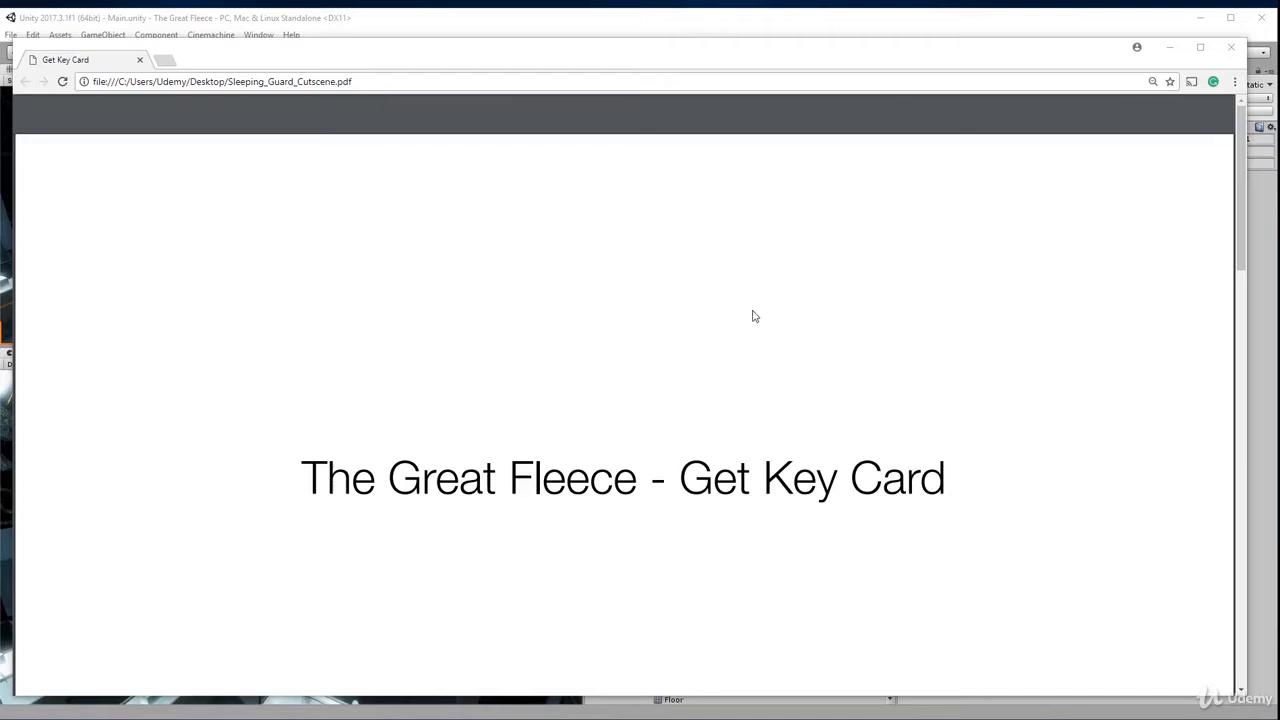
Read through the Get Key Card cutscene storyboard, examining each sketched shot and its camera directions.
{"action": "scroll", "coordinate": [754, 316], "scroll_direction": "down", "scroll_amount": 3}
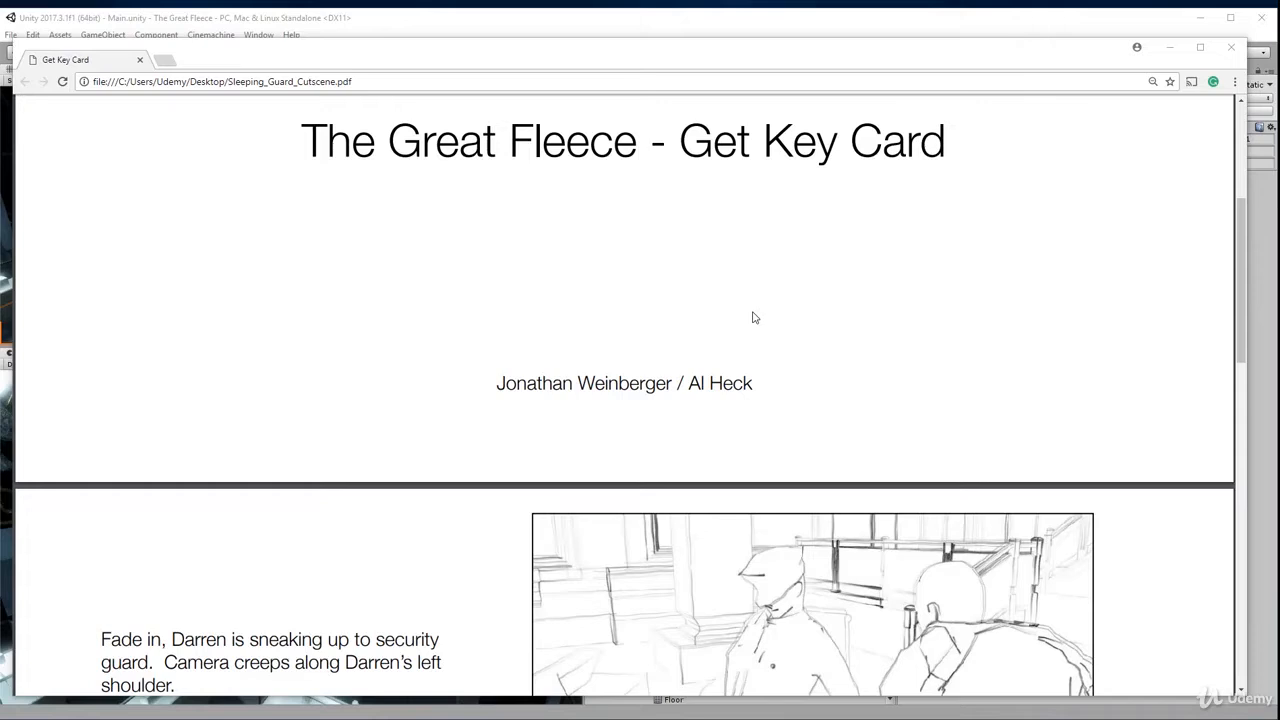
{"action": "scroll", "coordinate": [752, 320], "scroll_direction": "down", "scroll_amount": 2}
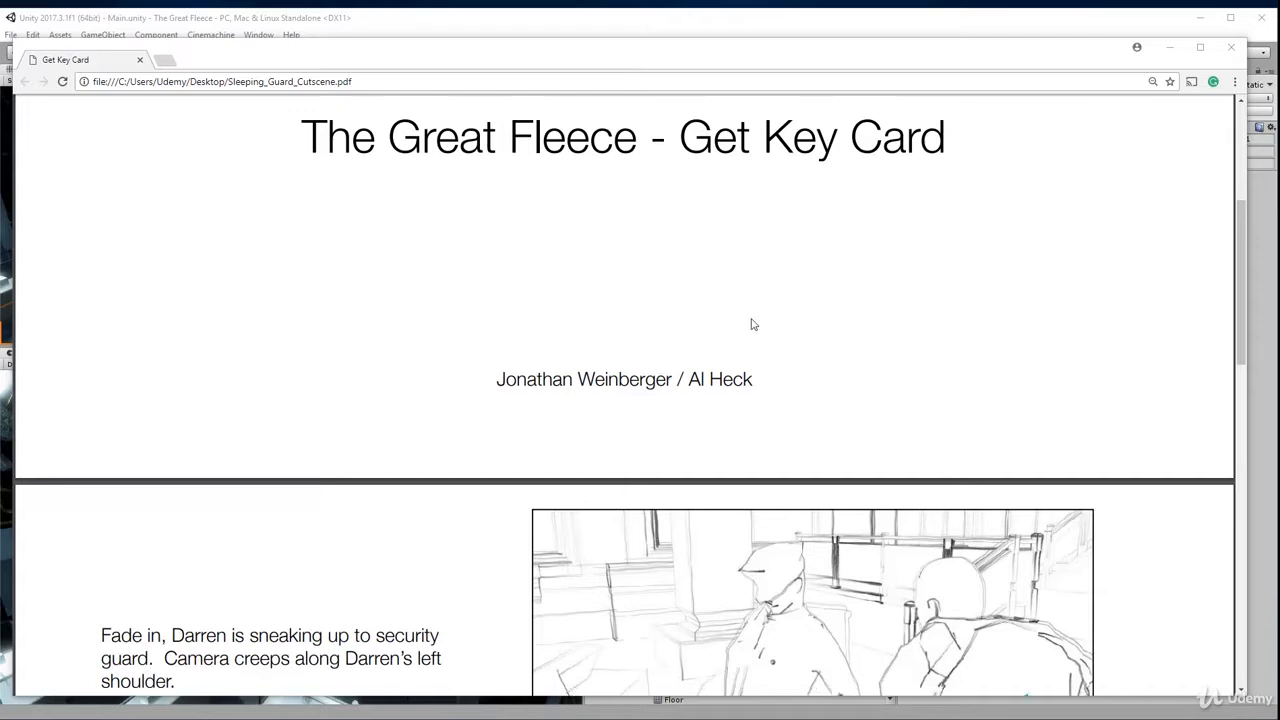
{"action": "scroll", "coordinate": [766, 323], "scroll_direction": "down", "scroll_amount": 1}
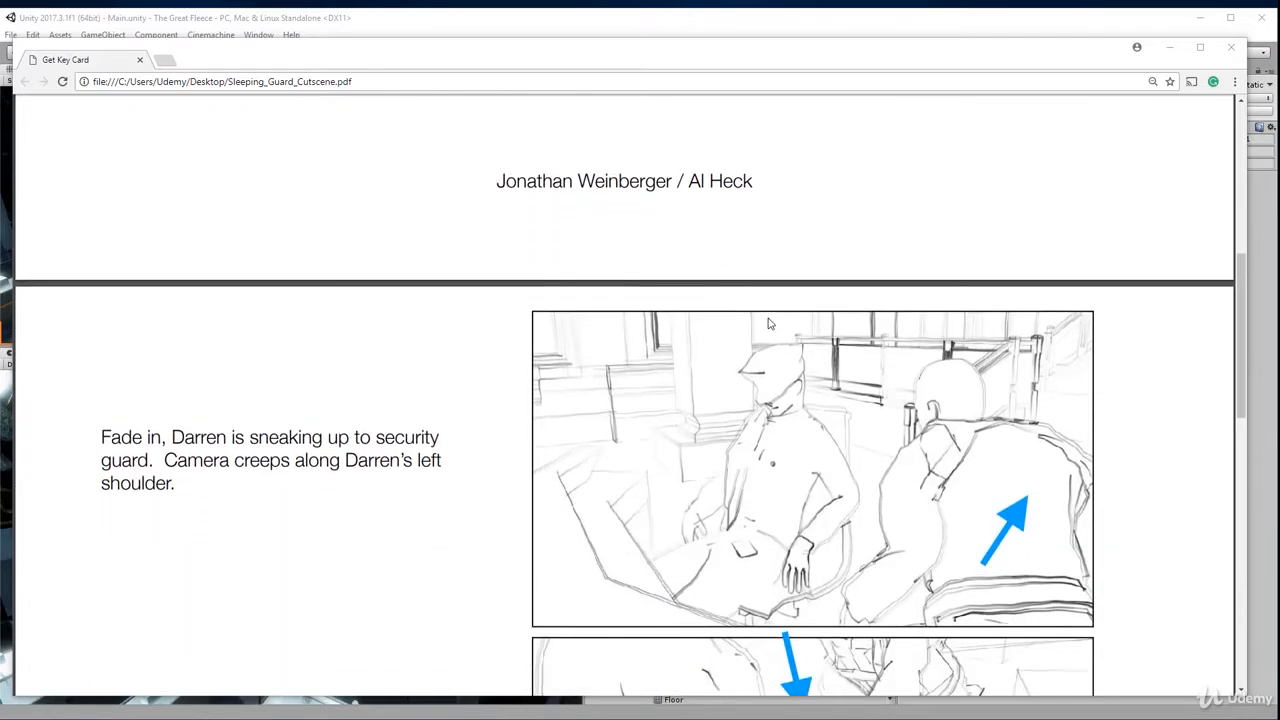
{"action": "scroll", "coordinate": [769, 325], "scroll_direction": "down", "scroll_amount": 2}
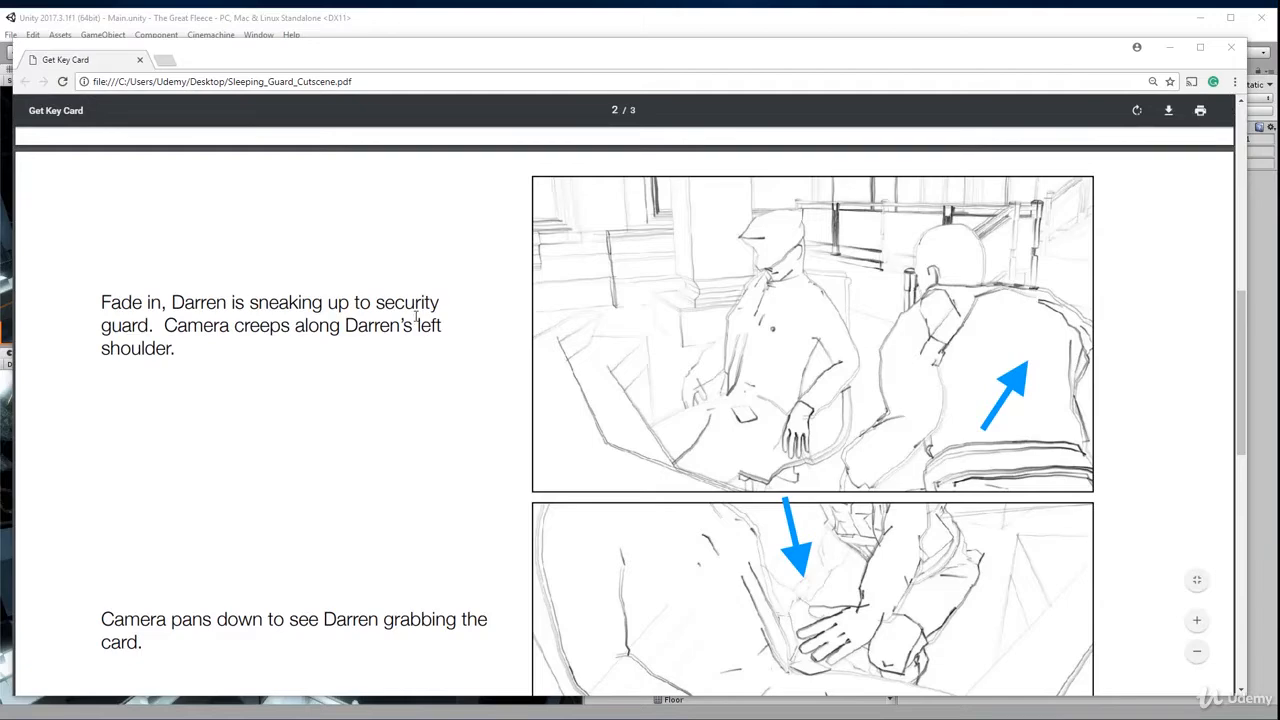
{"action": "scroll", "coordinate": [418, 316], "scroll_direction": "down", "scroll_amount": 2}
{"action": "scroll", "coordinate": [418, 316], "scroll_direction": "down", "scroll_amount": 1}
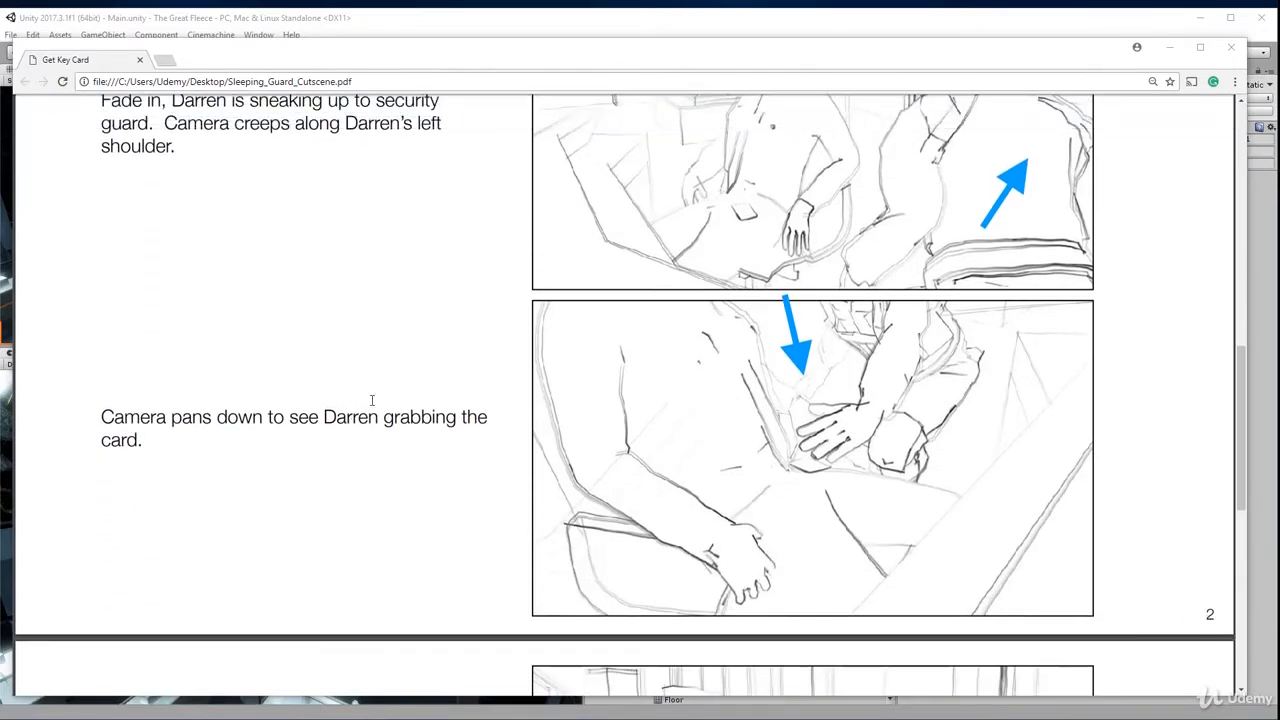
{"action": "scroll", "coordinate": [518, 352], "scroll_direction": "down", "scroll_amount": 5}
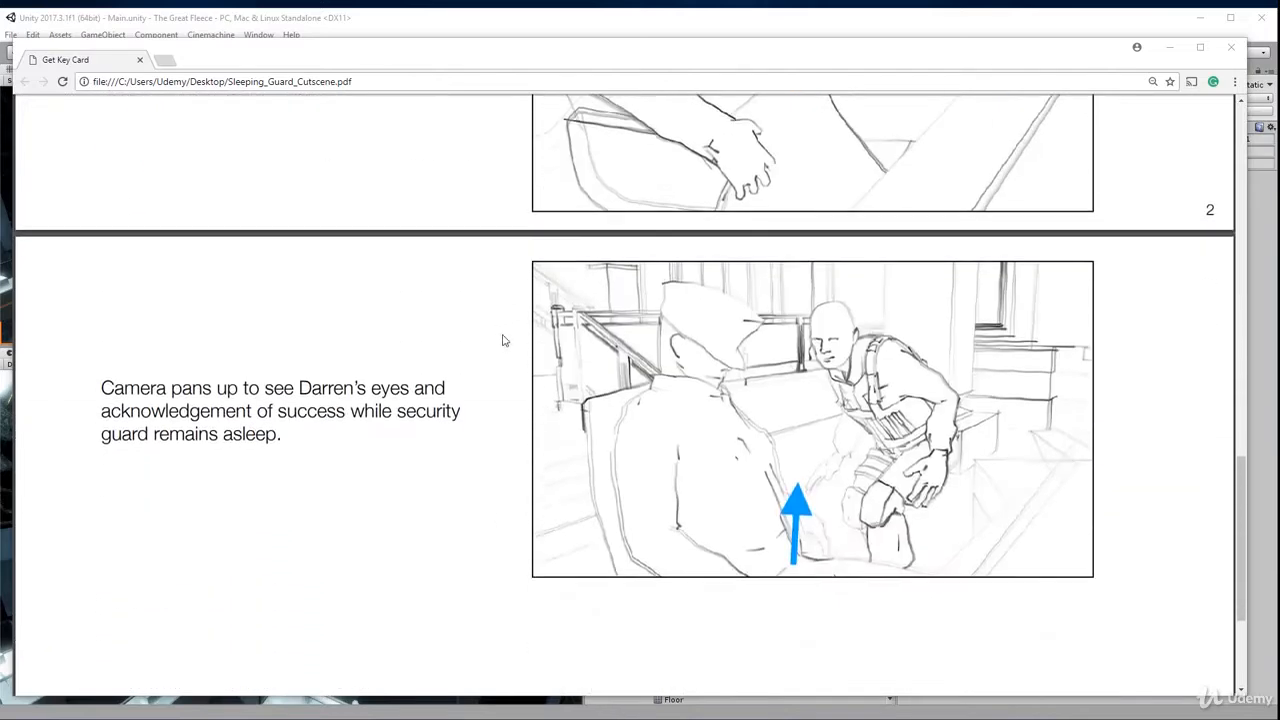
{"action": "scroll", "coordinate": [503, 341], "scroll_direction": "down", "scroll_amount": 1}
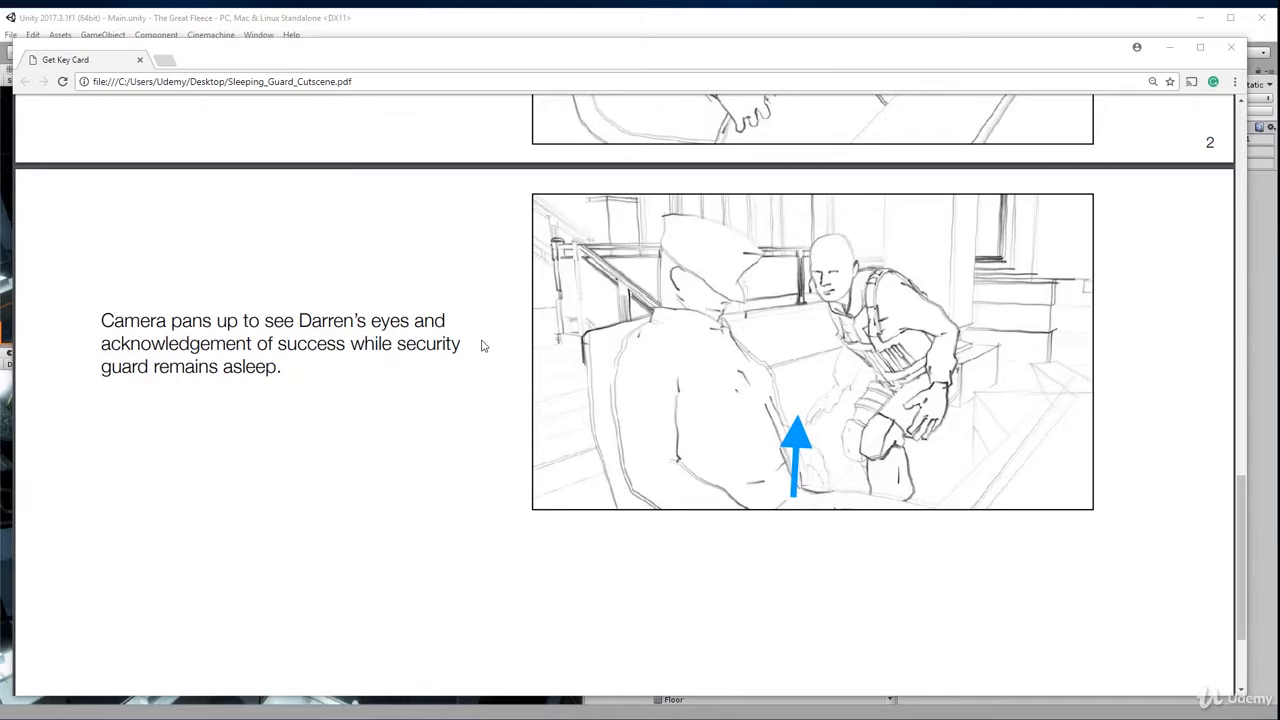
{"action": "scroll", "coordinate": [140, 344], "scroll_direction": "up", "scroll_amount": 5}
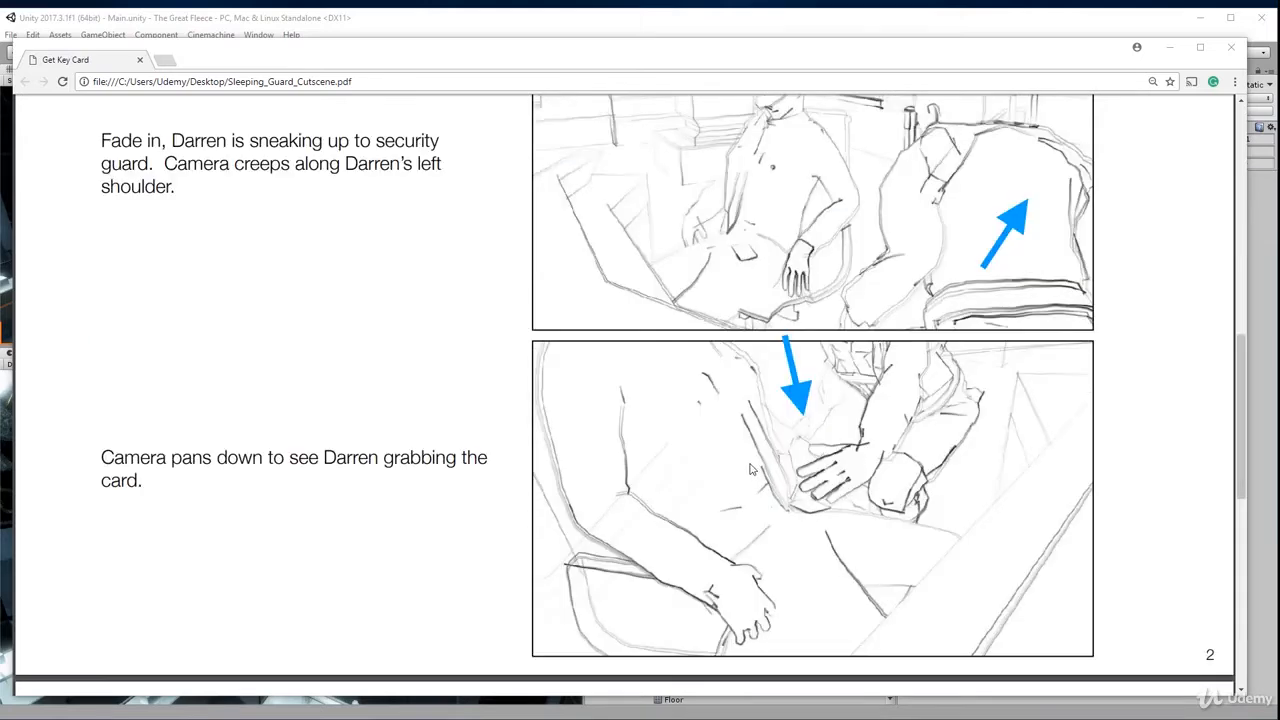
{"action": "scroll", "coordinate": [487, 441], "scroll_direction": "up", "scroll_amount": 4}
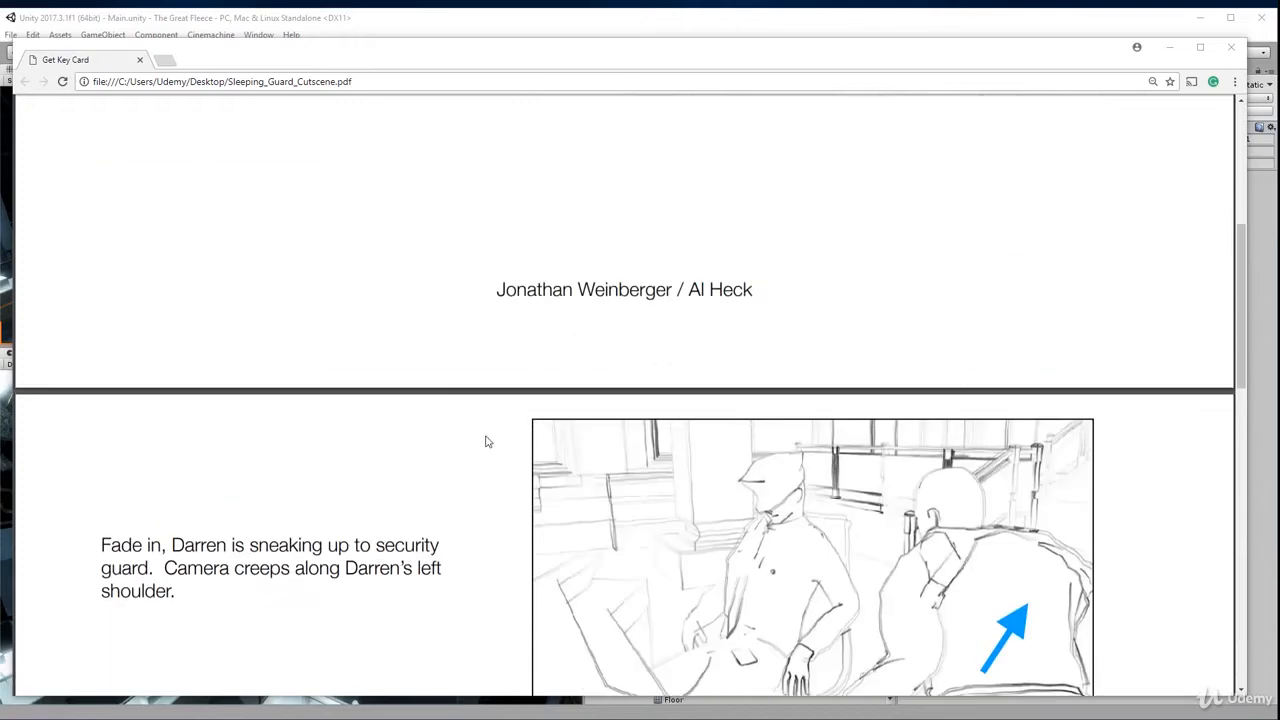
{"action": "scroll", "coordinate": [487, 441], "scroll_direction": "down", "scroll_amount": 4}
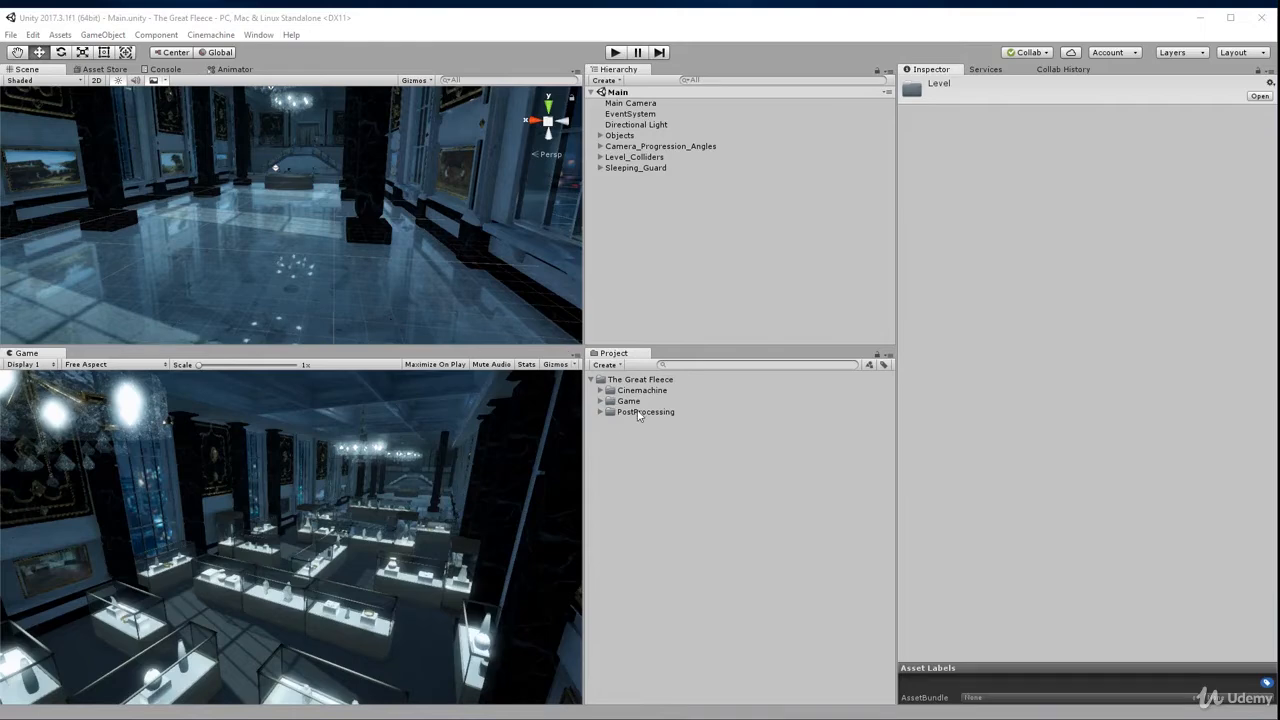
Switch to Unity and examine the Sleeping_Guard object at the desk from several angles in the scene.
{"action": "left_click", "coordinate": [640, 168]}
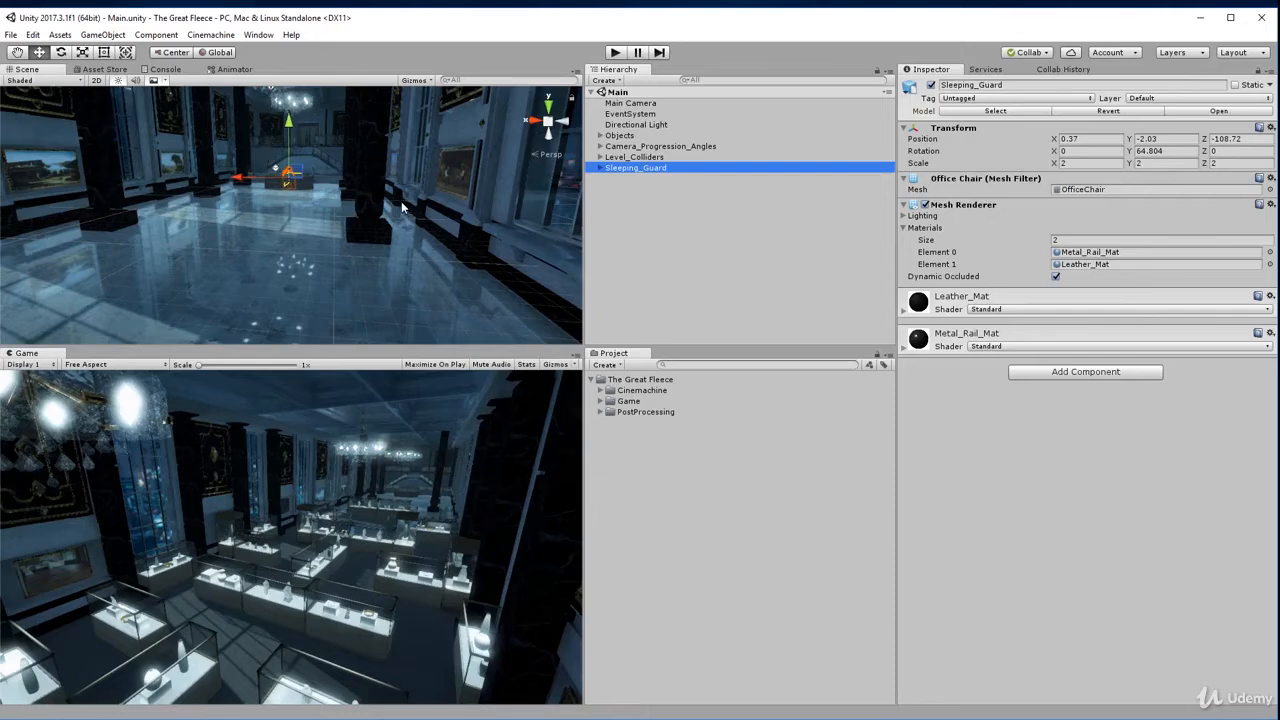
{"action": "key", "text": "f"}
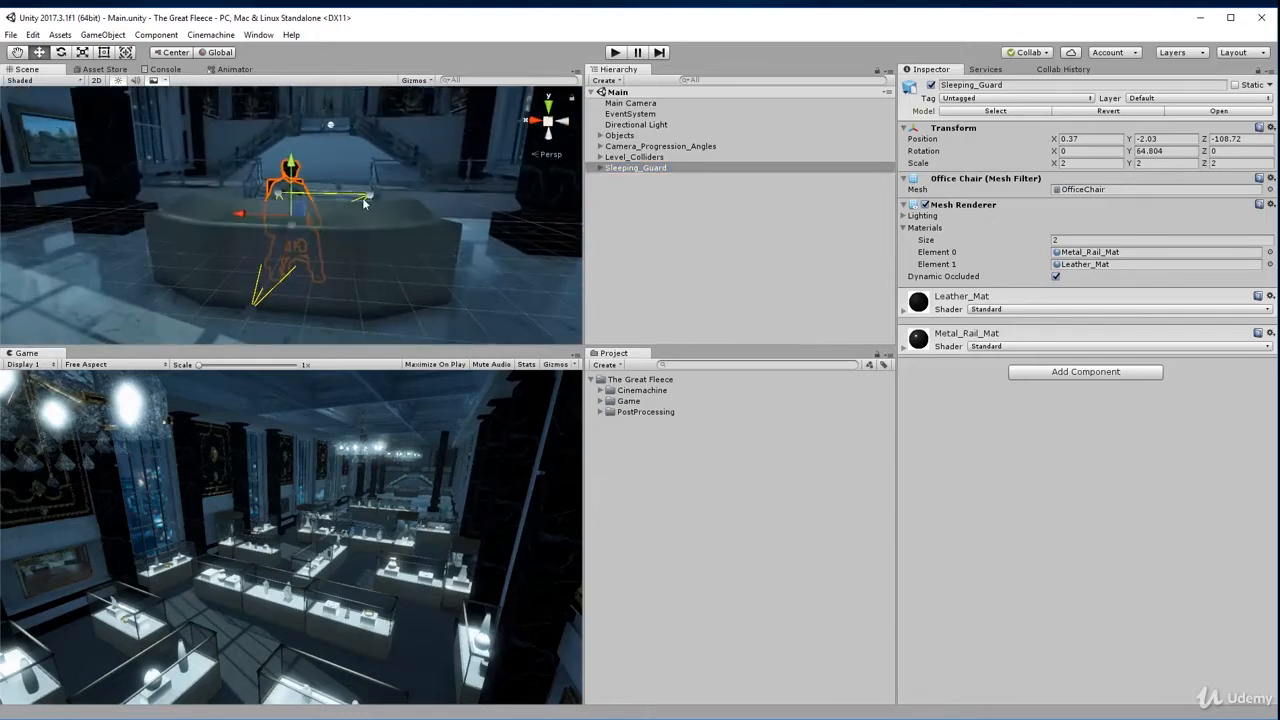
{"action": "left_click_drag", "start_coordinate": [366, 198], "coordinate": [376, 228], "text": "alt"}
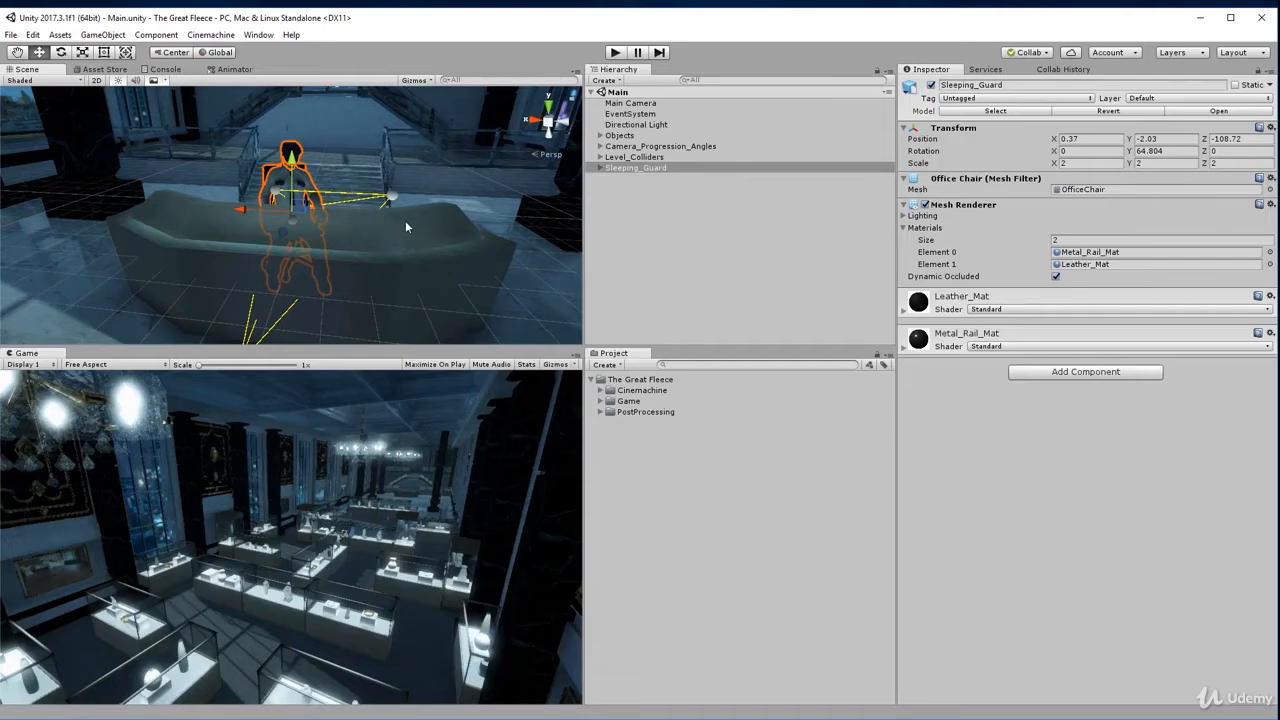
{"action": "left_click_drag", "start_coordinate": [405, 220], "coordinate": [515, 263], "text": "alt"}
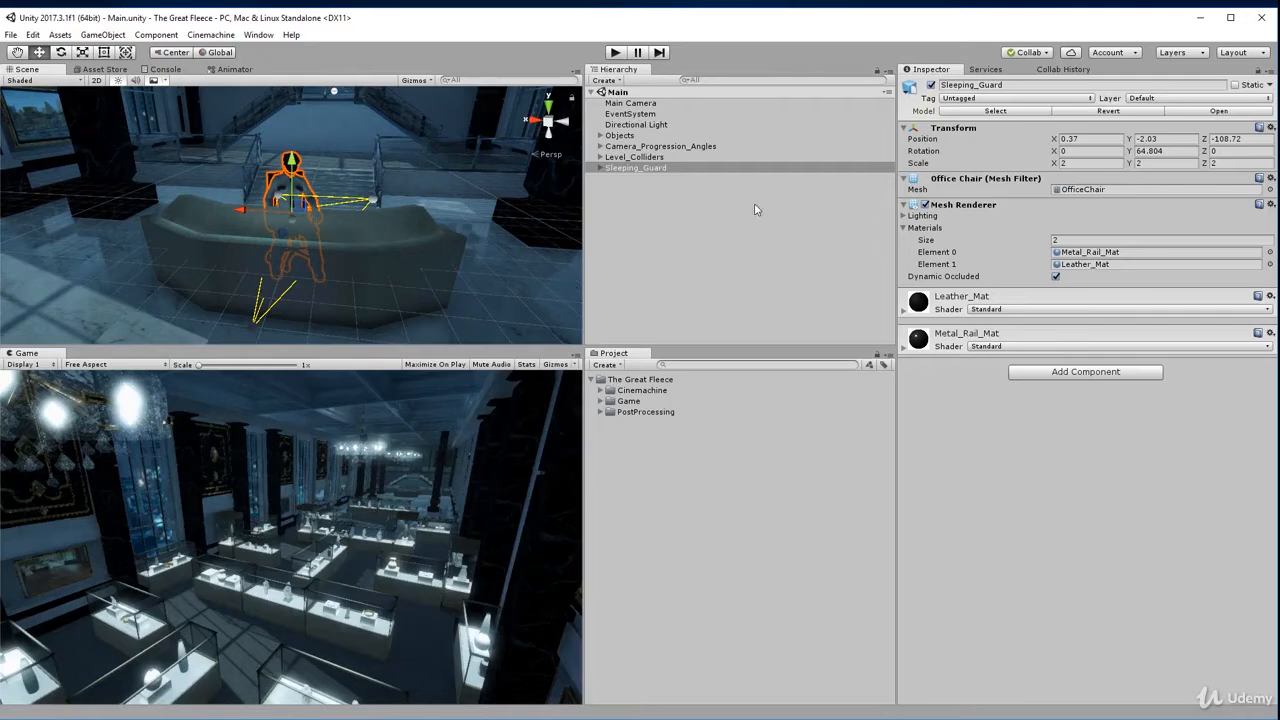
{"action": "left_click", "coordinate": [680, 157]}
{"action": "left_click", "coordinate": [682, 168]}
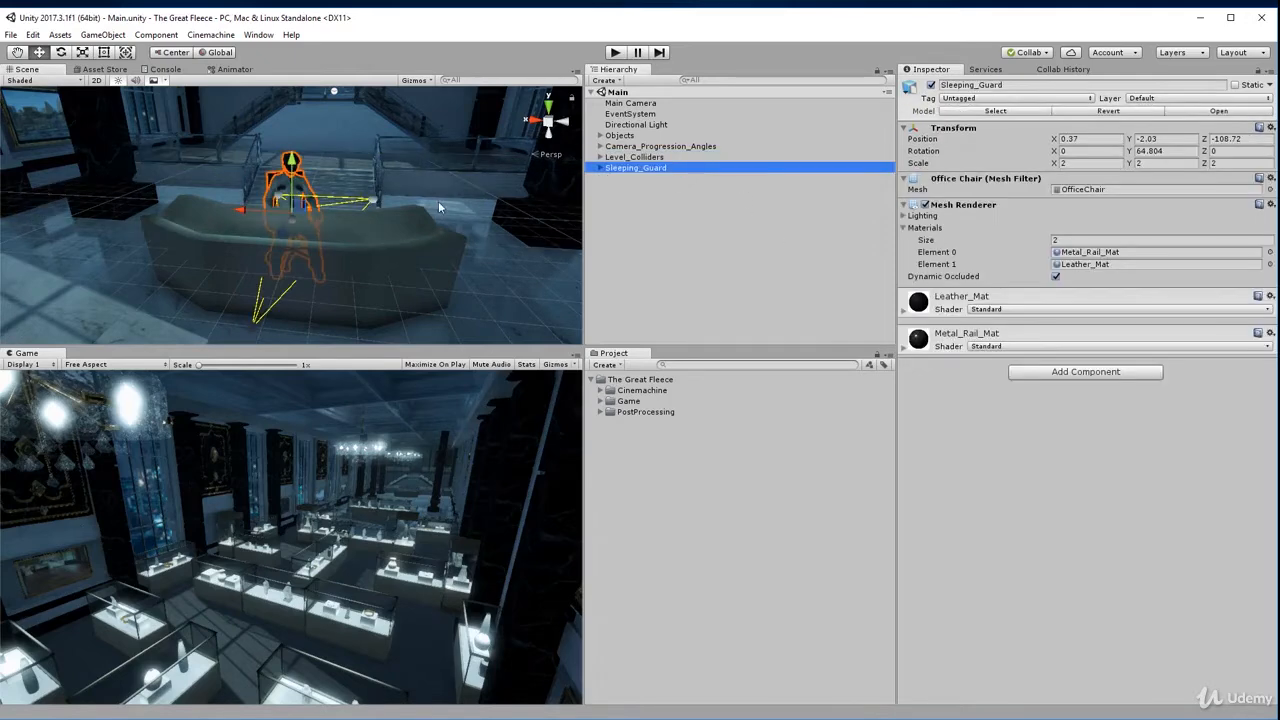
{"action": "left_click_drag", "start_coordinate": [438, 201], "coordinate": [350, 250], "text": "alt"}
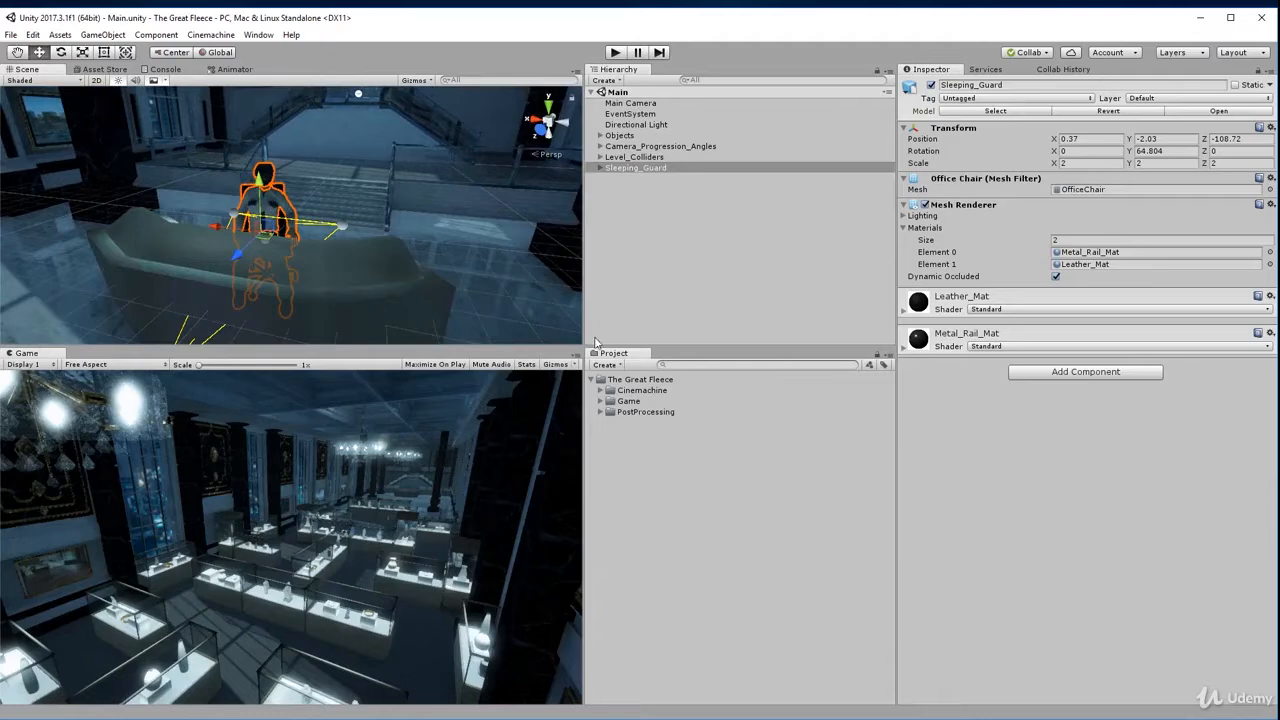
Preview the Get_Card_Cutscene prefab from Game/Prefabs/Cutscenes and add it to the Main scene's hierarchy.
{"action": "left_click", "coordinate": [645, 411]}
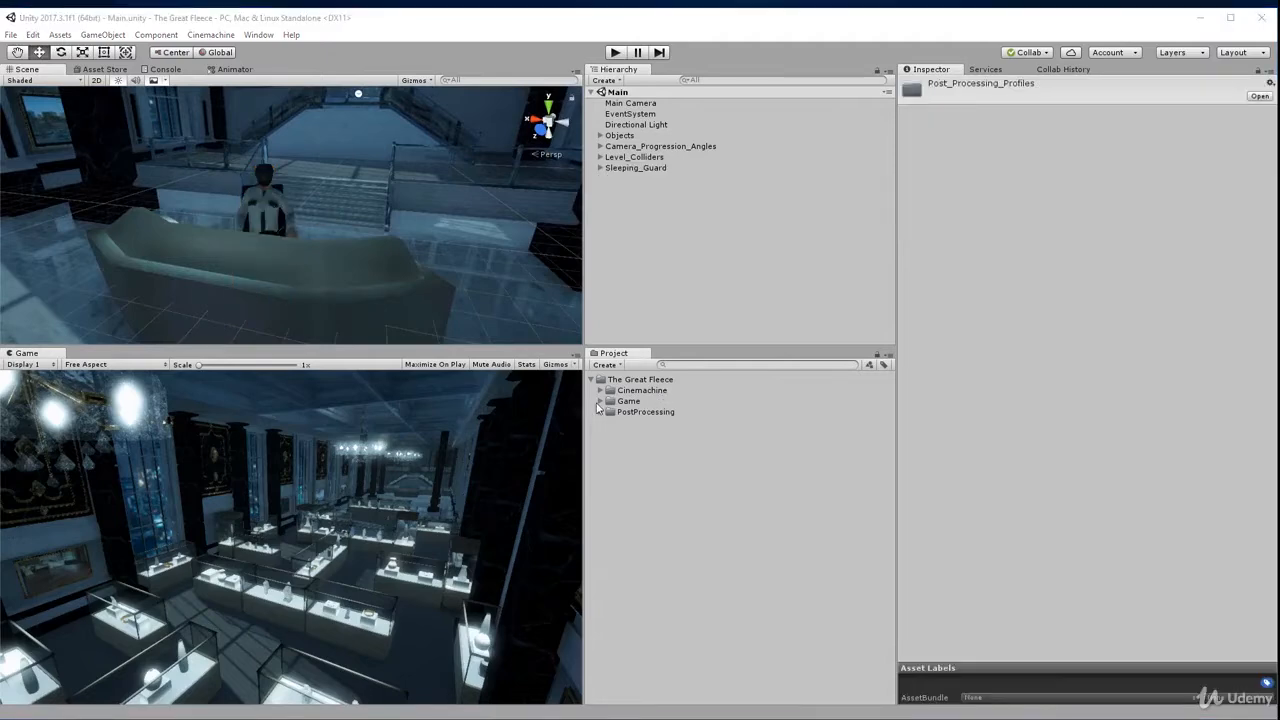
{"action": "left_click", "coordinate": [600, 401]}
{"action": "left_click", "coordinate": [609, 477]}
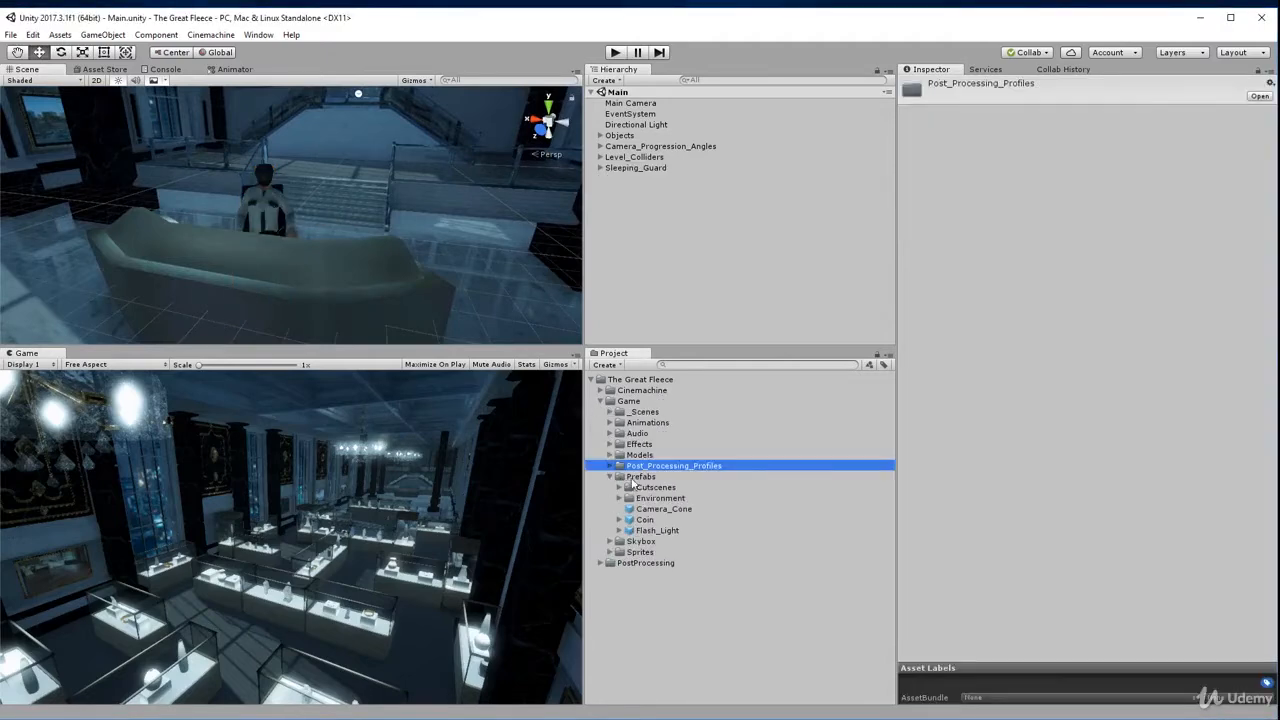
{"action": "left_click", "coordinate": [658, 487]}
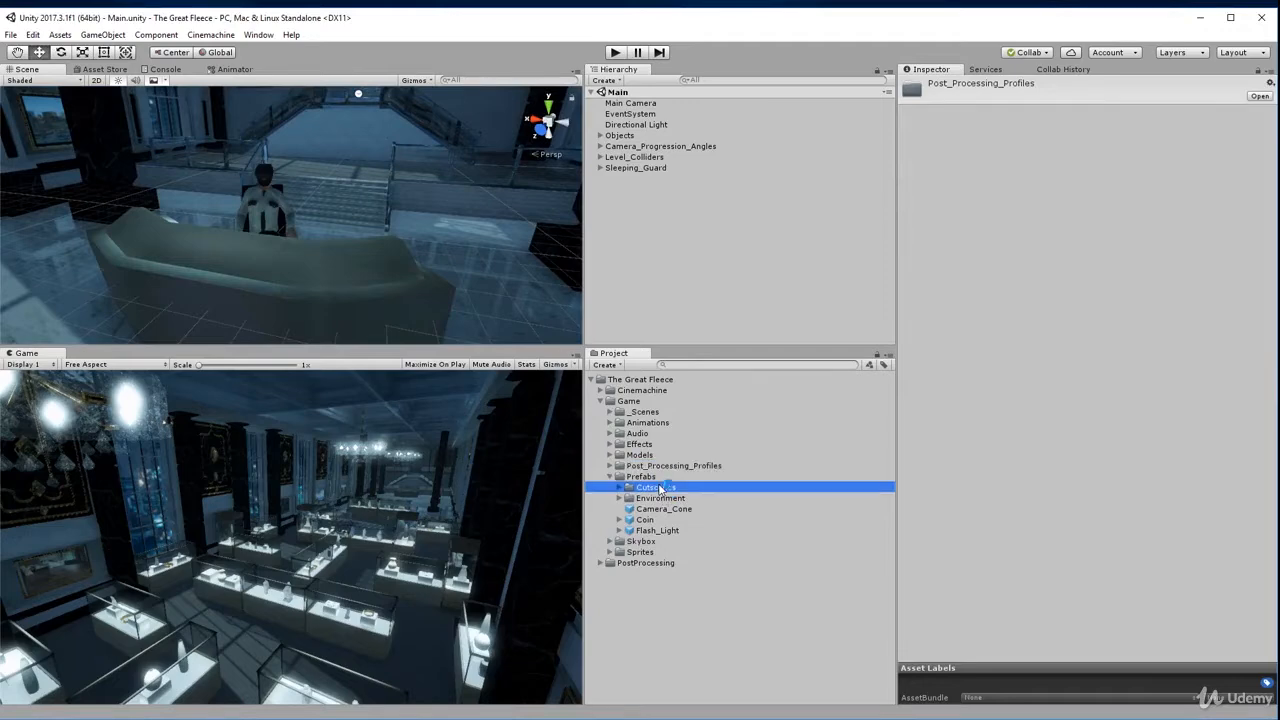
{"action": "double_click", "coordinate": [658, 488]}
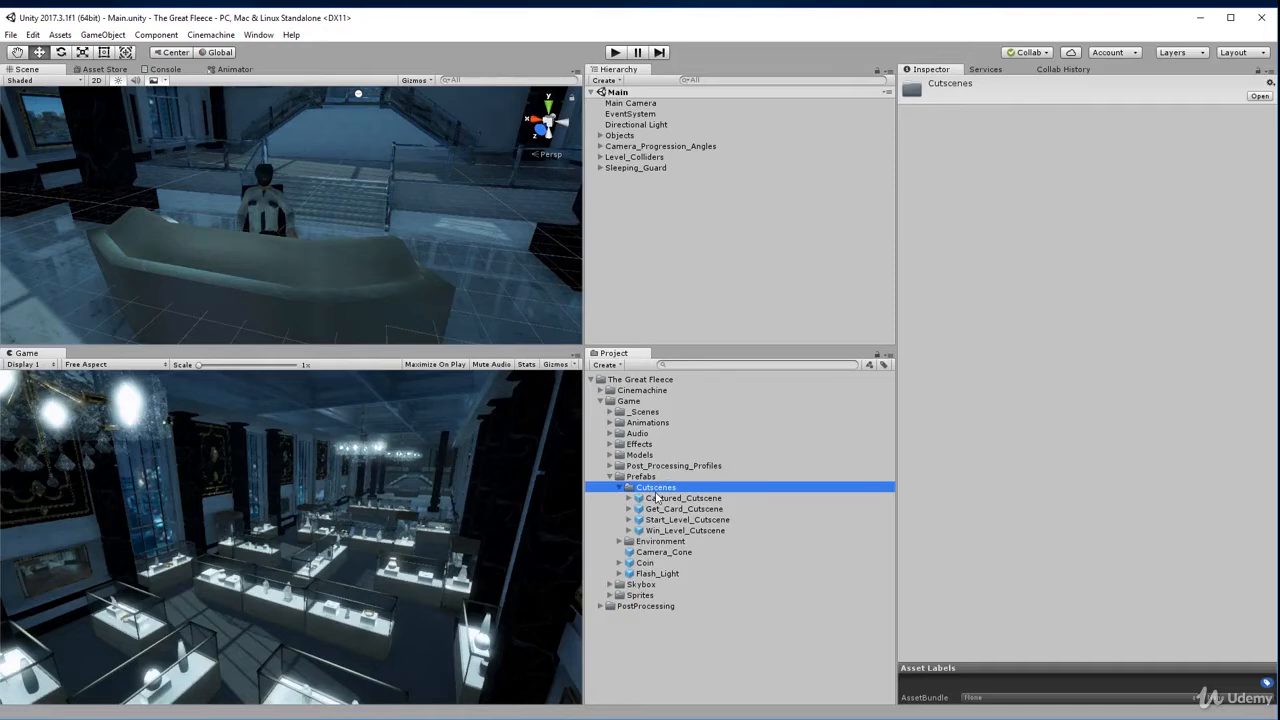
{"action": "left_click", "coordinate": [716, 511]}
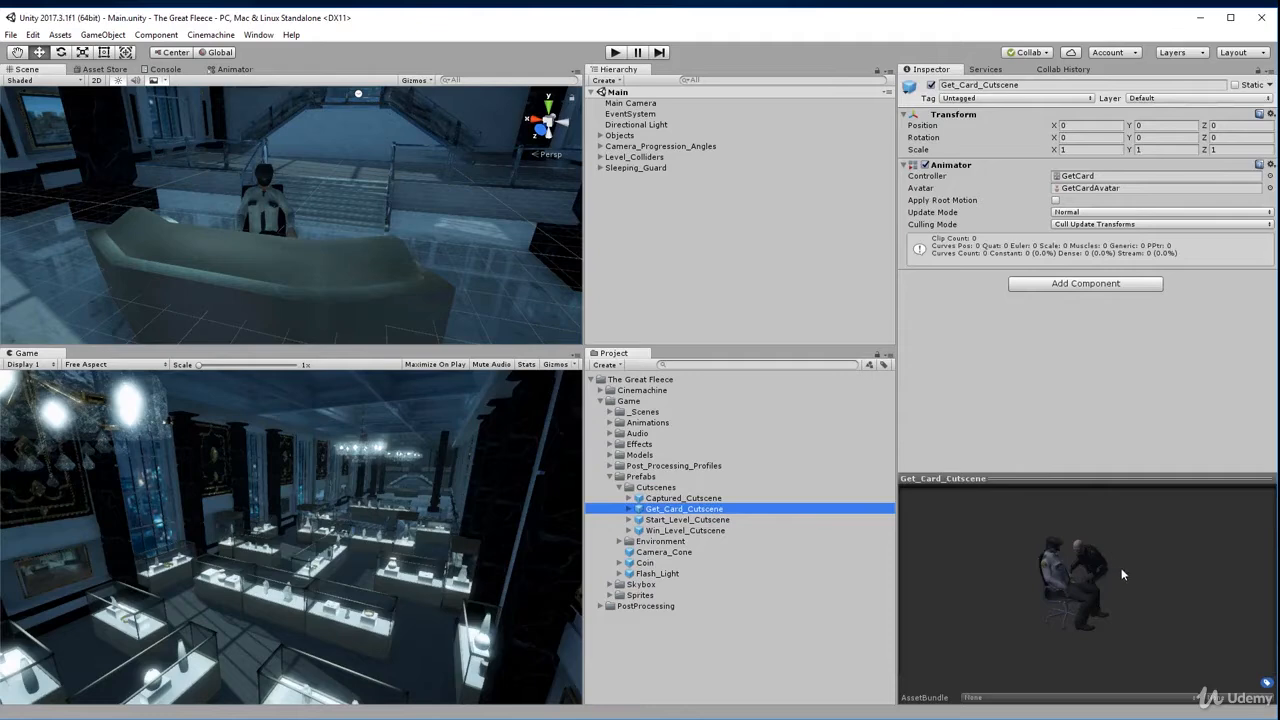
{"action": "left_click_drag", "start_coordinate": [1121, 572], "coordinate": [1027, 561]}
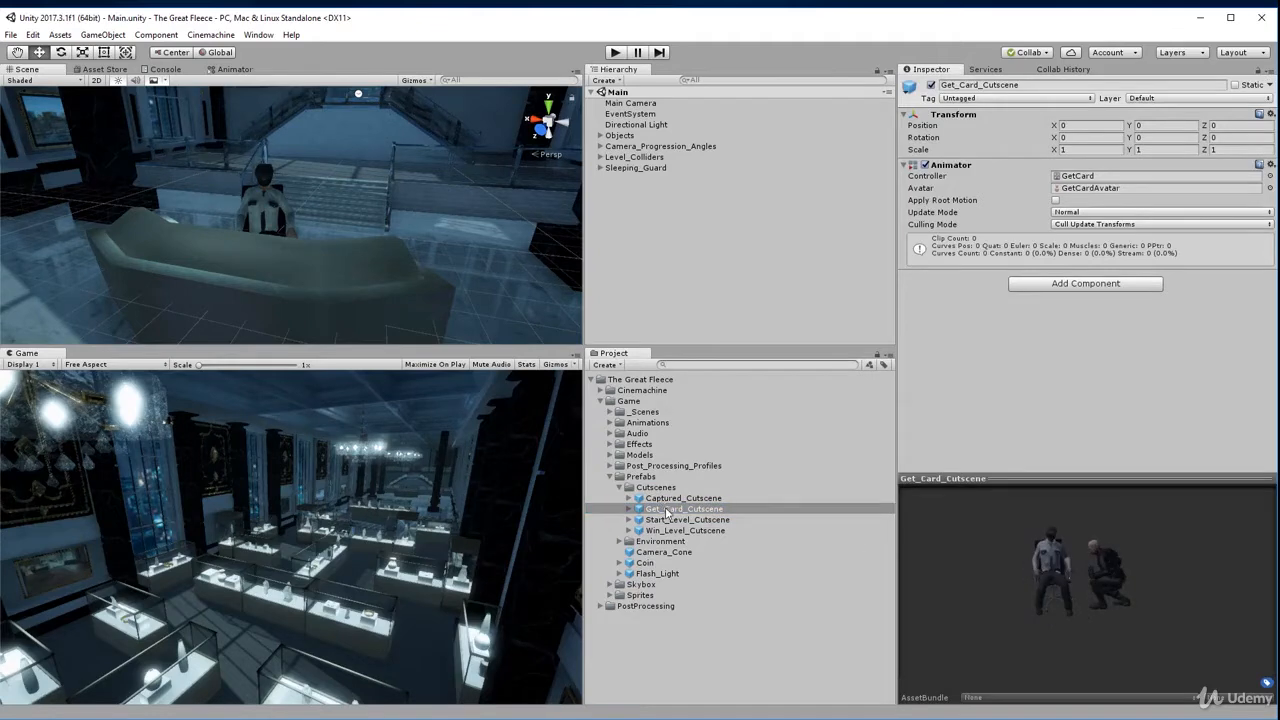
{"action": "left_click_drag", "start_coordinate": [668, 510], "coordinate": [631, 268]}
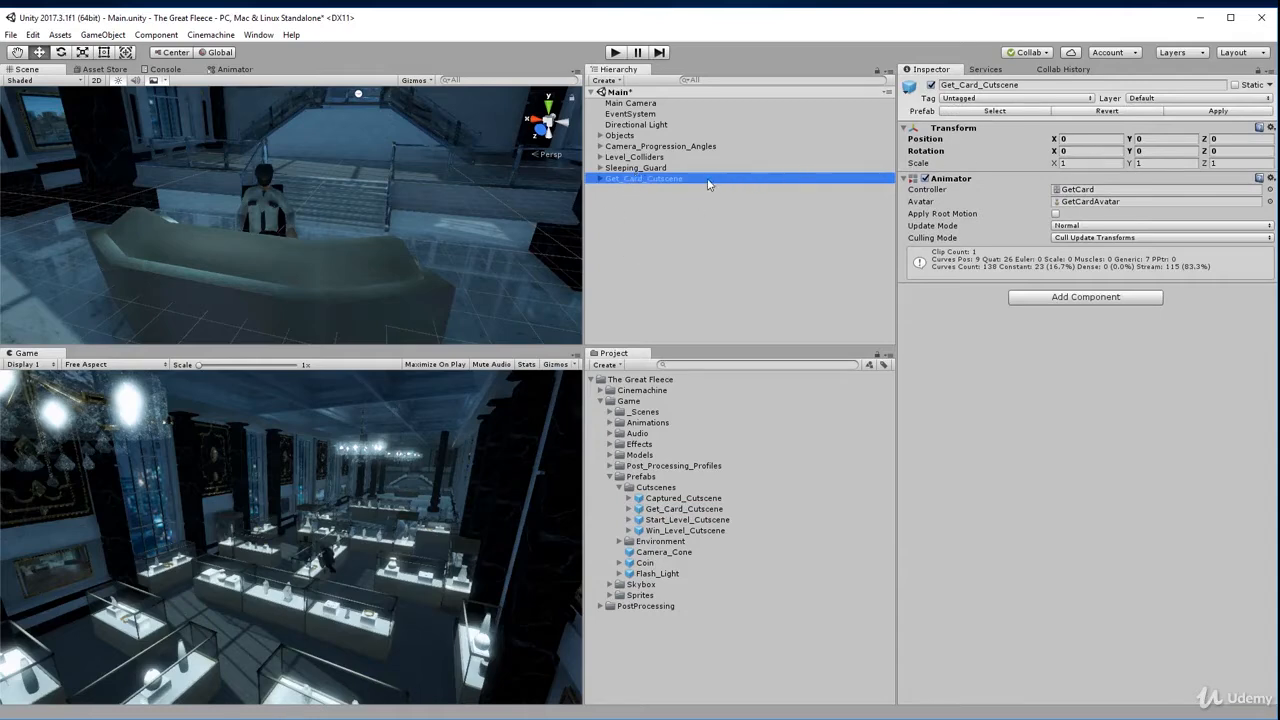
Move Get_Card_Cutscene through the gallery toward the guard's desk, to a Z position of about -100.
{"action": "left_click", "coordinate": [640, 243]}
{"action": "left_click", "coordinate": [621, 179]}
{"action": "key", "text": "f"}
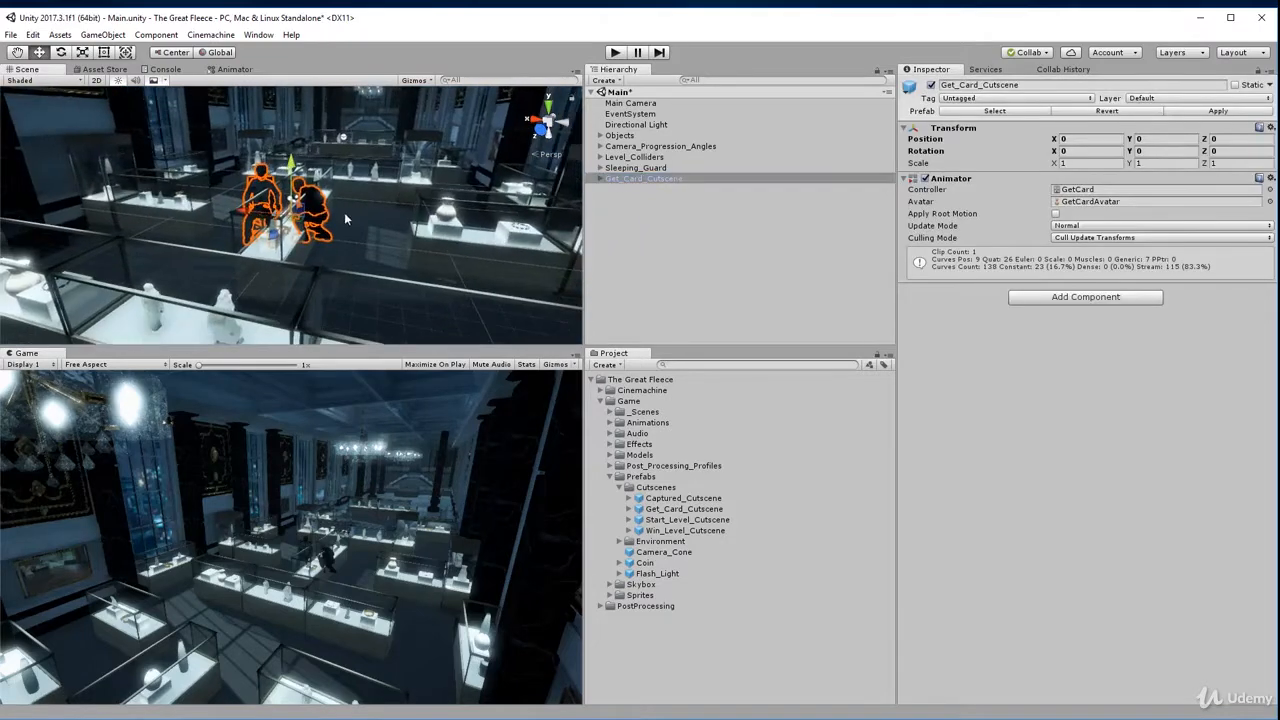
{"action": "left_click_drag", "start_coordinate": [268, 248], "coordinate": [420, 150]}
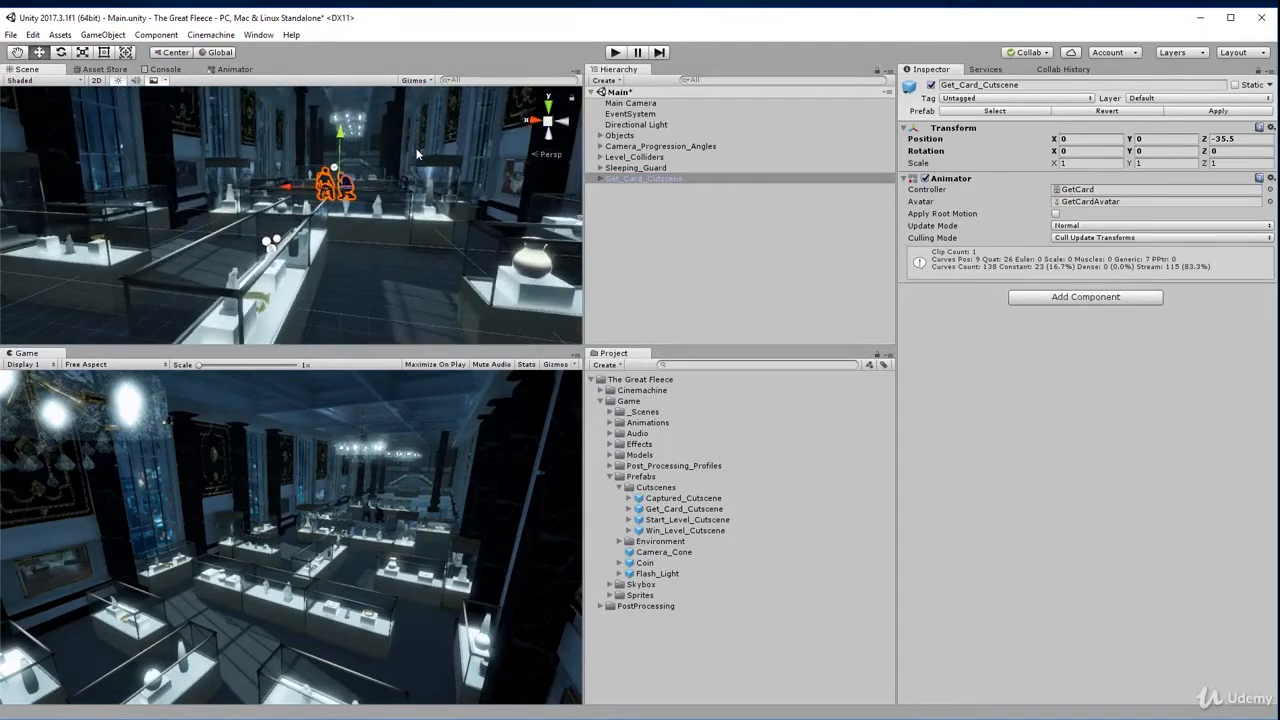
{"action": "key", "text": "d"}
{"action": "right_click_drag", "start_coordinate": [411, 173], "coordinate": [336, 265]}
{"action": "key", "text": "w"}
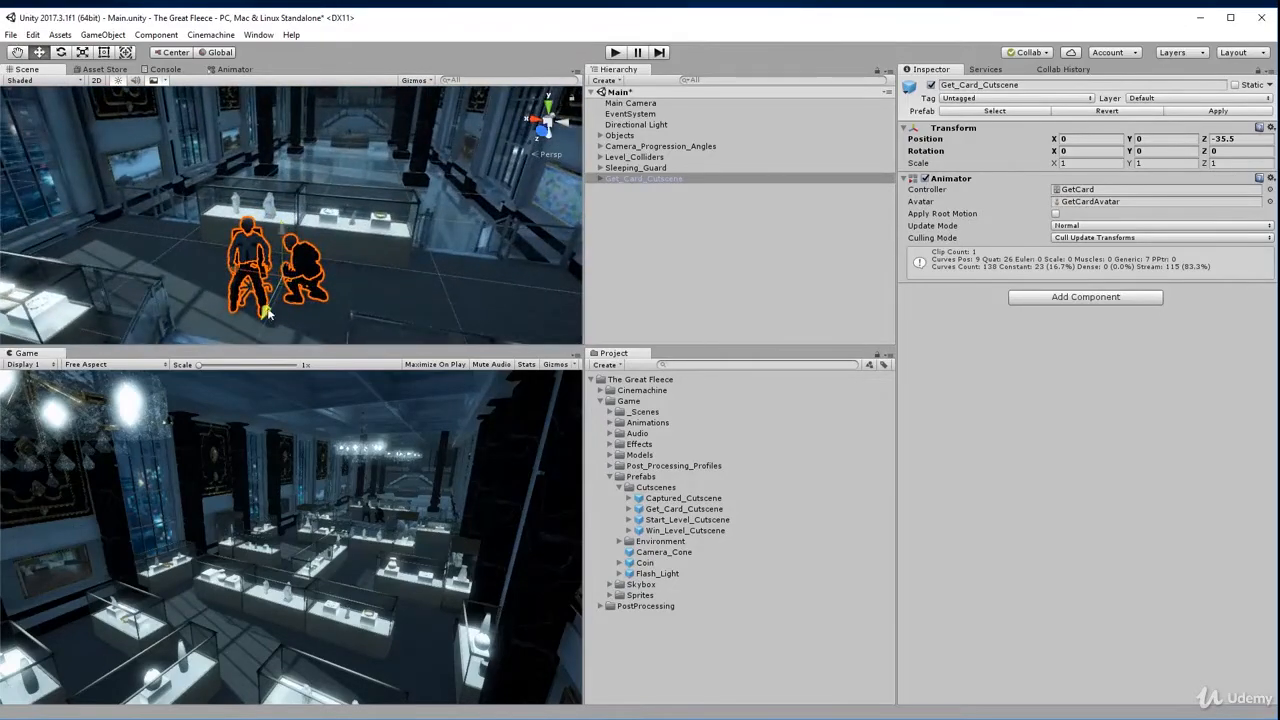
{"action": "left_click_drag", "start_coordinate": [266, 308], "coordinate": [416, 100]}
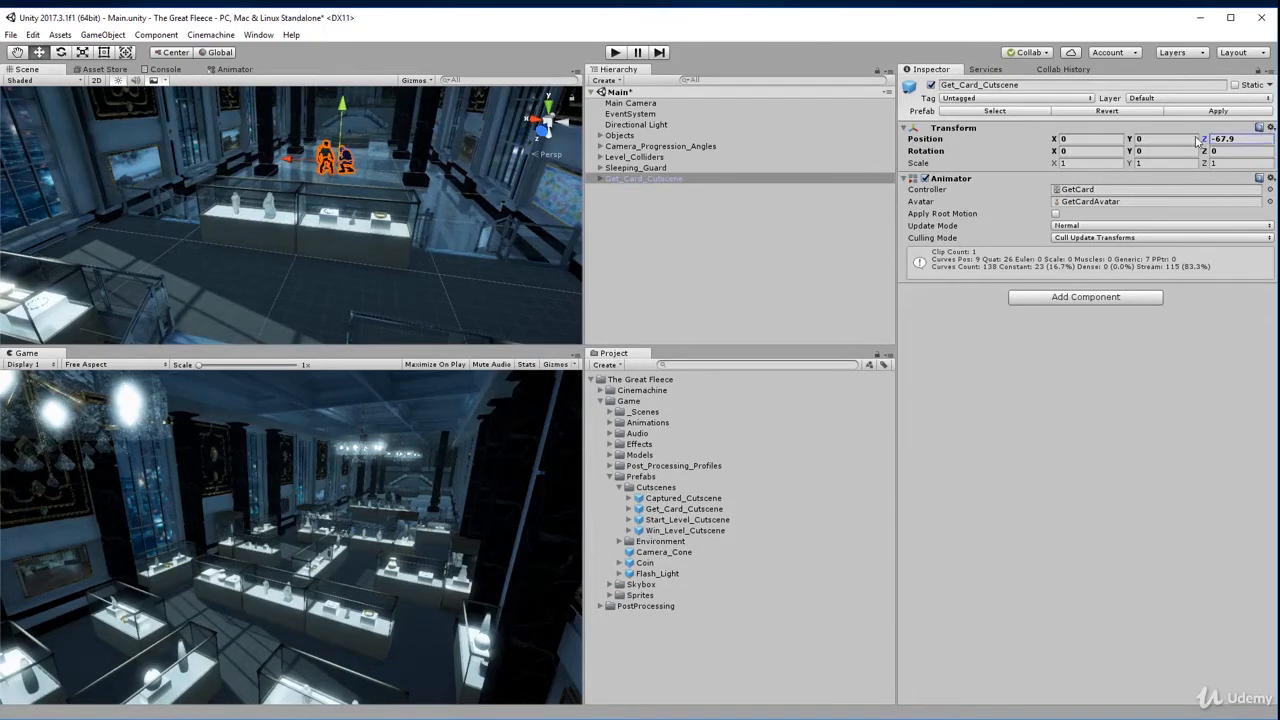
{"action": "left_click_drag", "start_coordinate": [1204, 138], "coordinate": [640, 181]}
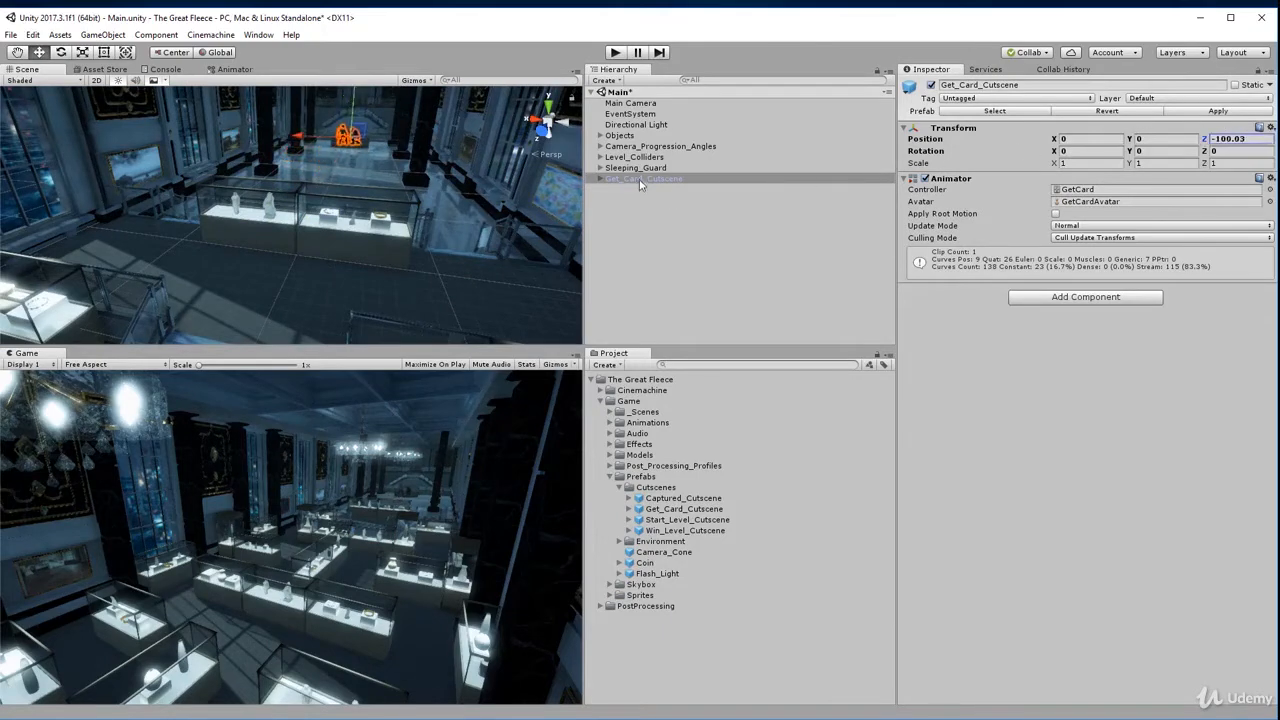
Move Get_Card_Cutscene further along Z to about -110.66, next to the sleeping guard behind the desk.
{"action": "left_click", "coordinate": [639, 180]}
{"action": "key", "text": "f"}
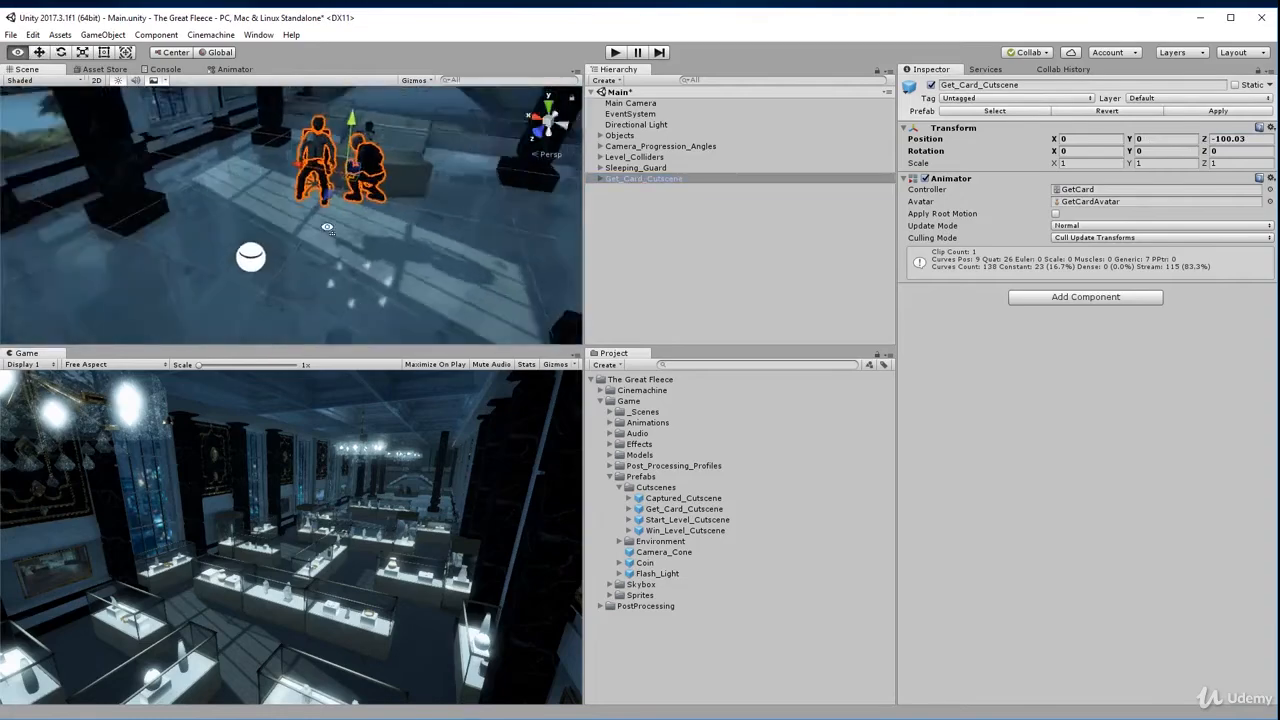
{"action": "scroll", "coordinate": [387, 181], "scroll_direction": "up", "scroll_amount": 3}
{"action": "middle_click_drag", "start_coordinate": [387, 181], "coordinate": [336, 265]}
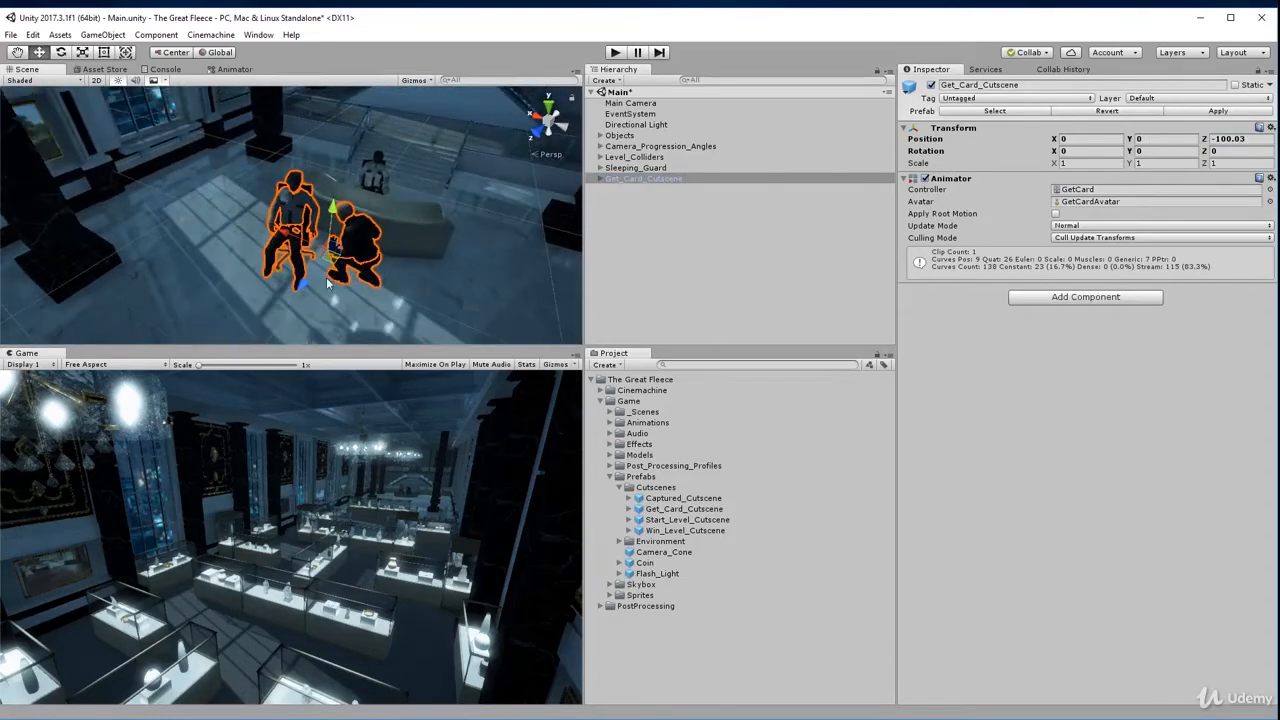
{"action": "left_click_drag", "start_coordinate": [326, 275], "coordinate": [407, 174]}
{"action": "scroll", "coordinate": [407, 174], "scroll_direction": "up", "scroll_amount": 8}
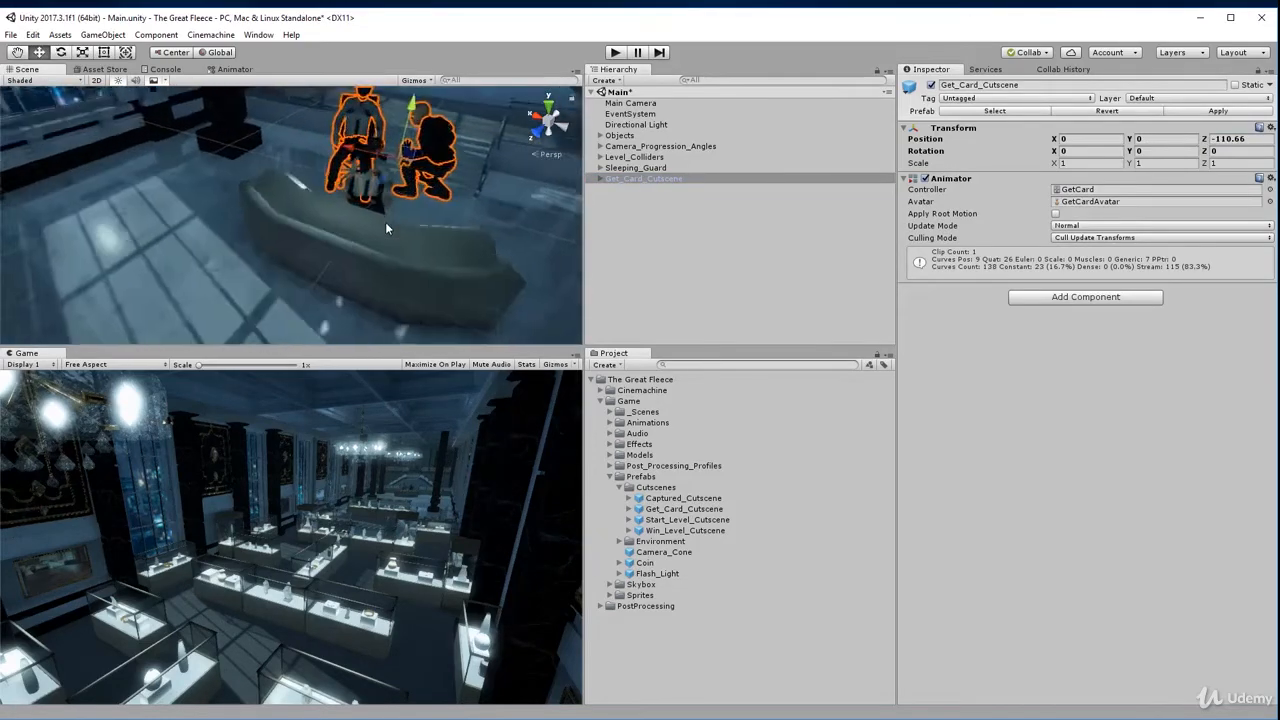
{"action": "scroll", "coordinate": [367, 225], "scroll_direction": "down", "scroll_amount": 2}
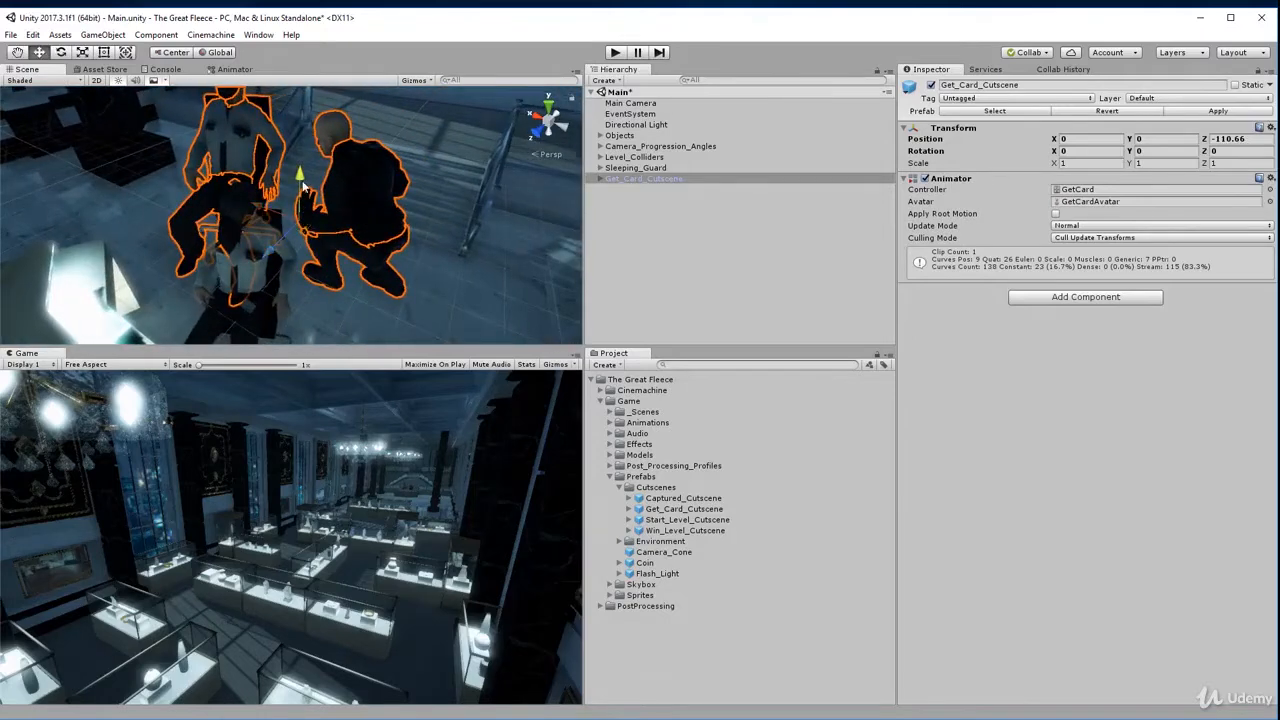
Lower Get_Card_Cutscene toward the floor behind the desk, to a Y position of about -2.28.
{"action": "left_click_drag", "start_coordinate": [304, 186], "coordinate": [306, 248]}
{"action": "scroll", "coordinate": [306, 248], "scroll_direction": "up", "scroll_amount": 5}
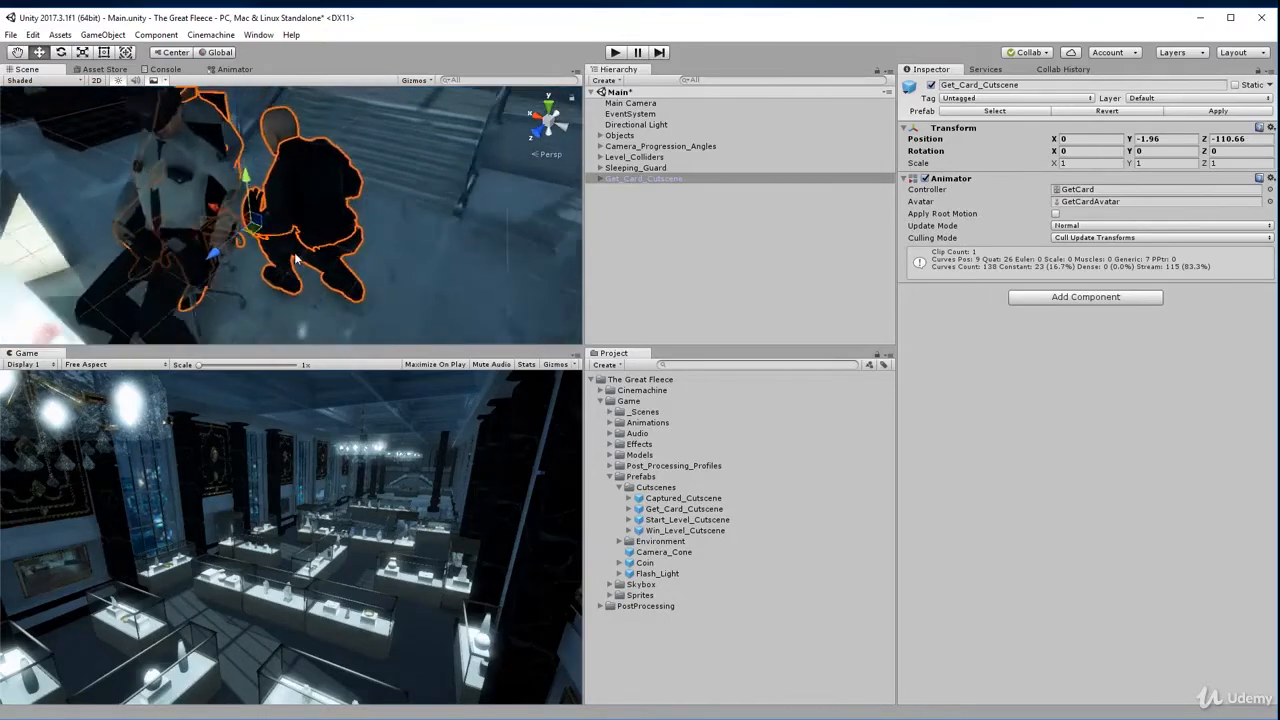
{"action": "scroll", "coordinate": [341, 236], "scroll_direction": "down", "scroll_amount": 5}
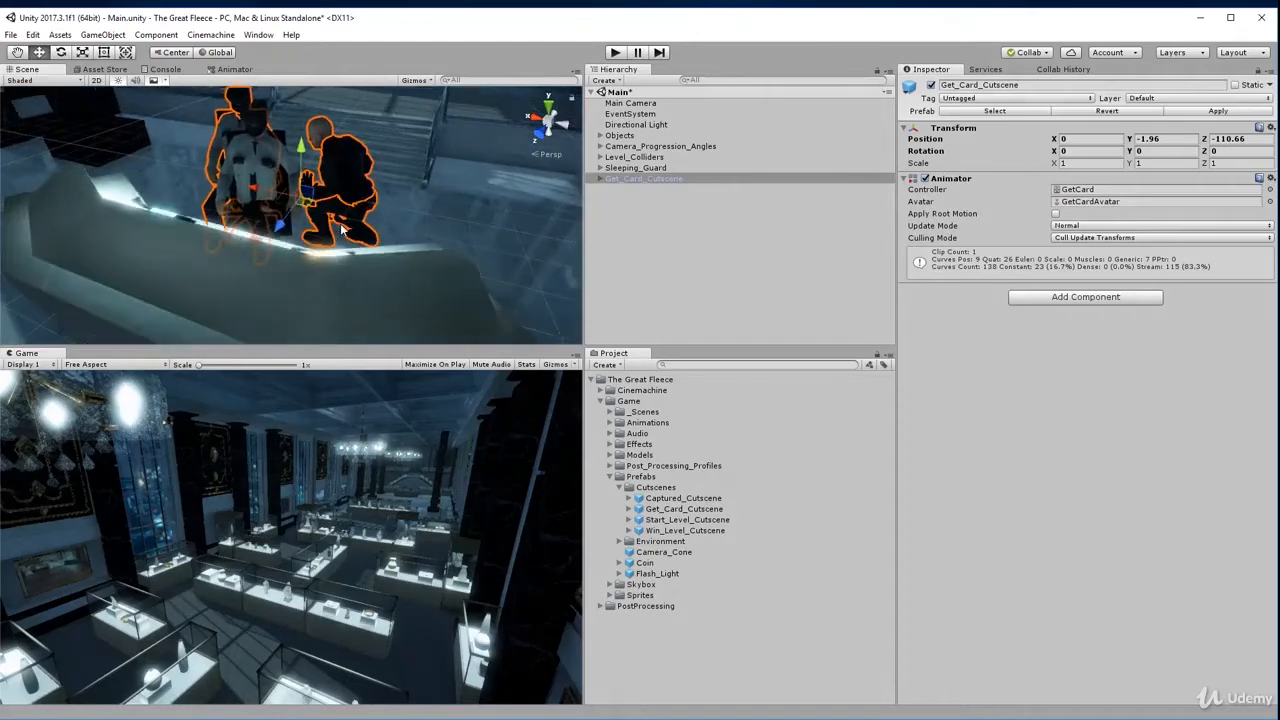
{"action": "left_click_drag", "start_coordinate": [322, 200], "coordinate": [271, 220], "text": "alt"}
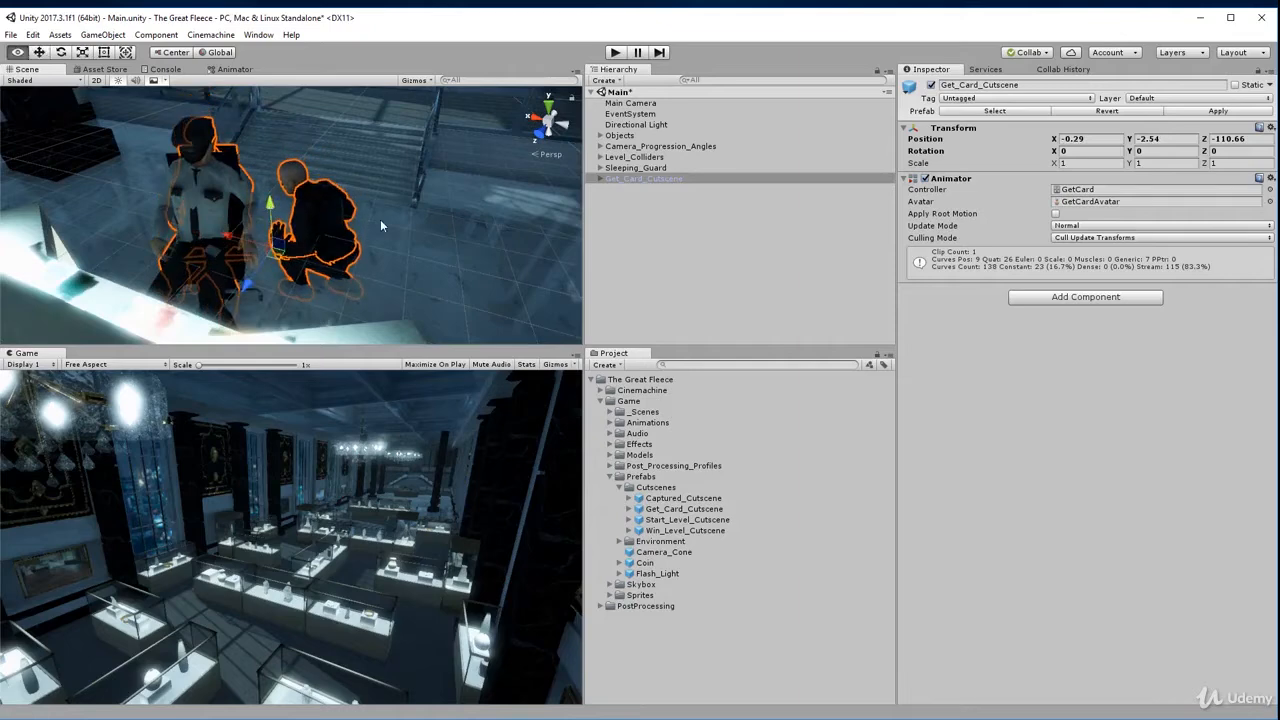
{"action": "left_click_drag", "start_coordinate": [380, 219], "coordinate": [343, 246], "text": "alt"}
{"action": "scroll", "coordinate": [297, 233], "scroll_direction": "down", "scroll_amount": 3}
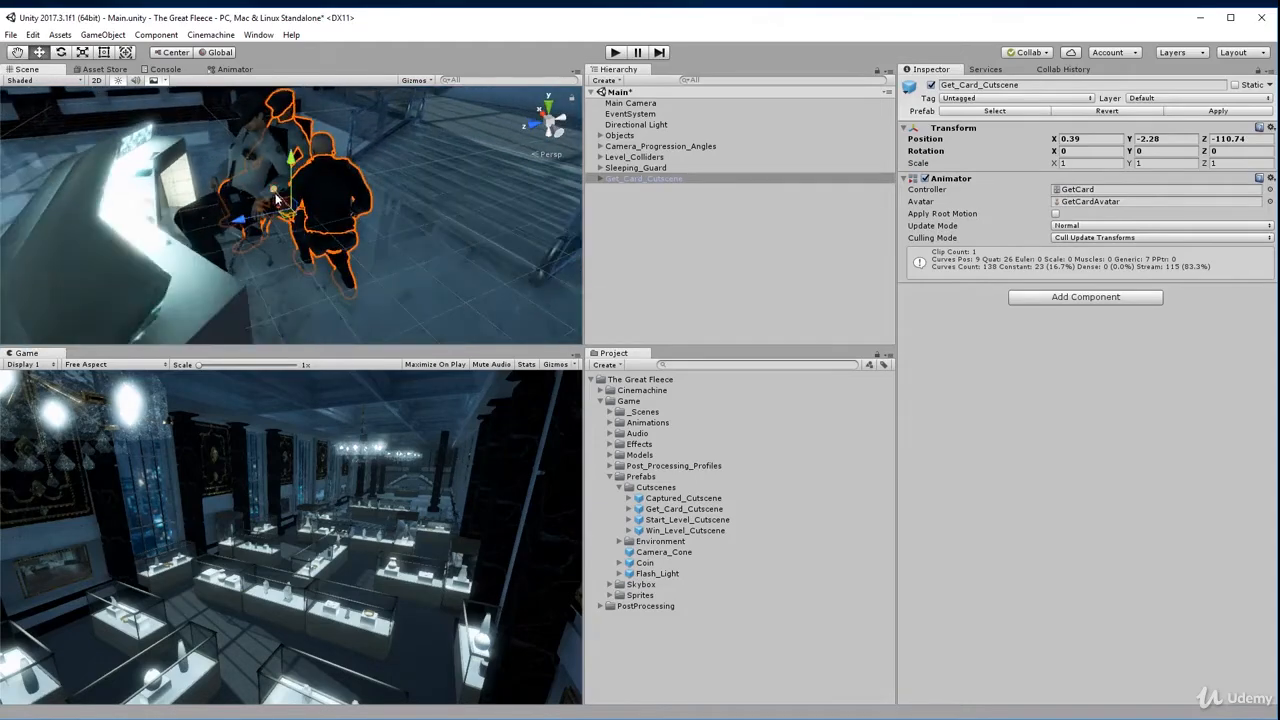
Shift Get_Card_Cutscene to about X -1.24 and Z -109.77 to line its seated guard up with Sleeping_Guard.
{"action": "left_click_drag", "start_coordinate": [274, 202], "coordinate": [289, 226]}
{"action": "left_click_drag", "start_coordinate": [289, 226], "coordinate": [518, 257], "text": "alt"}
{"action": "scroll", "coordinate": [518, 257], "scroll_direction": "down", "scroll_amount": 4}
{"action": "scroll", "coordinate": [516, 258], "scroll_direction": "up", "scroll_amount": 3}
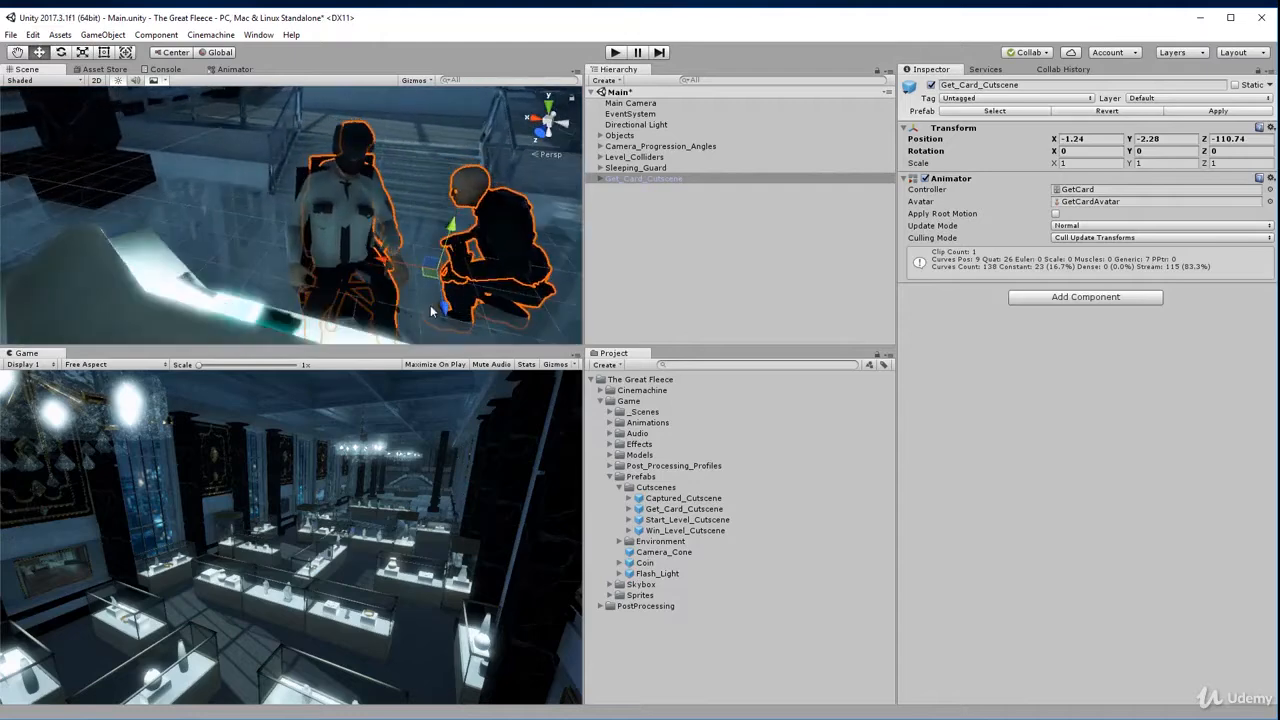
{"action": "left_click_drag", "start_coordinate": [441, 307], "coordinate": [450, 345]}
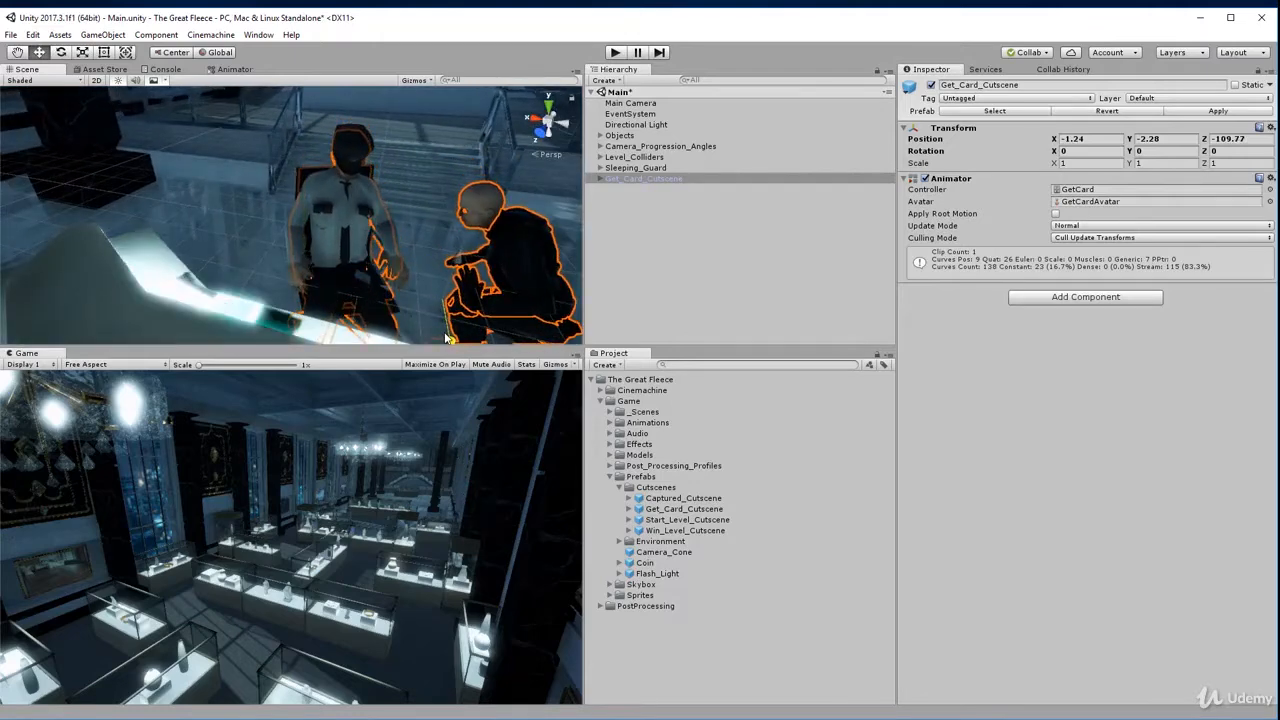
{"action": "middle_click_drag", "start_coordinate": [508, 256], "coordinate": [353, 244]}
{"action": "scroll", "coordinate": [277, 246], "scroll_direction": "down", "scroll_amount": 3}
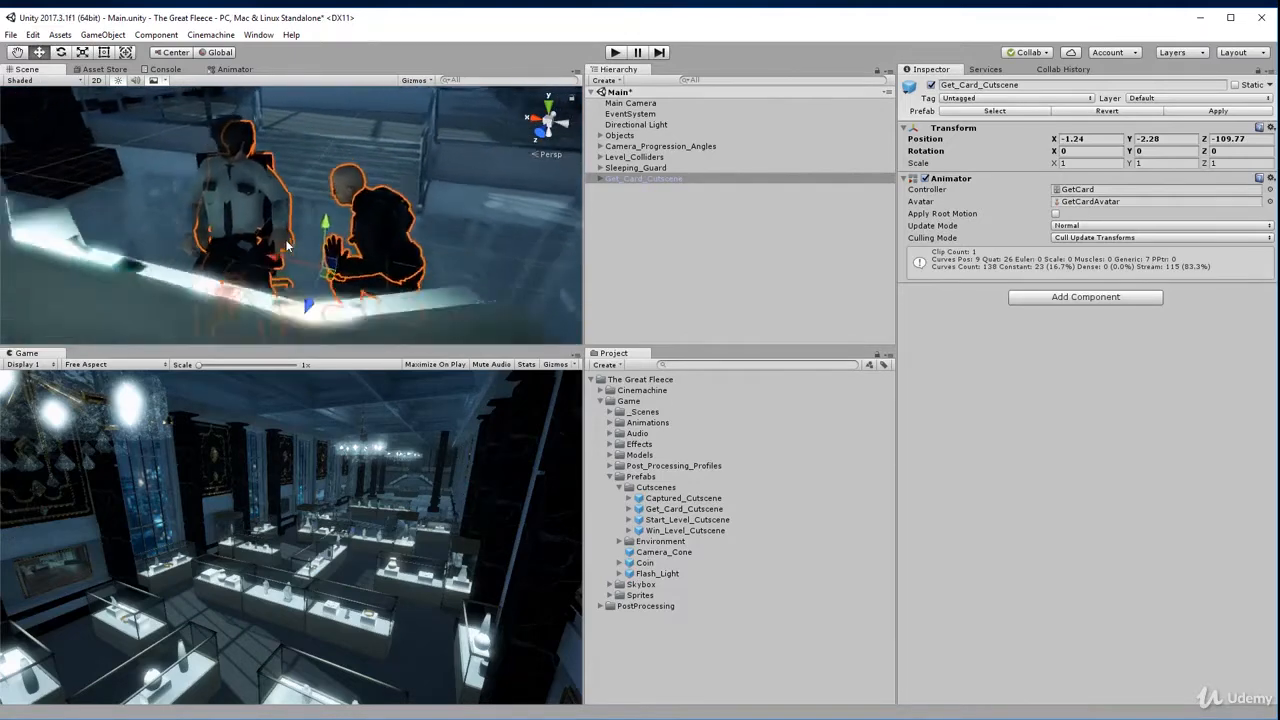
Set Get_Card_Cutscene's position to X -1.2, Y -2 and Z -110.
{"action": "scroll", "coordinate": [353, 244], "scroll_direction": "down", "scroll_amount": 2}
{"action": "scroll", "coordinate": [353, 244], "scroll_direction": "up", "scroll_amount": 4}
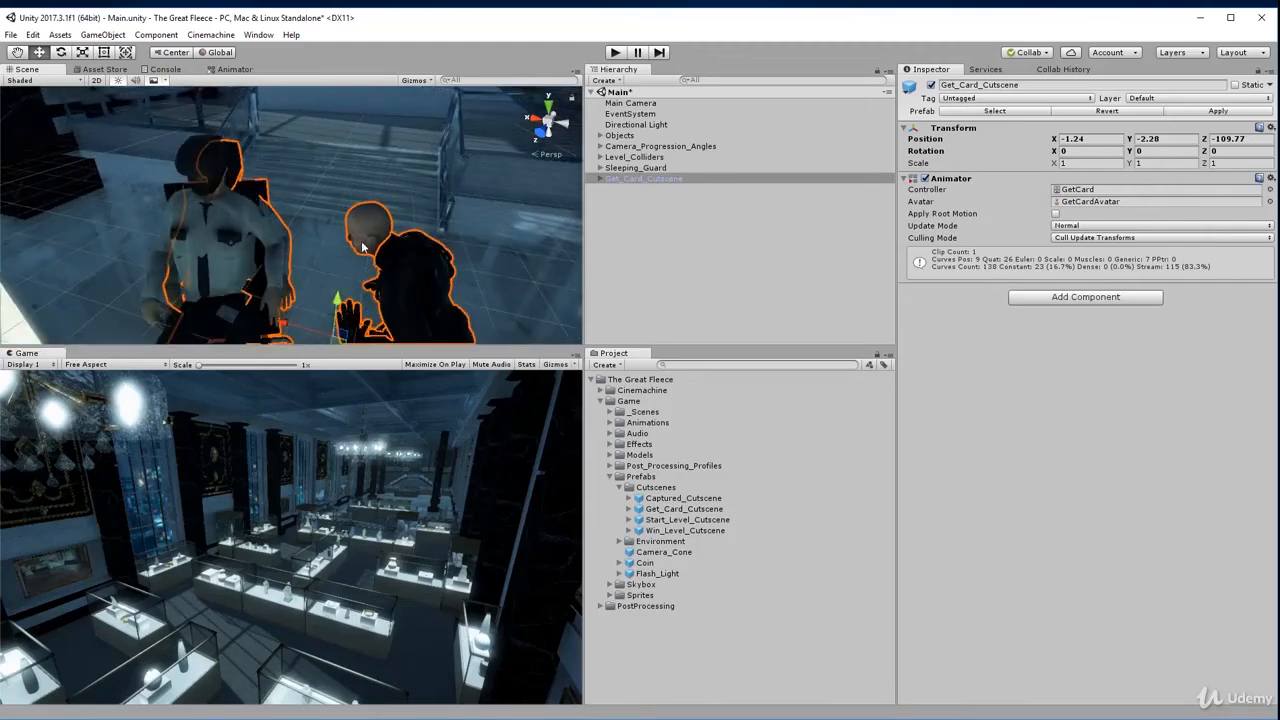
{"action": "scroll", "coordinate": [353, 244], "scroll_direction": "down", "scroll_amount": 2}
{"action": "left_click", "coordinate": [1101, 141]}
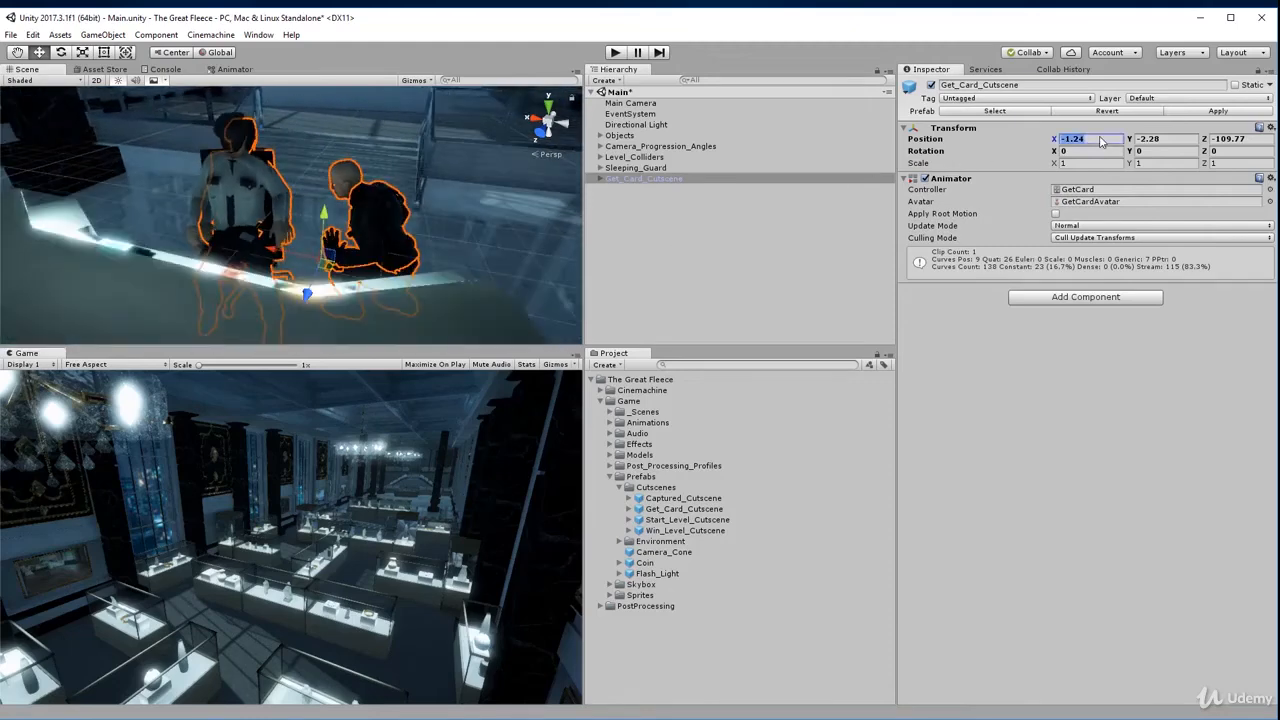
{"action": "type", "text": "-1.2"}
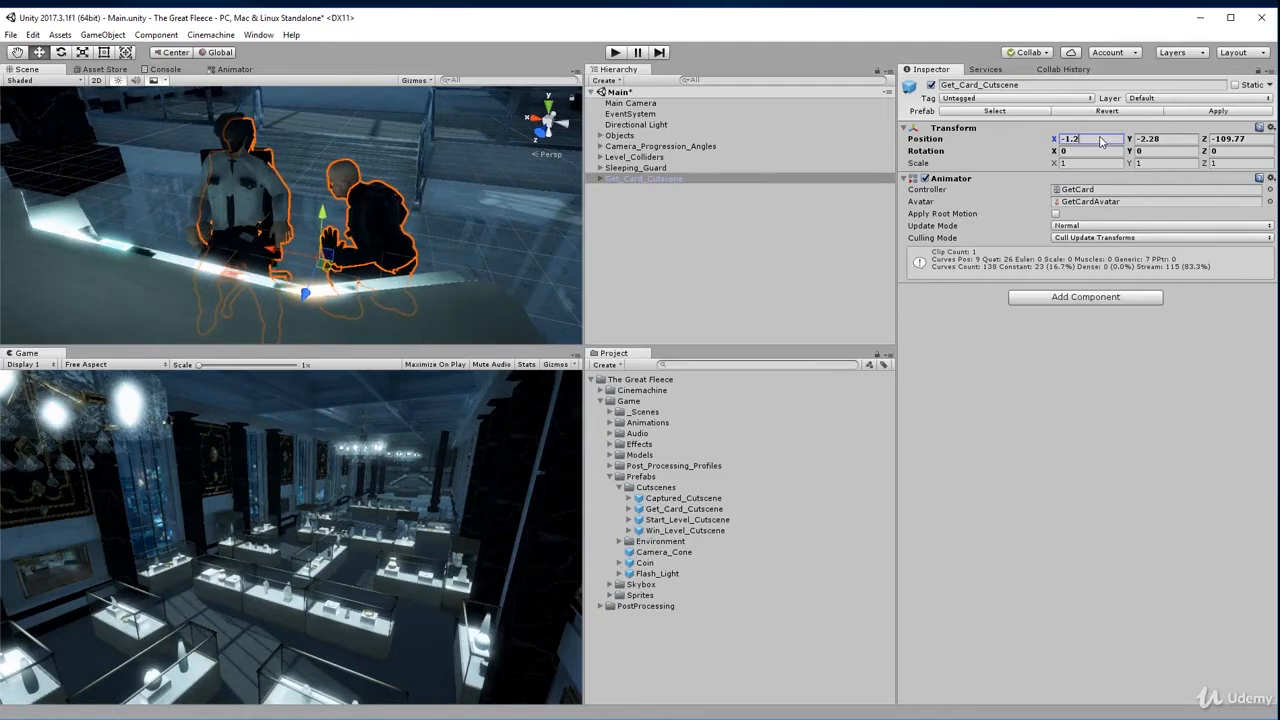
{"action": "key", "text": "Tab"}
{"action": "type", "text": "-2"}
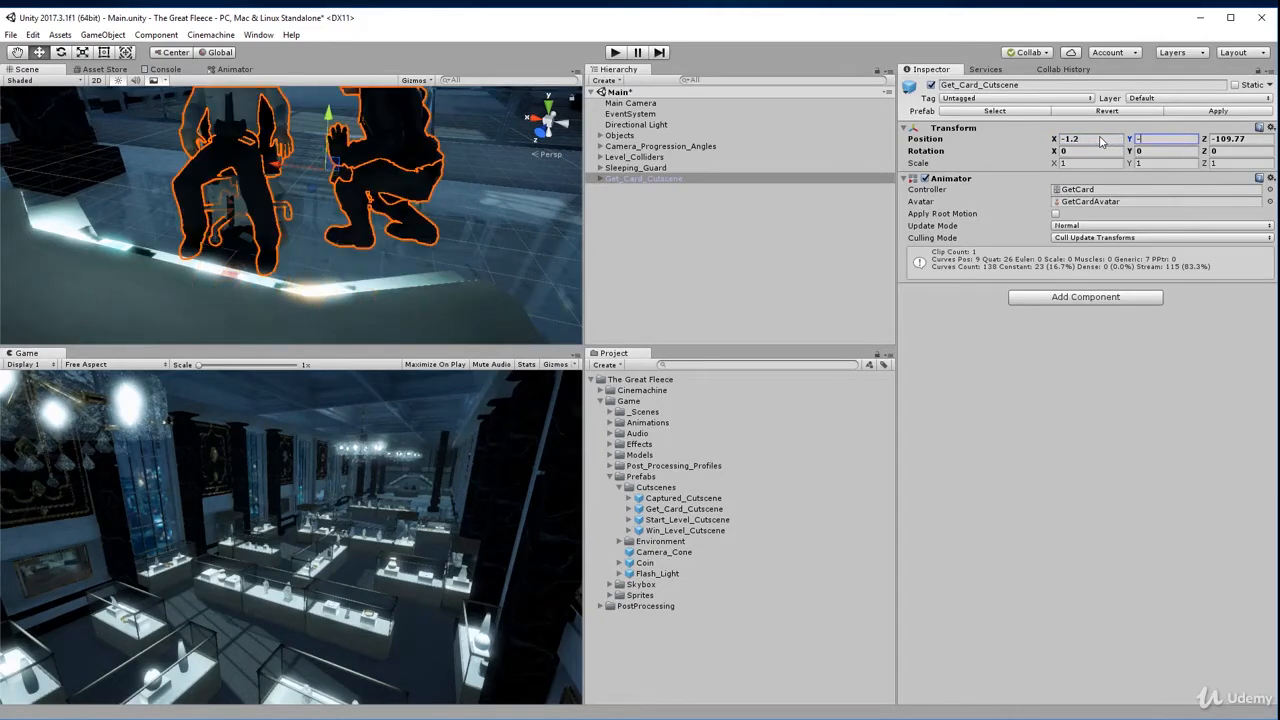
{"action": "left_click", "coordinate": [1229, 140]}
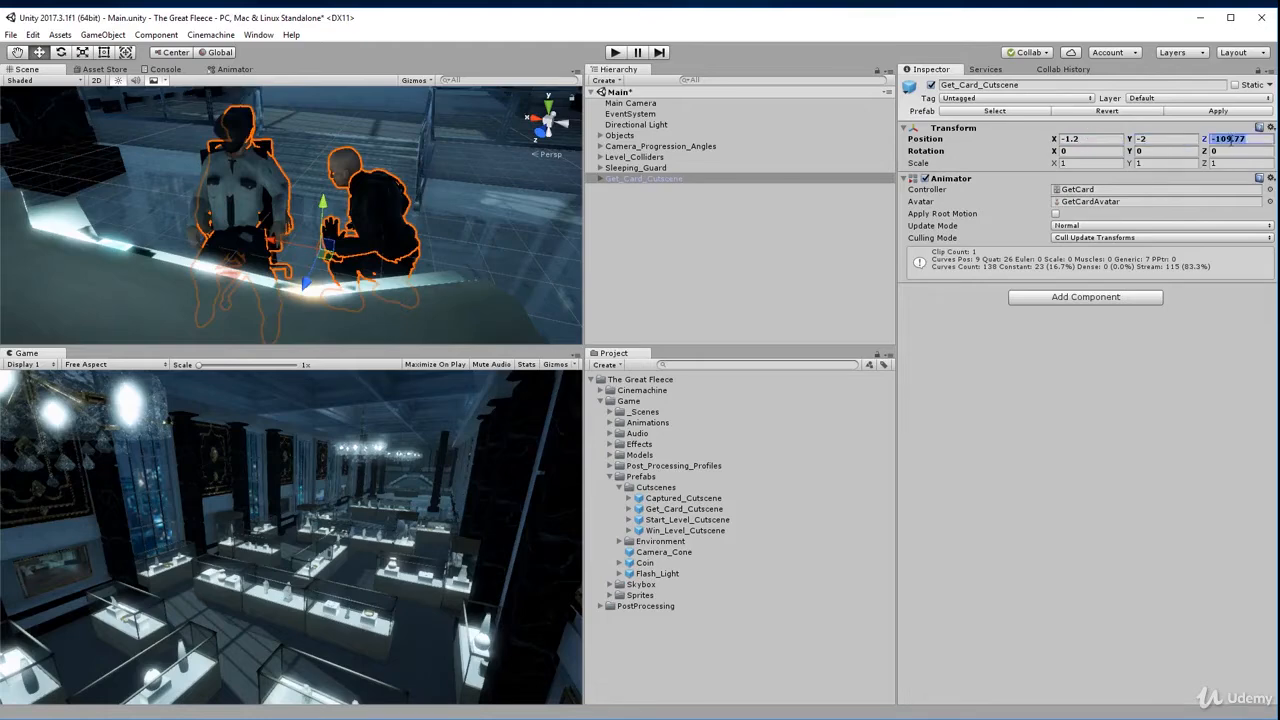
{"action": "type", "text": "-110"}
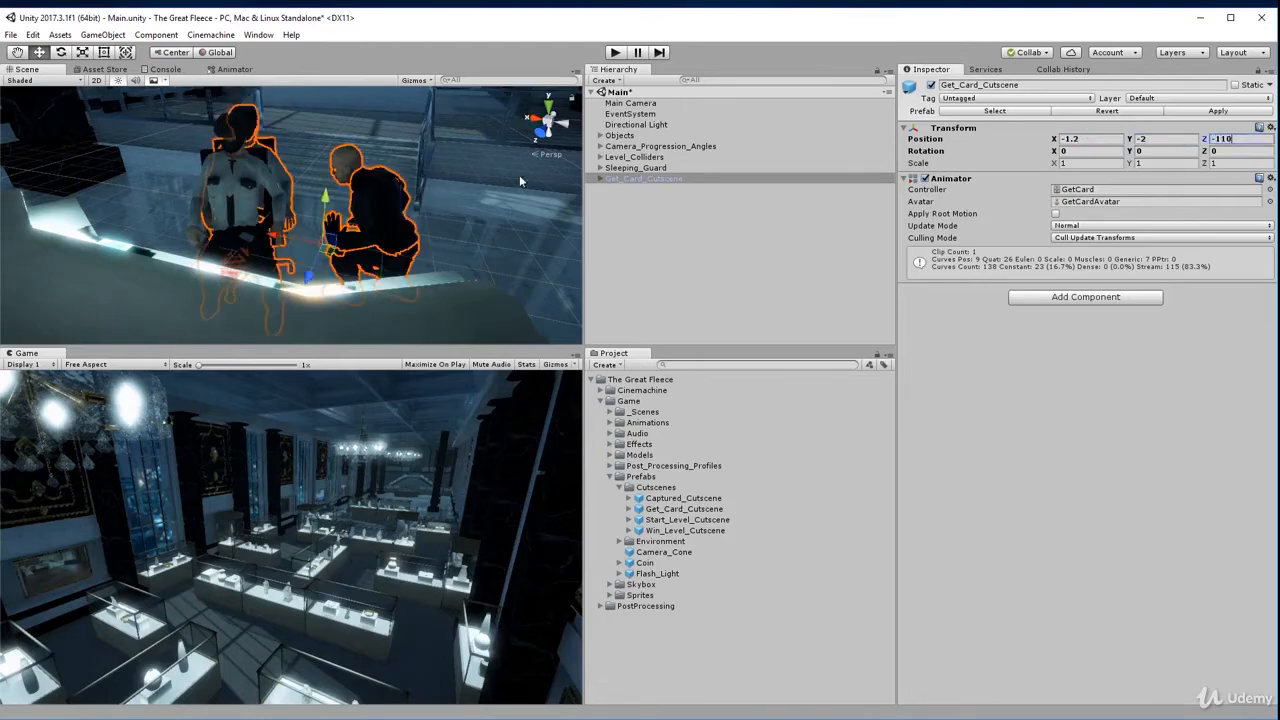
{"action": "left_click", "coordinate": [711, 214]}
Deactivate the original Sleeping_Guard object so that only the cutscene's guard is active at the desk.
{"action": "right_click_drag", "start_coordinate": [324, 196], "coordinate": [406, 247]}
{"action": "scroll", "coordinate": [376, 223], "scroll_direction": "down", "scroll_amount": 3}
{"action": "left_click", "coordinate": [648, 179]}
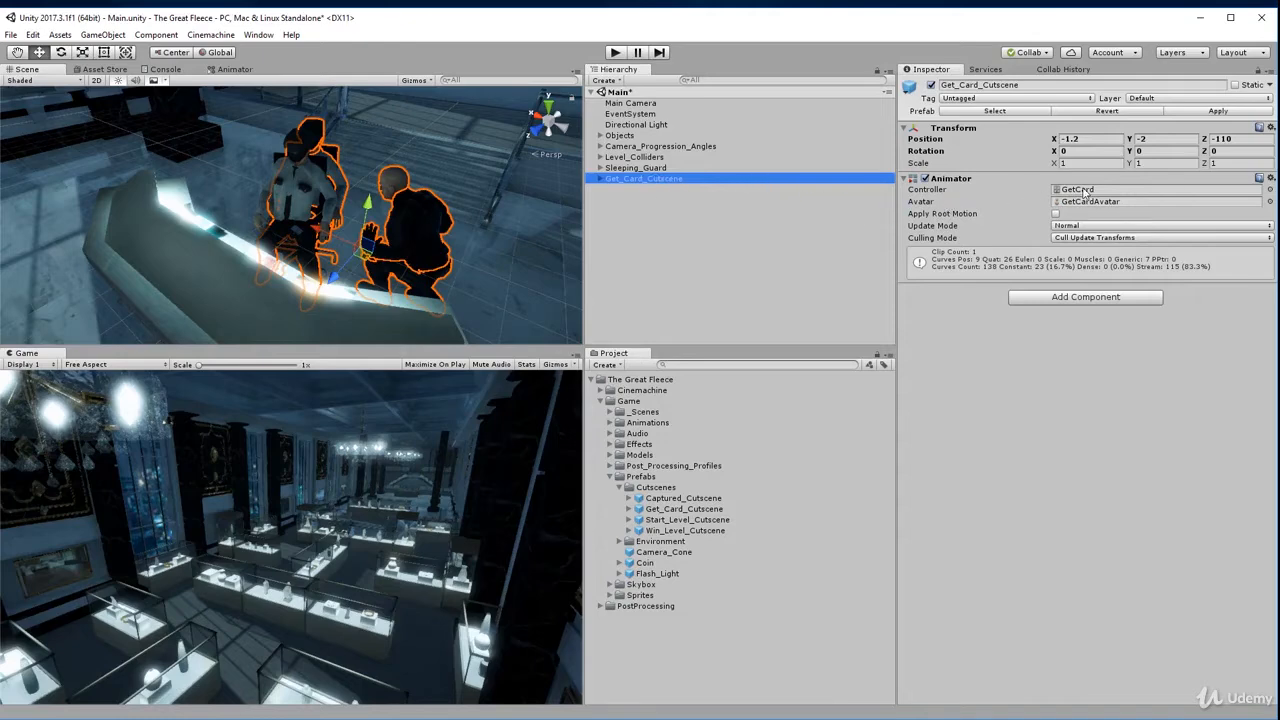
{"action": "left_click", "coordinate": [655, 168]}
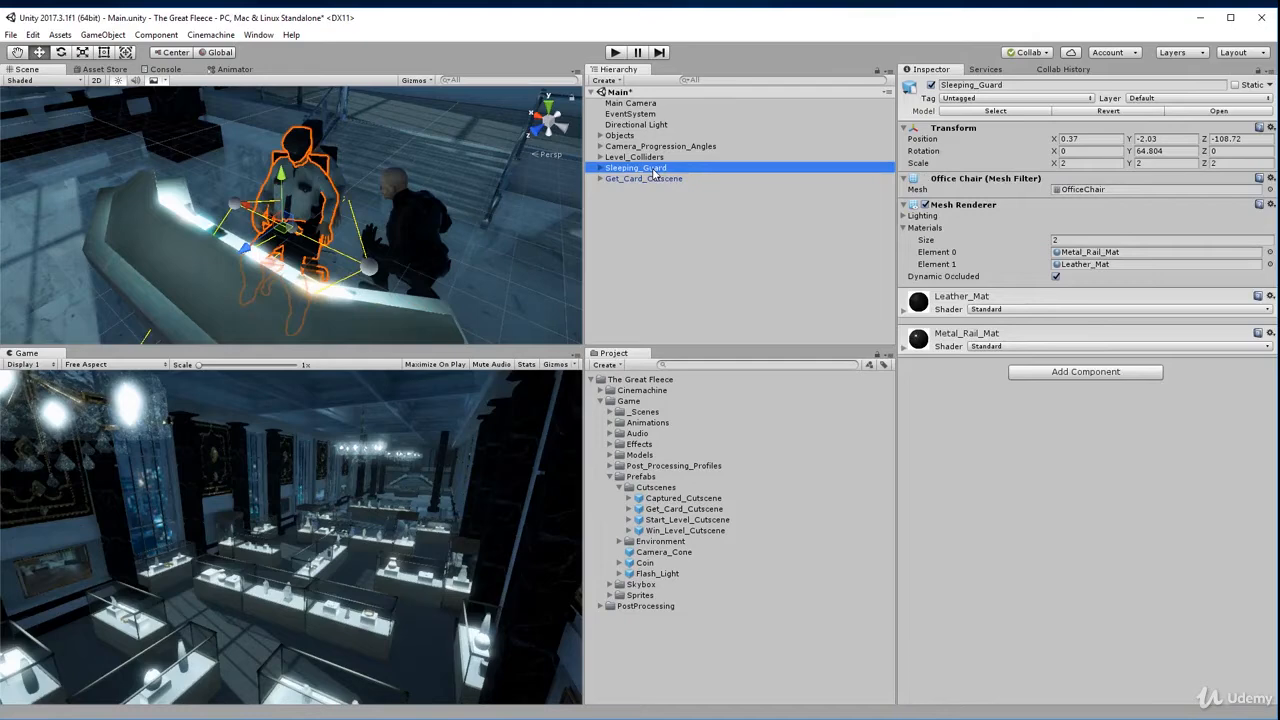
{"action": "left_click", "coordinate": [932, 86]}
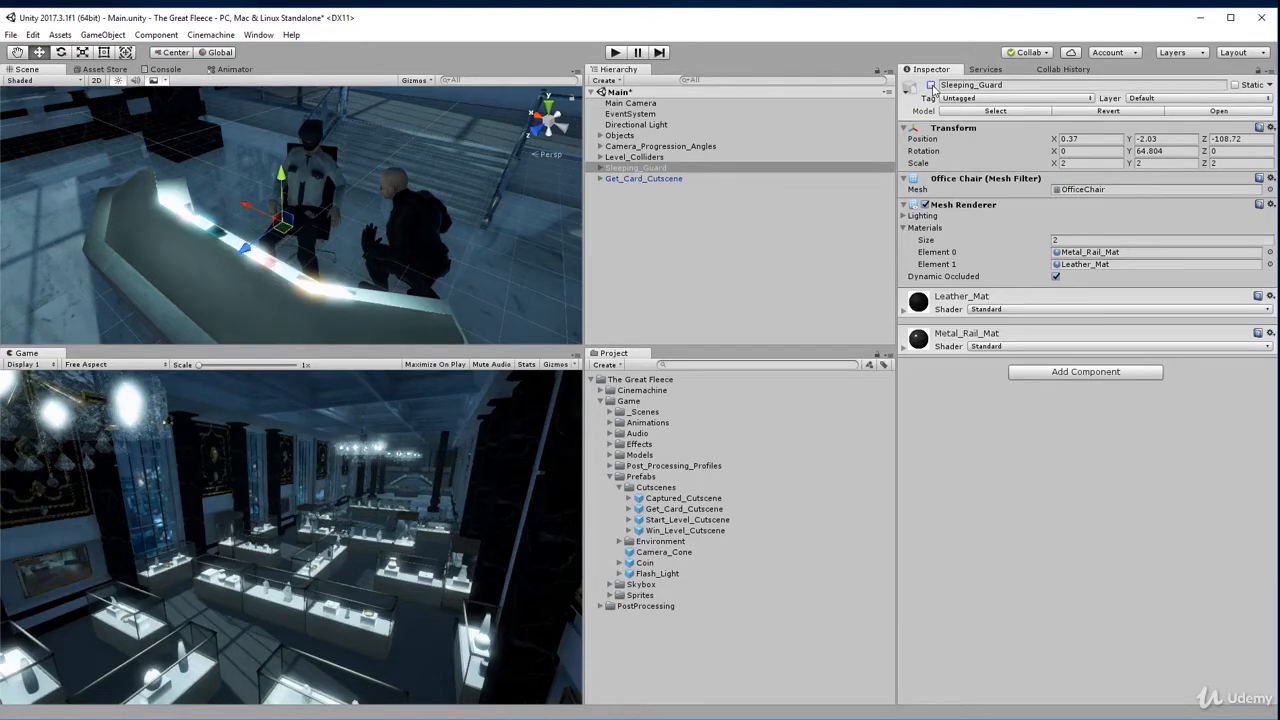
Rename Get_Card_Cutscene in the hierarchy as Sleeping_Guard_Cutscene_Actors.
{"action": "left_click", "coordinate": [669, 181]}
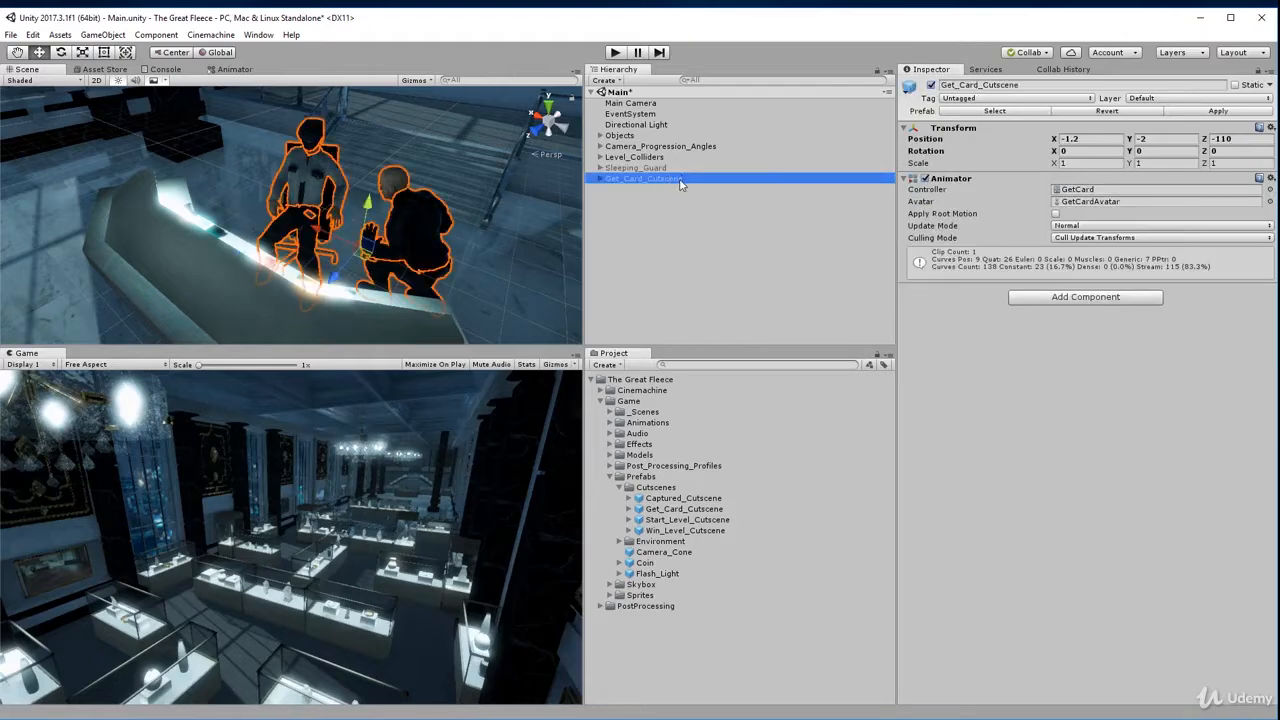
{"action": "left_click", "coordinate": [680, 182]}
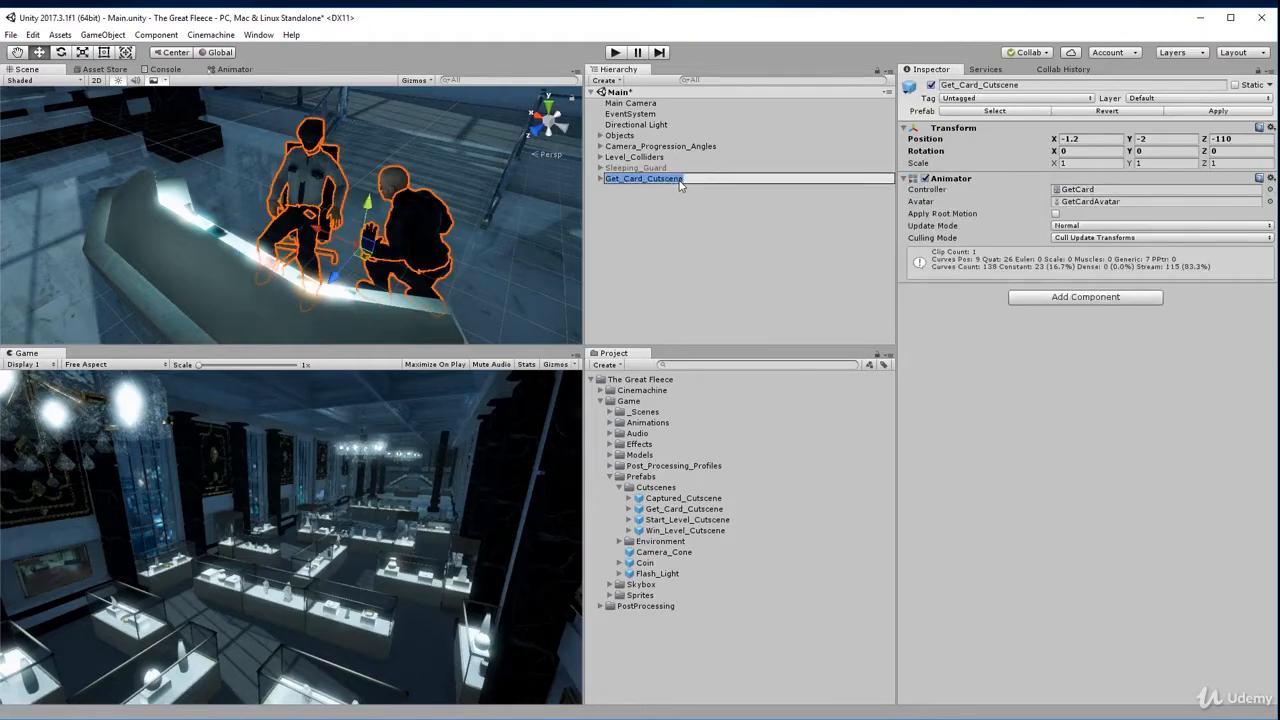
{"action": "type", "text": "Sleeping_Guard_Cutscene_Actors"}
{"action": "key", "text": "Return"}
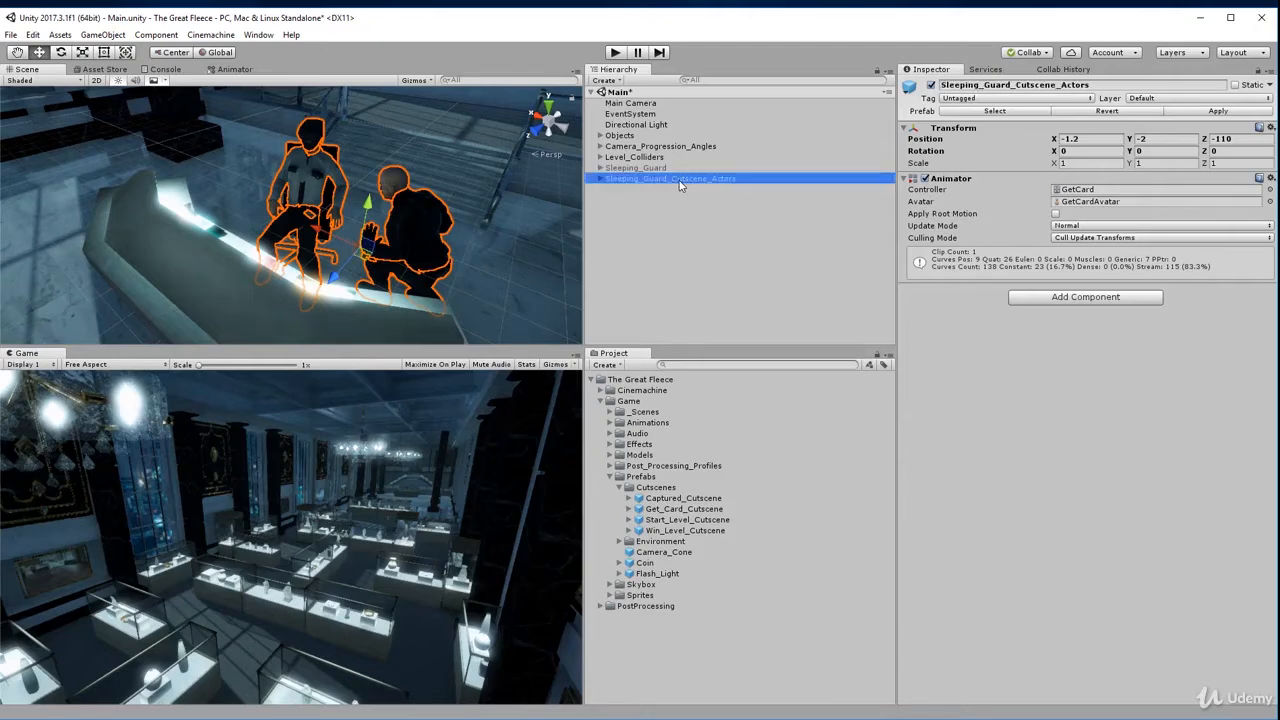
Inspect the Darren and OfficeChair objects inside Sleeping_Guard_Cutscene_Actors, and run the scene to preview the actors' animation at the desk.
{"action": "key", "text": "Right"}
{"action": "left_click", "coordinate": [704, 189]}
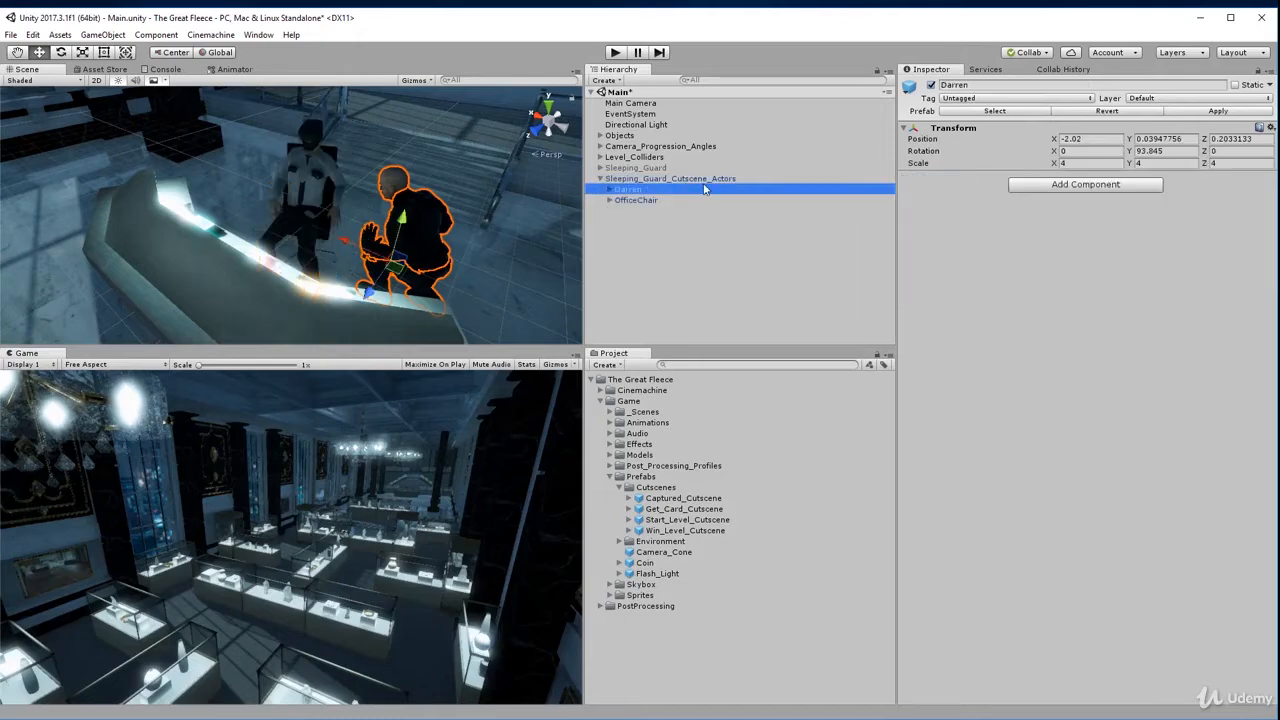
{"action": "key", "text": "Down"}
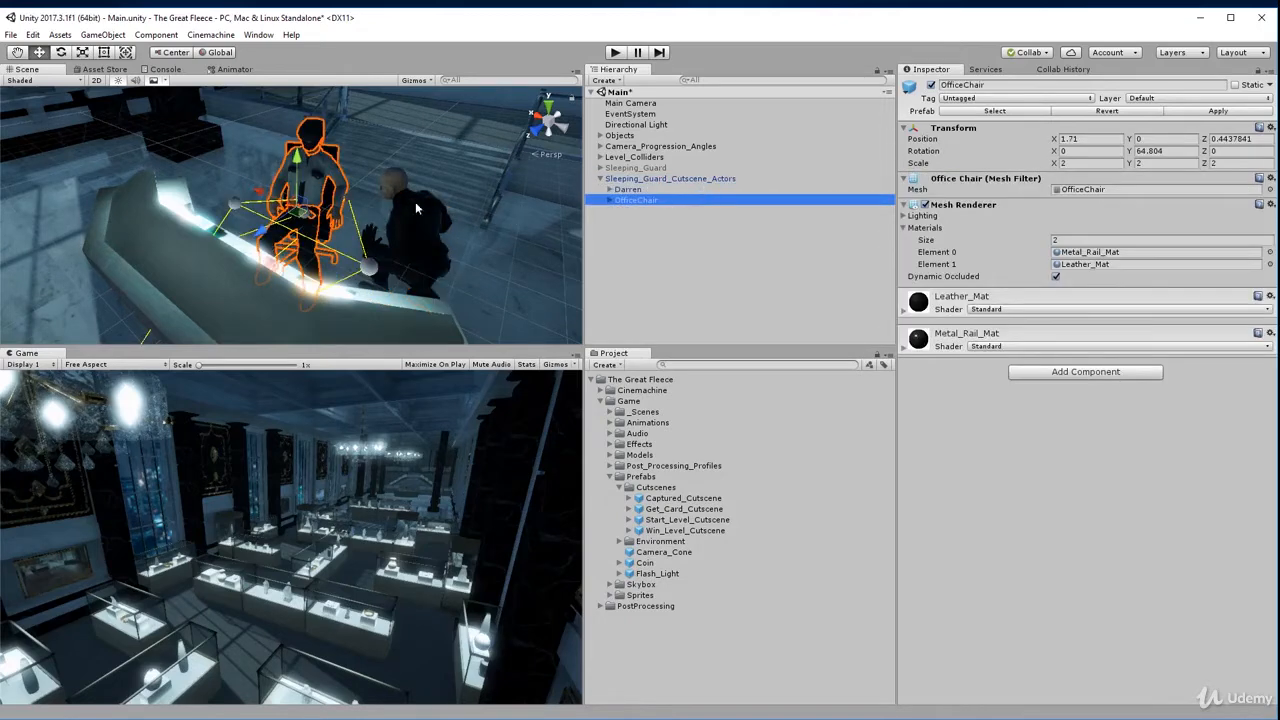
{"action": "key", "text": "Left"}
{"action": "key", "text": "Left"}
{"action": "left_click", "coordinate": [615, 52]}
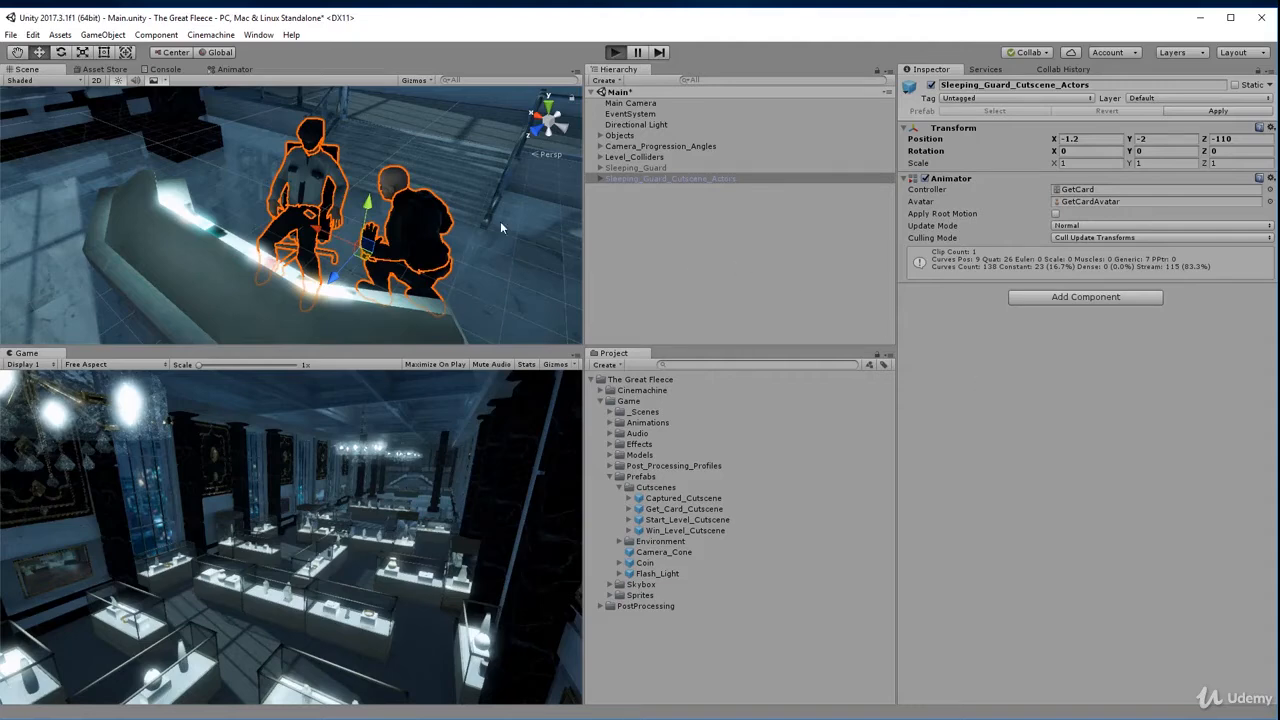
{"action": "left_click", "coordinate": [731, 177]}
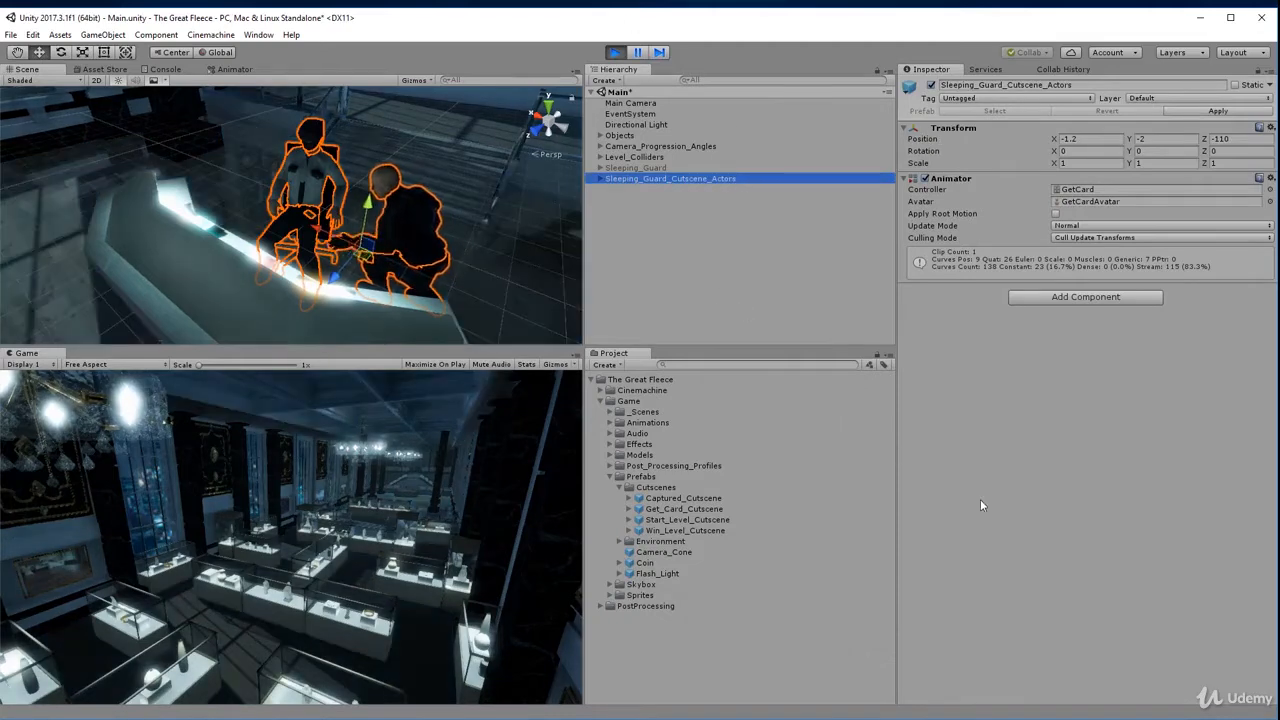
{"action": "left_click", "coordinate": [831, 410]}
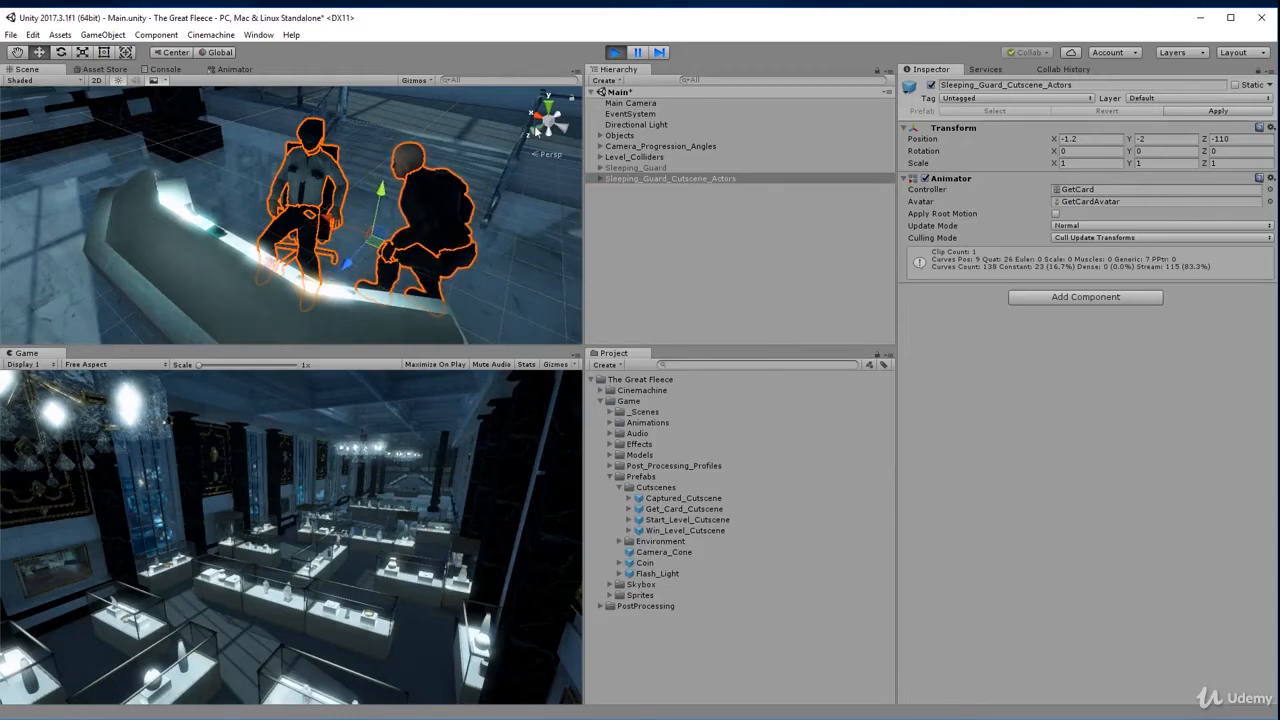
{"action": "left_click", "coordinate": [616, 53]}
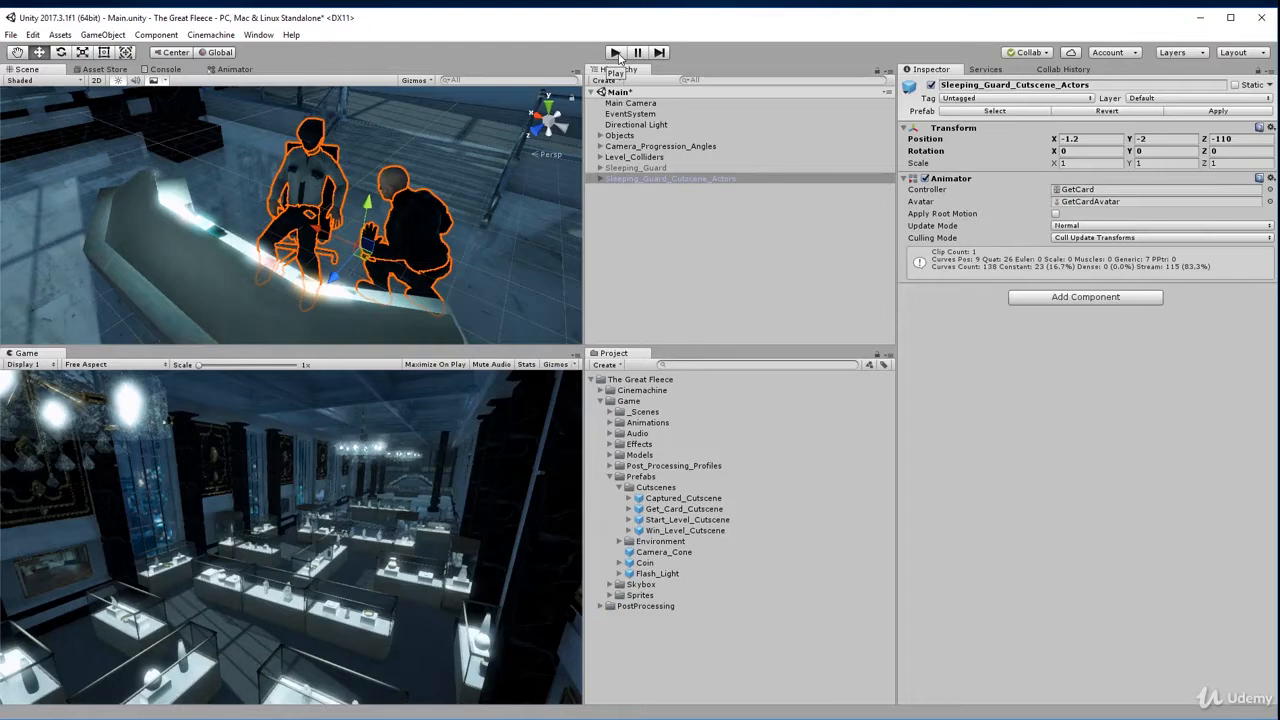
{"action": "left_click", "coordinate": [645, 168]}
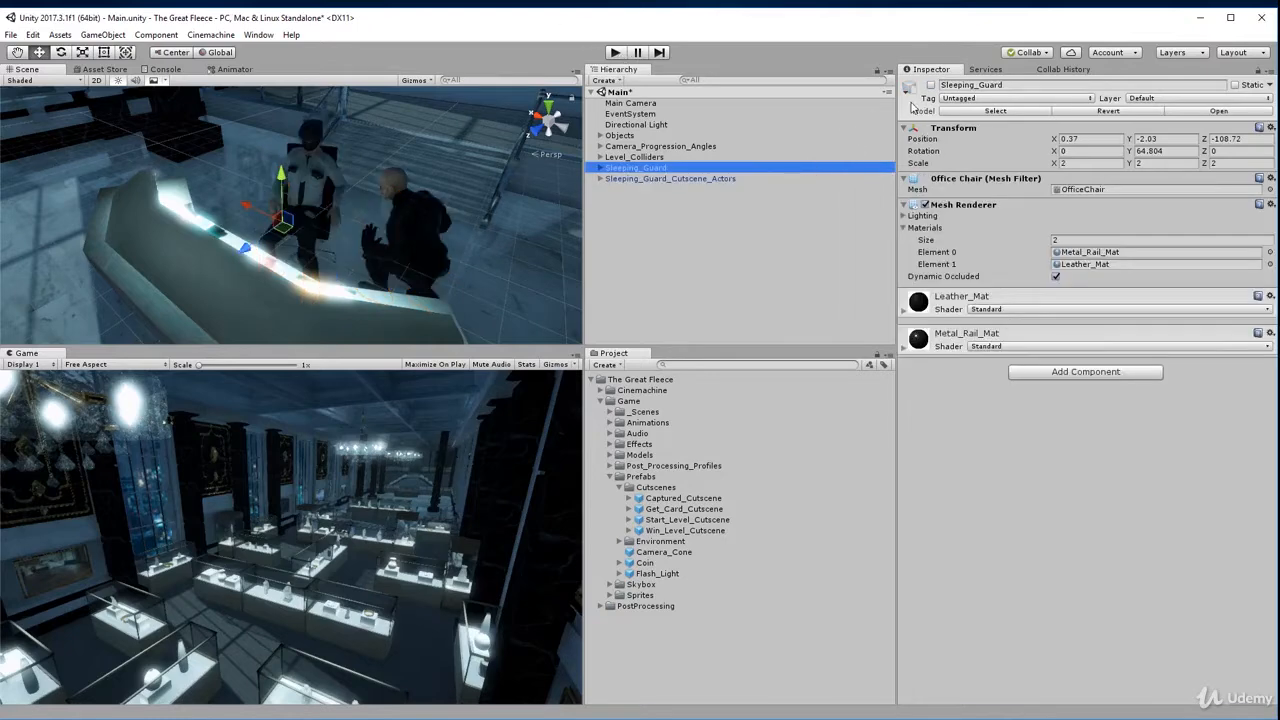
{"action": "left_click", "coordinate": [676, 179]}
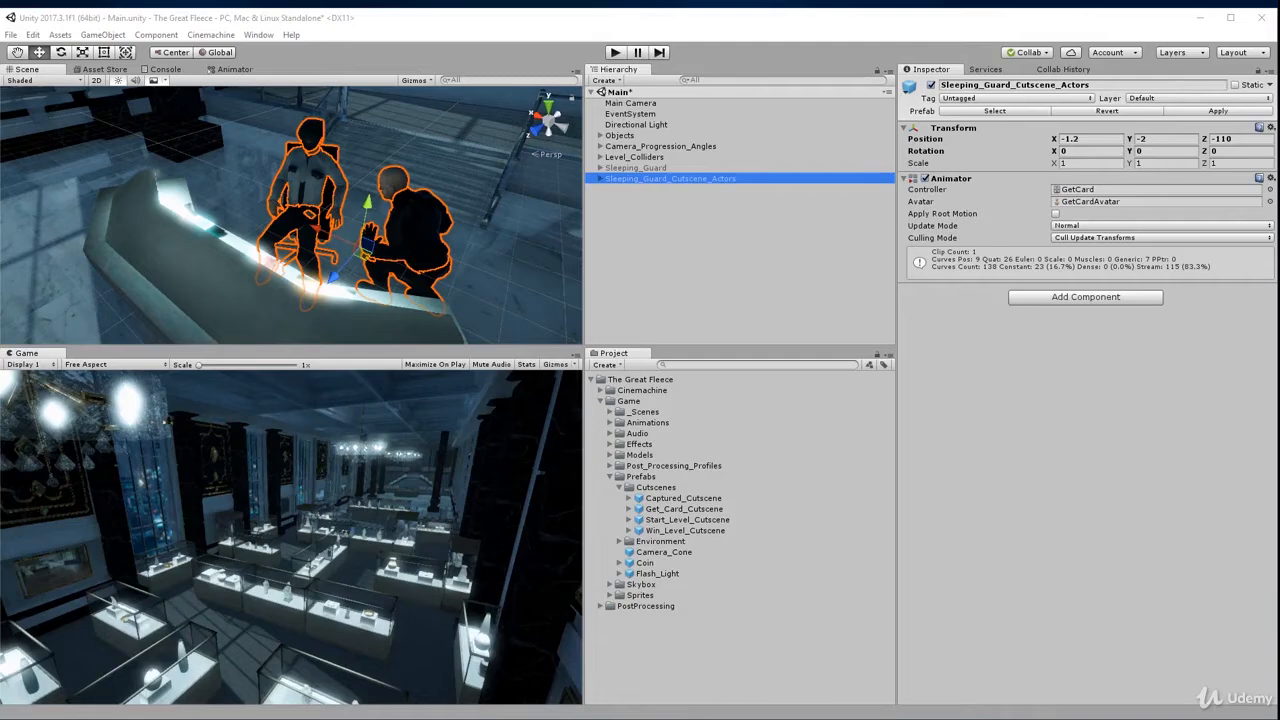
Switch to Sleeping_Guard_Cutscene.pdf in the browser and review the storyboard's shots and camera directions for the Get Key Card cutscene.
{"action": "key", "text": "alt+Tab"}
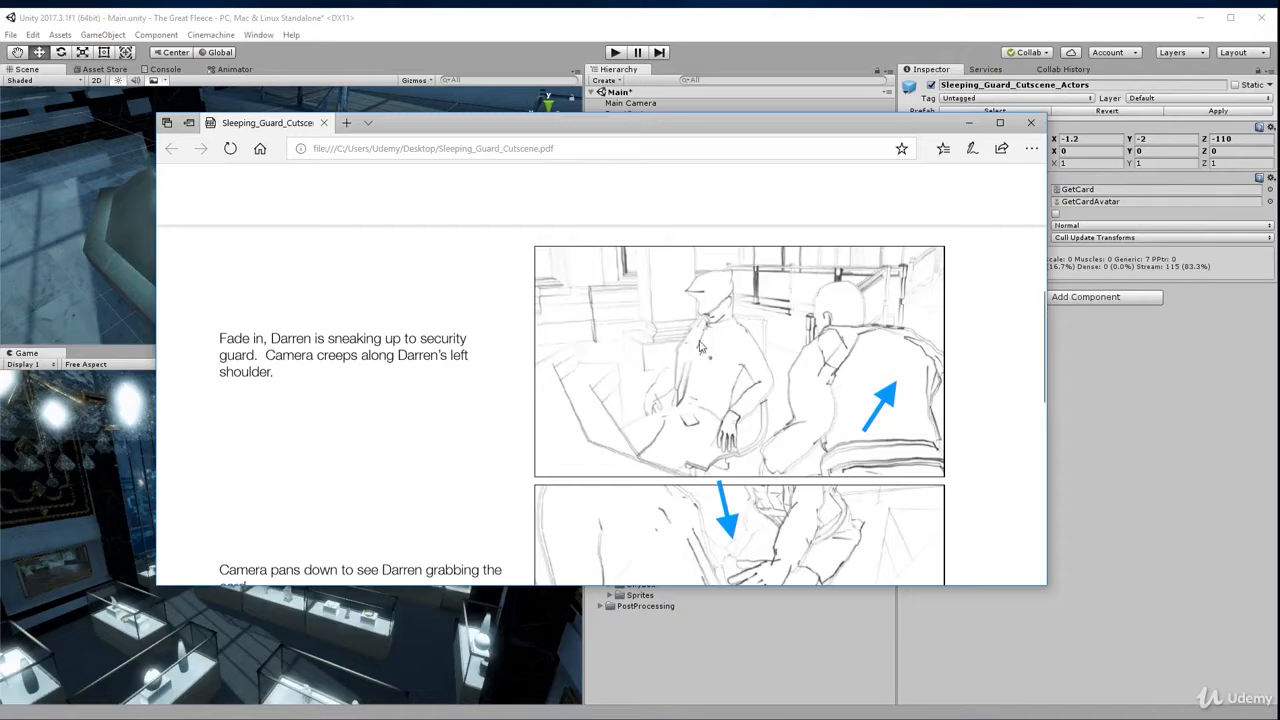
{"action": "scroll", "coordinate": [680, 335], "scroll_direction": "down", "scroll_amount": 3}
{"action": "scroll", "coordinate": [680, 338], "scroll_direction": "up", "scroll_amount": 2}
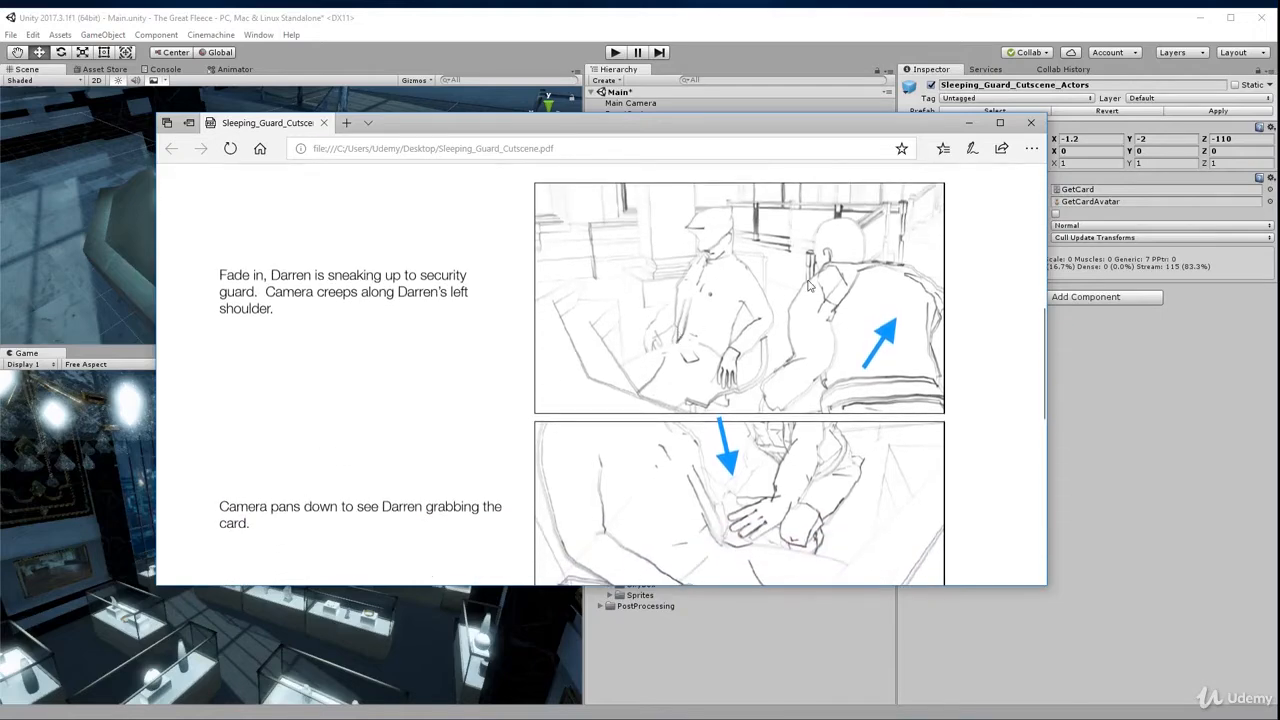
{"action": "scroll", "coordinate": [795, 276], "scroll_direction": "down", "scroll_amount": 3}
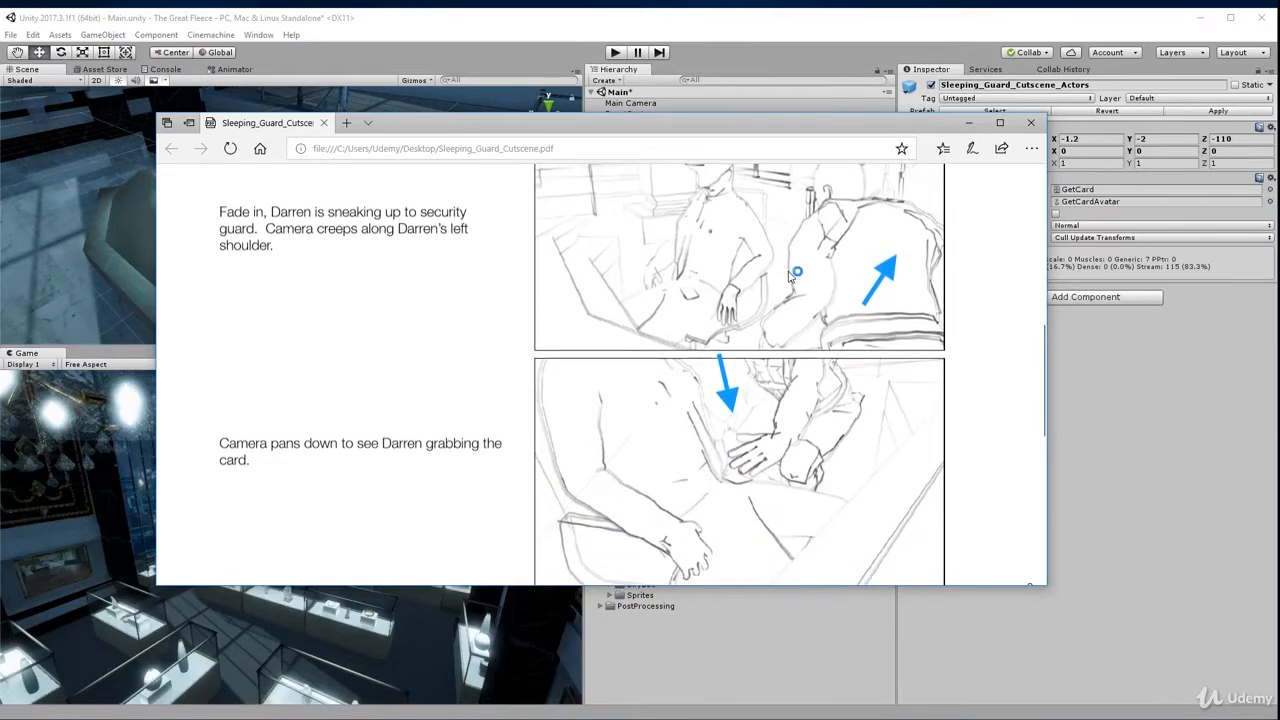
{"action": "scroll", "coordinate": [790, 400], "scroll_direction": "down", "scroll_amount": 2}
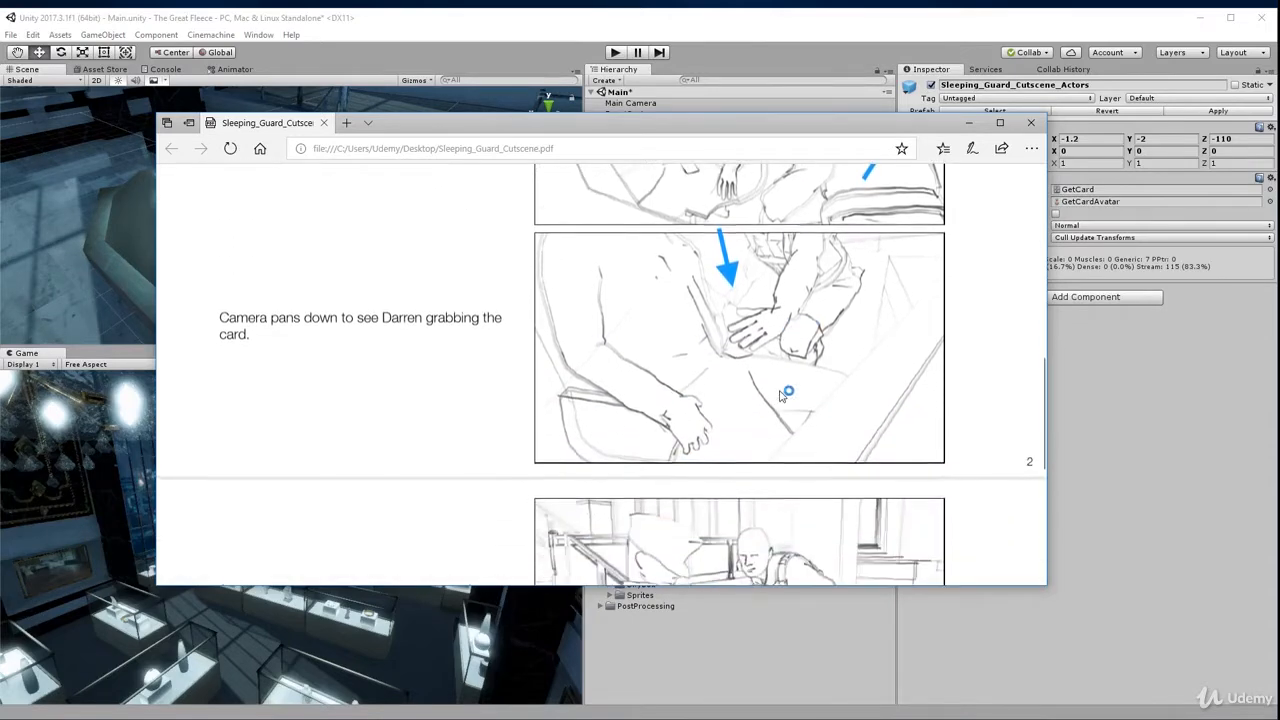
{"action": "scroll", "coordinate": [772, 412], "scroll_direction": "up", "scroll_amount": 1}
{"action": "scroll", "coordinate": [765, 418], "scroll_direction": "down", "scroll_amount": 5}
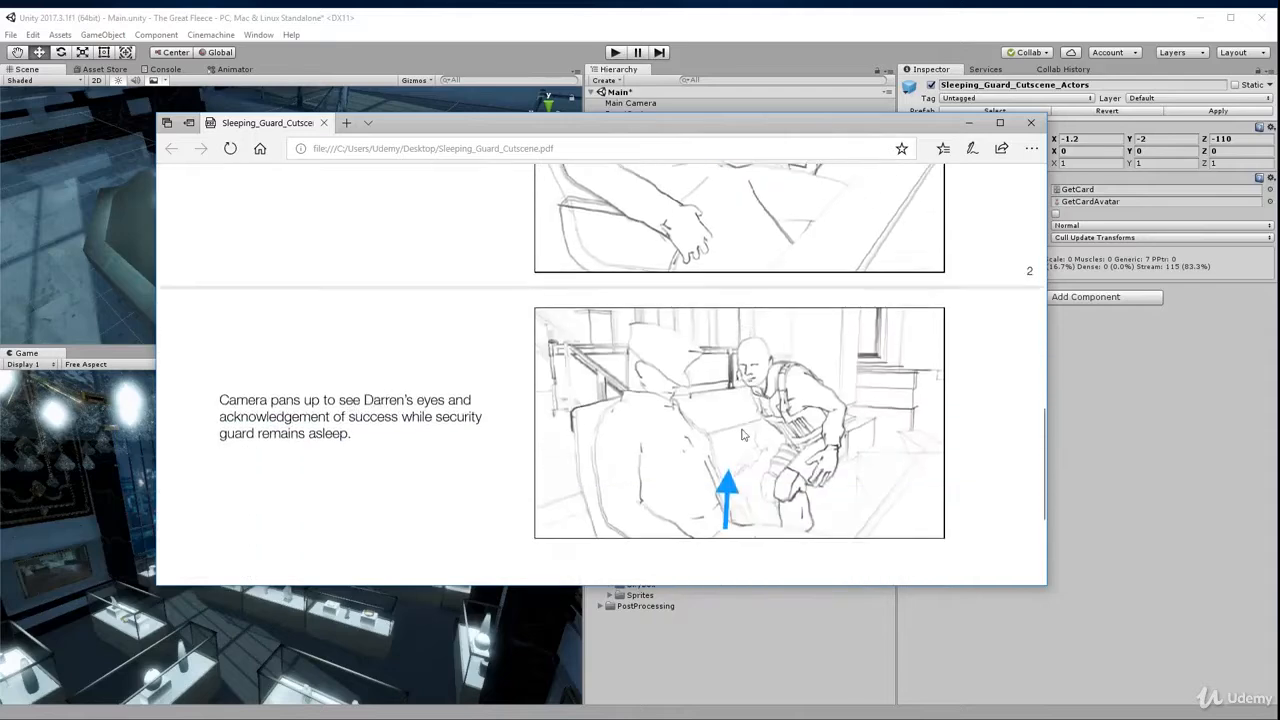
{"action": "scroll", "coordinate": [755, 425], "scroll_direction": "up", "scroll_amount": 5}
{"action": "scroll", "coordinate": [742, 435], "scroll_direction": "down", "scroll_amount": 2}
{"action": "scroll", "coordinate": [742, 435], "scroll_direction": "up", "scroll_amount": 3}
{"action": "scroll", "coordinate": [742, 435], "scroll_direction": "down", "scroll_amount": 5}
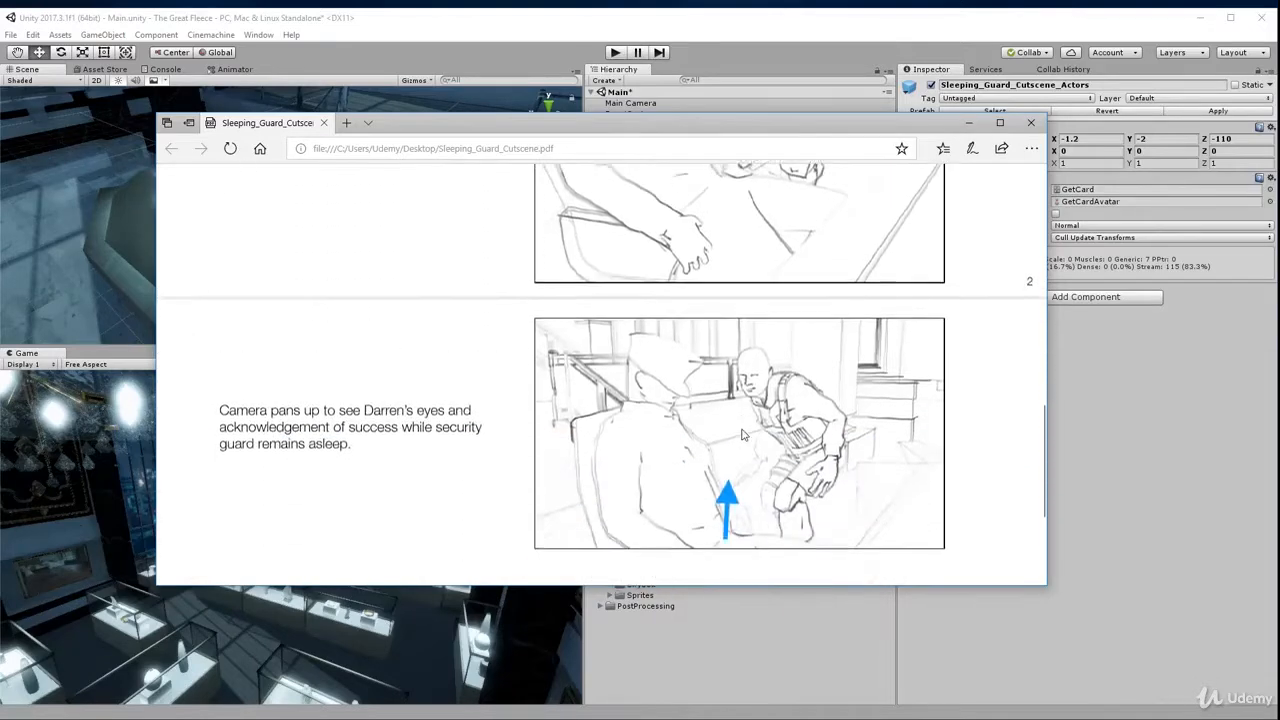
{"action": "scroll", "coordinate": [742, 435], "scroll_direction": "up", "scroll_amount": 5}
{"action": "scroll", "coordinate": [742, 435], "scroll_direction": "down", "scroll_amount": 3}
{"action": "scroll", "coordinate": [742, 435], "scroll_direction": "down", "scroll_amount": 2}
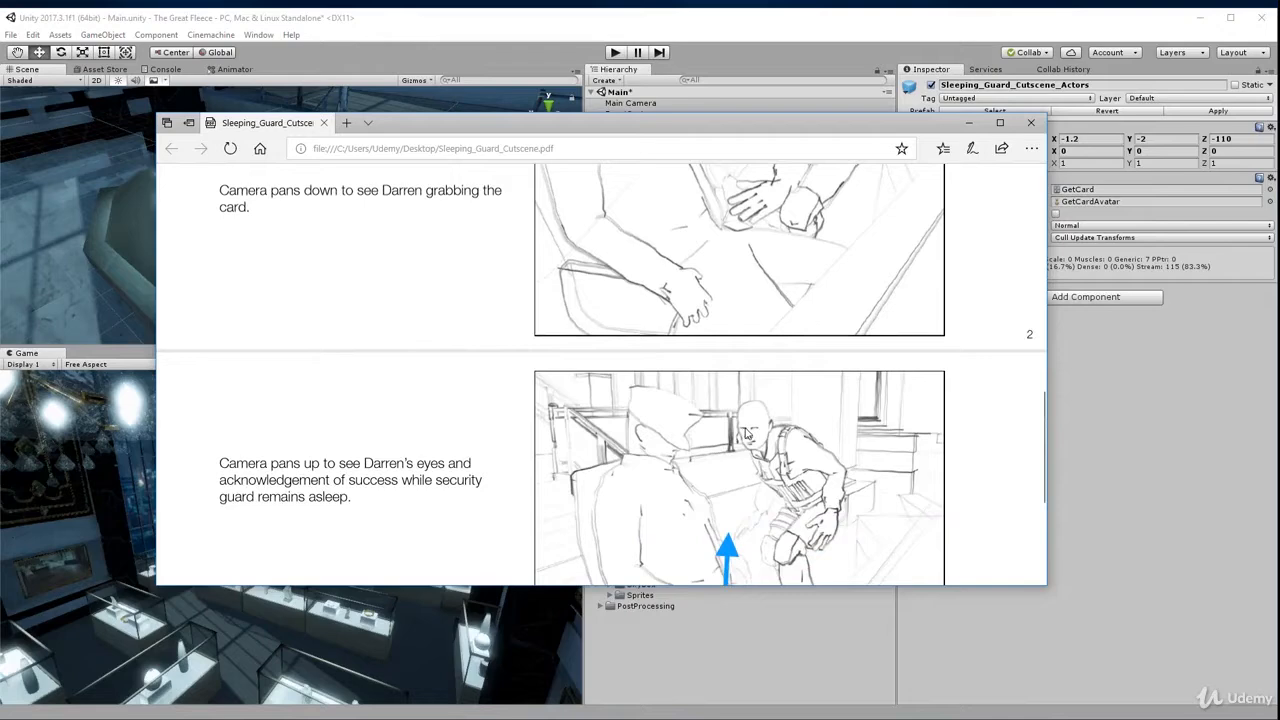
{"action": "scroll", "coordinate": [818, 384], "scroll_direction": "up", "scroll_amount": 15}
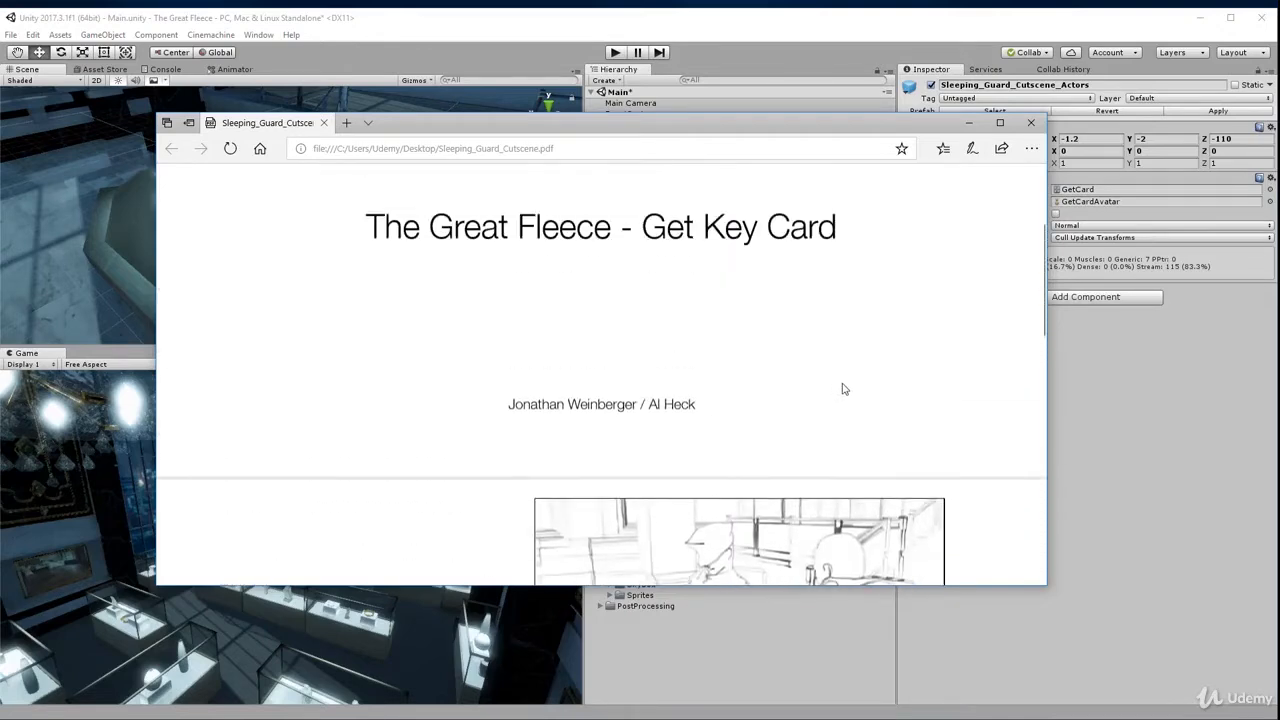
Close the storyboard PDF, collapse the Prefabs and Game folders in the project, and select the Cinemachine folder.
{"action": "left_click", "coordinate": [1031, 122]}
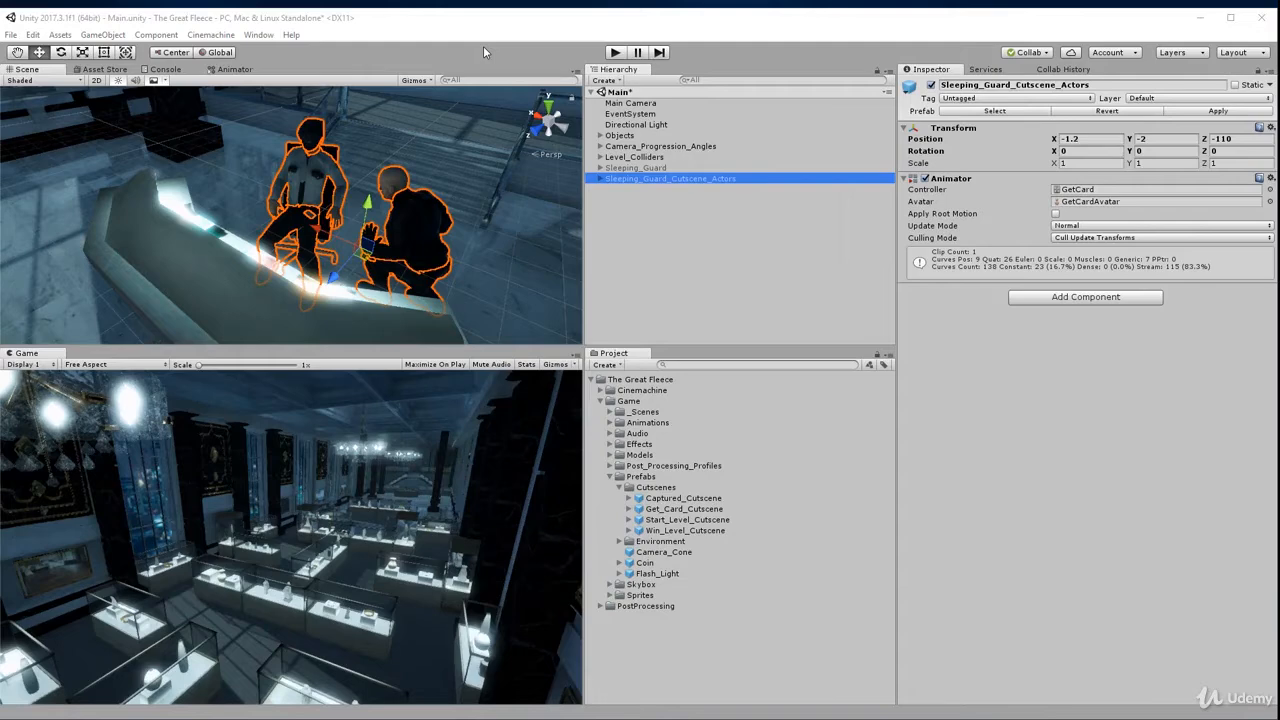
{"action": "left_click", "coordinate": [610, 478]}
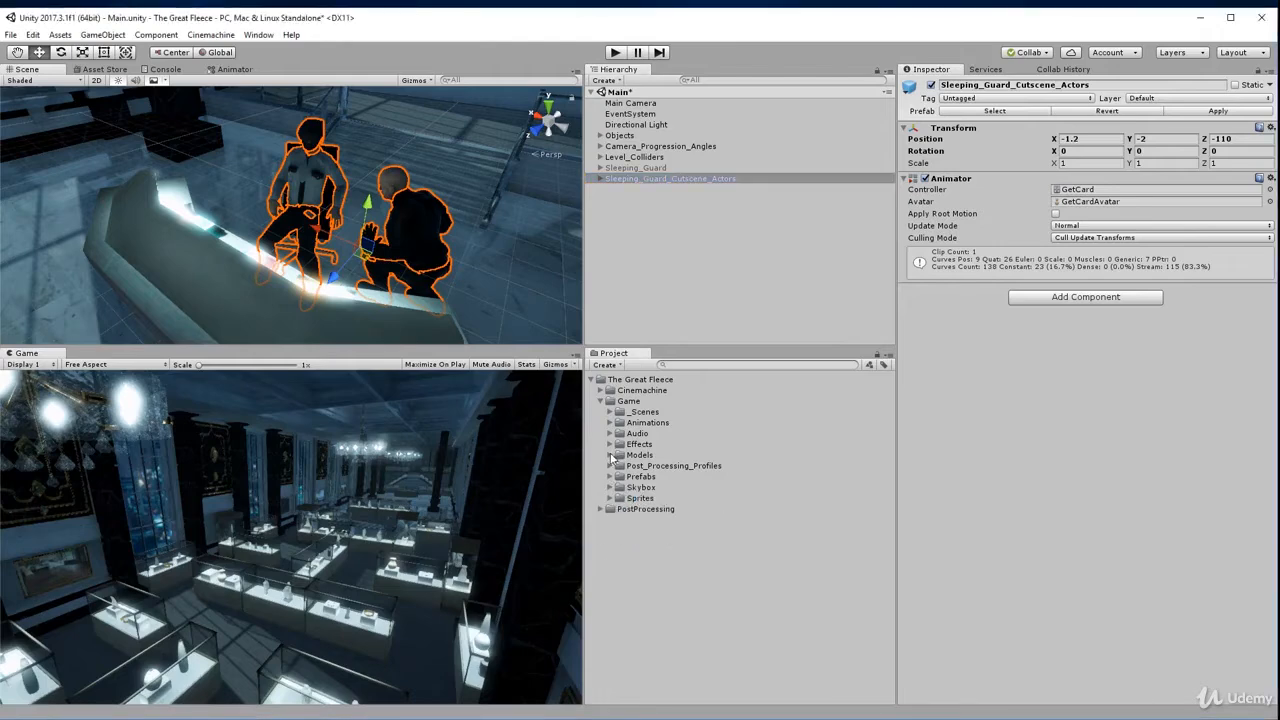
{"action": "left_click", "coordinate": [603, 401]}
{"action": "left_click", "coordinate": [600, 401]}
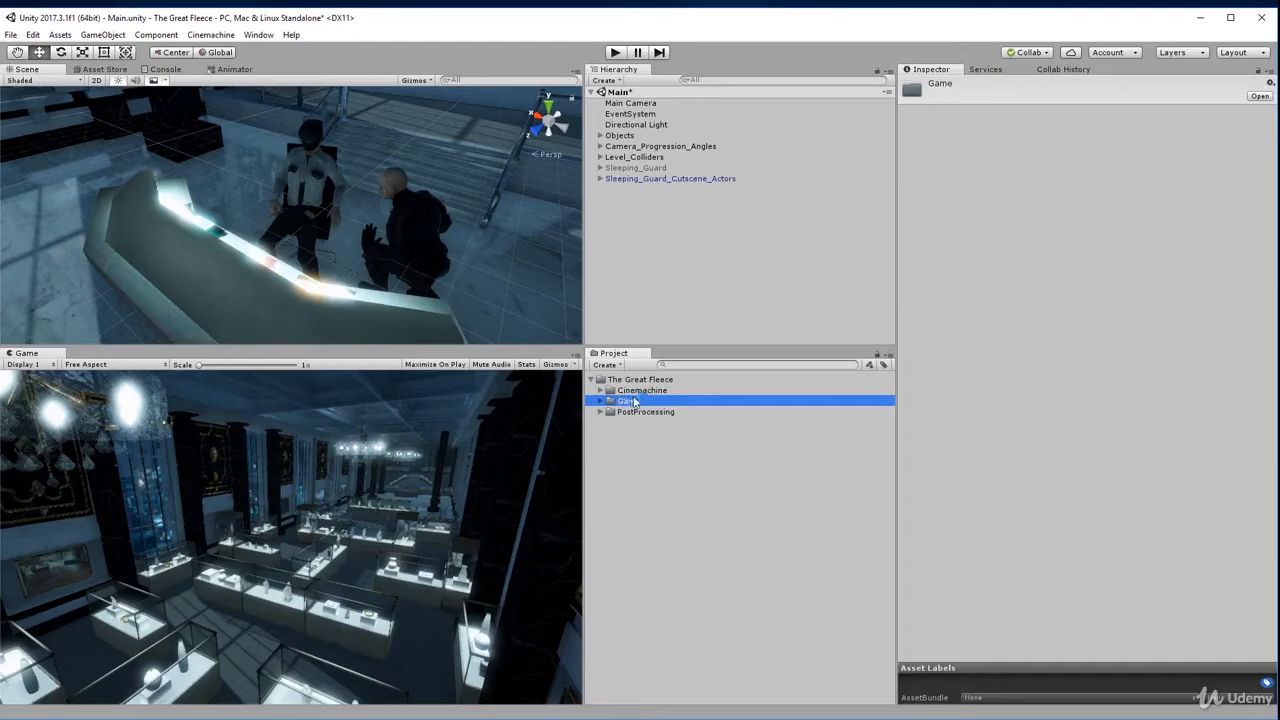
{"action": "left_click", "coordinate": [641, 391]}
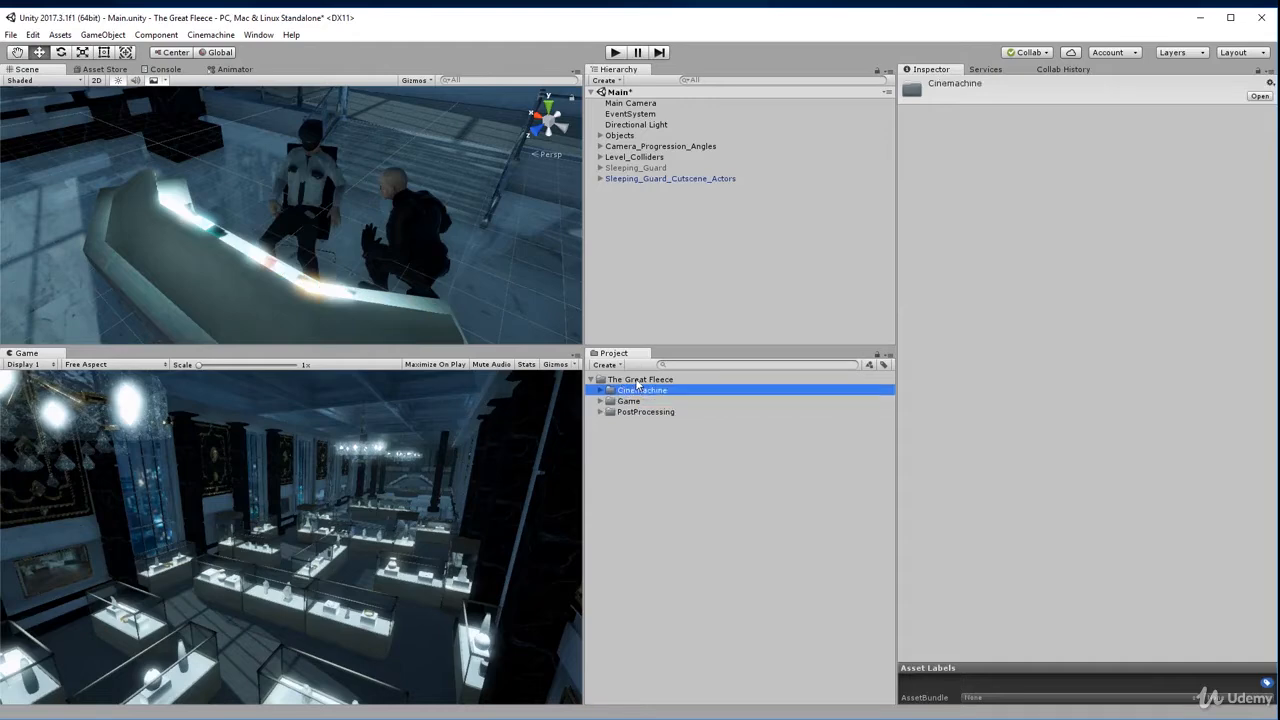
Search the Asset Store for cinemachine, view the Cinemachine package by Unity Technologies, and return to the scene.
{"action": "left_click", "coordinate": [118, 69]}
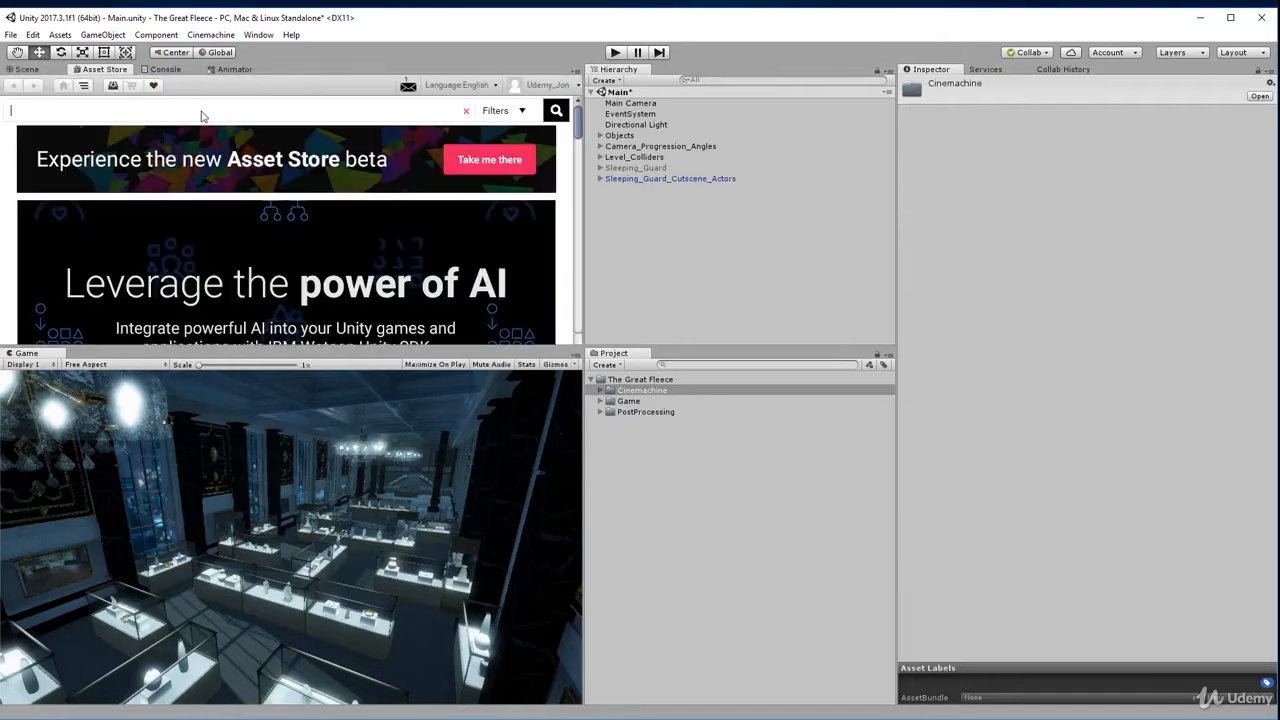
{"action": "left_click", "coordinate": [201, 116]}
{"action": "type", "text": "cinemachine"}
{"action": "key", "text": "Return"}
{"action": "scroll", "coordinate": [108, 210], "scroll_direction": "down", "scroll_amount": 5}
{"action": "scroll", "coordinate": [100, 240], "scroll_direction": "up", "scroll_amount": 4}
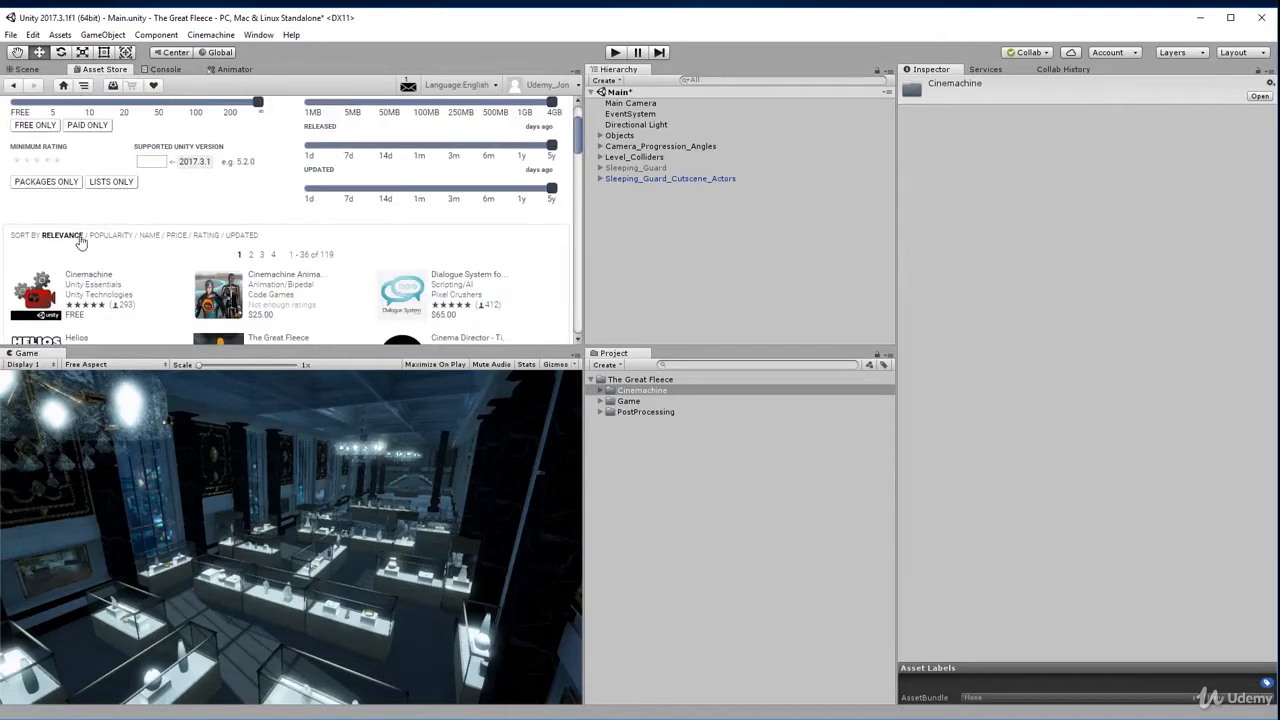
{"action": "left_click", "coordinate": [85, 283]}
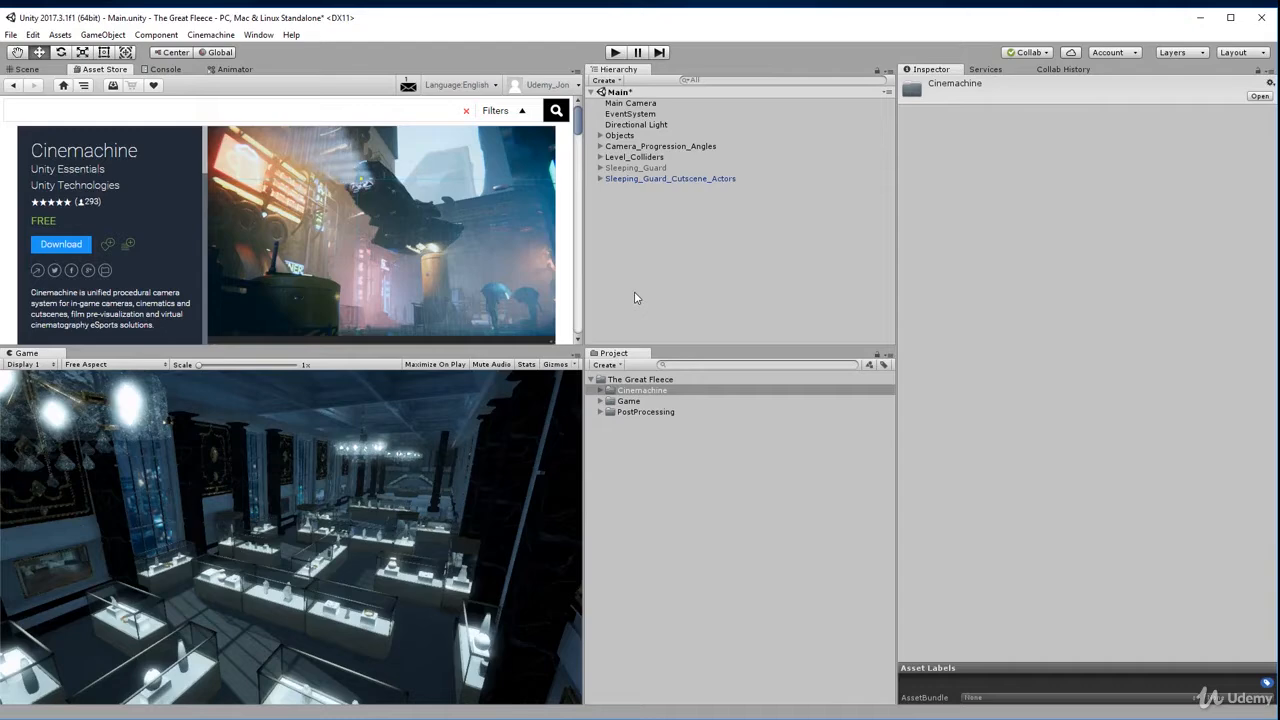
{"action": "left_click", "coordinate": [26, 69]}
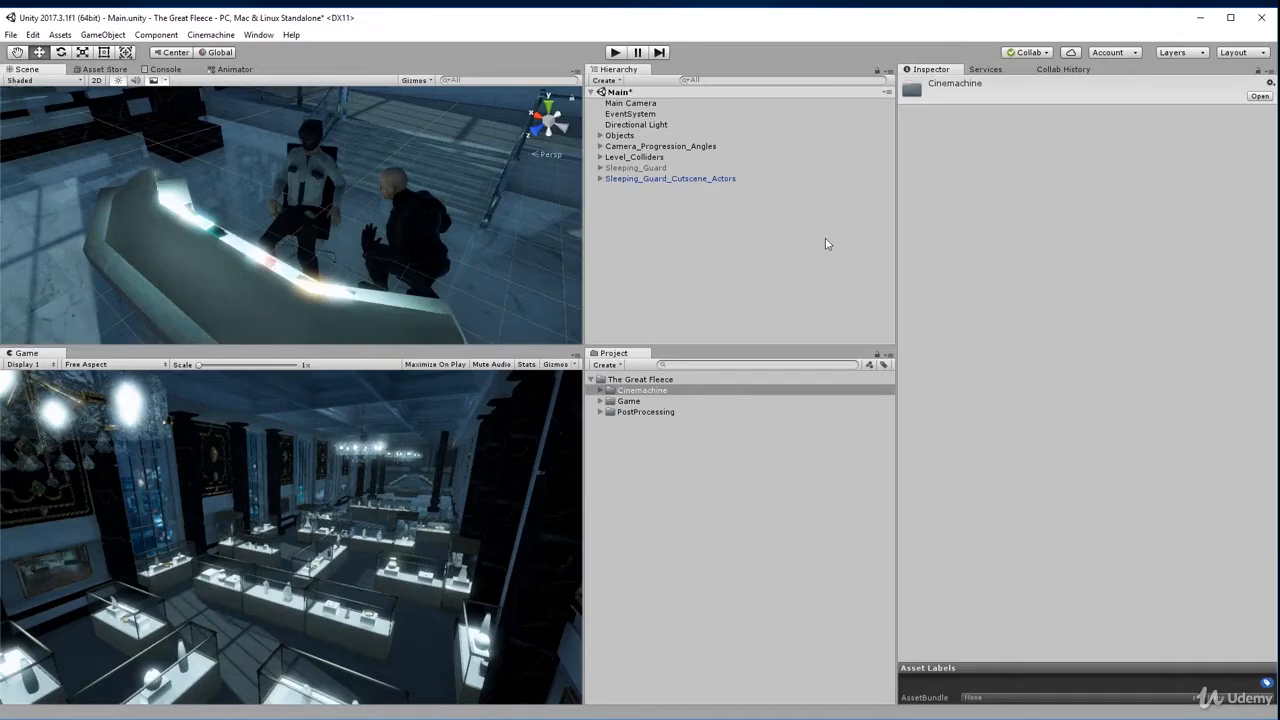
Create a Cinemachine virtual camera in the Main scene.
{"action": "left_click", "coordinate": [765, 234]}
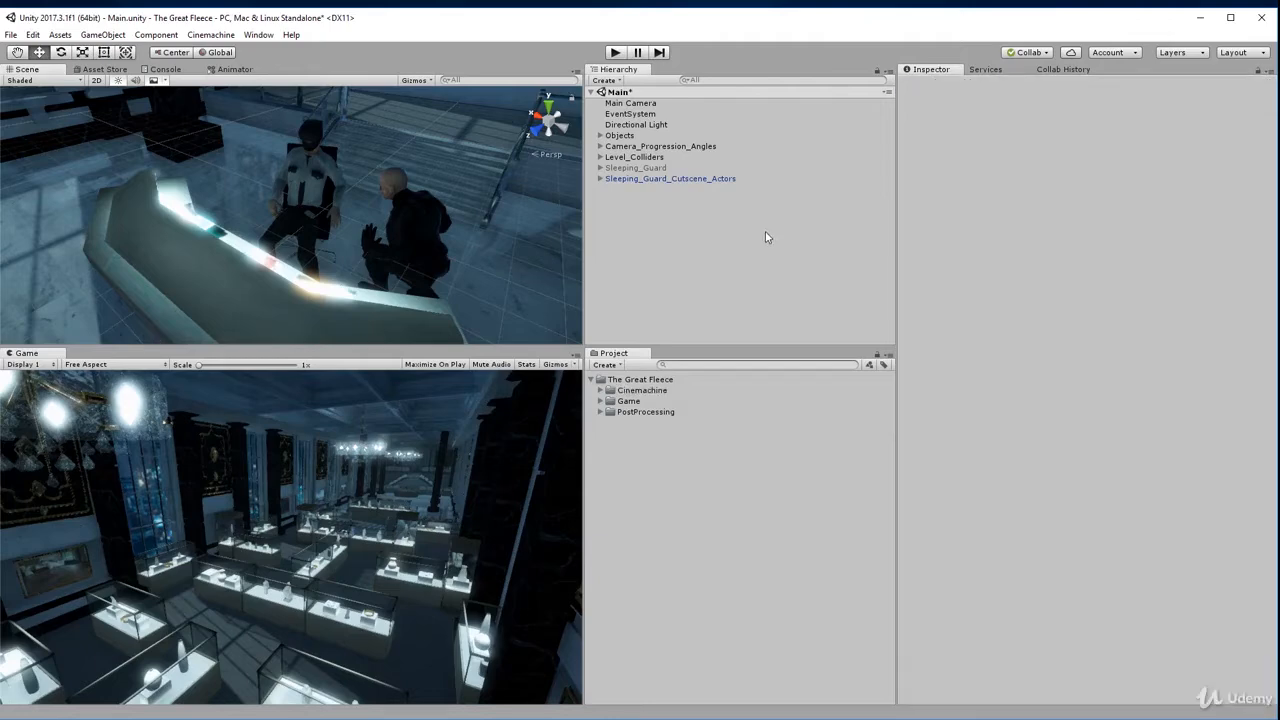
{"action": "right_click_drag", "start_coordinate": [526, 228], "coordinate": [497, 226]}
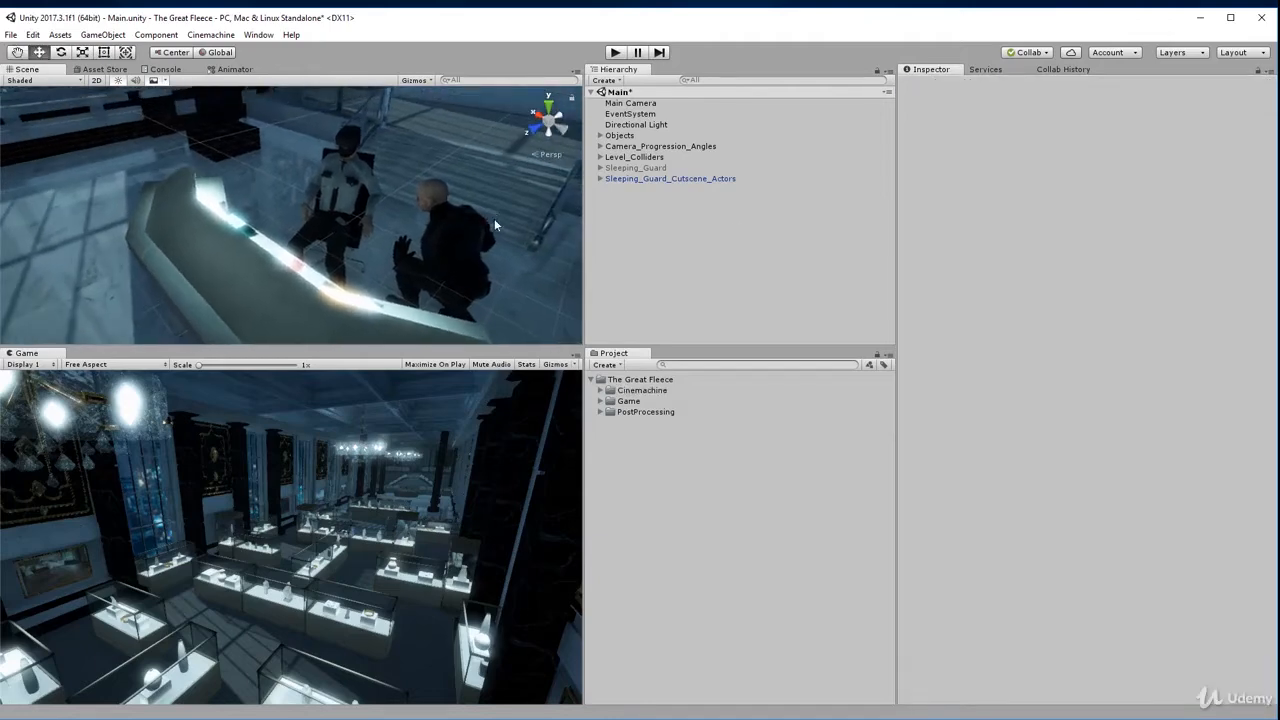
{"action": "scroll", "coordinate": [497, 284], "scroll_direction": "down", "scroll_amount": 3}
{"action": "right_click_drag", "start_coordinate": [497, 285], "coordinate": [456, 264]}
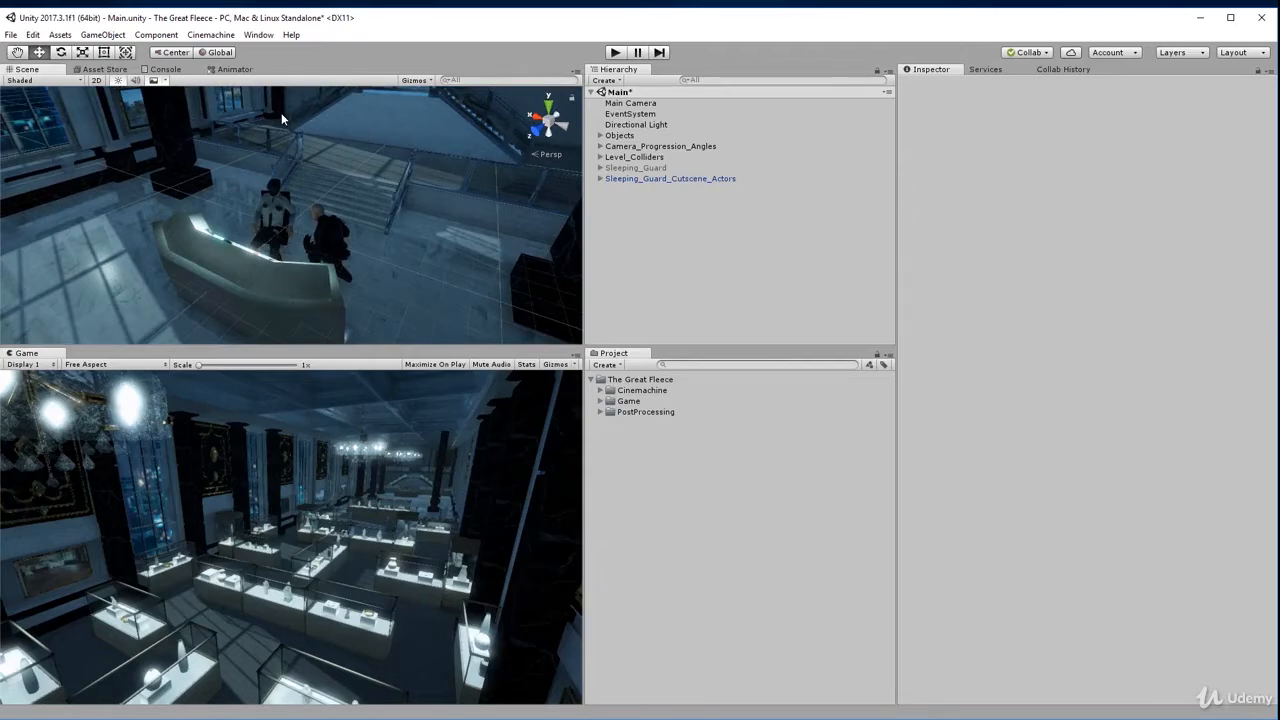
{"action": "left_click", "coordinate": [220, 38]}
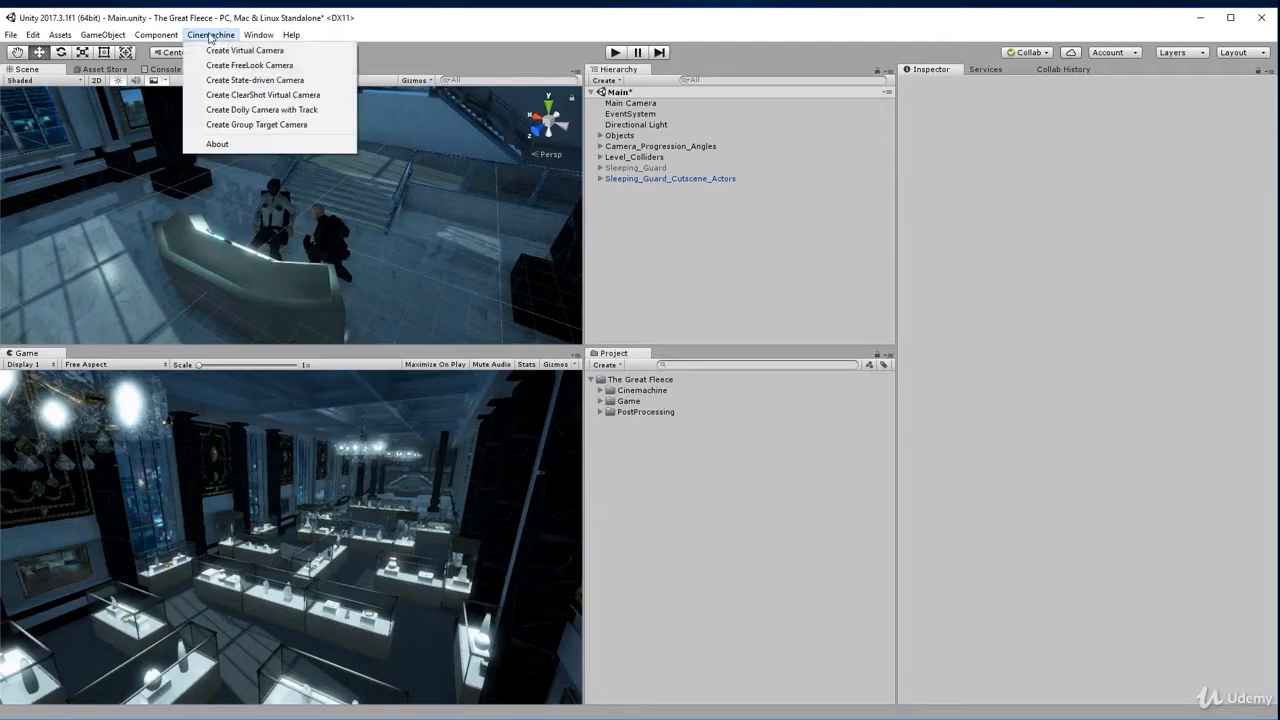
{"action": "left_click", "coordinate": [240, 50]}
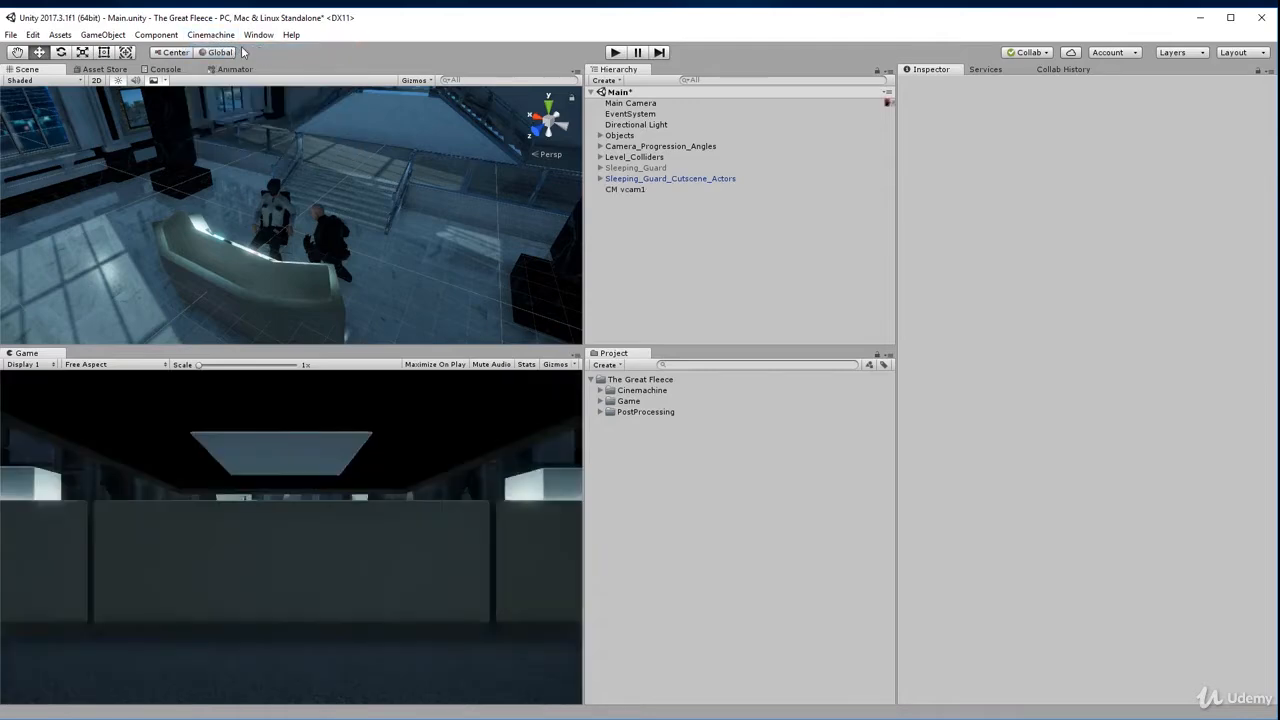
Rename the new virtual camera as CM OTS Shot.
{"action": "left_click", "coordinate": [640, 191]}
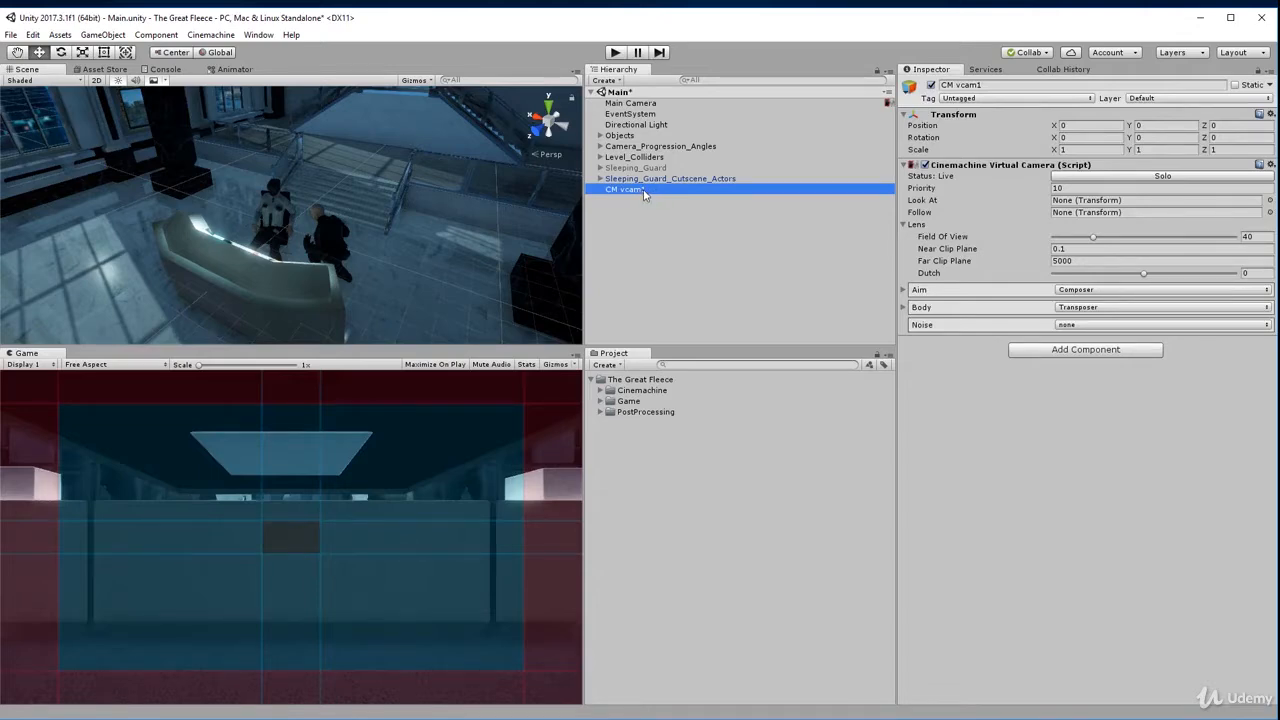
{"action": "left_click", "coordinate": [645, 192]}
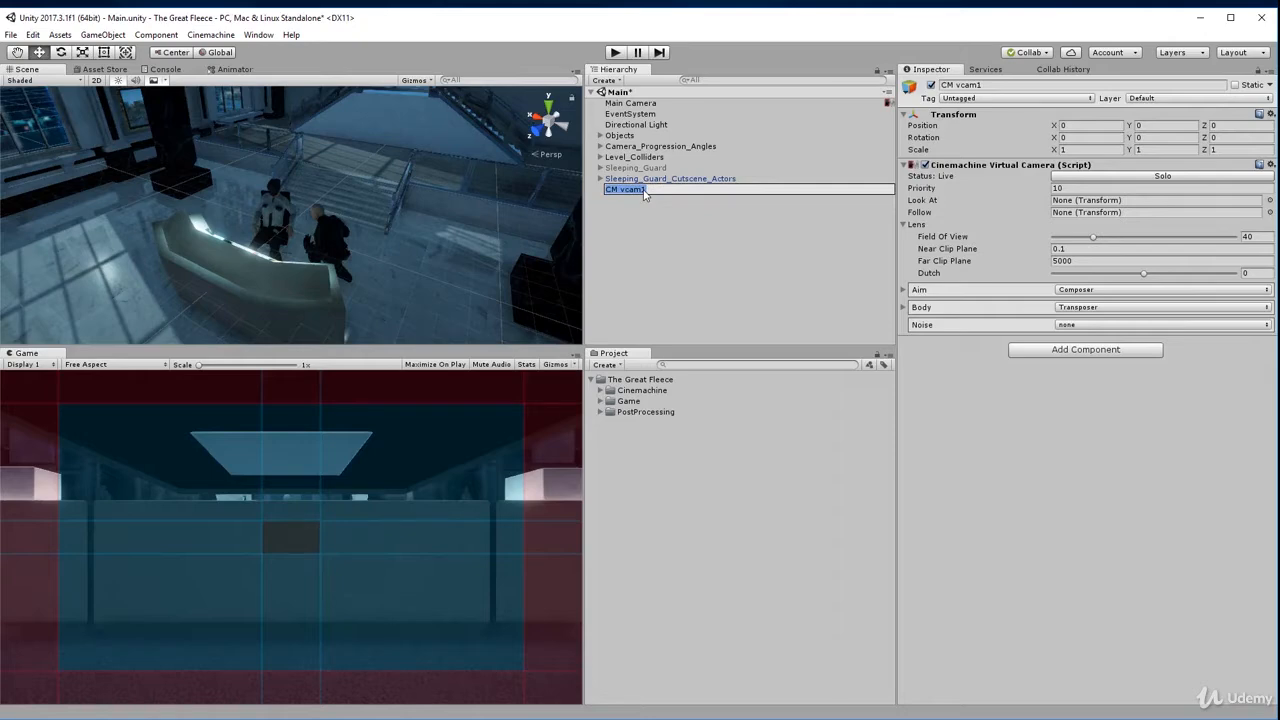
{"action": "type", "text": "CM OTS Shot"}
{"action": "key", "text": "Return"}
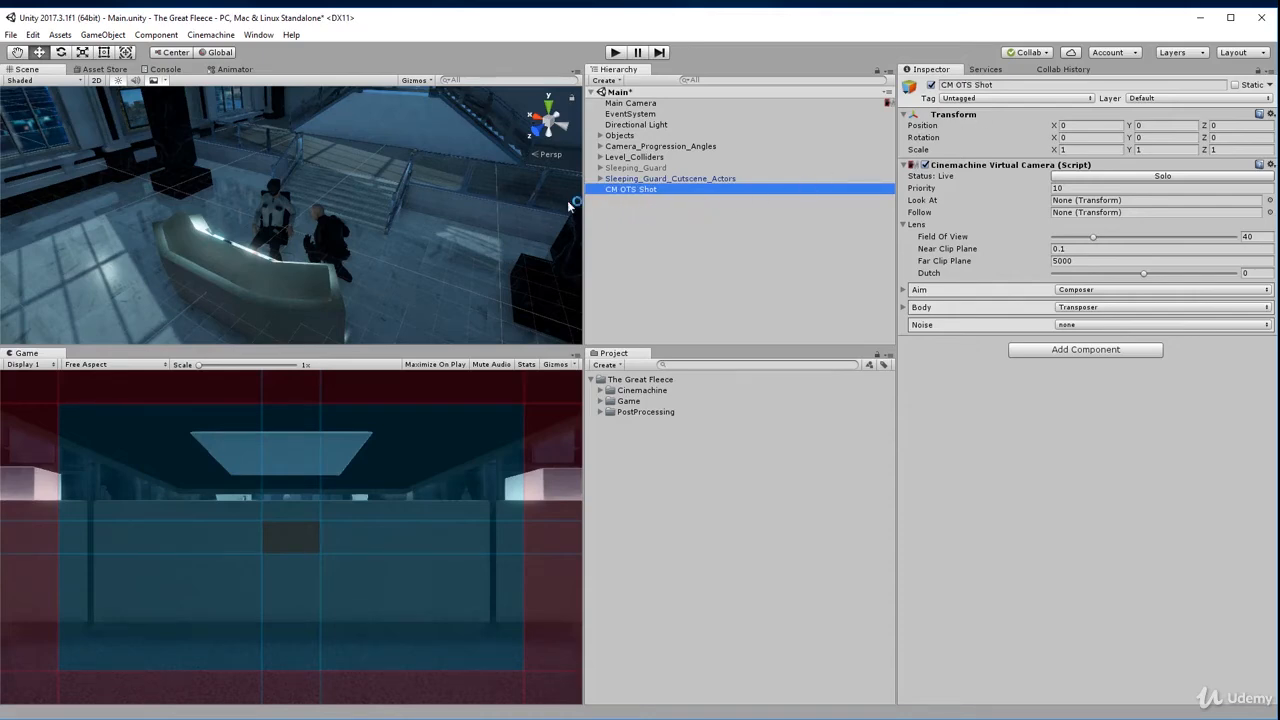
Locate CM OTS Shot in the scene and compare its placement with what the game view renders.
{"action": "left_click", "coordinate": [640, 178]}
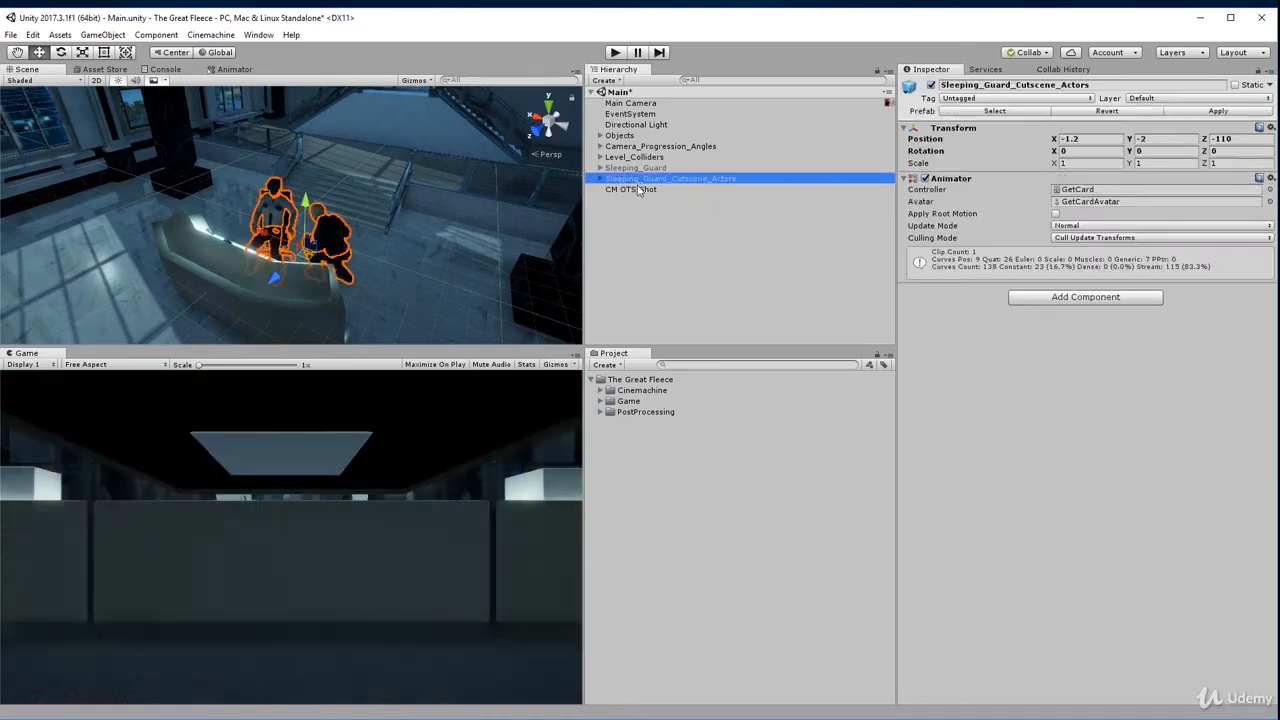
{"action": "left_click", "coordinate": [640, 189]}
{"action": "key", "text": "f"}
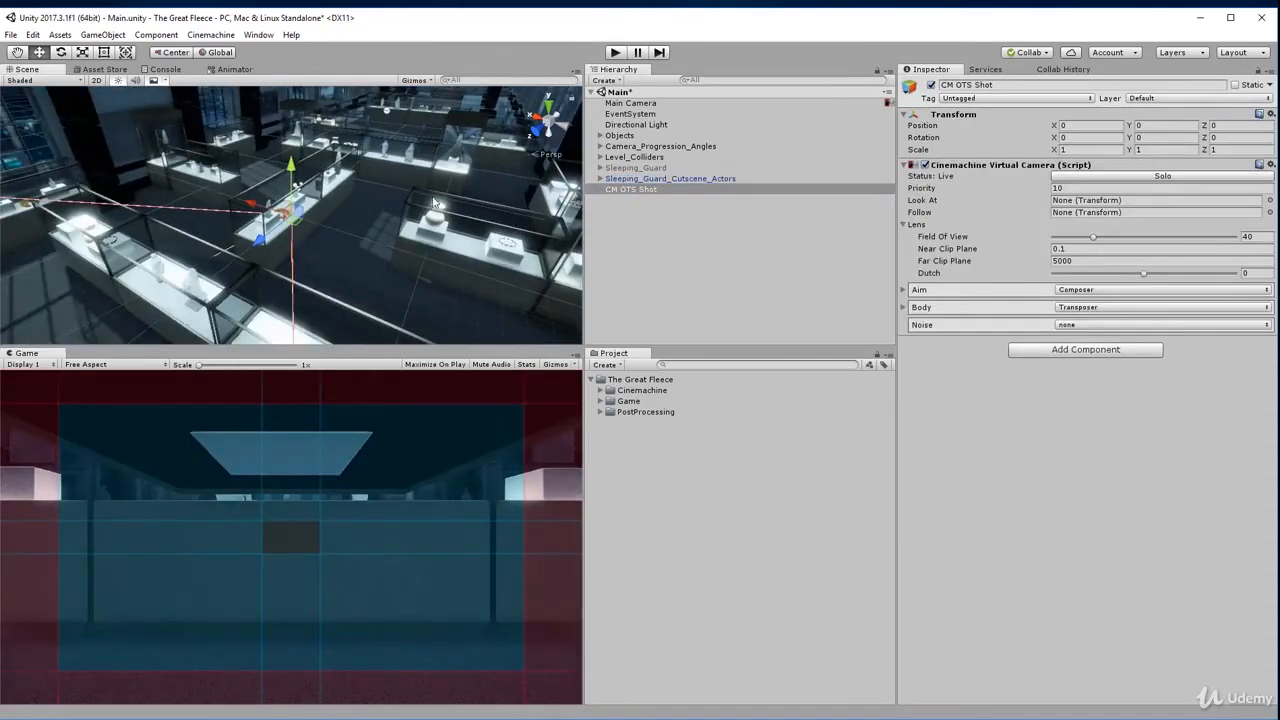
{"action": "left_click_drag", "start_coordinate": [409, 184], "coordinate": [96, 140], "text": "alt"}
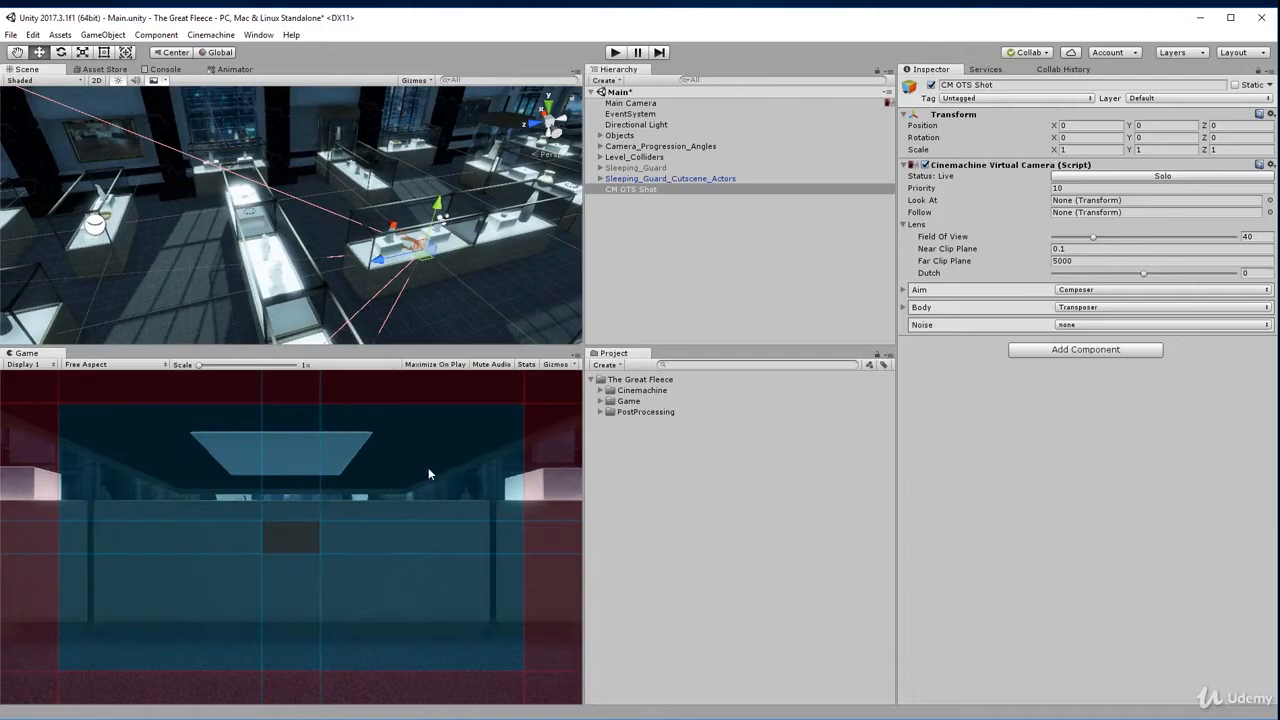
{"action": "left_click", "coordinate": [666, 258]}
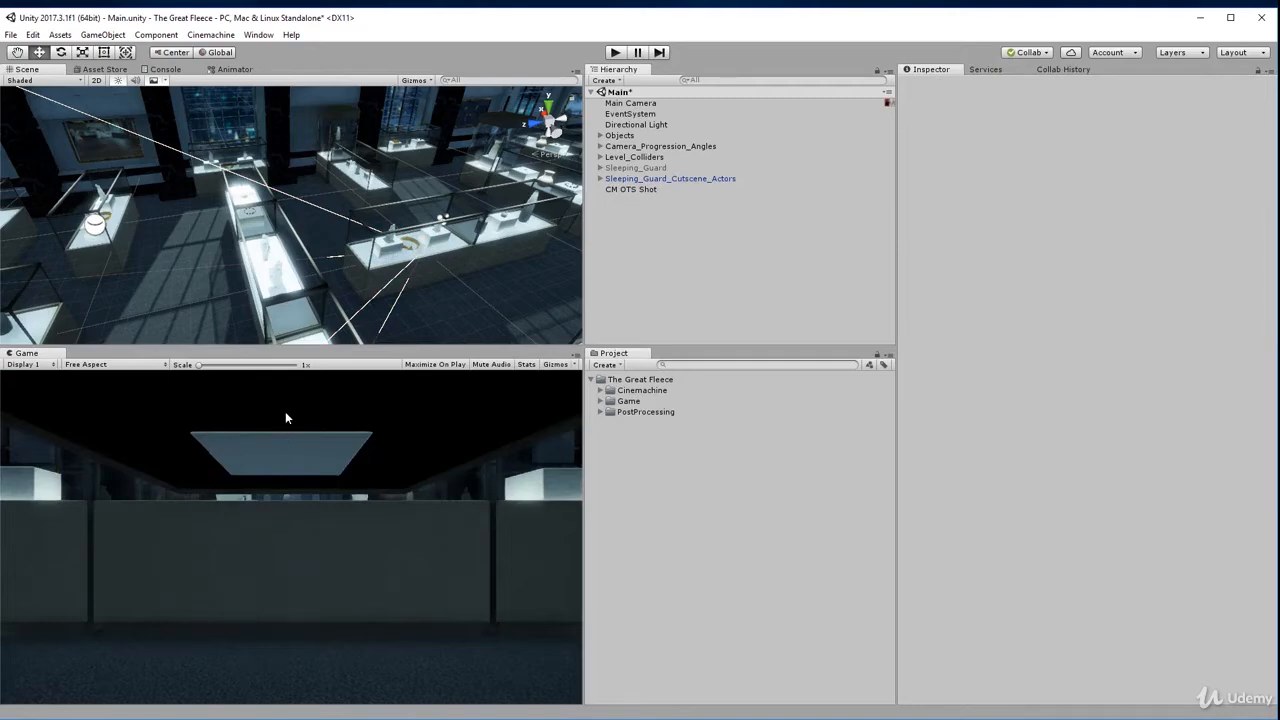
{"action": "left_click", "coordinate": [637, 189]}
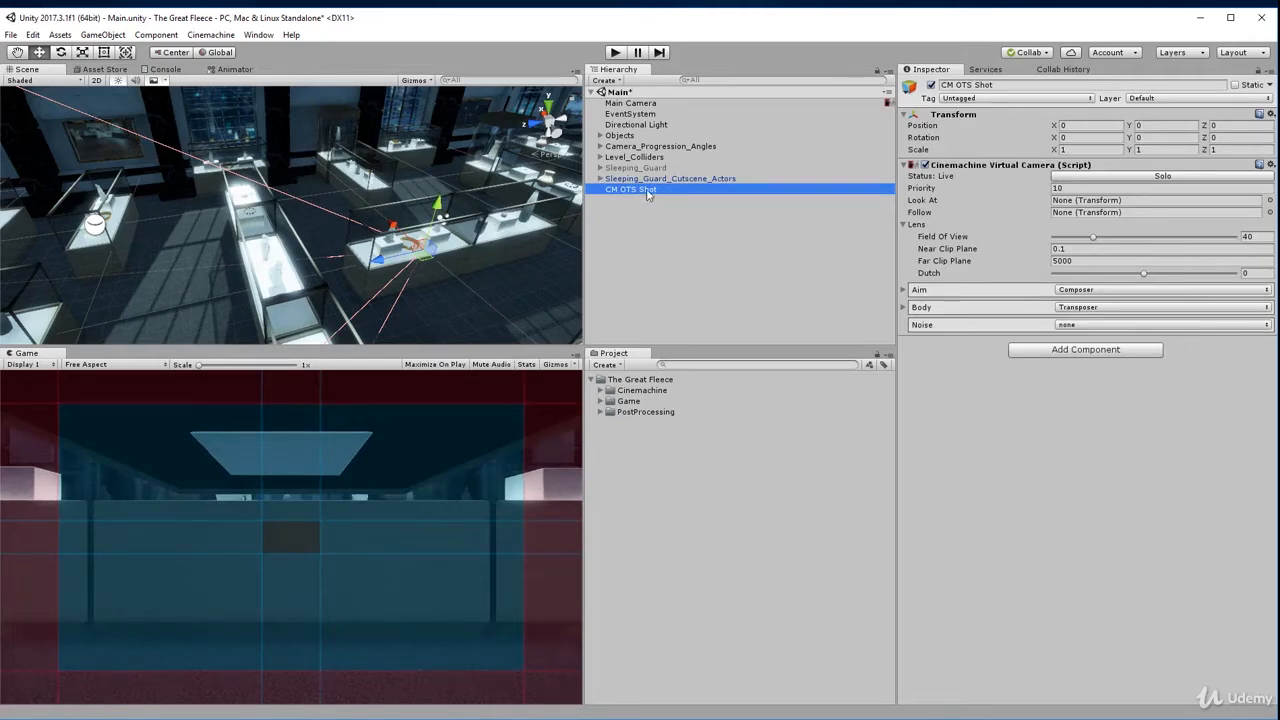
Frame Darren and the guard at the desk in the scene view, from behind Darren, for the over-the-shoulder shot.
{"action": "left_click_drag", "start_coordinate": [440, 163], "coordinate": [479, 199], "text": "alt"}
{"action": "scroll", "coordinate": [358, 235], "scroll_direction": "up", "scroll_amount": 5}
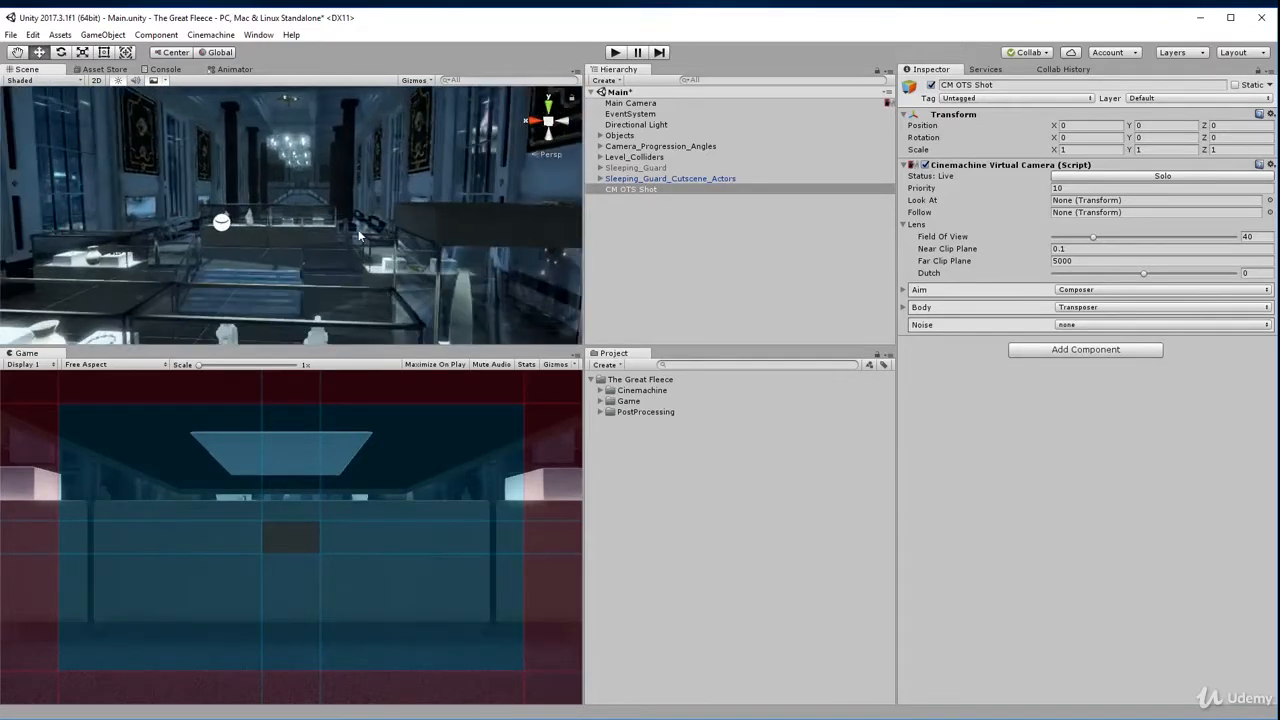
{"action": "scroll", "coordinate": [357, 229], "scroll_direction": "up", "scroll_amount": 5}
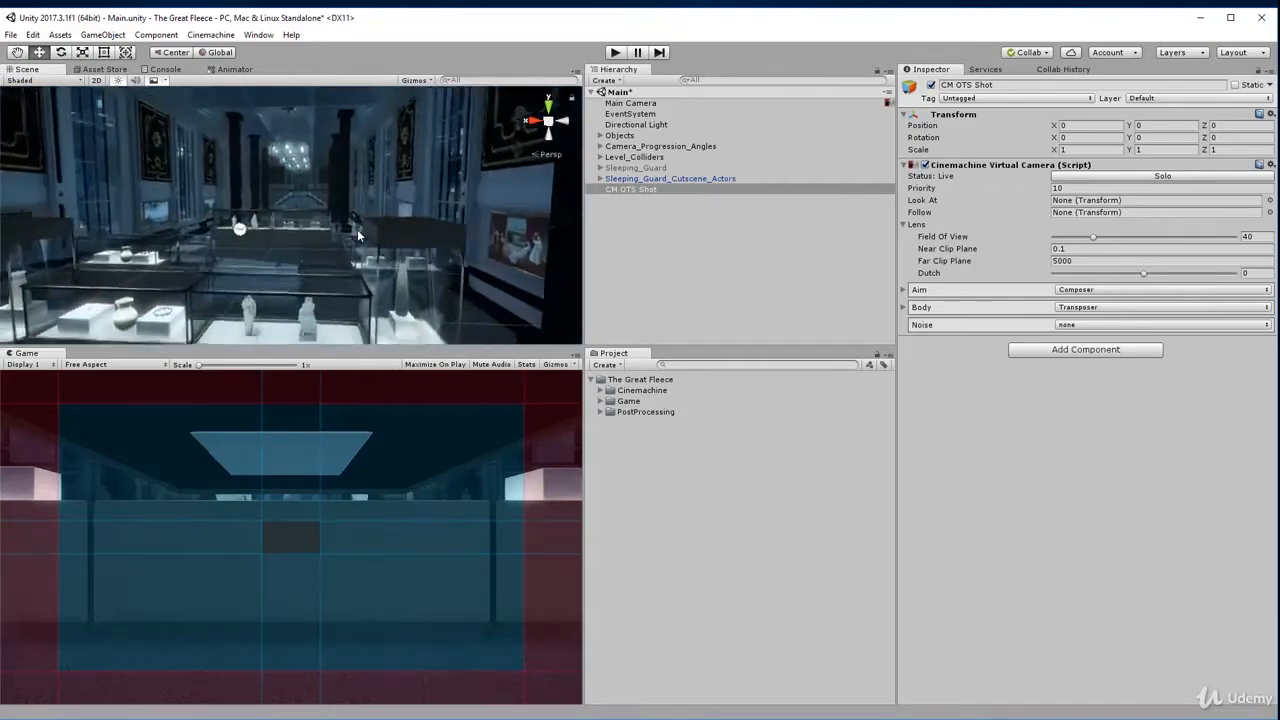
{"action": "scroll", "coordinate": [368, 243], "scroll_direction": "up", "scroll_amount": 6}
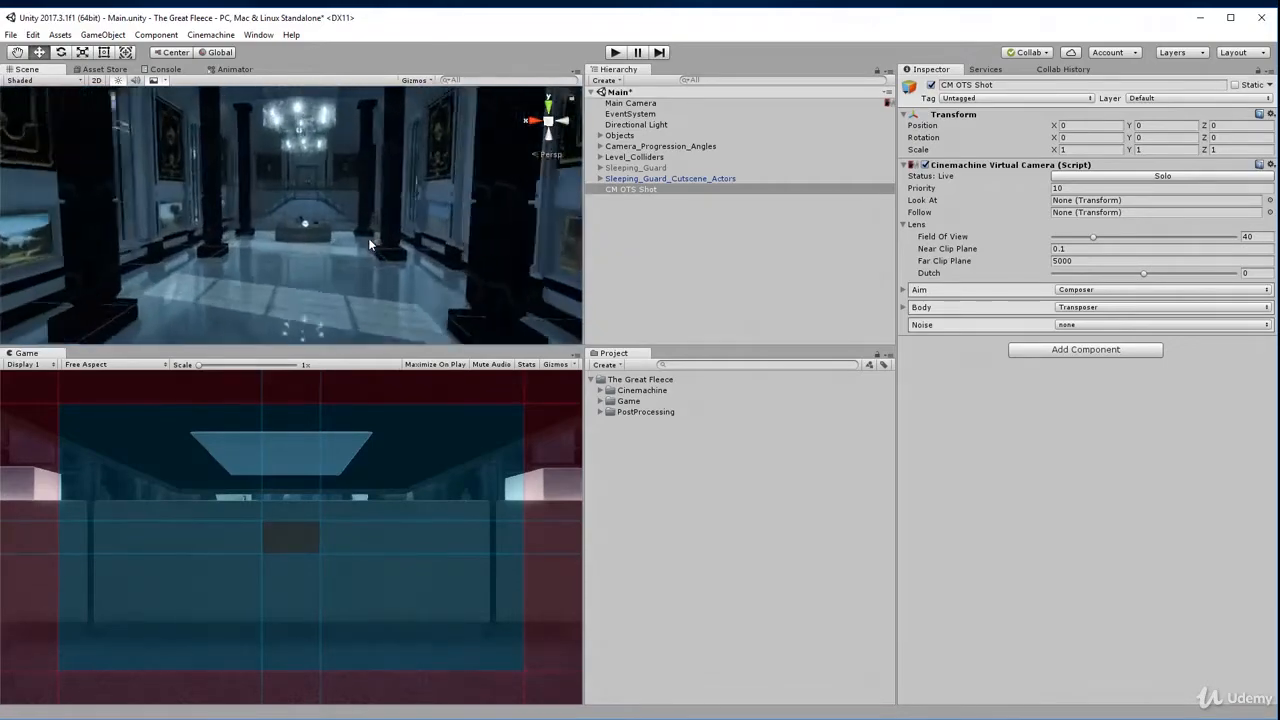
{"action": "right_click_drag", "start_coordinate": [369, 243], "coordinate": [265, 322]}
{"action": "left_click", "coordinate": [631, 189]}
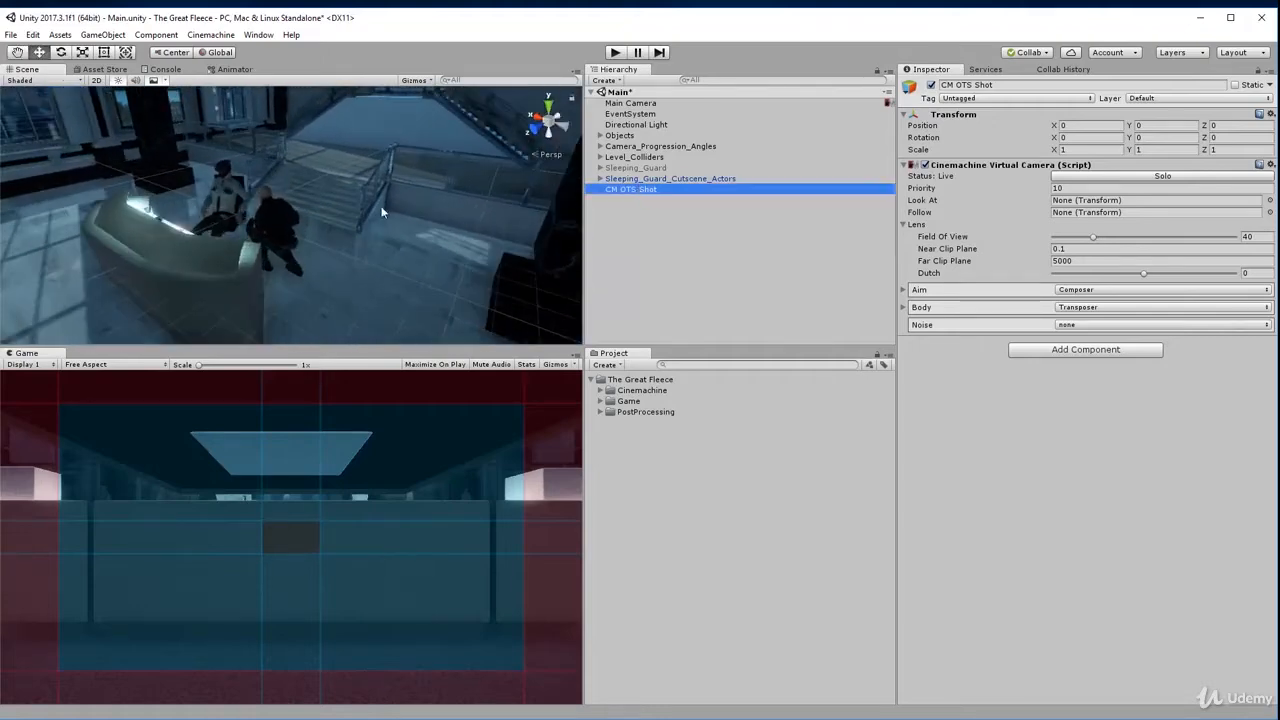
{"action": "right_click_drag", "start_coordinate": [384, 213], "coordinate": [321, 260]}
{"action": "scroll", "coordinate": [395, 271], "scroll_direction": "up", "scroll_amount": 5}
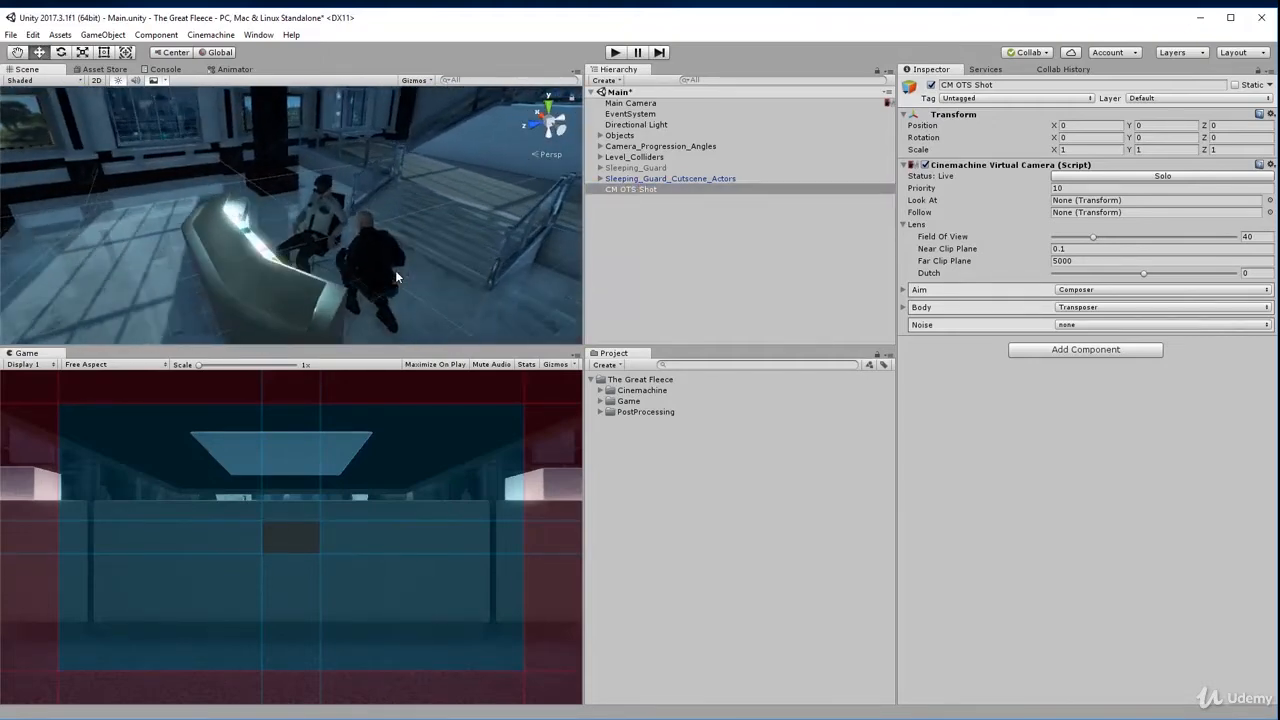
{"action": "scroll", "coordinate": [394, 270], "scroll_direction": "down", "scroll_amount": 4}
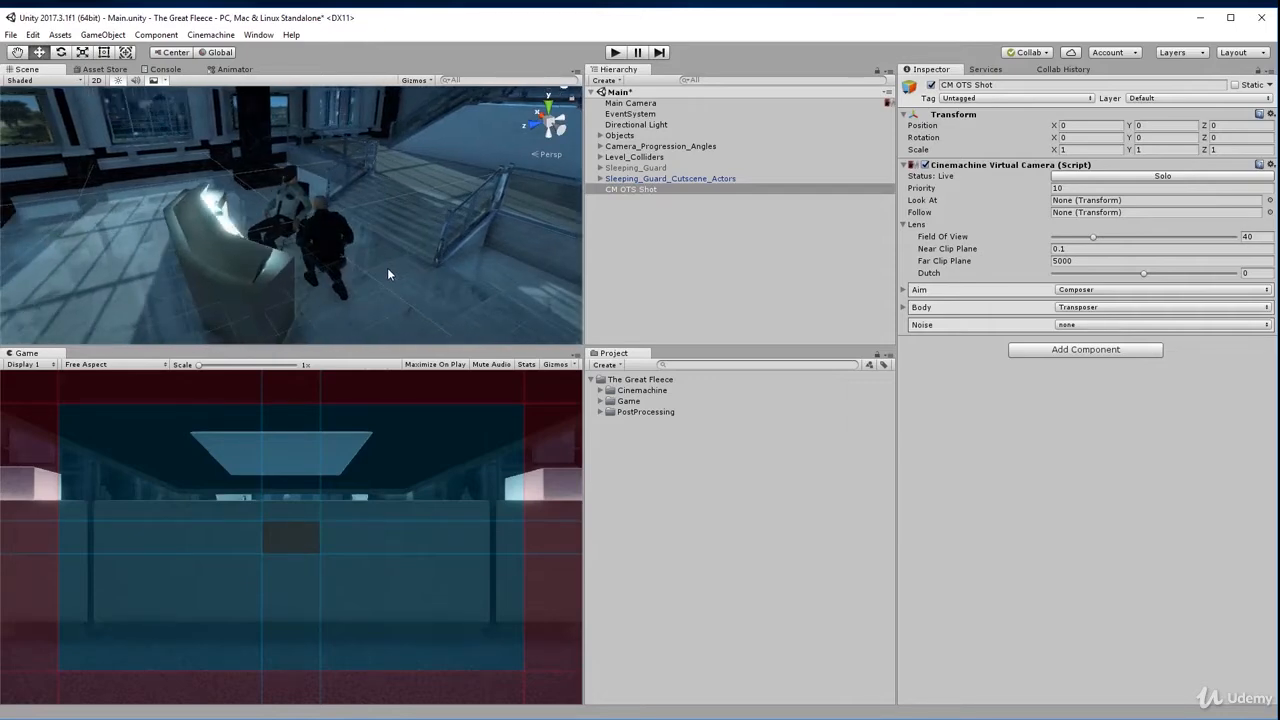
Align CM OTS Shot with the current scene view of the actors at the desk.
{"action": "left_click", "coordinate": [641, 208]}
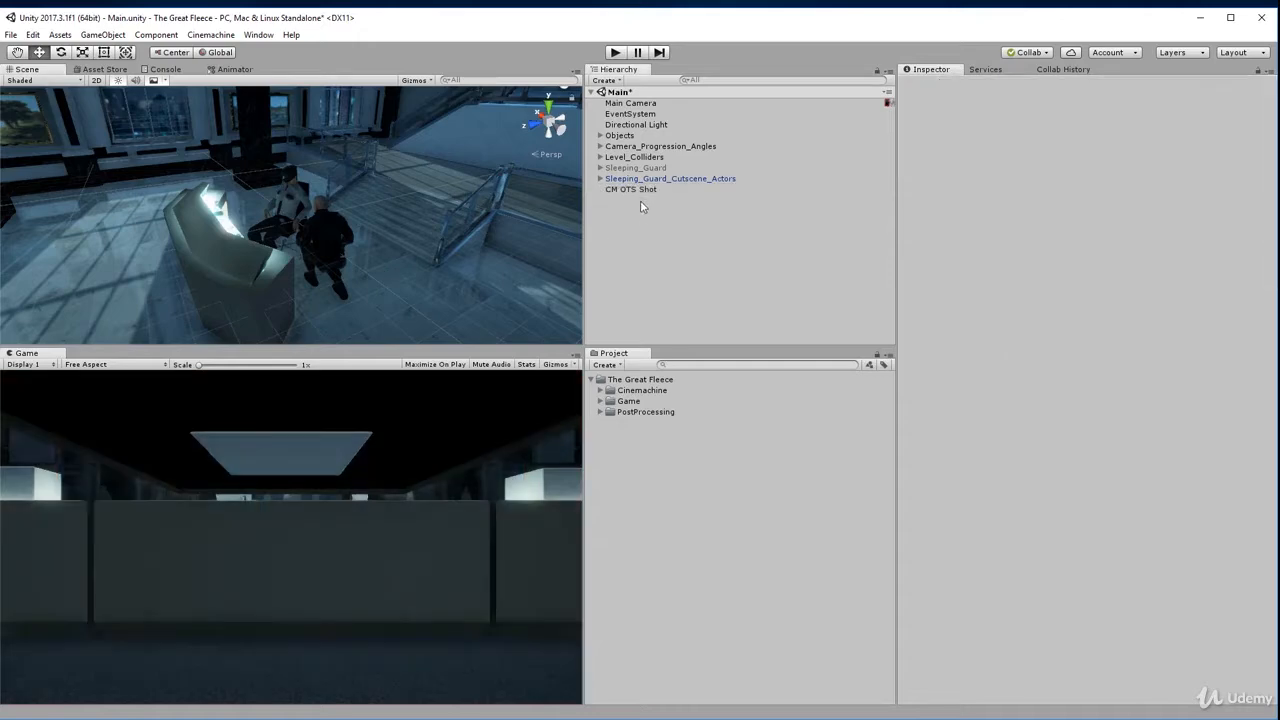
{"action": "left_click", "coordinate": [645, 193]}
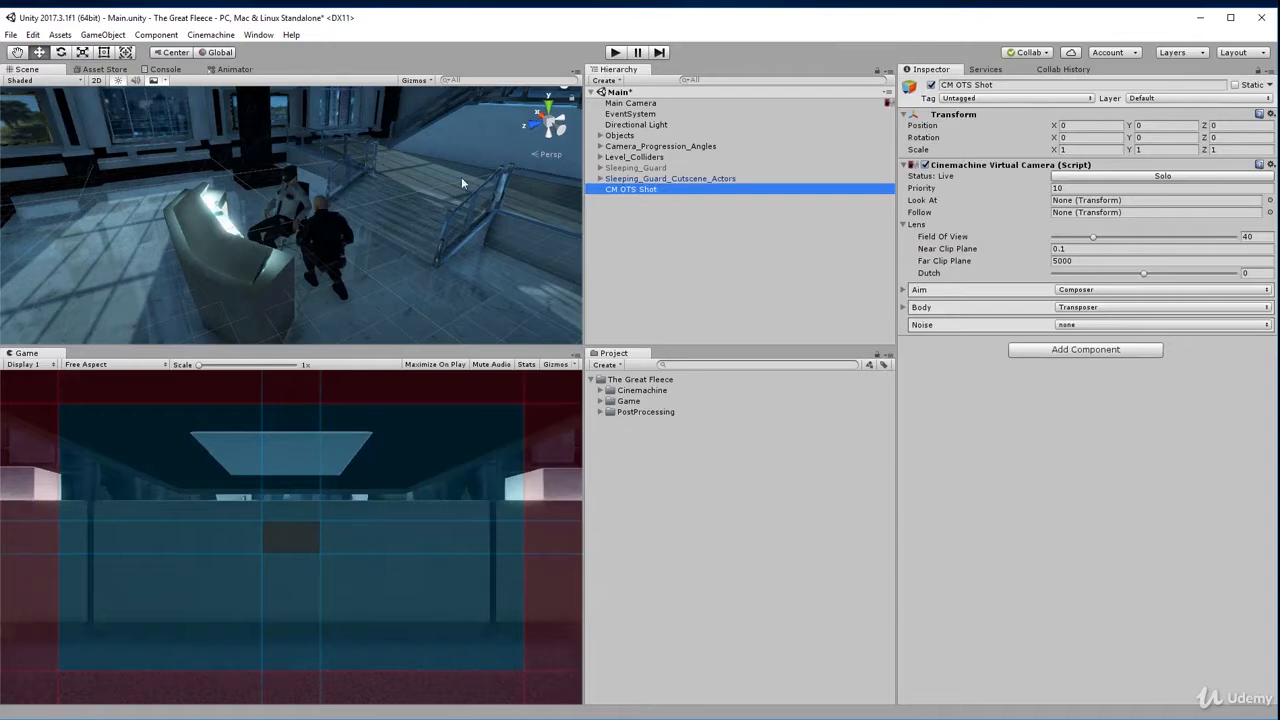
{"action": "left_click", "coordinate": [103, 34]}
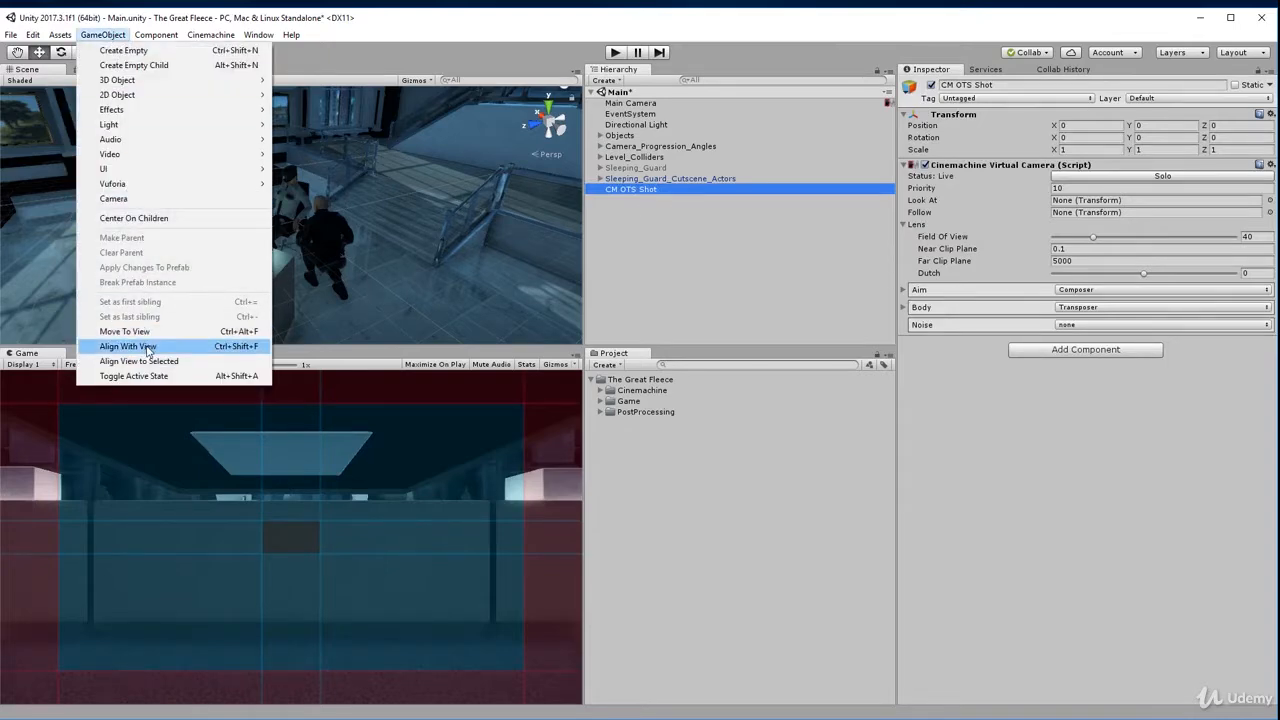
{"action": "left_click", "coordinate": [716, 278]}
{"action": "left_click", "coordinate": [716, 278]}
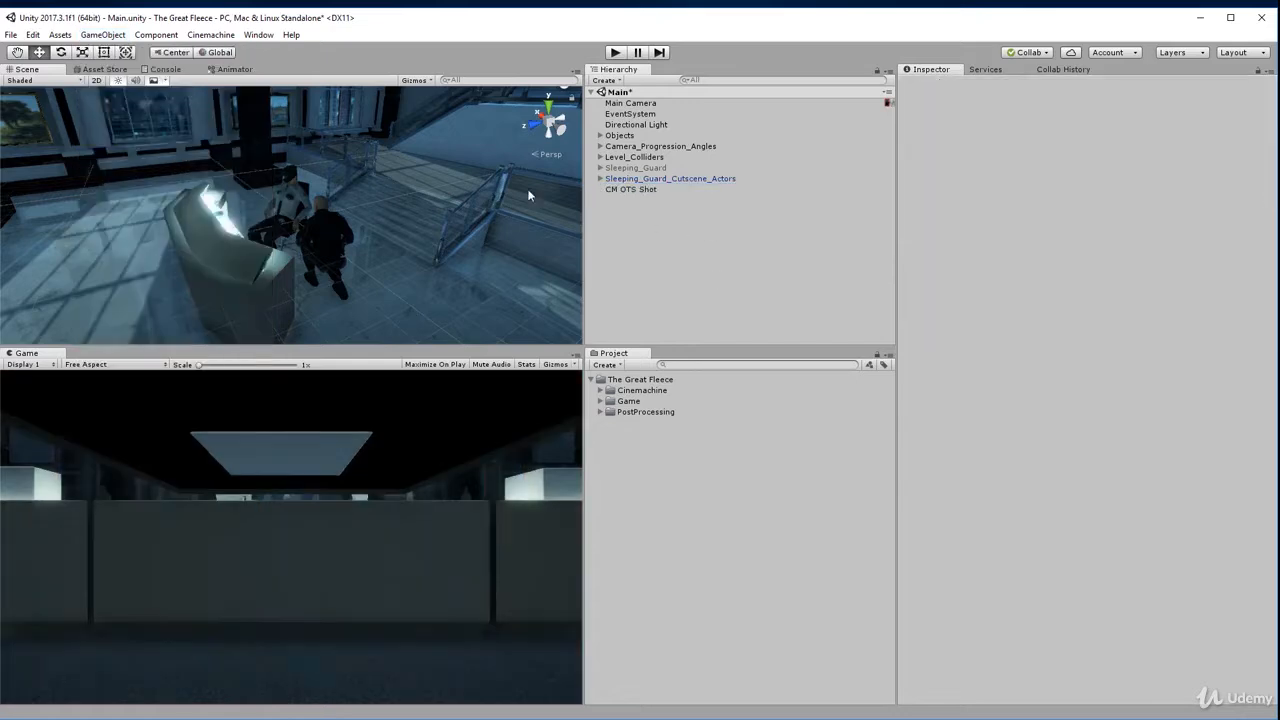
{"action": "left_click", "coordinate": [675, 180]}
{"action": "left_click", "coordinate": [675, 190]}
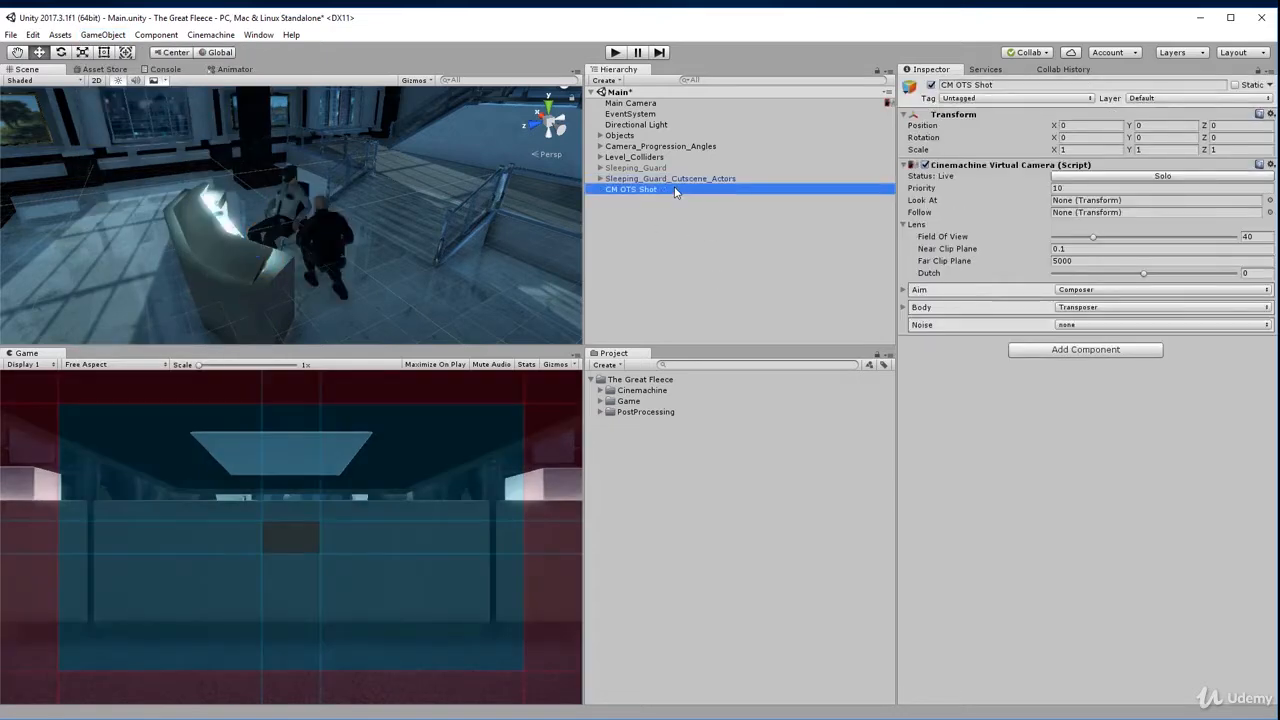
{"action": "key", "text": "ctrl+shift+f"}
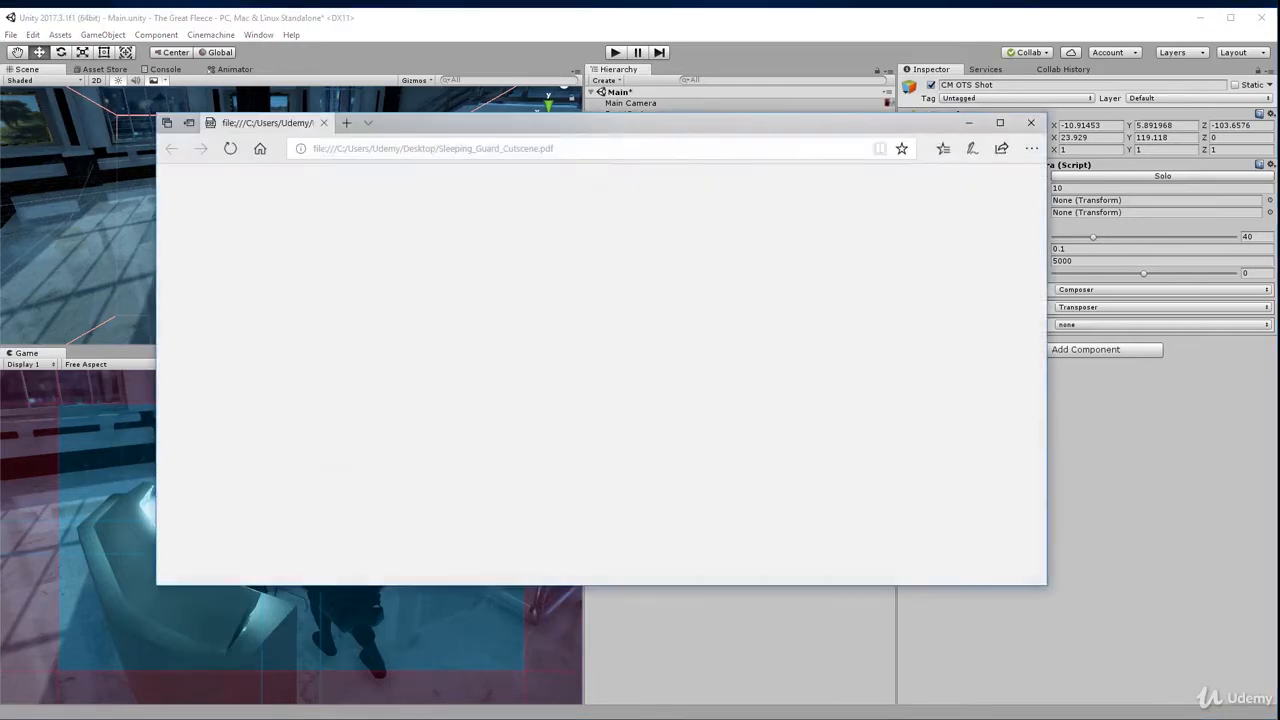
Check the storyboard's first over-the-shoulder frame in Sleeping_Guard_Cutscene.pdf, and return to Unity.
{"action": "scroll", "coordinate": [624, 334], "scroll_direction": "down", "scroll_amount": 4}
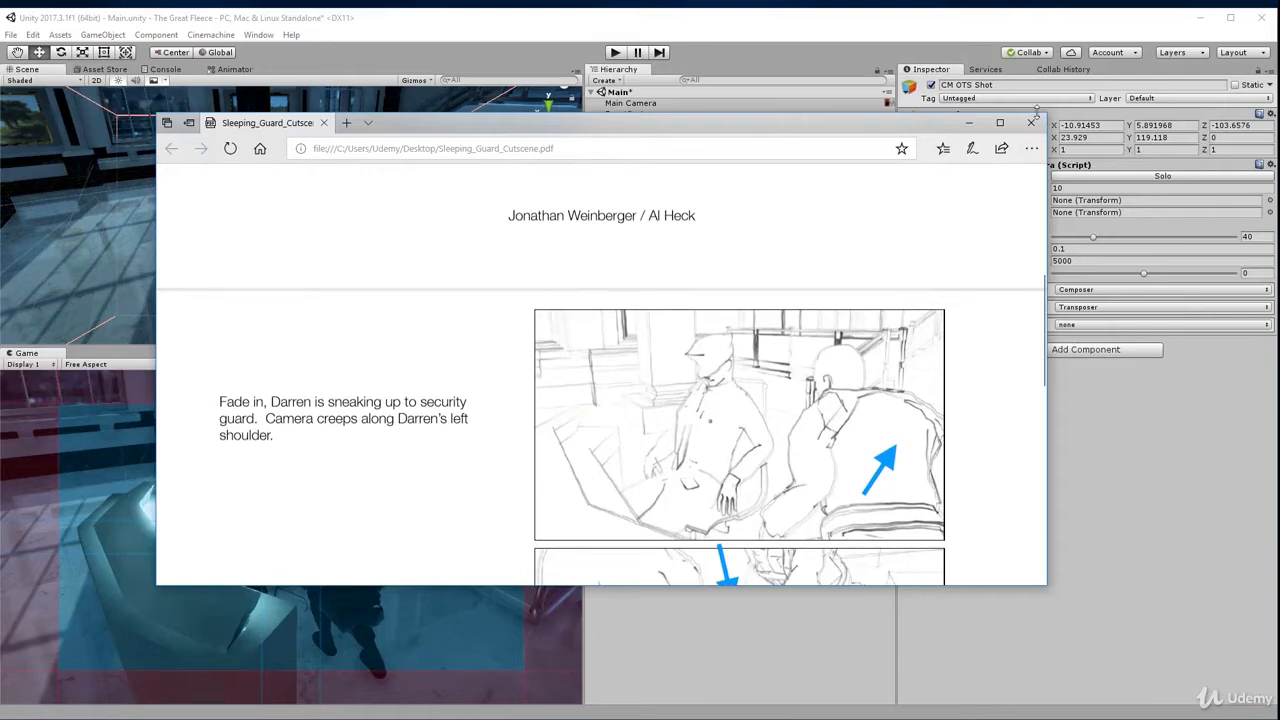
{"action": "left_click", "coordinate": [967, 124]}
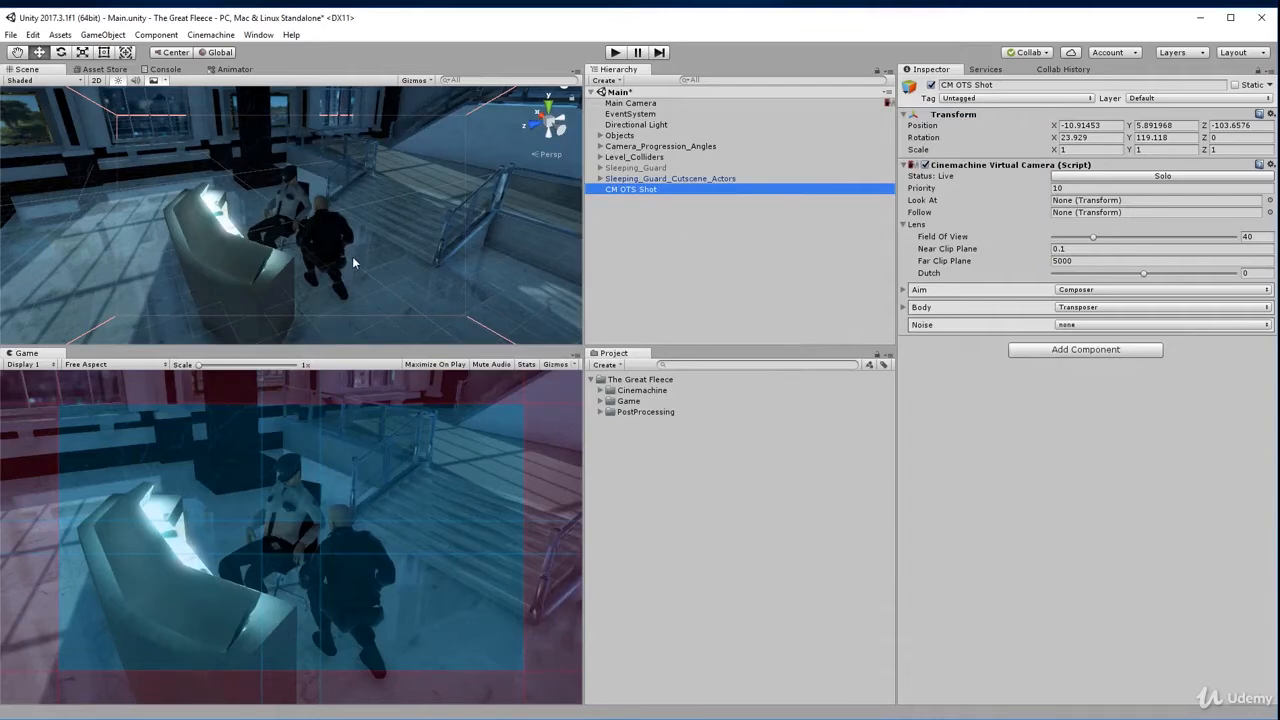
Frame Darren and the sleeping guard more closely from behind Darren, and align CM OTS Shot with that scene view.
{"action": "left_click", "coordinate": [662, 179]}
{"action": "left_click", "coordinate": [657, 190]}
{"action": "scroll", "coordinate": [265, 240], "scroll_direction": "up", "scroll_amount": 4}
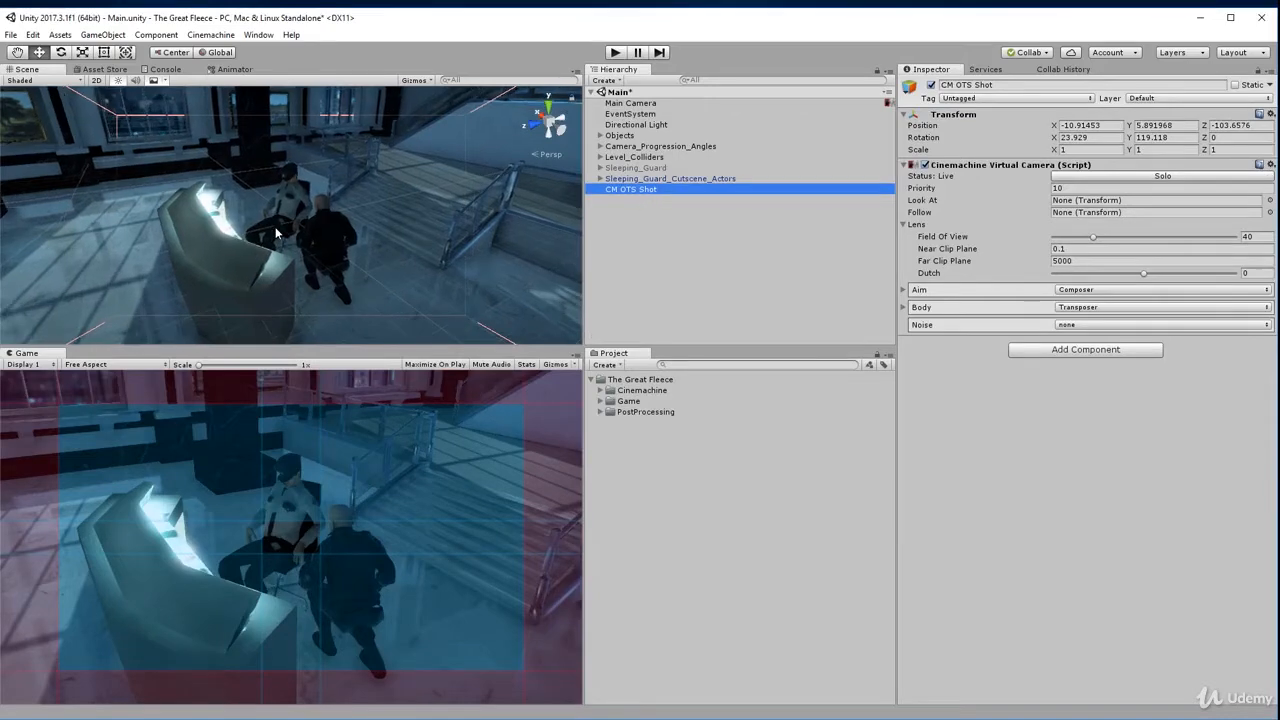
{"action": "left_click", "coordinate": [280, 232]}
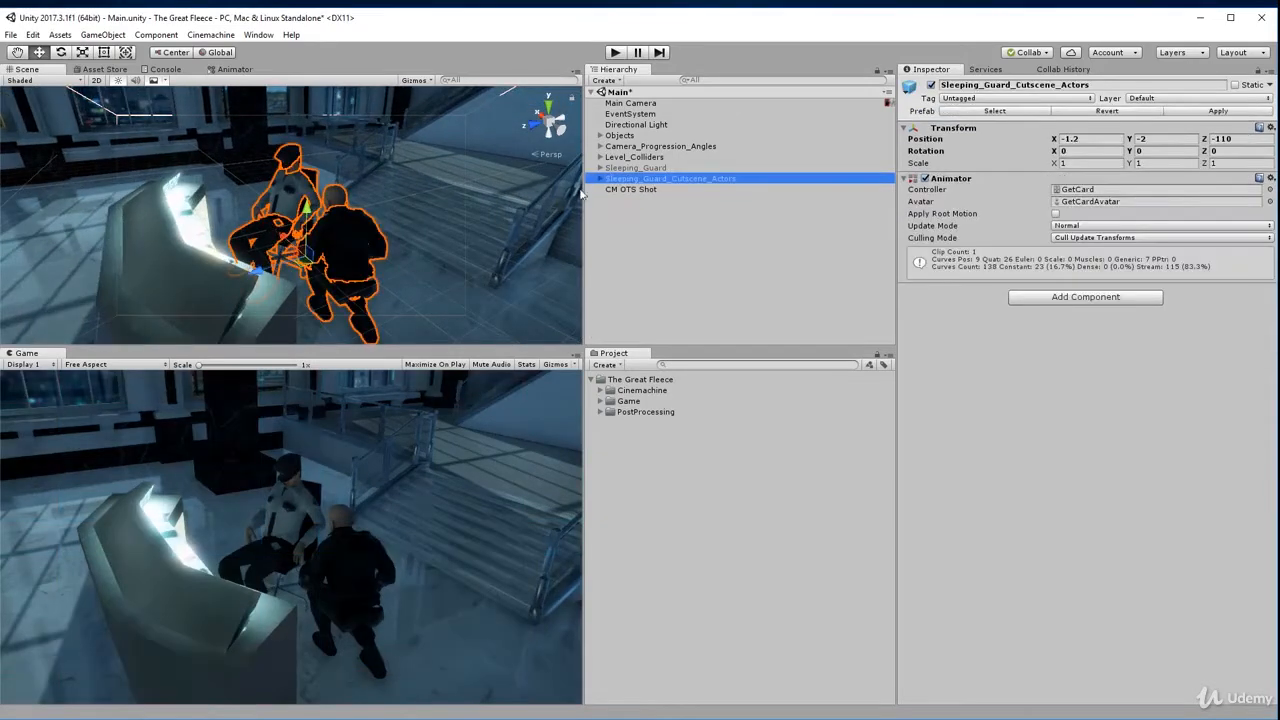
{"action": "left_click", "coordinate": [634, 190]}
{"action": "scroll", "coordinate": [274, 178], "scroll_direction": "up", "scroll_amount": 1}
{"action": "right_click_drag", "start_coordinate": [275, 178], "coordinate": [276, 157]}
{"action": "left_click_drag", "start_coordinate": [275, 157], "coordinate": [318, 246], "text": "alt"}
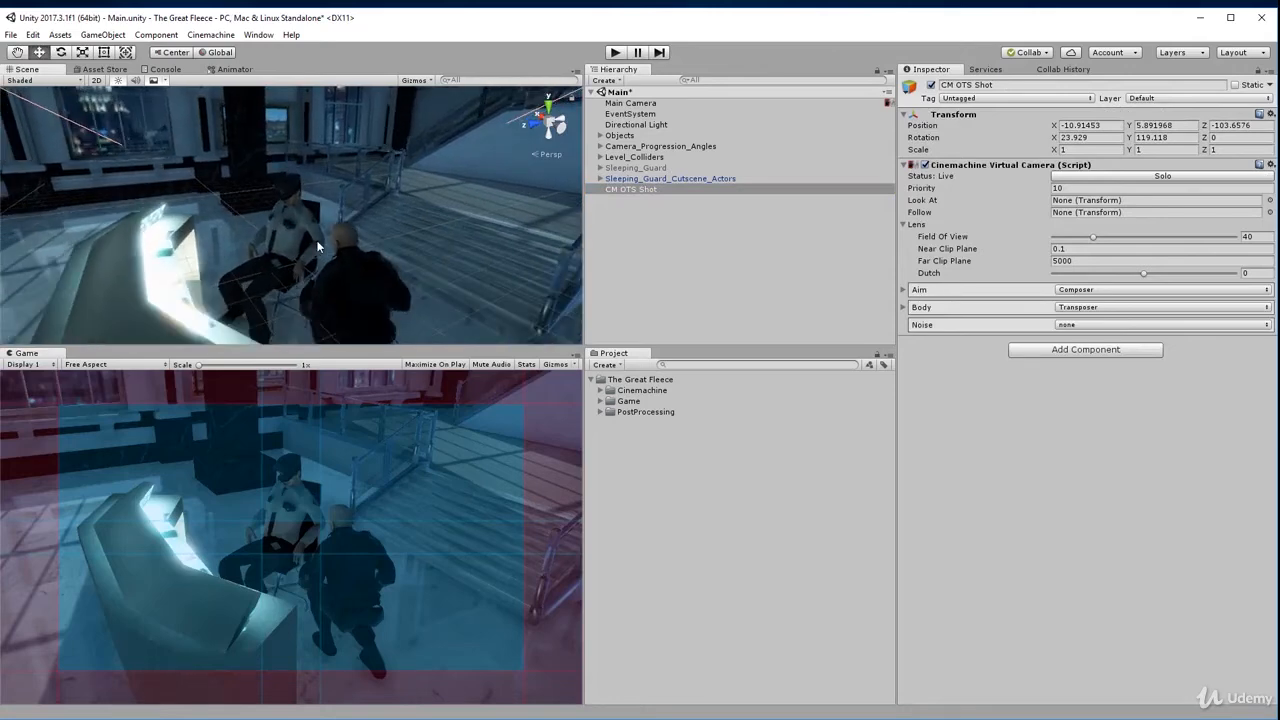
{"action": "key", "text": "ctrl+shift+f"}
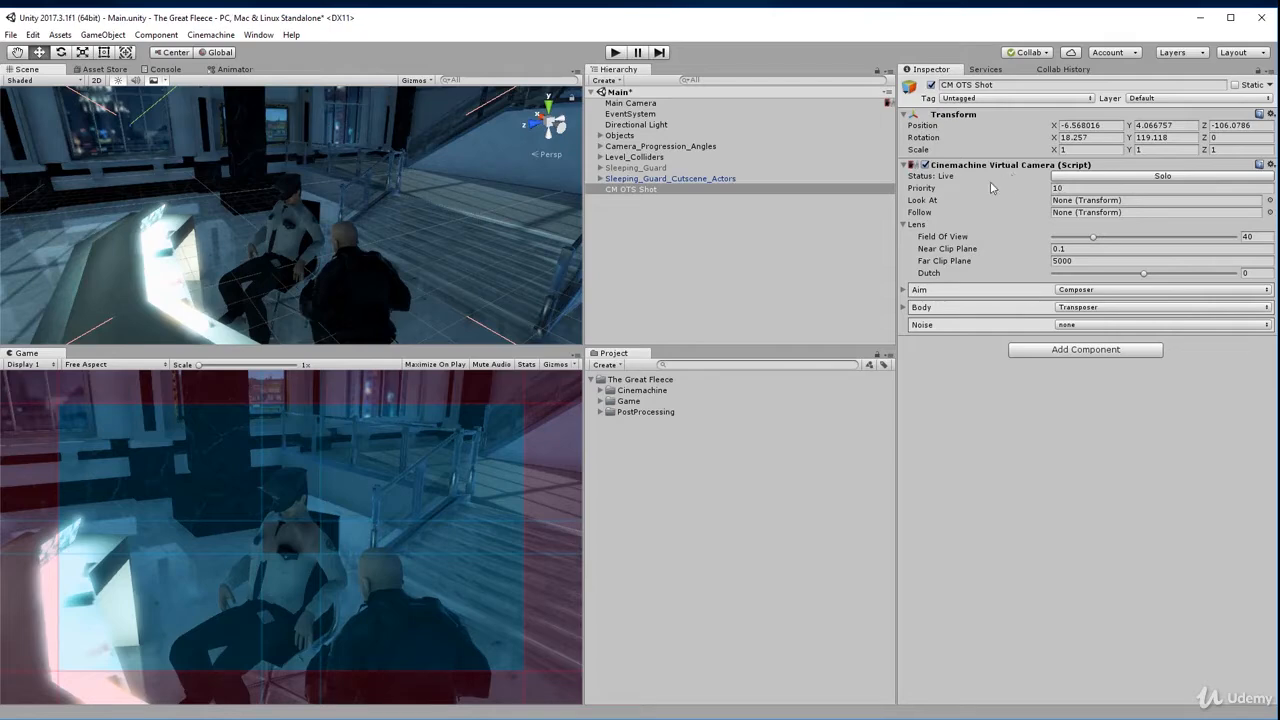
Assign Darren from Sleeping_Guard_Cutscene_Actors as the Look At target of CM OTS Shot.
{"action": "left_click", "coordinate": [1069, 201]}
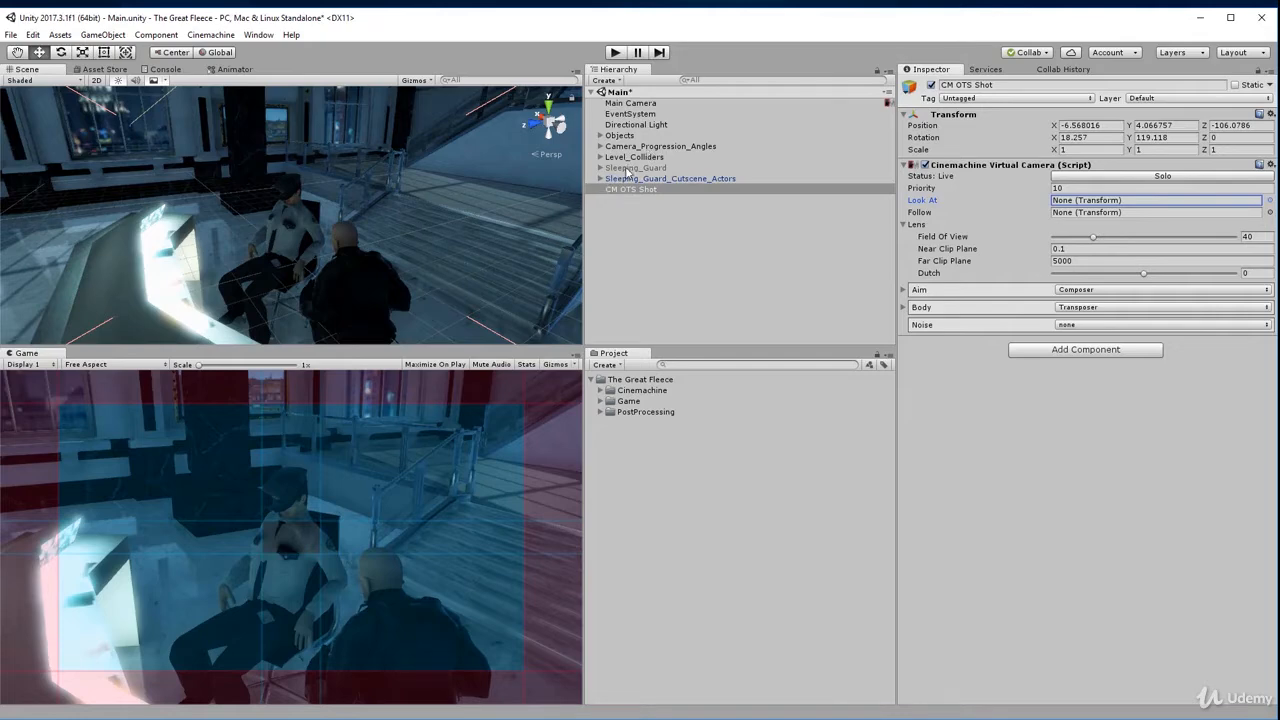
{"action": "left_click", "coordinate": [600, 179]}
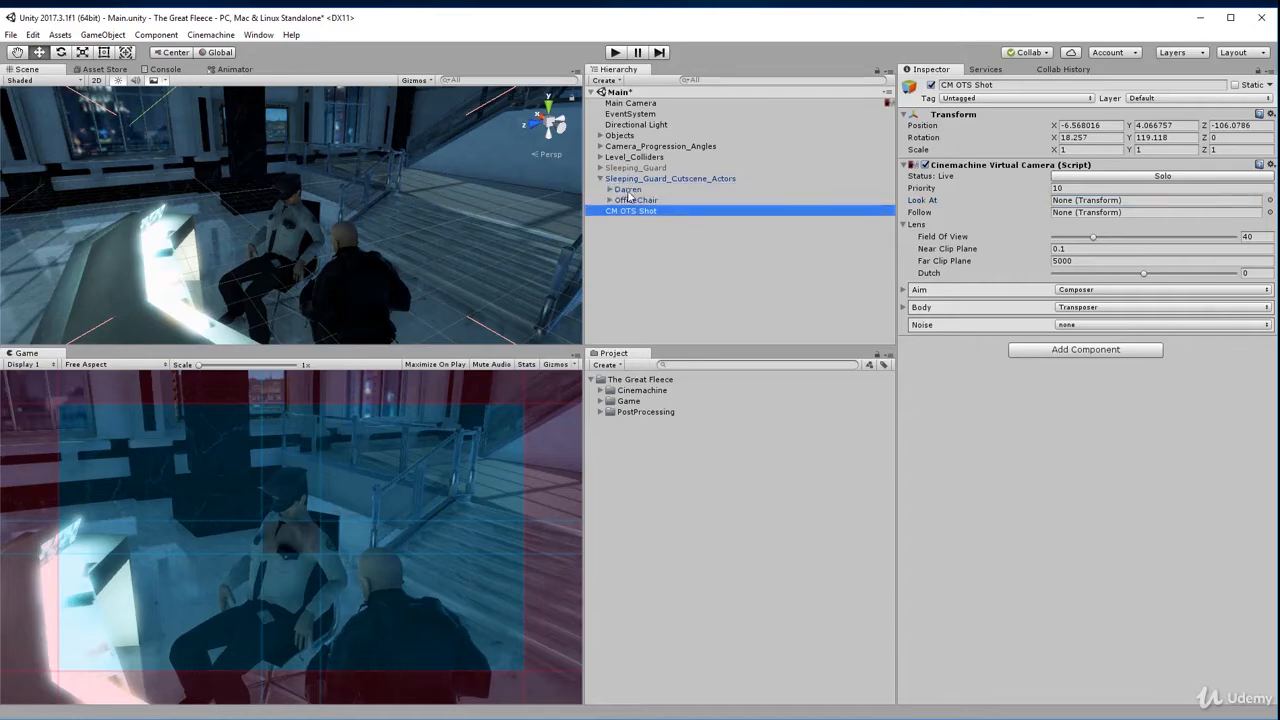
{"action": "left_click_drag", "start_coordinate": [629, 193], "coordinate": [1073, 205]}
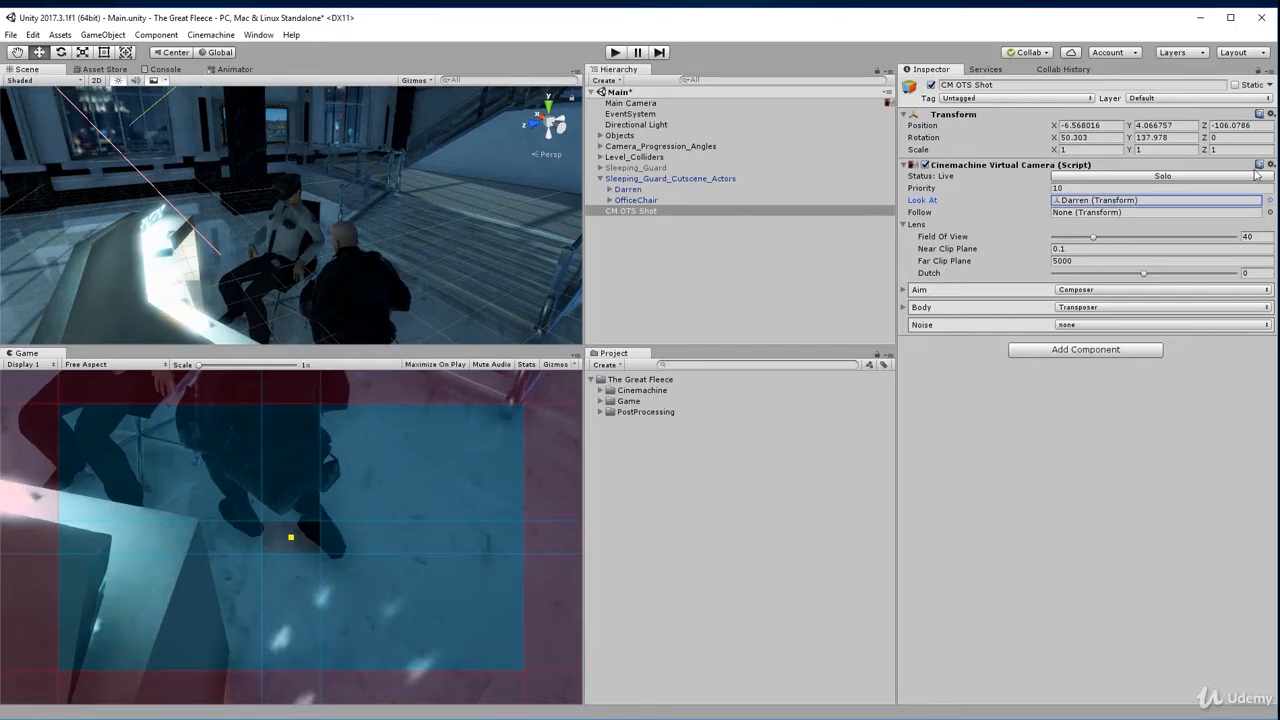
Clear the Look At target of CM OTS Shot and realign the camera with the current scene view.
{"action": "left_click", "coordinate": [1270, 202]}
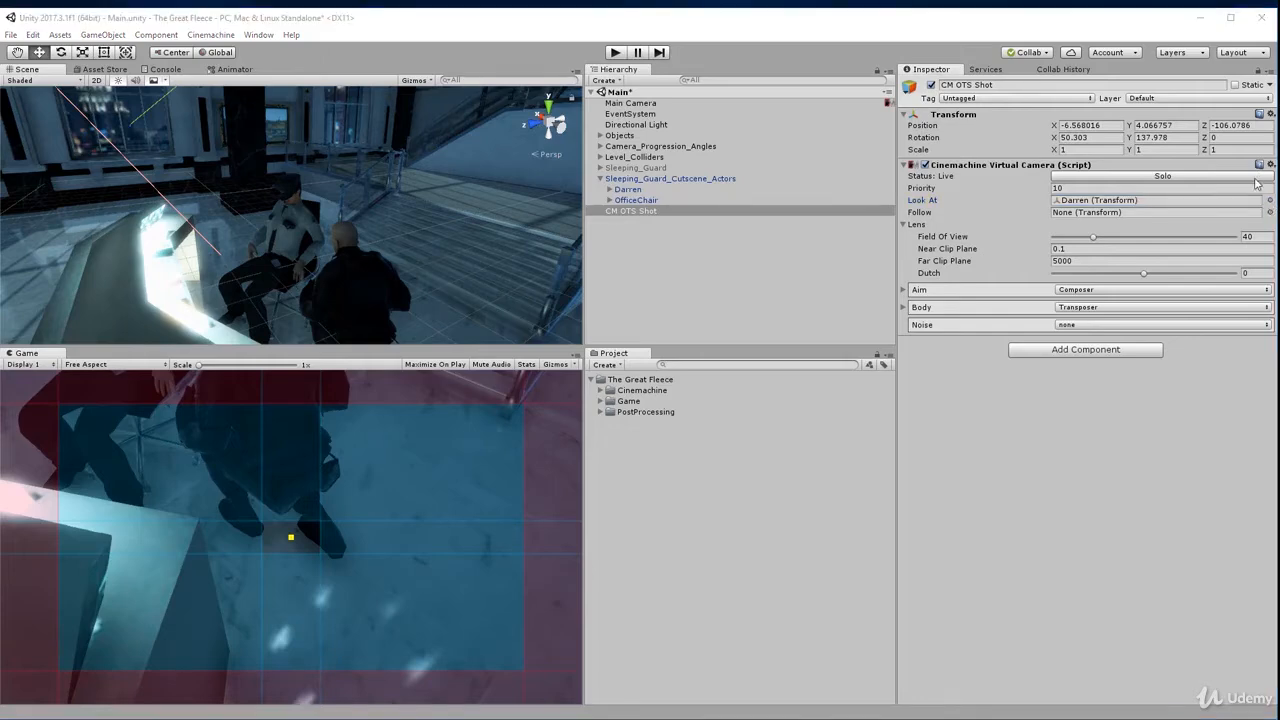
{"action": "double_click", "coordinate": [1071, 137]}
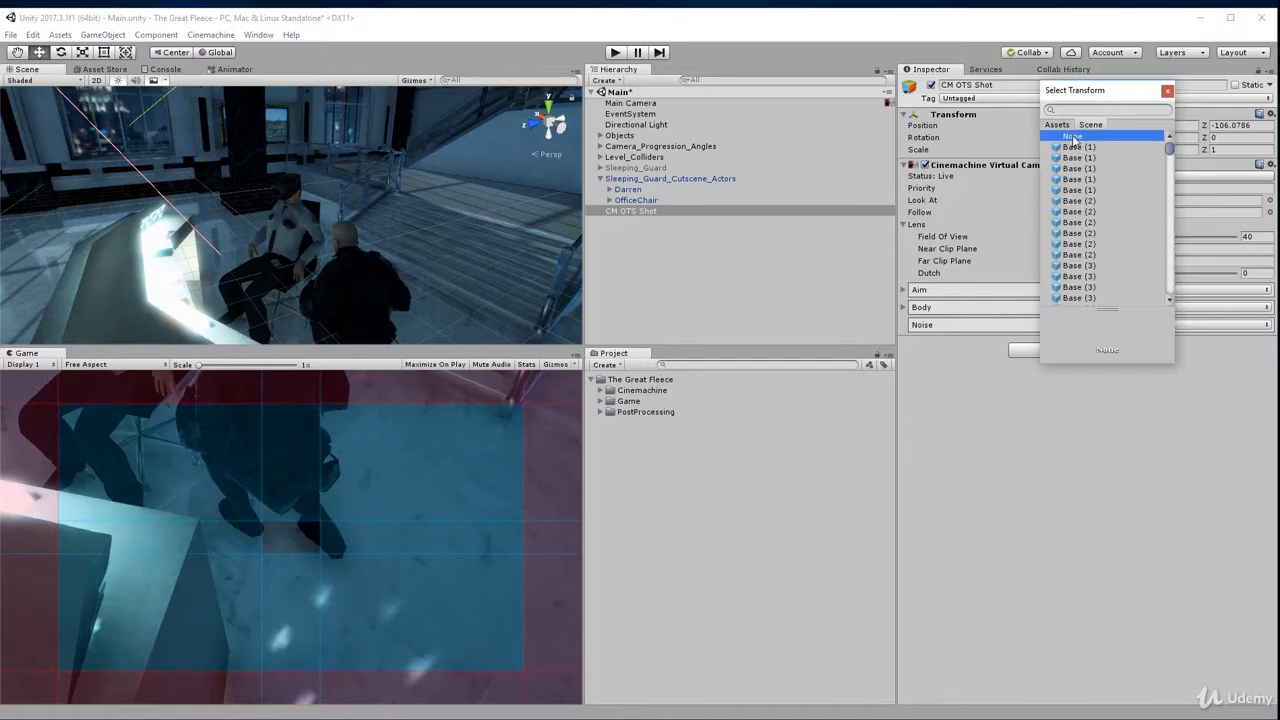
{"action": "left_click", "coordinate": [639, 211]}
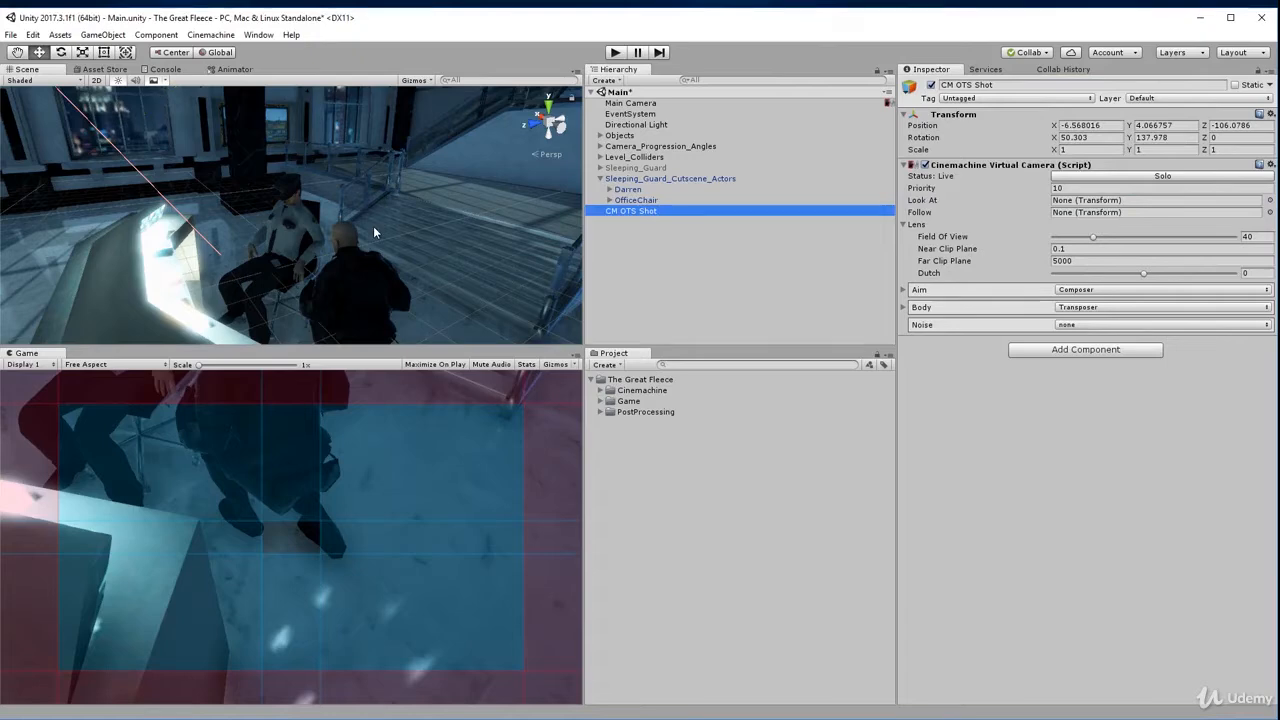
{"action": "key", "text": "ctrl+shift+f"}
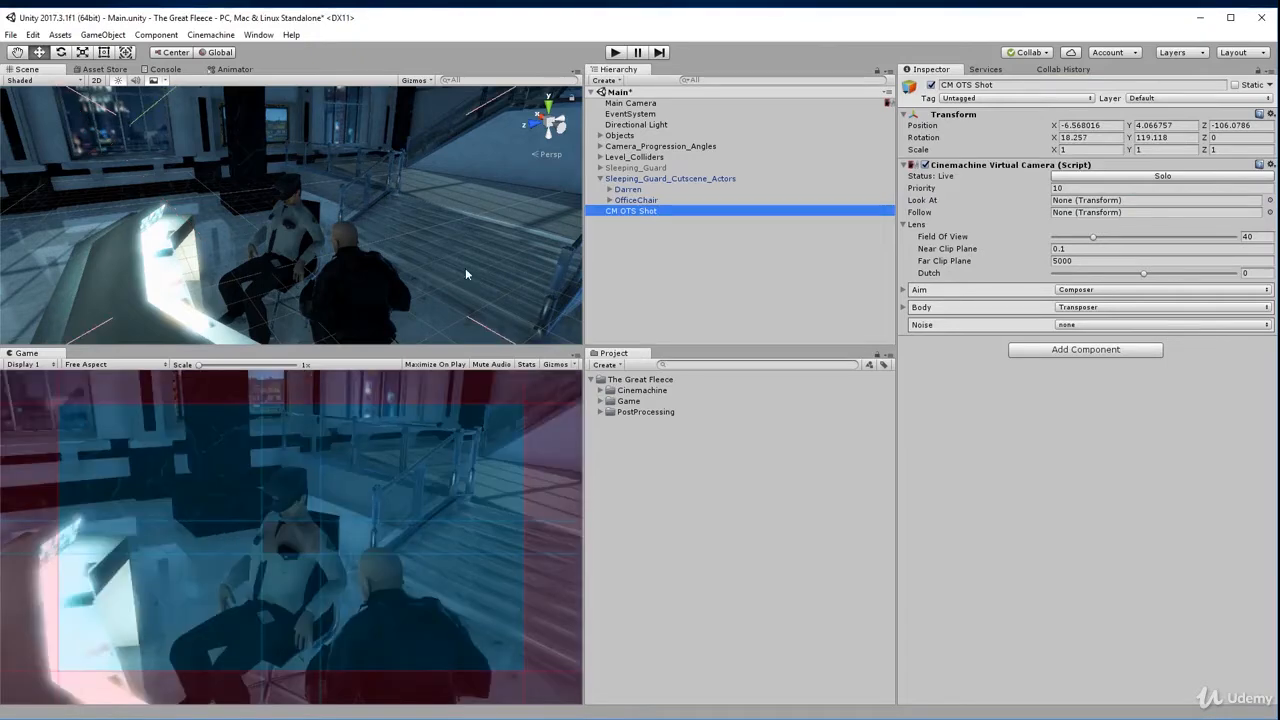
{"action": "left_click", "coordinate": [103, 34]}
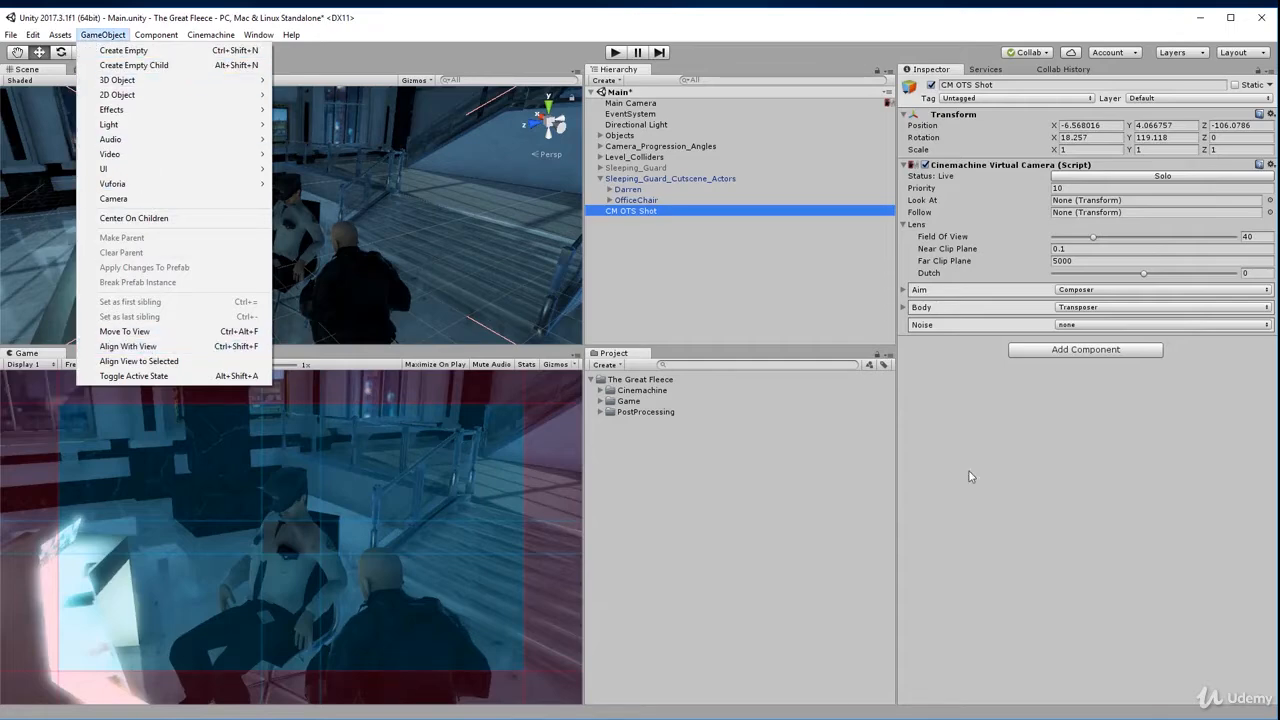
{"action": "left_click", "coordinate": [150, 347]}
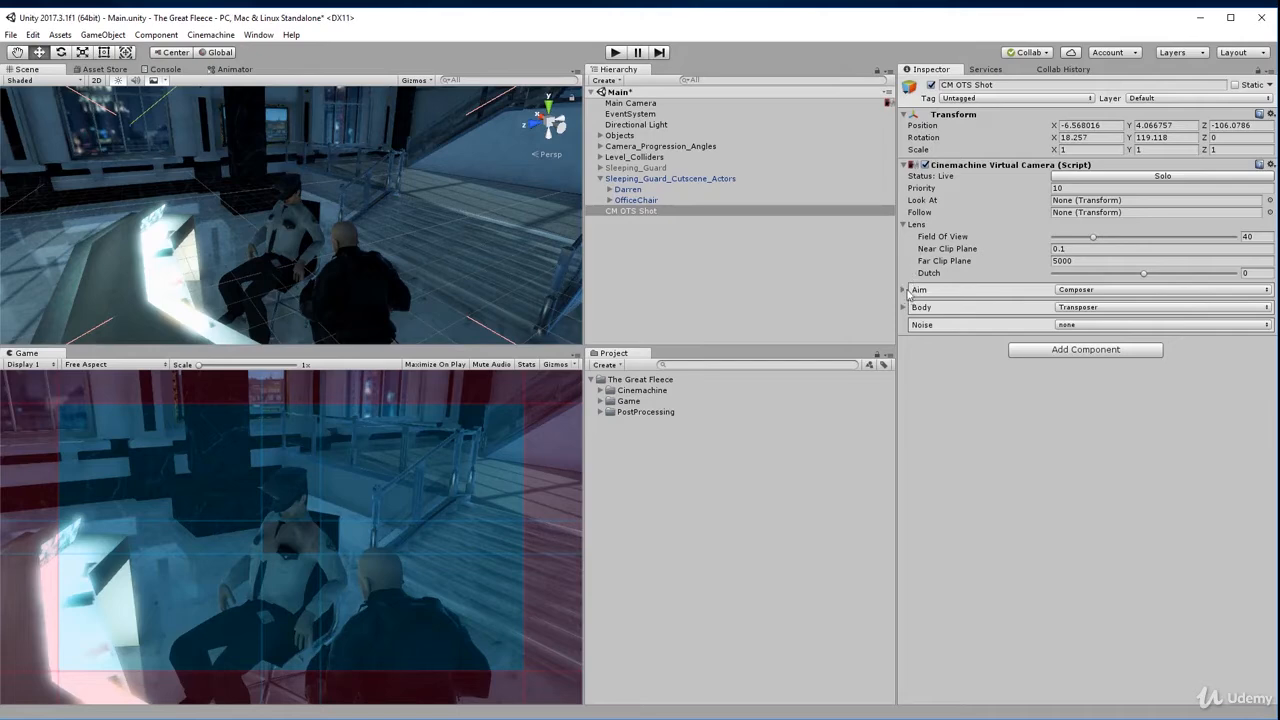
Adjust CM OTS Shot's Aim composer to a soft zone width of 0.839, dead zone width of 0.166 and dead zone height of 0.185.
{"action": "left_click", "coordinate": [904, 225]}
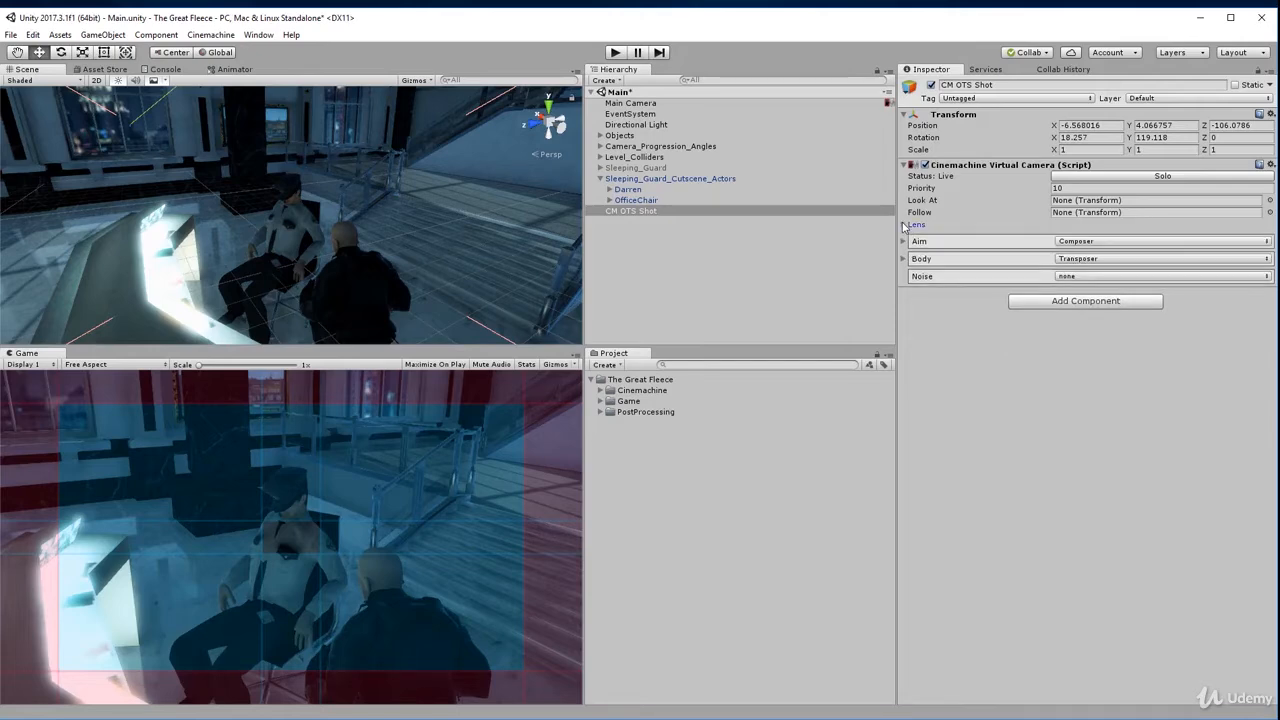
{"action": "left_click", "coordinate": [904, 242]}
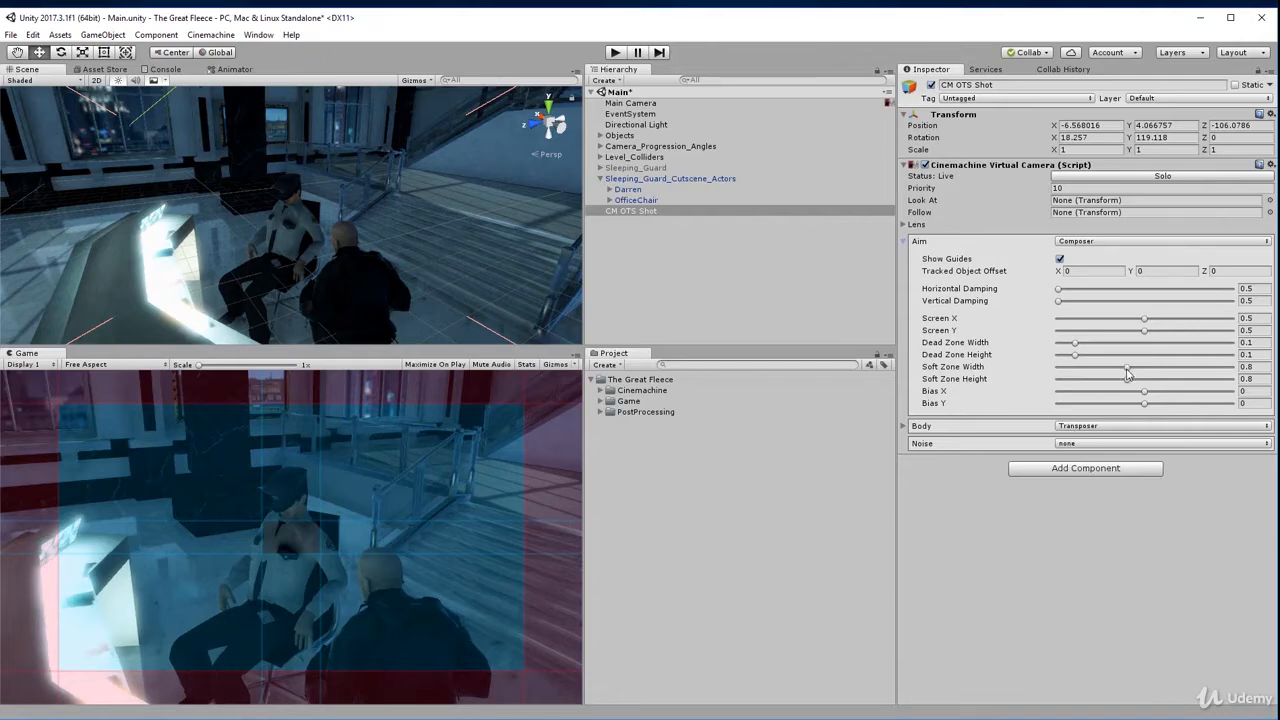
{"action": "mouse_move", "coordinate": [1128, 373]}
{"action": "left_mouse_down"}
{"action": "mouse_move", "coordinate": [1109, 374]}
{"action": "mouse_move", "coordinate": [1133, 383]}
{"action": "left_mouse_up"}
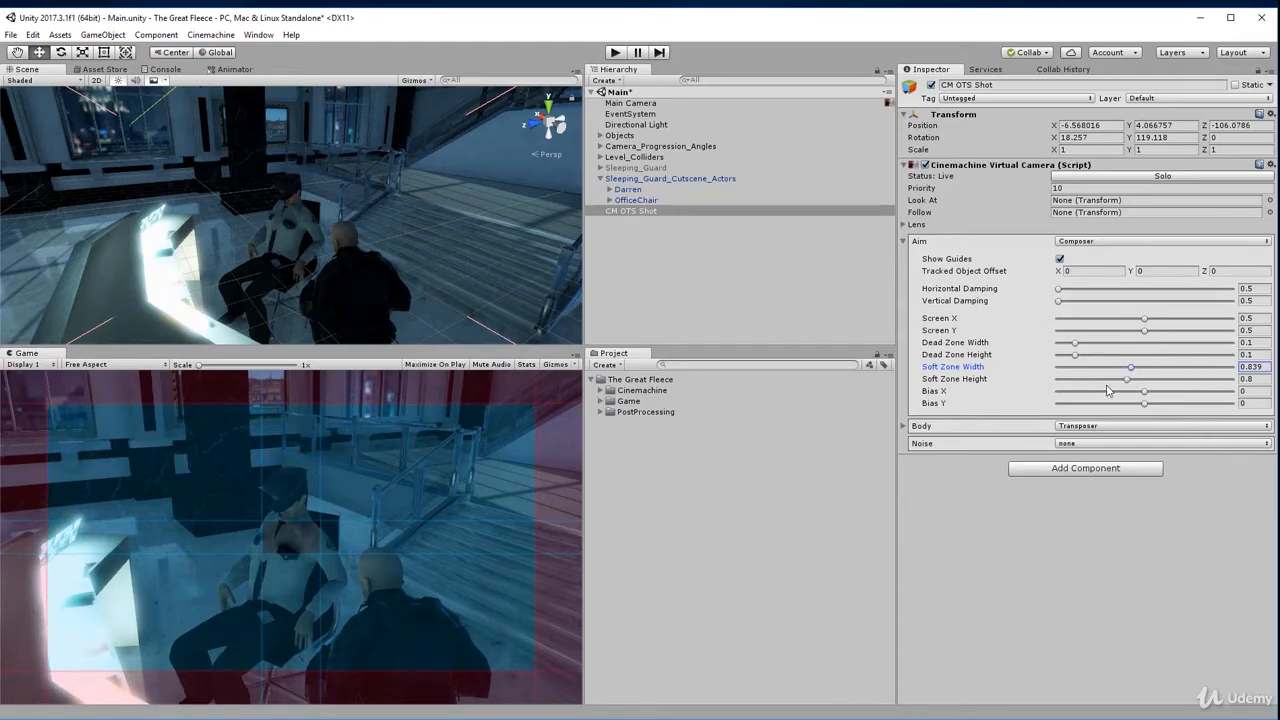
{"action": "left_click_drag", "start_coordinate": [1076, 345], "coordinate": [1092, 365]}
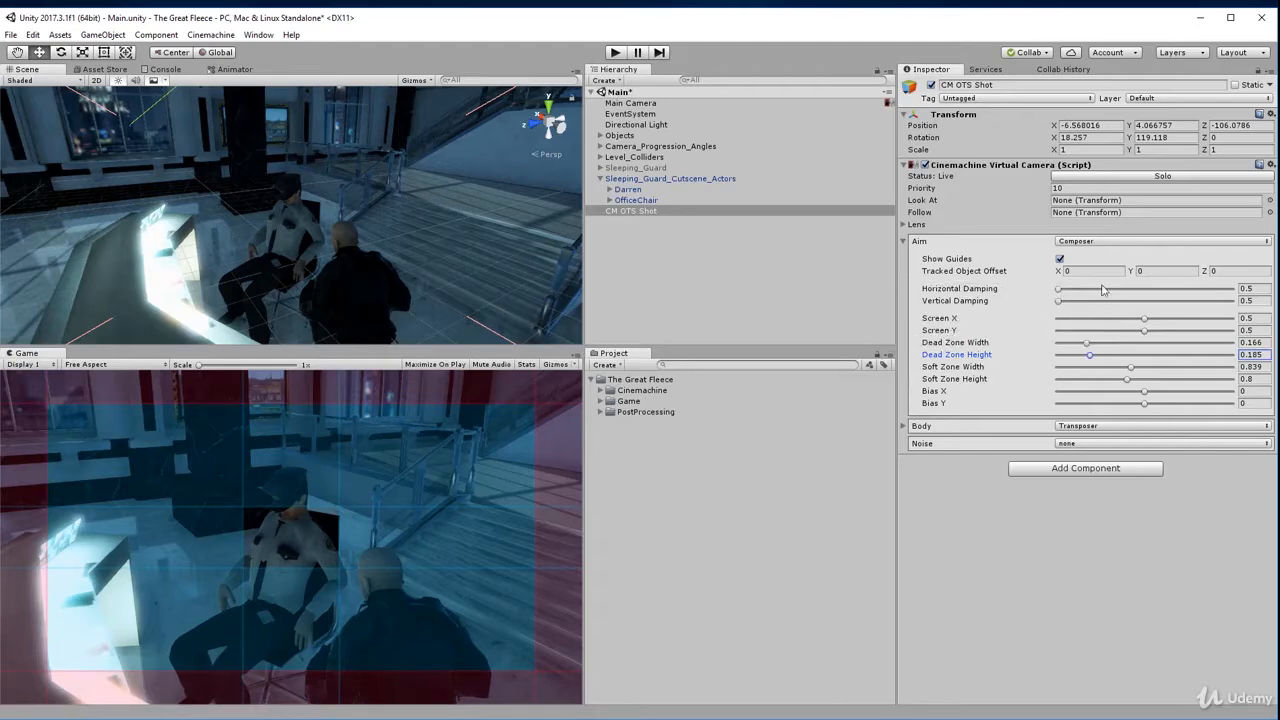
{"action": "left_click", "coordinate": [904, 242]}
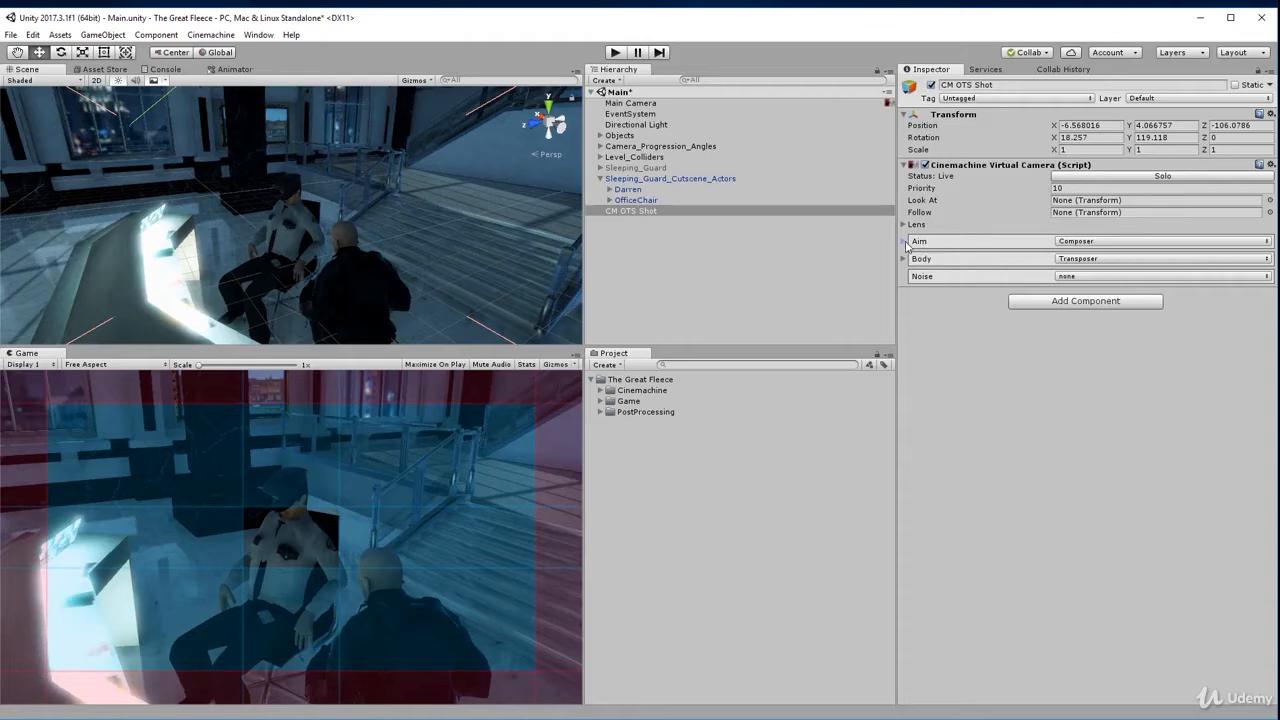
{"action": "left_click", "coordinate": [905, 242]}
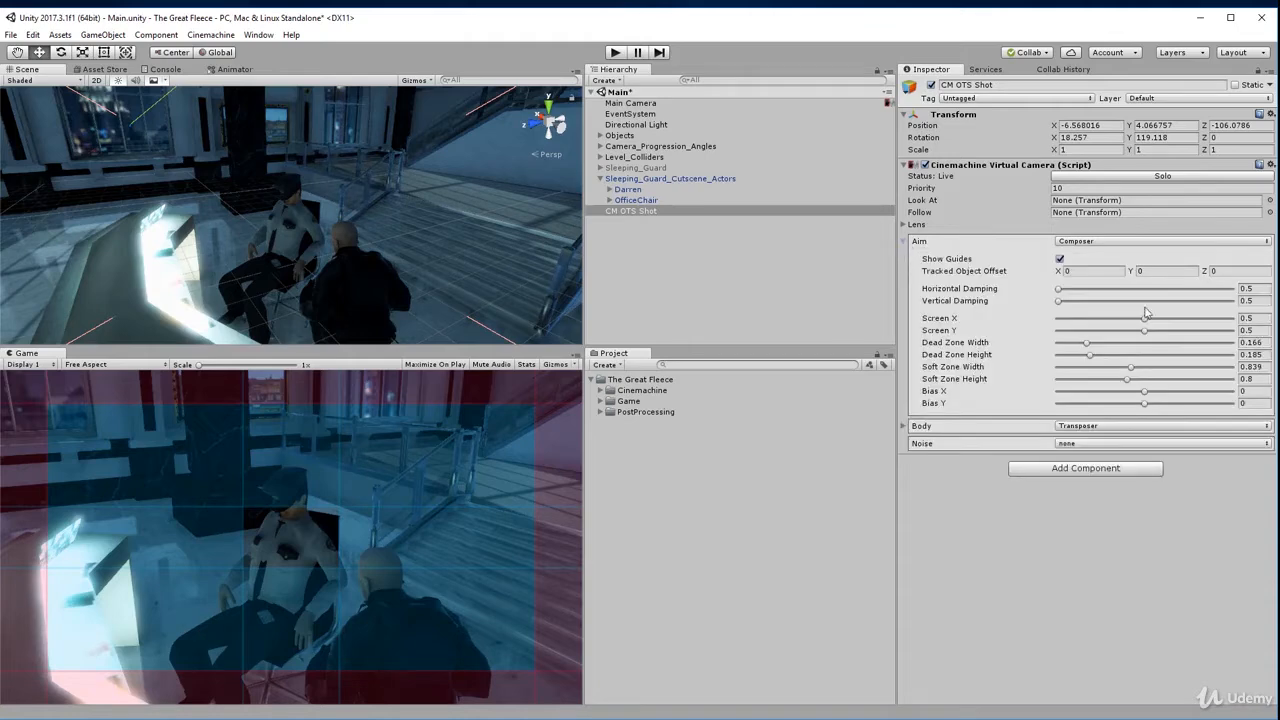
Try 0.33 for the composer's dead zone width and height, and set its soft zone width and height to 0.33.
{"action": "left_click", "coordinate": [1253, 318]}
{"action": "left_click", "coordinate": [1254, 343]}
{"action": "type", "text": "0.33"}
{"action": "key", "text": "Tab"}
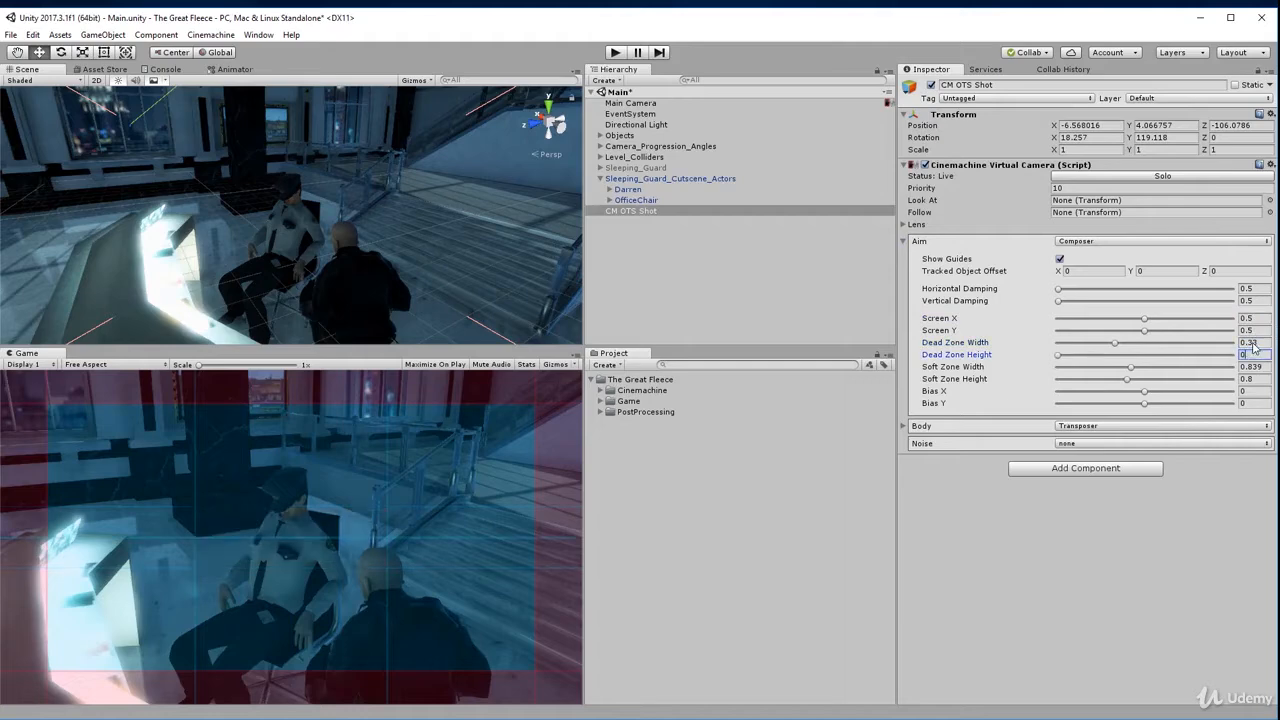
{"action": "type", "text": "0.33"}
{"action": "key", "text": "Tab"}
{"action": "type", "text": "0"}
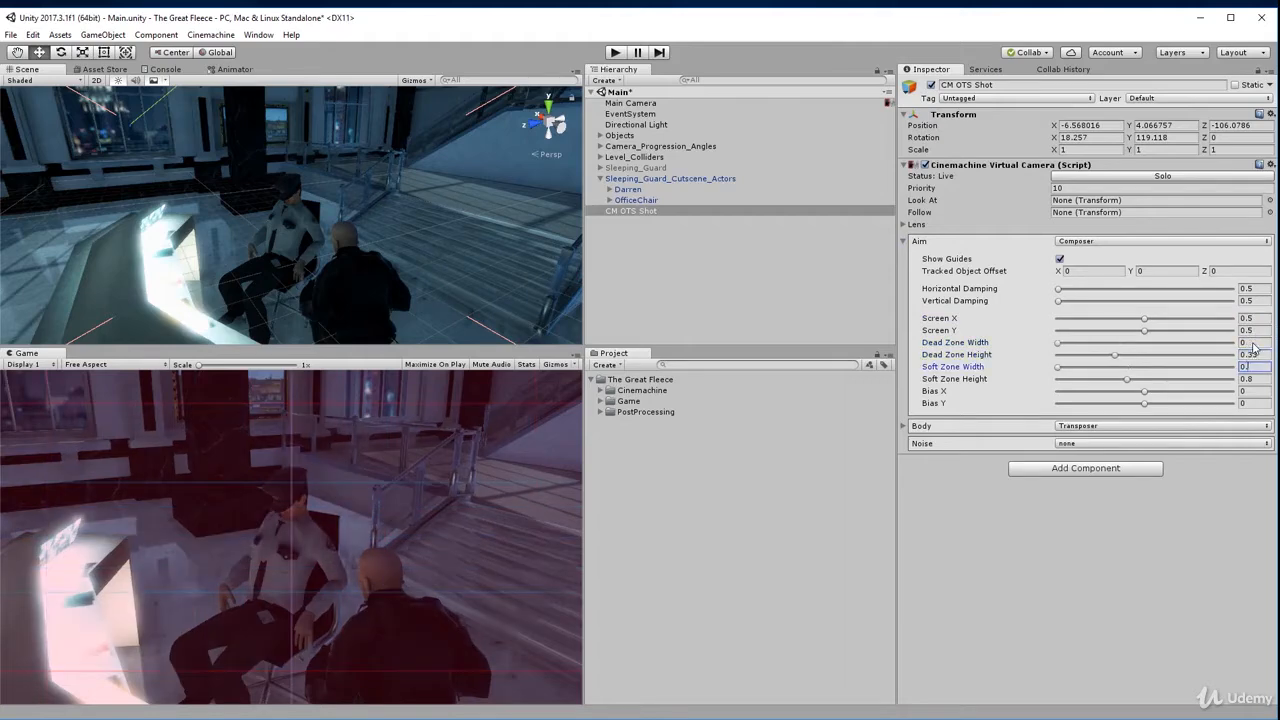
{"action": "type", "text": ".33"}
{"action": "key", "text": "Tab"}
{"action": "type", "text": "0.33"}
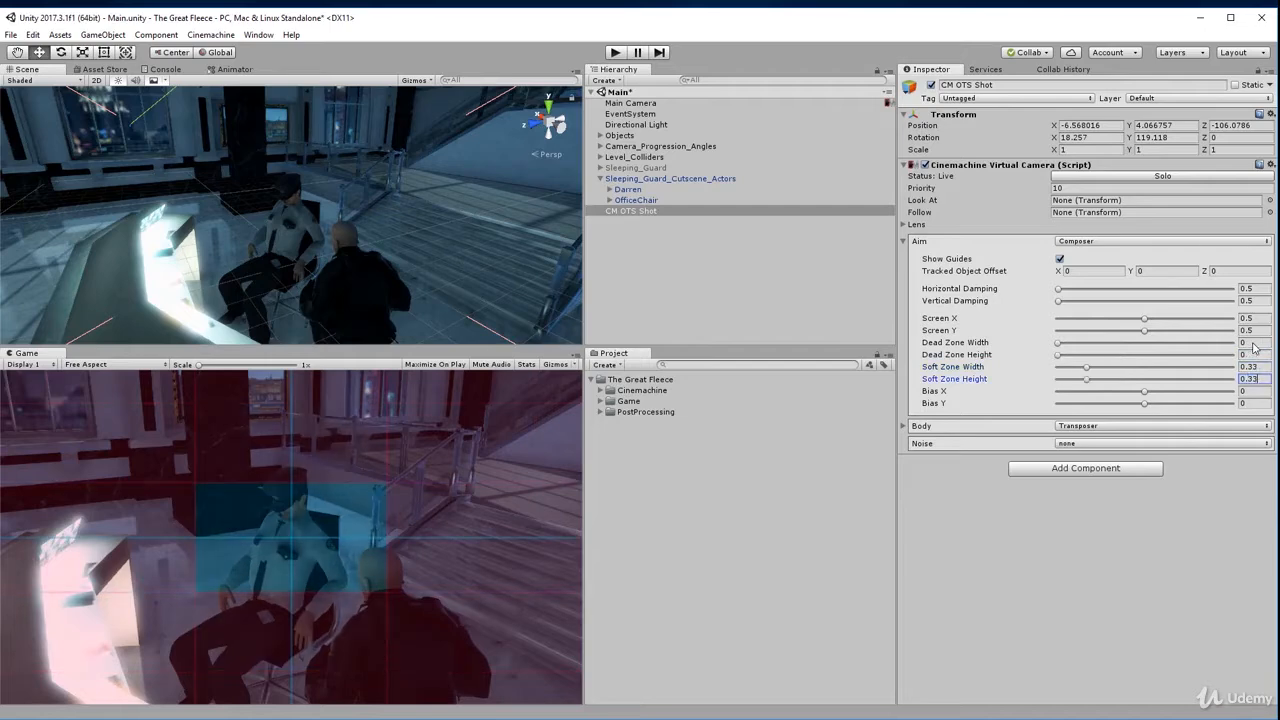
{"action": "key", "text": "Tab"}
Try moving CM OTS Shot back, sideways and lower, to about X -7.735, Y 3.763, Z -106.15.
{"action": "key", "text": "f"}
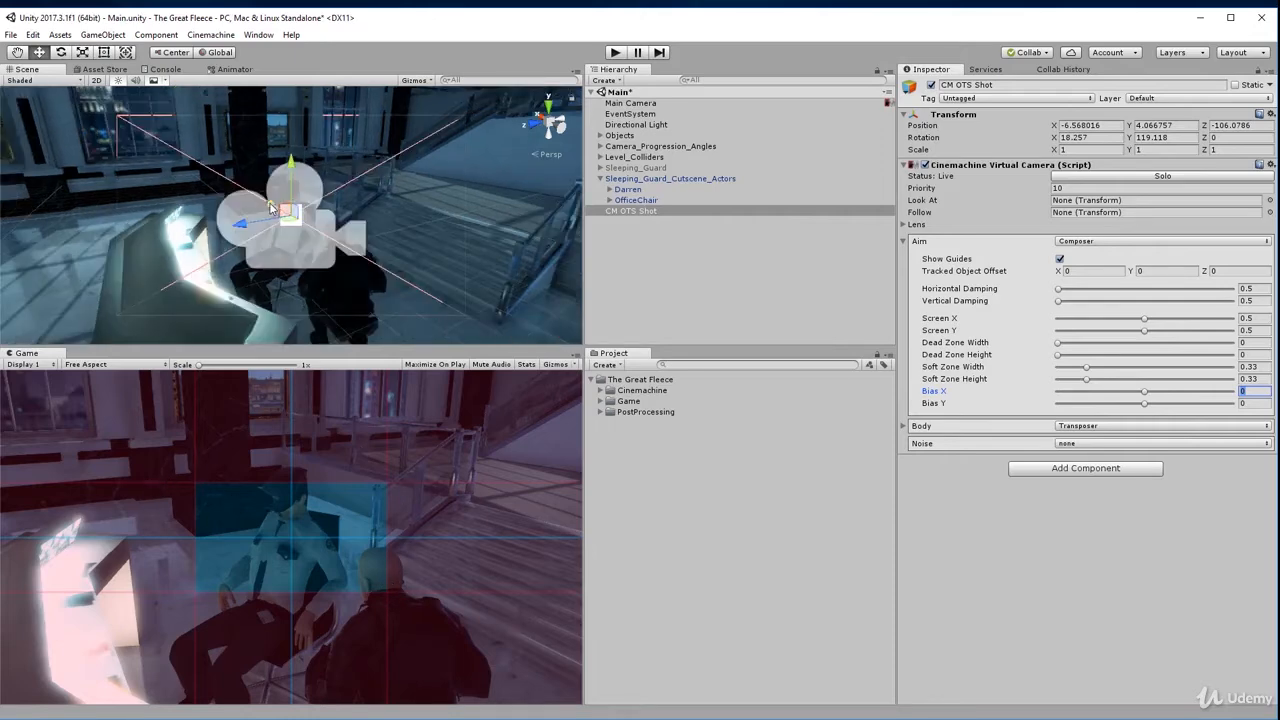
{"action": "left_click_drag", "start_coordinate": [270, 207], "coordinate": [312, 277]}
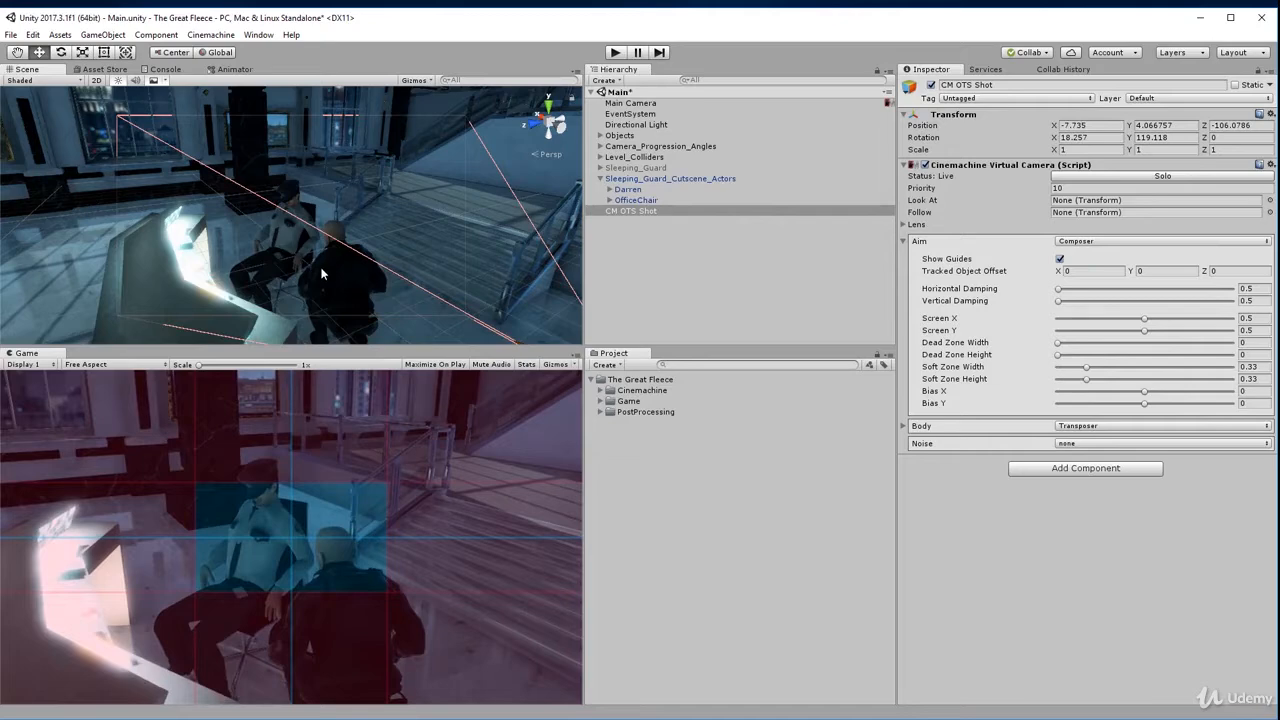
{"action": "right_click_drag", "start_coordinate": [451, 187], "coordinate": [374, 234]}
{"action": "key", "text": "s"}
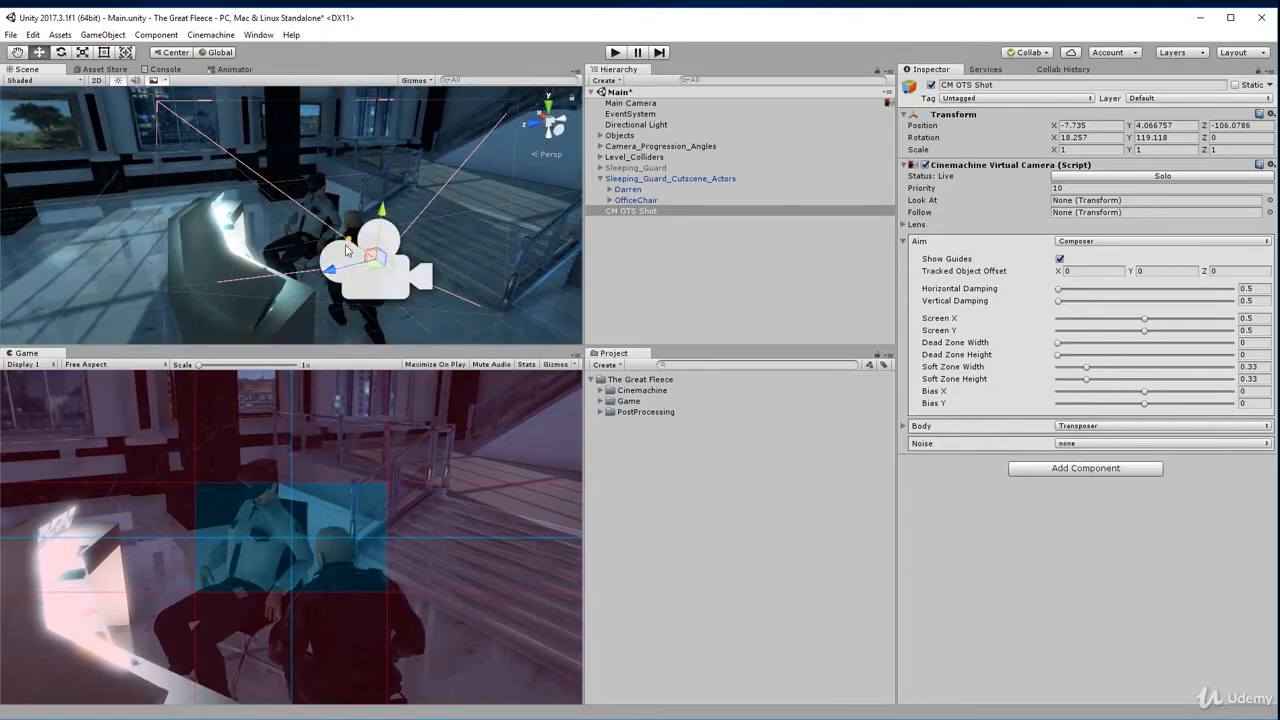
{"action": "left_click_drag", "start_coordinate": [340, 268], "coordinate": [340, 278]}
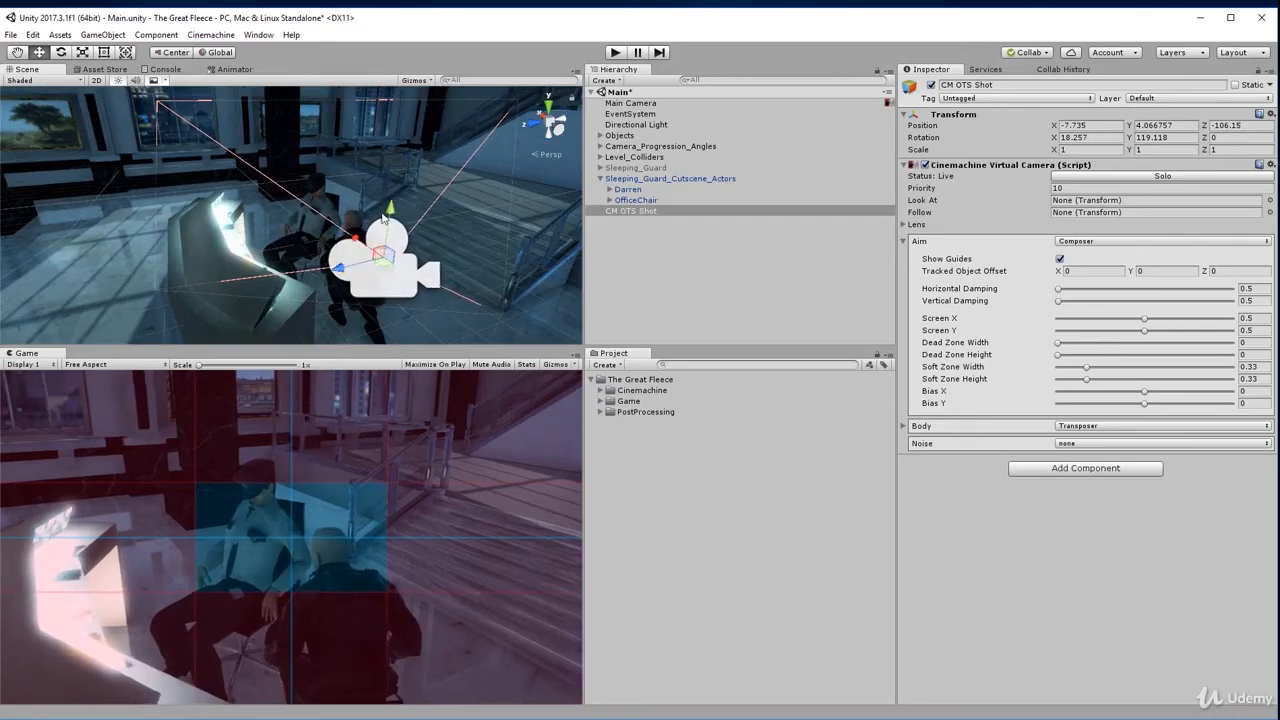
{"action": "left_click_drag", "start_coordinate": [387, 212], "coordinate": [389, 243]}
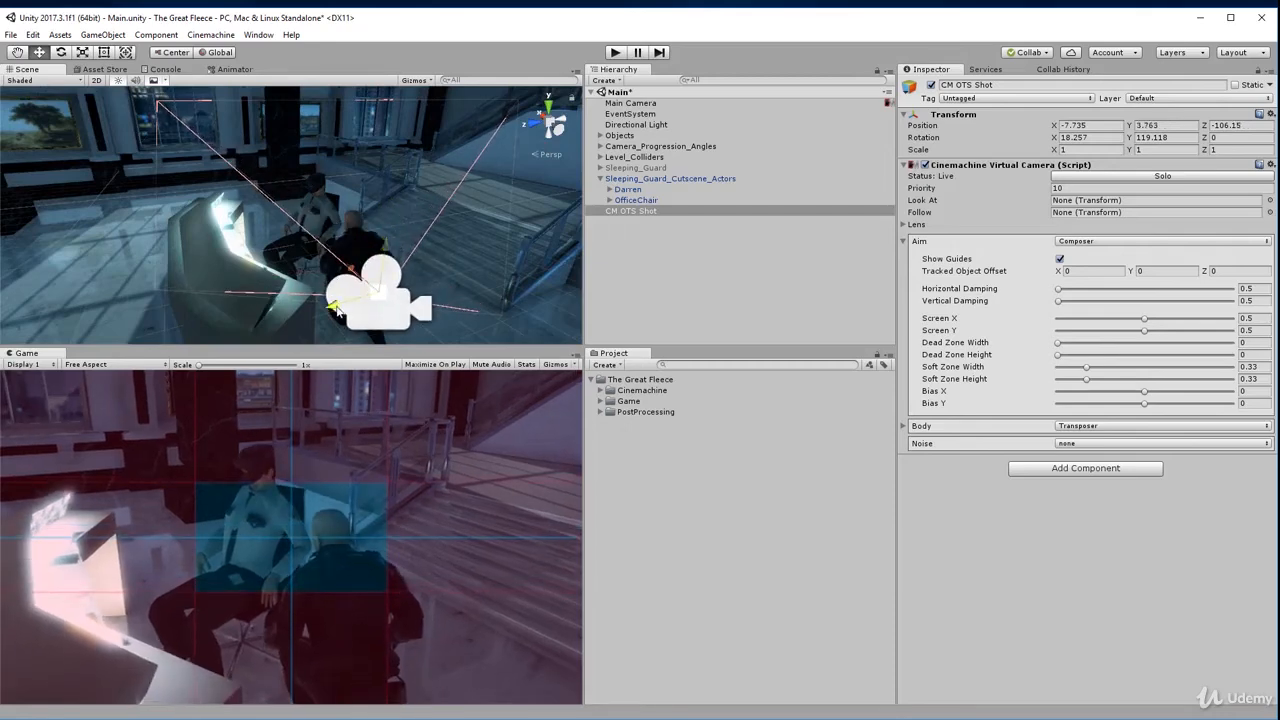
Try CM OTS Shot at about X -8.57, Y 4.361, Z -103.084, and preview the framing without composer guides.
{"action": "left_click_drag", "start_coordinate": [336, 298], "coordinate": [100, 332]}
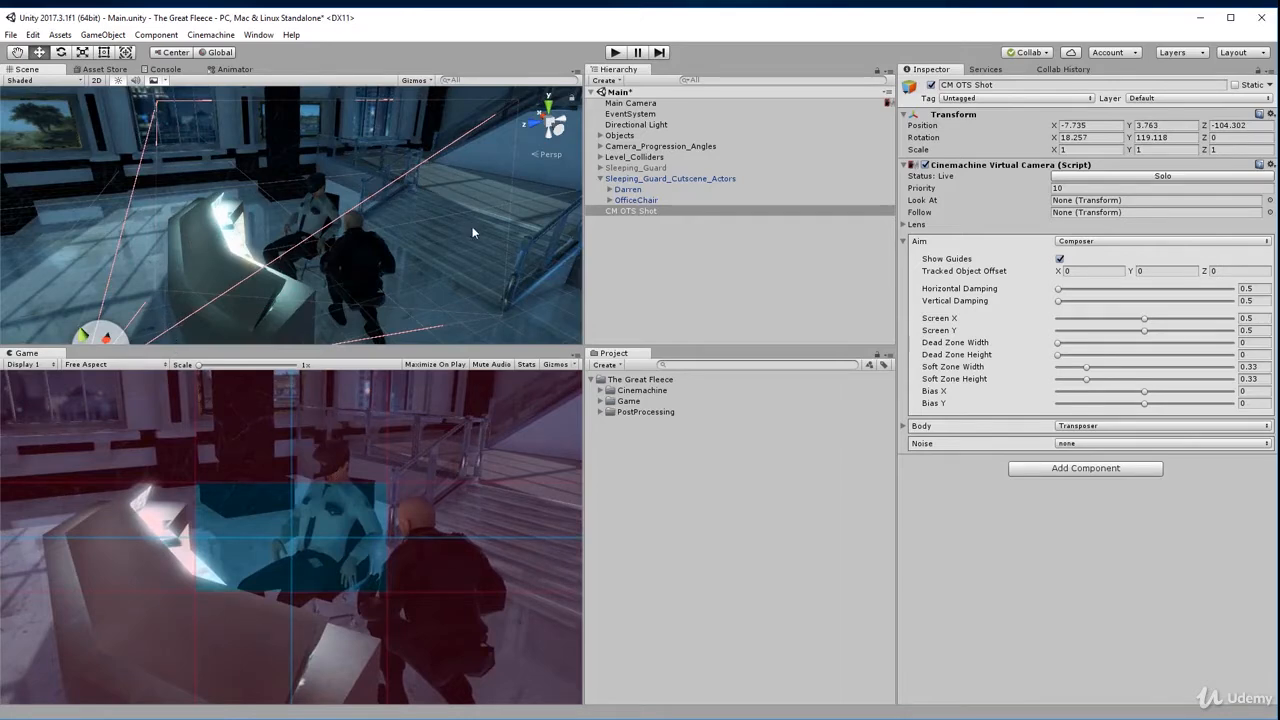
{"action": "scroll", "coordinate": [448, 215], "scroll_direction": "down", "scroll_amount": 4}
{"action": "left_click_drag", "start_coordinate": [228, 248], "coordinate": [240, 255]}
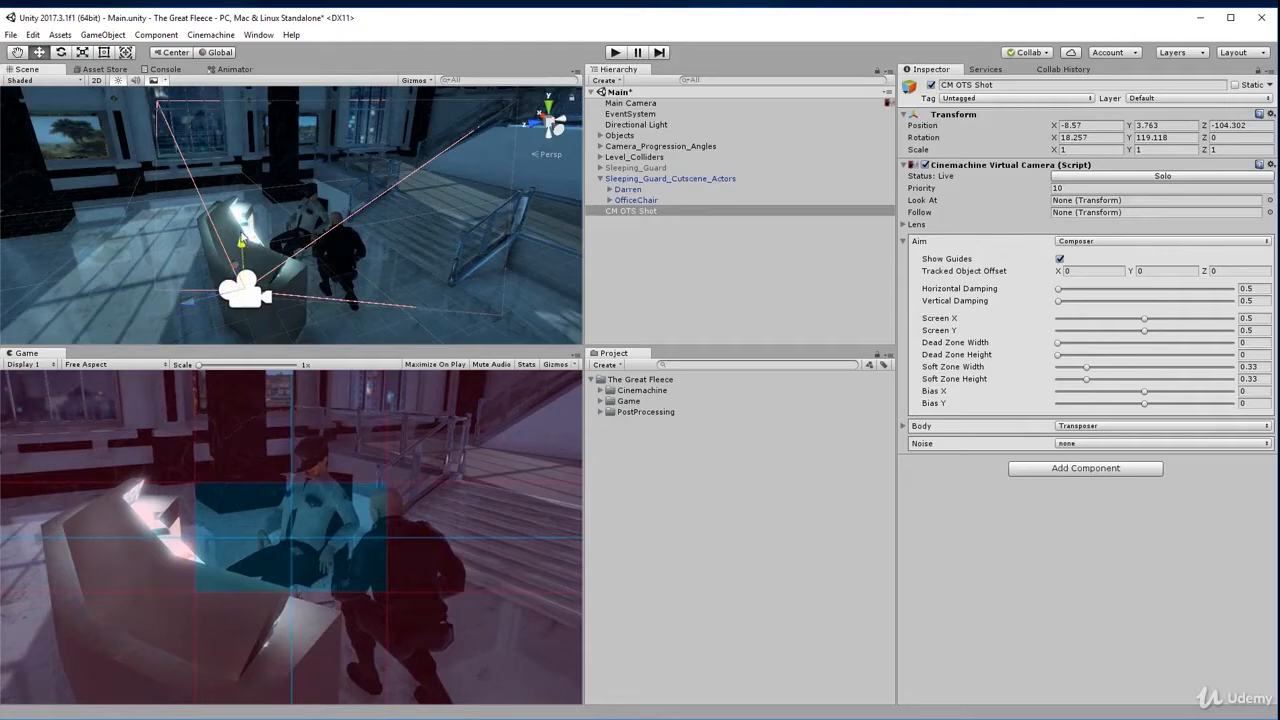
{"action": "left_click_drag", "start_coordinate": [243, 250], "coordinate": [246, 215]}
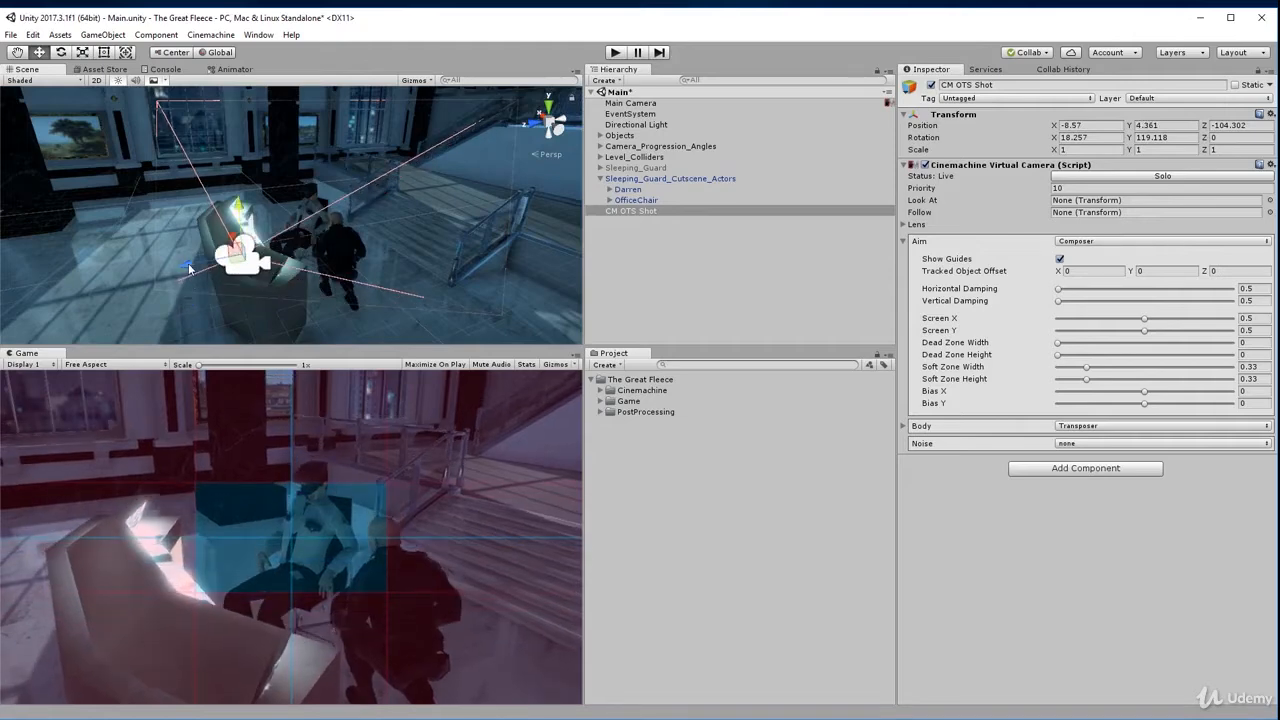
{"action": "left_click_drag", "start_coordinate": [182, 265], "coordinate": [114, 273]}
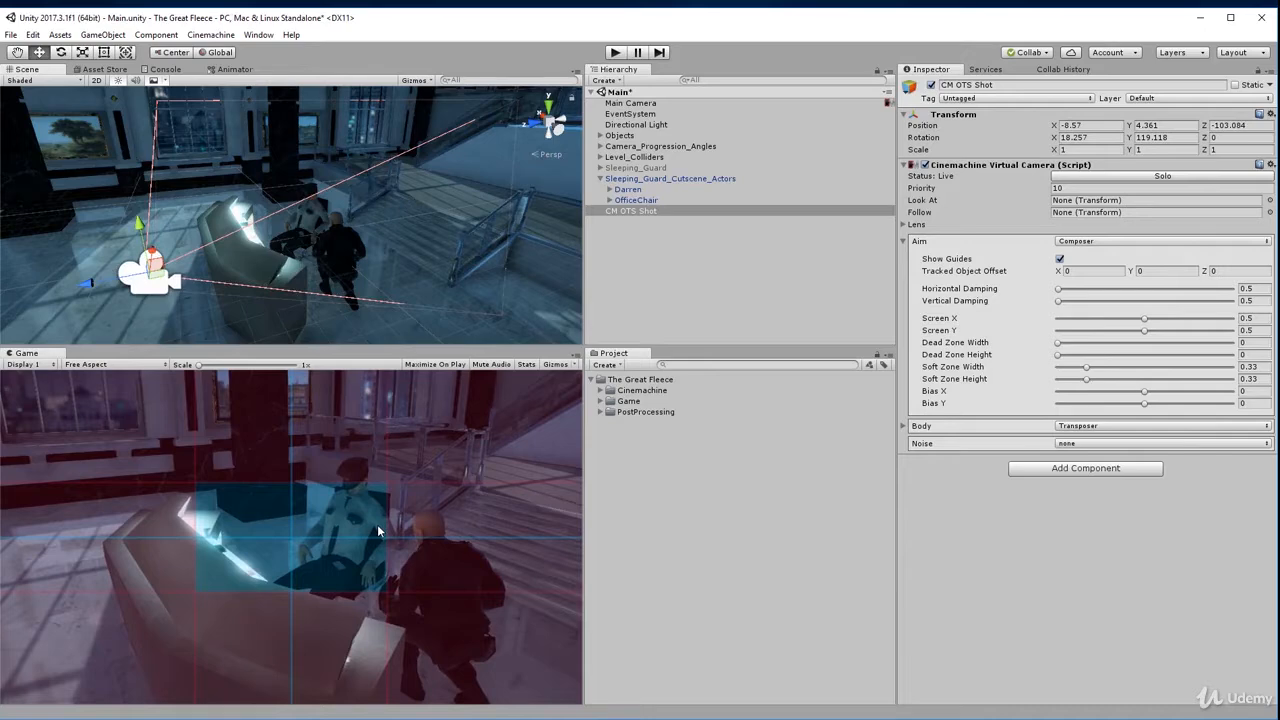
{"action": "left_click", "coordinate": [698, 534]}
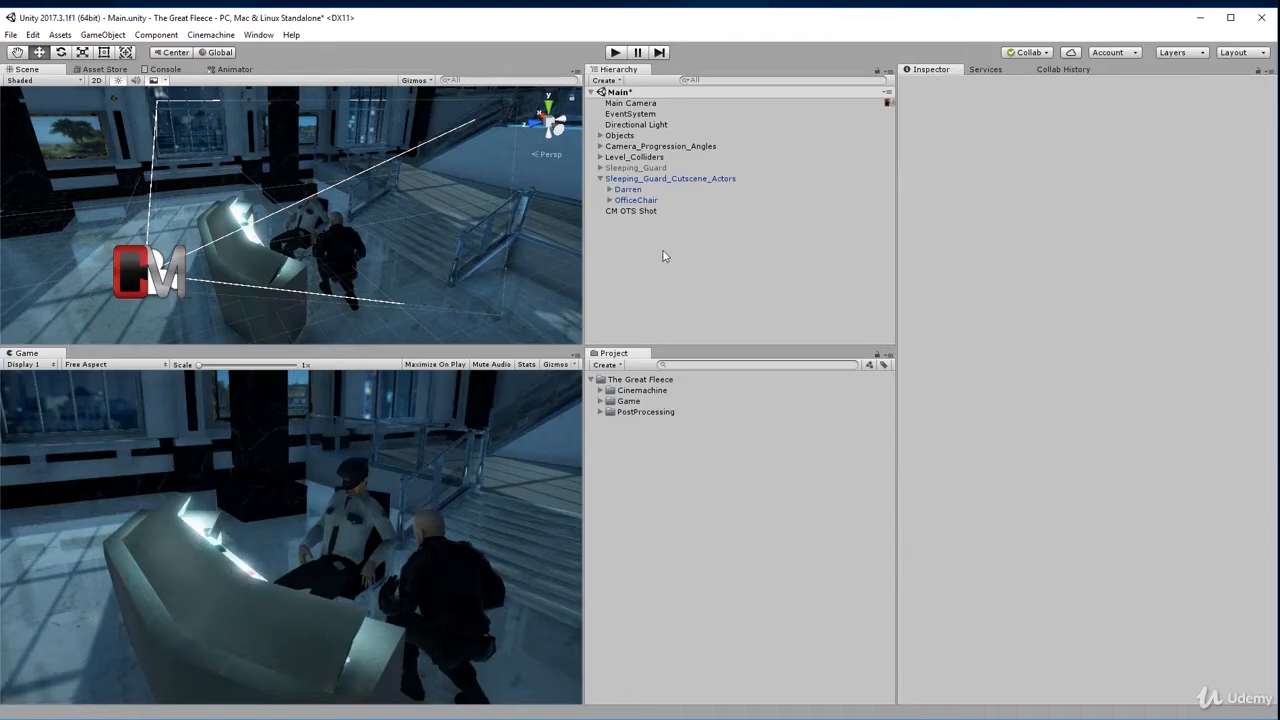
Move CM OTS Shot along the Z axis back behind Darren, and check the game view without composer guides.
{"action": "left_click", "coordinate": [633, 211]}
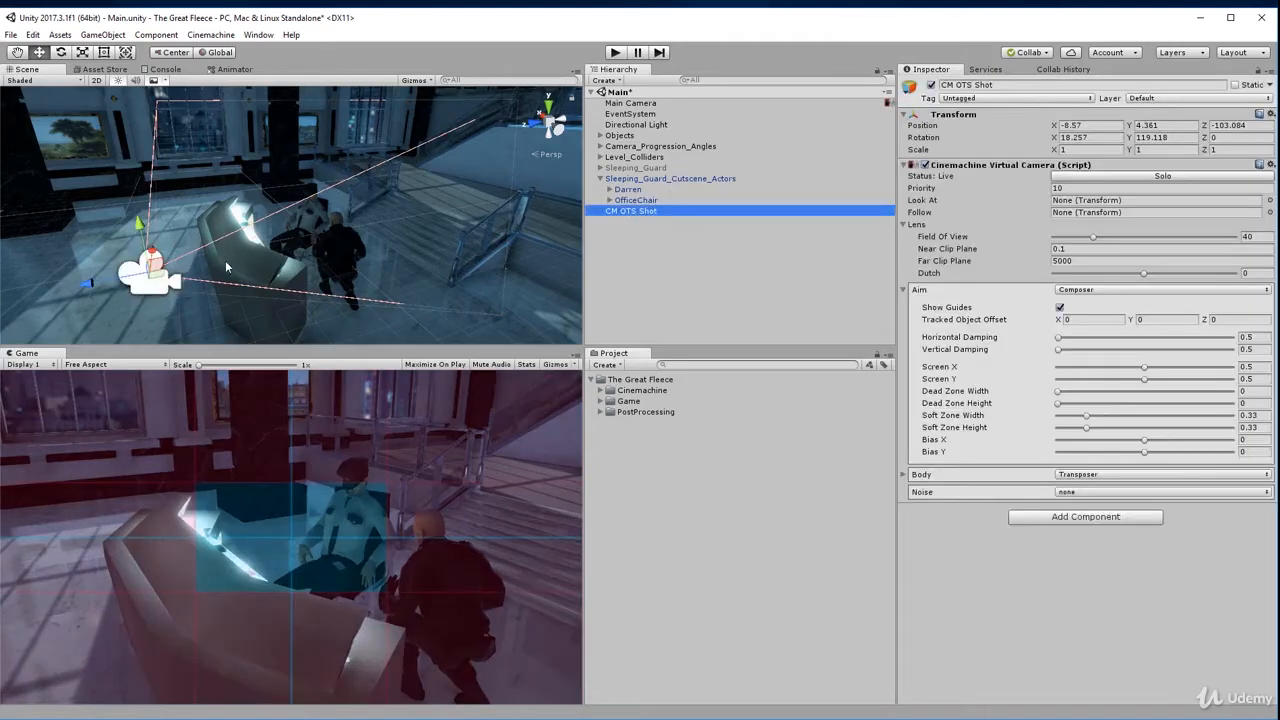
{"action": "left_click_drag", "start_coordinate": [81, 287], "coordinate": [300, 285]}
{"action": "left_click", "coordinate": [775, 507]}
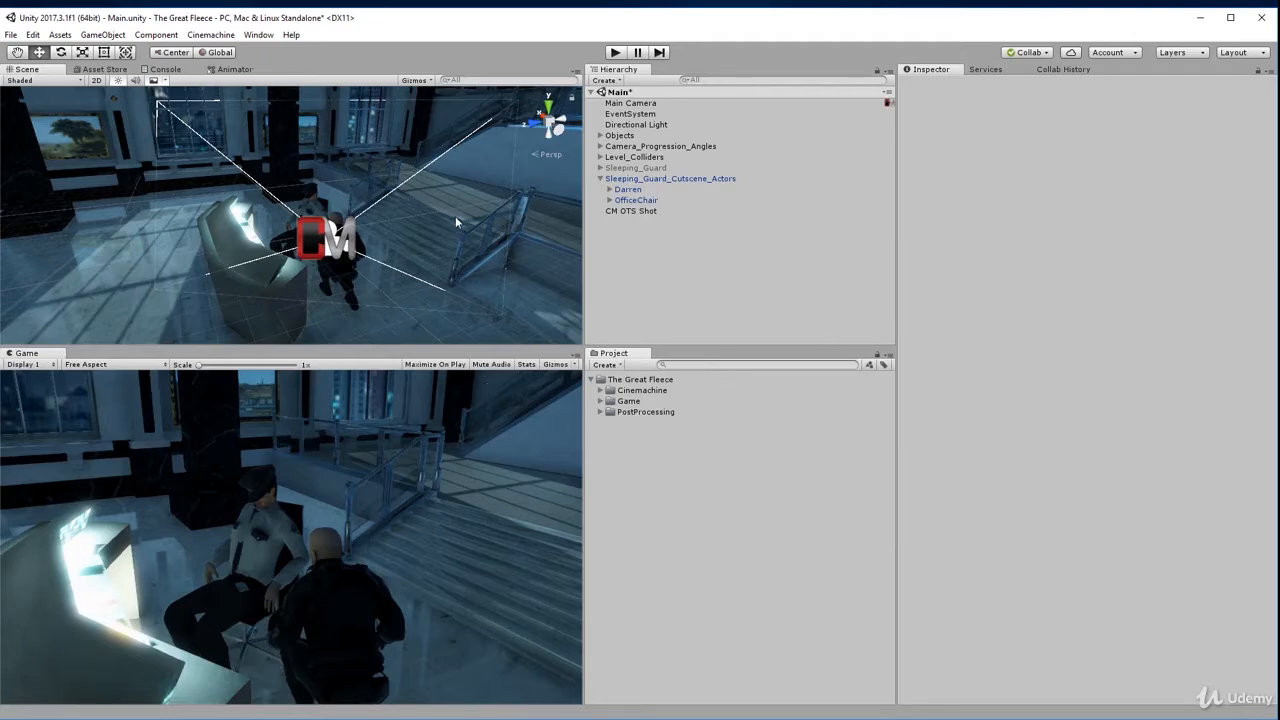
{"action": "left_click", "coordinate": [660, 211]}
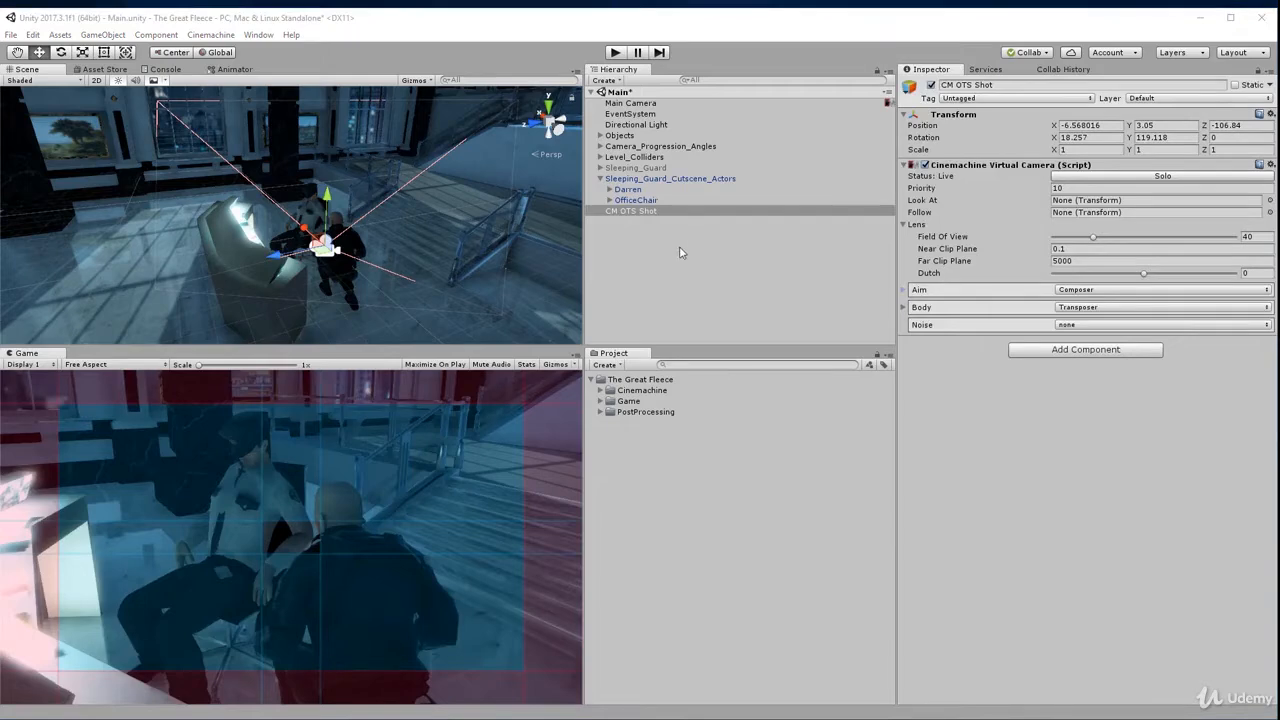
Move CM OTS Shot to X -6.15 and lower it to Y 2.79, and check the framing without composer guides.
{"action": "left_click", "coordinate": [651, 225]}
{"action": "left_click", "coordinate": [647, 213]}
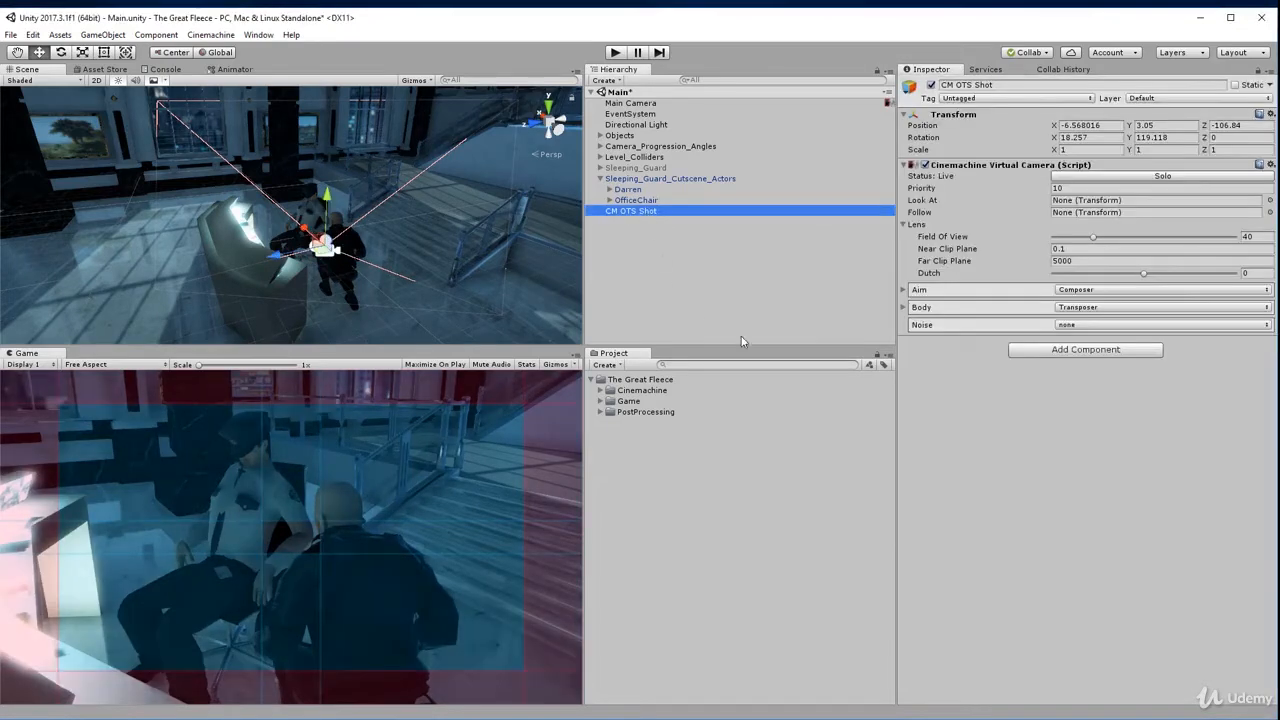
{"action": "left_click", "coordinate": [903, 290]}
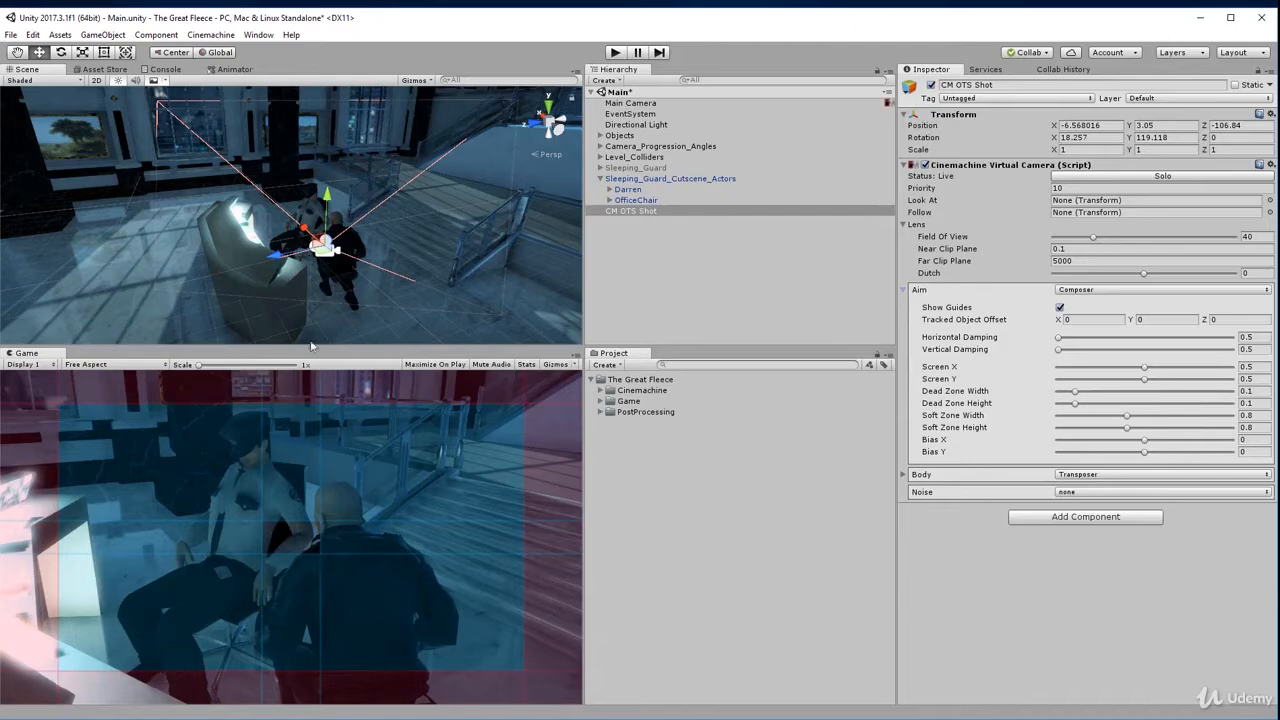
{"action": "right_click_drag", "start_coordinate": [373, 278], "coordinate": [450, 252]}
{"action": "mouse_move", "coordinate": [300, 245]}
{"action": "left_mouse_down"}
{"action": "mouse_move", "coordinate": [322, 262]}
{"action": "mouse_move", "coordinate": [309, 241]}
{"action": "left_mouse_up"}
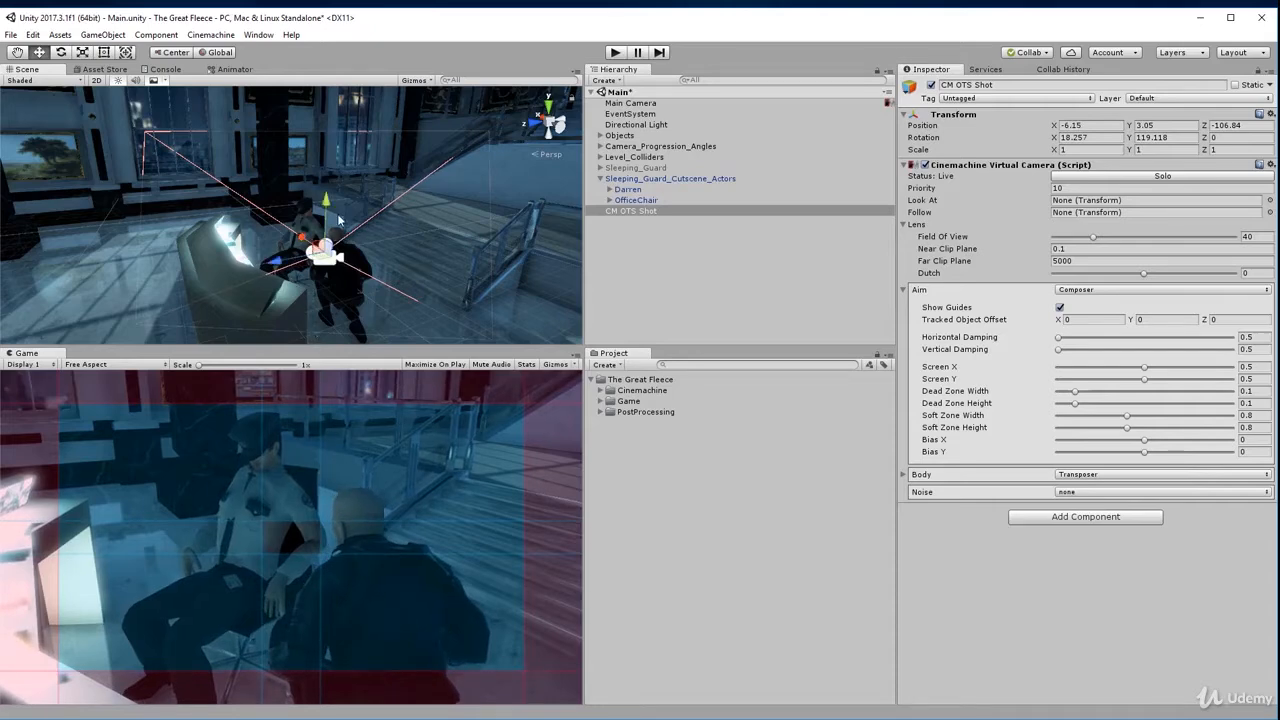
{"action": "left_click_drag", "start_coordinate": [326, 201], "coordinate": [328, 202]}
{"action": "left_click_drag", "start_coordinate": [332, 207], "coordinate": [331, 214]}
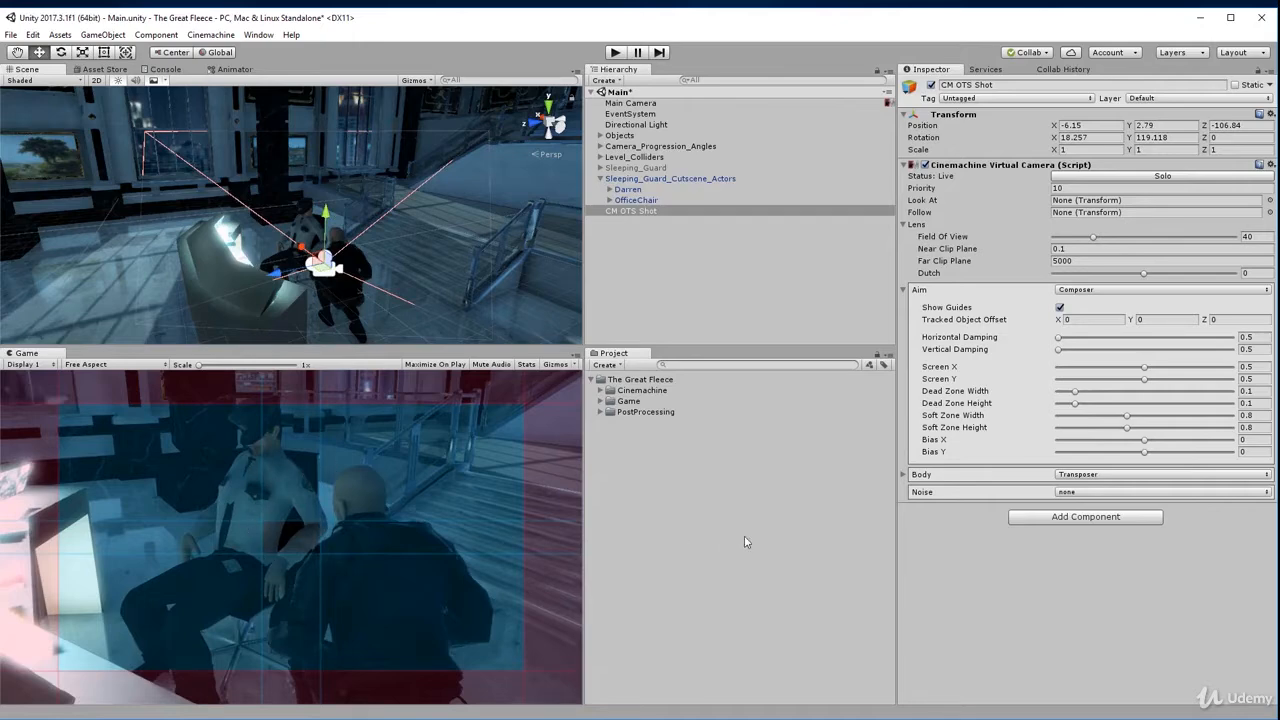
{"action": "left_click", "coordinate": [770, 524]}
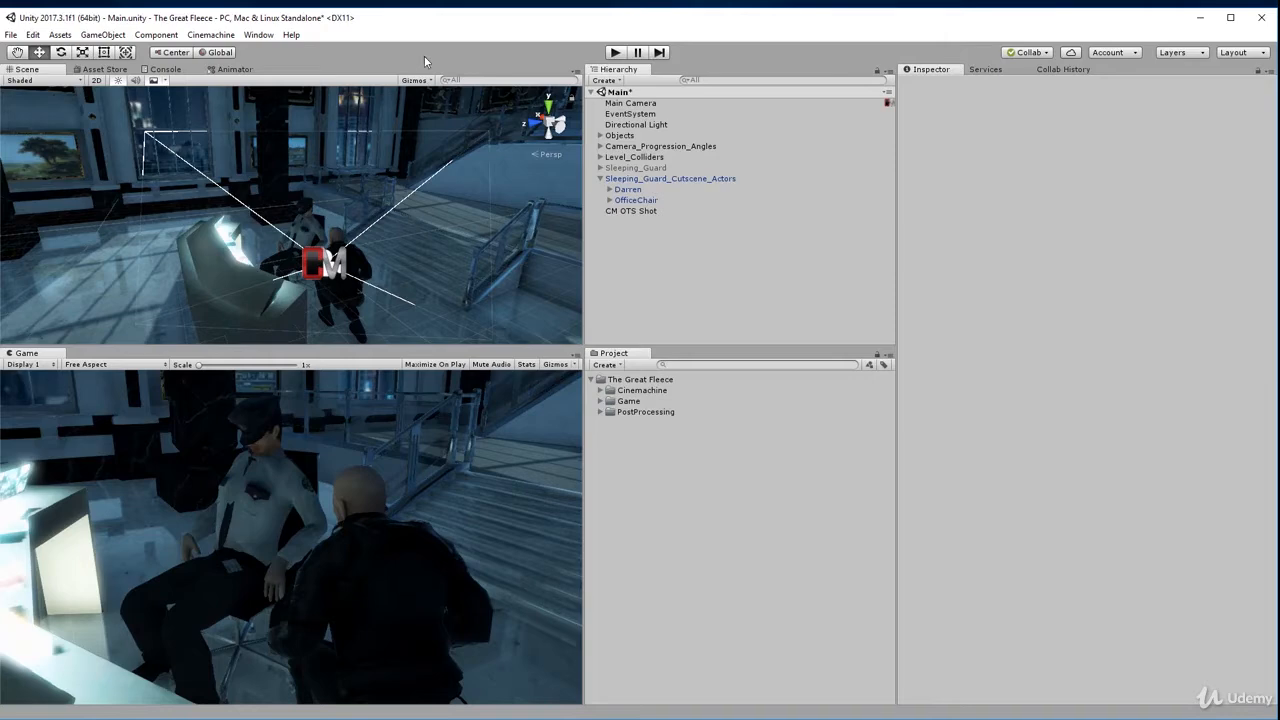
Create a new Cinemachine virtual camera and select it, with the guard and Darren in the scene view from the desk side.
{"action": "left_click", "coordinate": [225, 38]}
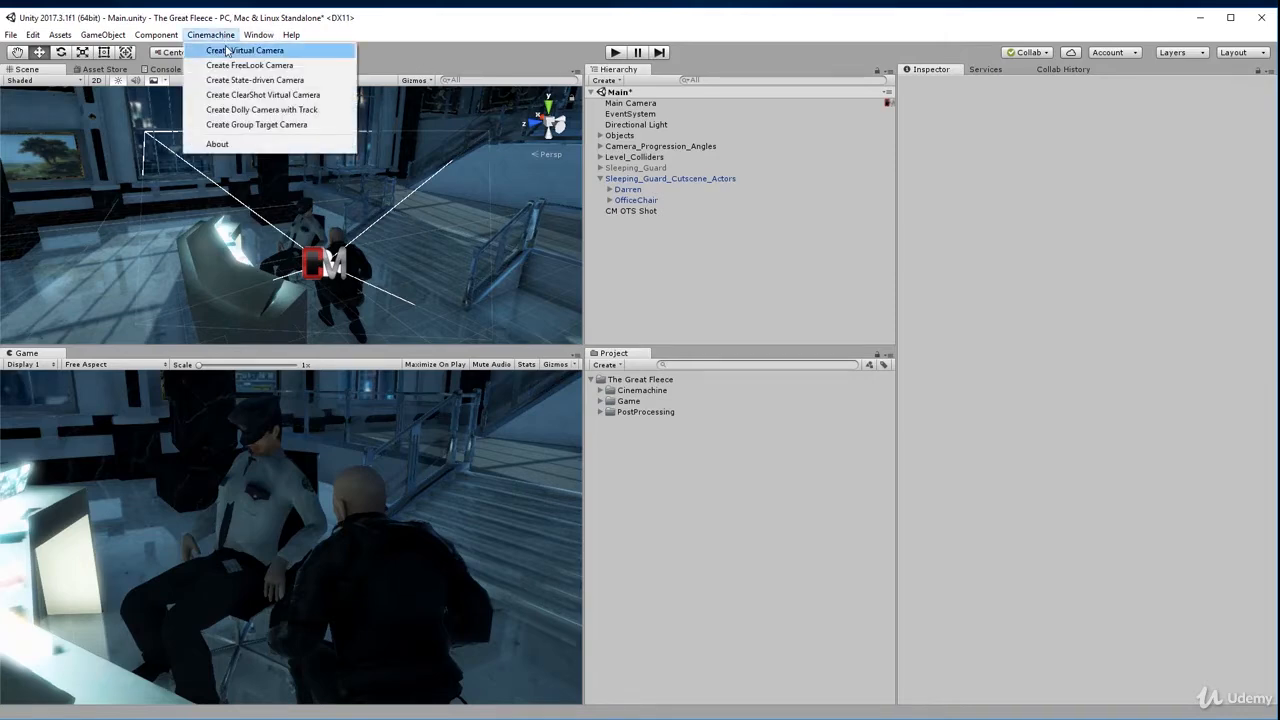
{"action": "left_click", "coordinate": [240, 50]}
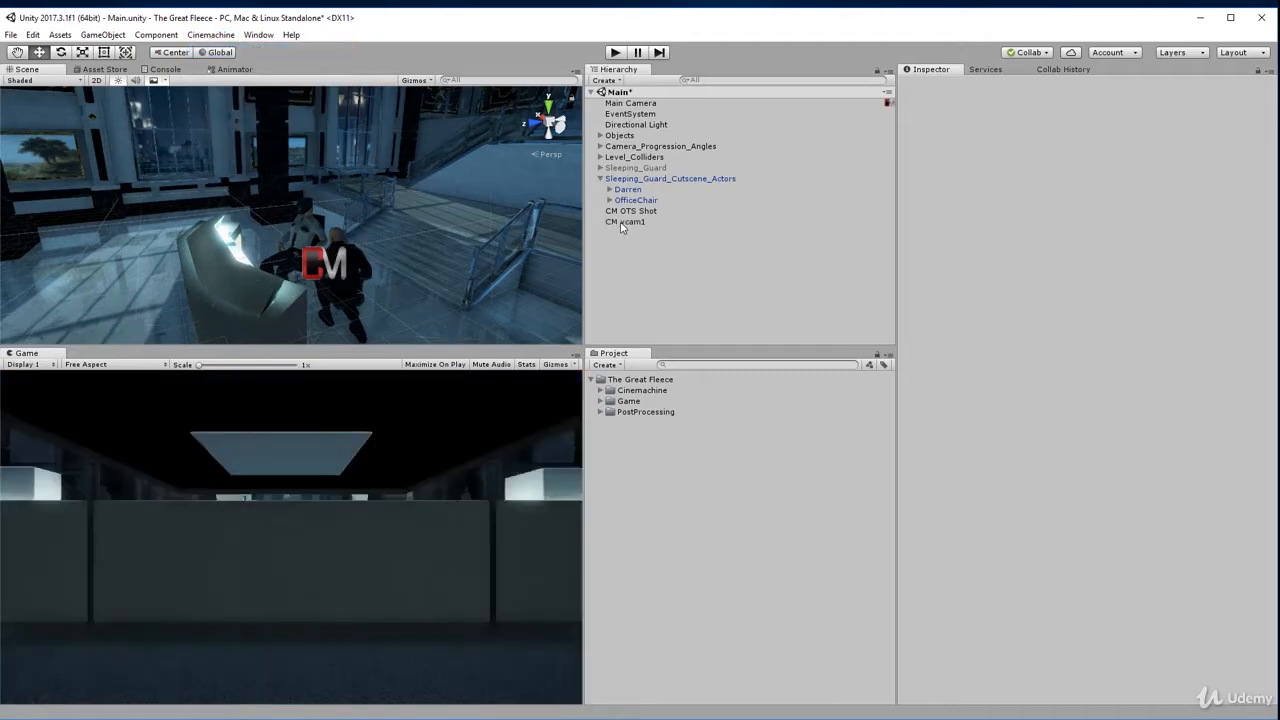
{"action": "left_click", "coordinate": [619, 224]}
{"action": "left_click_drag", "start_coordinate": [324, 219], "coordinate": [636, 572], "text": "alt"}
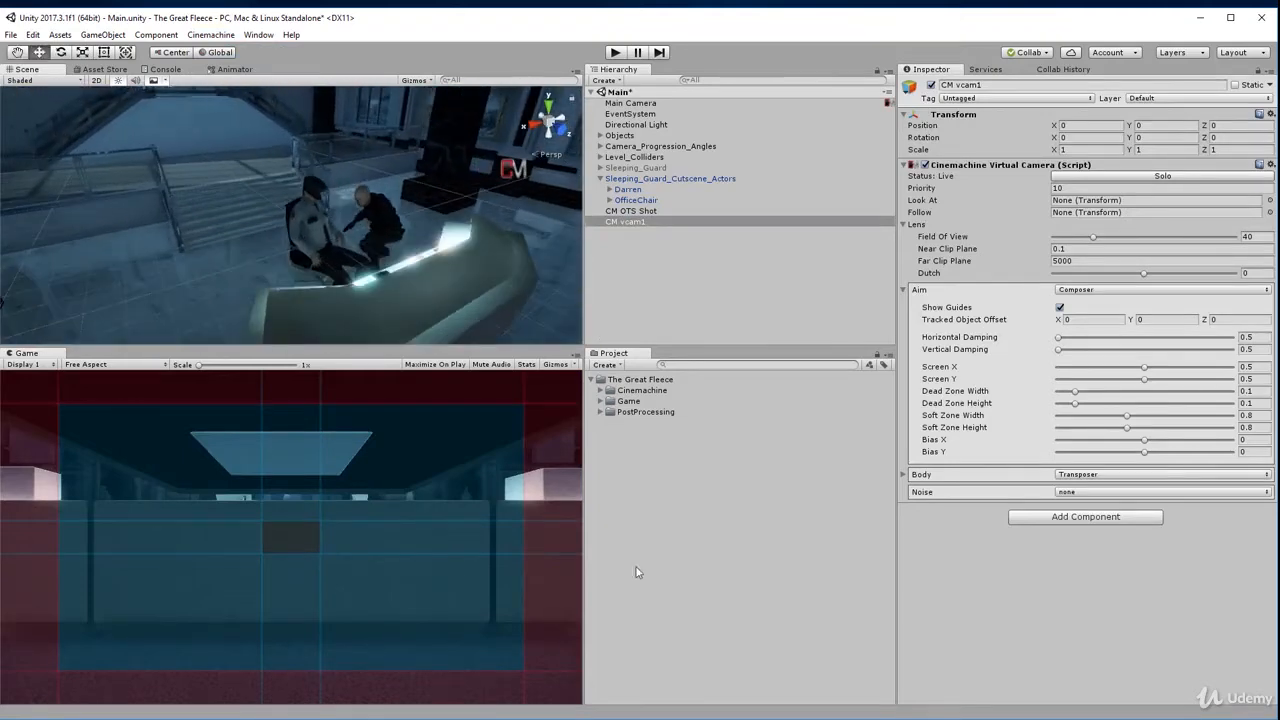
Review the second and third shots of the Get Key Card storyboard in Sleeping_Guard_Cutscene.pdf and close the document.
{"action": "mouse_move", "coordinate": [336, 716]}
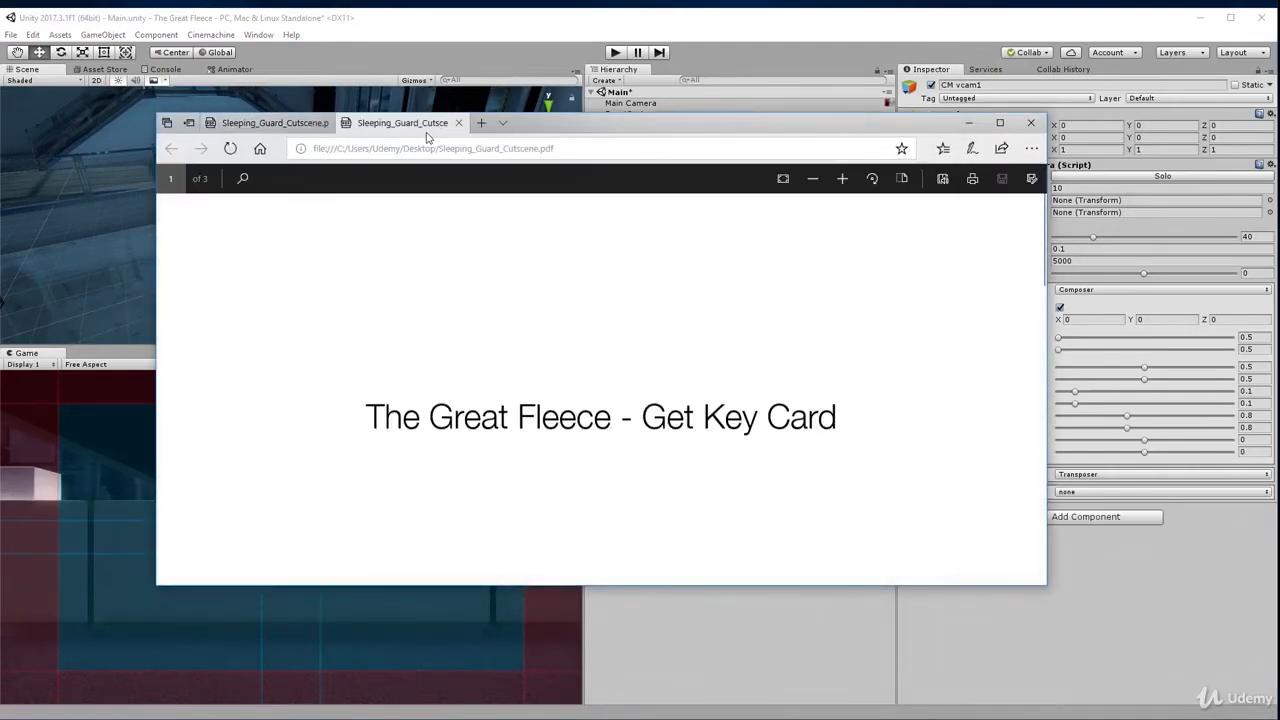
{"action": "scroll", "coordinate": [558, 418], "scroll_direction": "down", "scroll_amount": 10}
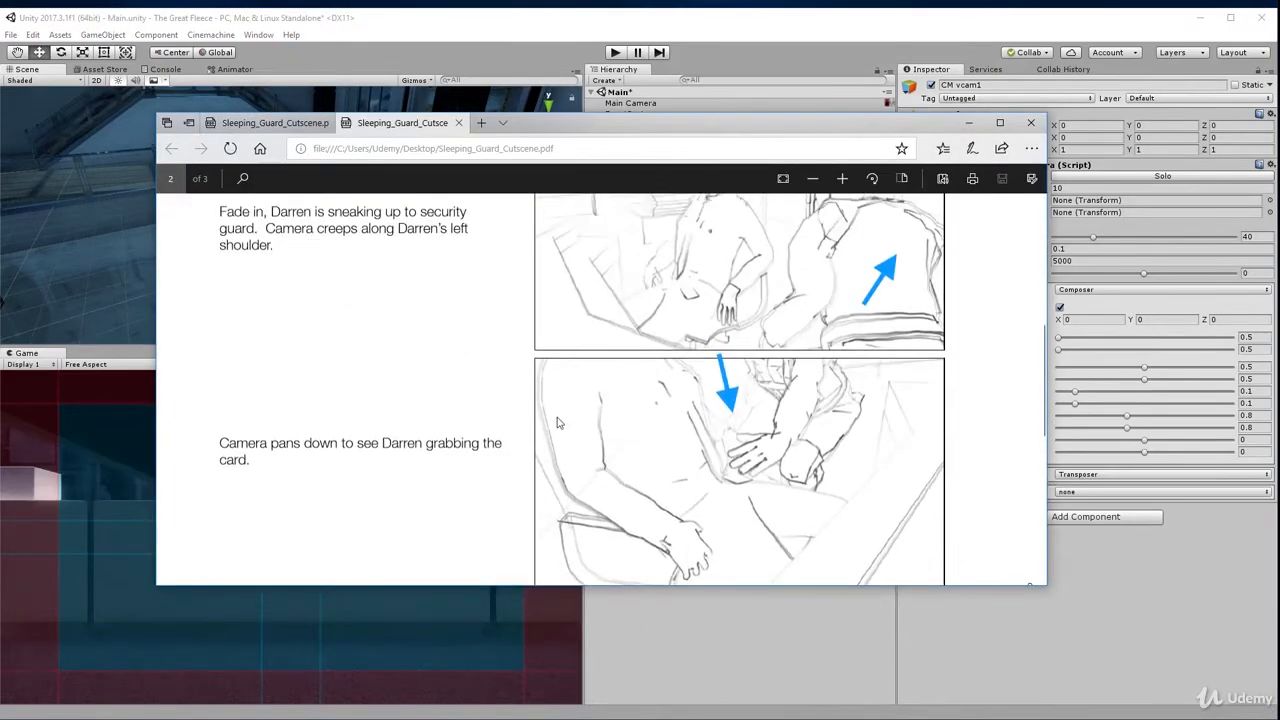
{"action": "scroll", "coordinate": [560, 422], "scroll_direction": "down", "scroll_amount": 3}
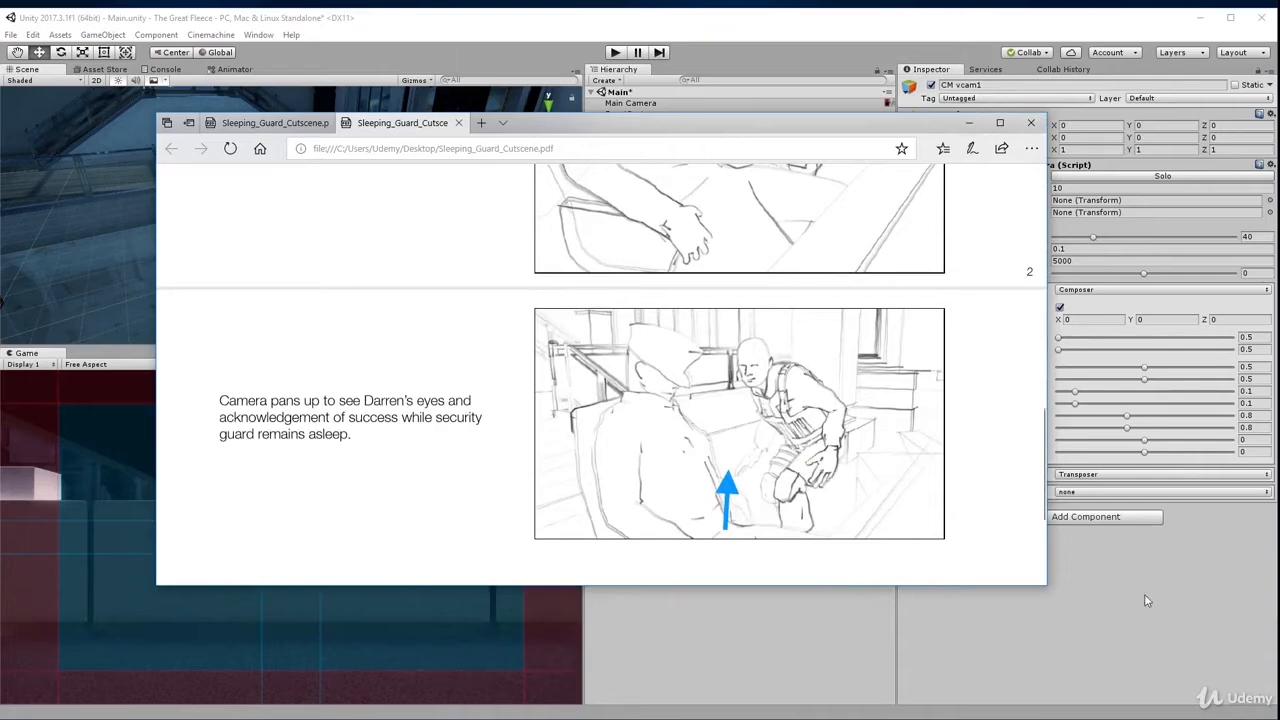
{"action": "left_click", "coordinate": [1030, 124]}
Align CM vcam1 with a scene view facing the guard and Darren, at about X 4.31, Y 3.30, Z -106.04.
{"action": "right_click_drag", "start_coordinate": [345, 203], "coordinate": [425, 284]}
{"action": "left_click", "coordinate": [625, 222]}
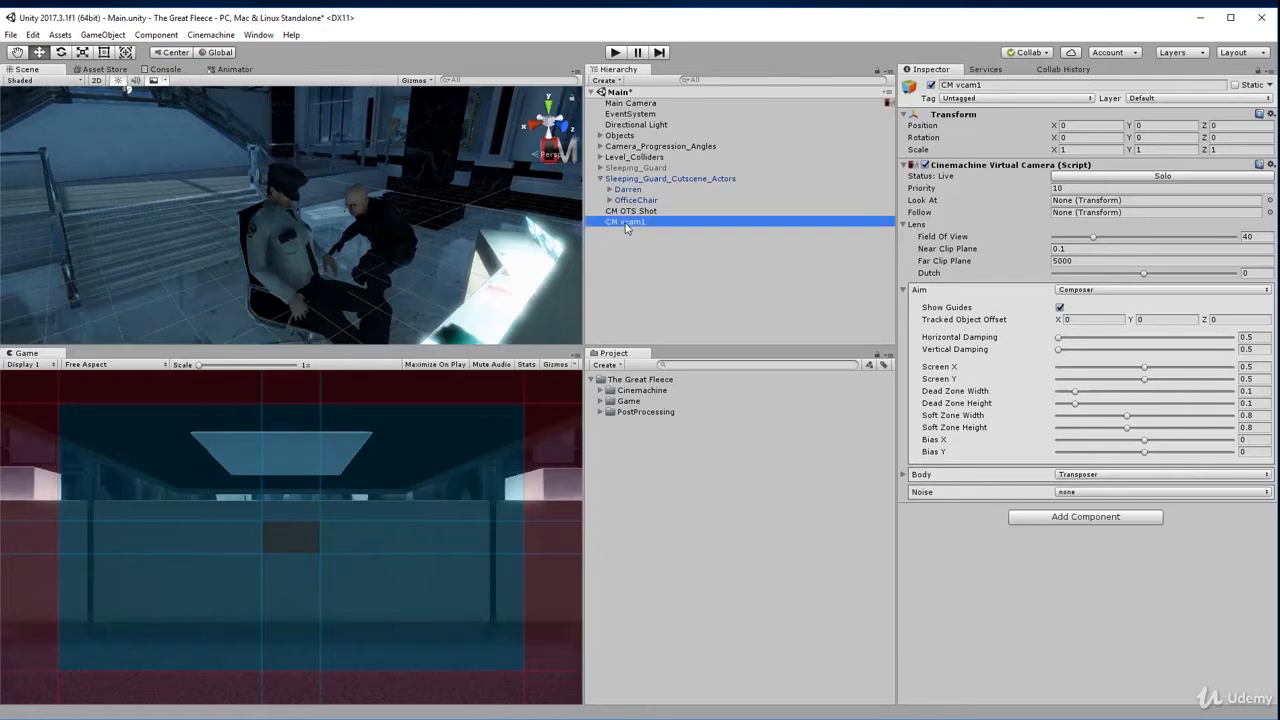
{"action": "key", "text": "ctrl+shift+f"}
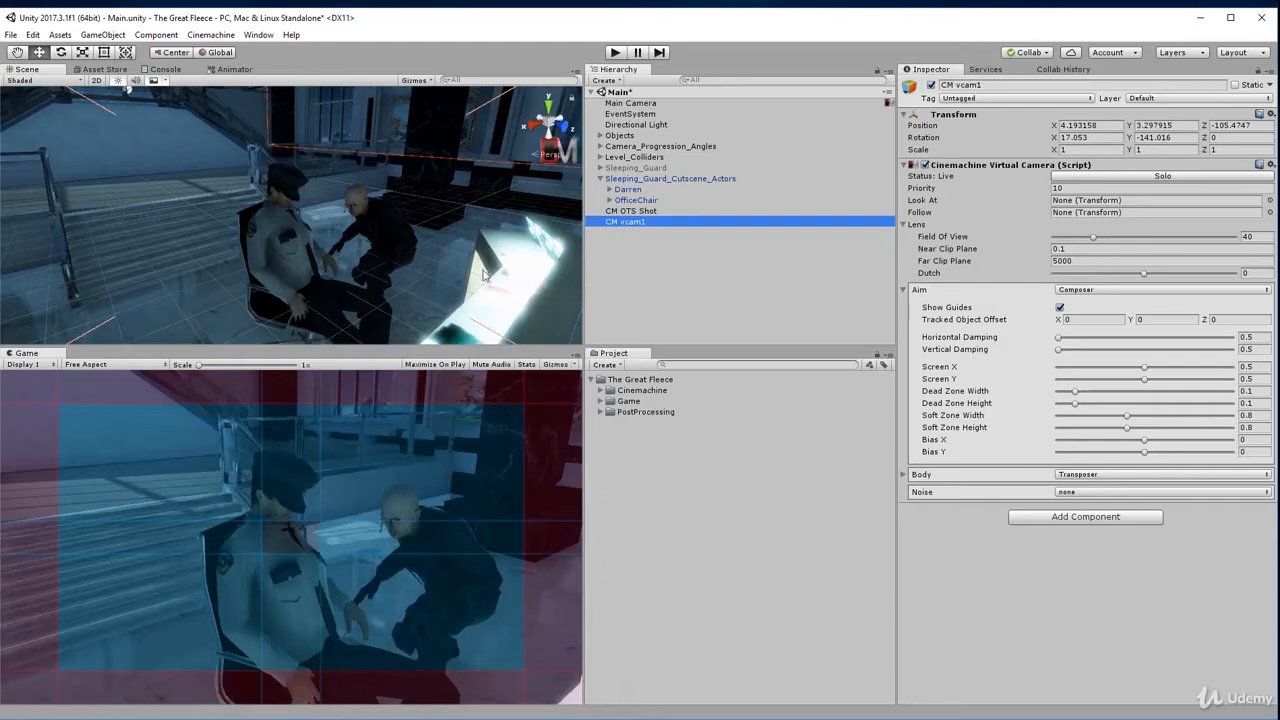
{"action": "right_click_drag", "start_coordinate": [323, 266], "coordinate": [341, 274]}
{"action": "scroll", "coordinate": [337, 273], "scroll_direction": "up", "scroll_amount": 3}
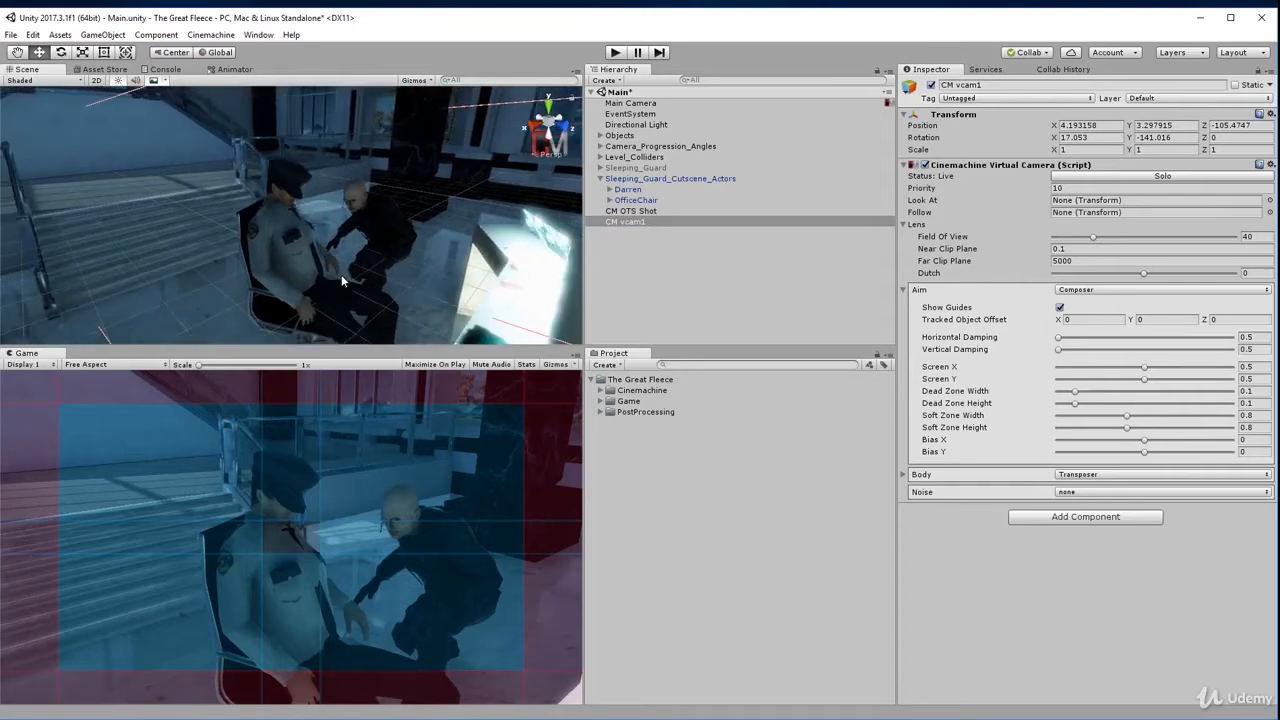
{"action": "key", "text": "ctrl+shift+f"}
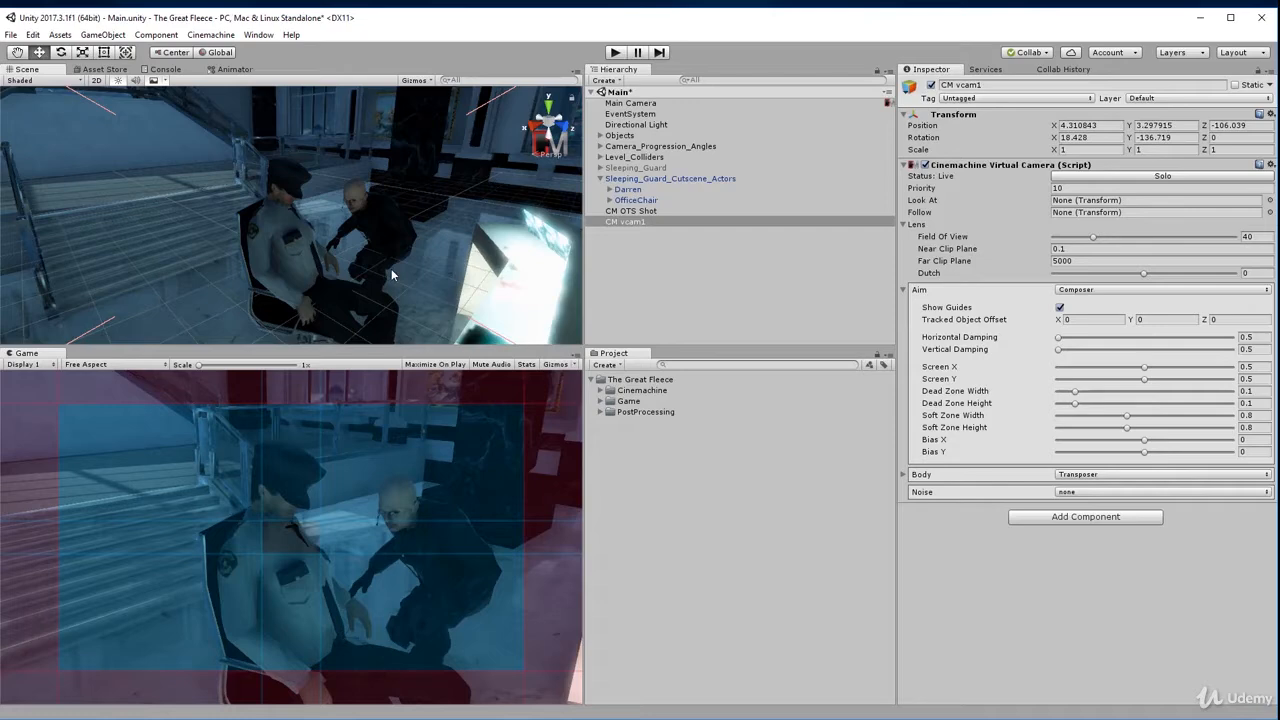
Rename the CM vcam1 camera as CM Mid Shot.
{"action": "left_click", "coordinate": [651, 222]}
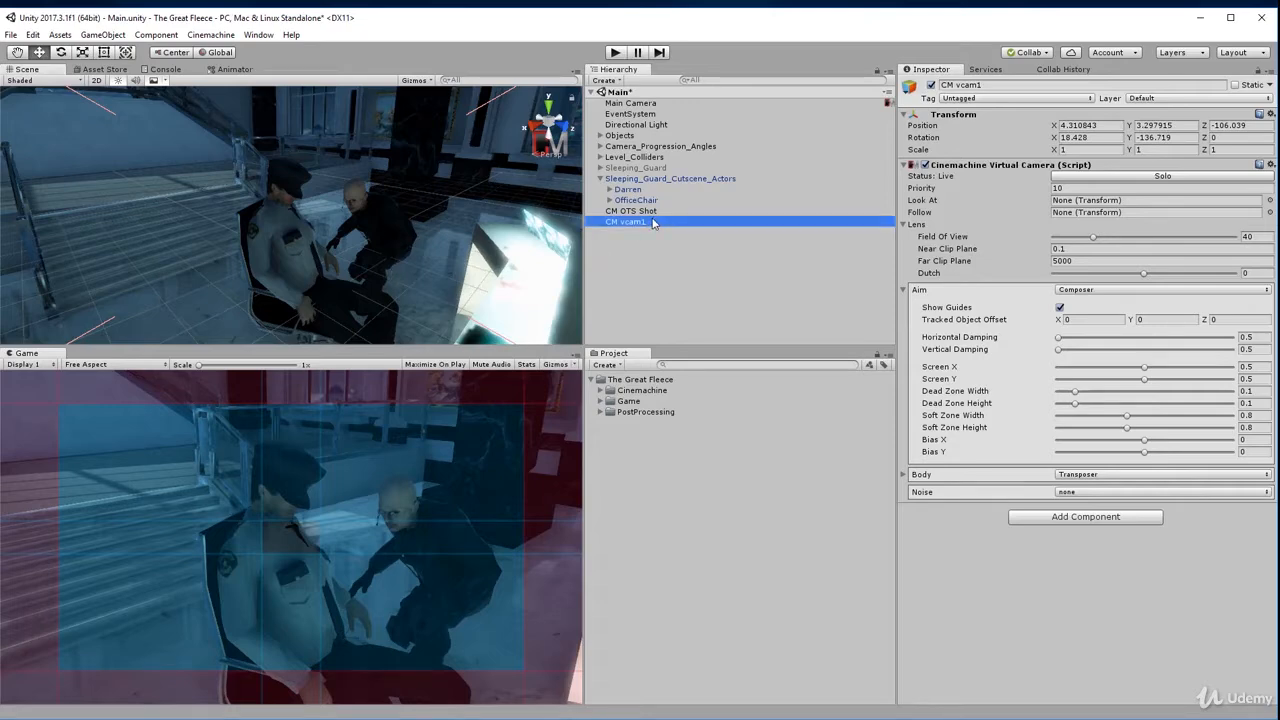
{"action": "left_click", "coordinate": [655, 223]}
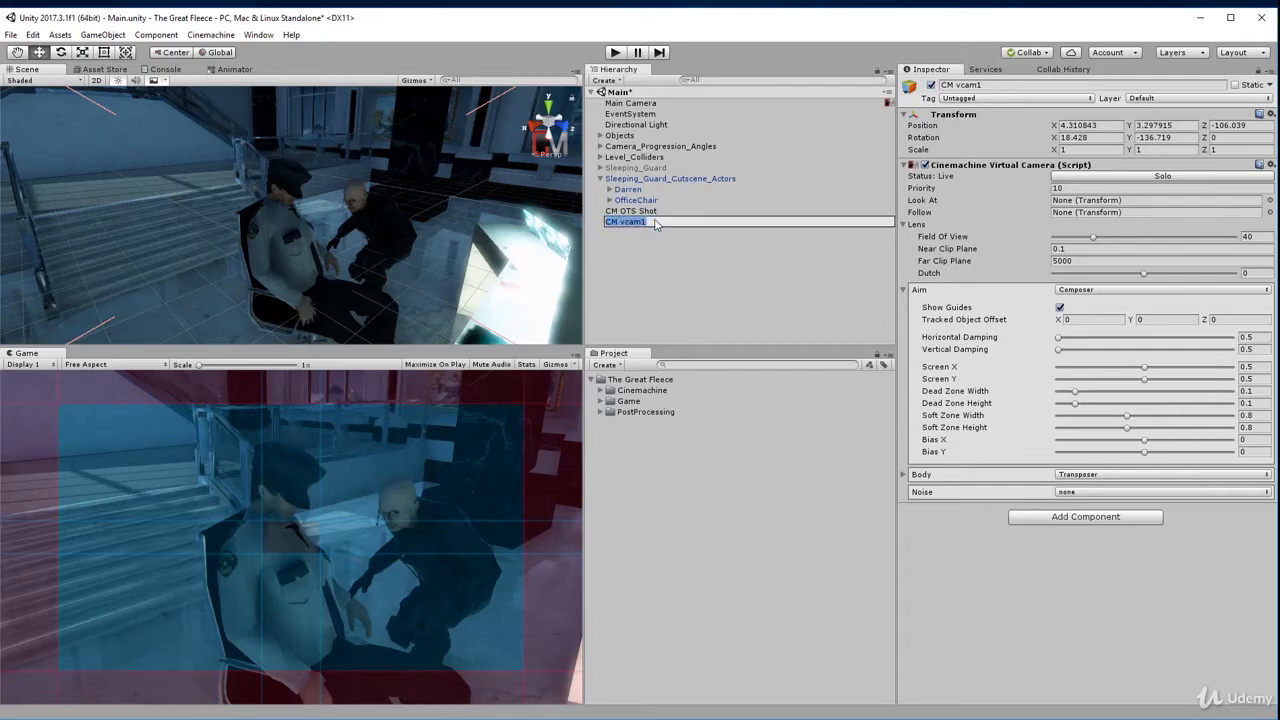
{"action": "left_click", "coordinate": [657, 225]}
{"action": "key", "text": "BackSpace"}
{"action": "key", "text": "BackSpace"}
{"action": "key", "text": "BackSpace"}
{"action": "key", "text": "BackSpace"}
{"action": "key", "text": "BackSpace"}
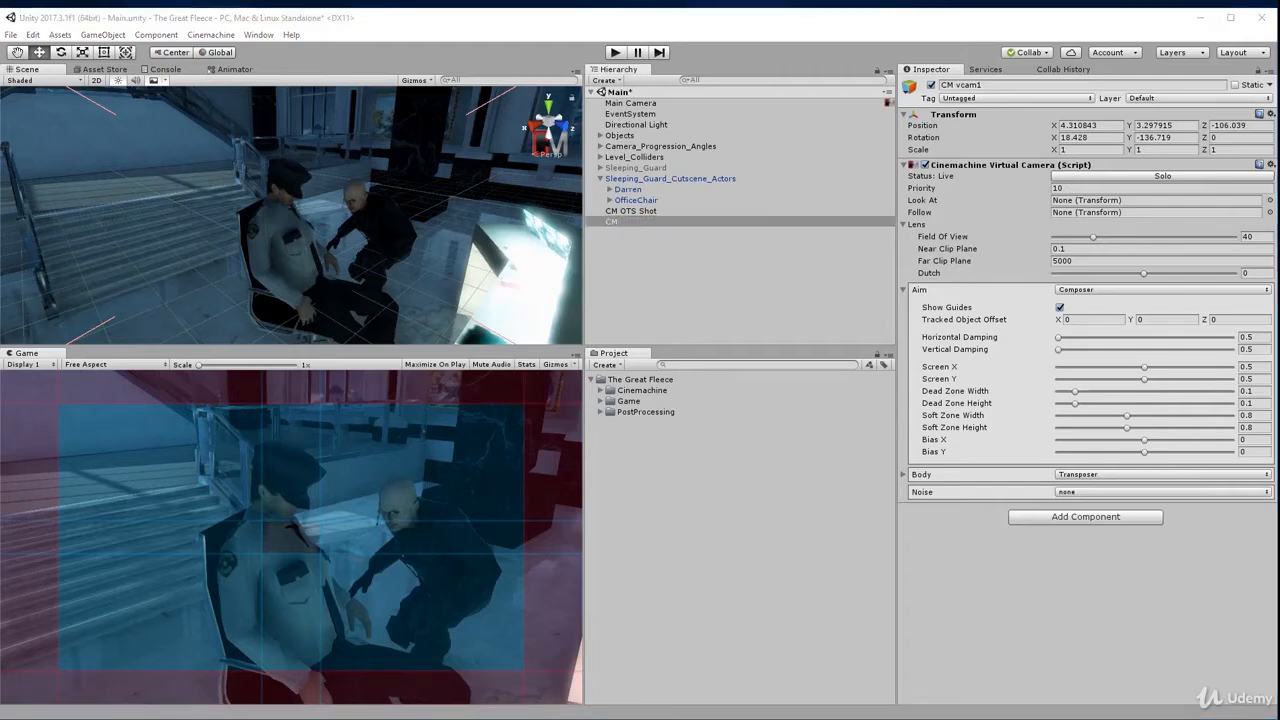
{"action": "left_click", "coordinate": [645, 222]}
{"action": "left_click", "coordinate": [646, 222]}
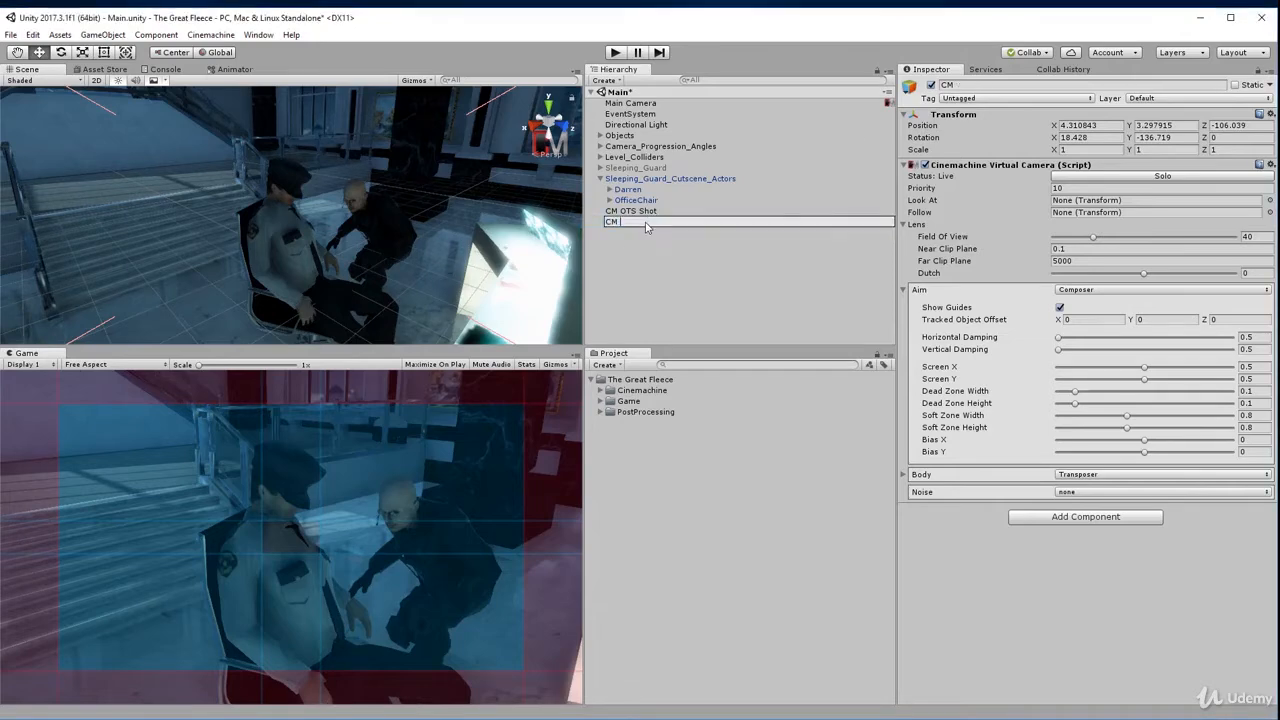
{"action": "type", "text": "Mid Shot"}
{"action": "key", "text": "Return"}
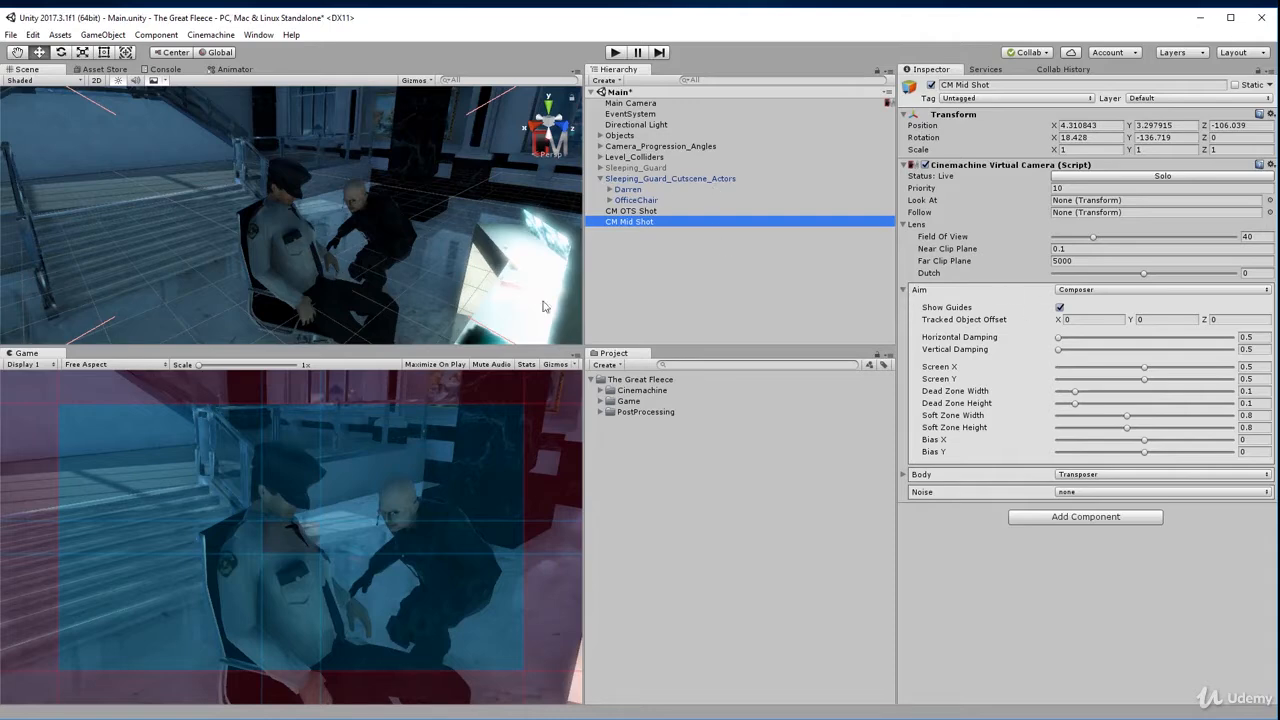
Move CM Mid Shot along the Z axis to -104.93 and lower it to Y 2.412.
{"action": "scroll", "coordinate": [347, 249], "scroll_direction": "down", "scroll_amount": 3}
{"action": "left_click_drag", "start_coordinate": [360, 243], "coordinate": [311, 228], "text": "alt"}
{"action": "scroll", "coordinate": [335, 276], "scroll_direction": "up", "scroll_amount": 3}
{"action": "scroll", "coordinate": [320, 242], "scroll_direction": "down", "scroll_amount": 3}
{"action": "scroll", "coordinate": [311, 228], "scroll_direction": "up", "scroll_amount": 2}
{"action": "scroll", "coordinate": [311, 226], "scroll_direction": "down", "scroll_amount": 2}
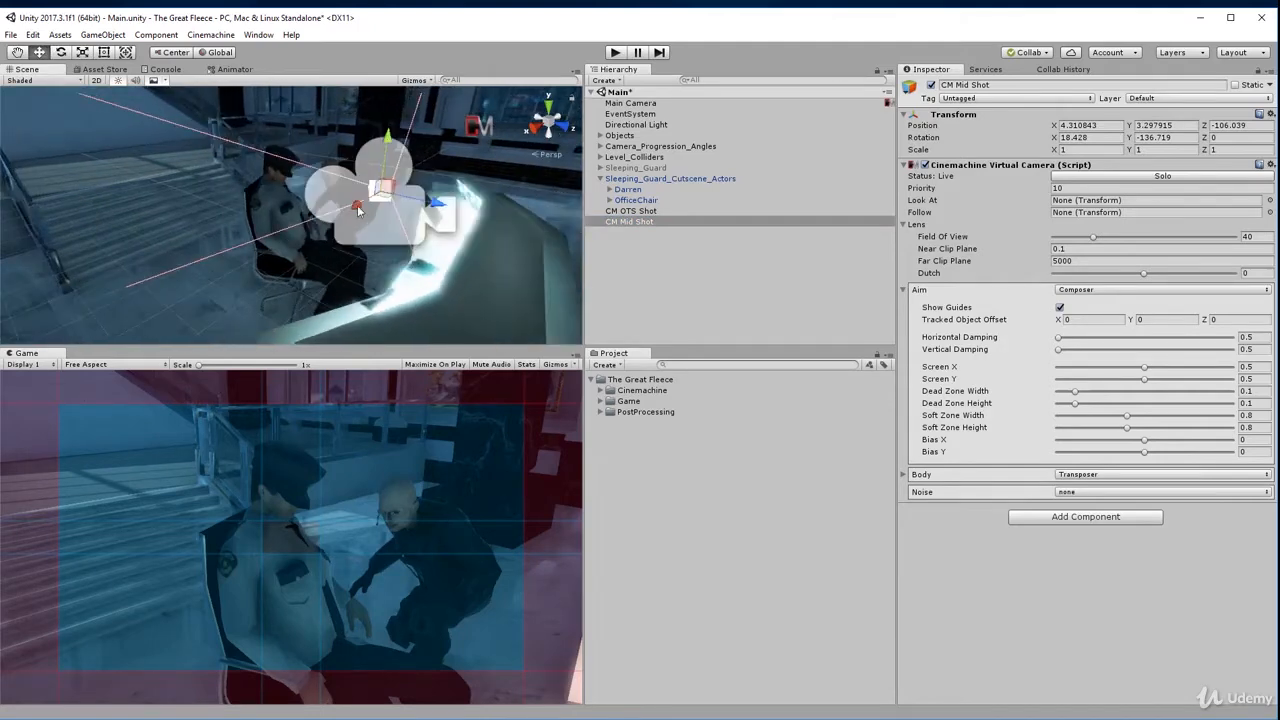
{"action": "left_click_drag", "start_coordinate": [438, 210], "coordinate": [577, 267]}
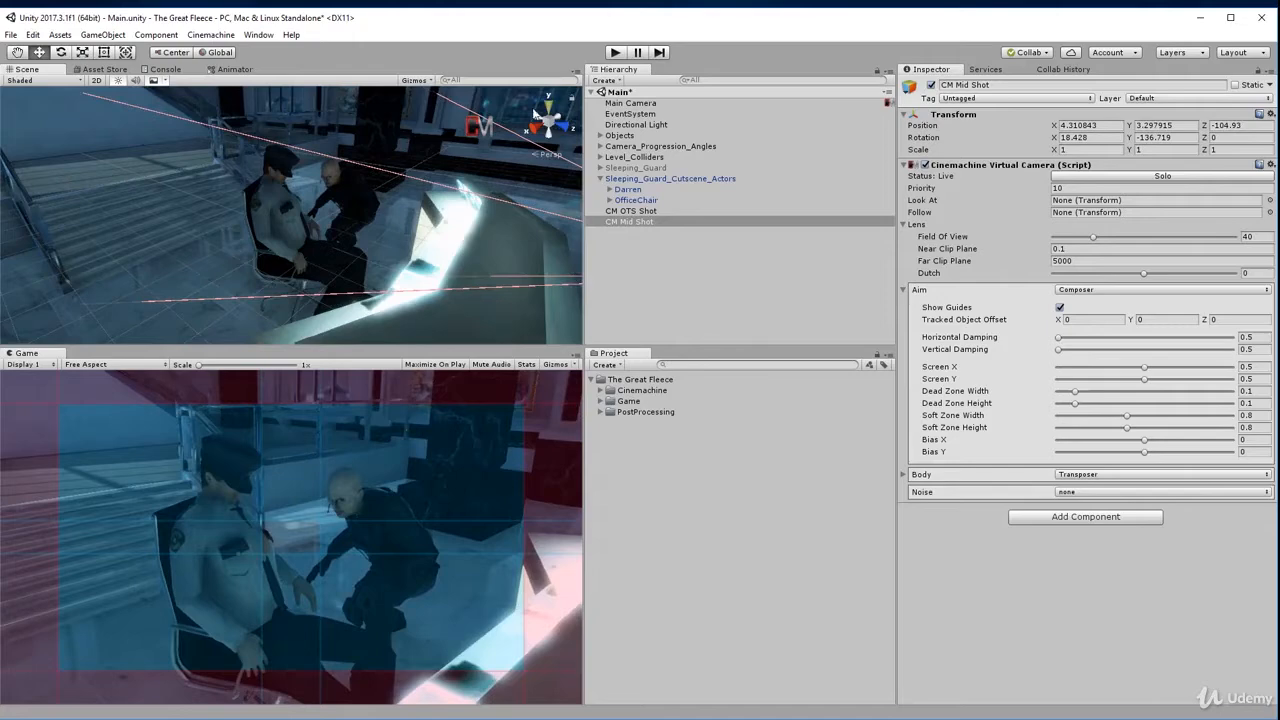
{"action": "scroll", "coordinate": [402, 204], "scroll_direction": "down", "scroll_amount": 3}
{"action": "left_click_drag", "start_coordinate": [445, 184], "coordinate": [429, 254]}
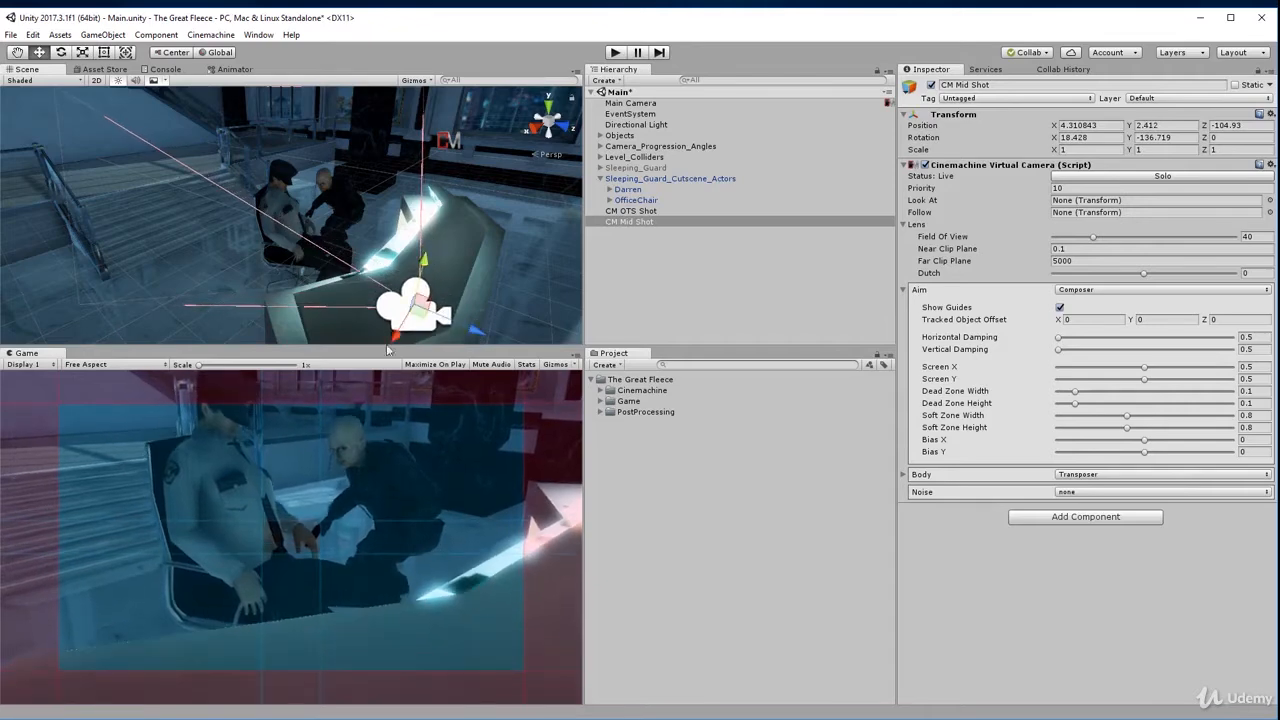
Fine-tune CM Mid Shot's framing of the guard and Darren by moving it to Z -105.305 and Y 2.308.
{"action": "scroll", "coordinate": [356, 239], "scroll_direction": "up", "scroll_amount": 2}
{"action": "scroll", "coordinate": [358, 245], "scroll_direction": "up", "scroll_amount": 2}
{"action": "scroll", "coordinate": [345, 241], "scroll_direction": "down", "scroll_amount": 1}
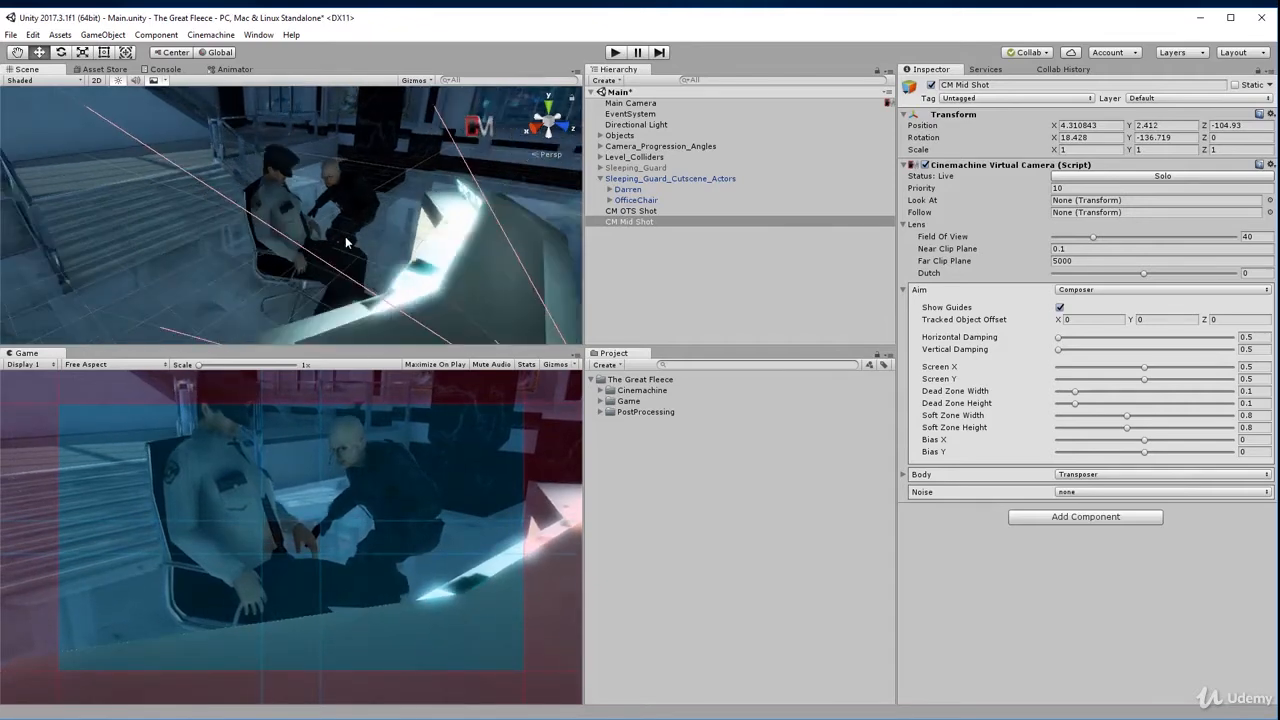
{"action": "middle_click_drag", "start_coordinate": [345, 241], "coordinate": [302, 230]}
{"action": "scroll", "coordinate": [297, 228], "scroll_direction": "down", "scroll_amount": 3}
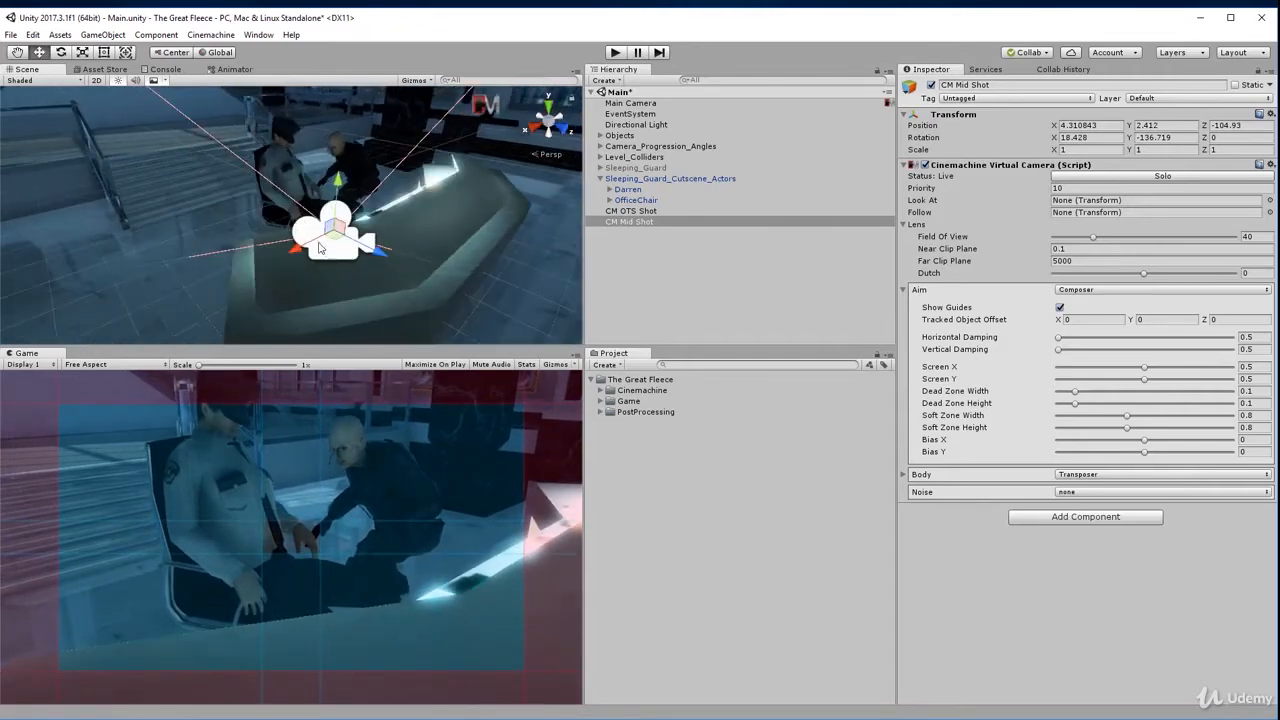
{"action": "left_click_drag", "start_coordinate": [370, 252], "coordinate": [352, 250]}
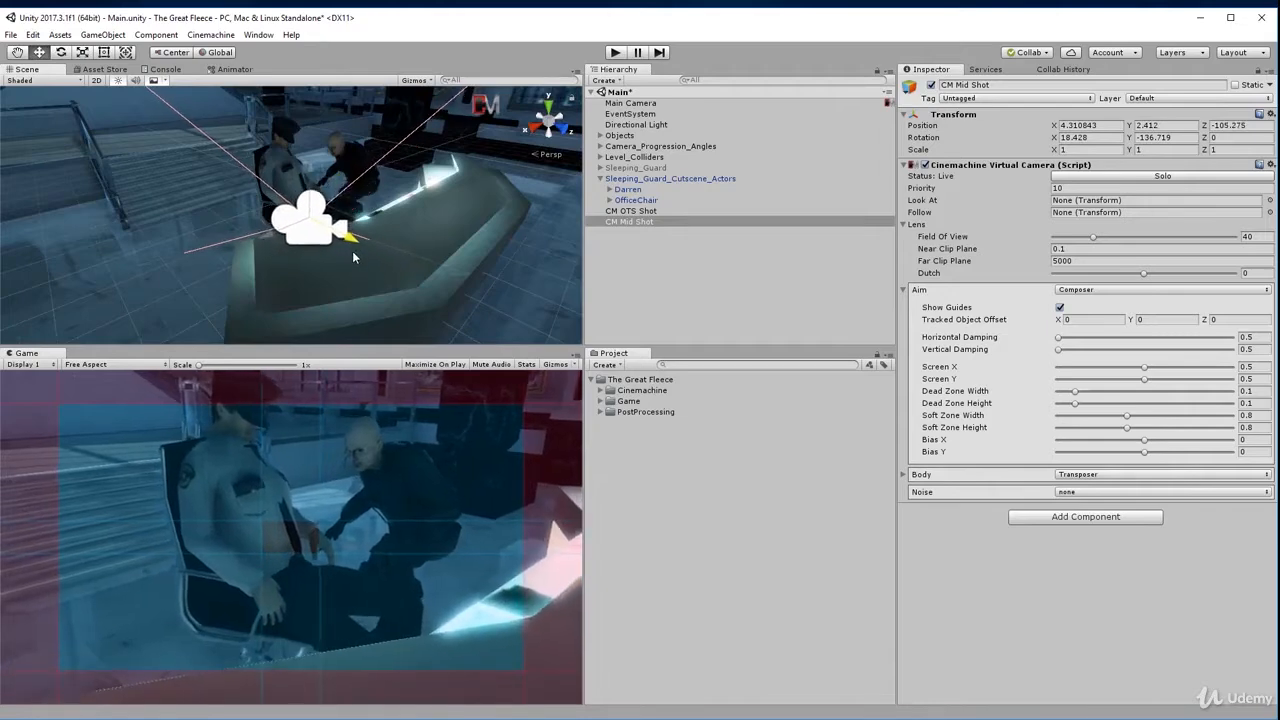
{"action": "left_click_drag", "start_coordinate": [312, 177], "coordinate": [312, 178]}
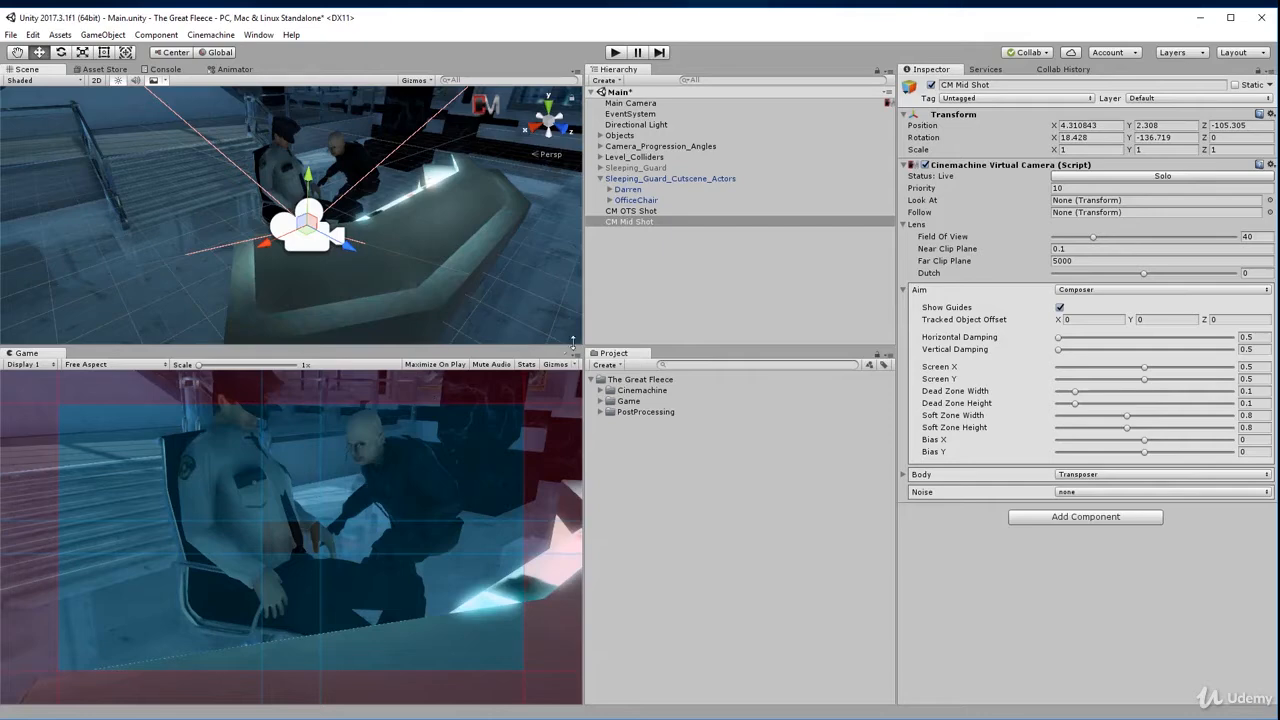
Compare the framings of CM OTS Shot and CM Mid Shot, previewing CM OTS Shot in the game view with Solo.
{"action": "left_click", "coordinate": [636, 212]}
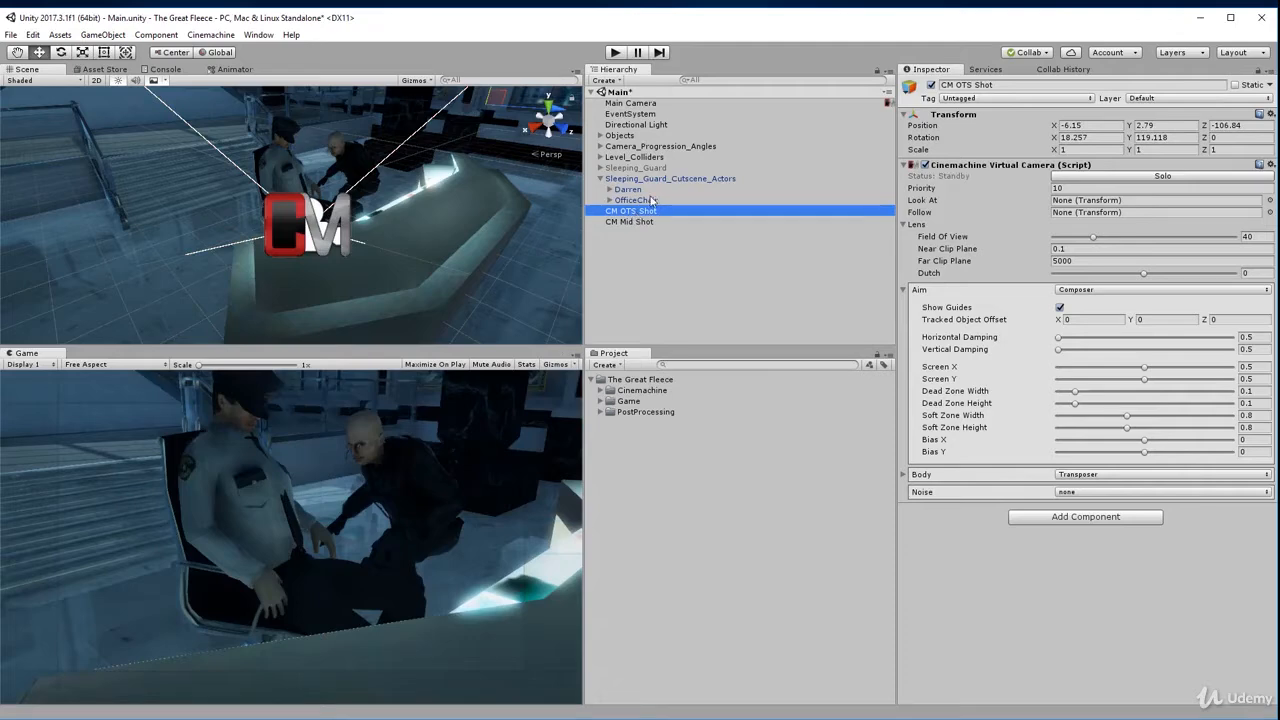
{"action": "left_click", "coordinate": [639, 222]}
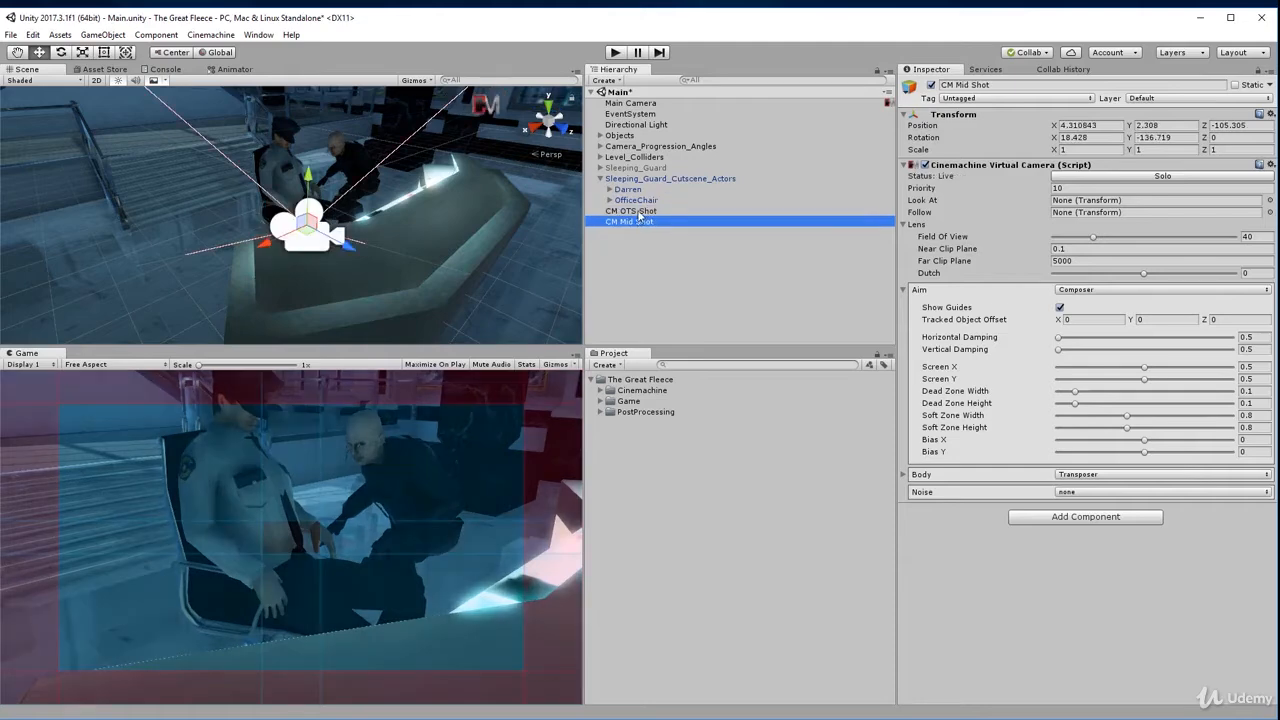
{"action": "left_click", "coordinate": [638, 213]}
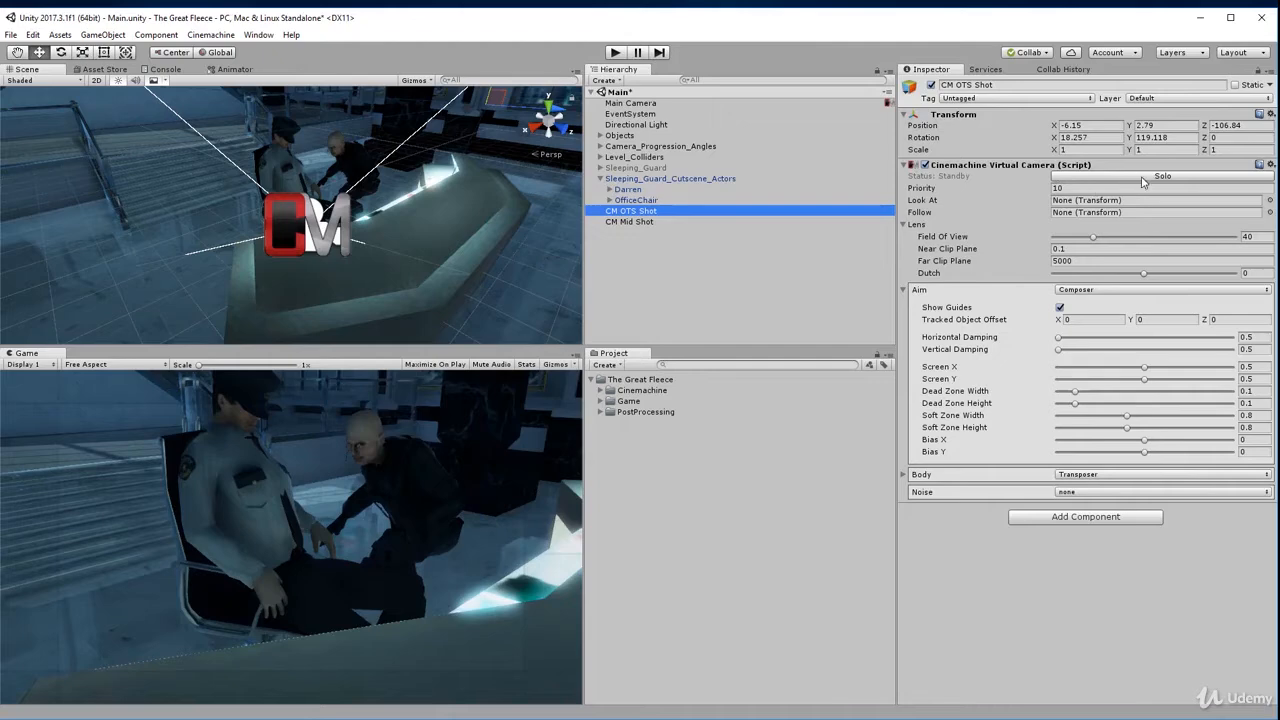
{"action": "left_click", "coordinate": [1145, 180]}
{"action": "left_click", "coordinate": [790, 292]}
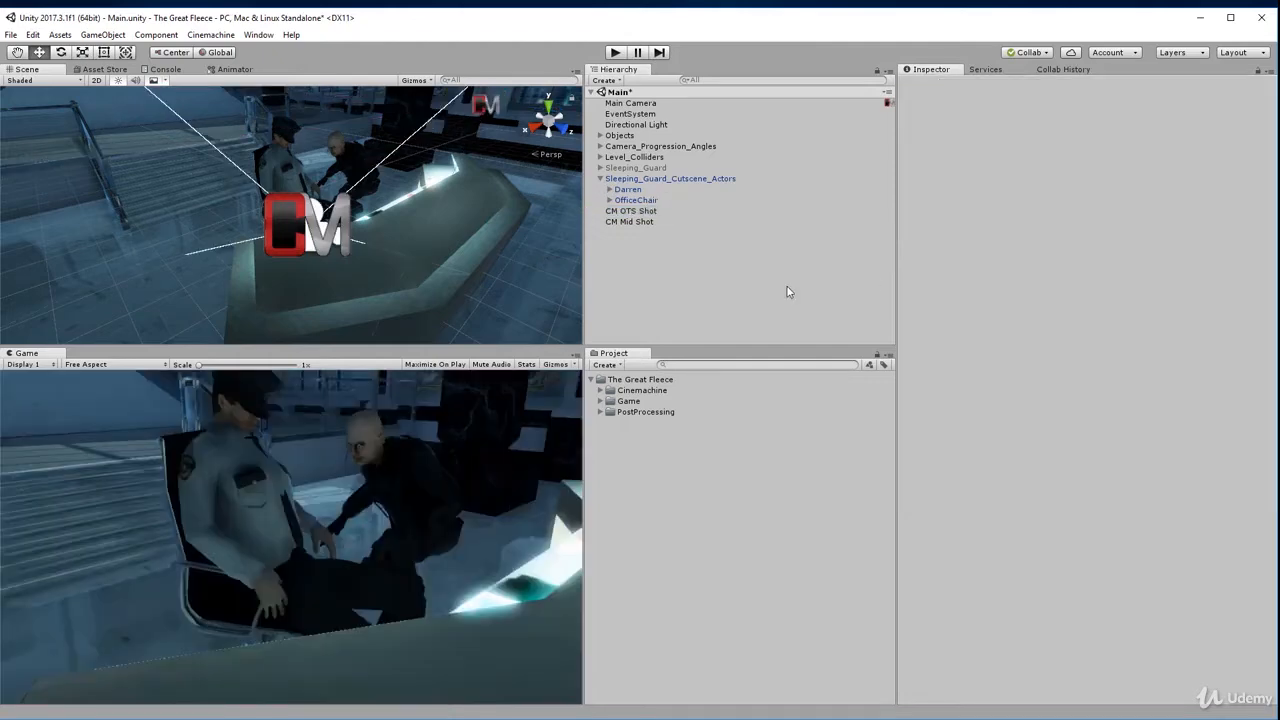
{"action": "left_click", "coordinate": [659, 212]}
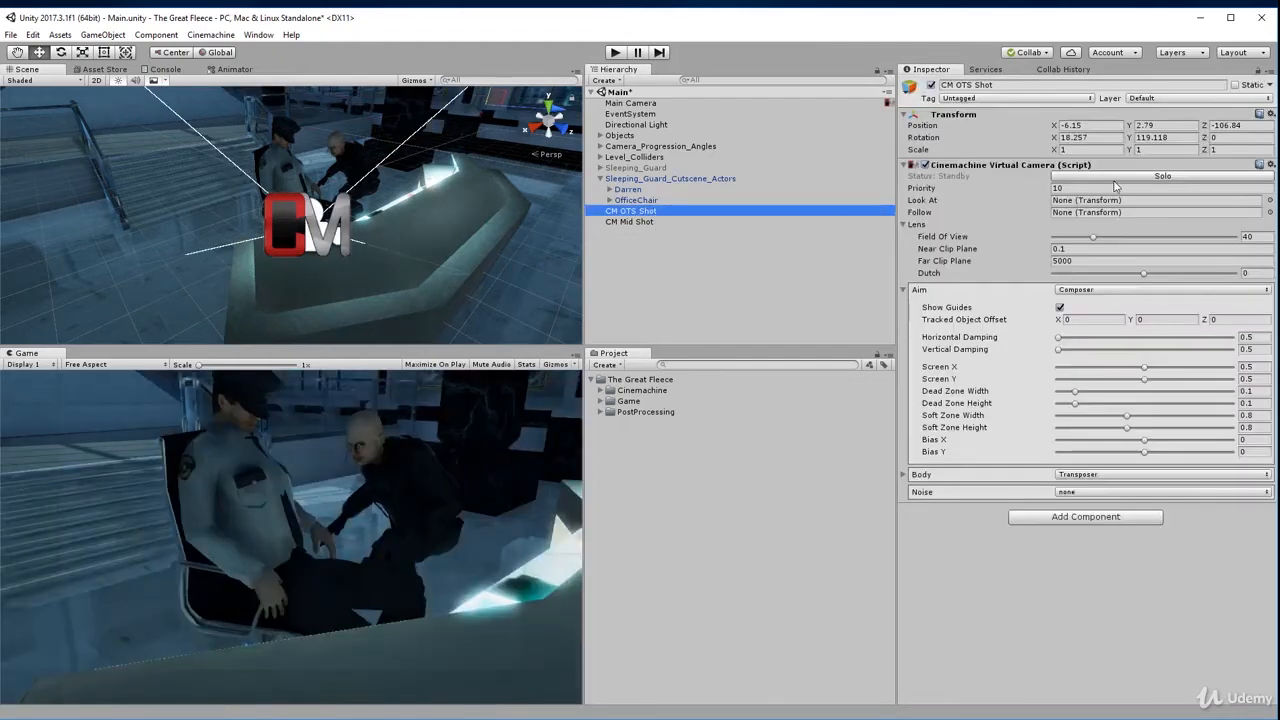
{"action": "left_click", "coordinate": [1117, 177]}
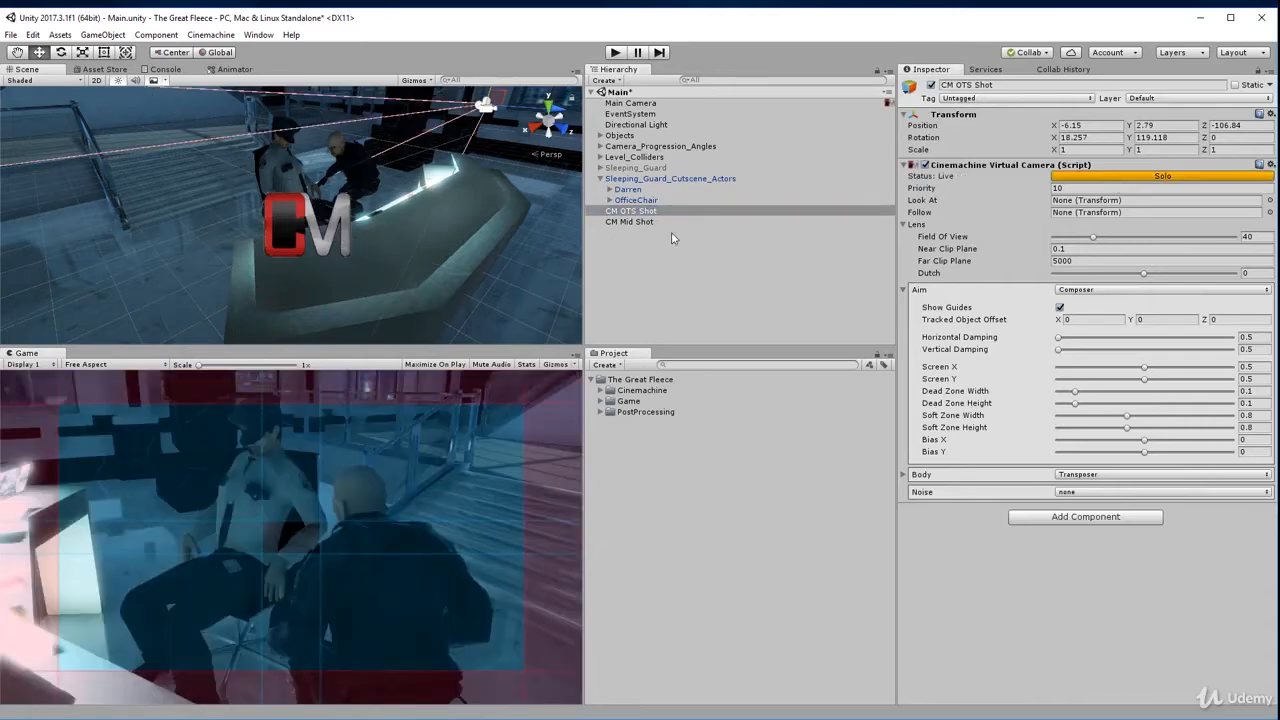
{"action": "left_click", "coordinate": [652, 283]}
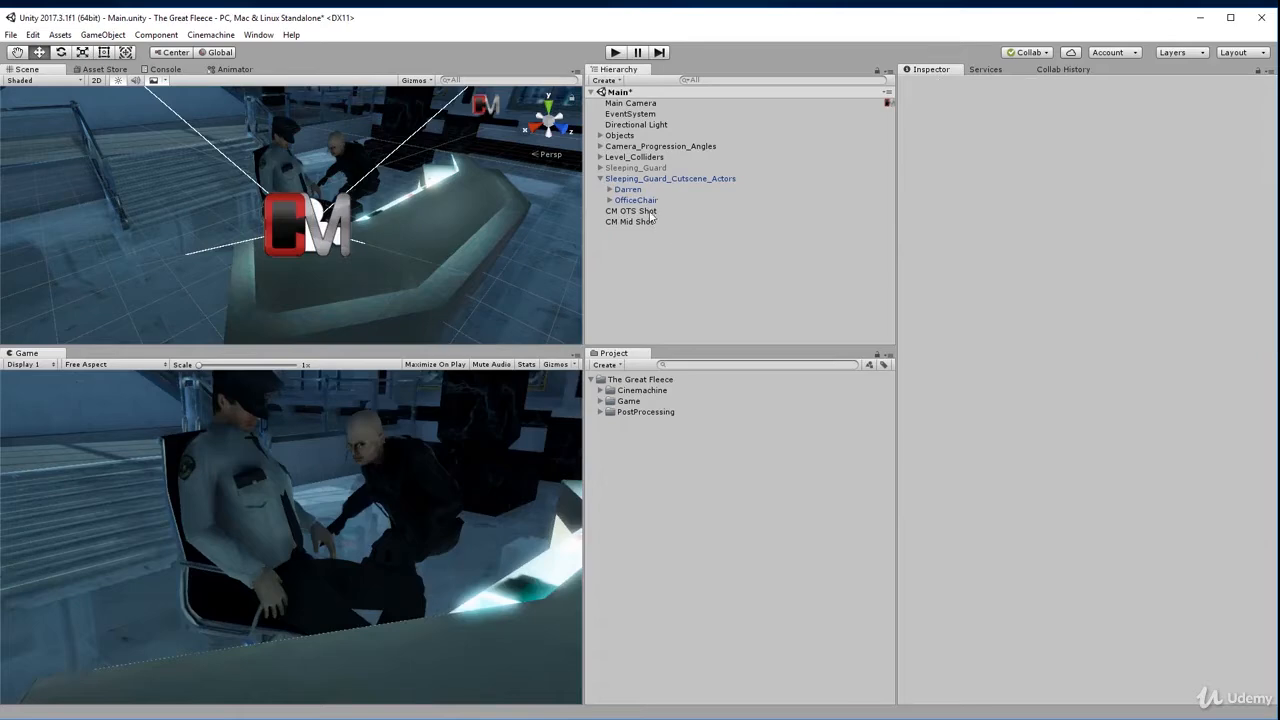
{"action": "left_click", "coordinate": [652, 211]}
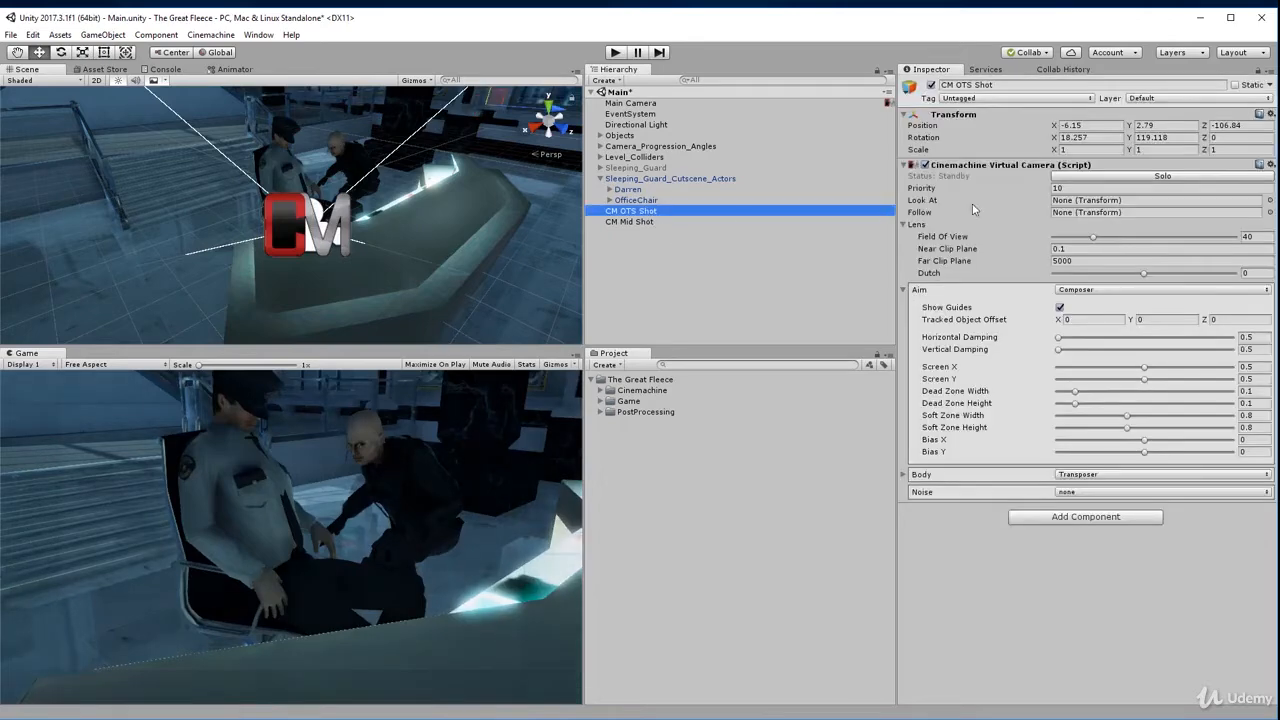
Set the priority of CM OTS Shot to 11, and preview CM Mid Shot in the game view with Solo.
{"action": "left_click", "coordinate": [624, 222]}
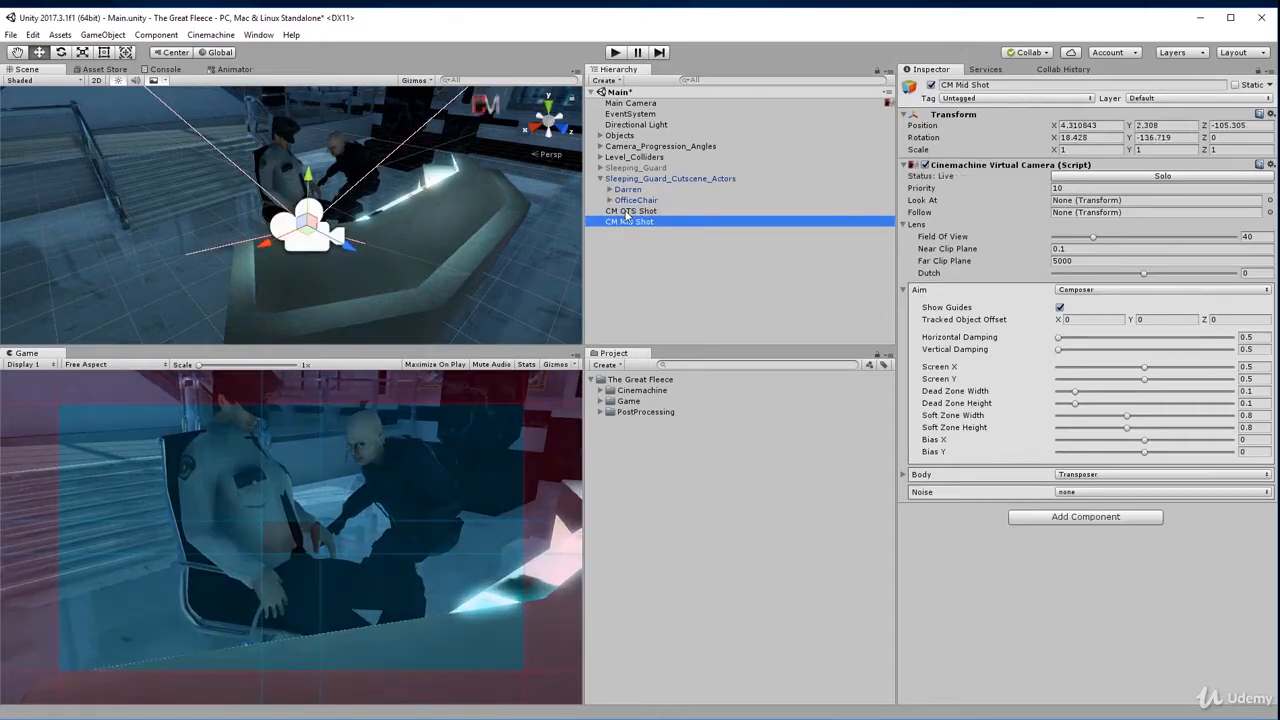
{"action": "left_click", "coordinate": [627, 212]}
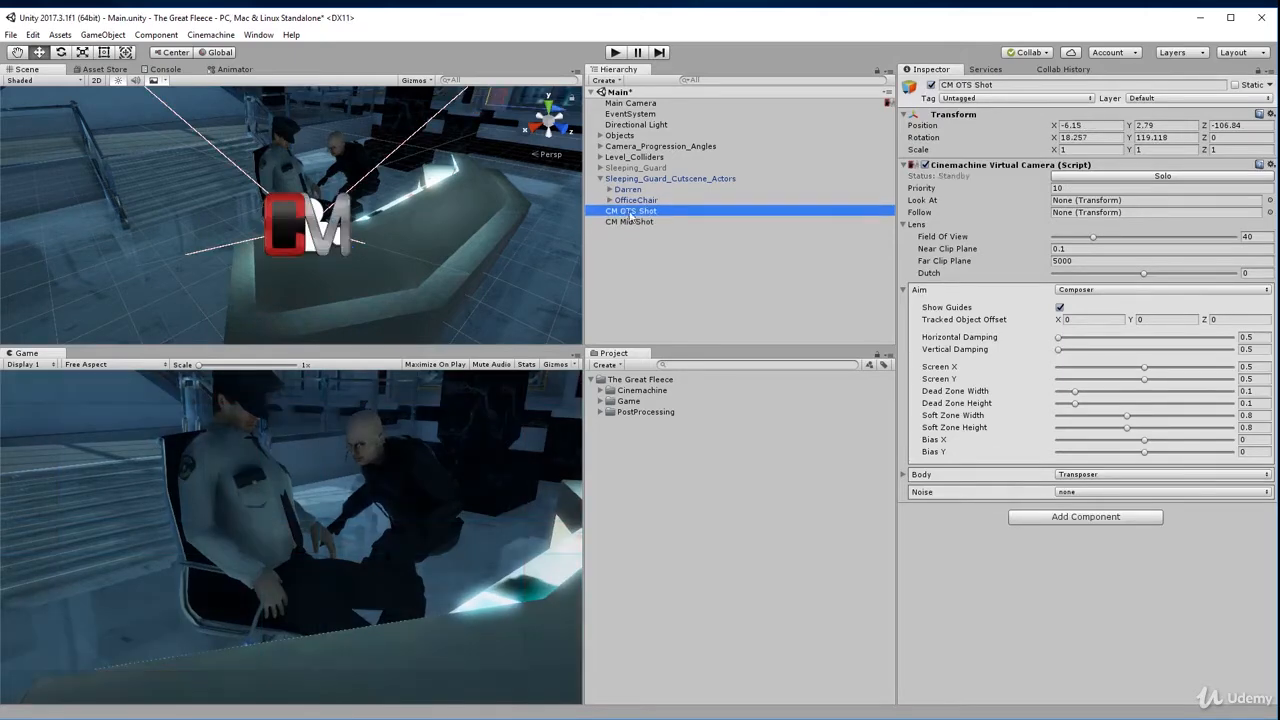
{"action": "left_click", "coordinate": [1066, 189]}
{"action": "type", "text": "11"}
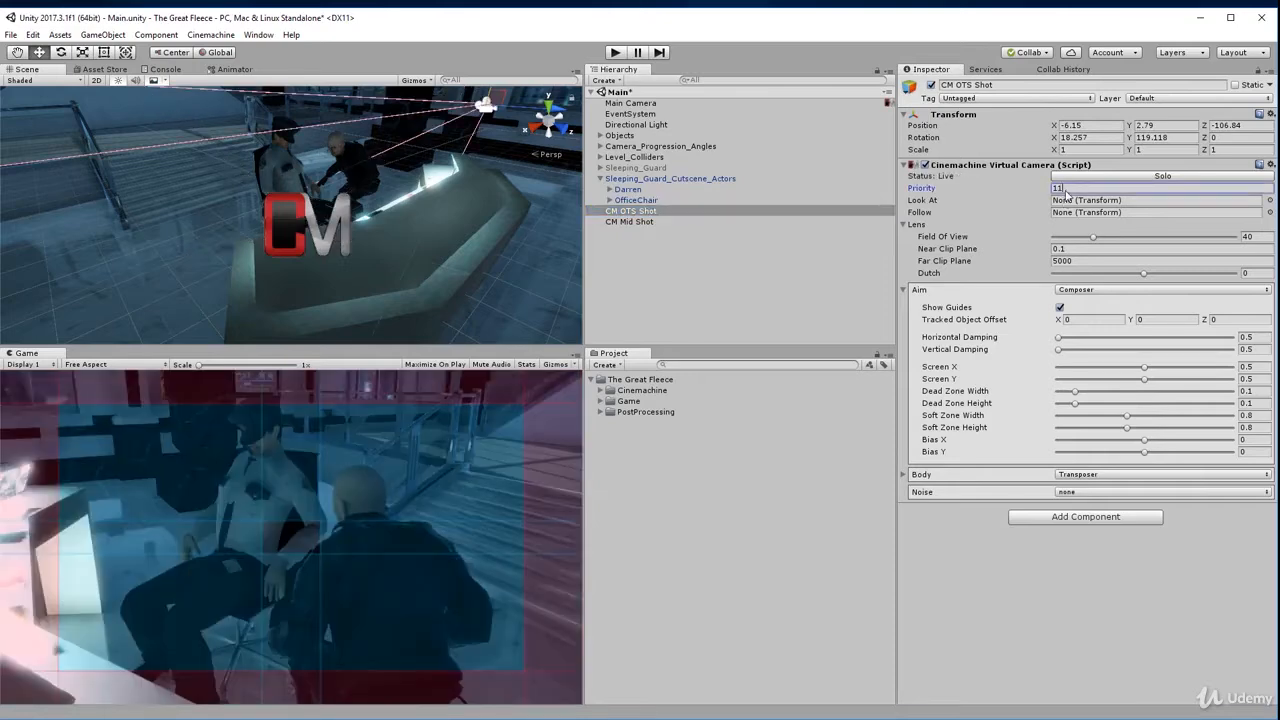
{"action": "left_click", "coordinate": [740, 277]}
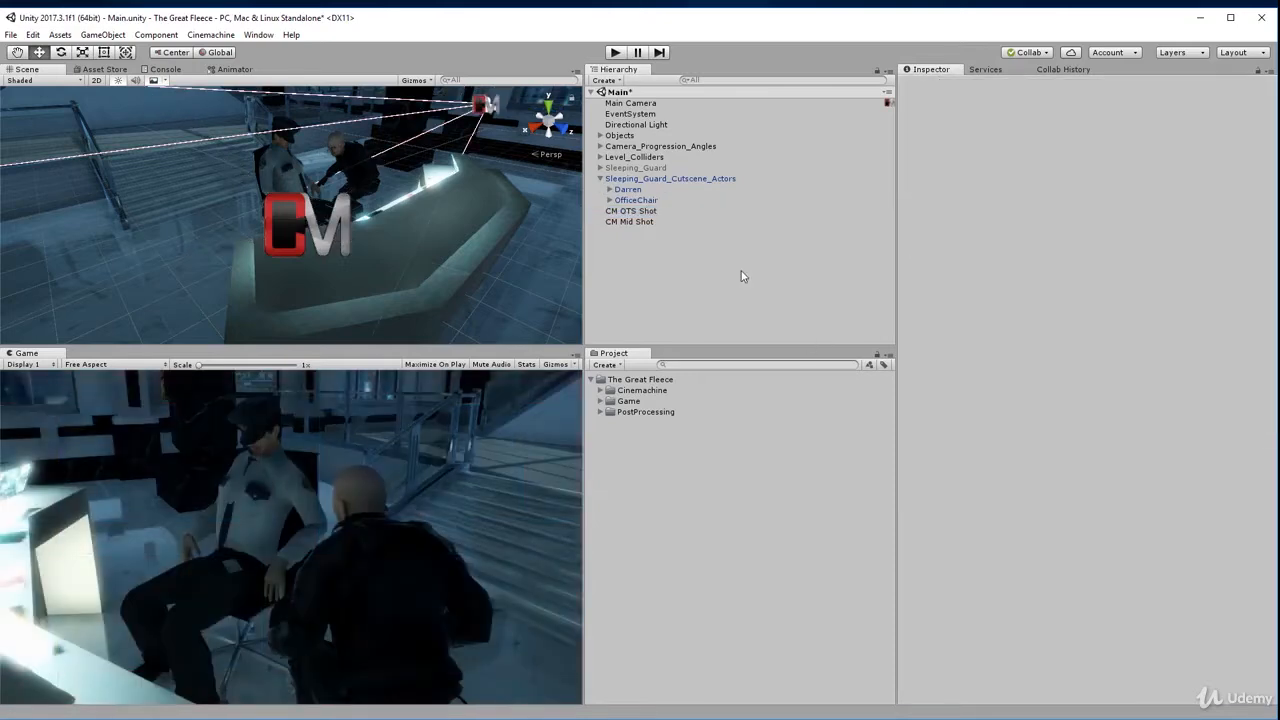
{"action": "left_click", "coordinate": [640, 222]}
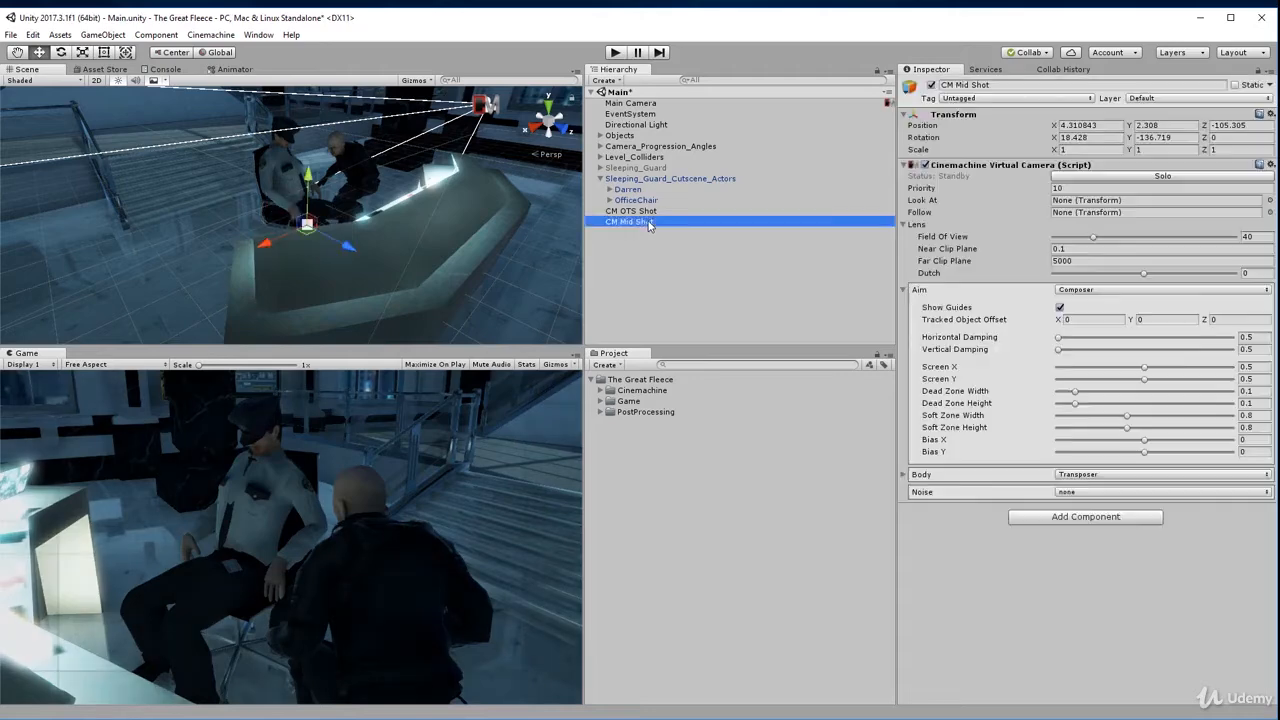
{"action": "left_click", "coordinate": [1120, 183]}
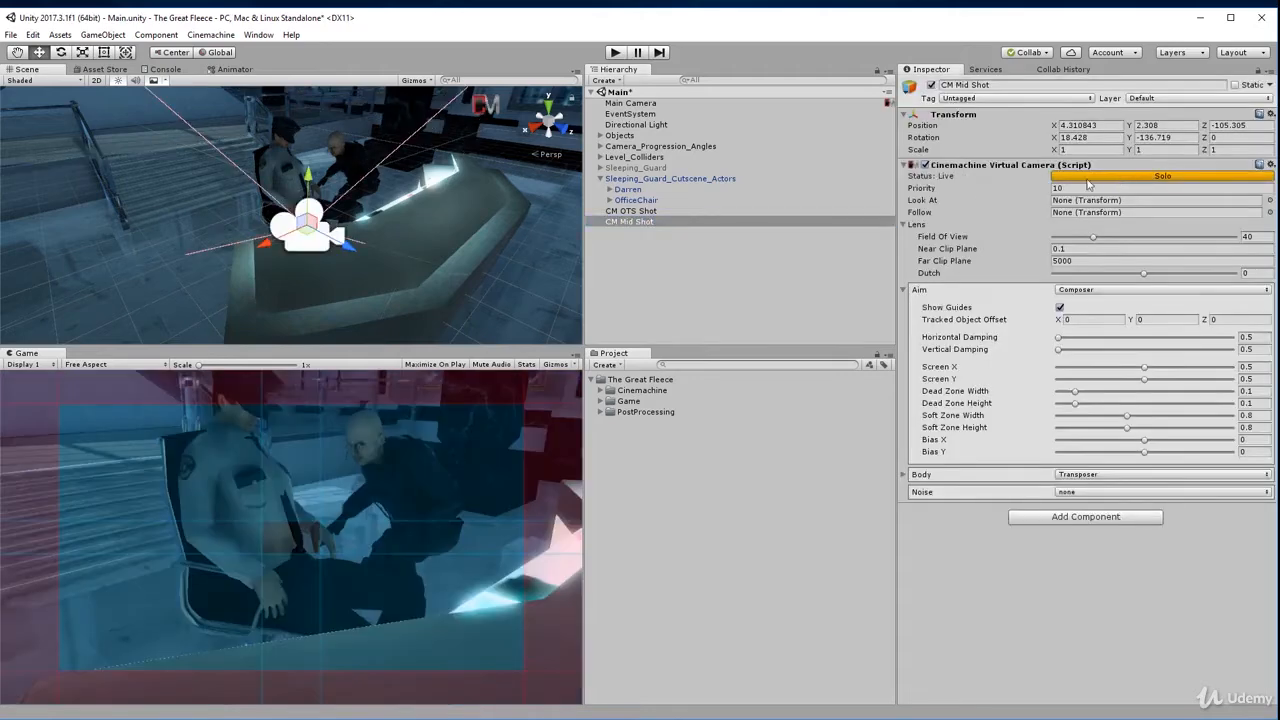
Set the priority of CM OTS Shot back to 10.
{"action": "left_click", "coordinate": [632, 212]}
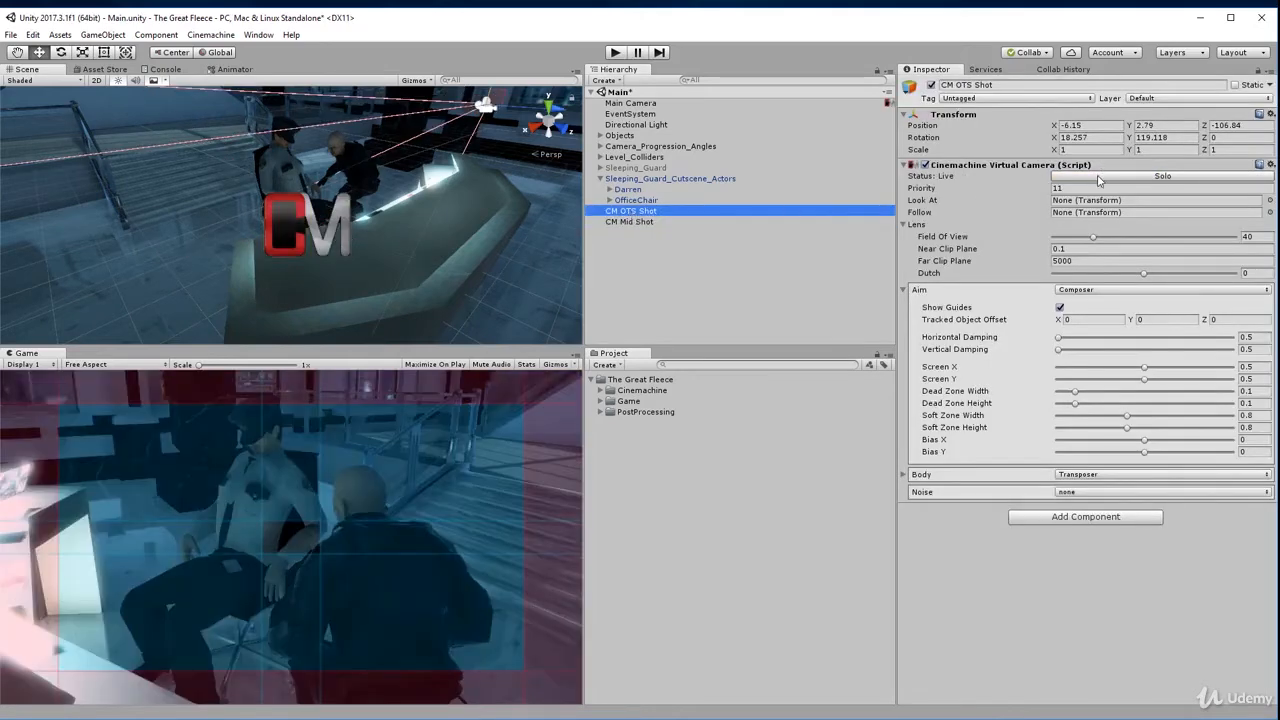
{"action": "mouse_move", "coordinate": [954, 205]}
{"action": "type", "text": "10"}
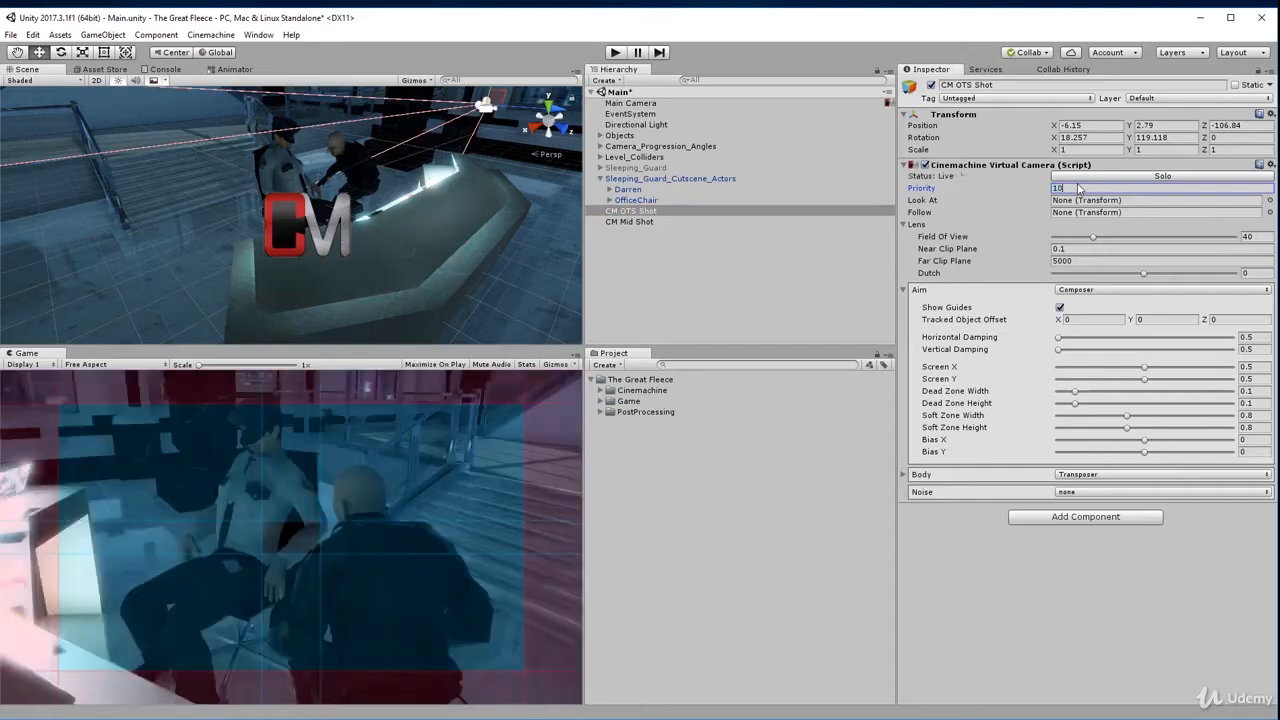
{"action": "left_click", "coordinate": [684, 282]}
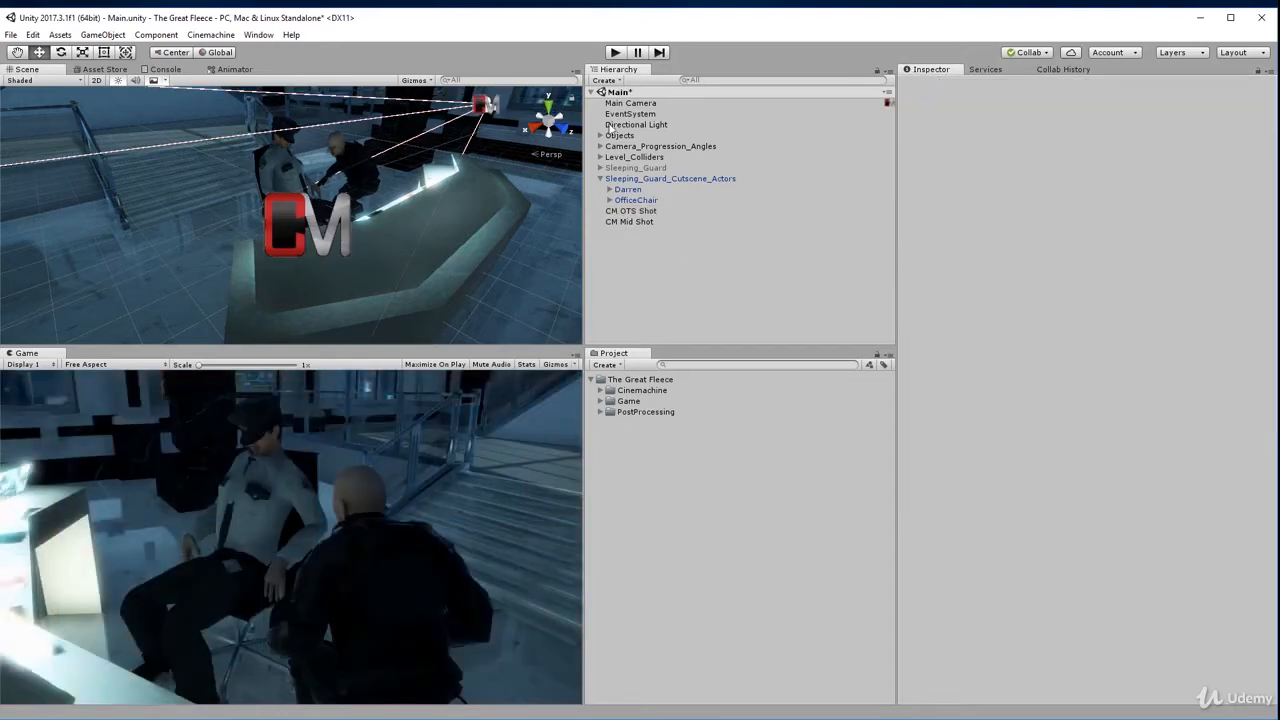
Examine the Cinemachine Brain on the Main Camera and compare the settings of CM OTS Shot and CM Mid Shot.
{"action": "left_click", "coordinate": [630, 103]}
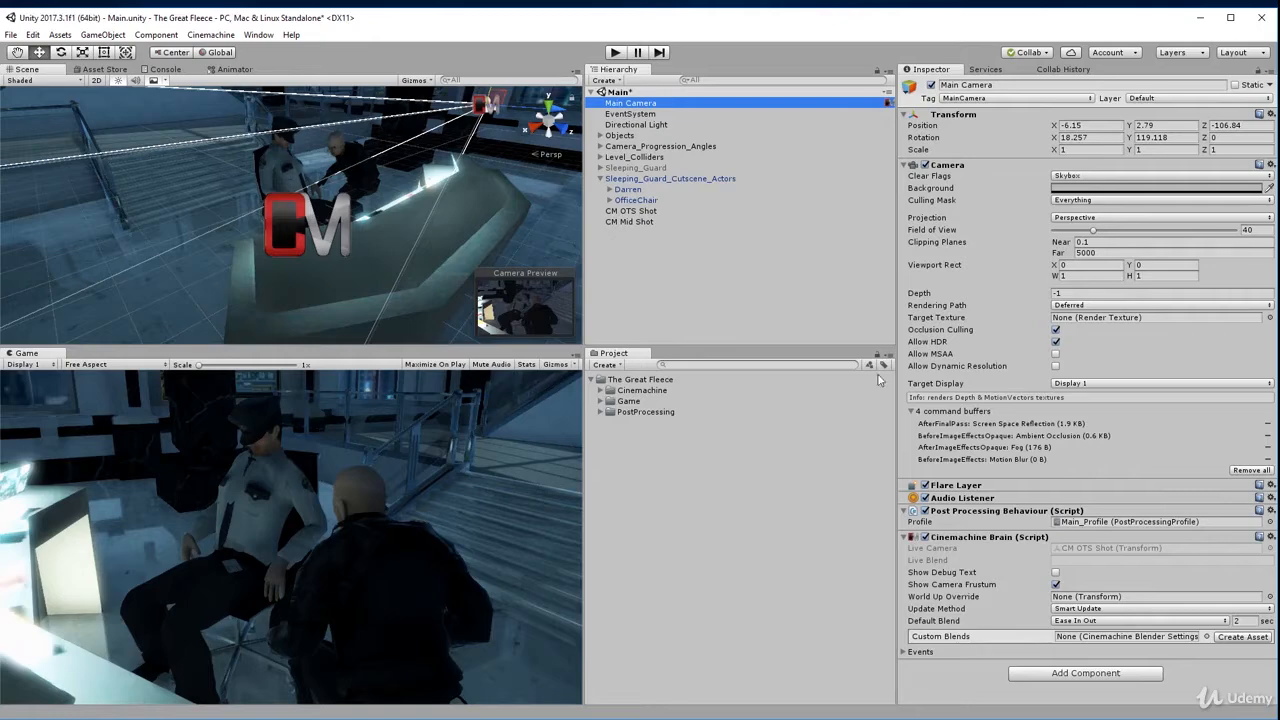
{"action": "left_click", "coordinate": [618, 212]}
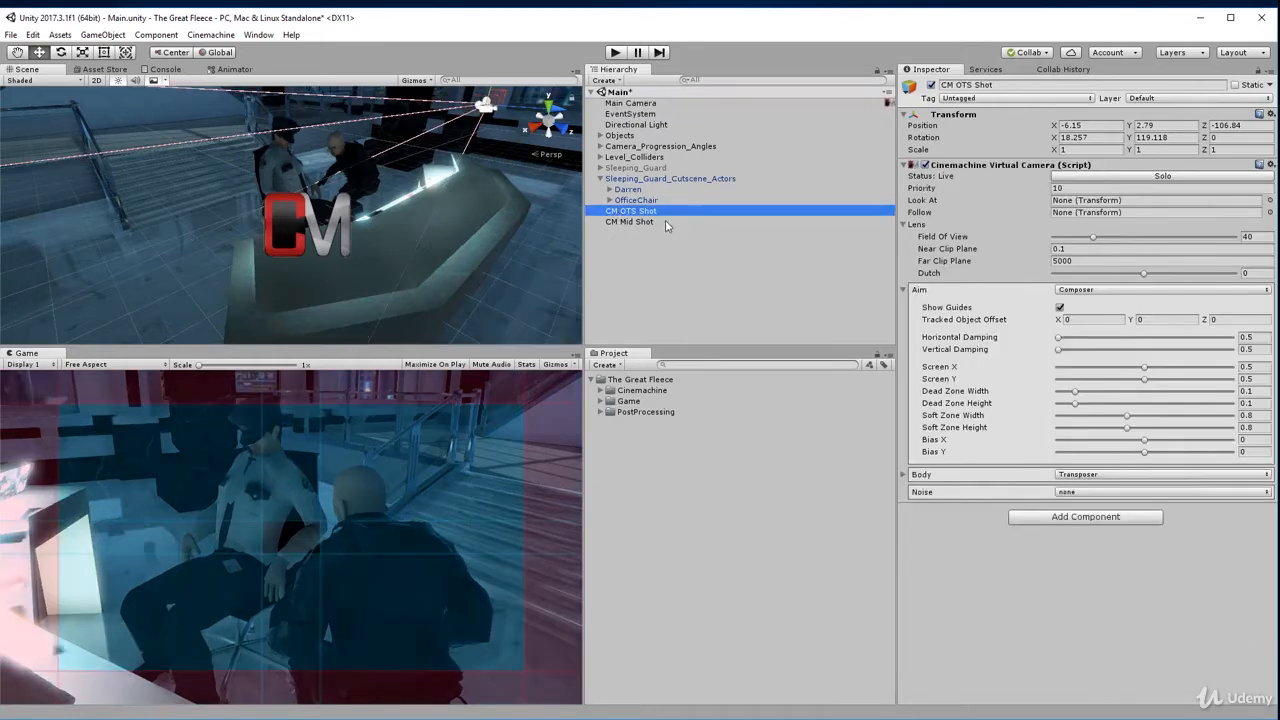
{"action": "left_click", "coordinate": [665, 221]}
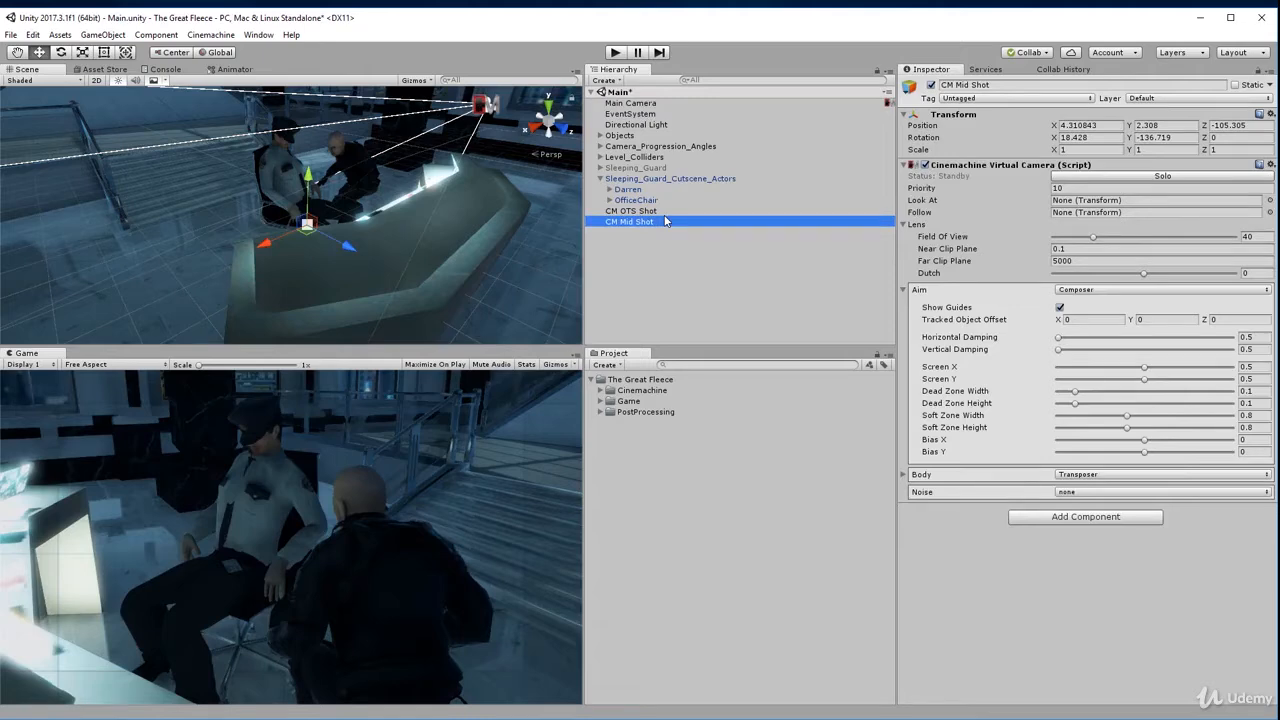
{"action": "left_click", "coordinate": [652, 212]}
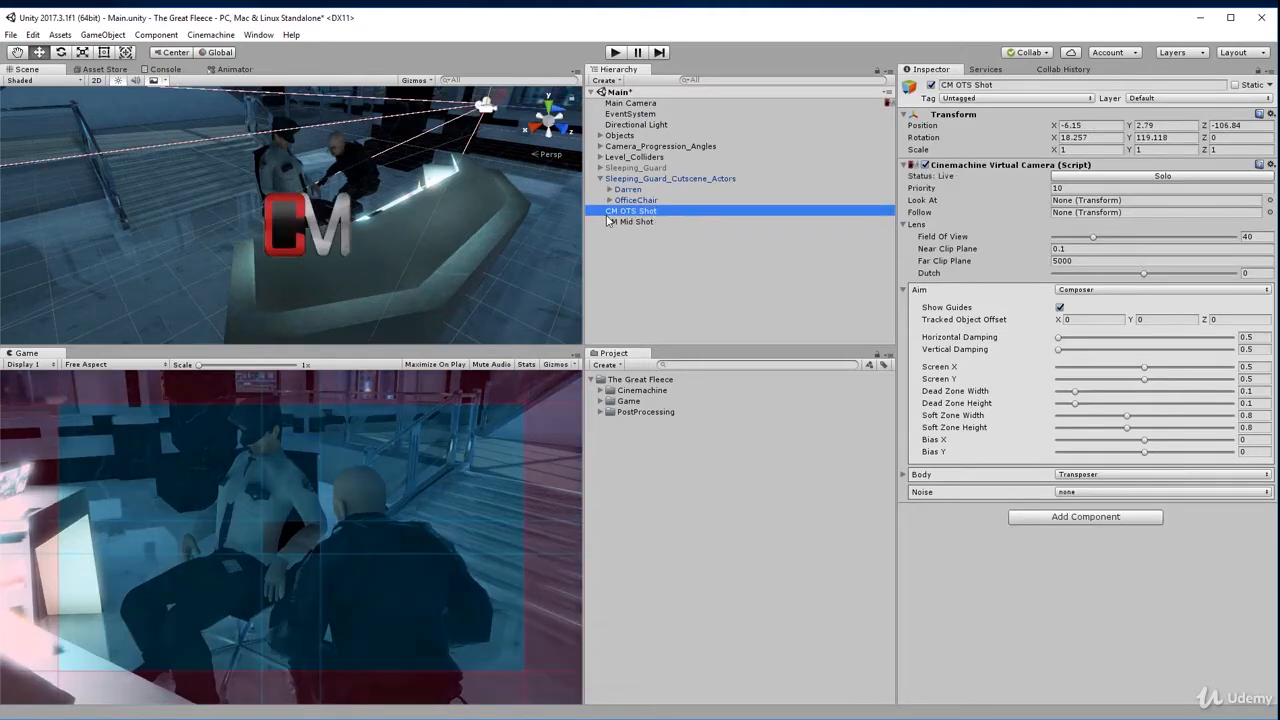
{"action": "left_click", "coordinate": [660, 222]}
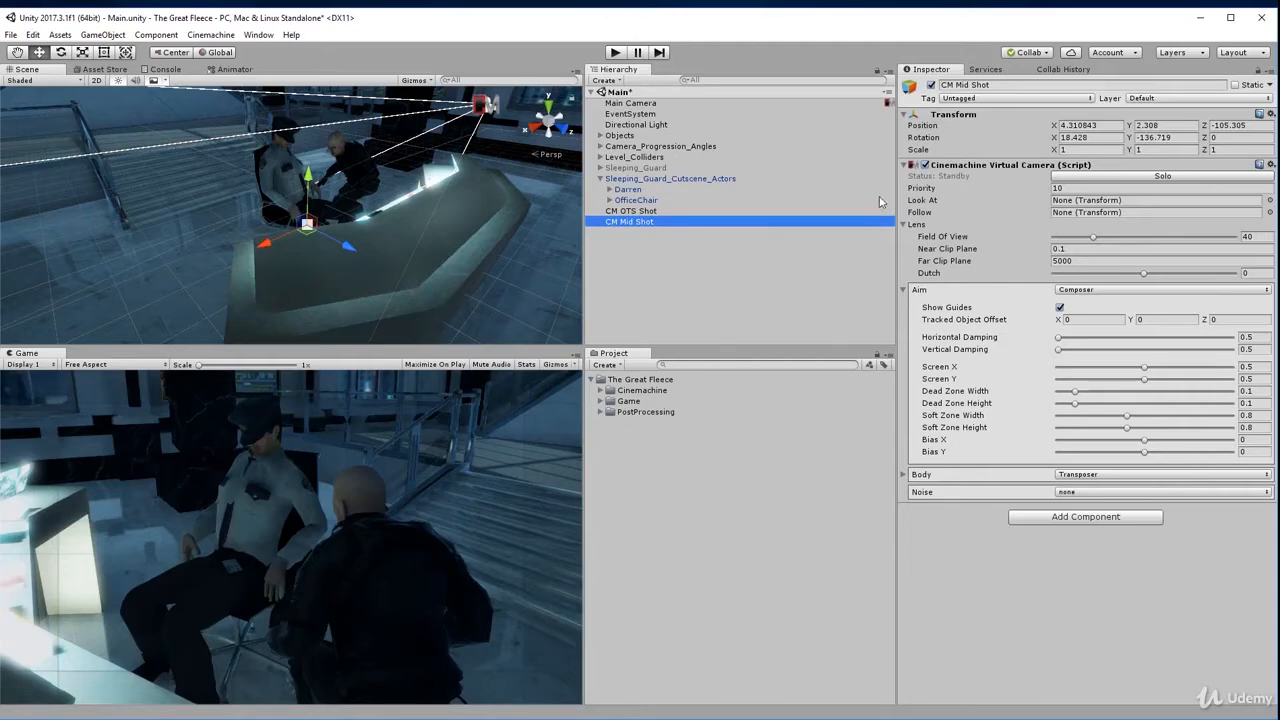
{"action": "left_click", "coordinate": [648, 212]}
{"action": "left_click", "coordinate": [650, 222]}
{"action": "left_click", "coordinate": [1097, 177]}
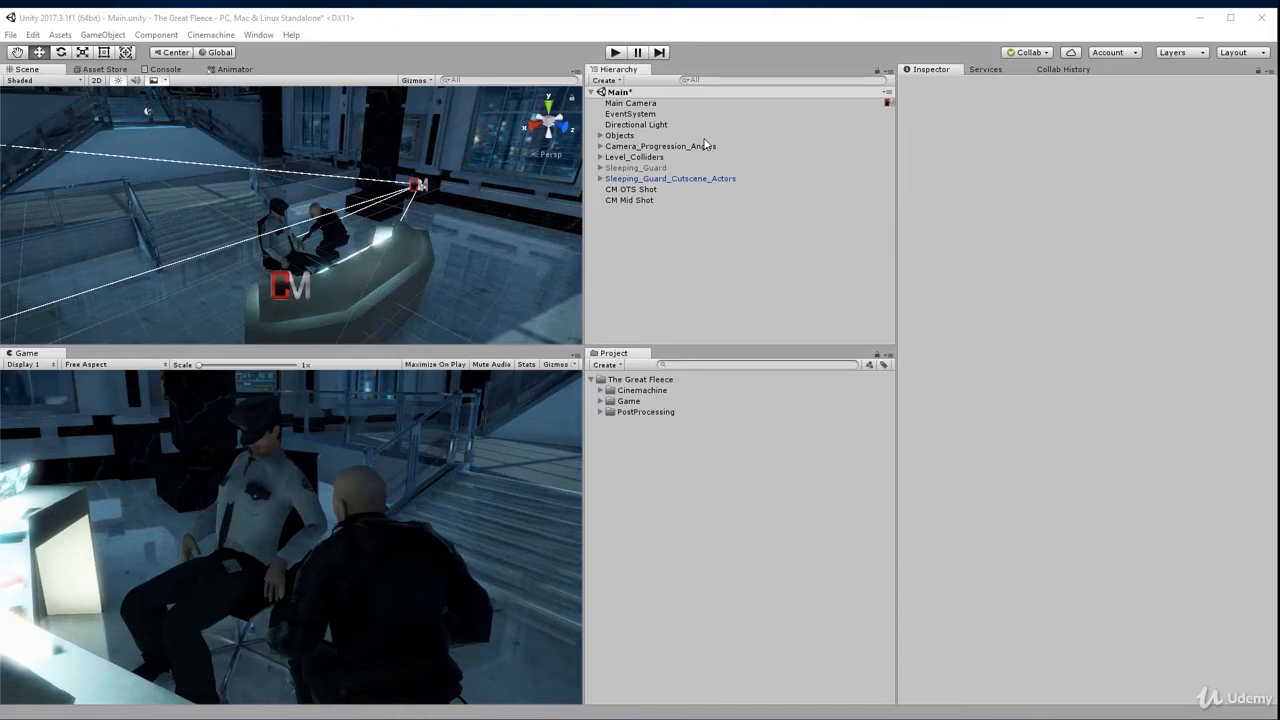
Create an empty game object at the root of the Main scene.
{"action": "left_click", "coordinate": [633, 238]}
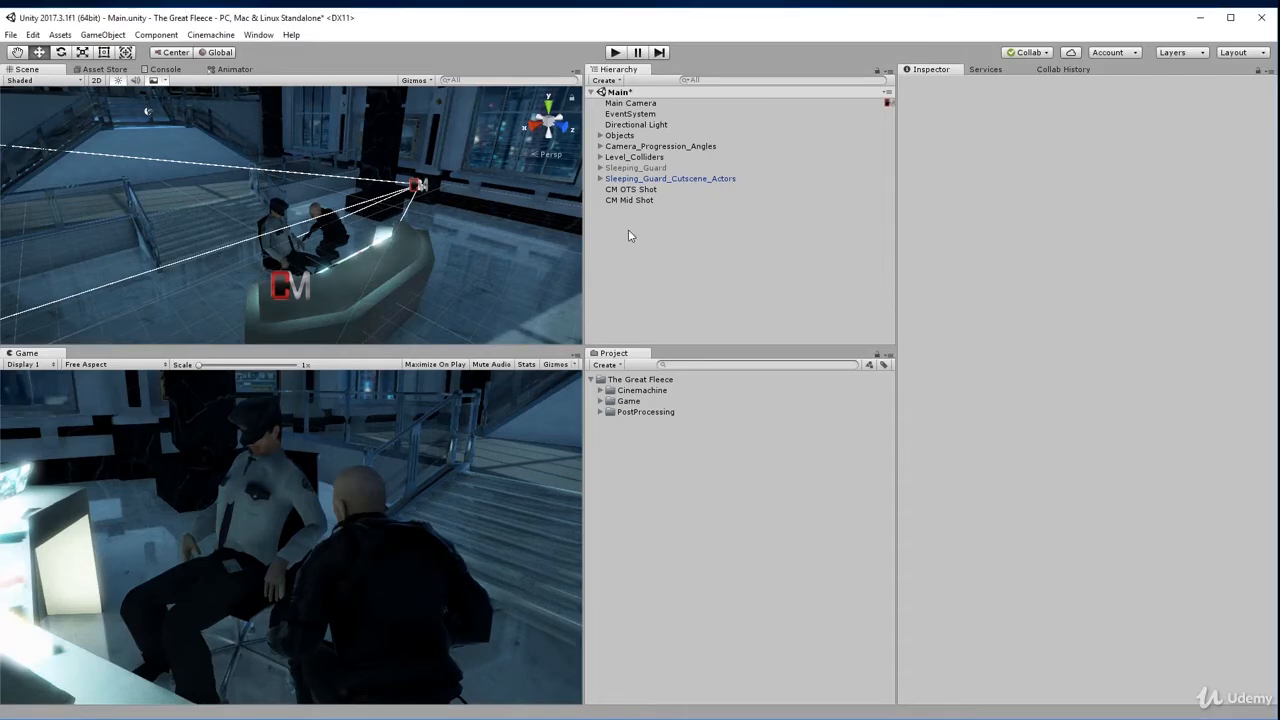
{"action": "left_click", "coordinate": [605, 80]}
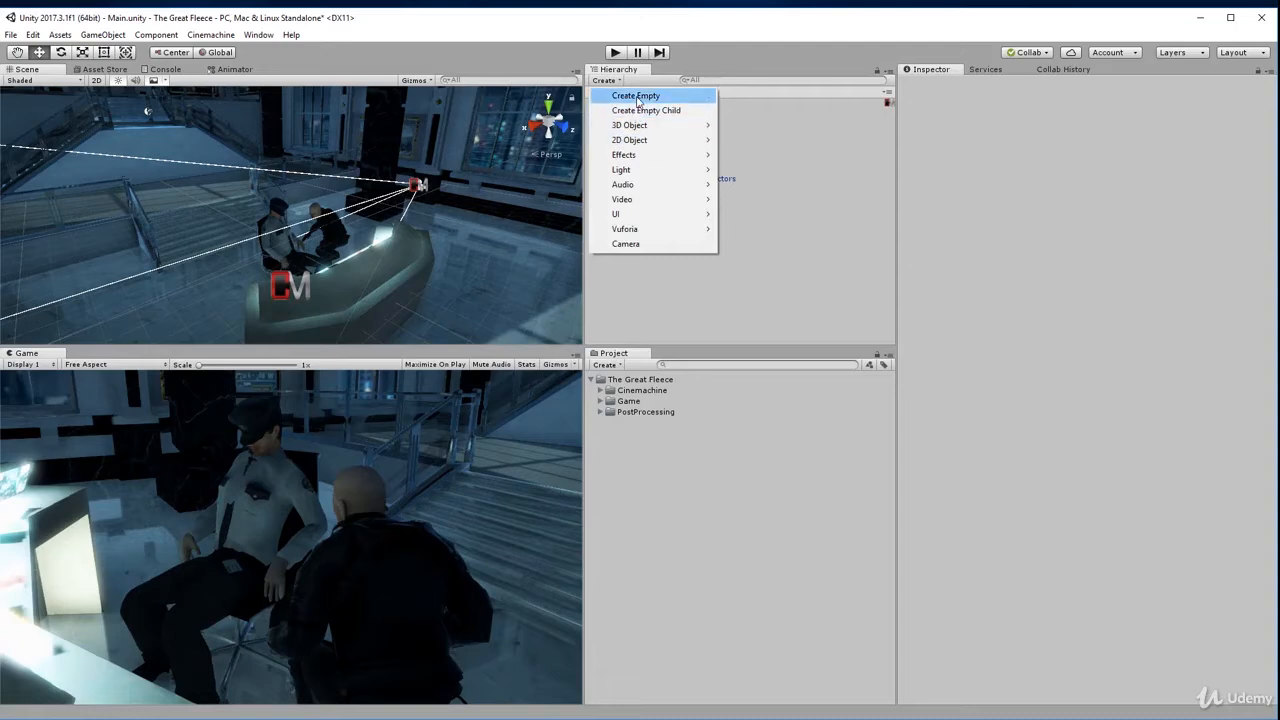
{"action": "left_click", "coordinate": [104, 35]}
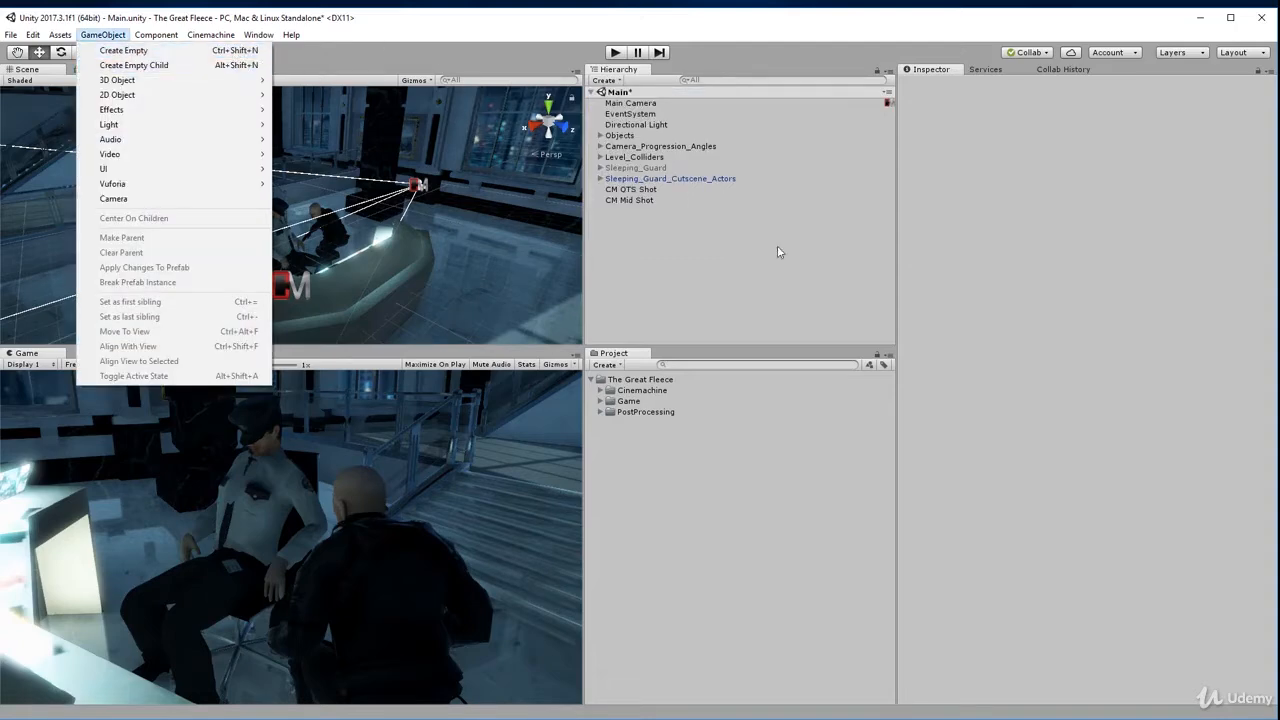
{"action": "left_click", "coordinate": [729, 298]}
{"action": "key", "text": "ctrl+shift+n"}
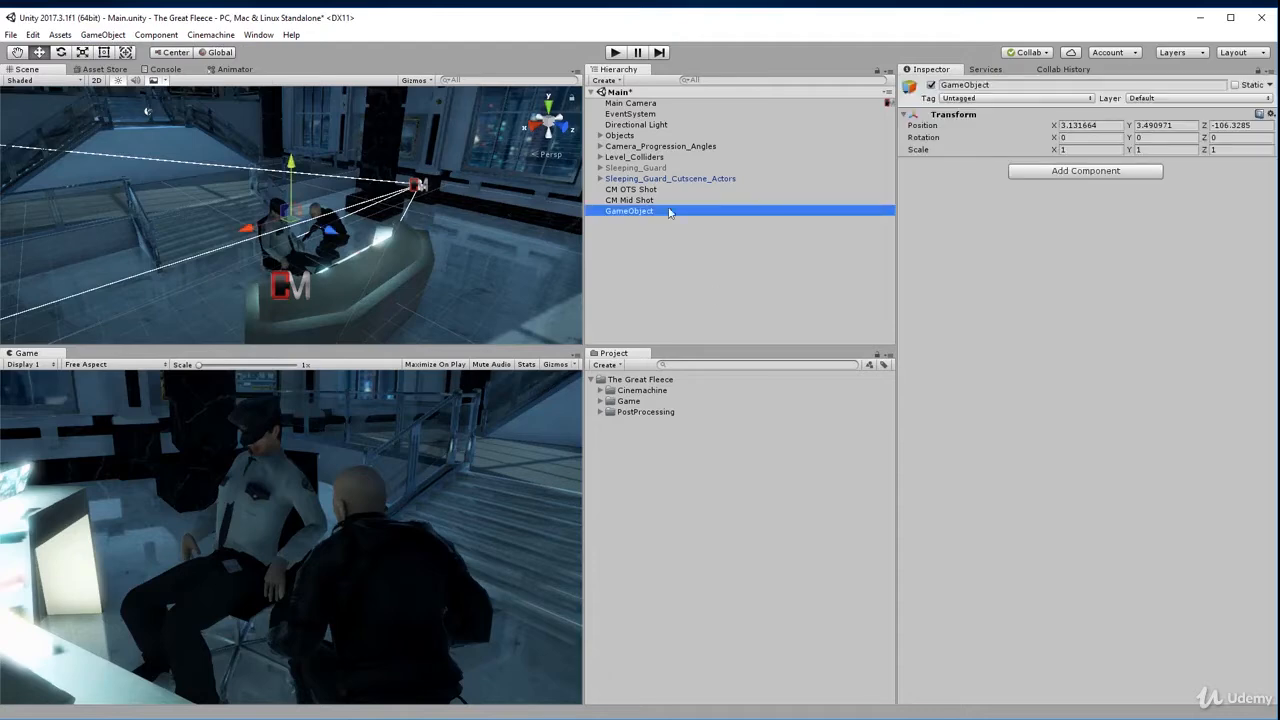
Set the new empty game object's position to X 0, Y 0, Z 0.
{"action": "left_click", "coordinate": [1078, 116]}
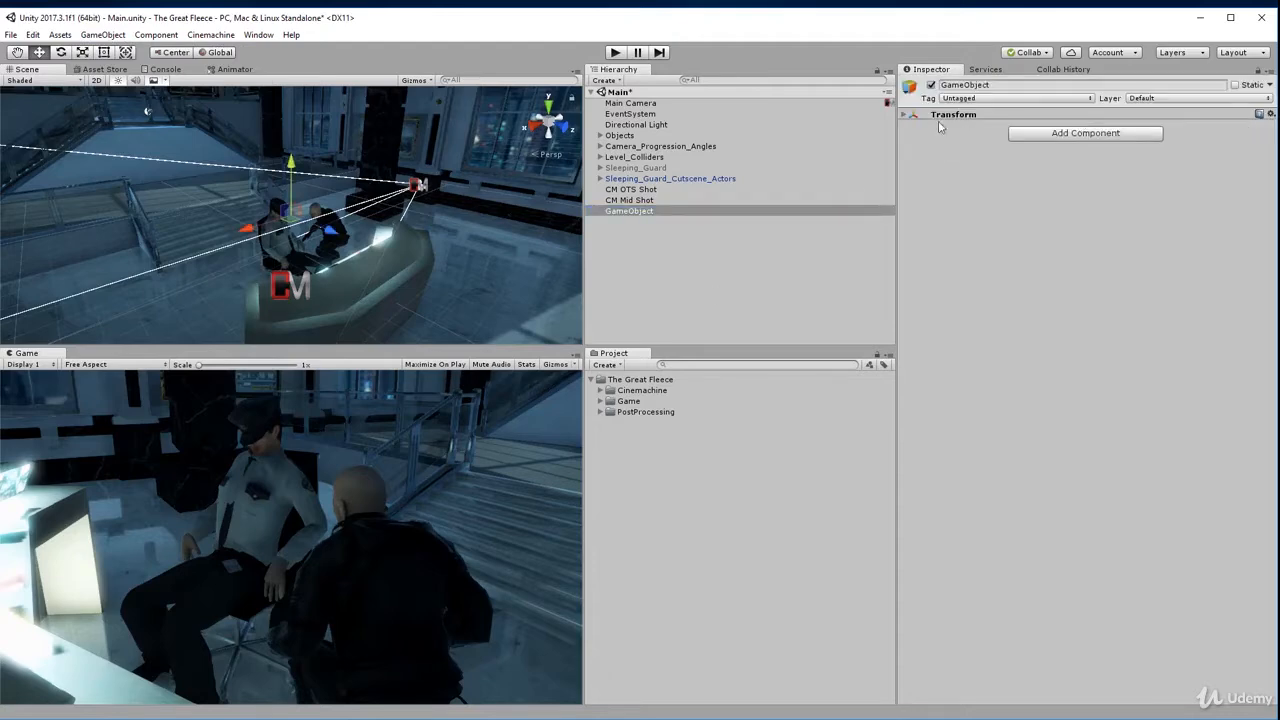
{"action": "left_click", "coordinate": [905, 114]}
{"action": "left_click", "coordinate": [1090, 125]}
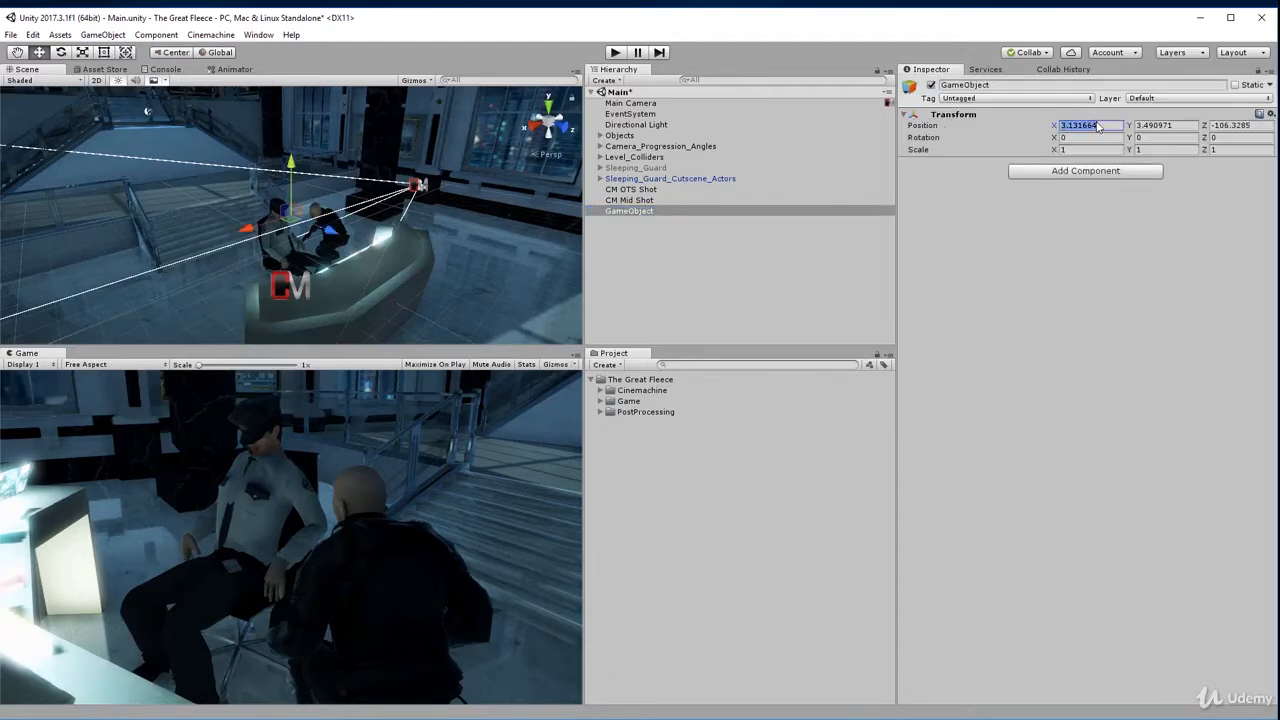
{"action": "type", "text": "0"}
{"action": "key", "text": "Tab"}
{"action": "type", "text": "0"}
{"action": "key", "text": "Tab"}
{"action": "type", "text": "0"}
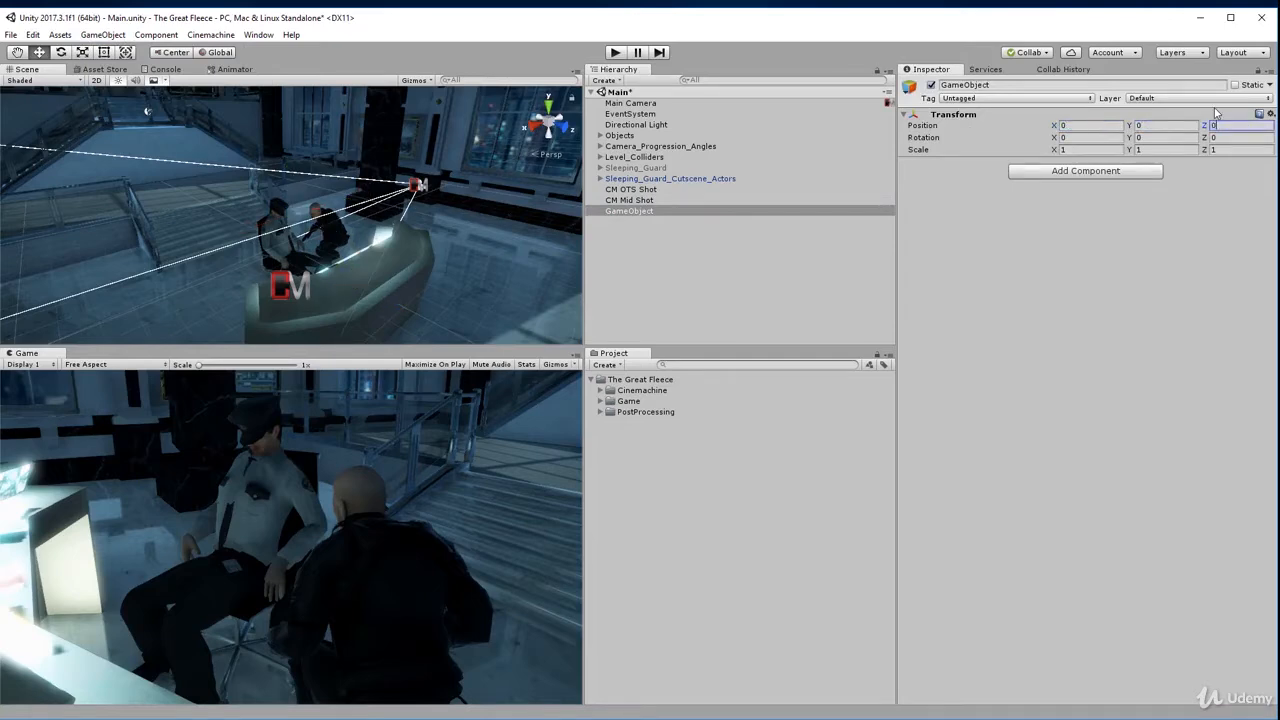
Rename the empty game object as Sleeping_Guard_Cutscene.
{"action": "left_click", "coordinate": [609, 224]}
{"action": "left_click", "coordinate": [613, 213]}
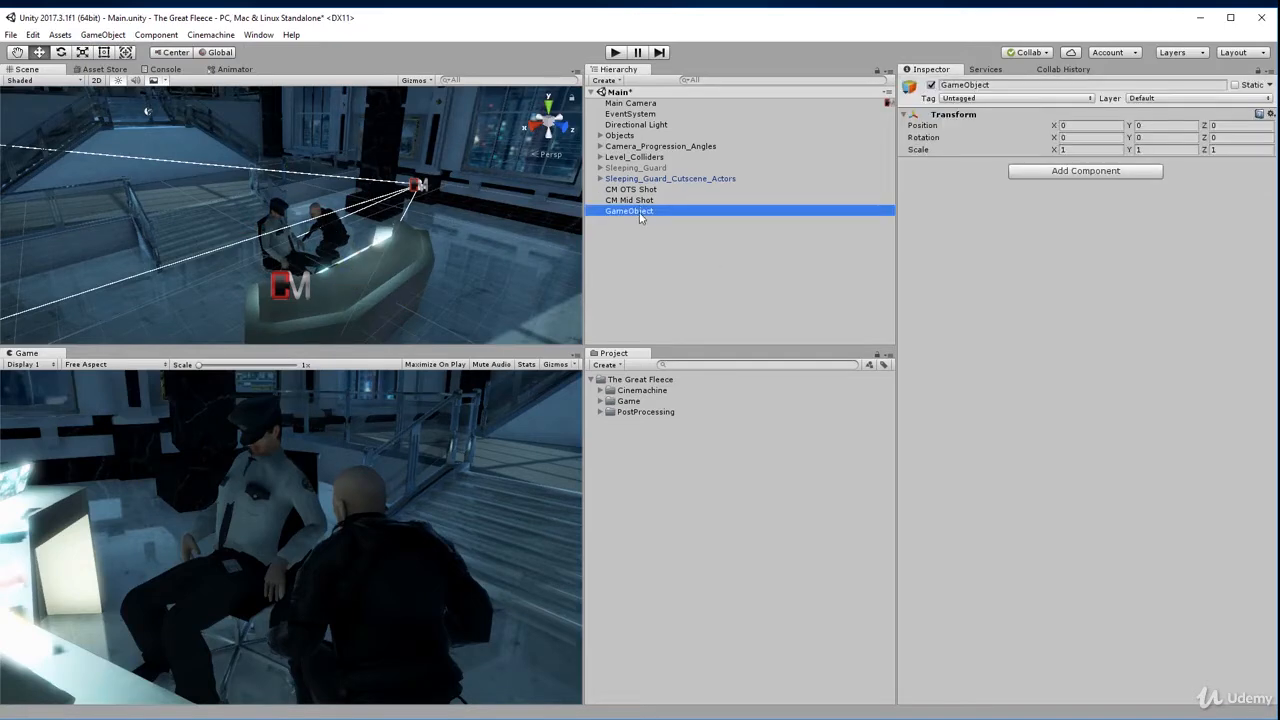
{"action": "left_click", "coordinate": [641, 218]}
{"action": "type", "text": "Sleeping"}
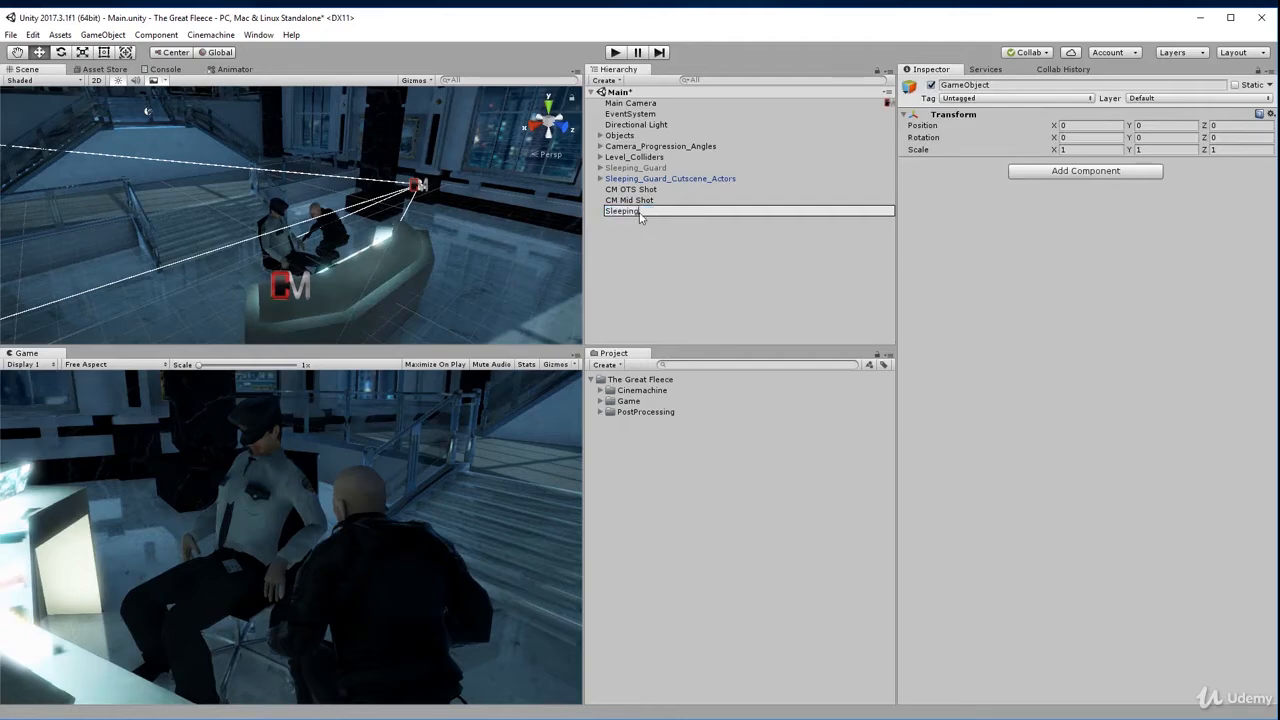
{"action": "type", "text": "_Guard_Cutscene"}
{"action": "key", "text": "Return"}
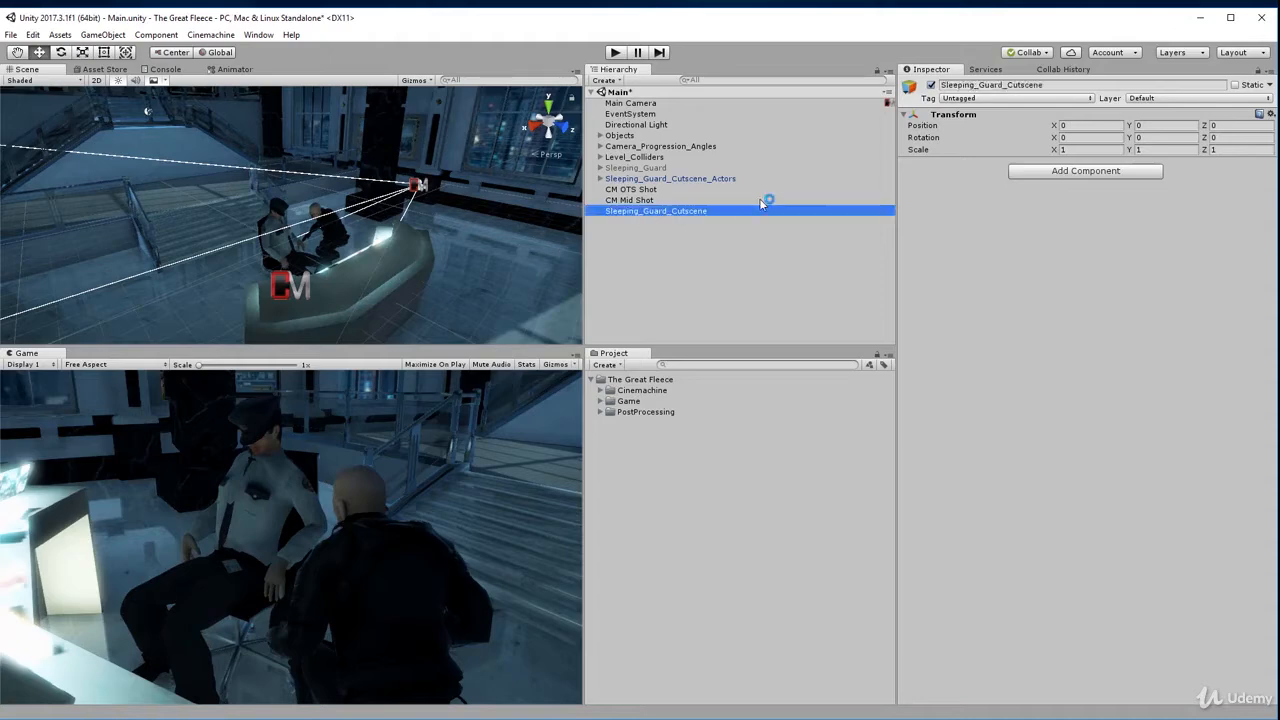
Rename the Sleeping_Guard_Cutscene_Actors object as Actors.
{"action": "left_click", "coordinate": [660, 252]}
{"action": "left_click", "coordinate": [648, 213]}
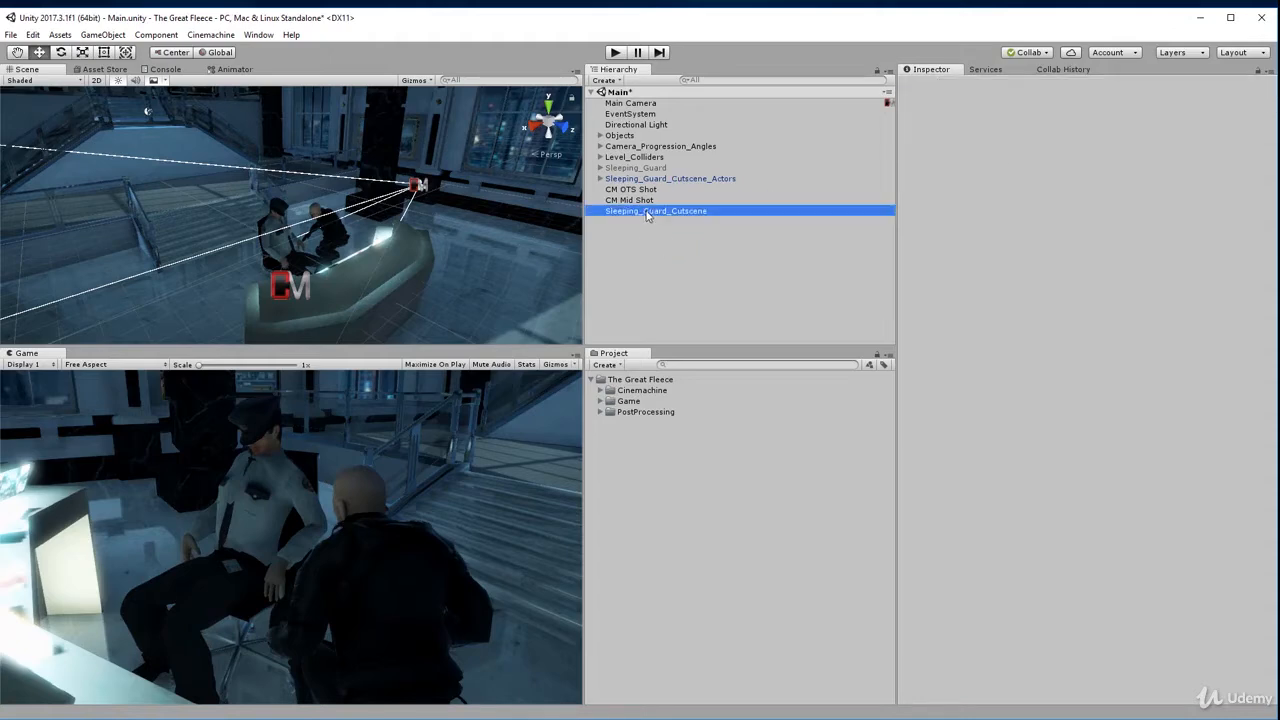
{"action": "left_click", "coordinate": [647, 179]}
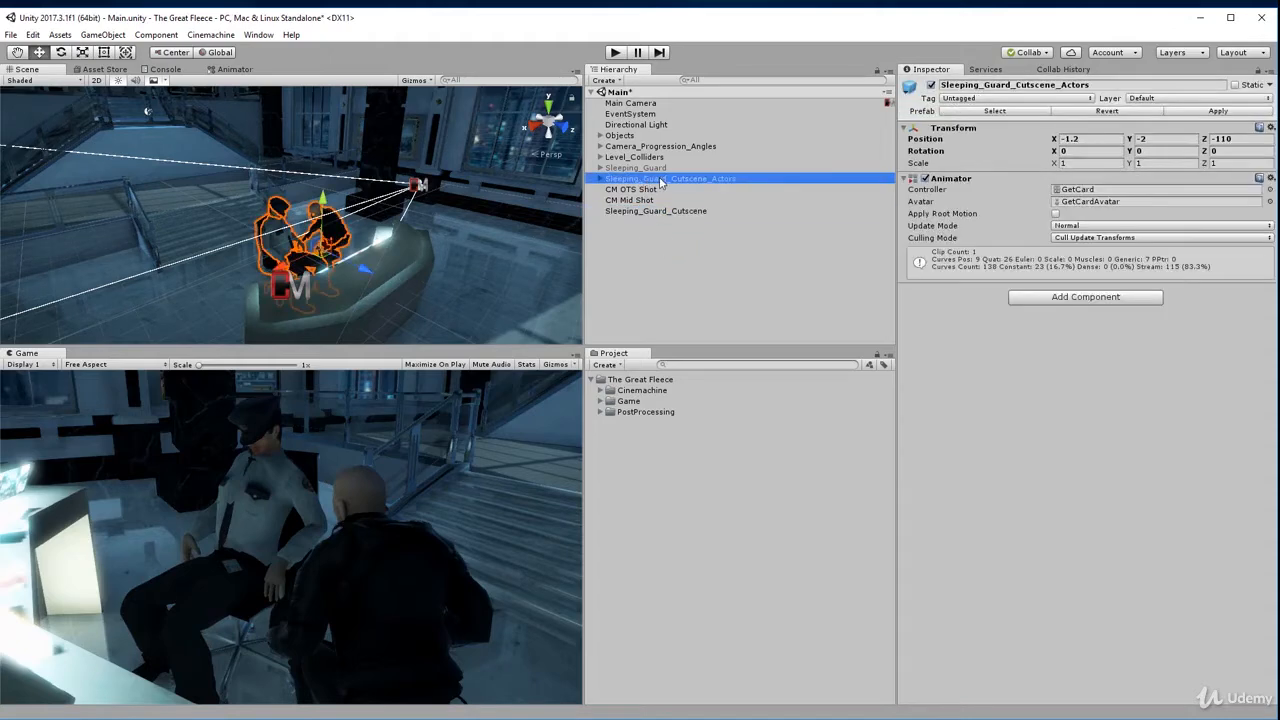
{"action": "left_click", "coordinate": [660, 180]}
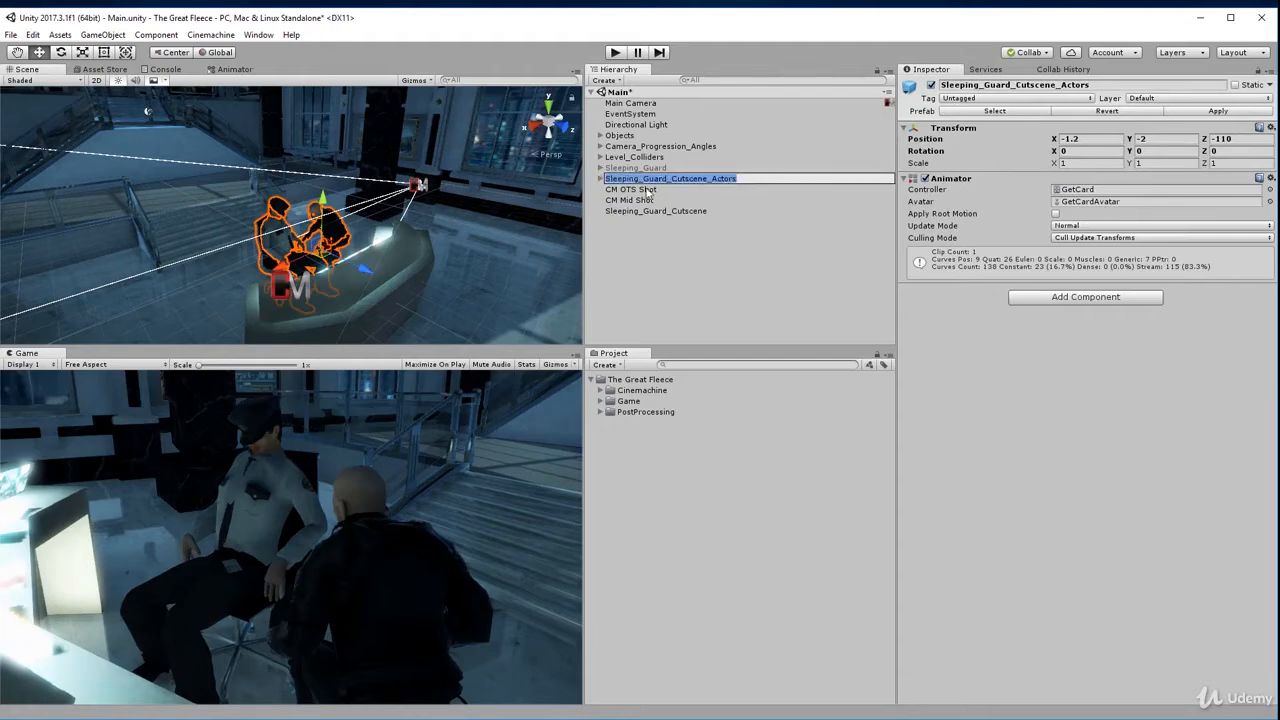
{"action": "type", "text": "Acto"}
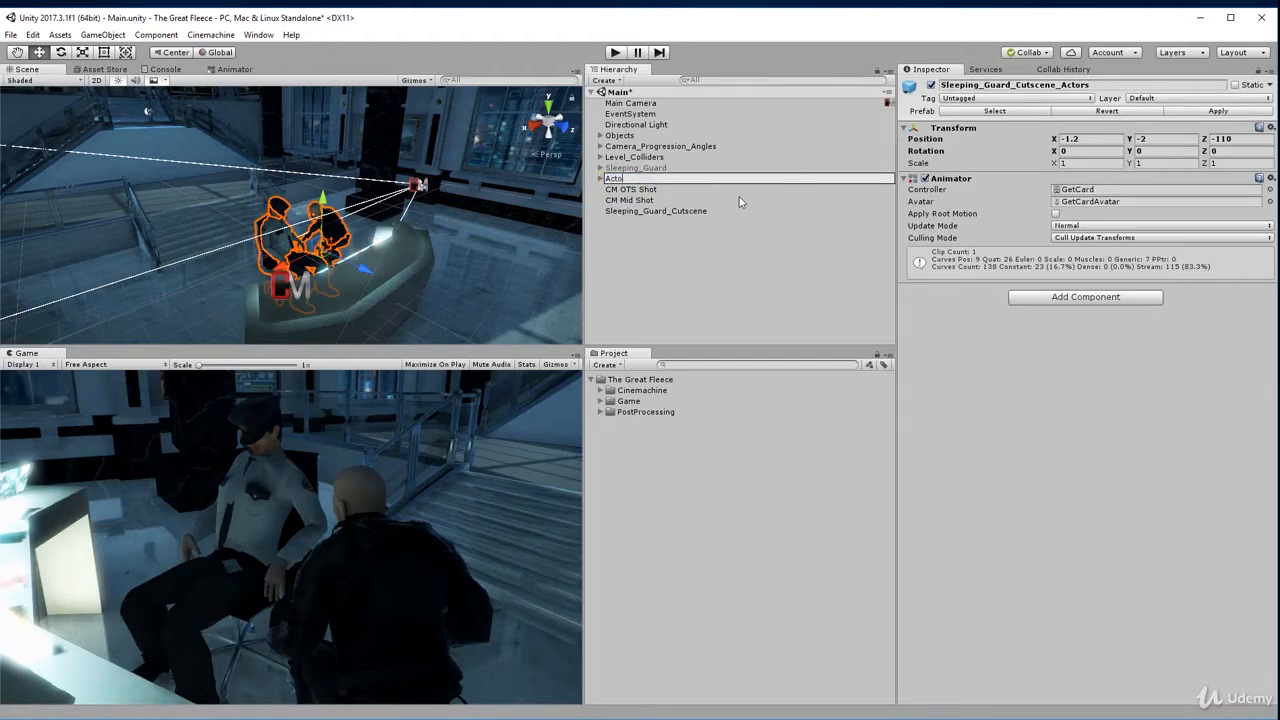
{"action": "type", "text": "rs"}
{"action": "key", "text": "Return"}
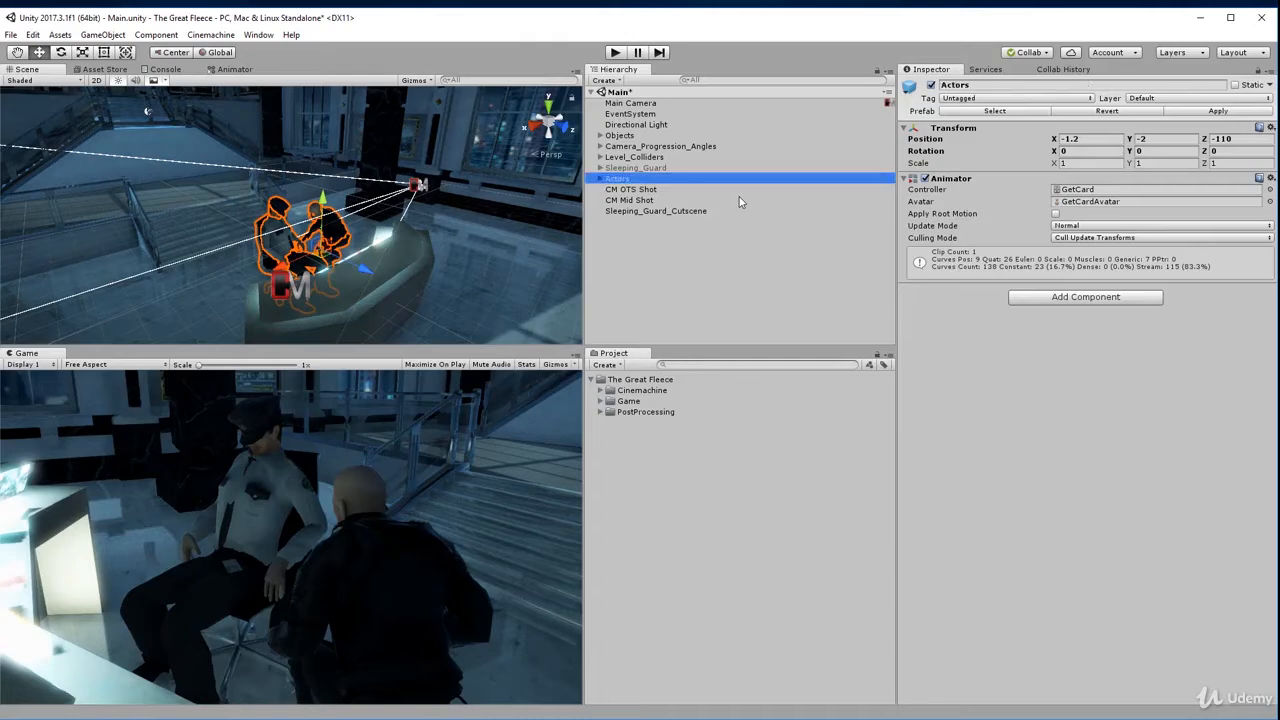
Make Actors a child of the Sleeping_Guard_Cutscene object.
{"action": "left_click_drag", "start_coordinate": [641, 180], "coordinate": [660, 214]}
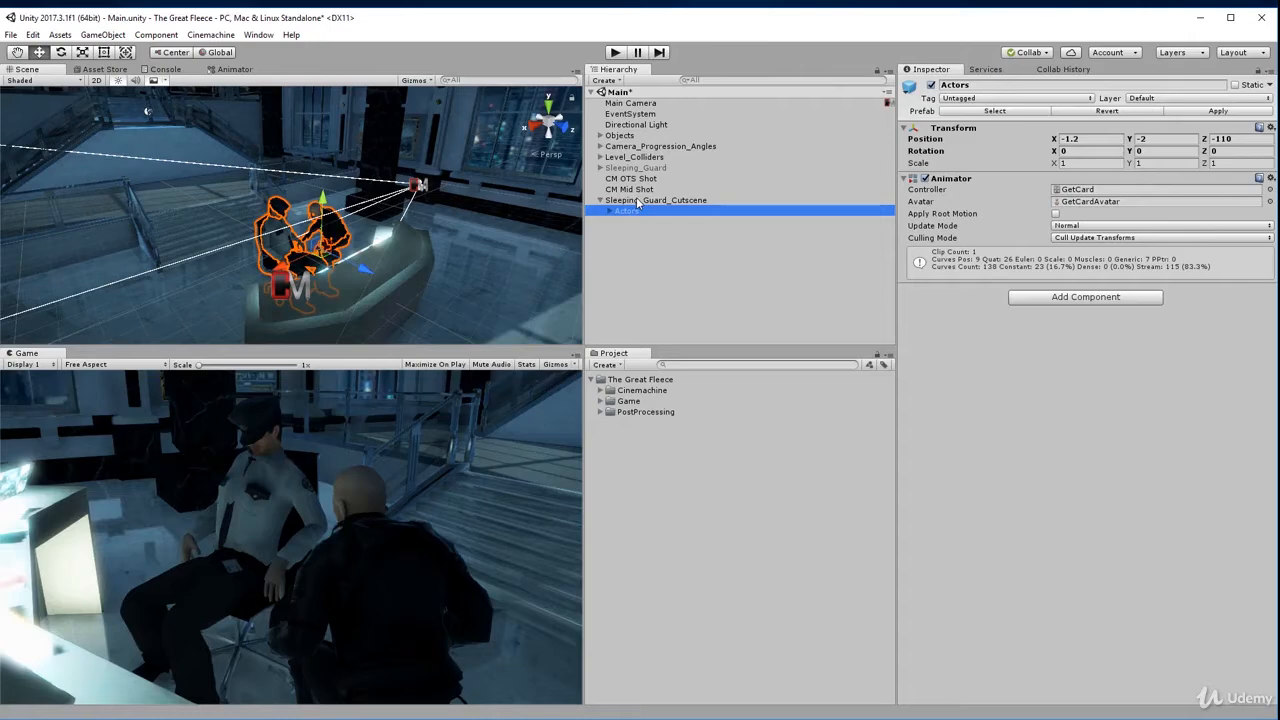
{"action": "left_click", "coordinate": [640, 201]}
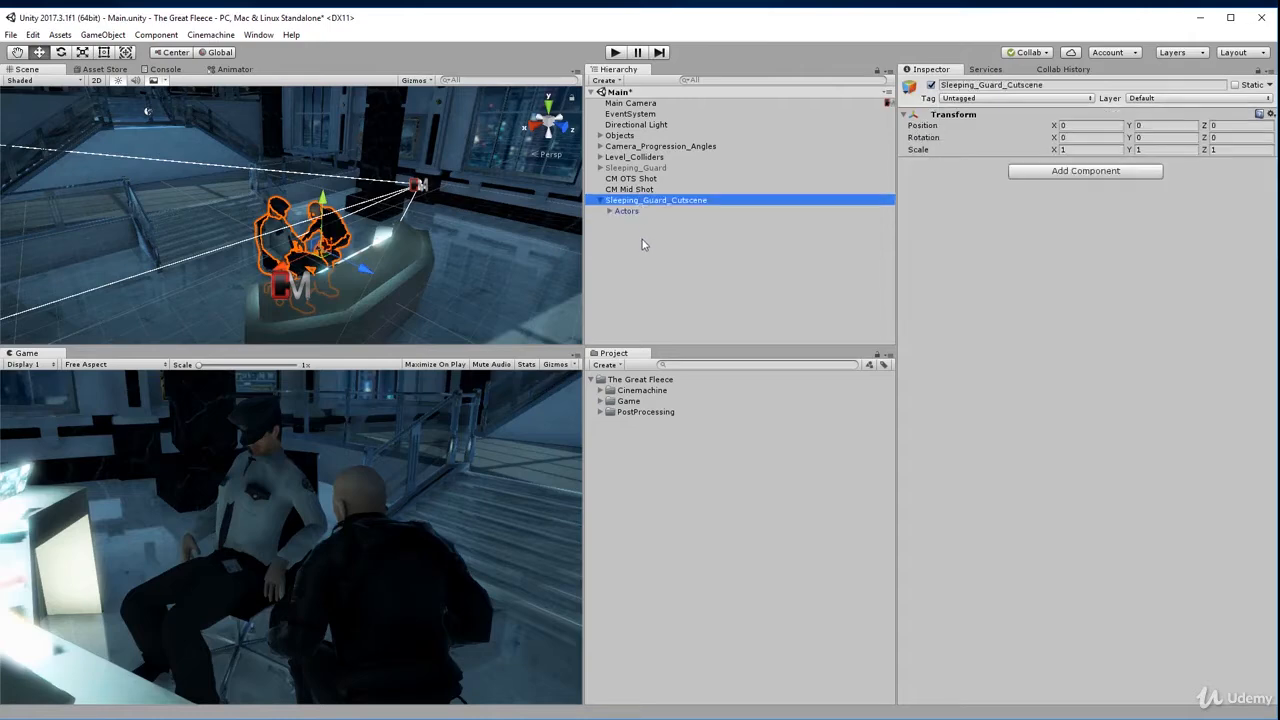
{"action": "left_click", "coordinate": [643, 252]}
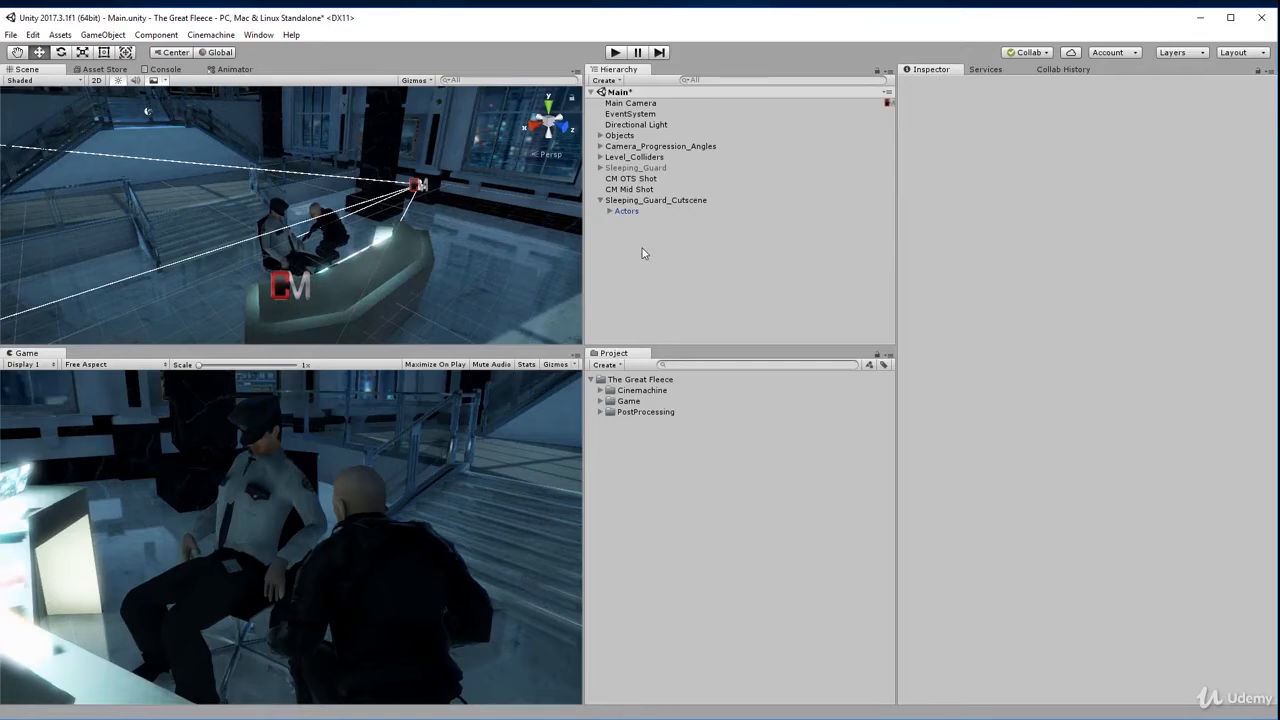
Create an empty game object at the scene root and name it CM Virtual Cameras.
{"action": "key", "text": "ctrl+shift+n"}
{"action": "left_click", "coordinate": [605, 80]}
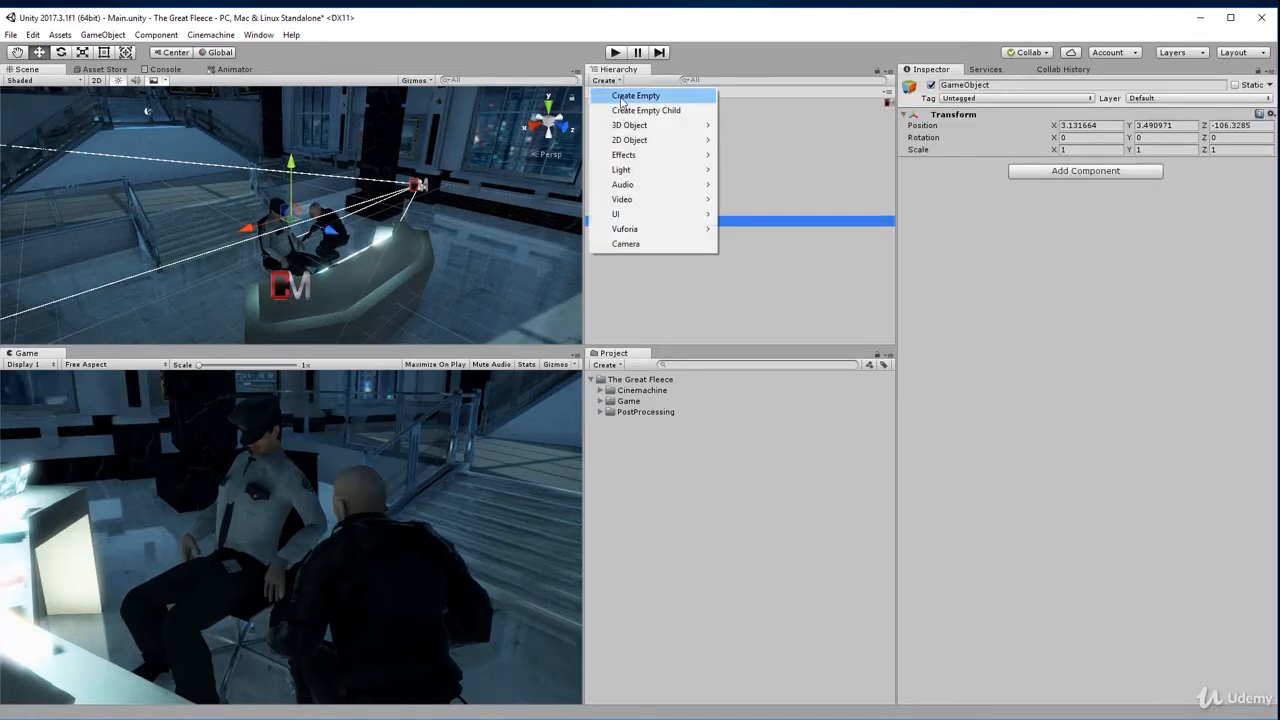
{"action": "left_click", "coordinate": [697, 295]}
{"action": "left_click", "coordinate": [640, 221]}
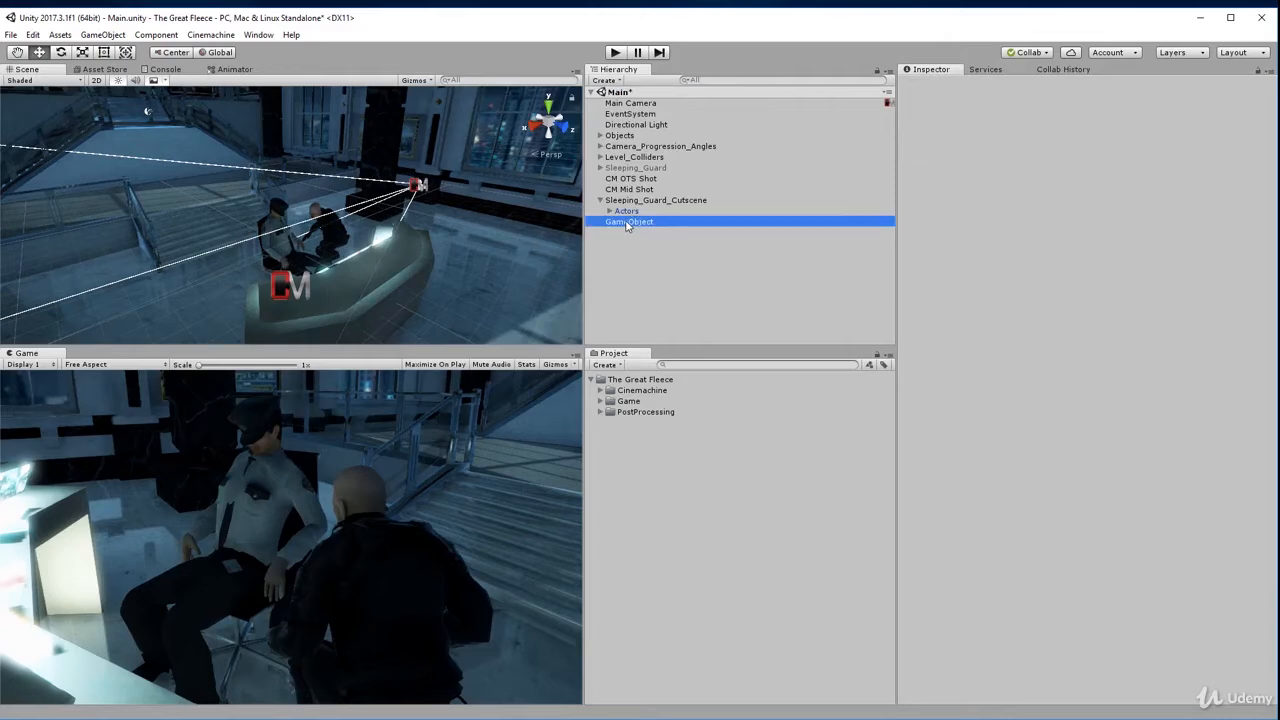
{"action": "left_click", "coordinate": [645, 222]}
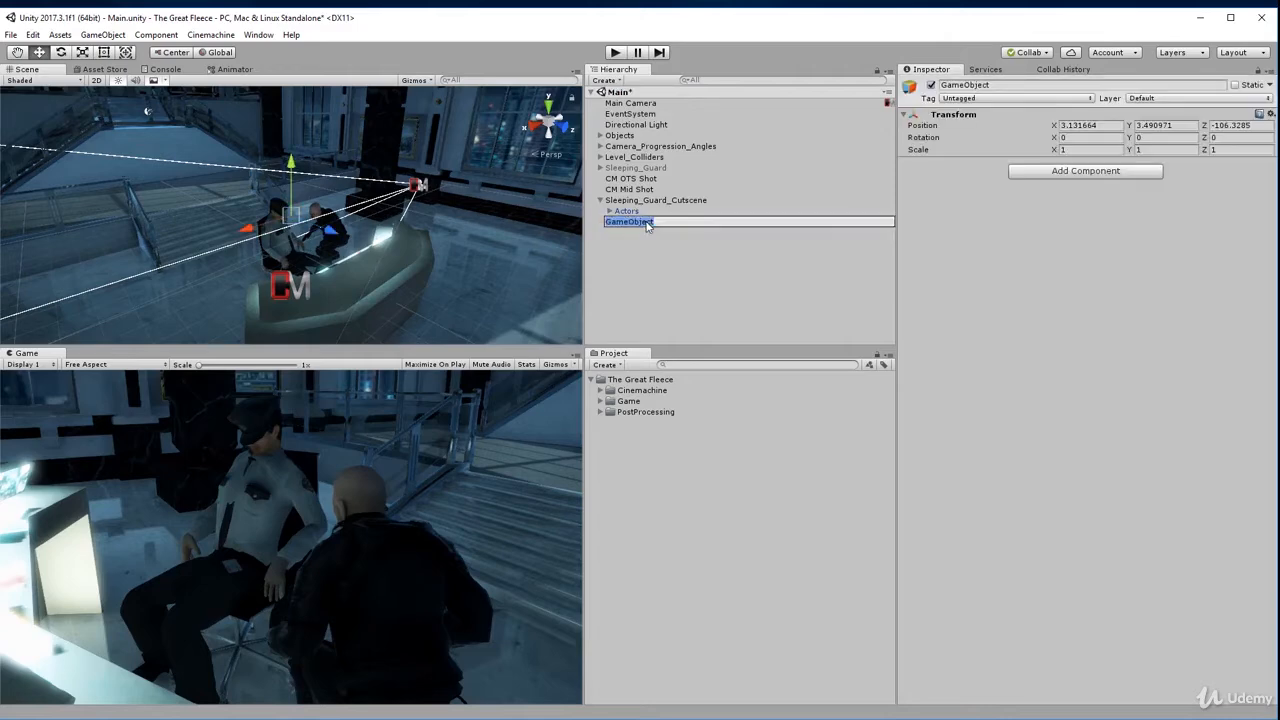
{"action": "type", "text": "CM Virtual Cameras"}
{"action": "key", "text": "Return"}
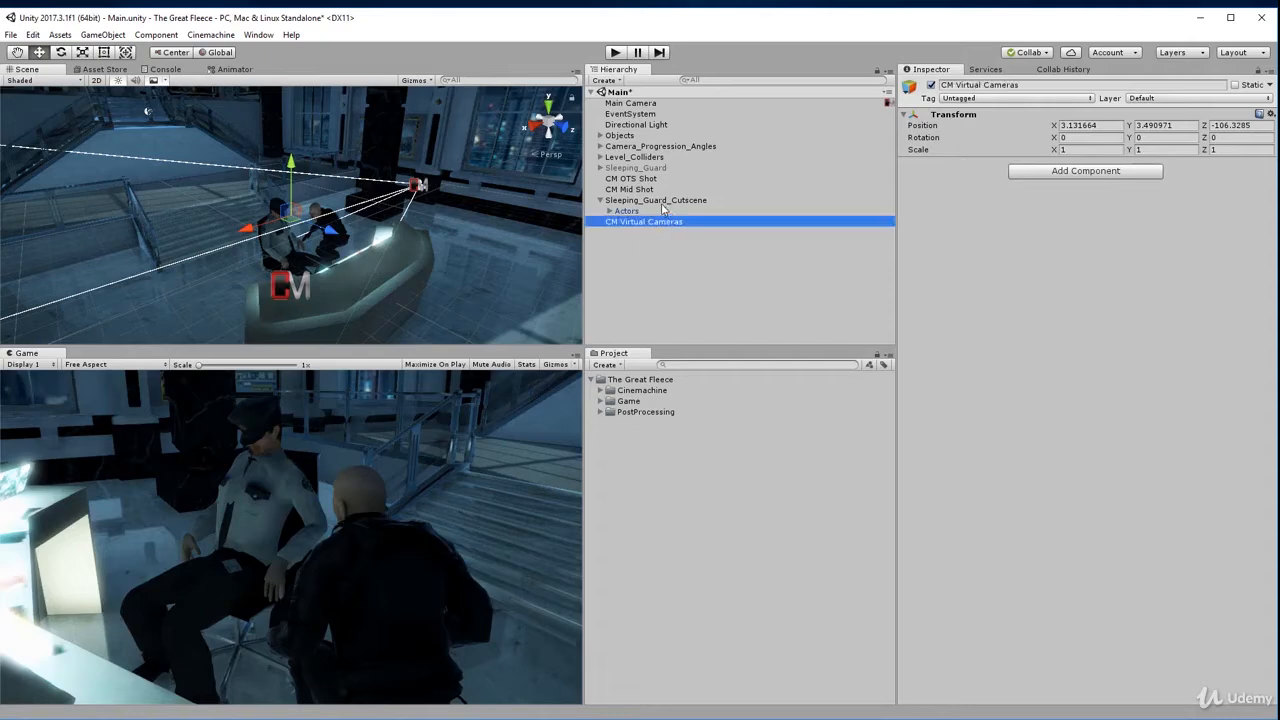
Make the CM OTS Shot and CM Mid Shot cameras children of CM Virtual Cameras.
{"action": "left_click", "coordinate": [640, 189]}
{"action": "left_click", "coordinate": [637, 182], "text": "shift"}
{"action": "left_click_drag", "start_coordinate": [637, 182], "coordinate": [647, 221]}
{"action": "left_click", "coordinate": [626, 201]}
{"action": "key", "text": "Left"}
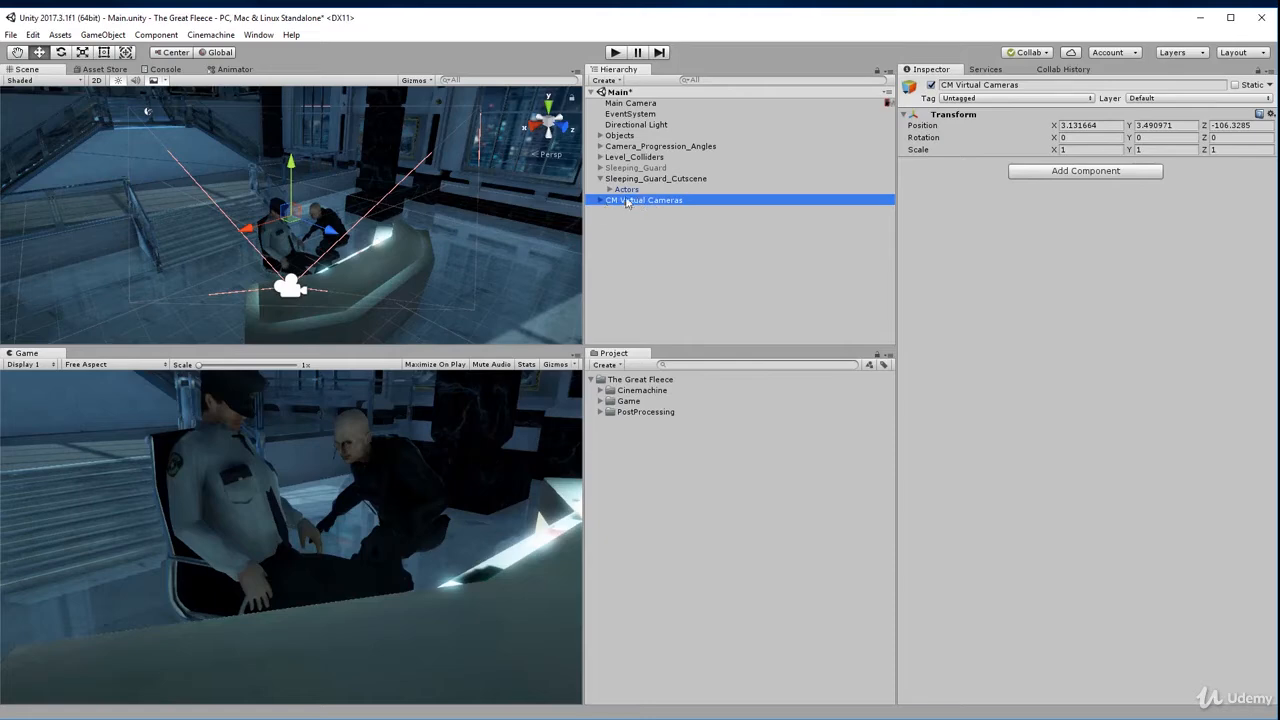
Move CM OTS Shot and CM Mid Shot back out of CM Virtual Cameras to the scene root.
{"action": "left_click", "coordinate": [601, 200]}
{"action": "left_click", "coordinate": [622, 211]}
{"action": "left_click", "coordinate": [630, 222], "text": "shift"}
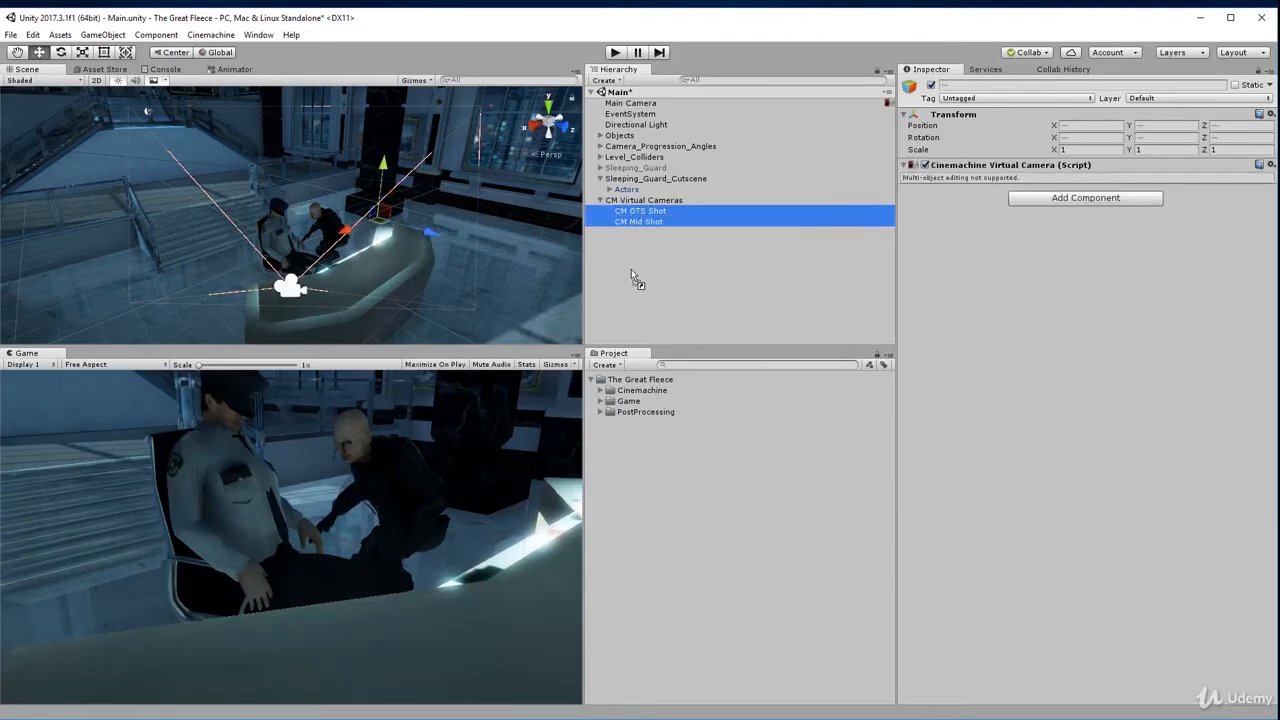
Set the position of CM Virtual Cameras to X 0, Y 0, Z 0.
{"action": "left_click", "coordinate": [627, 202]}
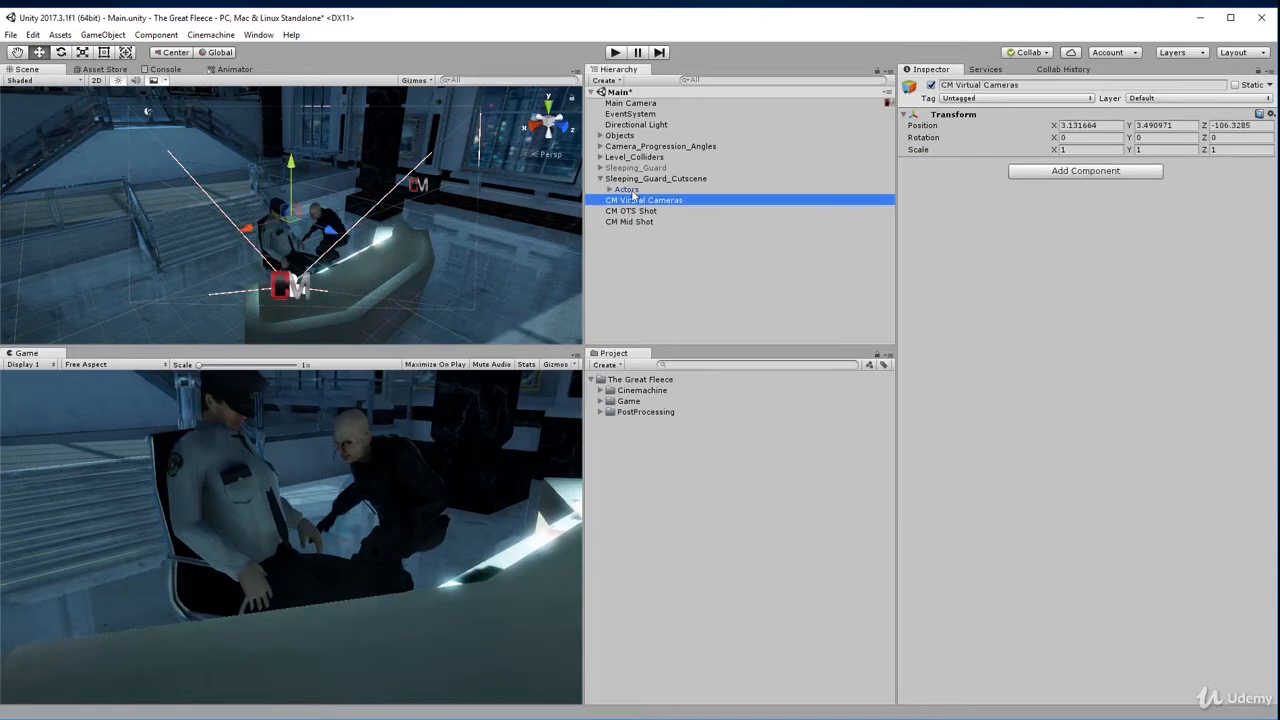
{"action": "left_click", "coordinate": [1075, 125]}
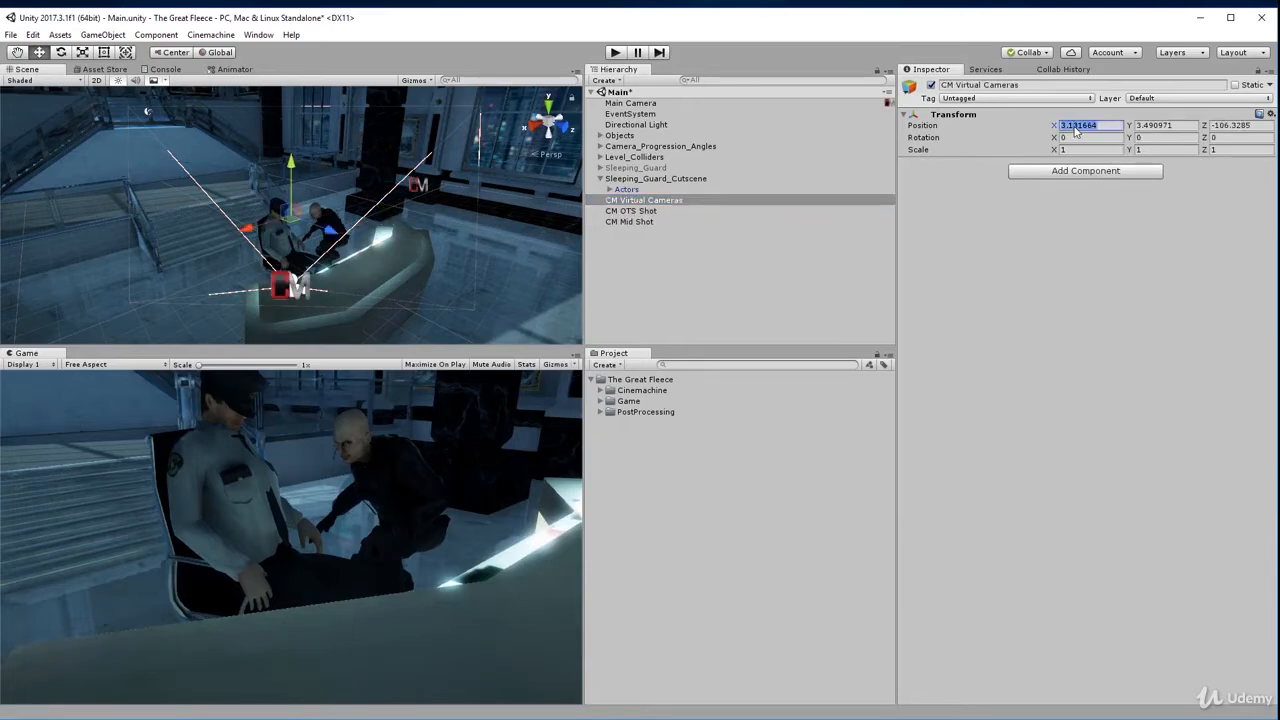
{"action": "type", "text": "0"}
{"action": "key", "text": "Tab"}
{"action": "type", "text": "0"}
{"action": "key", "text": "Tab"}
{"action": "type", "text": "0"}
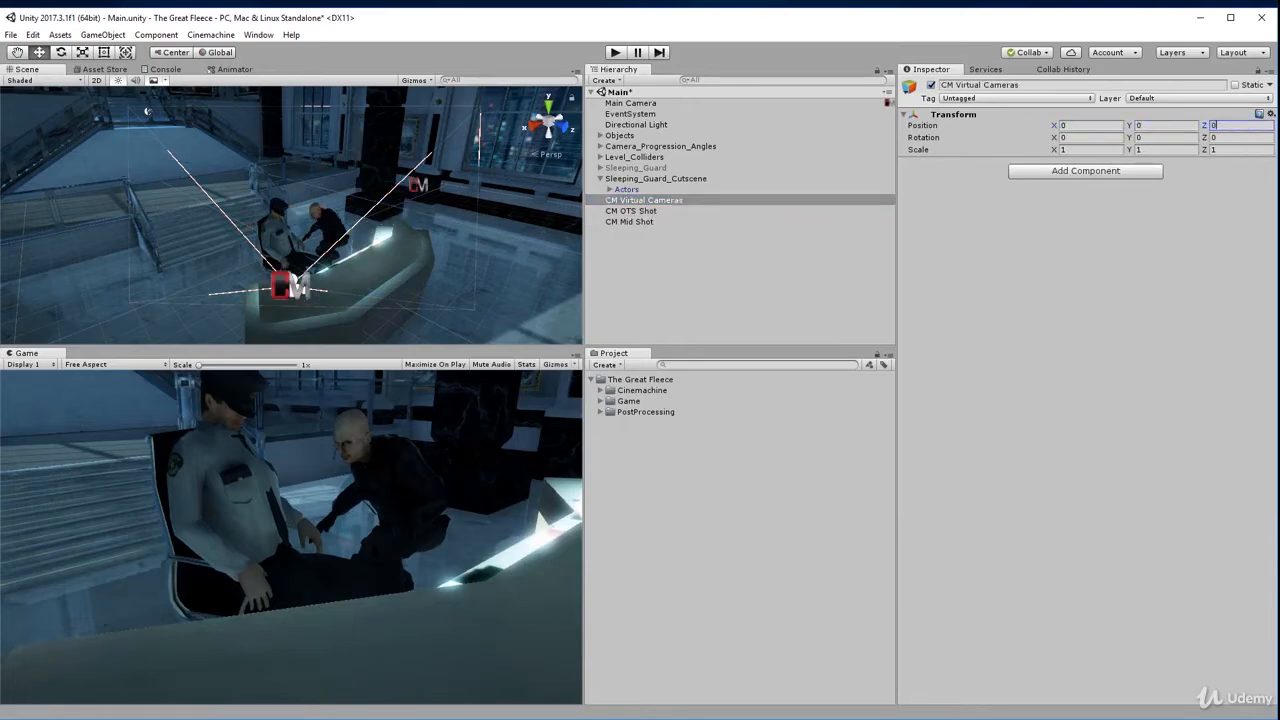
Parent CM OTS Shot and CM Mid Shot to CM Virtual Cameras, and nest that group under Sleeping_Guard_Cutscene.
{"action": "left_click", "coordinate": [630, 211]}
{"action": "left_click", "coordinate": [628, 221], "text": "shift"}
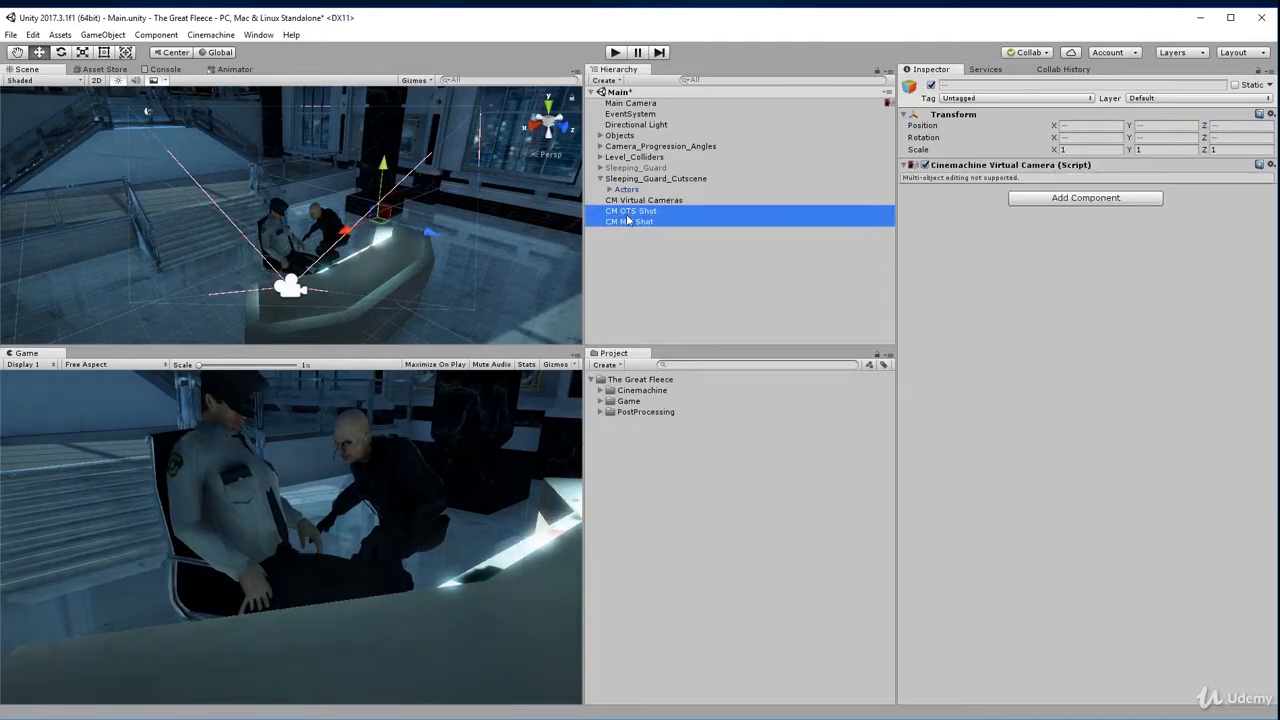
{"action": "left_click_drag", "start_coordinate": [624, 215], "coordinate": [630, 201]}
{"action": "left_click", "coordinate": [630, 201]}
{"action": "key", "text": "Left"}
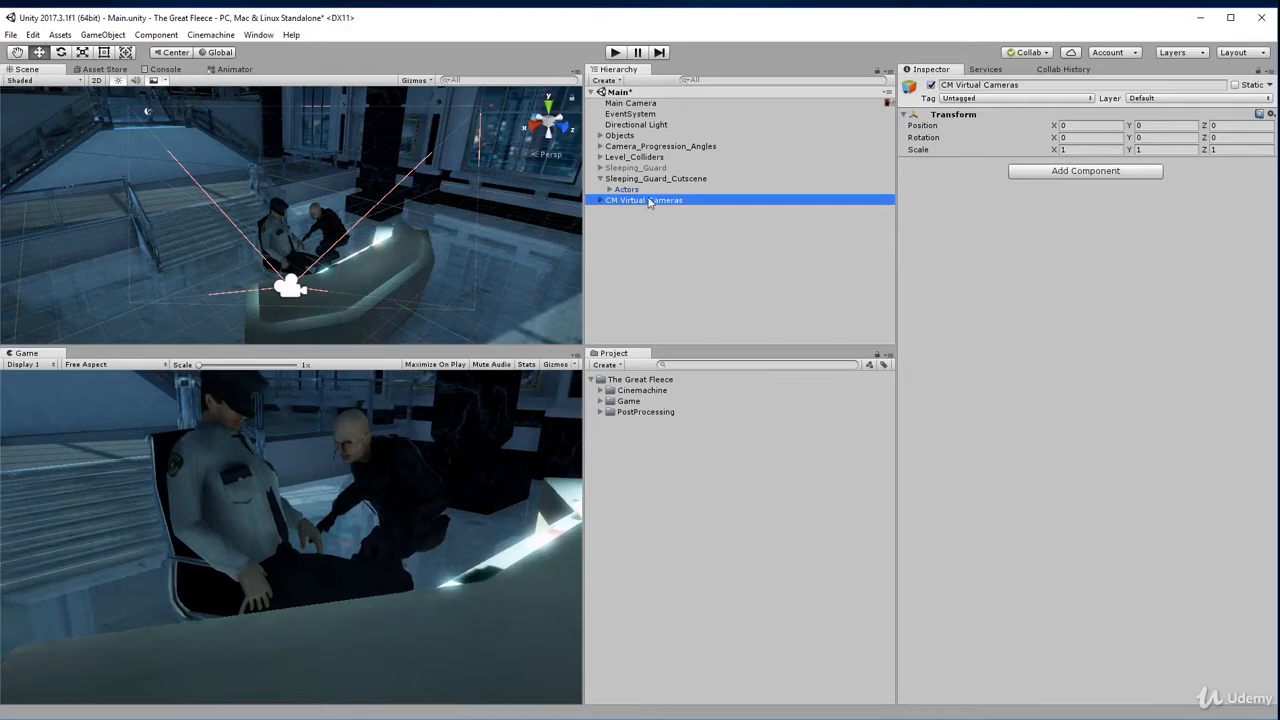
{"action": "left_click_drag", "start_coordinate": [648, 196], "coordinate": [657, 180]}
Expand CM Virtual Cameras and preview the over-the-shoulder and mid shots in the Game view, soloing CM OTS Shot.
{"action": "left_click", "coordinate": [610, 200]}
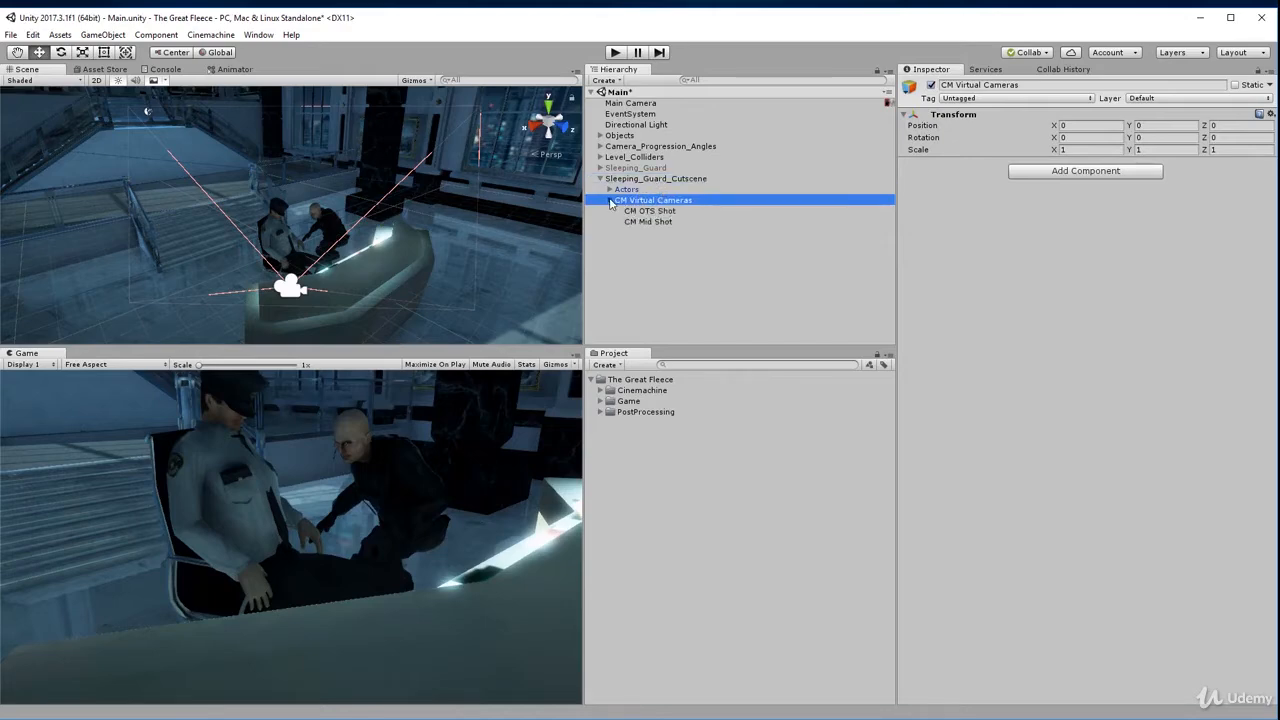
{"action": "left_click", "coordinate": [641, 213]}
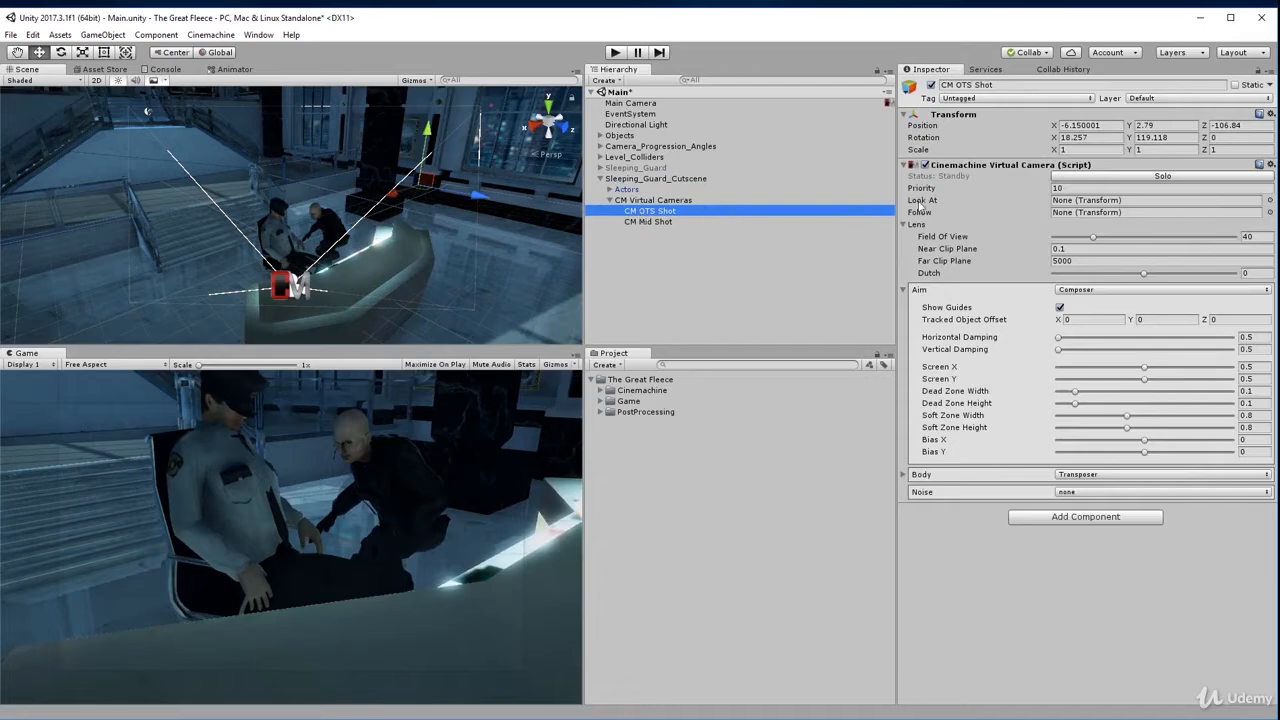
{"action": "left_click", "coordinate": [1129, 177]}
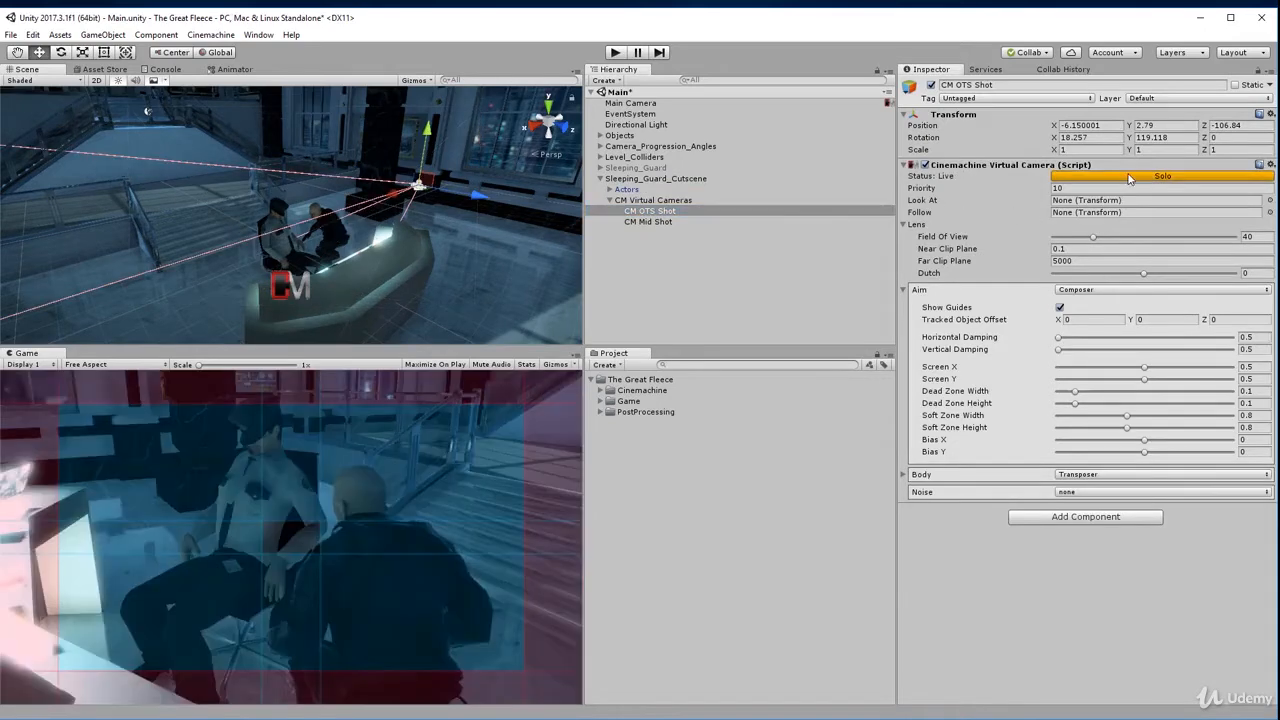
{"action": "left_click", "coordinate": [659, 222]}
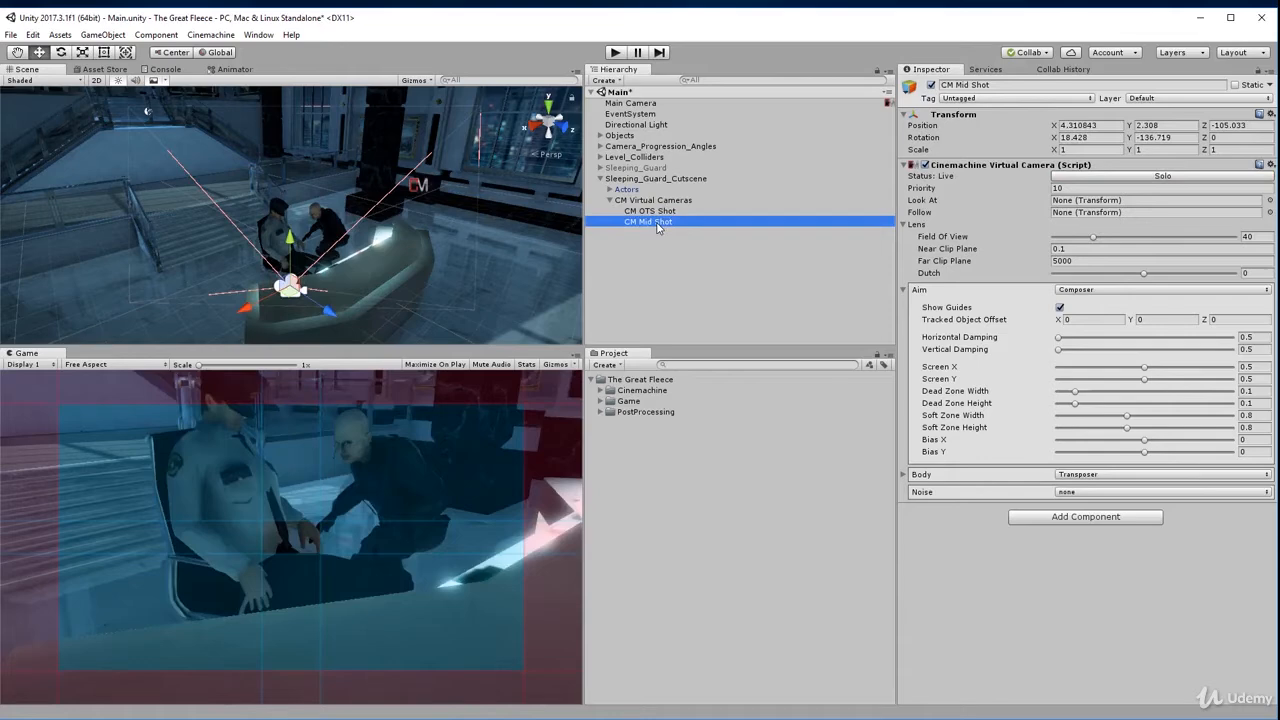
Collapse CM Virtual Cameras and Sleeping_Guard_Cutscene in the hierarchy, and save the Main scene.
{"action": "left_click", "coordinate": [638, 200]}
{"action": "key", "text": "Left"}
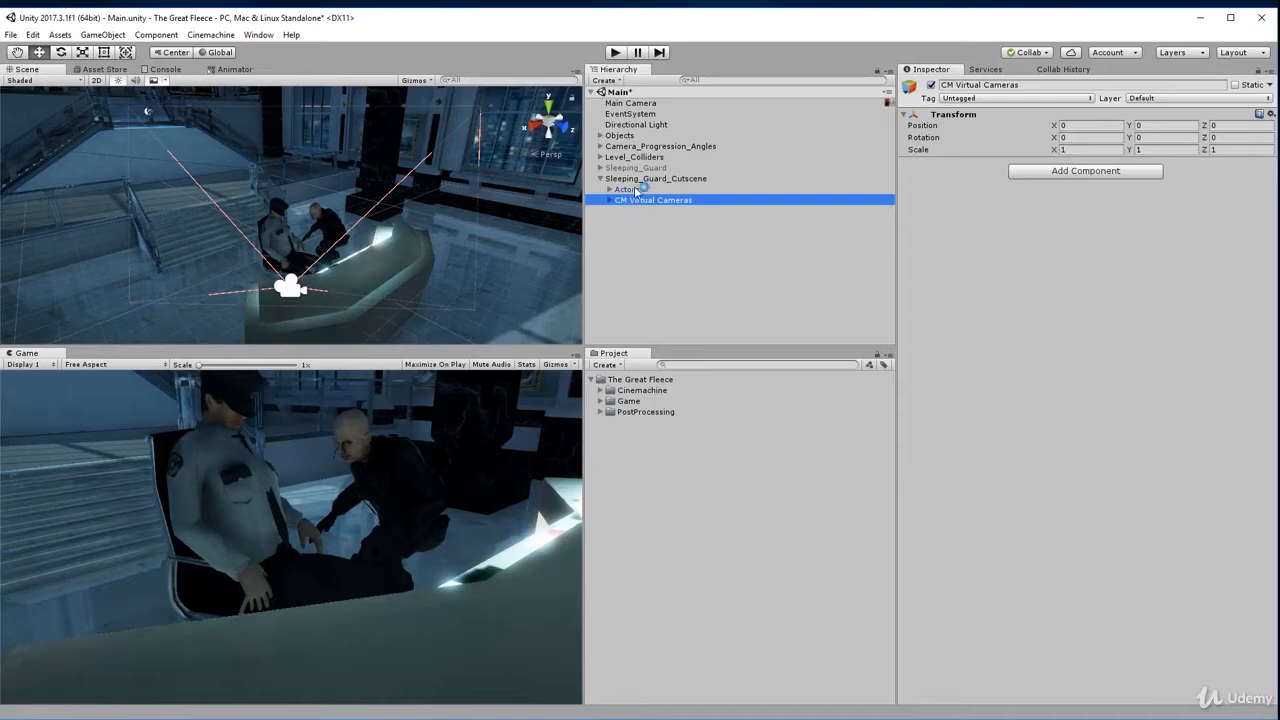
{"action": "left_click", "coordinate": [645, 178]}
{"action": "key", "text": "Left"}
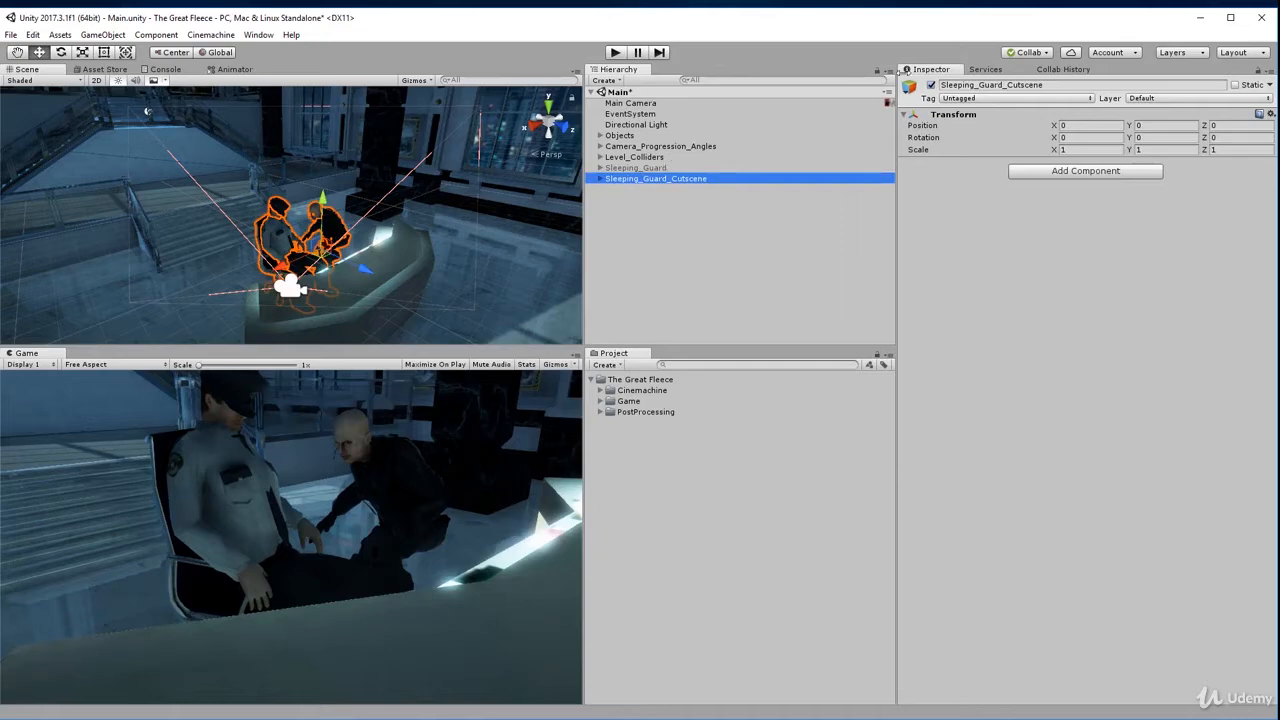
{"action": "left_click", "coordinate": [757, 264]}
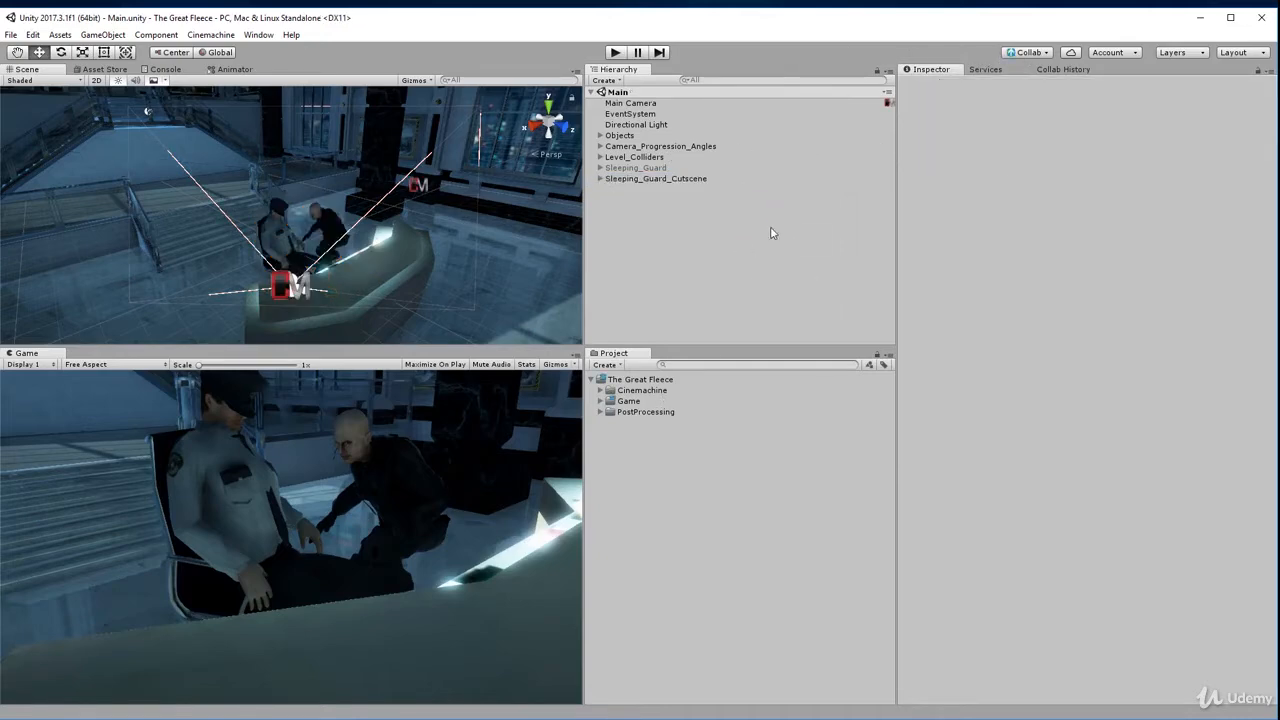
Publish the Main.unity change to Collab with the description "Blocked our scene + Composed sleeping guard shot".
{"action": "left_click", "coordinate": [1040, 53]}
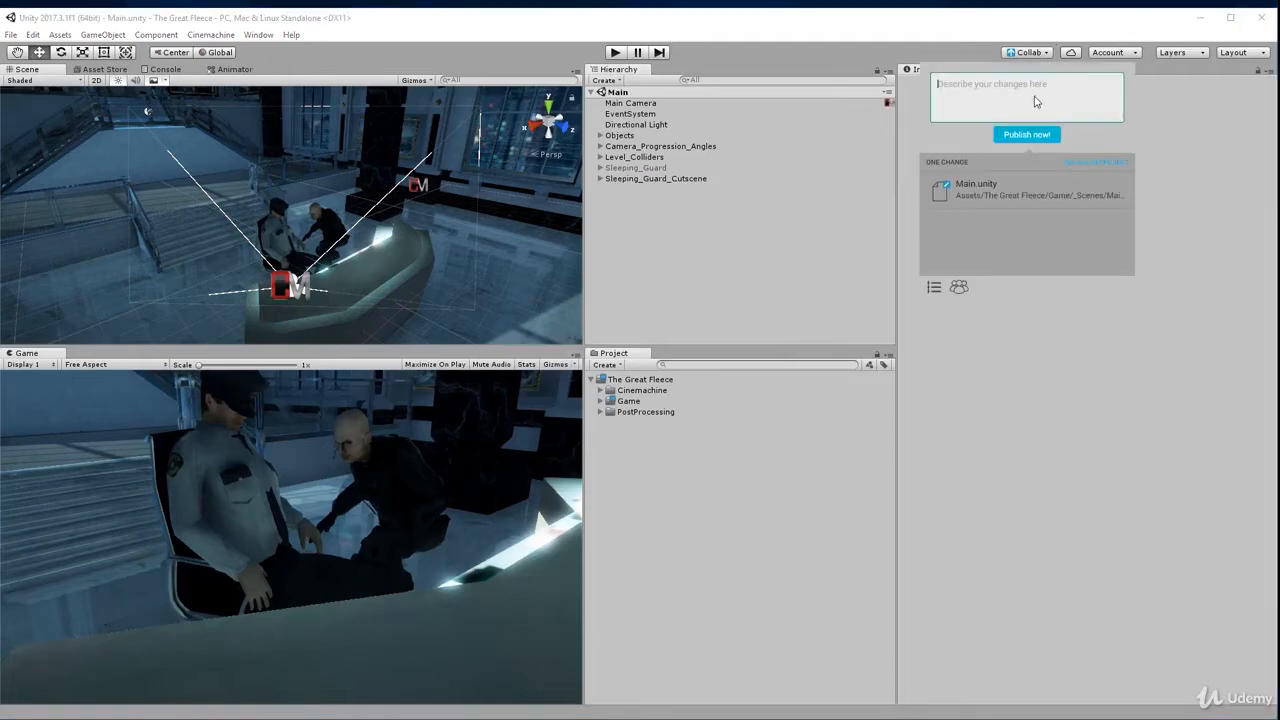
{"action": "type", "text": "Blocked our scene"}
{"action": "type", "text": "+ Composed sleeping guard shot"}
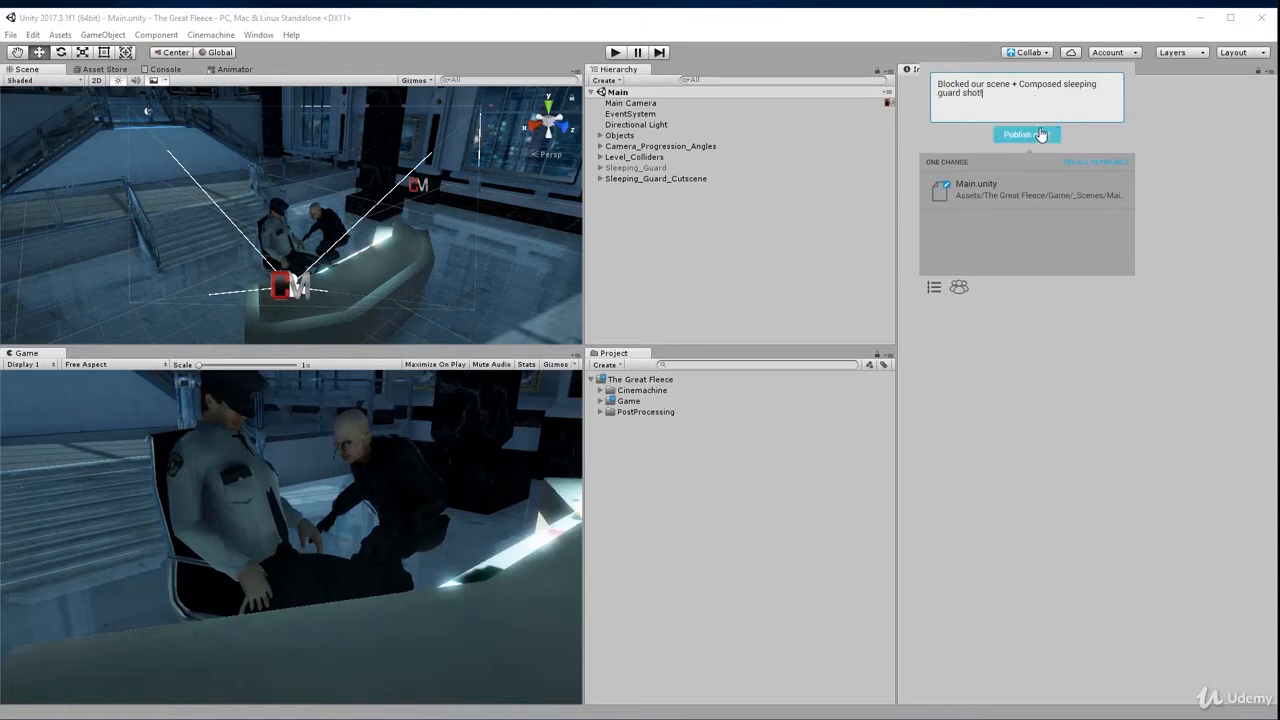
{"action": "left_click", "coordinate": [1041, 134]}
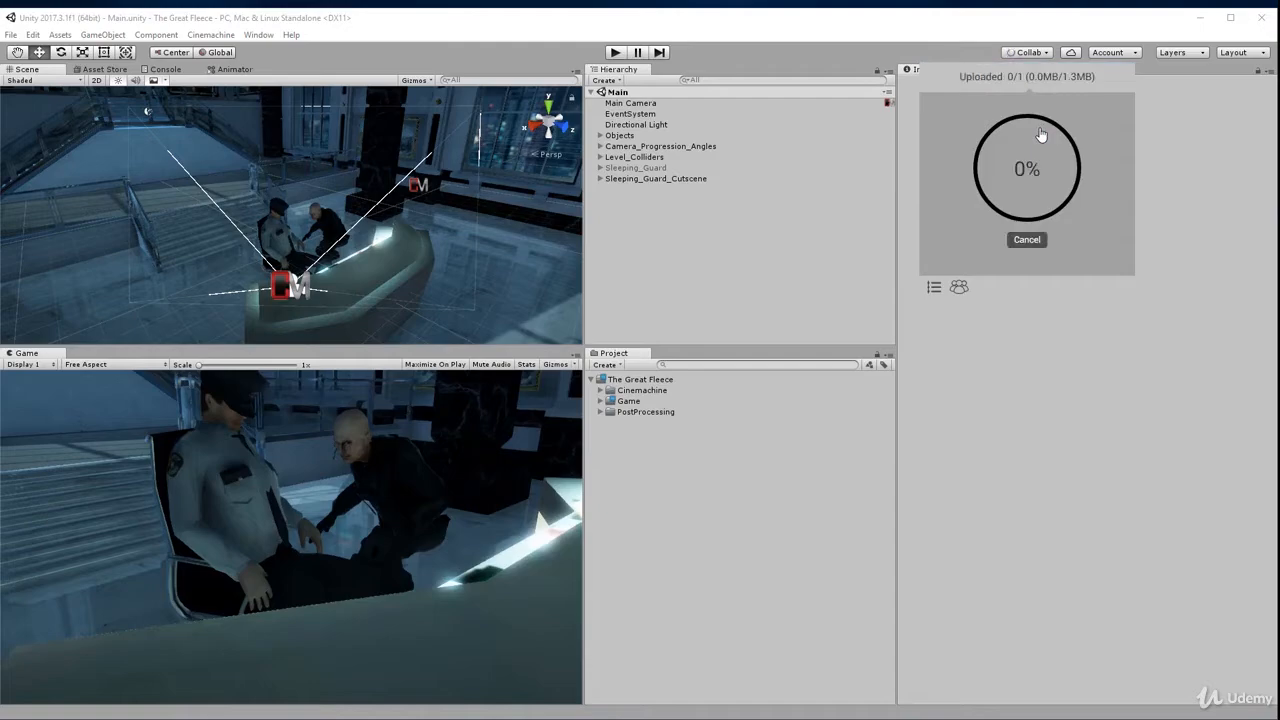
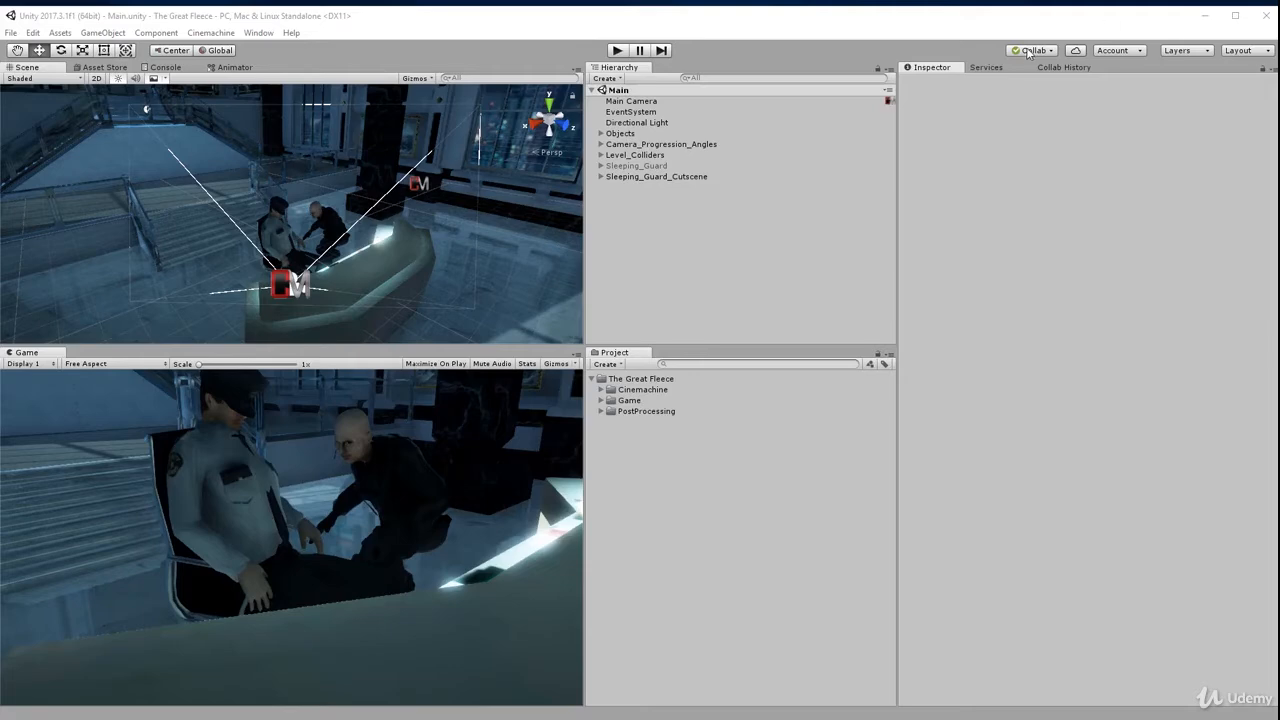
Open the Timeline window, dock it below the Game view, and make it taller.
{"action": "left_click", "coordinate": [258, 33]}
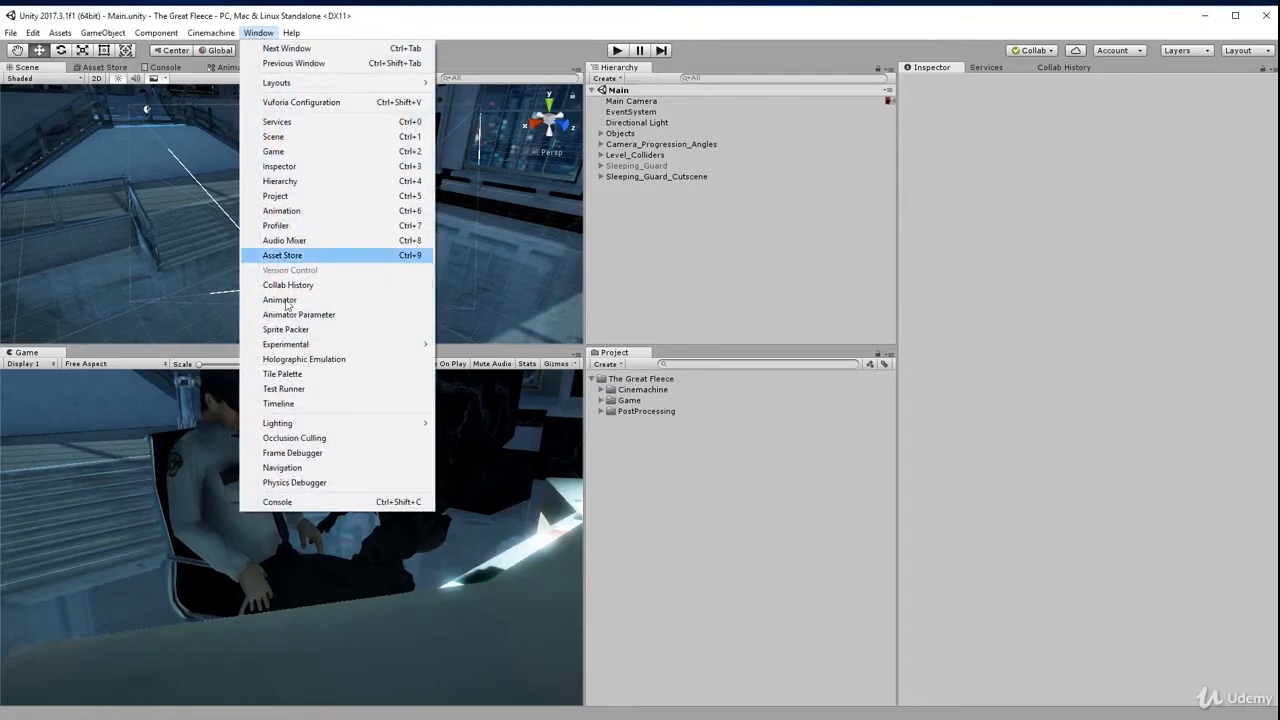
{"action": "left_click", "coordinate": [316, 403]}
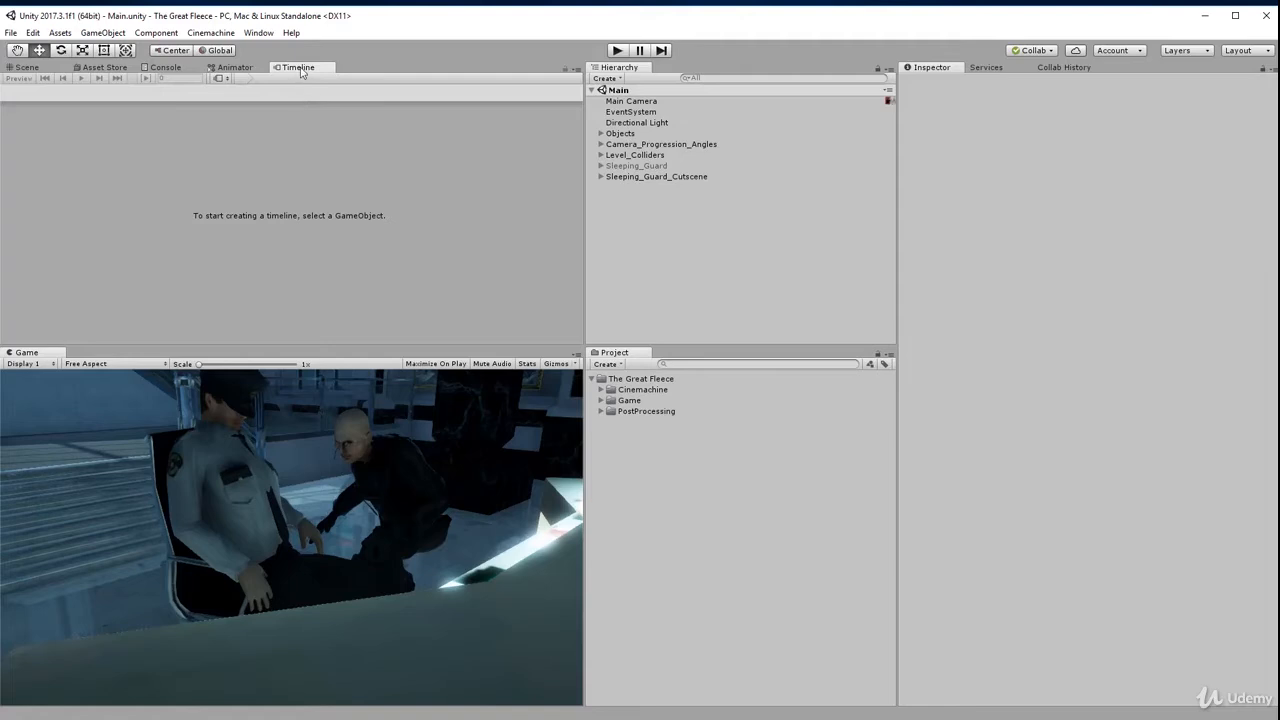
{"action": "left_click_drag", "start_coordinate": [297, 67], "coordinate": [311, 636]}
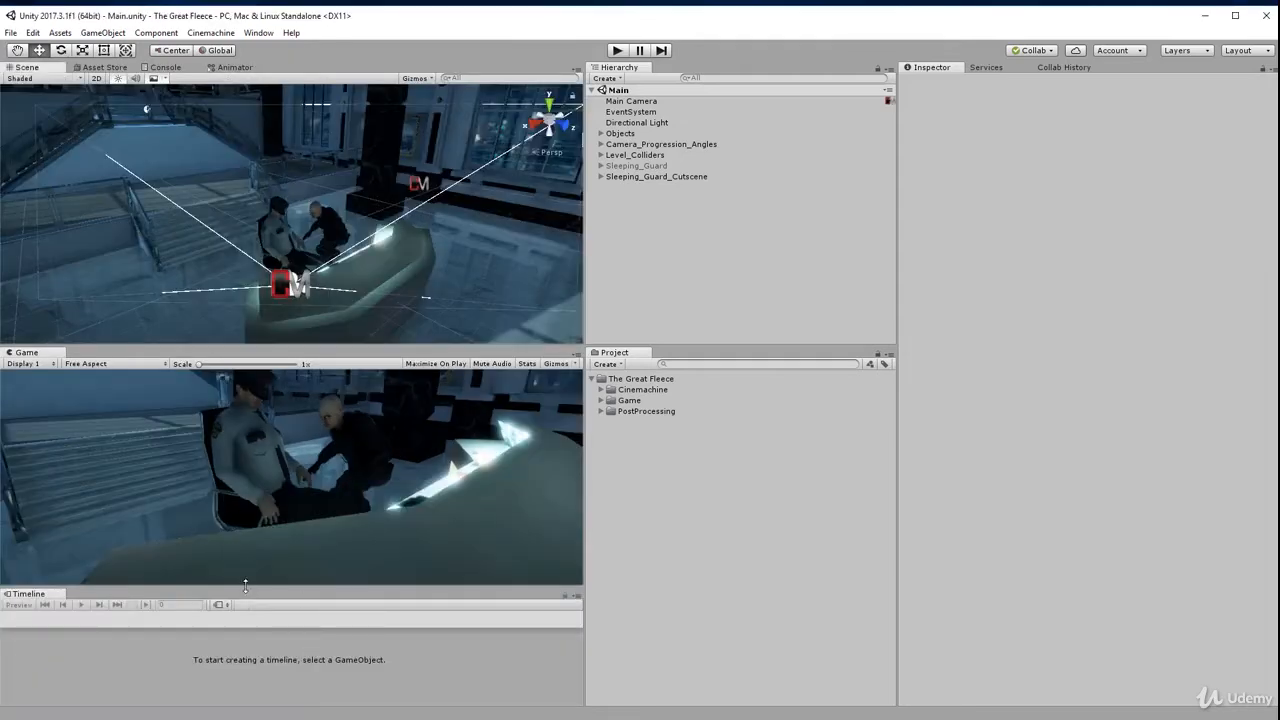
{"action": "left_click_drag", "start_coordinate": [247, 589], "coordinate": [247, 560]}
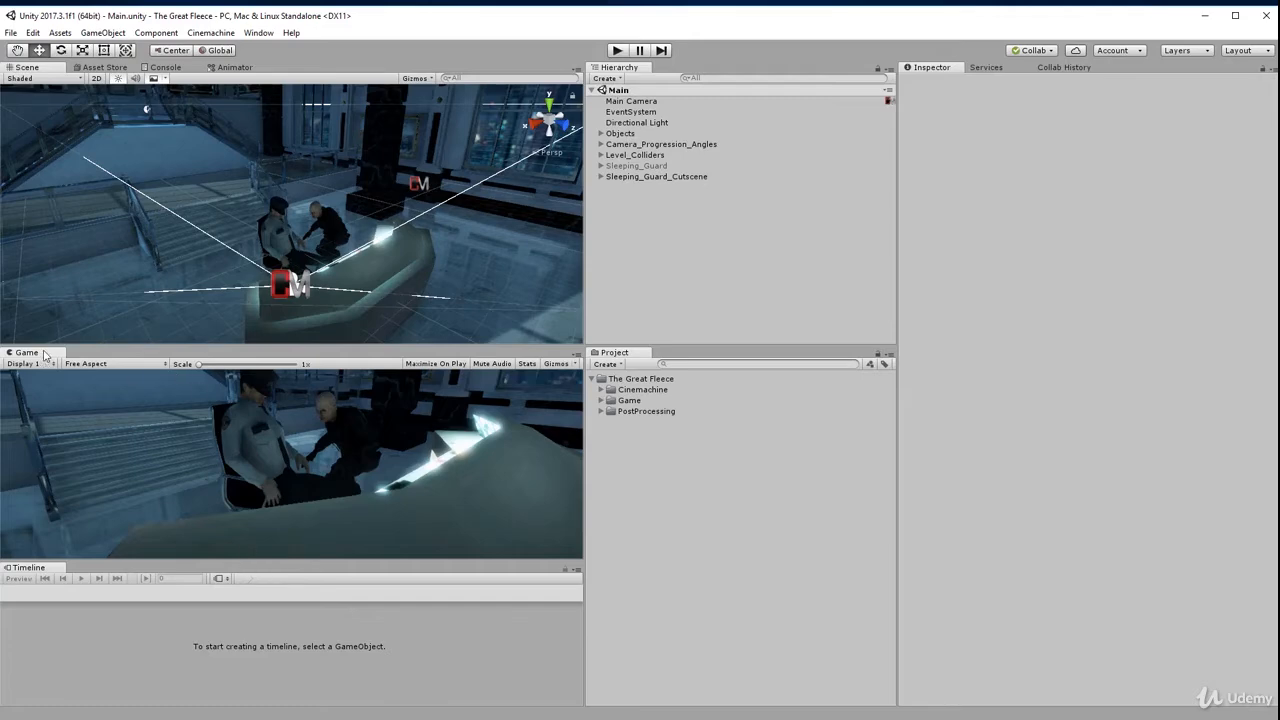
Dock the Game view beside the Scene view above the Timeline, and resize the panes to widen the Game view.
{"action": "left_click_drag", "start_coordinate": [28, 356], "coordinate": [417, 233]}
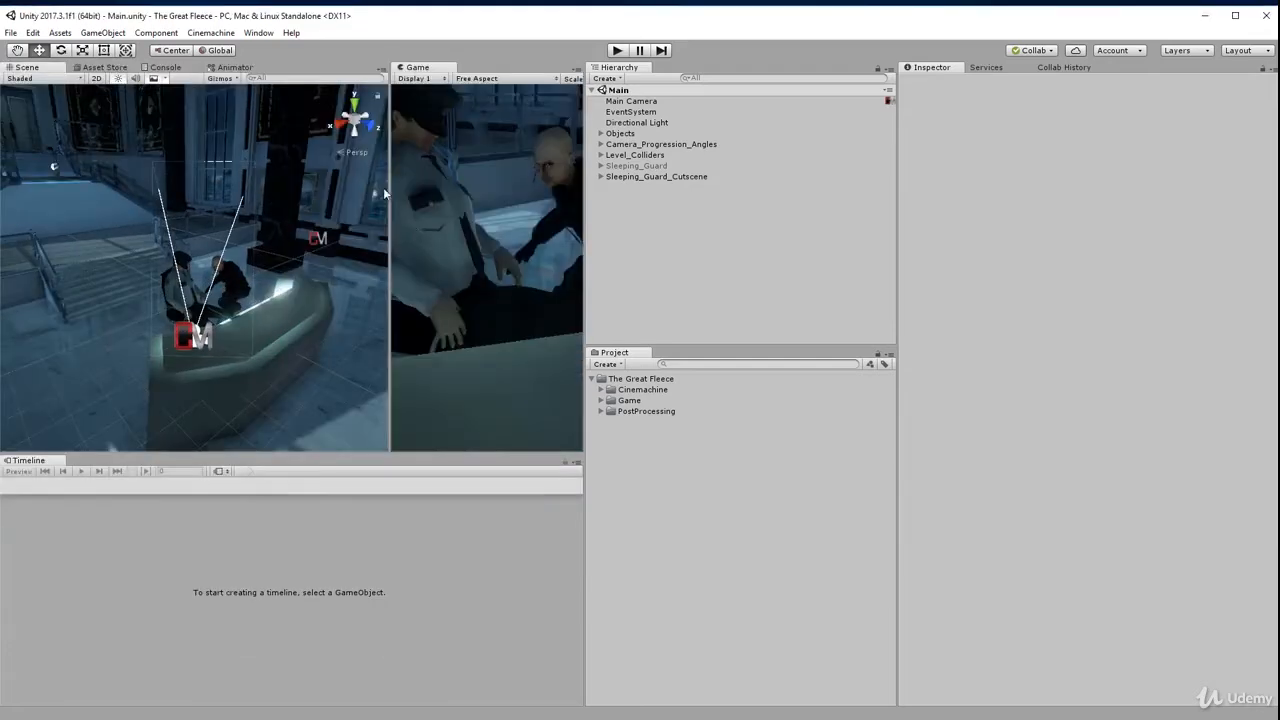
{"action": "left_click_drag", "start_coordinate": [392, 176], "coordinate": [246, 185]}
{"action": "mouse_move", "coordinate": [216, 457]}
{"action": "left_mouse_down"}
{"action": "mouse_move", "coordinate": [222, 410]}
{"action": "mouse_move", "coordinate": [222, 437]}
{"action": "left_mouse_up"}
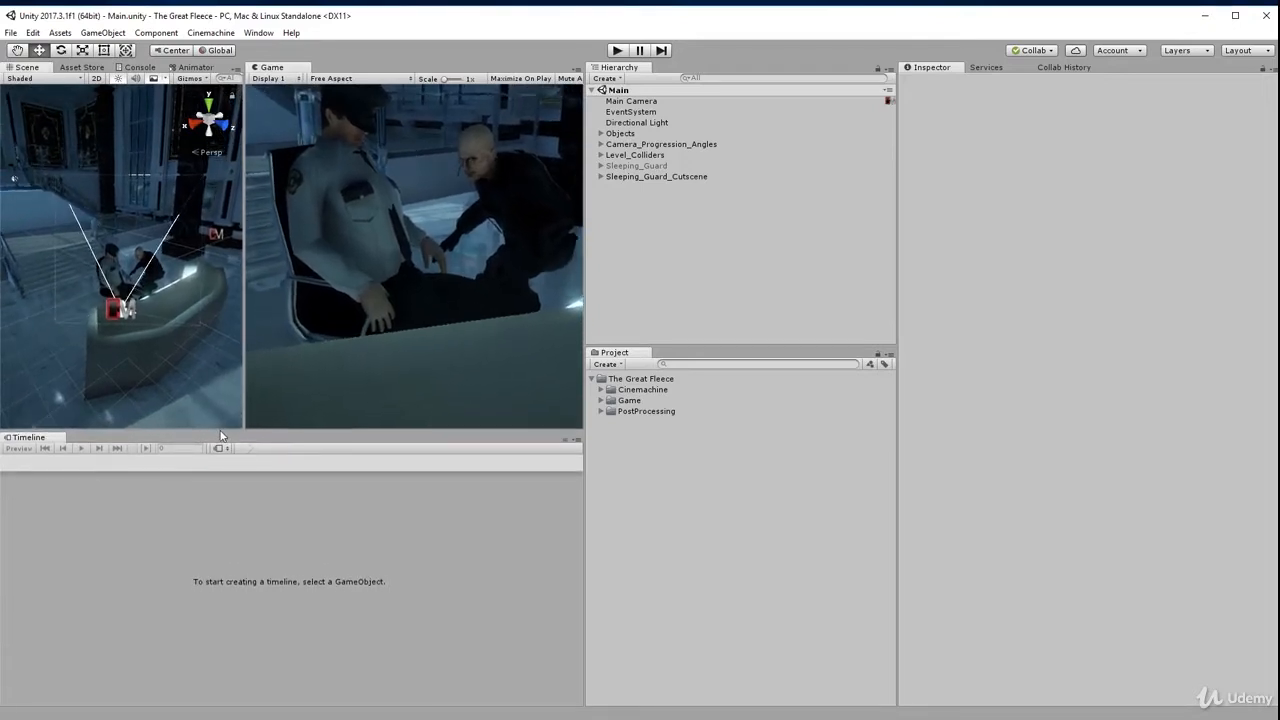
{"action": "left_click_drag", "start_coordinate": [251, 338], "coordinate": [268, 342]}
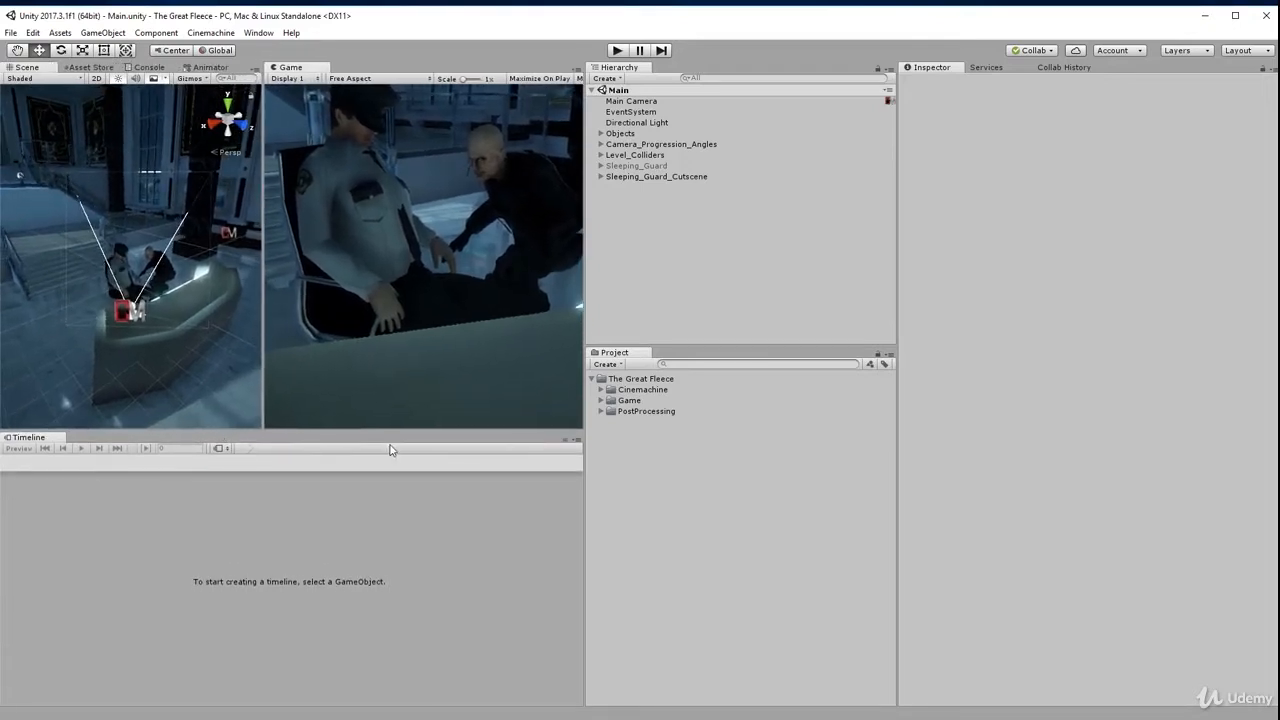
{"action": "left_click_drag", "start_coordinate": [364, 427], "coordinate": [364, 433]}
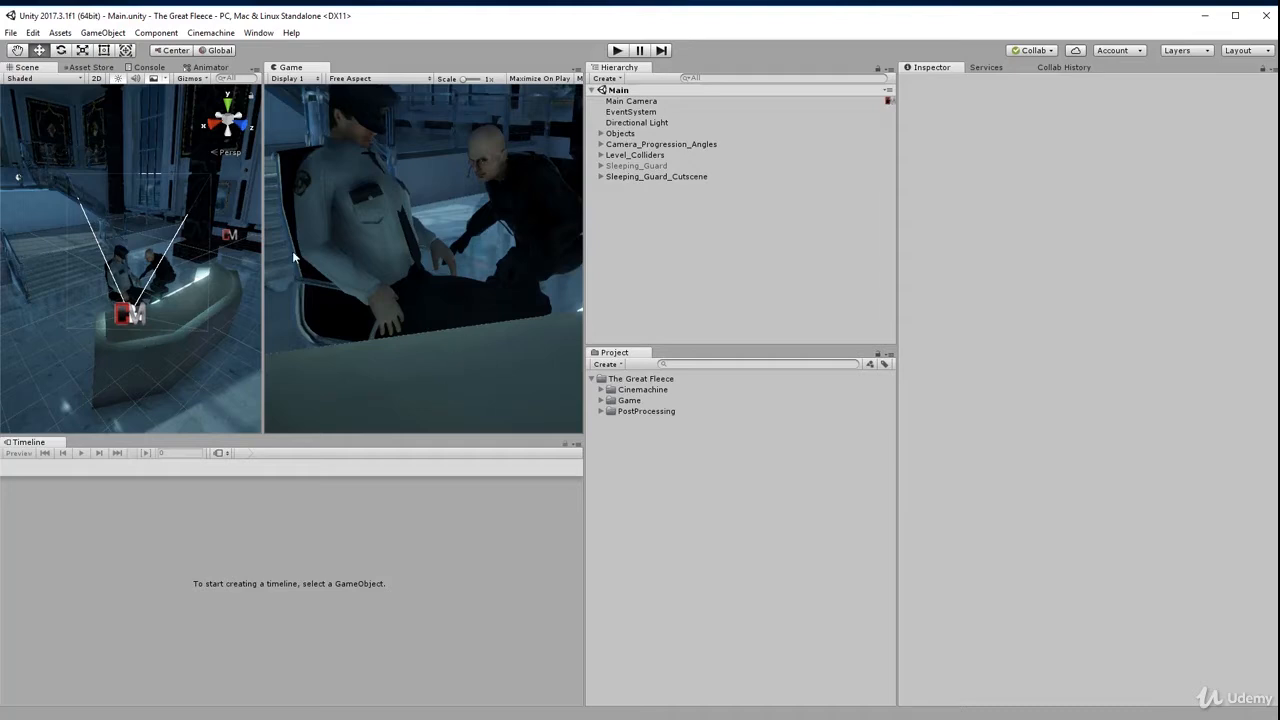
Expand the cutscene's virtual cameras and preview CM OTS Shot and CM Mid Shot in turn with Solo.
{"action": "left_click", "coordinate": [637, 177]}
{"action": "key", "text": "Right"}
{"action": "key", "text": "Down"}
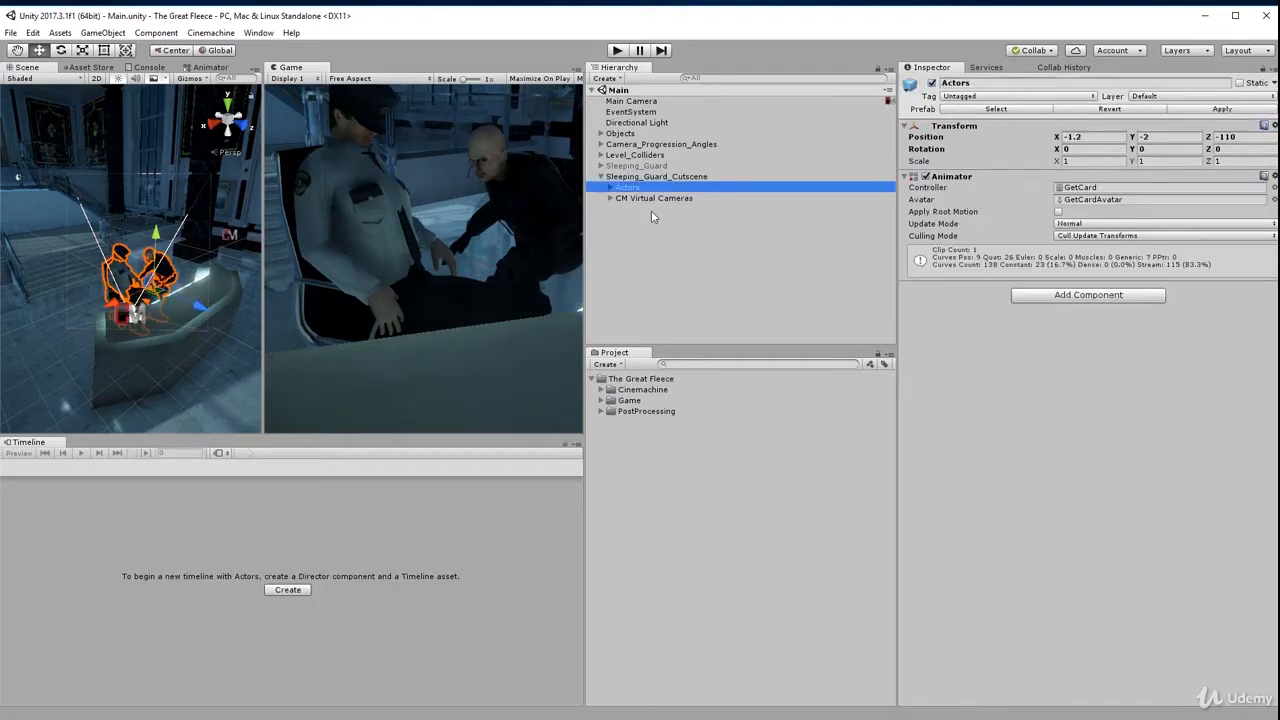
{"action": "key", "text": "Down"}
{"action": "key", "text": "Down"}
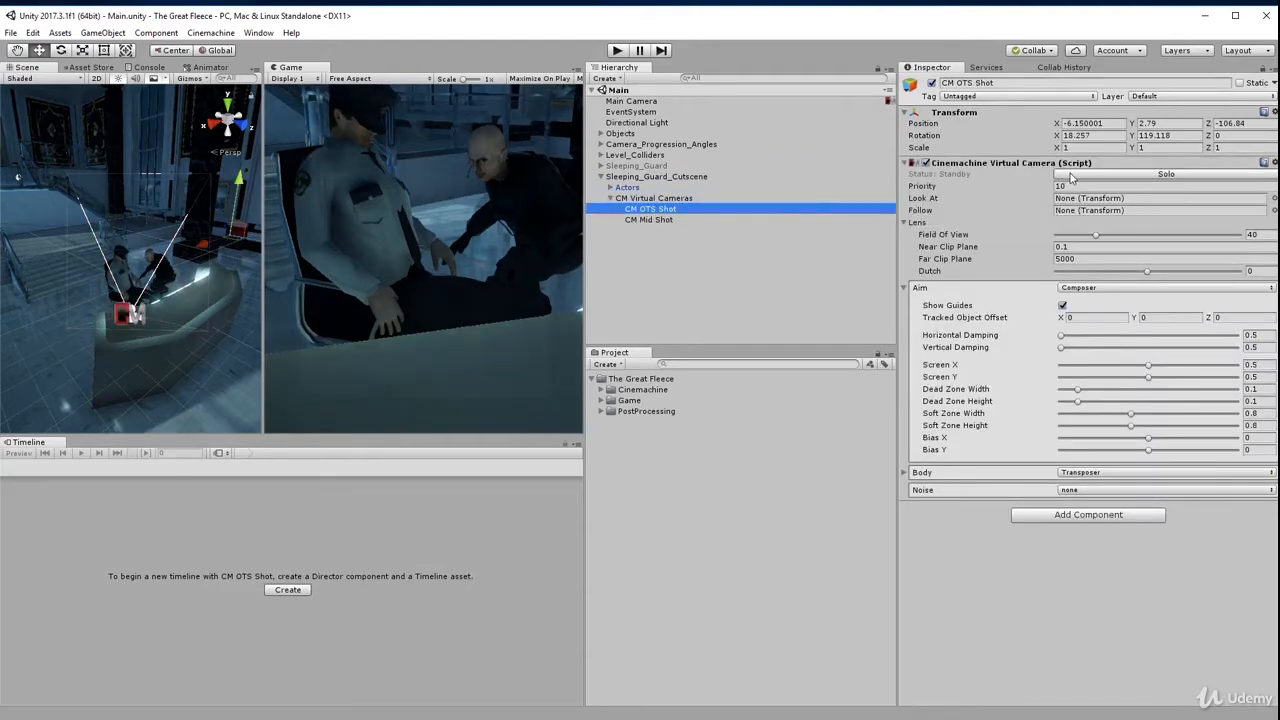
{"action": "left_click", "coordinate": [1070, 176]}
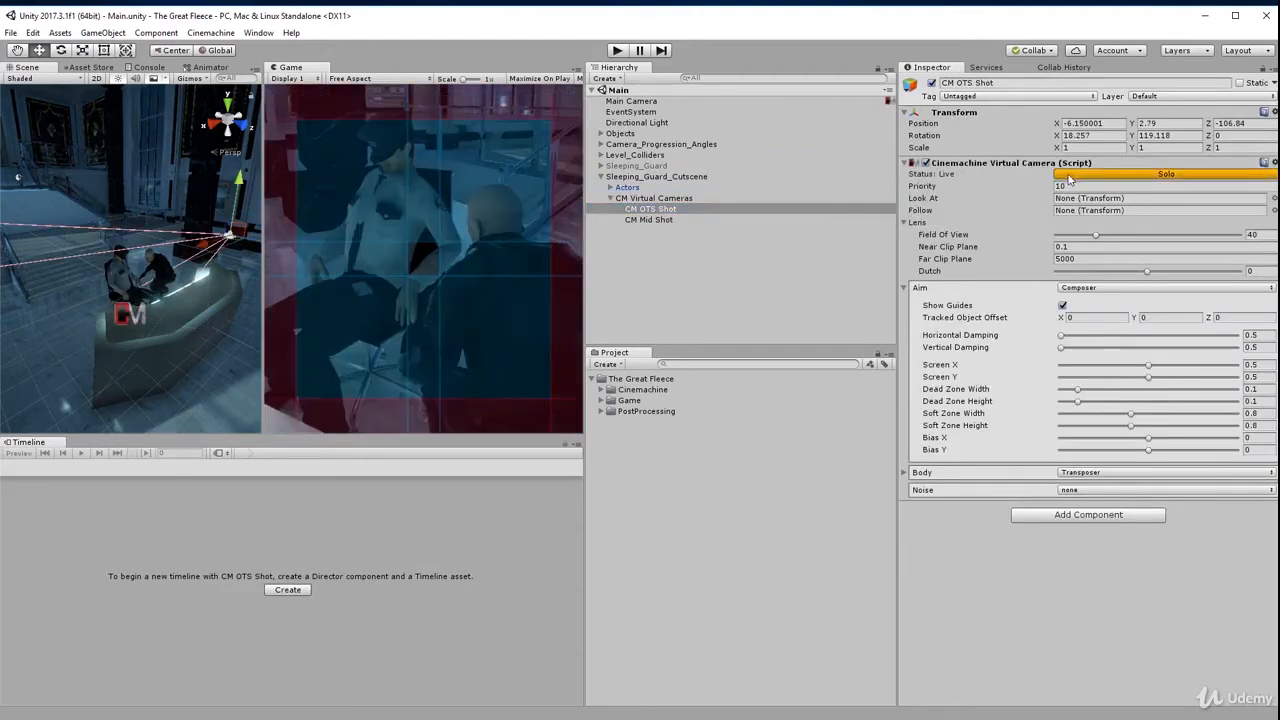
{"action": "left_click", "coordinate": [665, 223]}
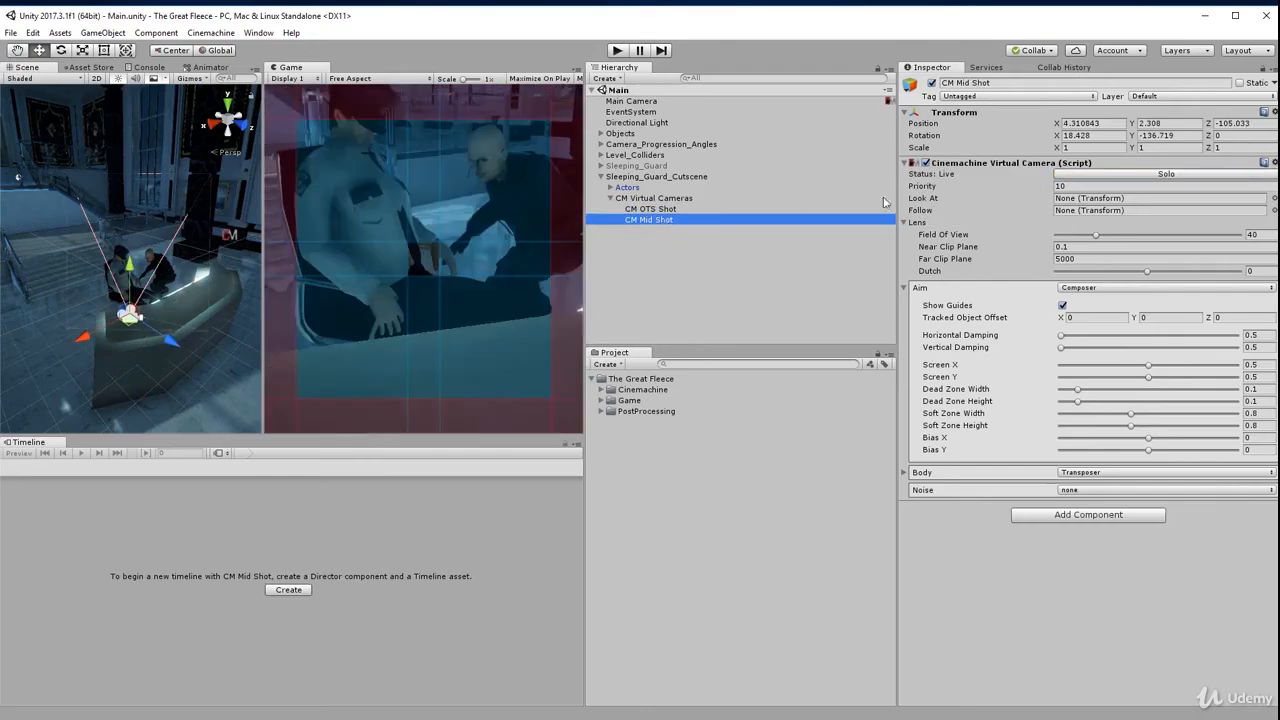
{"action": "left_click", "coordinate": [1108, 176]}
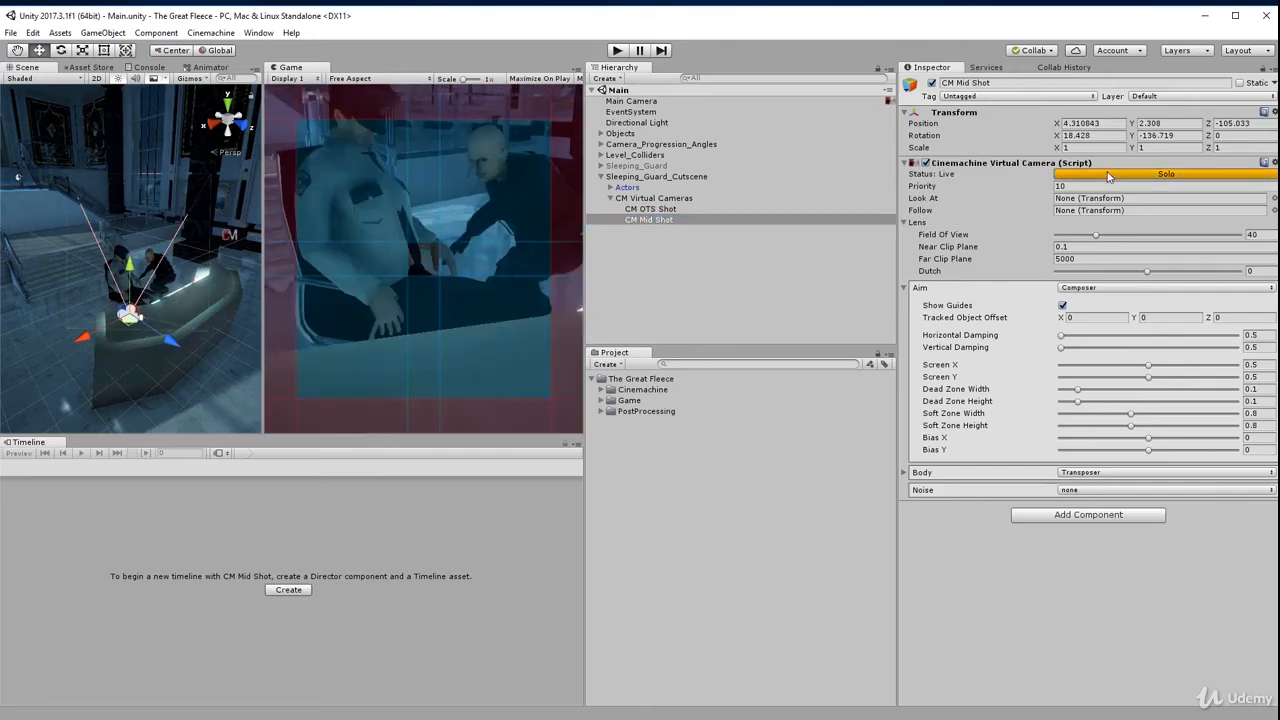
Collapse the CM Virtual Cameras group and its parent Sleeping_Guard_Cutscene in the hierarchy.
{"action": "left_click", "coordinate": [659, 200]}
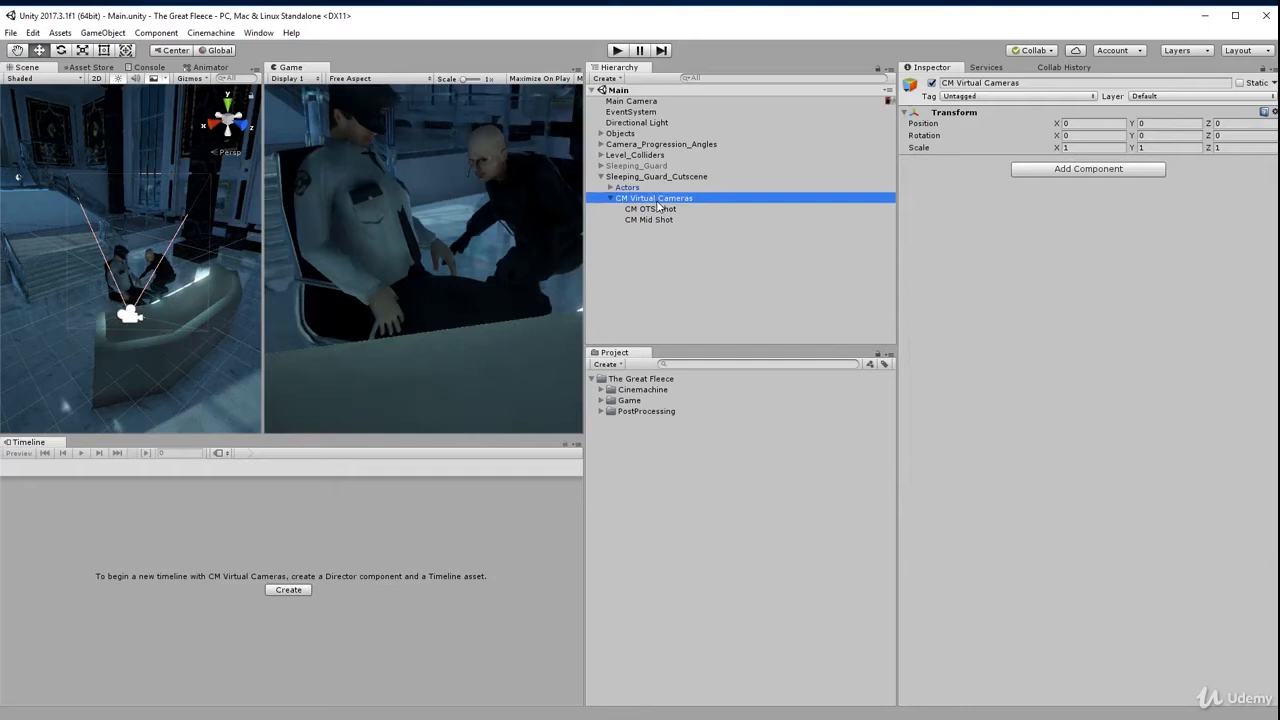
{"action": "key", "text": "Left"}
{"action": "left_click", "coordinate": [632, 234]}
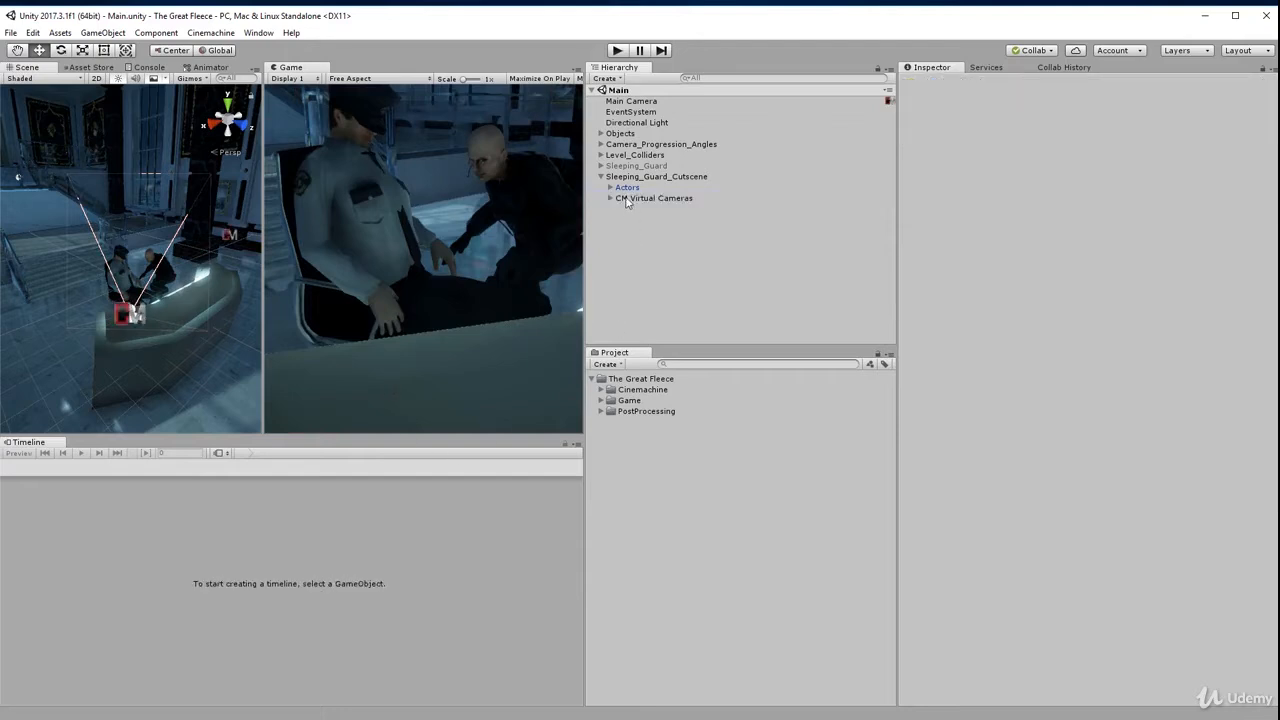
{"action": "left_click", "coordinate": [634, 177]}
{"action": "key", "text": "Left"}
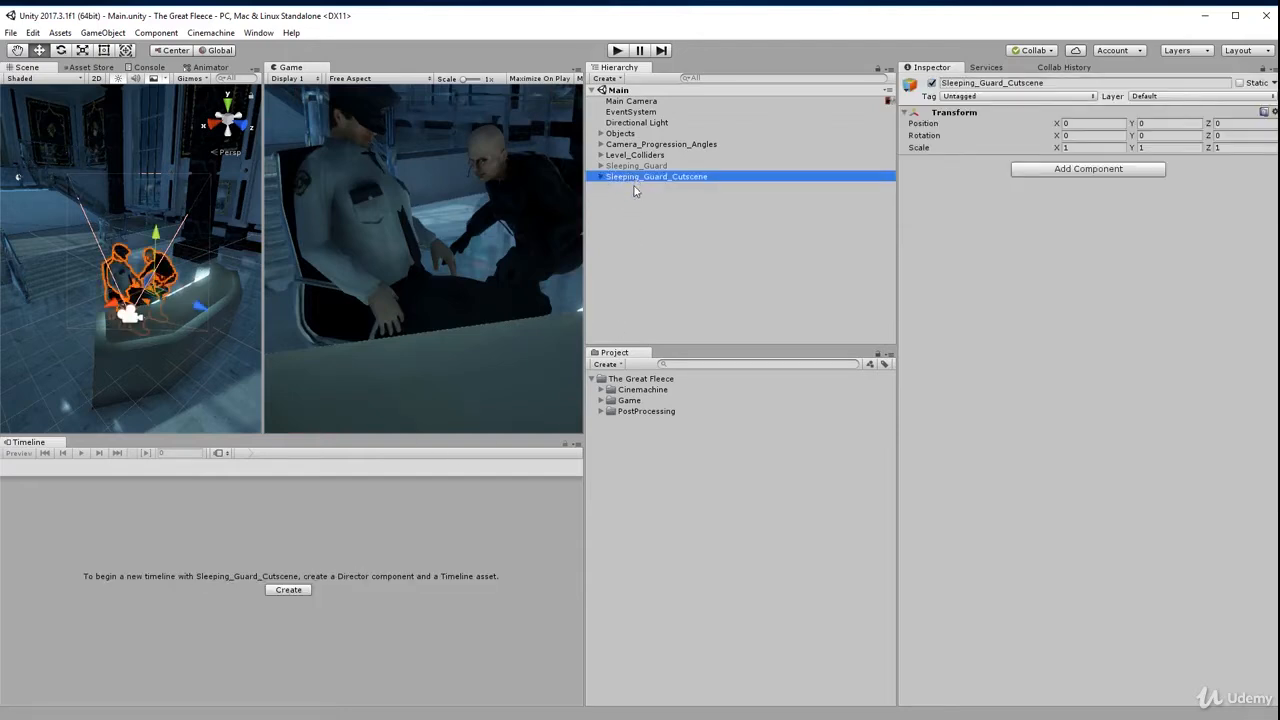
{"action": "left_click", "coordinate": [660, 212]}
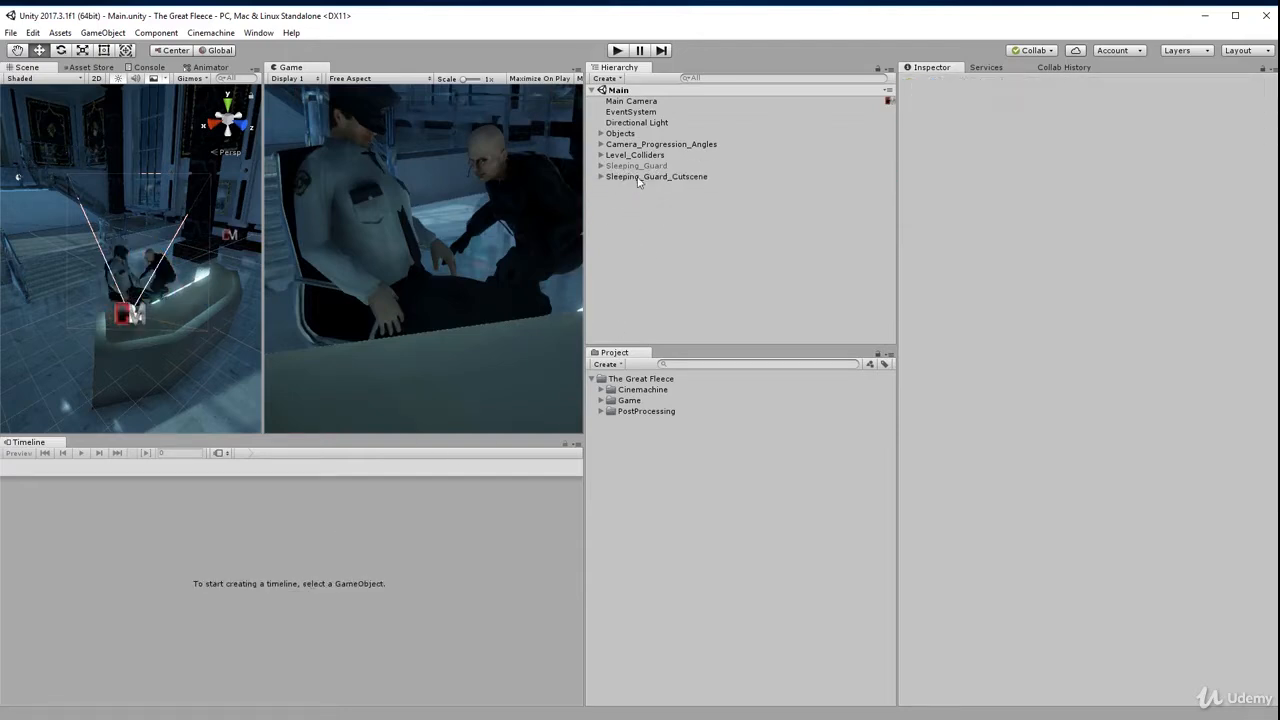
Start creating a timeline for Sleeping_Guard_Cutscene, and make a new folder named Timeline inside the Game folder.
{"action": "left_click", "coordinate": [638, 178]}
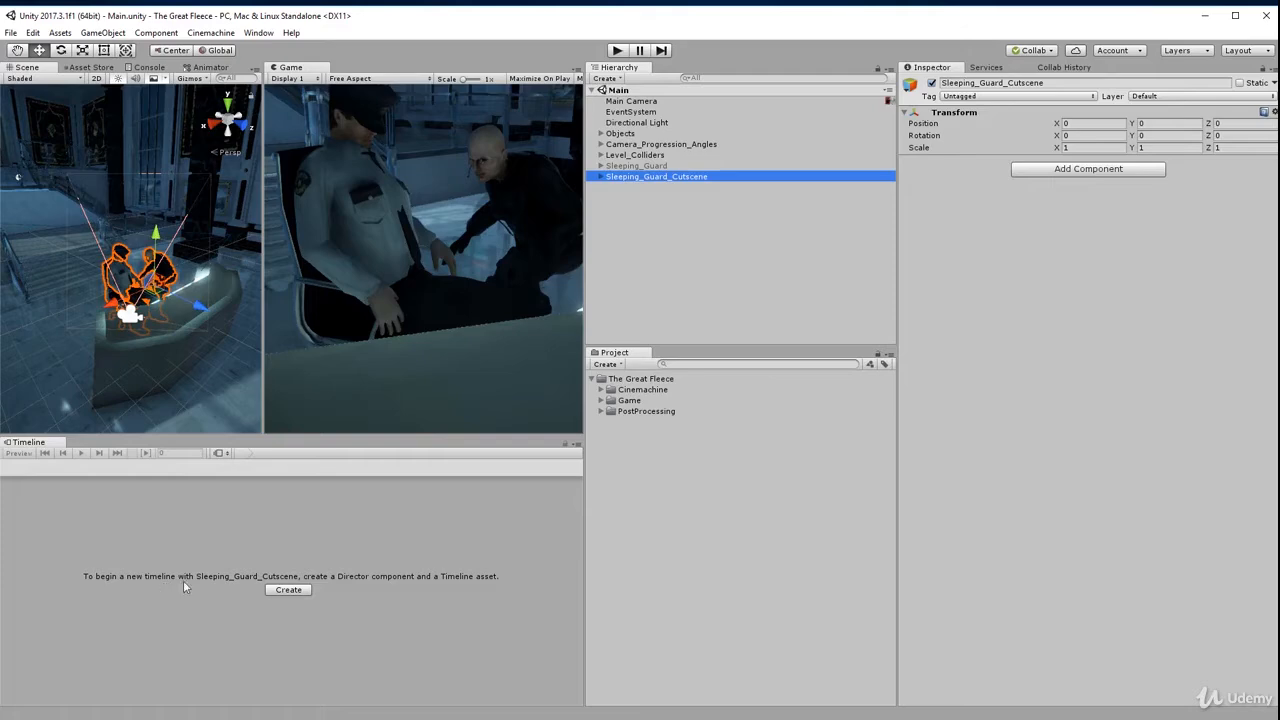
{"action": "left_click", "coordinate": [281, 590]}
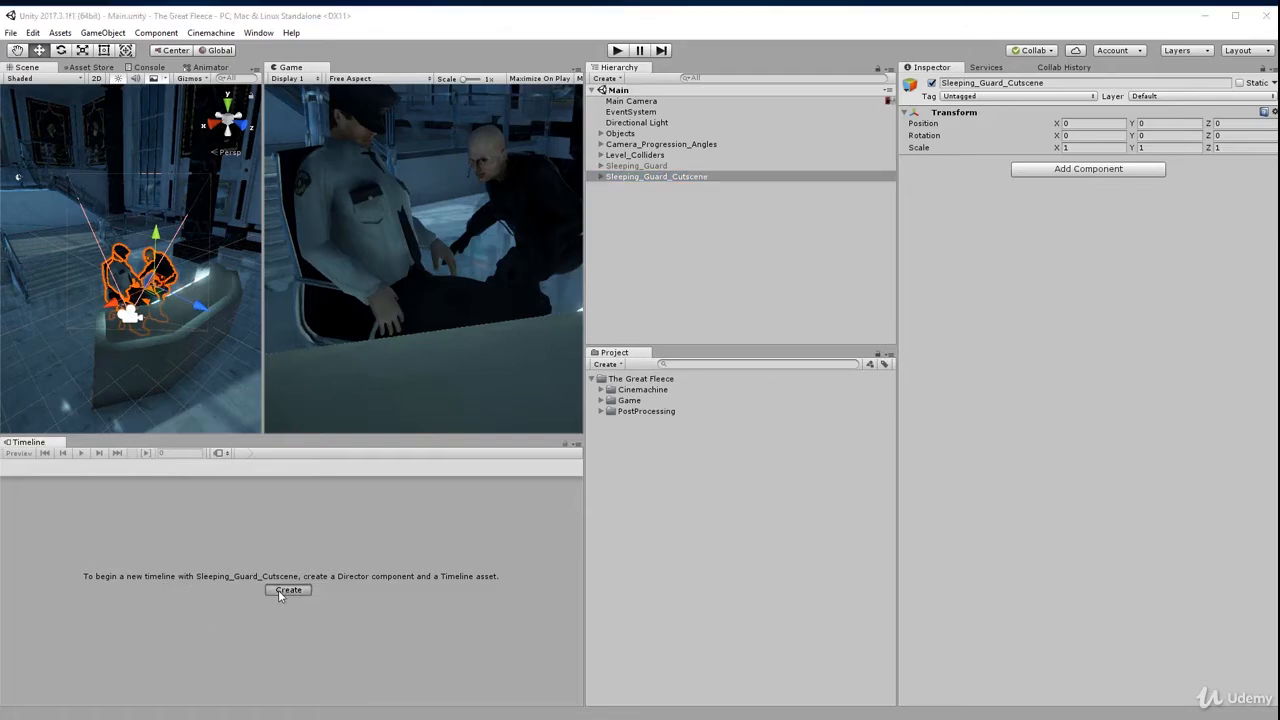
{"action": "double_click", "coordinate": [182, 137]}
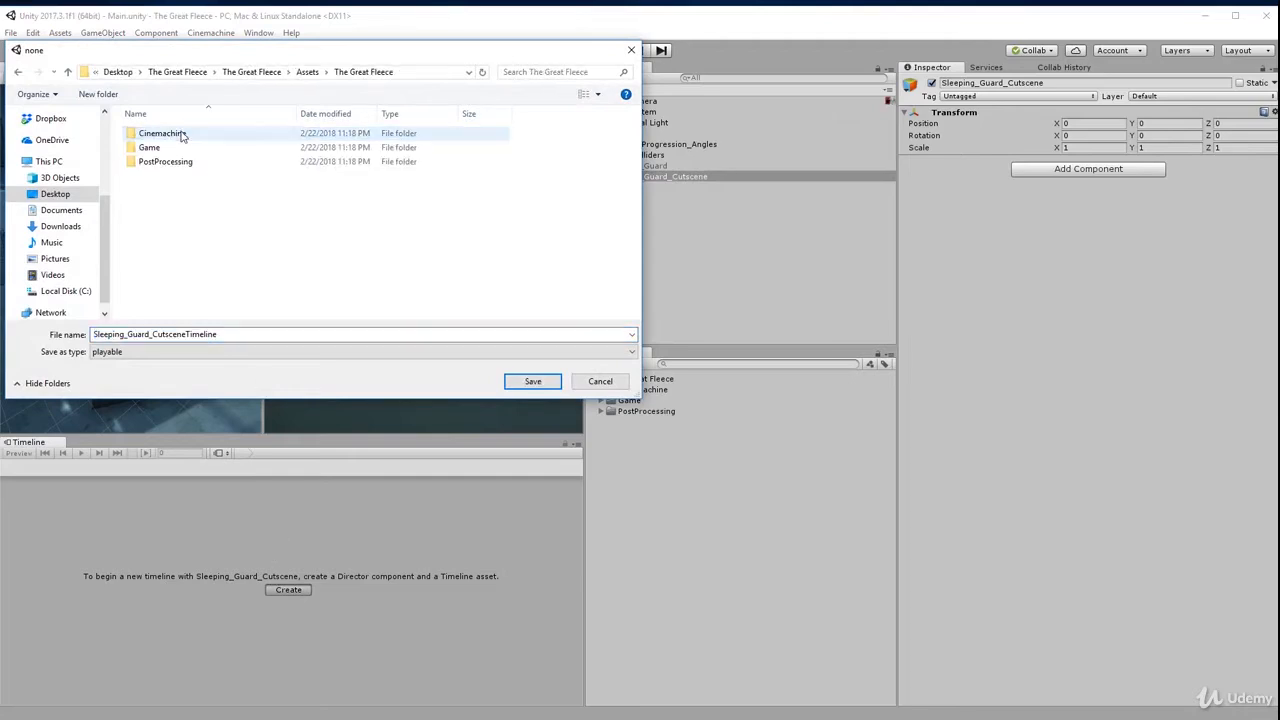
{"action": "double_click", "coordinate": [174, 148]}
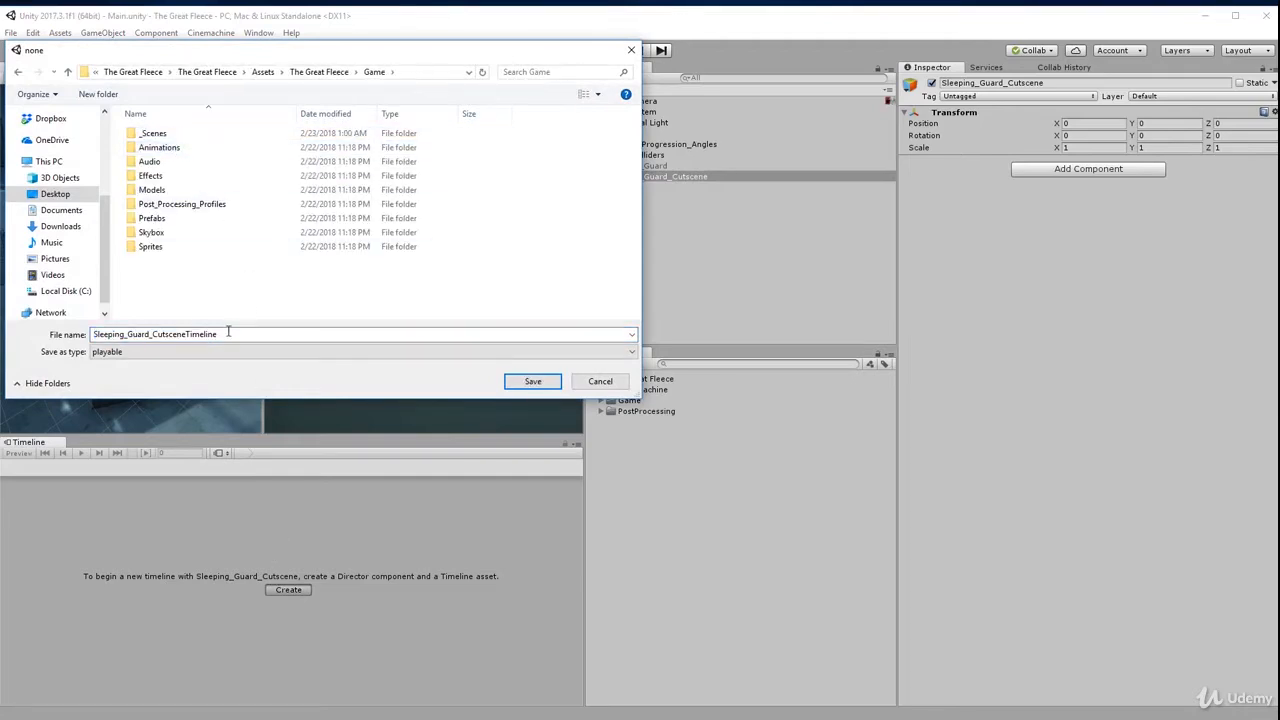
{"action": "right_click", "coordinate": [200, 274]}
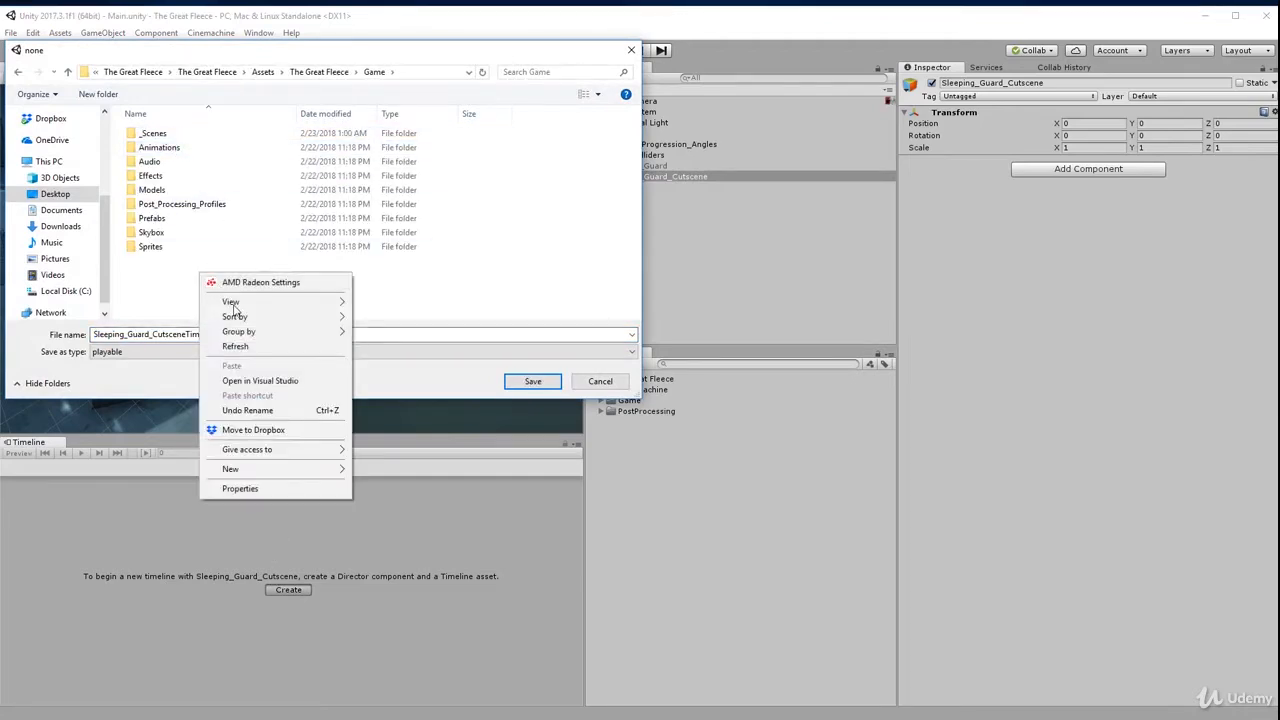
{"action": "mouse_move", "coordinate": [287, 471]}
{"action": "left_click", "coordinate": [383, 470]}
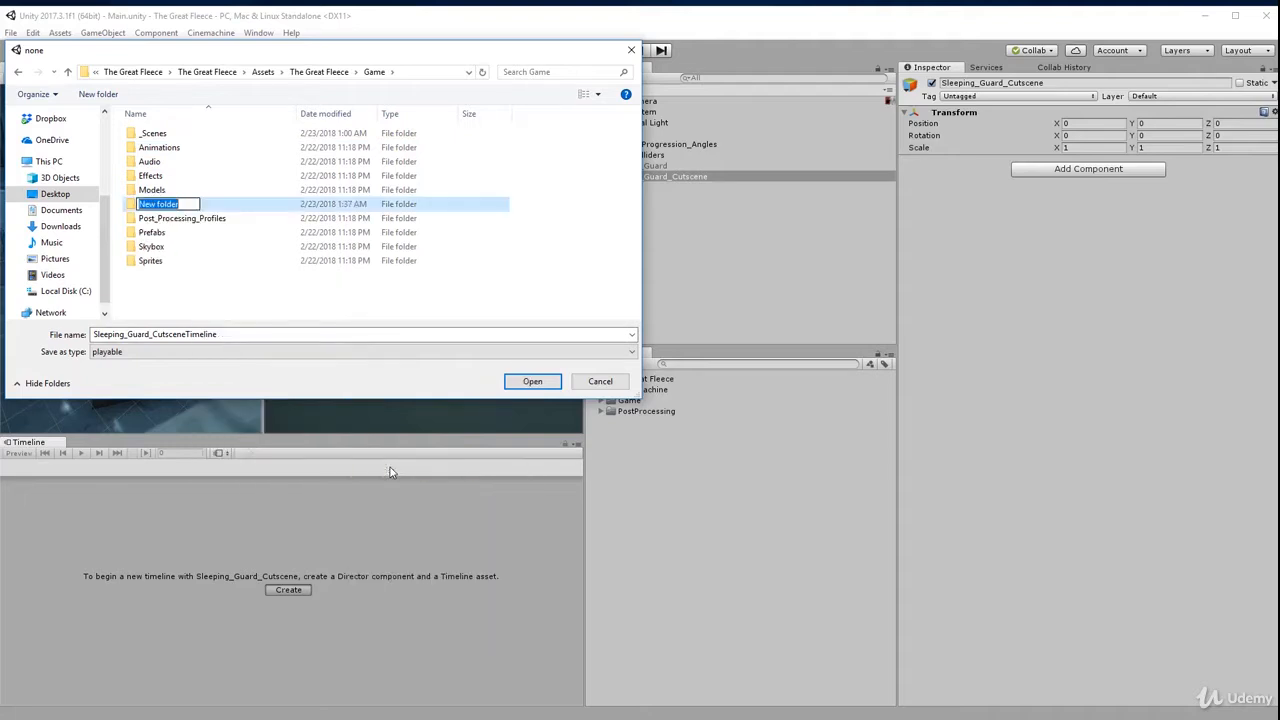
{"action": "type", "text": "Timeline"}
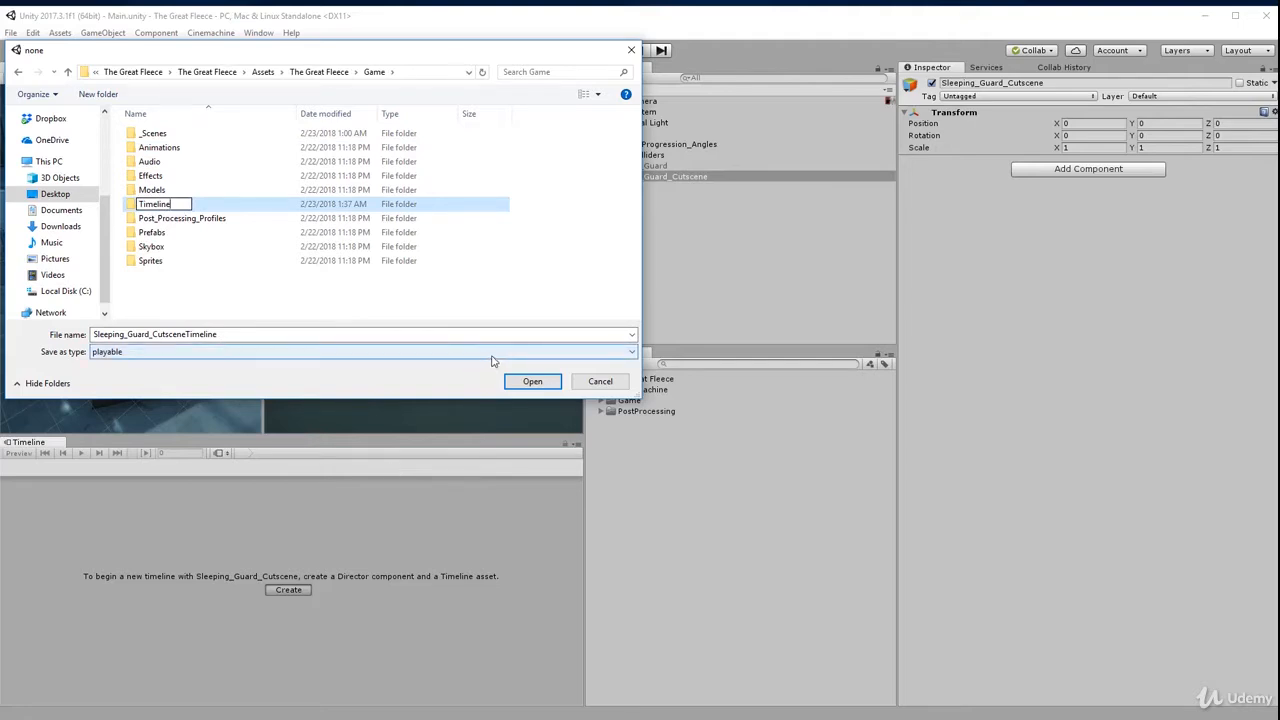
{"action": "left_click", "coordinate": [205, 216]}
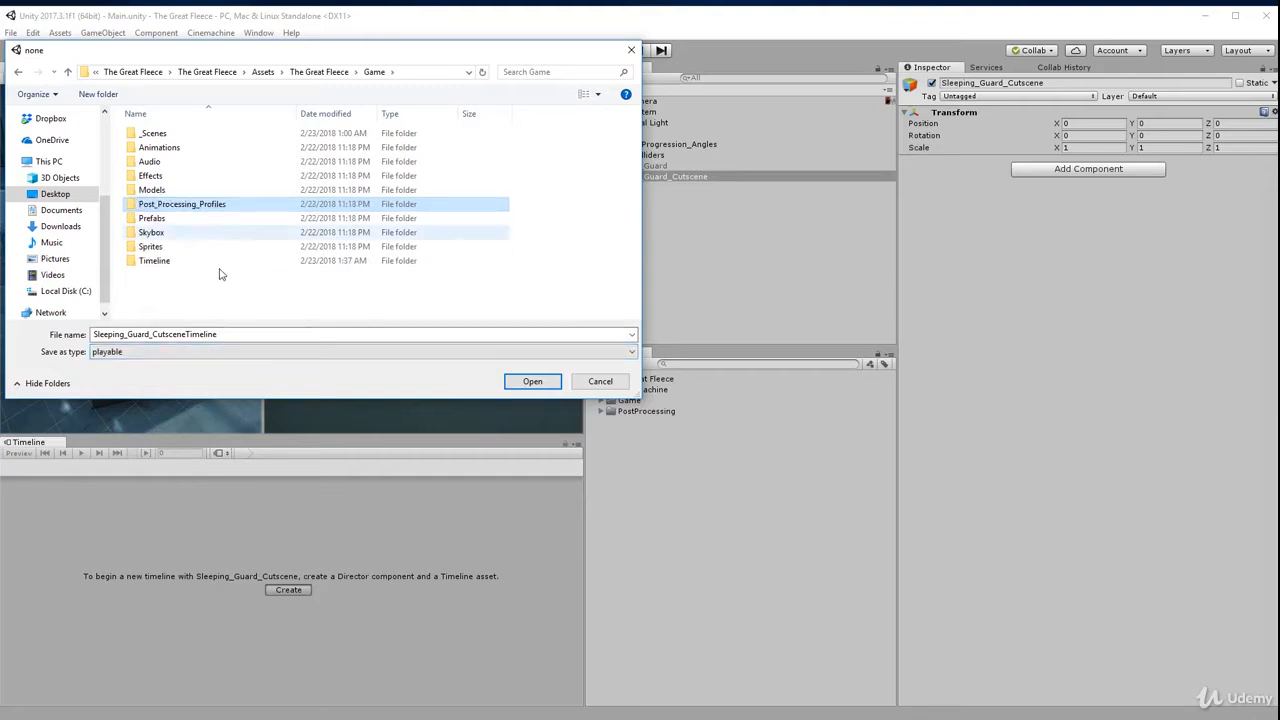
Save the timeline asset as Sleeping_Guard_Timeline in the Timeline folder.
{"action": "double_click", "coordinate": [170, 262]}
{"action": "left_click", "coordinate": [232, 336]}
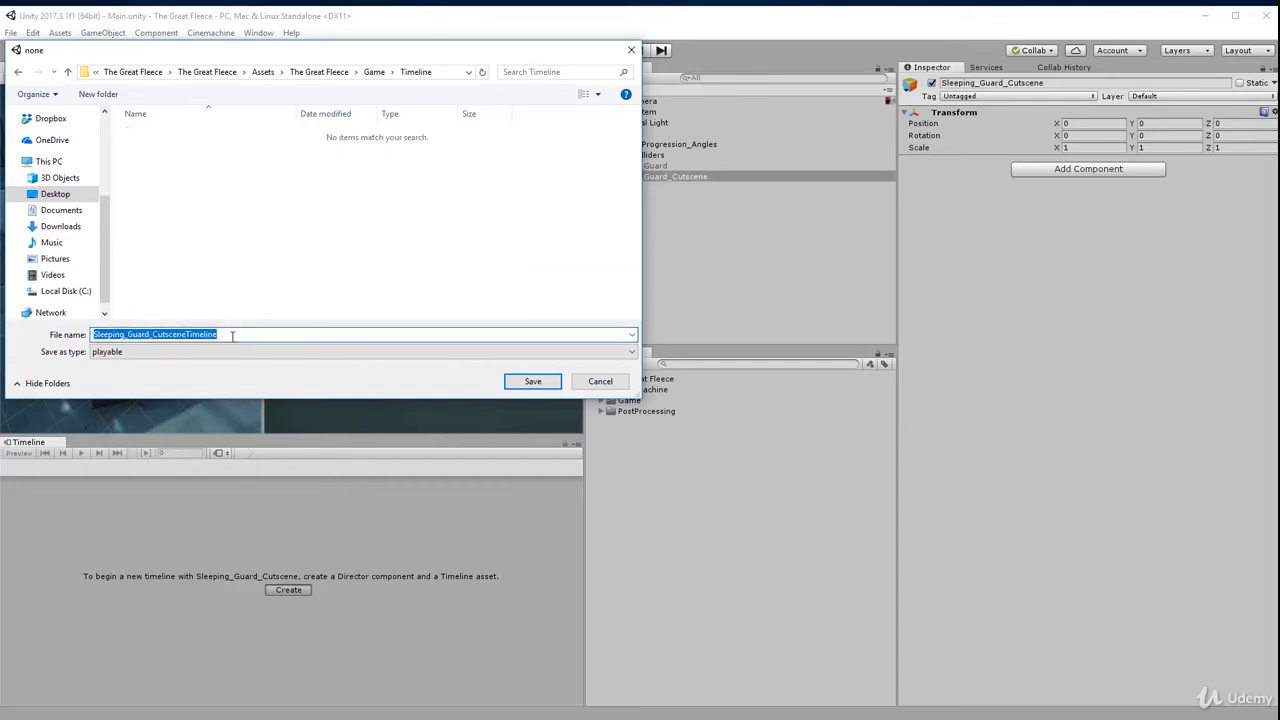
{"action": "type", "text": "Sleeping_"}
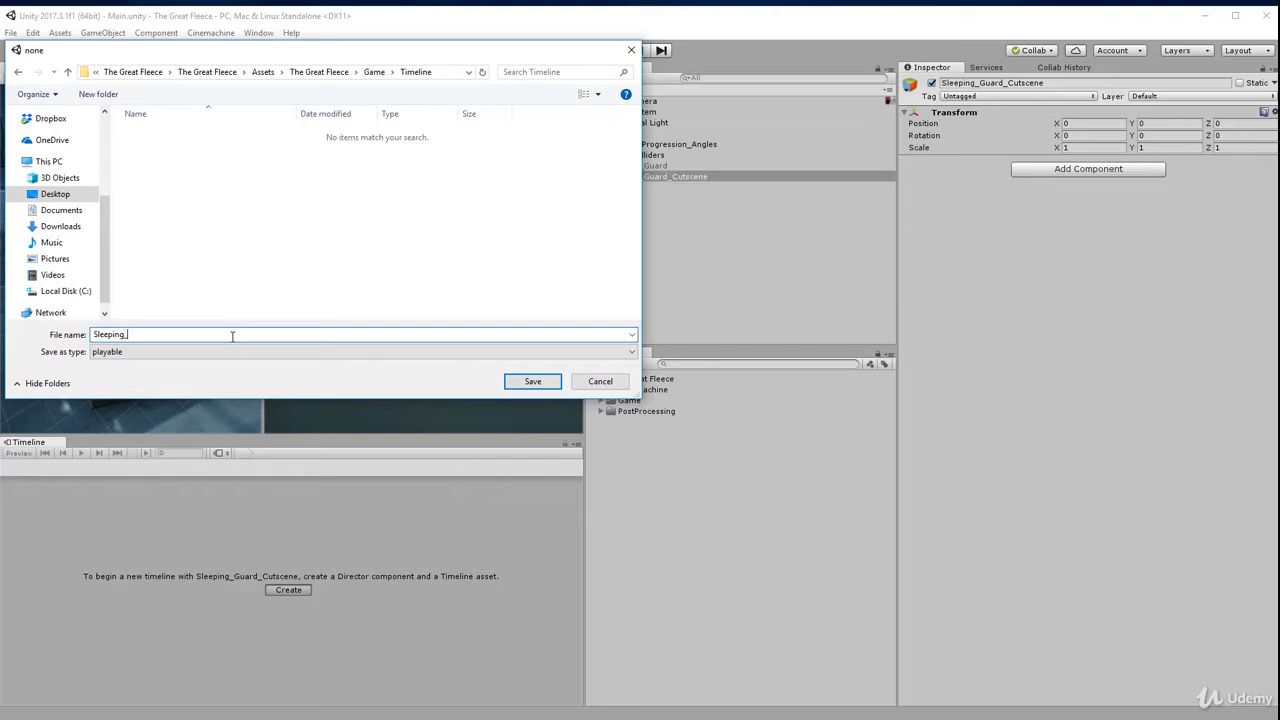
{"action": "type", "text": "Guard_timelin"}
{"action": "key", "text": "BackSpace"}
{"action": "key", "text": "BackSpace"}
{"action": "key", "text": "BackSpace"}
{"action": "key", "text": "BackSpace"}
{"action": "key", "text": "BackSpace"}
{"action": "key", "text": "BackSpace"}
{"action": "key", "text": "BackSpace"}
{"action": "type", "text": "Timeline"}
{"action": "key", "text": "Return"}
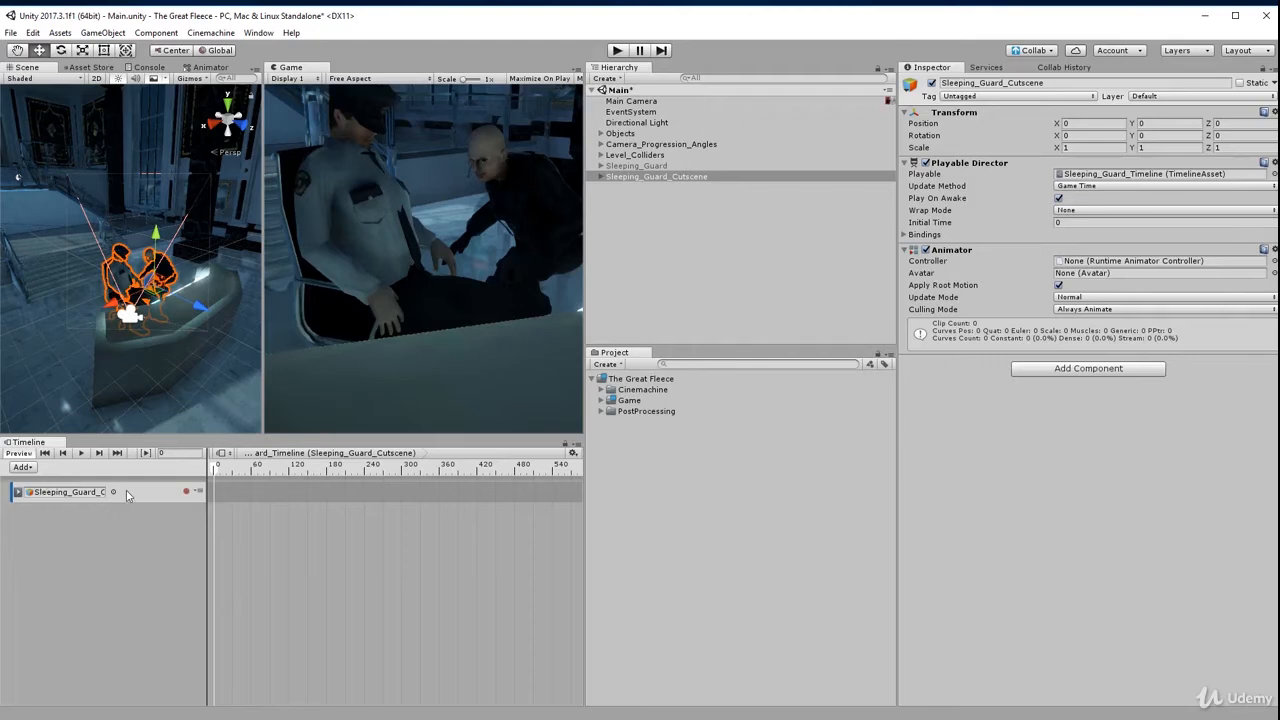
Remove the Animator component from Sleeping_Guard_Cutscene and delete the default animation track from its timeline.
{"action": "left_click", "coordinate": [98, 497]}
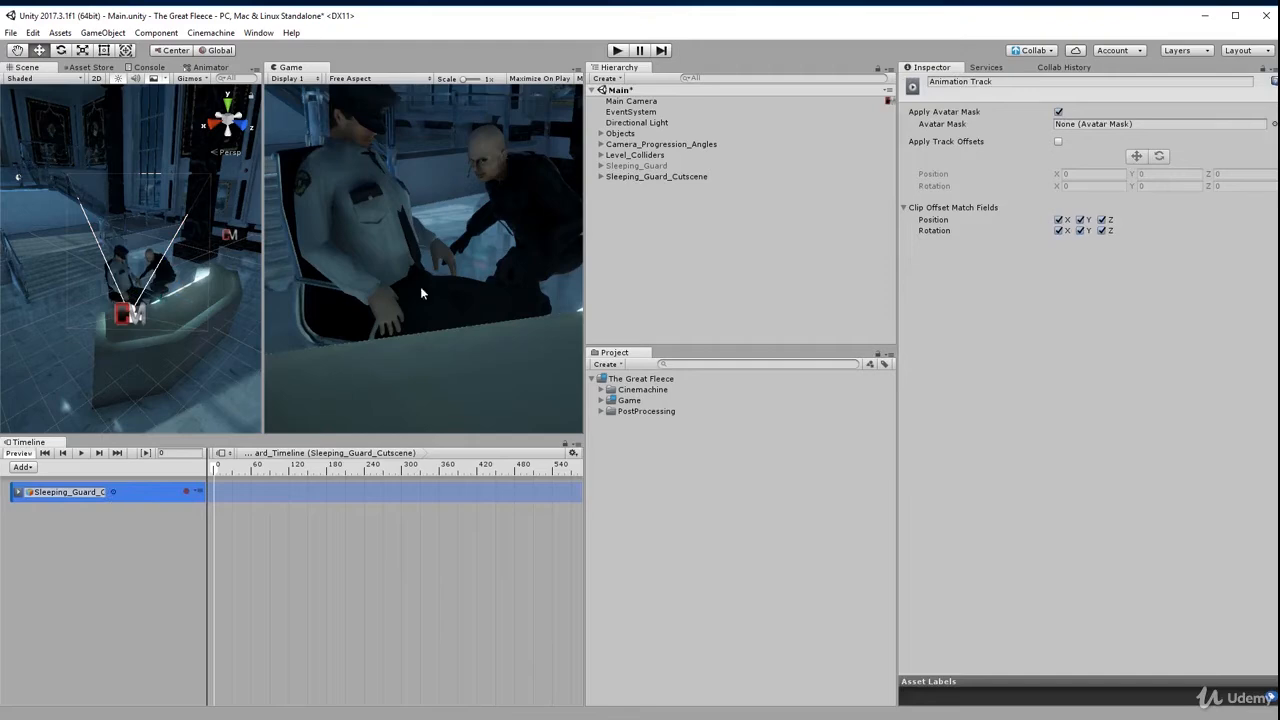
{"action": "left_click", "coordinate": [676, 177]}
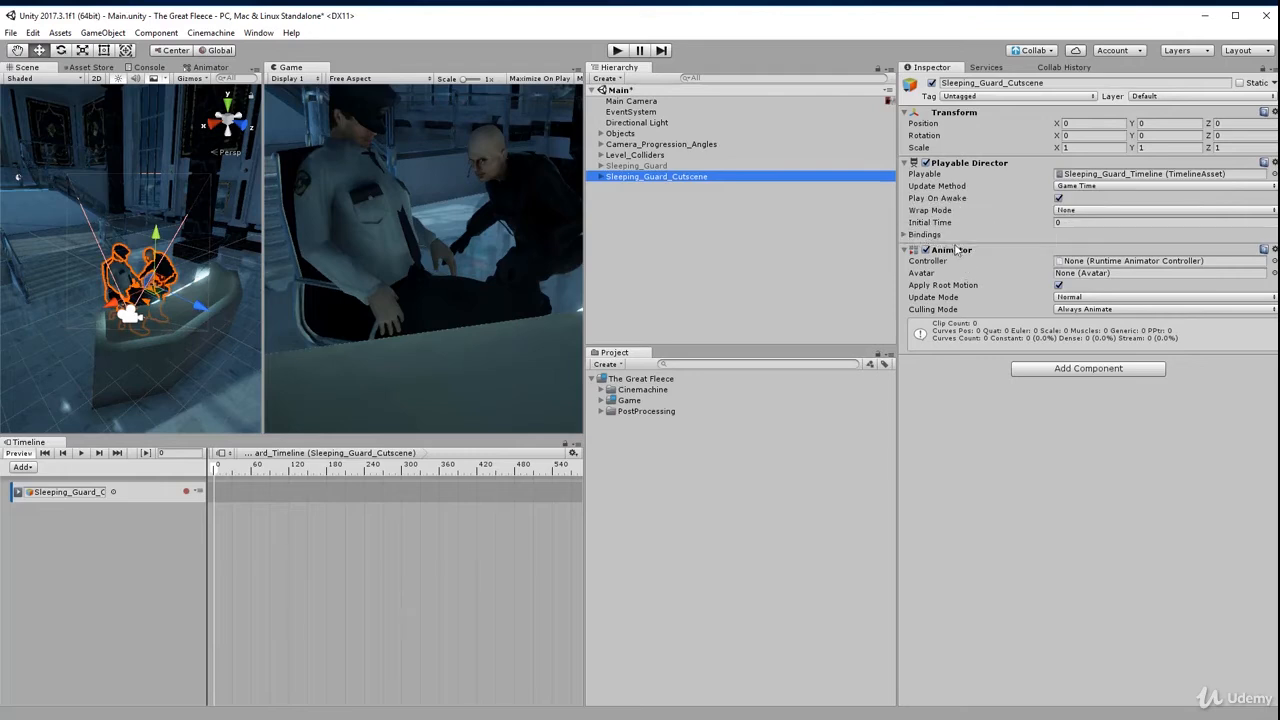
{"action": "left_click", "coordinate": [1275, 249]}
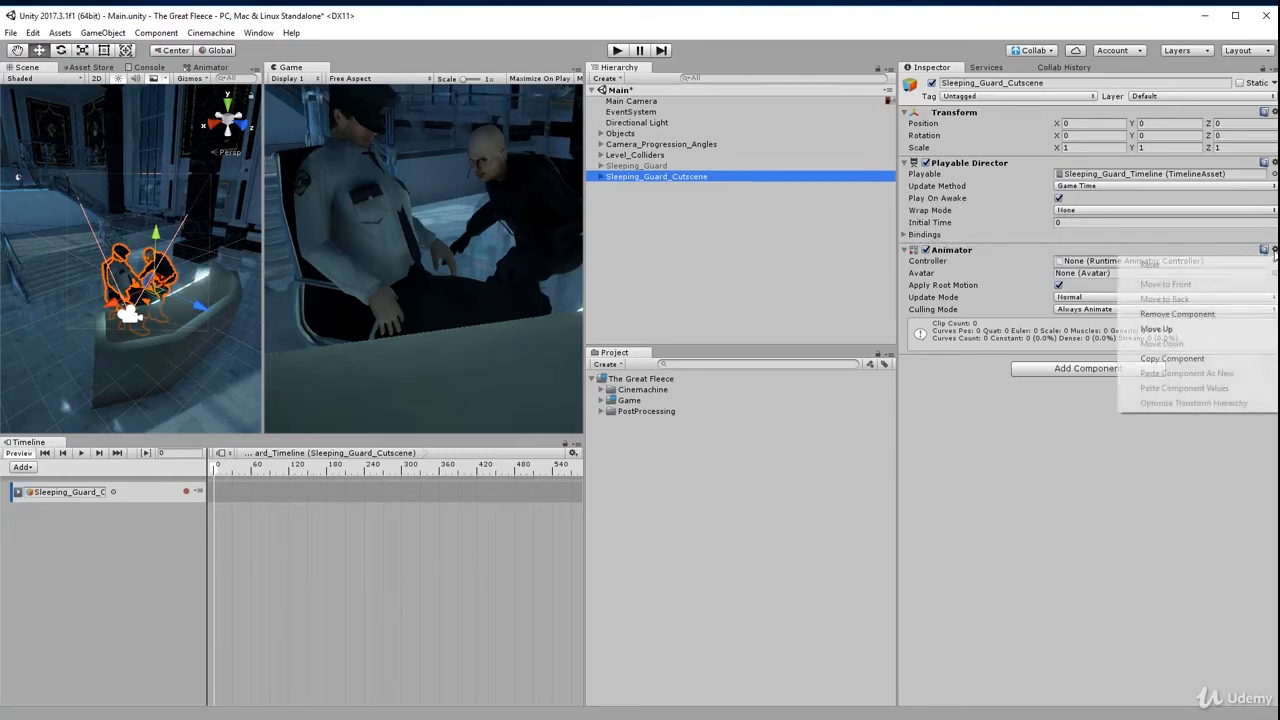
{"action": "left_click", "coordinate": [1195, 310]}
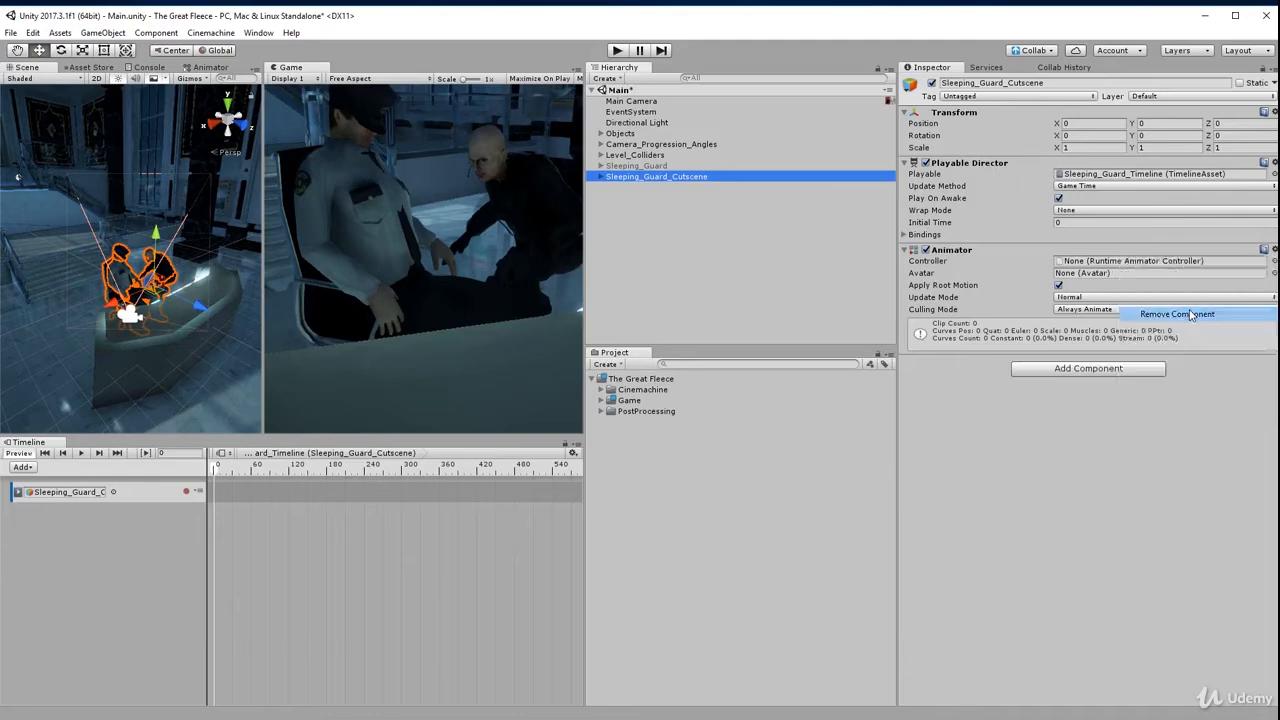
{"action": "left_click", "coordinate": [130, 492]}
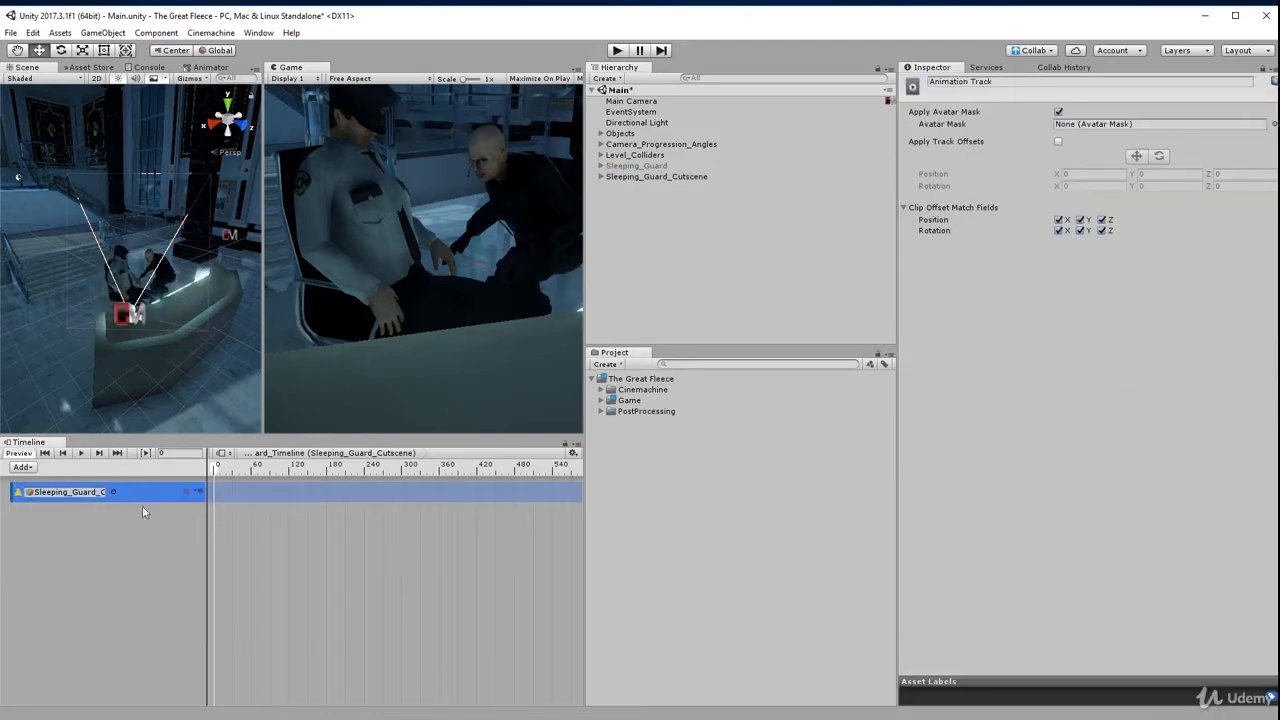
{"action": "key", "text": "Delete"}
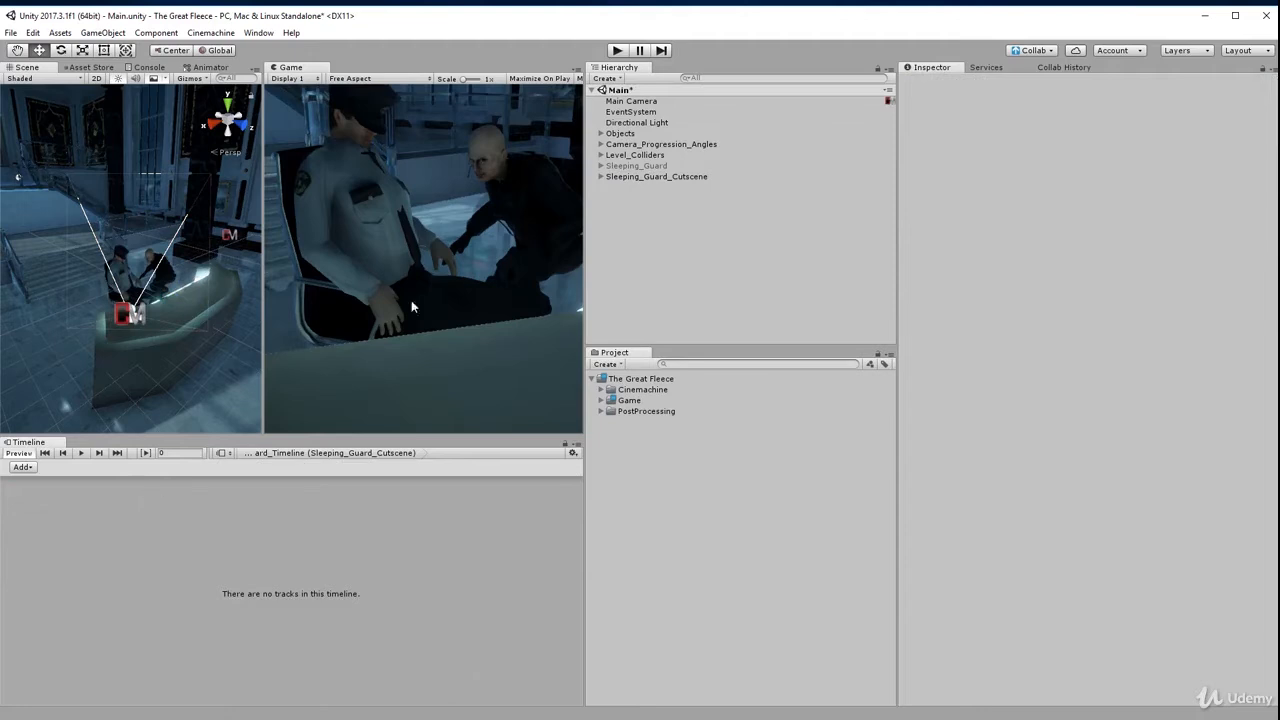
Review the Playable Director on Sleeping_Guard_Cutscene and locate its assigned timeline asset in the project.
{"action": "left_click", "coordinate": [646, 177]}
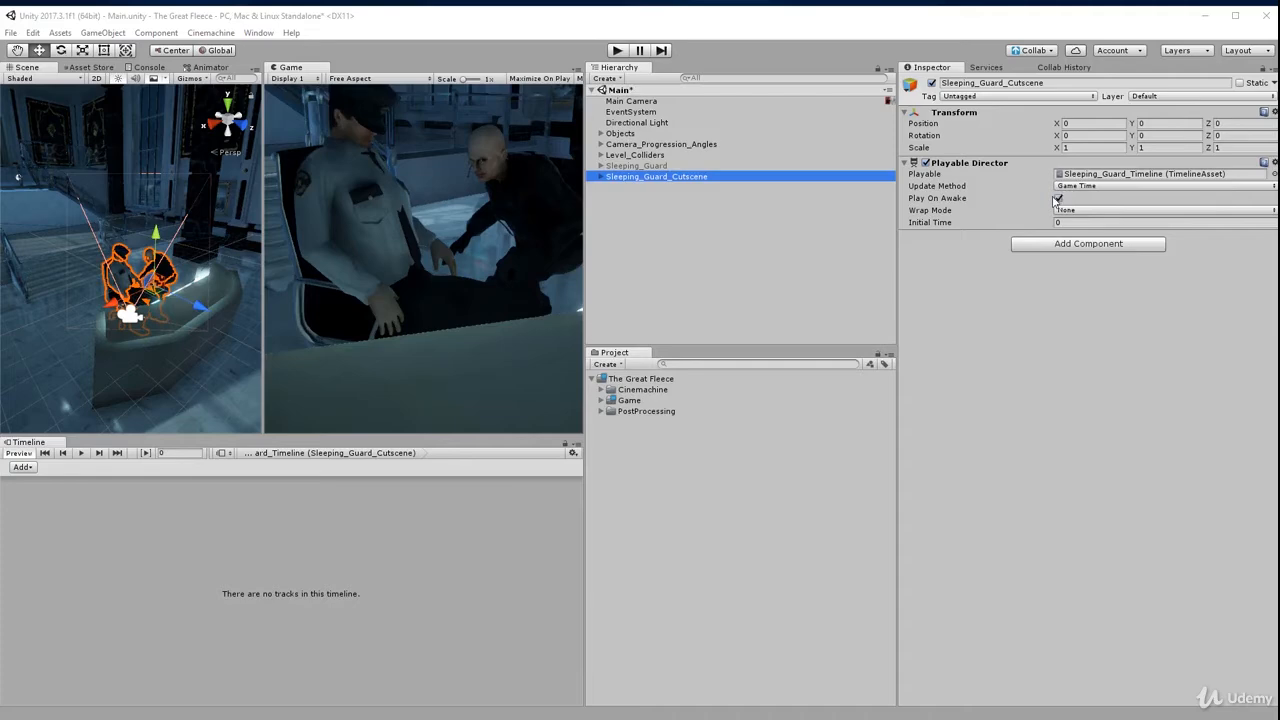
{"action": "left_click", "coordinate": [663, 178]}
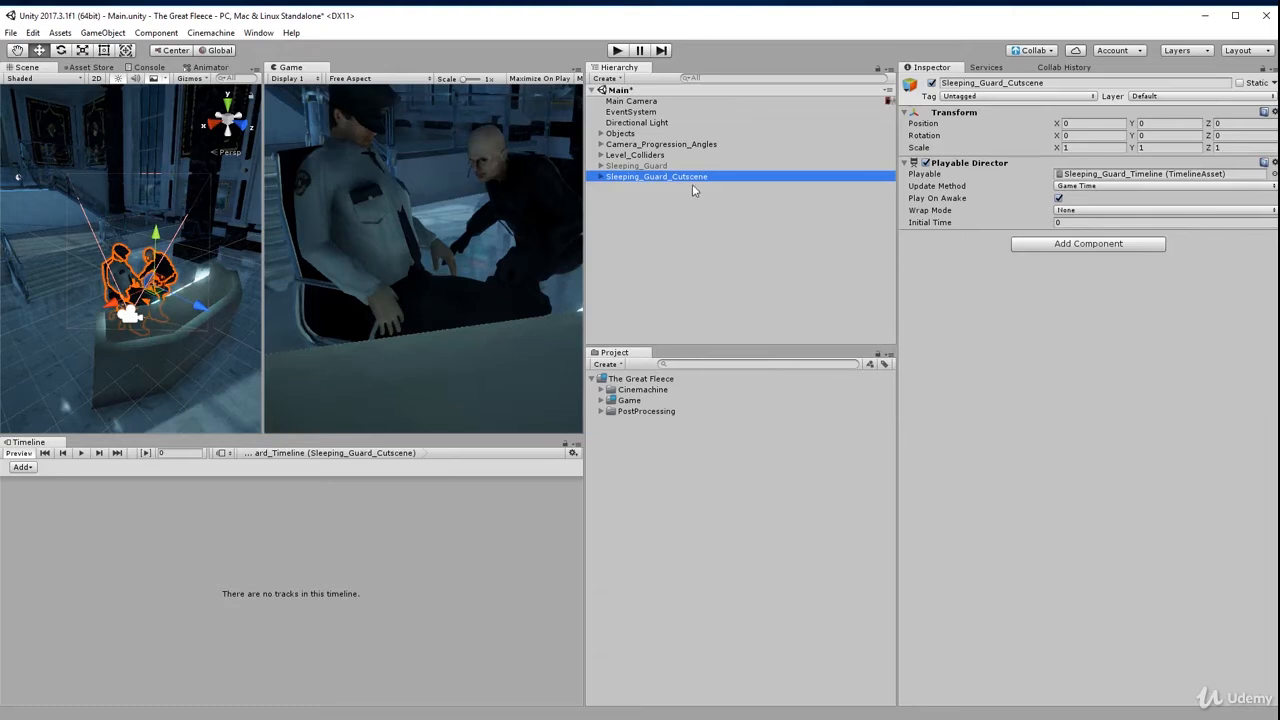
{"action": "left_click_drag", "start_coordinate": [640, 166], "coordinate": [669, 182]}
{"action": "left_click", "coordinate": [938, 175]}
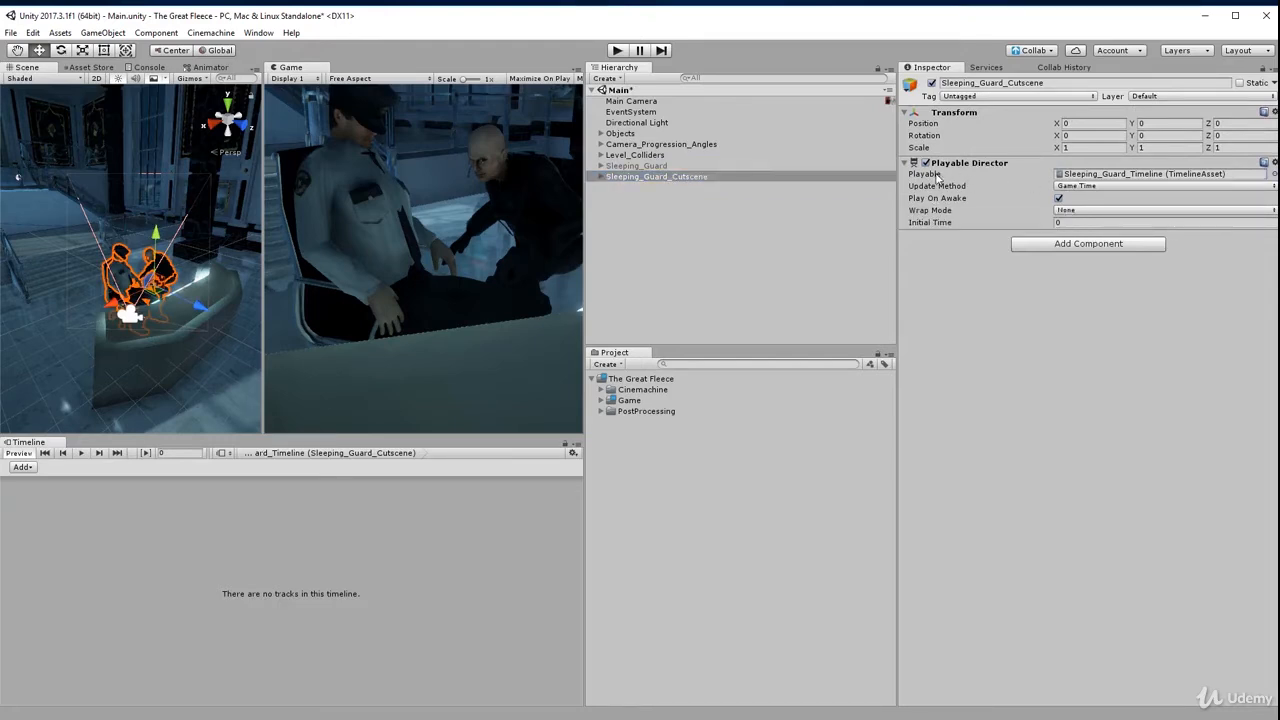
{"action": "left_click", "coordinate": [1110, 178]}
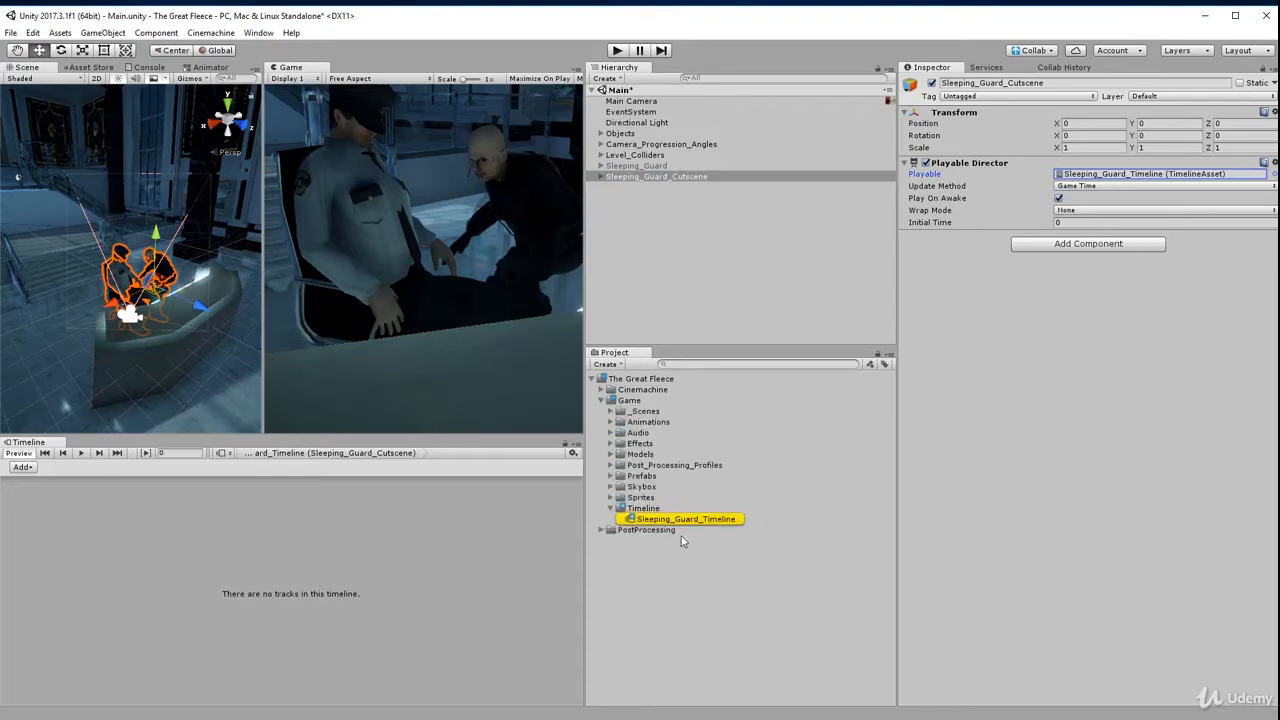
{"action": "left_click", "coordinate": [405, 517]}
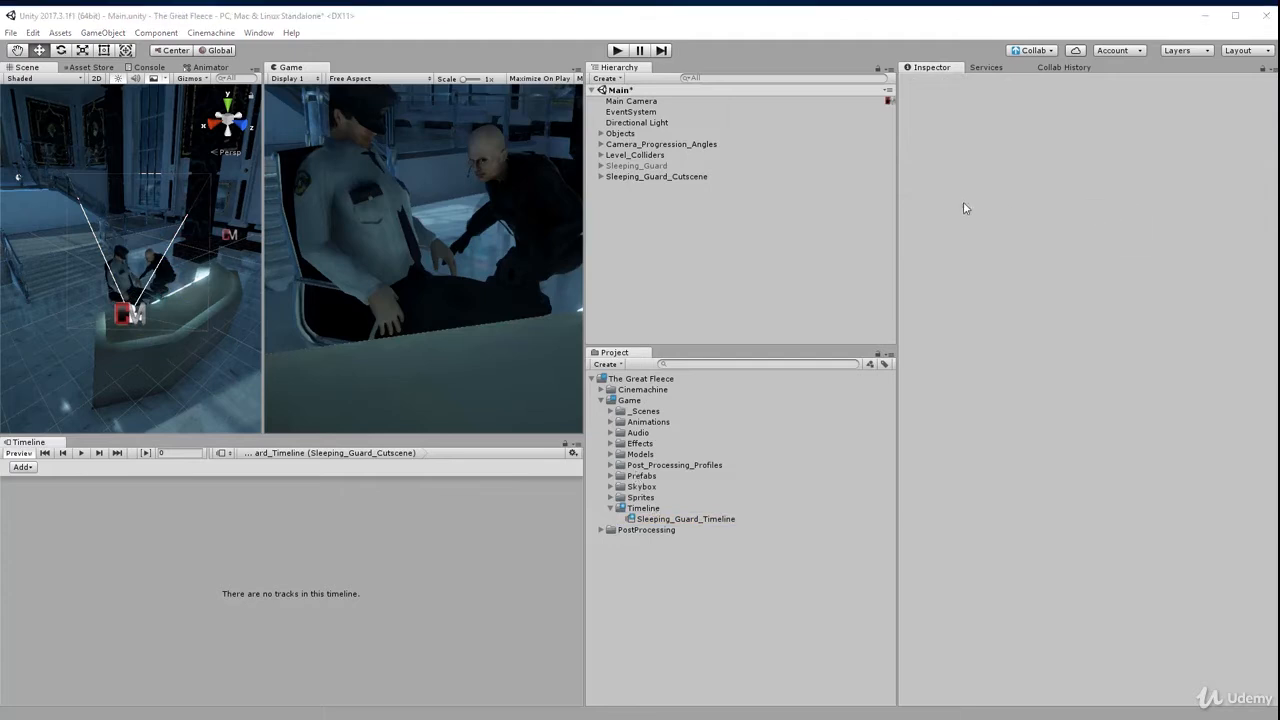
Add a Cinemachine track to the timeline, widen the track header area, and assign the Main Camera as the track's Cinemachine Brain.
{"action": "left_click", "coordinate": [640, 101]}
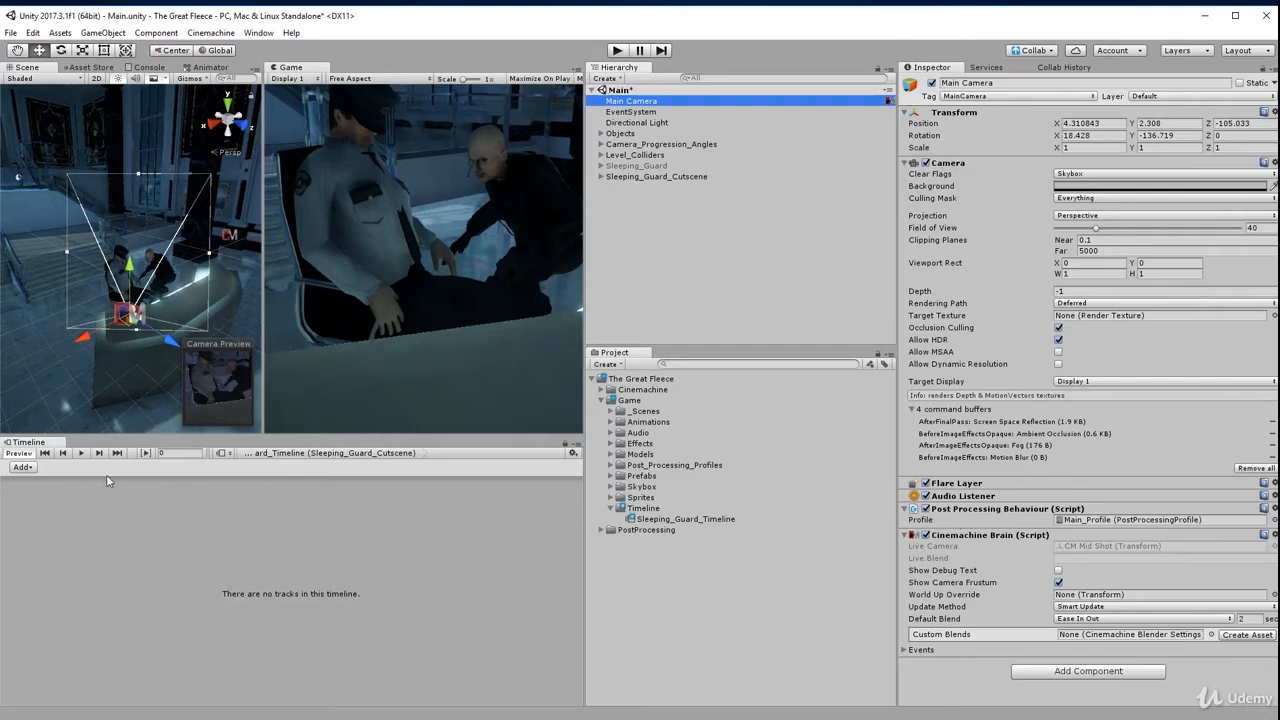
{"action": "left_click", "coordinate": [30, 468]}
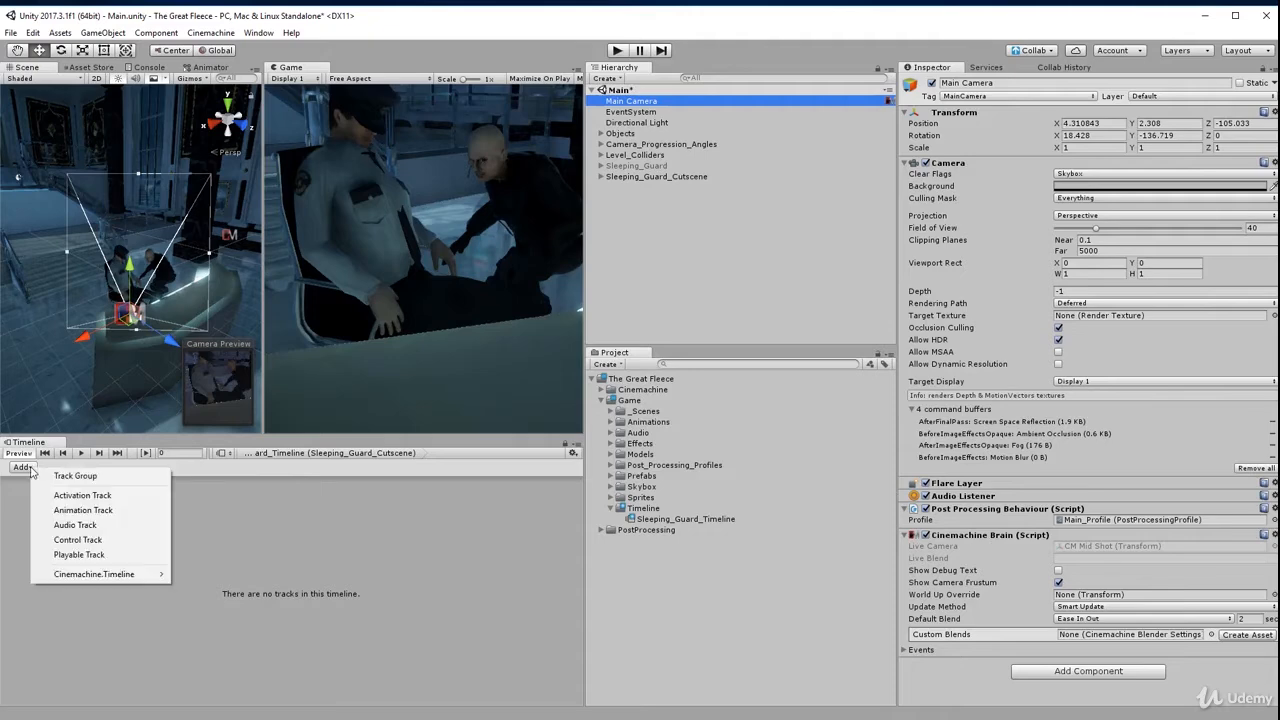
{"action": "mouse_move", "coordinate": [100, 575]}
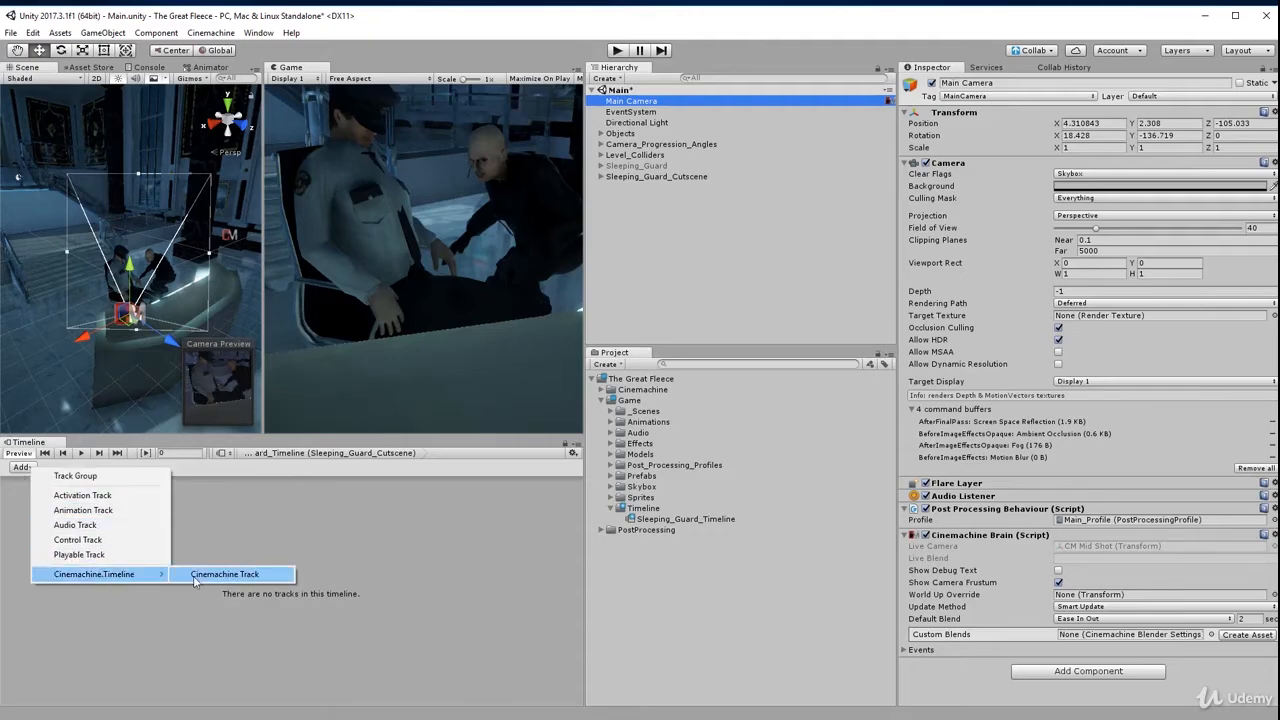
{"action": "left_click", "coordinate": [224, 575]}
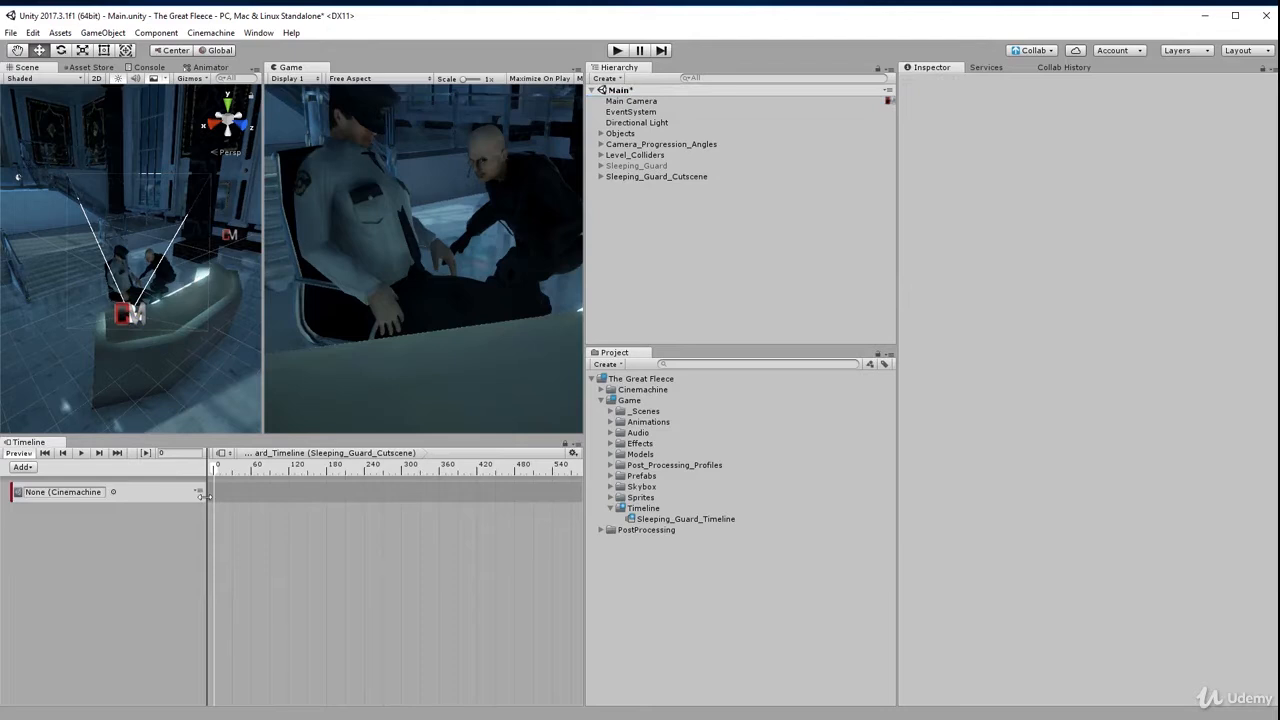
{"action": "left_click_drag", "start_coordinate": [205, 496], "coordinate": [276, 496]}
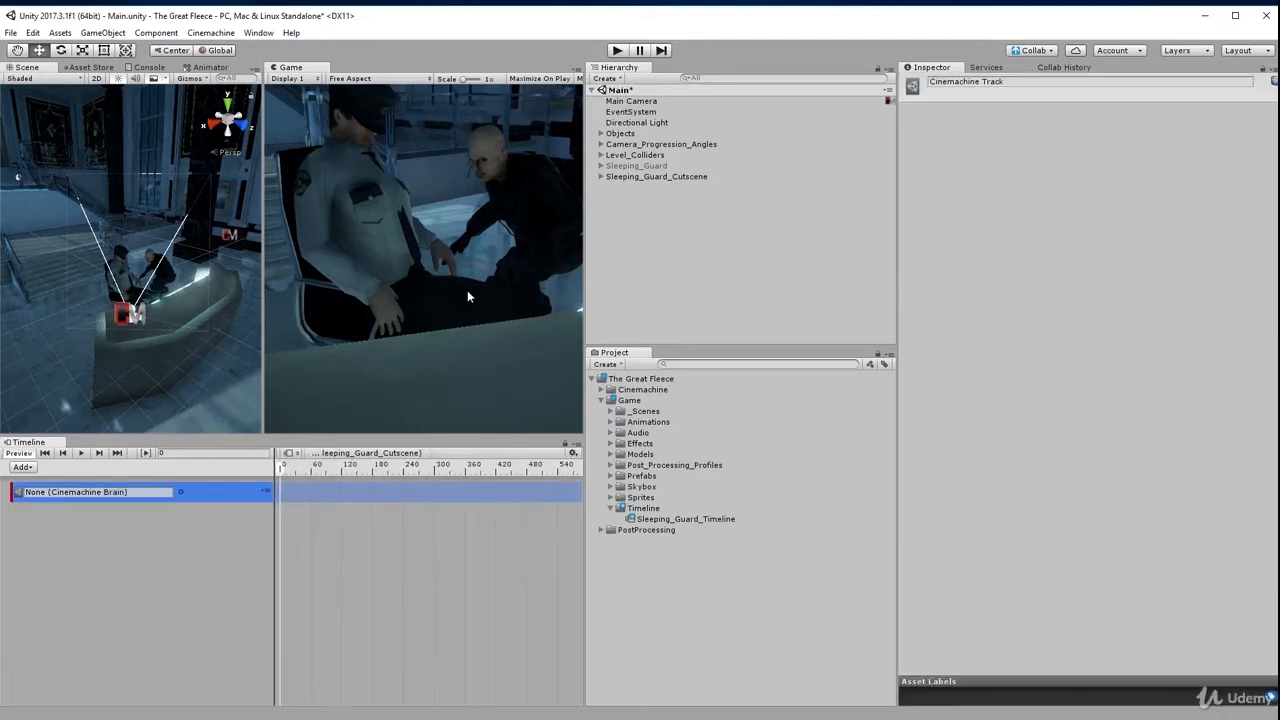
{"action": "right_click", "coordinate": [611, 98]}
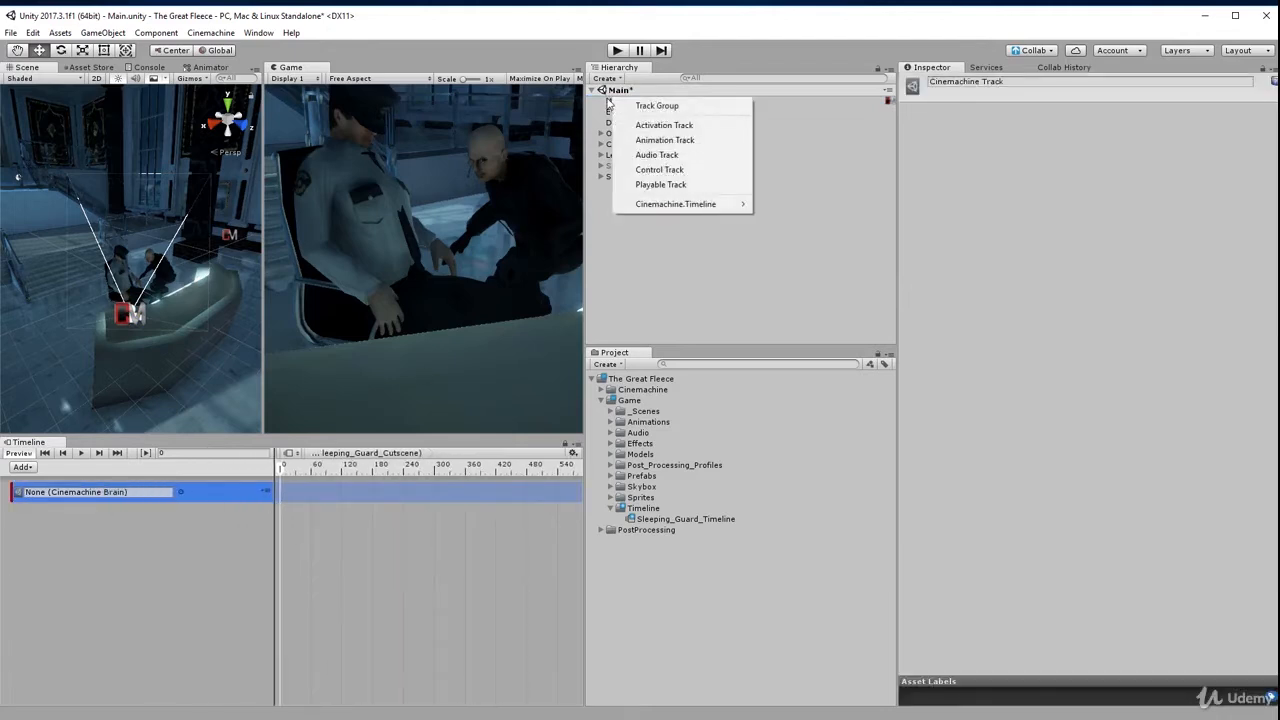
{"action": "left_click_drag", "start_coordinate": [608, 100], "coordinate": [98, 491]}
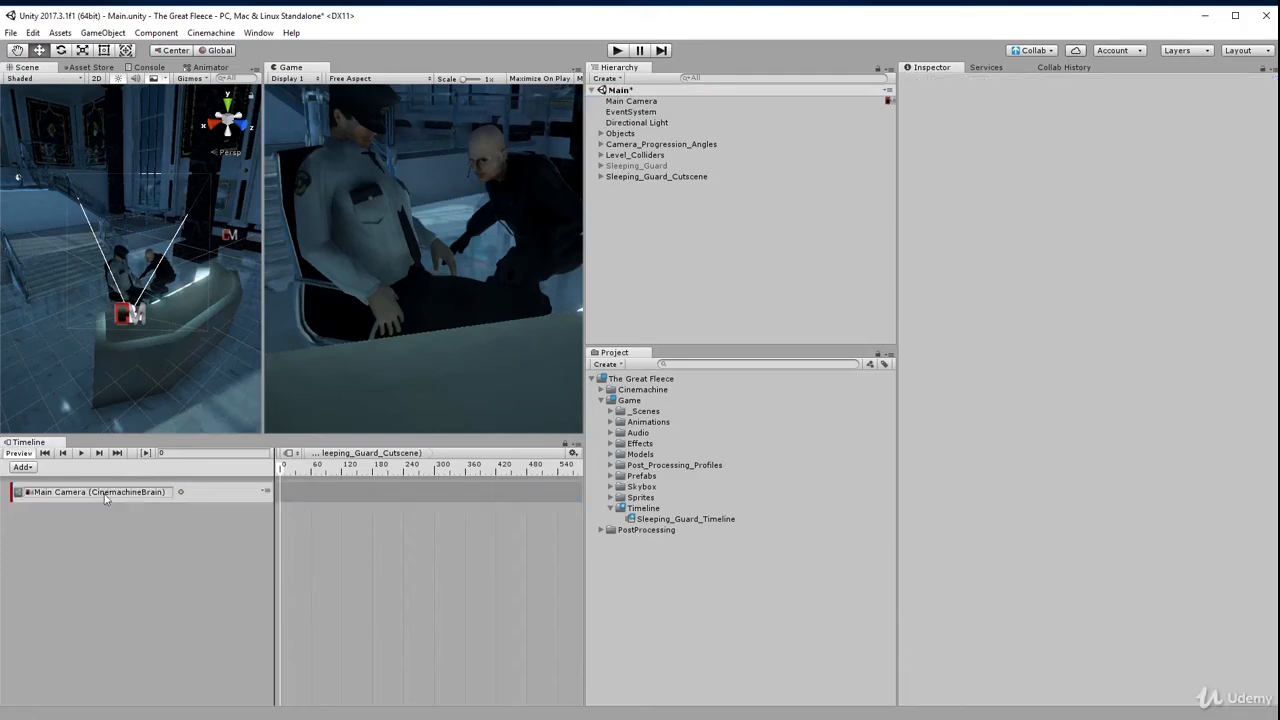
Delete the Main Camera's Cinemachine track from the timeline.
{"action": "left_click", "coordinate": [193, 490]}
{"action": "key", "text": "Delete"}
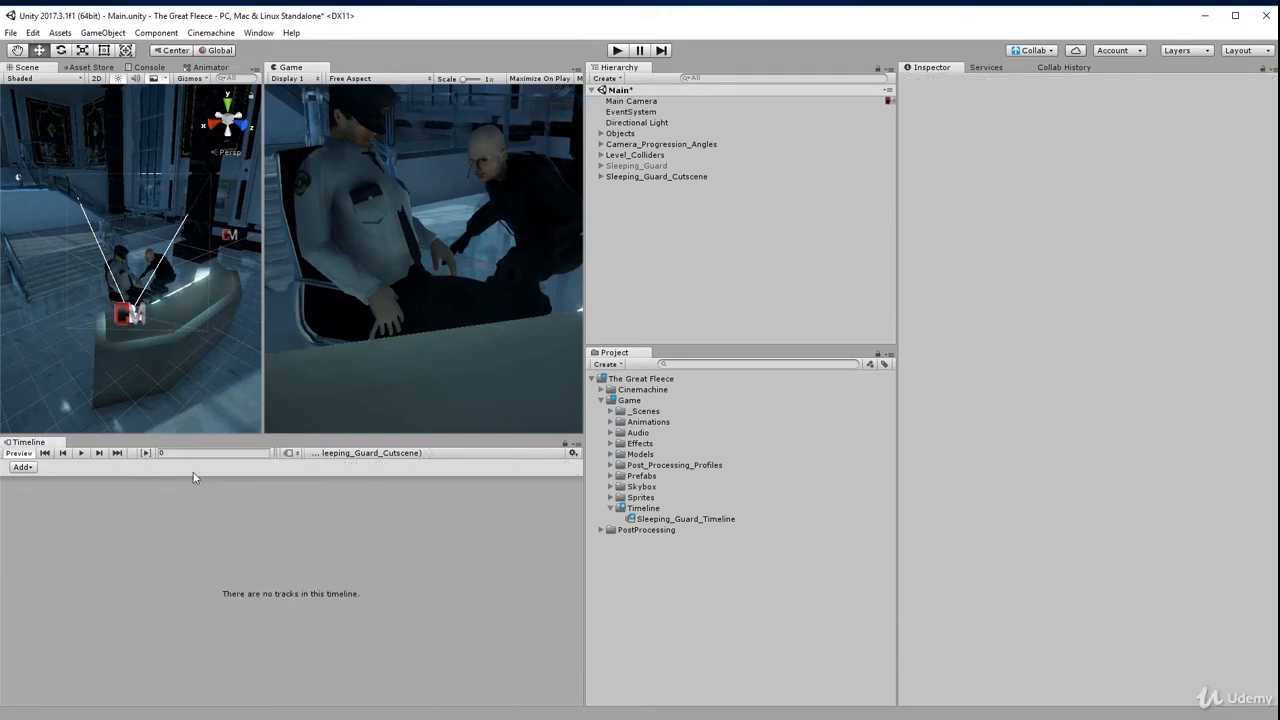
Add a Cinemachine track bound to the Main Camera to the timeline and narrow the track header area.
{"action": "left_click_drag", "start_coordinate": [620, 103], "coordinate": [128, 540]}
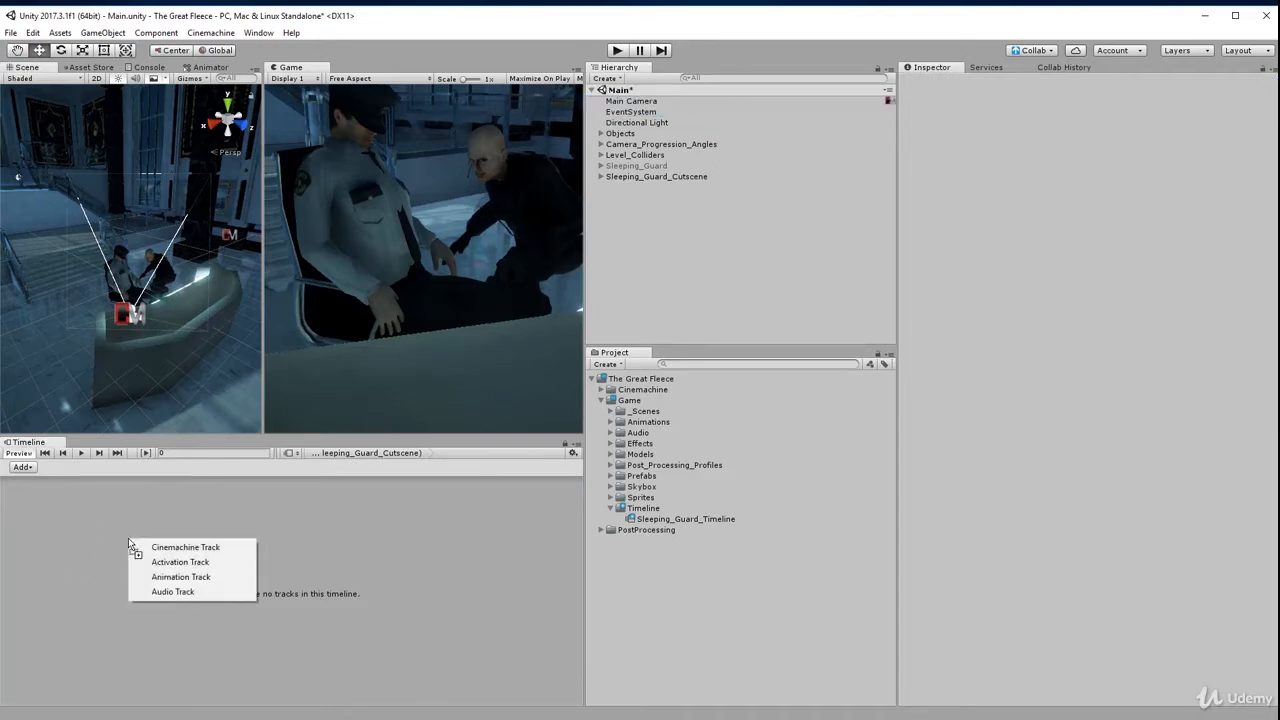
{"action": "left_click", "coordinate": [188, 549]}
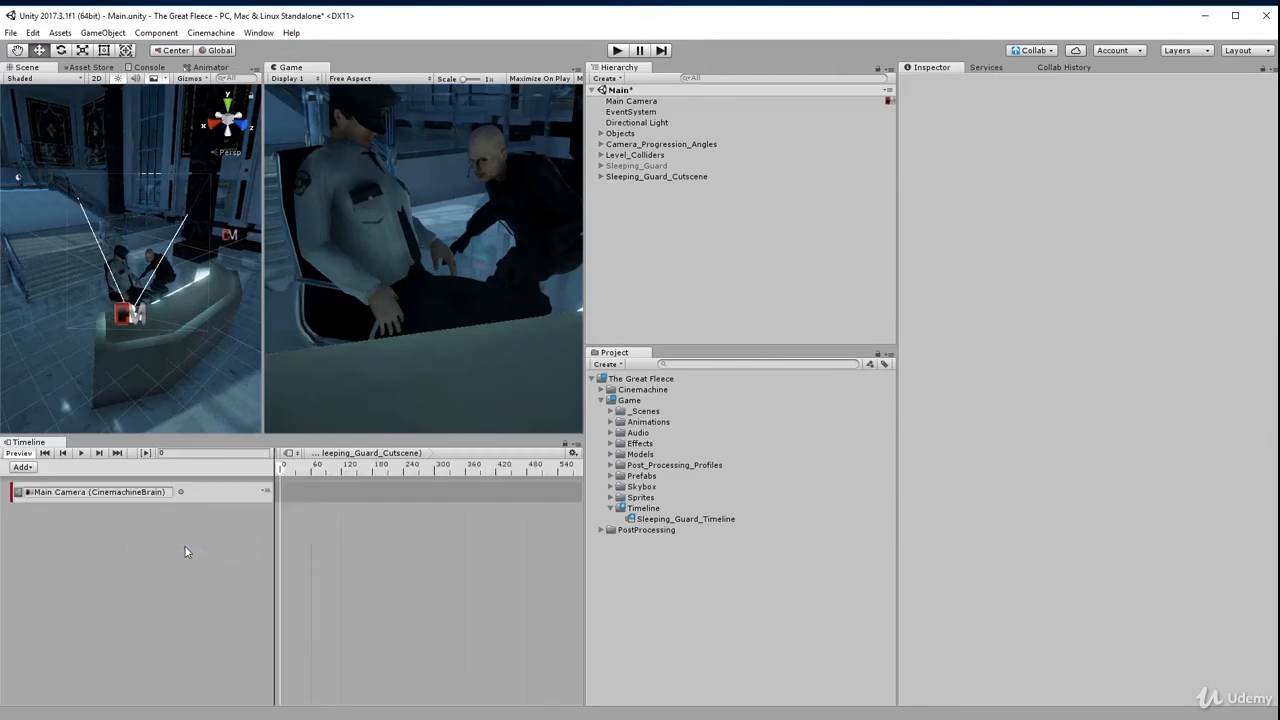
{"action": "left_click", "coordinate": [95, 494]}
{"action": "left_click_drag", "start_coordinate": [270, 487], "coordinate": [207, 484]}
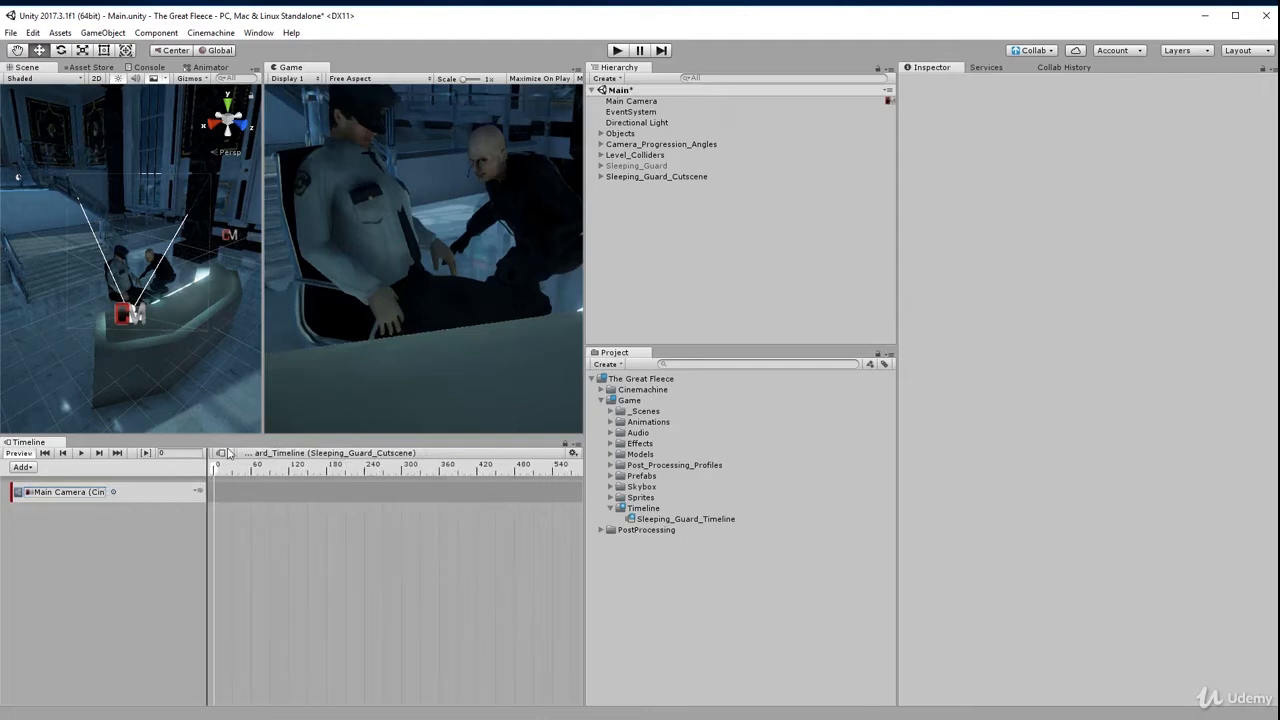
Widen the Timeline window and switch its time ruler to seconds.
{"action": "left_click_drag", "start_coordinate": [583, 459], "coordinate": [662, 459]}
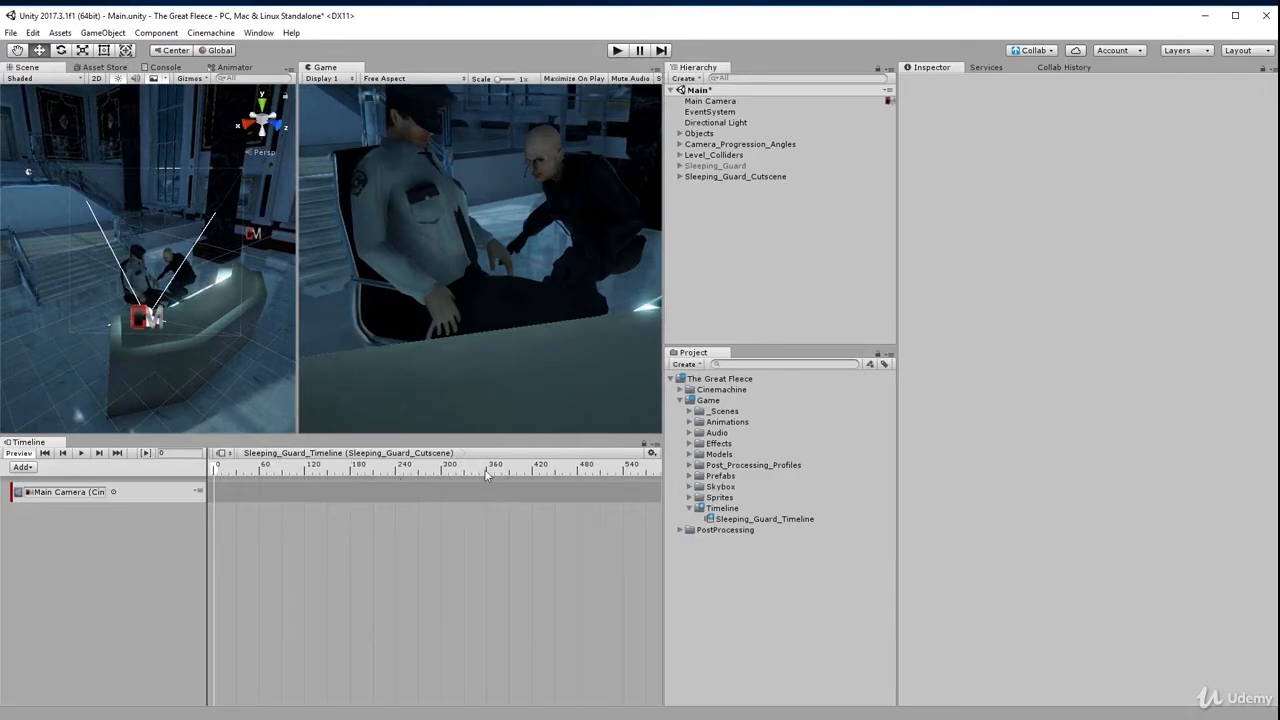
{"action": "left_click", "coordinate": [651, 453]}
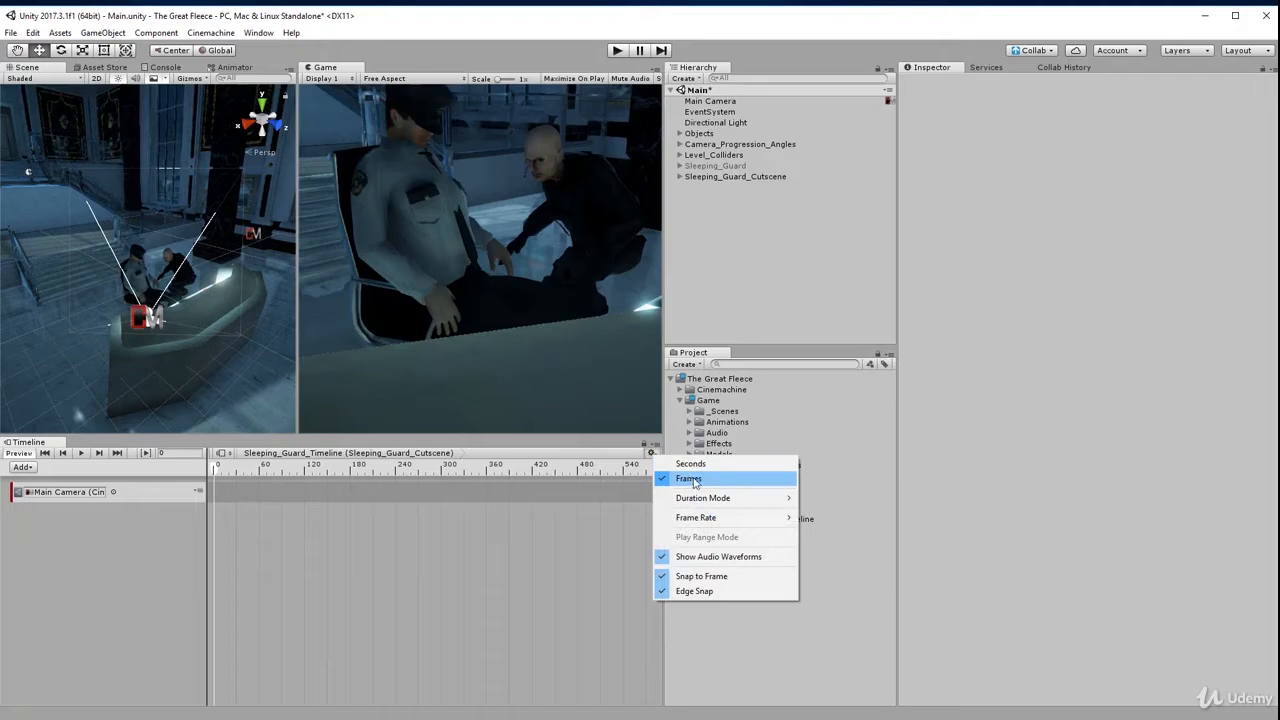
{"action": "left_click", "coordinate": [691, 464]}
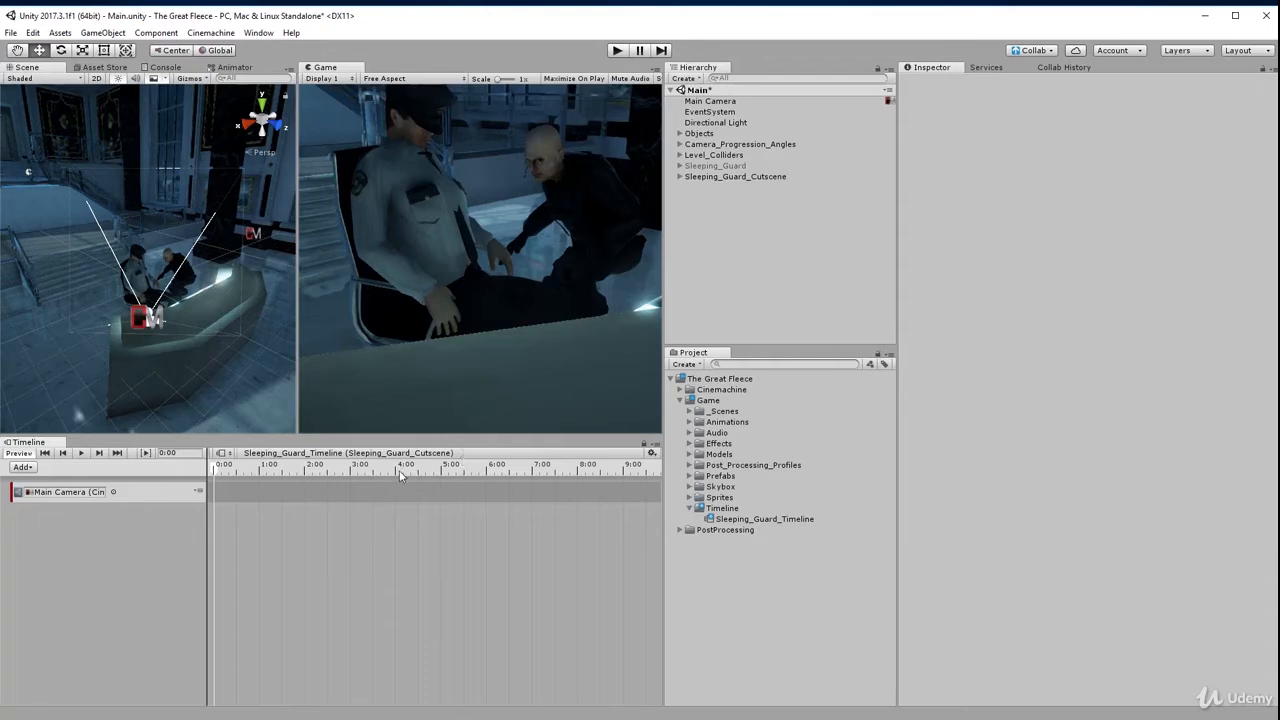
Add a Cinemachine shot clip to the Main Camera track and assign CM OTS Shot as its virtual camera.
{"action": "left_click", "coordinate": [245, 492]}
{"action": "right_click", "coordinate": [265, 495]}
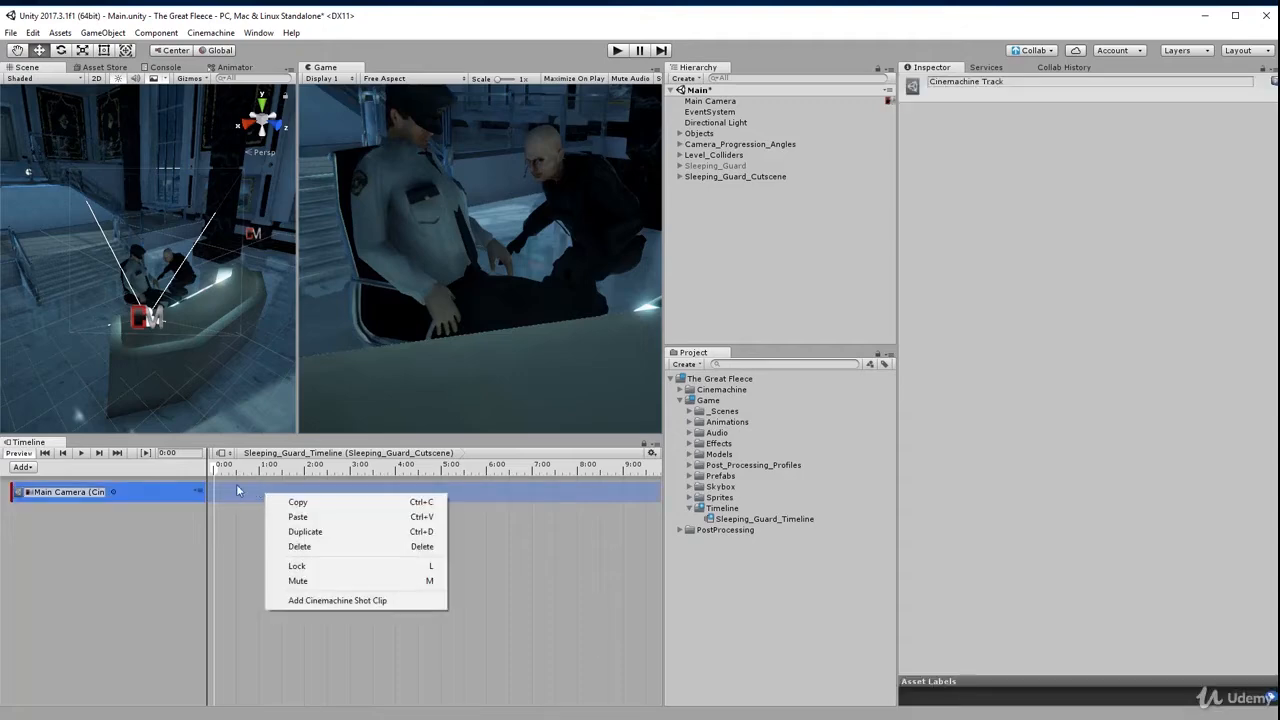
{"action": "left_click", "coordinate": [345, 600]}
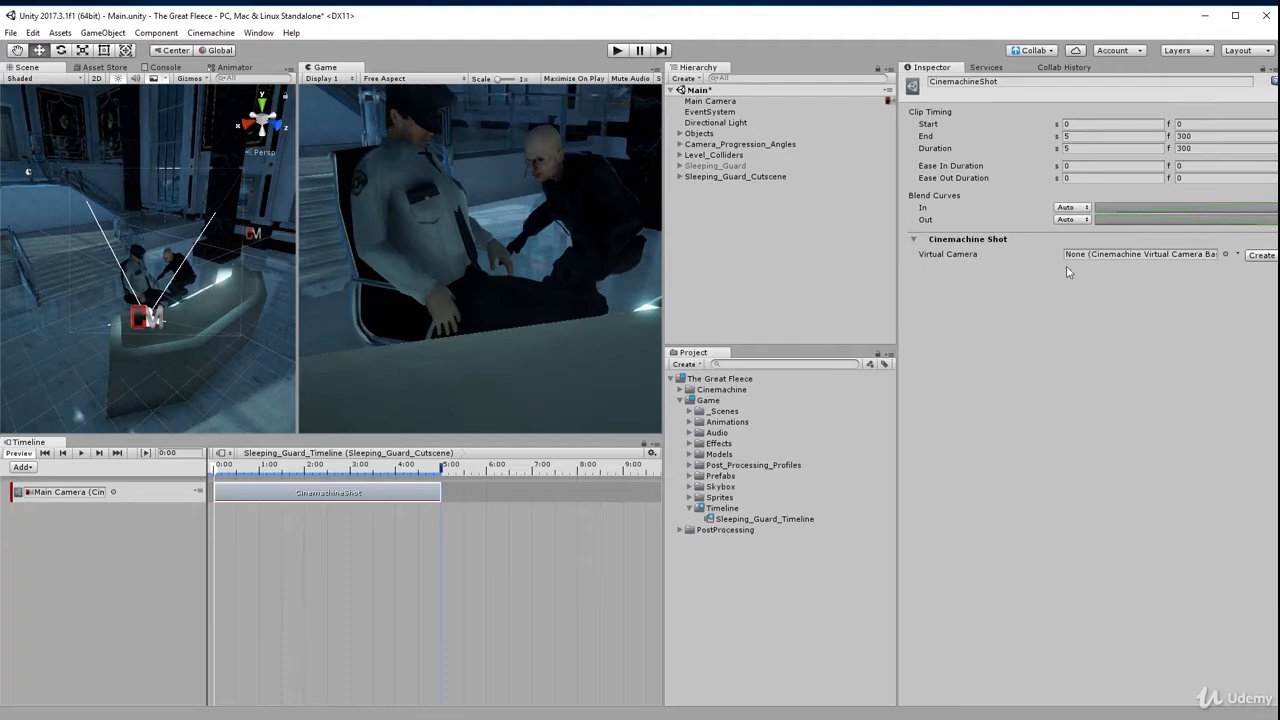
{"action": "left_click", "coordinate": [679, 177]}
{"action": "left_click", "coordinate": [689, 199]}
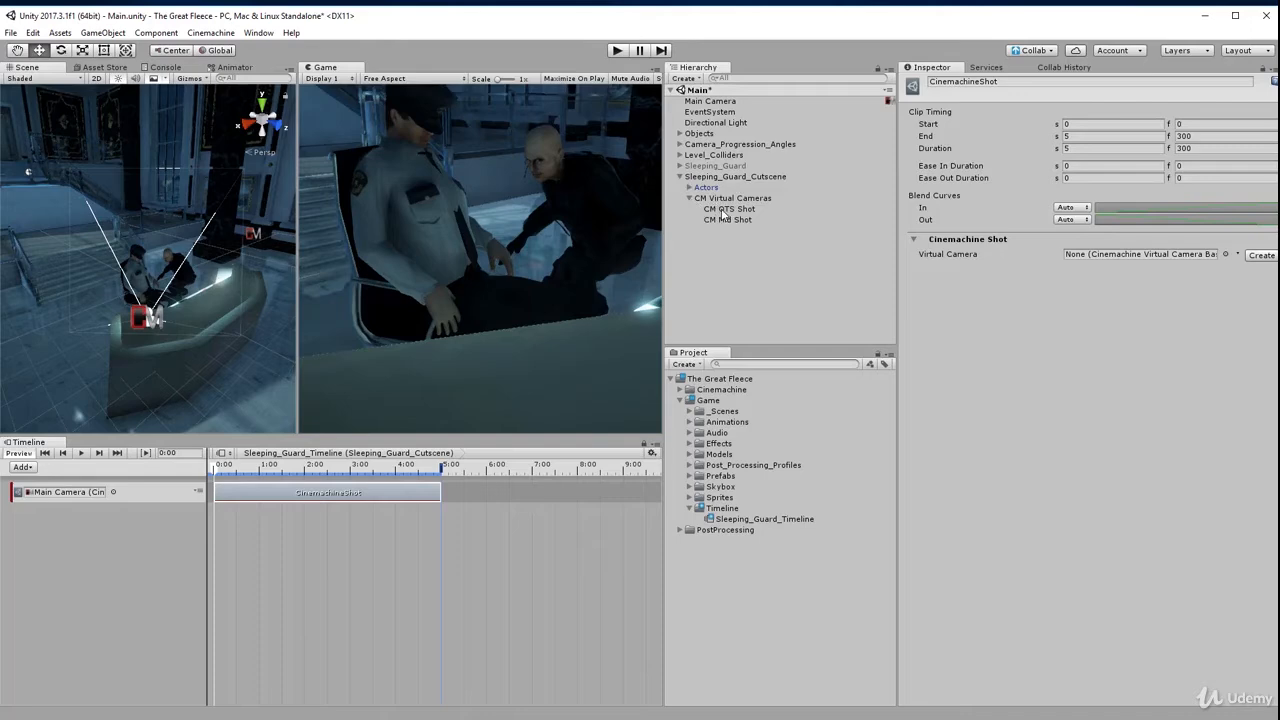
{"action": "left_click_drag", "start_coordinate": [725, 210], "coordinate": [1088, 258]}
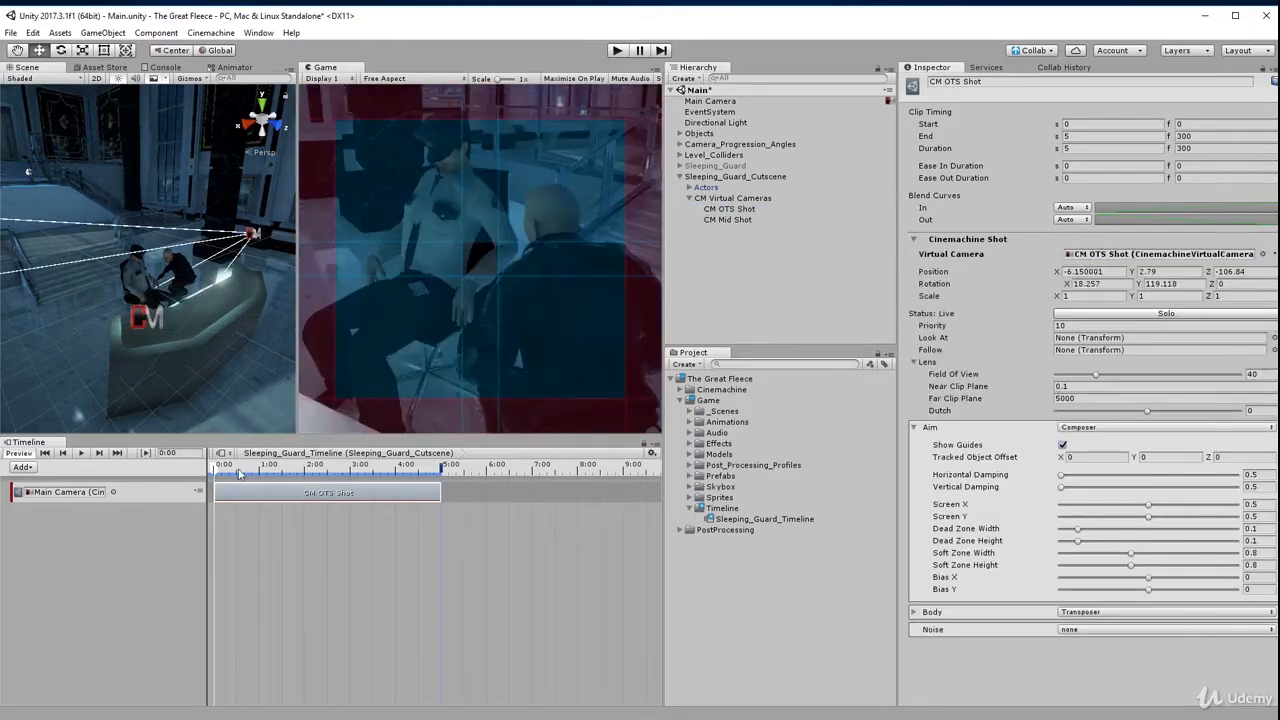
Preview the start of the CM OTS Shot clip and shorten the clip to 2.5 seconds.
{"action": "mouse_move", "coordinate": [213, 472]}
{"action": "left_mouse_down"}
{"action": "mouse_move", "coordinate": [471, 491]}
{"action": "mouse_move", "coordinate": [216, 491]}
{"action": "left_mouse_up"}
{"action": "left_click", "coordinate": [478, 527]}
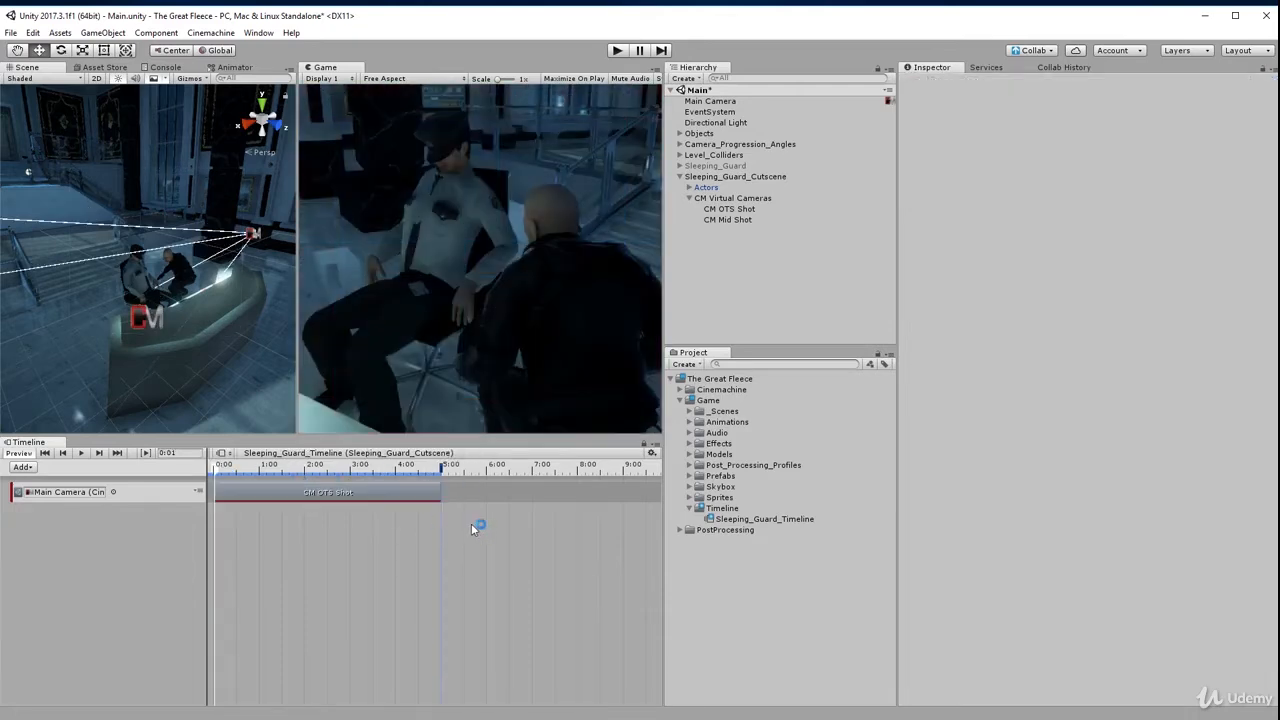
{"action": "left_click", "coordinate": [357, 492]}
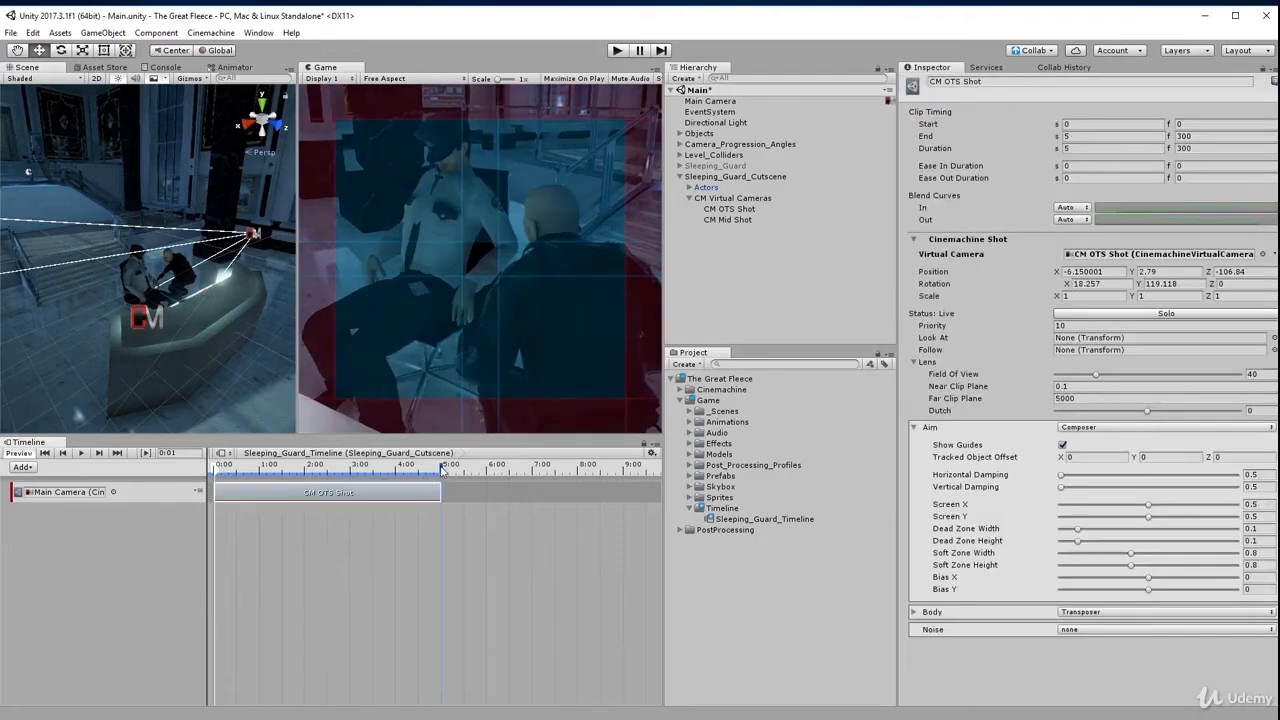
{"action": "left_click_drag", "start_coordinate": [441, 468], "coordinate": [326, 492]}
{"action": "left_click", "coordinate": [428, 508]}
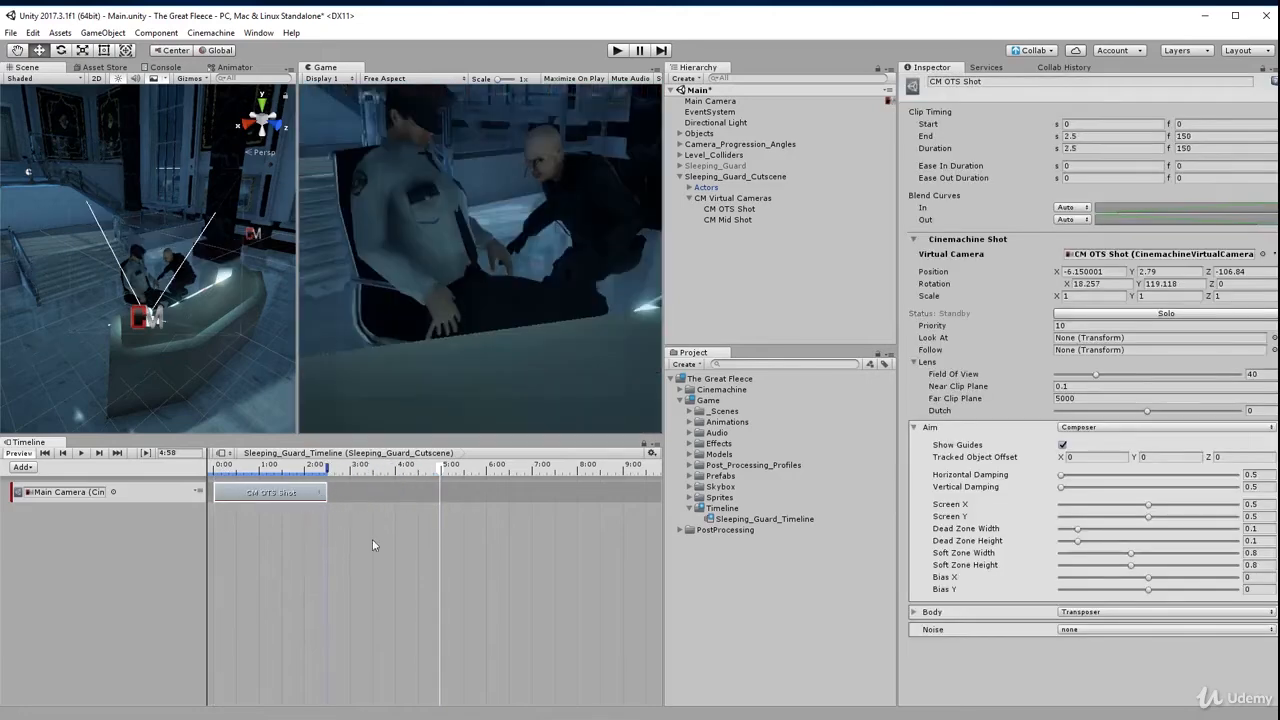
{"action": "left_click", "coordinate": [350, 527]}
{"action": "left_click", "coordinate": [327, 488]}
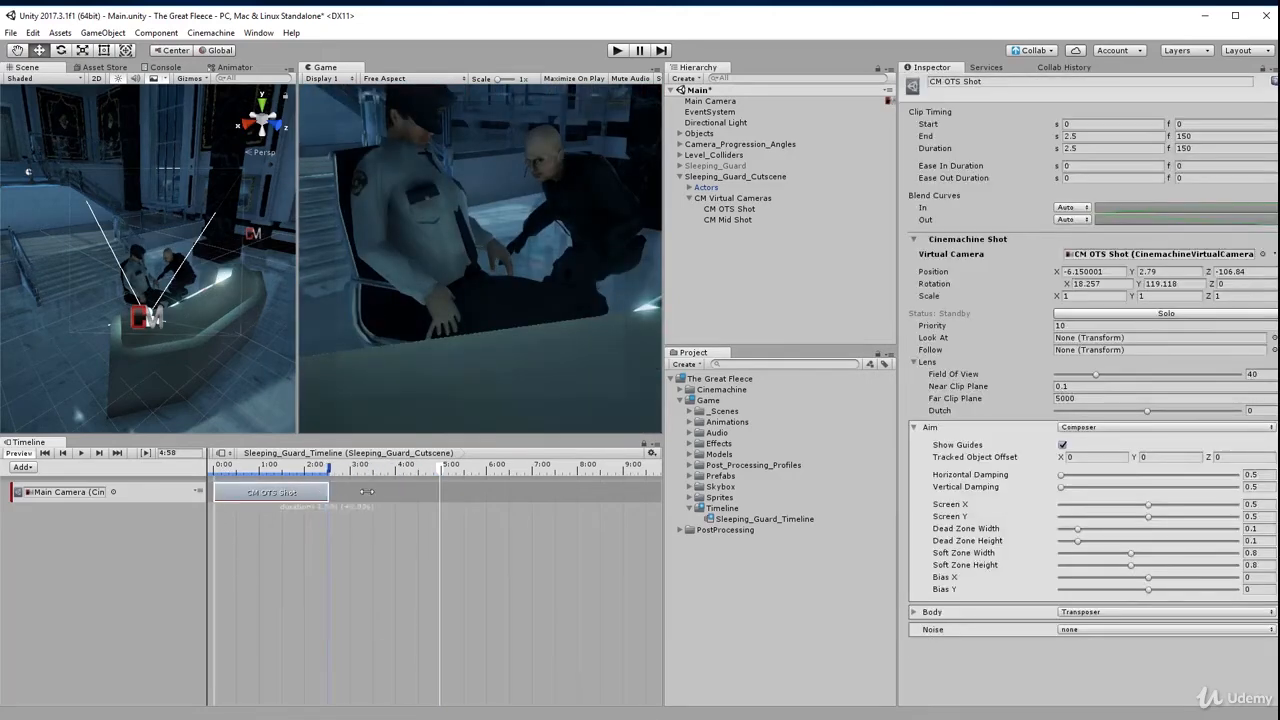
Adjust the length of the CM OTS Shot clip on the timeline so it ends at 2.5 s.
{"action": "left_click_drag", "start_coordinate": [326, 491], "coordinate": [433, 486]}
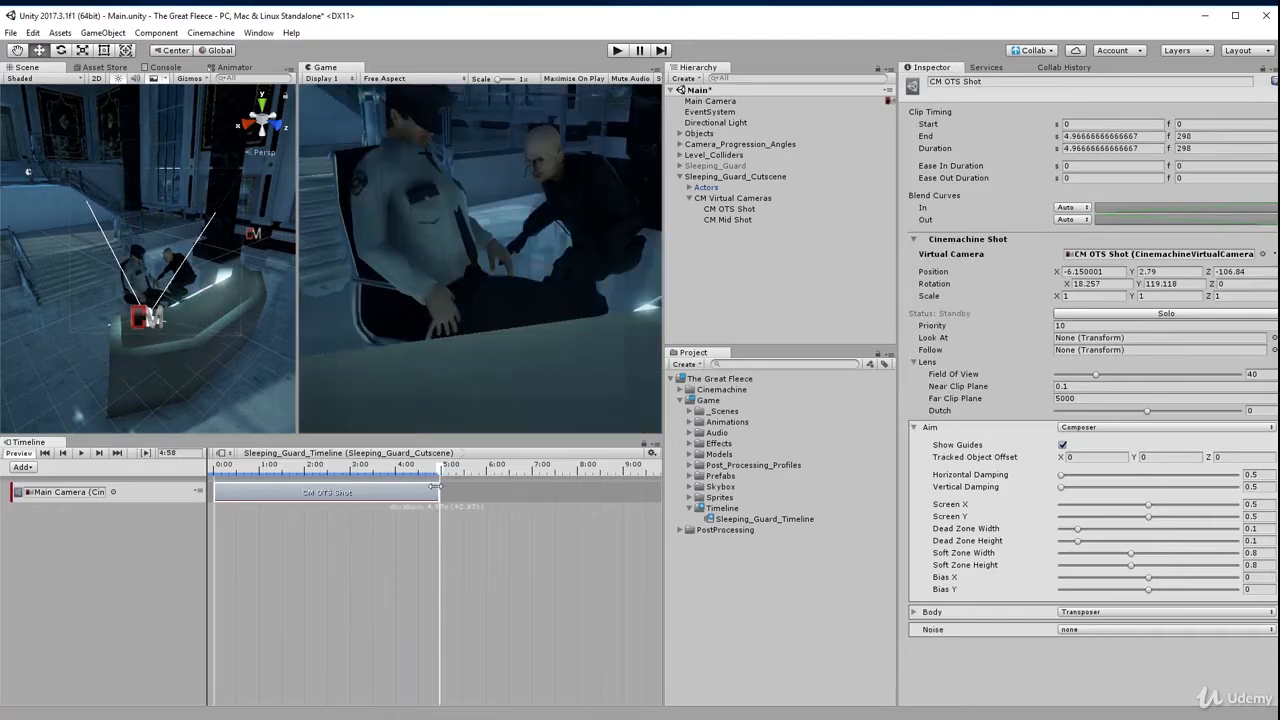
{"action": "left_click_drag", "start_coordinate": [435, 486], "coordinate": [302, 485]}
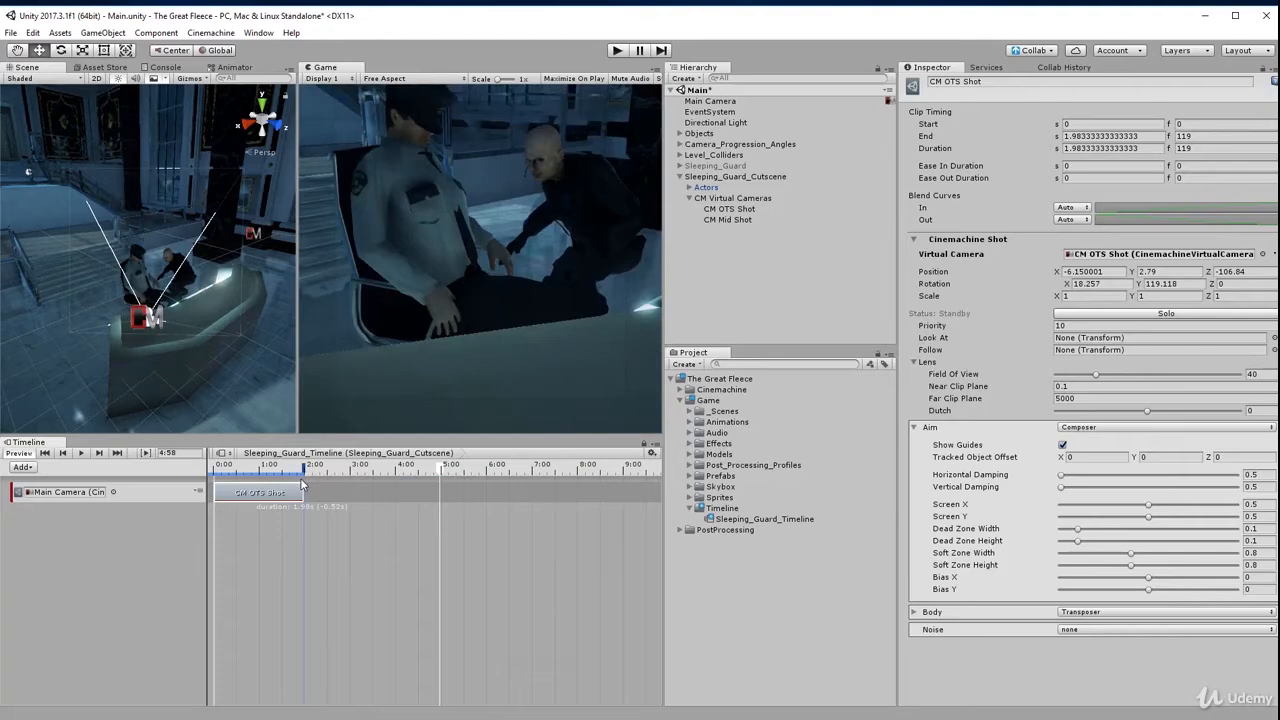
{"action": "left_click_drag", "start_coordinate": [302, 485], "coordinate": [329, 490]}
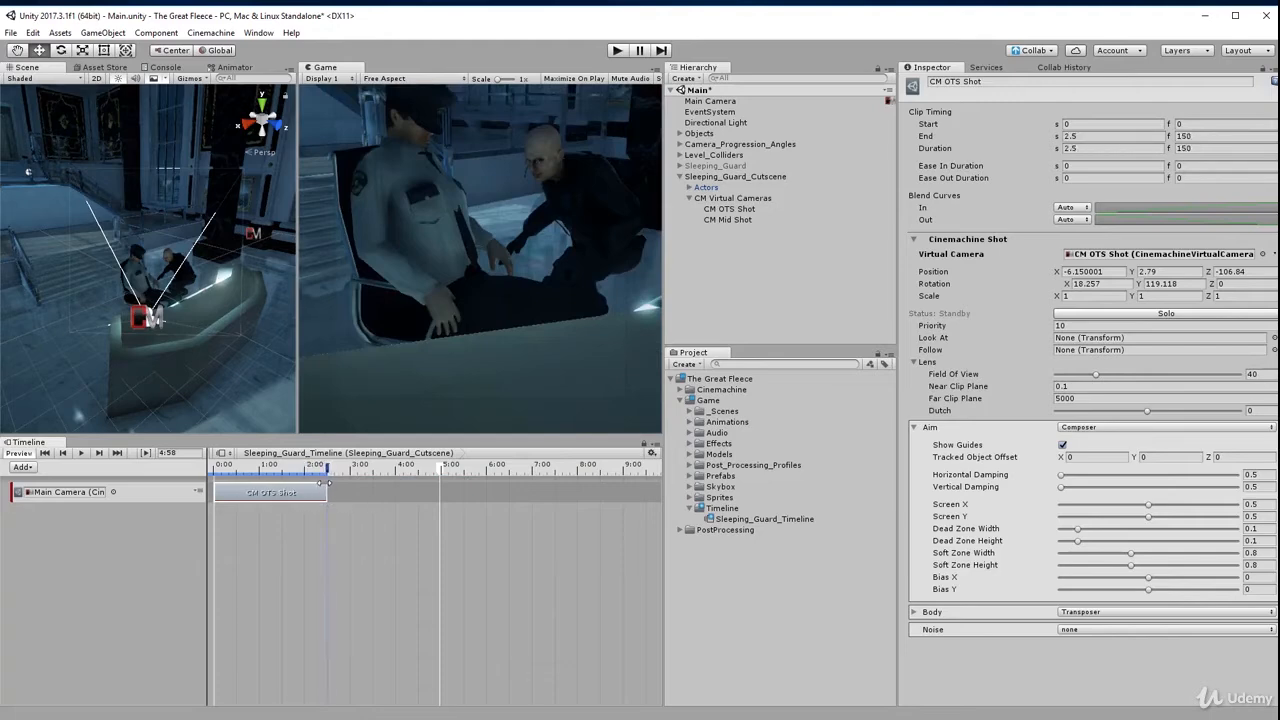
Add a Cinemachine shot clip after CM OTS Shot using the CM Mid Shot virtual camera, trimmed to end at about 4.97 s.
{"action": "left_click", "coordinate": [353, 489]}
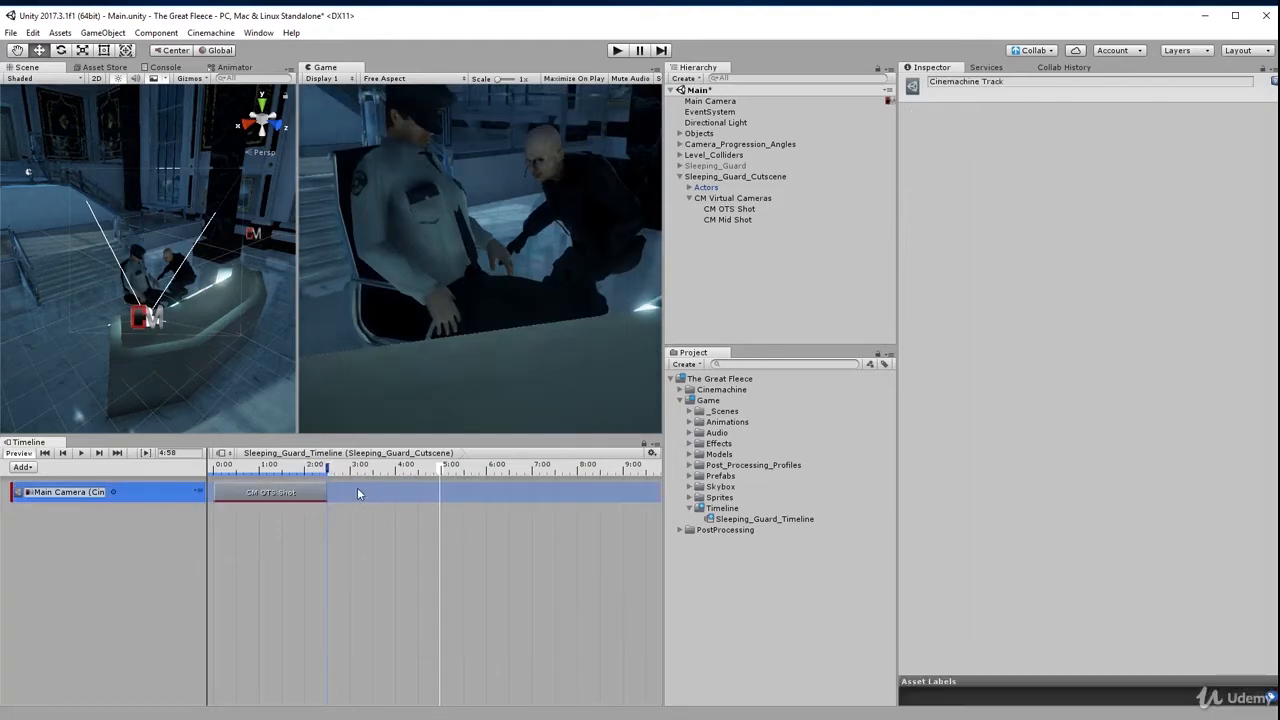
{"action": "right_click", "coordinate": [357, 487]}
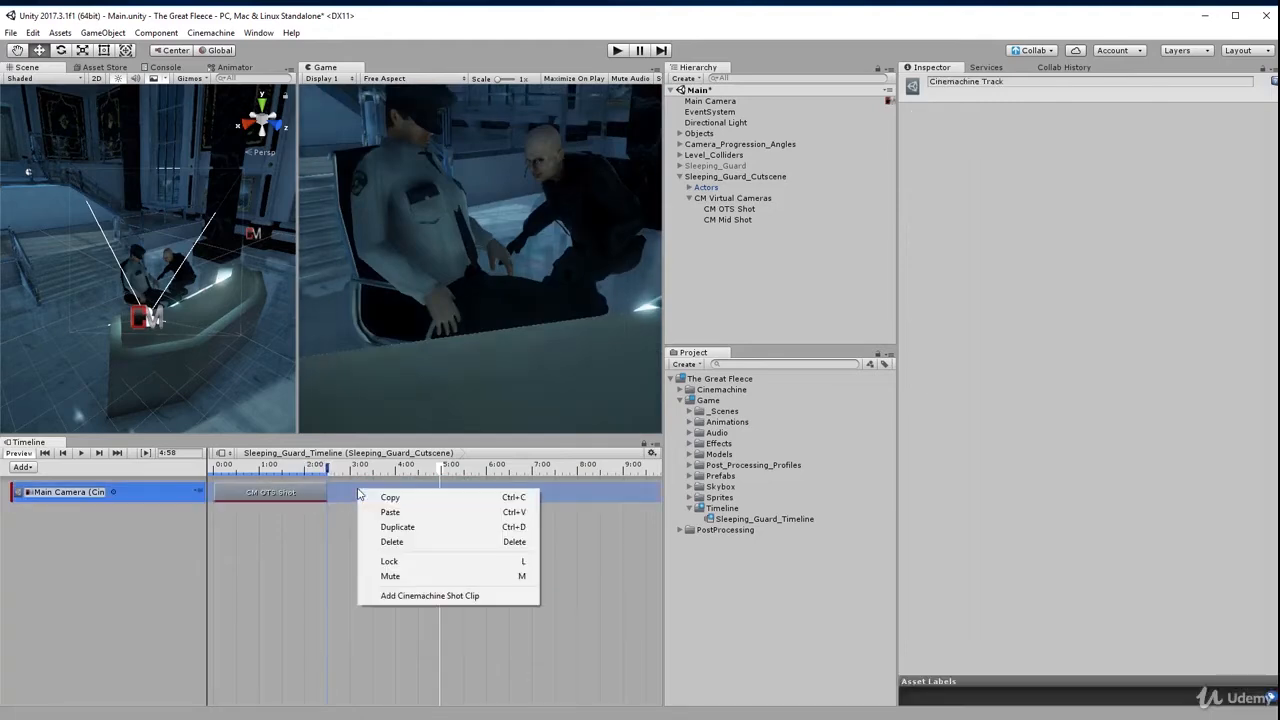
{"action": "left_click", "coordinate": [426, 597]}
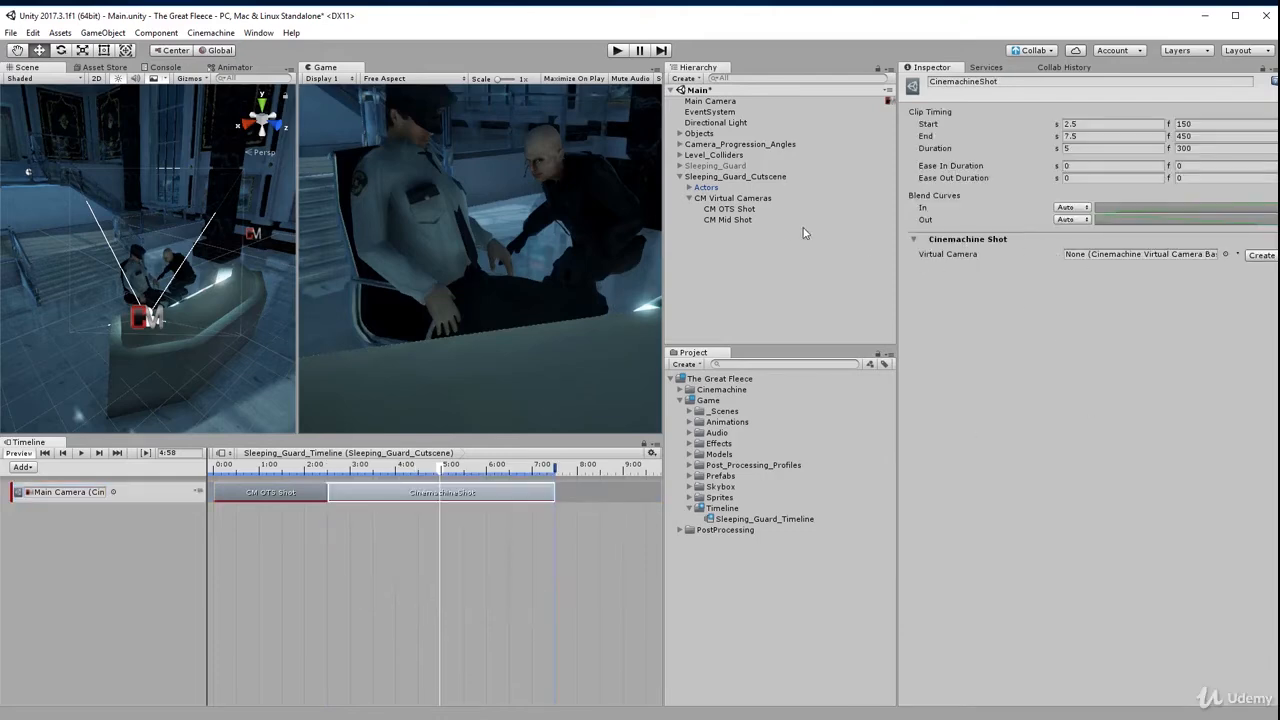
{"action": "left_click_drag", "start_coordinate": [744, 222], "coordinate": [1090, 258]}
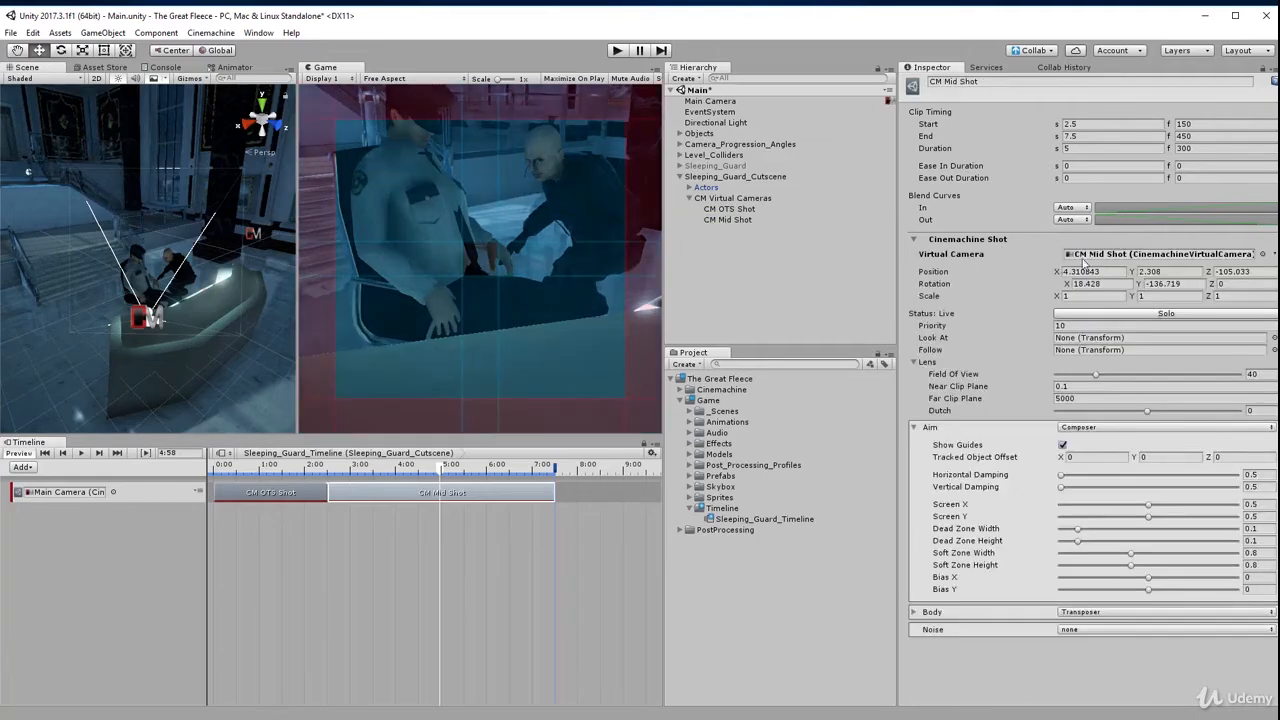
{"action": "left_click_drag", "start_coordinate": [555, 496], "coordinate": [295, 475]}
Play the timeline from the start to preview the cut between the two camera shots.
{"action": "left_click_drag", "start_coordinate": [319, 474], "coordinate": [212, 488]}
{"action": "left_click", "coordinate": [81, 453]}
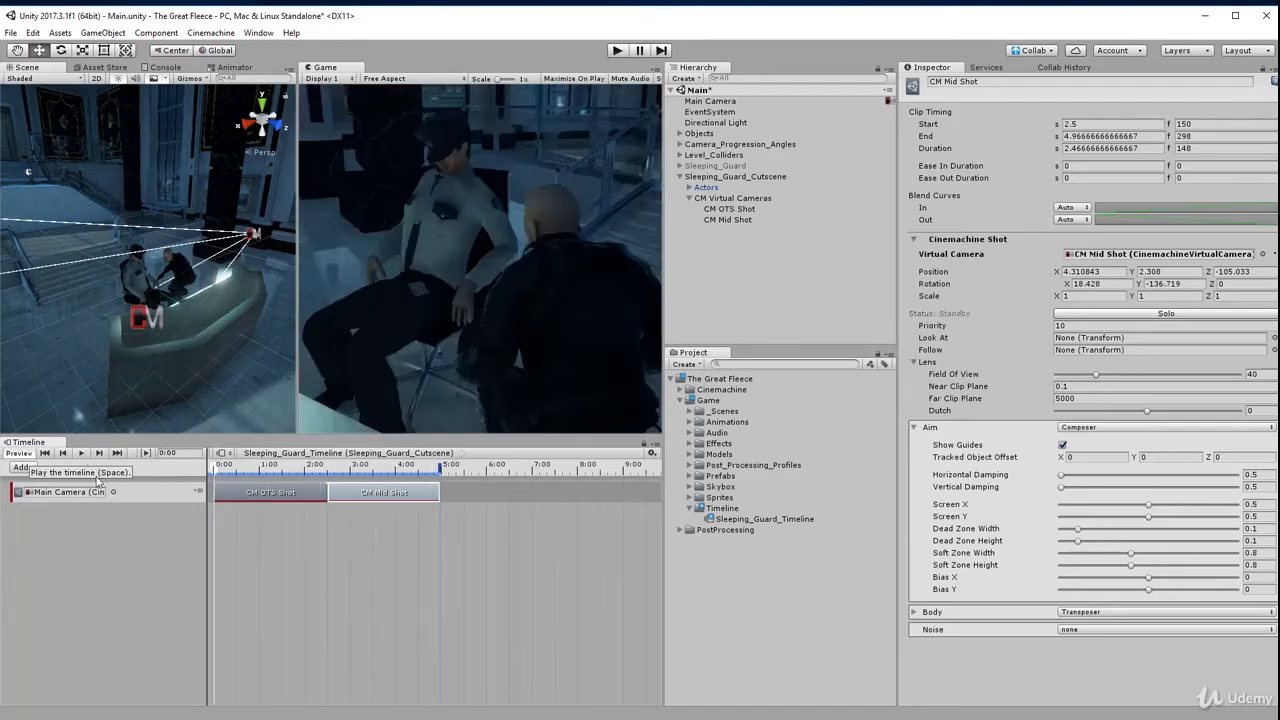
{"action": "left_click", "coordinate": [81, 455]}
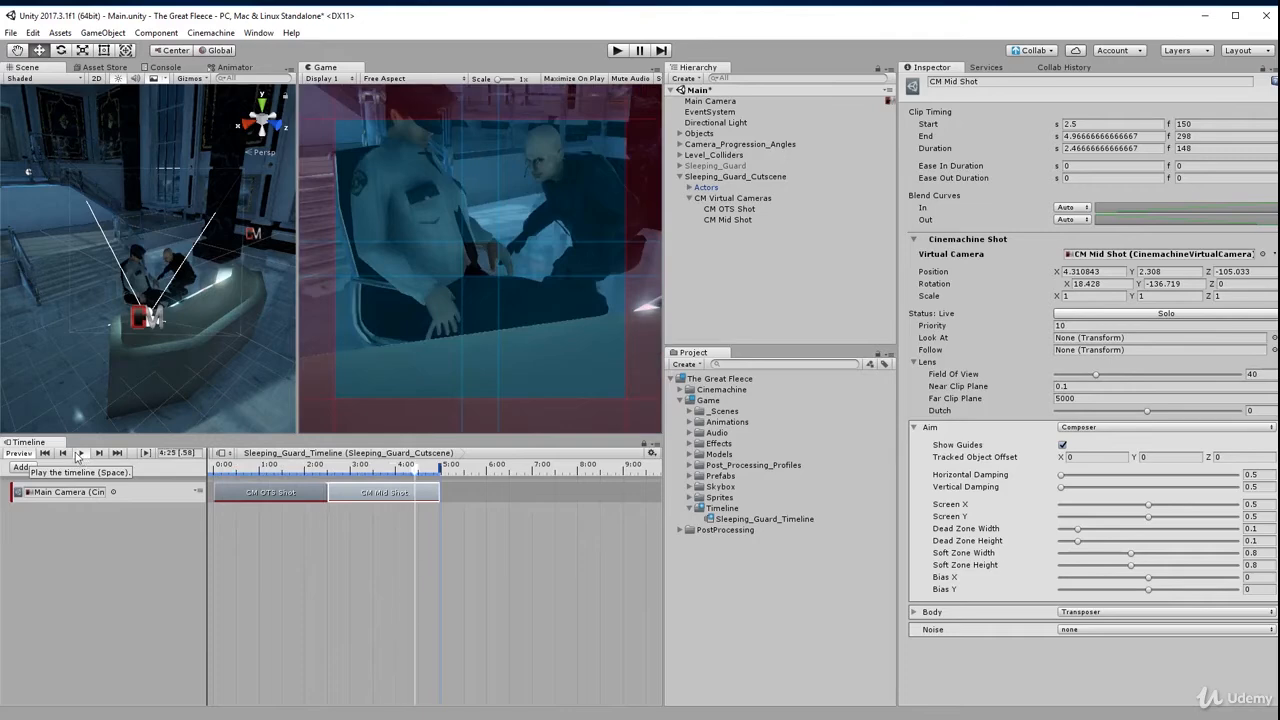
{"action": "left_click", "coordinate": [81, 455]}
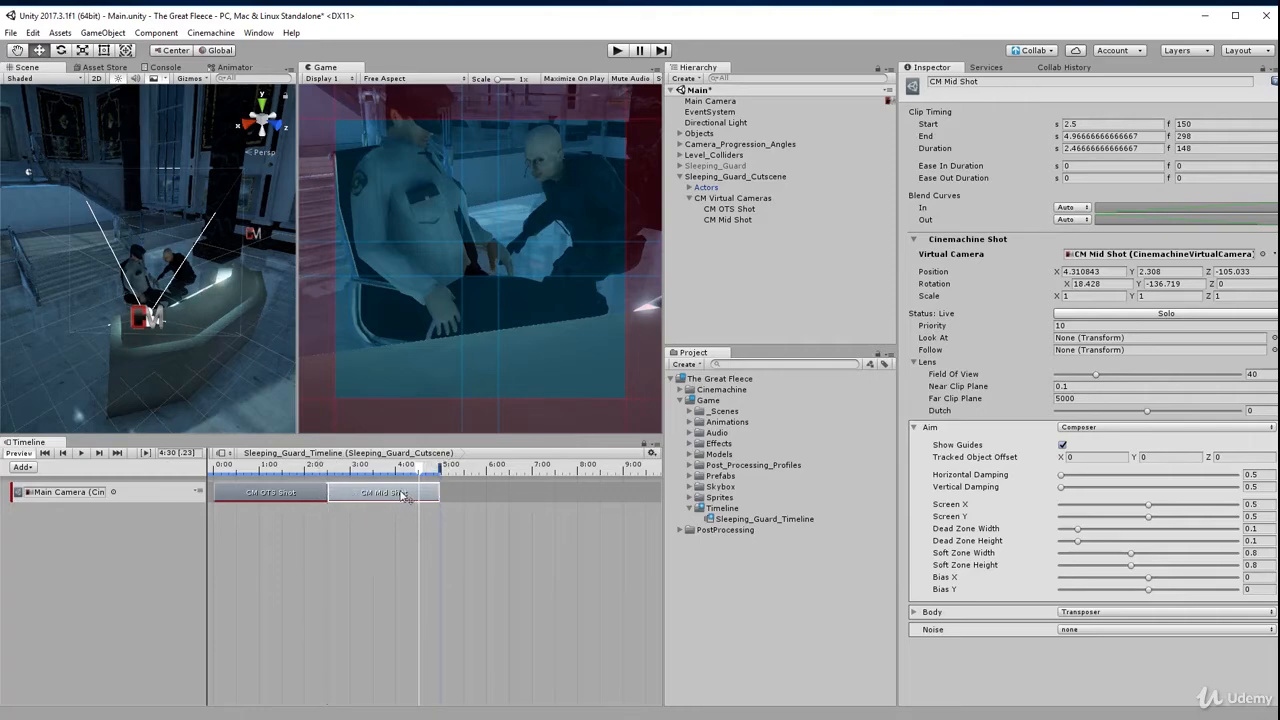
Try blending the cameras by overlapping the CM Mid Shot clip onto CM OTS Shot, starting at 1.05 s, and preview the transition.
{"action": "left_click_drag", "start_coordinate": [404, 496], "coordinate": [288, 474]}
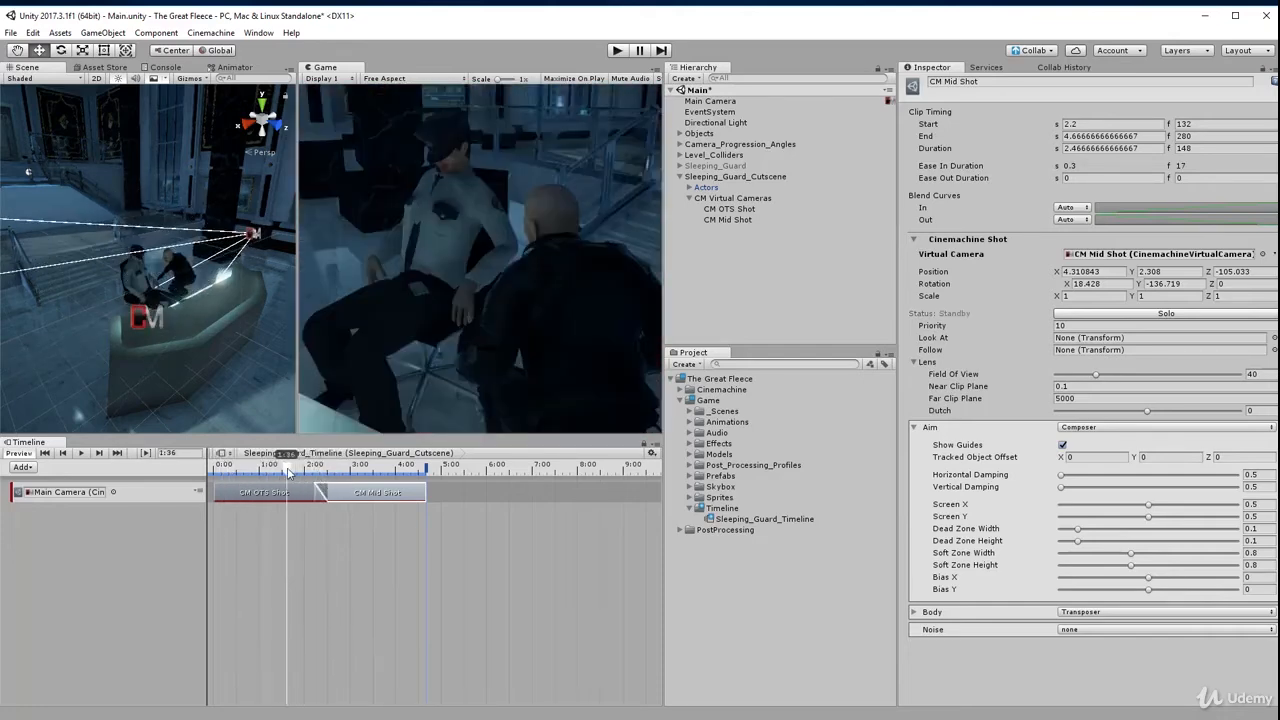
{"action": "left_click_drag", "start_coordinate": [406, 500], "coordinate": [203, 470]}
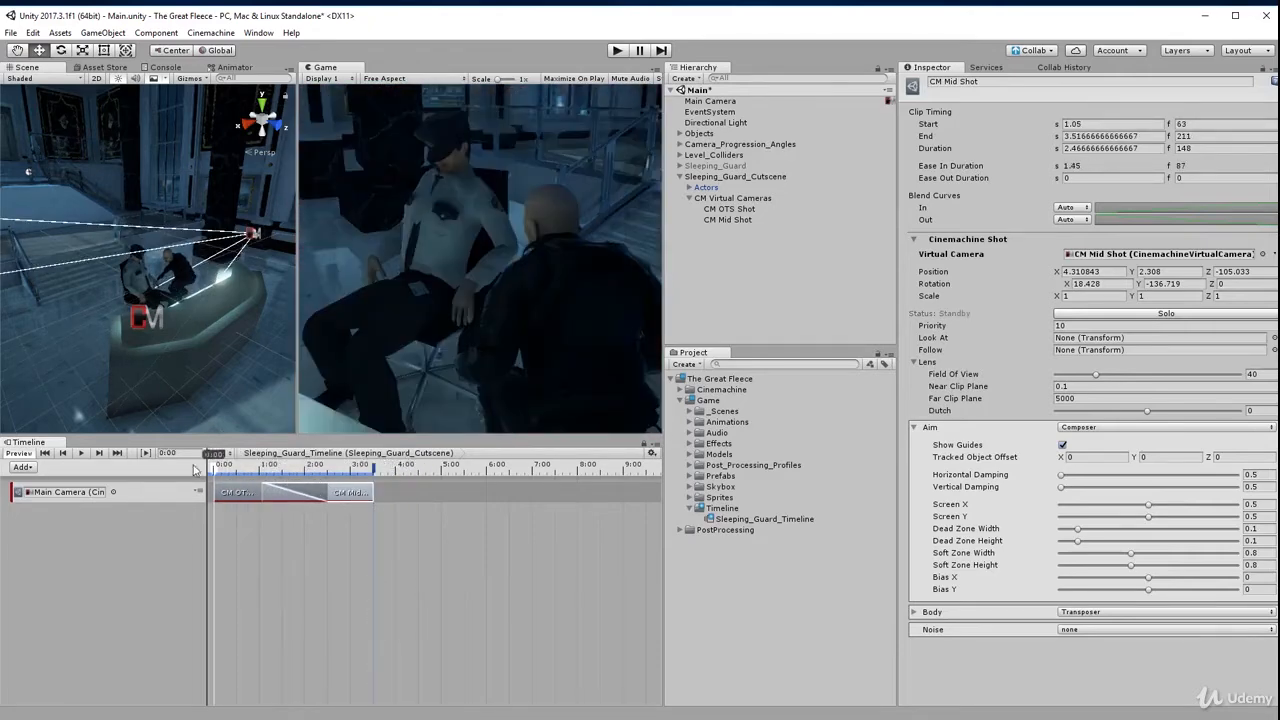
{"action": "left_click", "coordinate": [83, 453]}
{"action": "left_click", "coordinate": [169, 497]}
{"action": "key", "text": "Delete"}
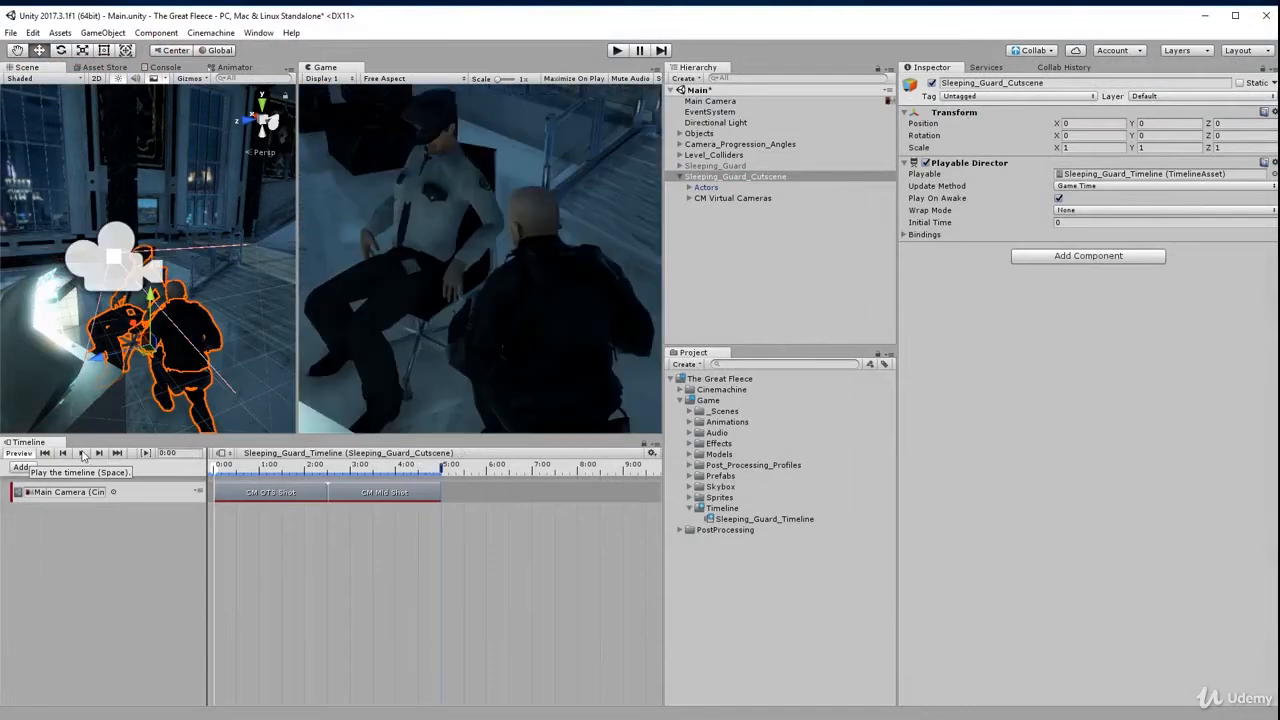
Deactivate the Sleeping_Guard_Cutscene object and run the game in play mode.
{"action": "left_click", "coordinate": [83, 455]}
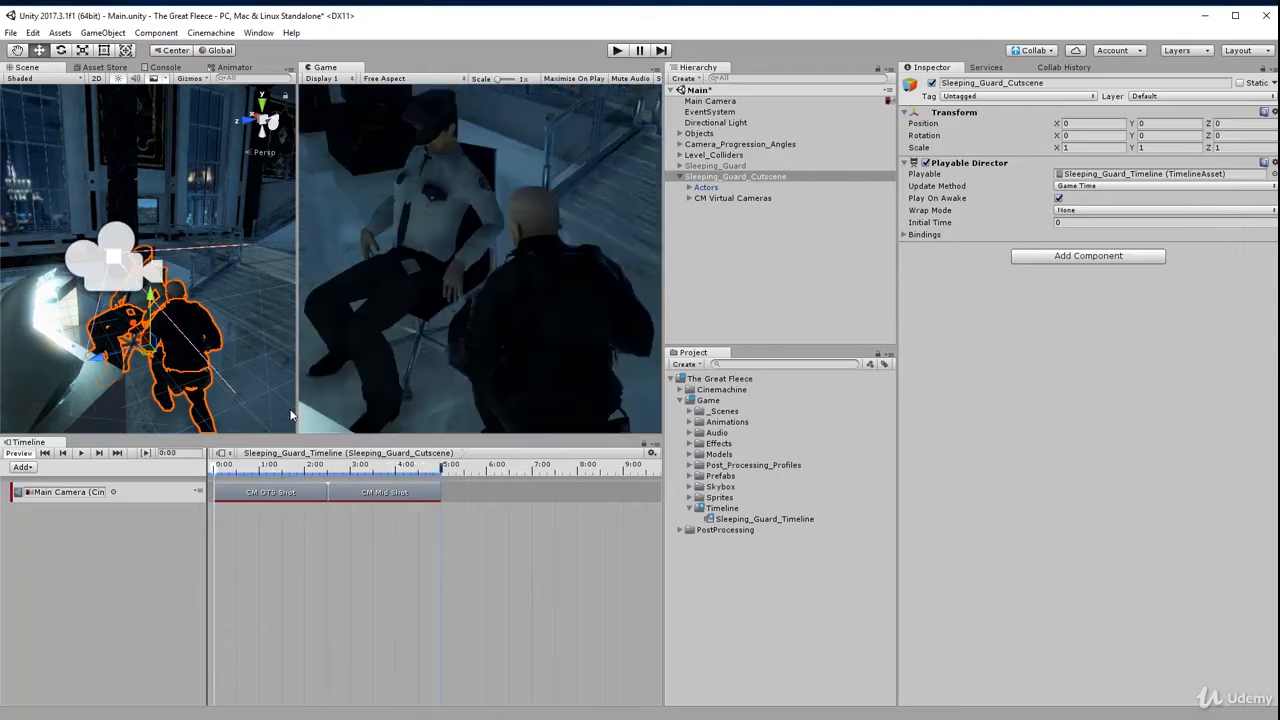
{"action": "left_click", "coordinate": [713, 177]}
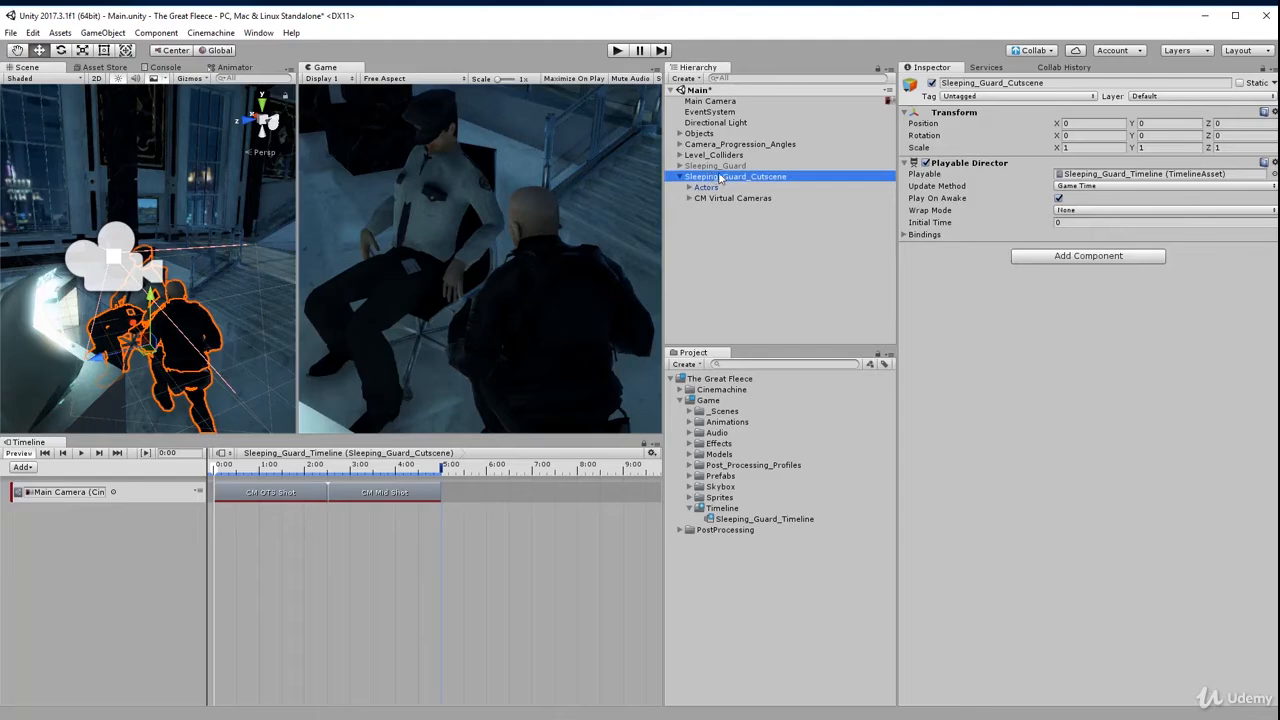
{"action": "key", "text": "Left"}
{"action": "left_click", "coordinate": [932, 83]}
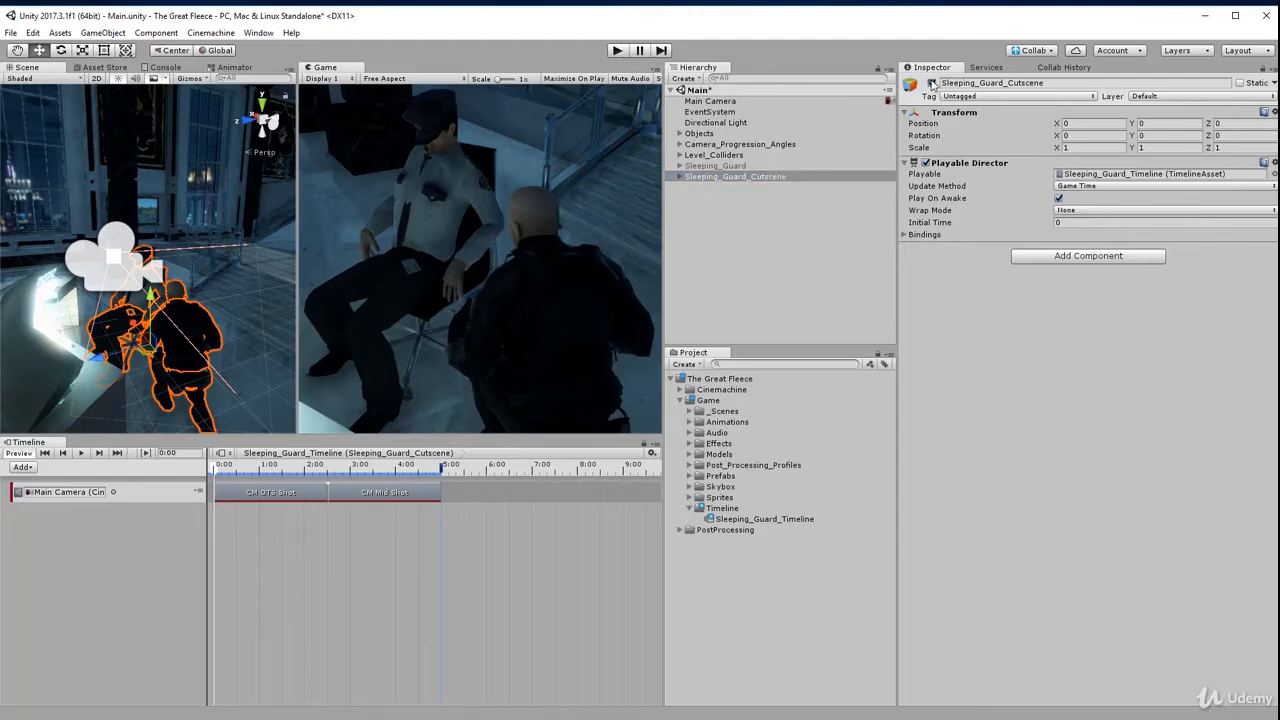
{"action": "left_click", "coordinate": [614, 52]}
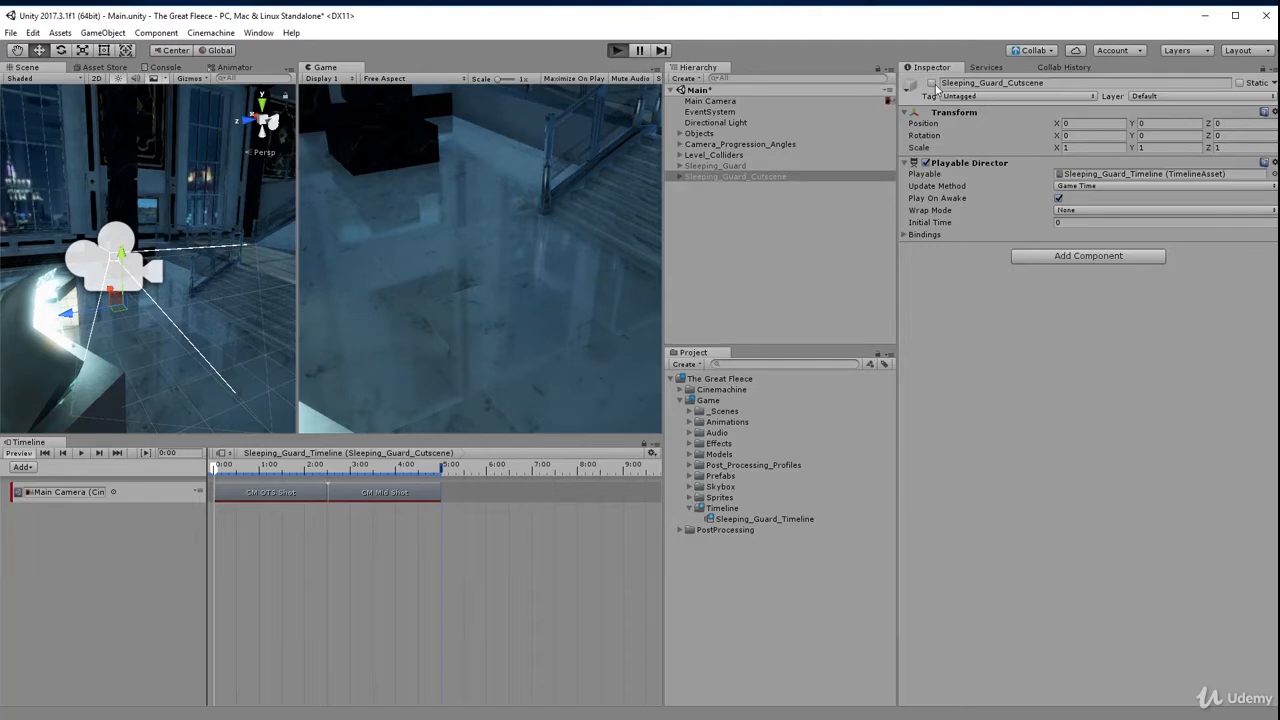
{"action": "key", "text": "ctrl+p"}
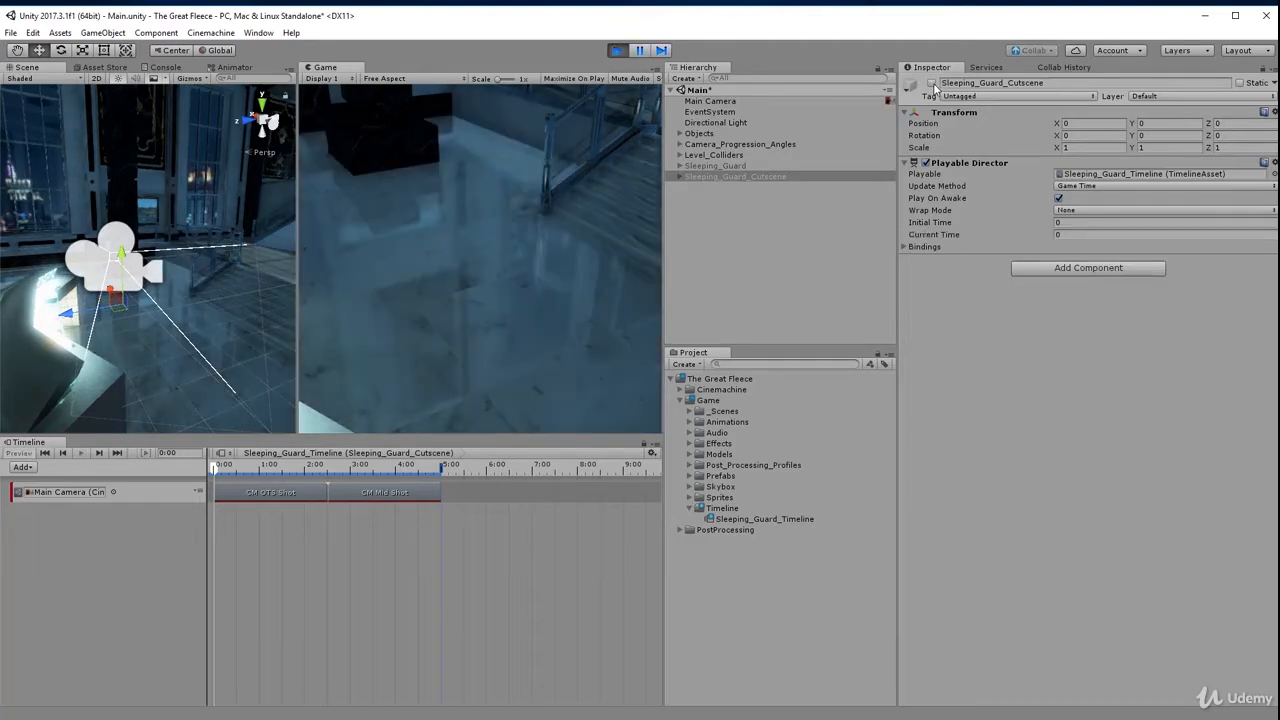
Activate Sleeping_Guard_Cutscene during play mode to watch the cutscene, and stop the game.
{"action": "left_click", "coordinate": [932, 84]}
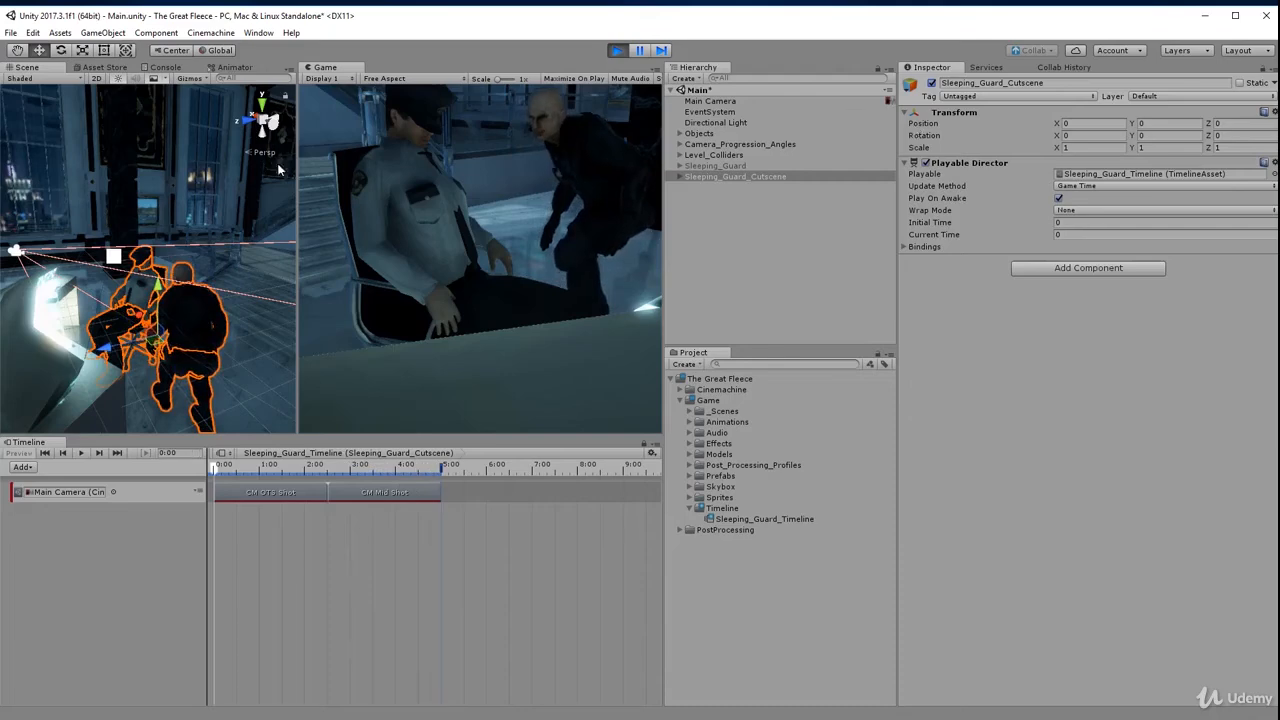
{"action": "mouse_move", "coordinate": [213, 470]}
{"action": "left_mouse_down"}
{"action": "mouse_move", "coordinate": [338, 466]}
{"action": "mouse_move", "coordinate": [251, 495]}
{"action": "mouse_move", "coordinate": [371, 503]}
{"action": "mouse_move", "coordinate": [224, 505]}
{"action": "mouse_move", "coordinate": [346, 503]}
{"action": "mouse_move", "coordinate": [216, 492]}
{"action": "mouse_move", "coordinate": [387, 492]}
{"action": "mouse_move", "coordinate": [212, 487]}
{"action": "left_mouse_up"}
{"action": "key", "text": "ctrl+p"}
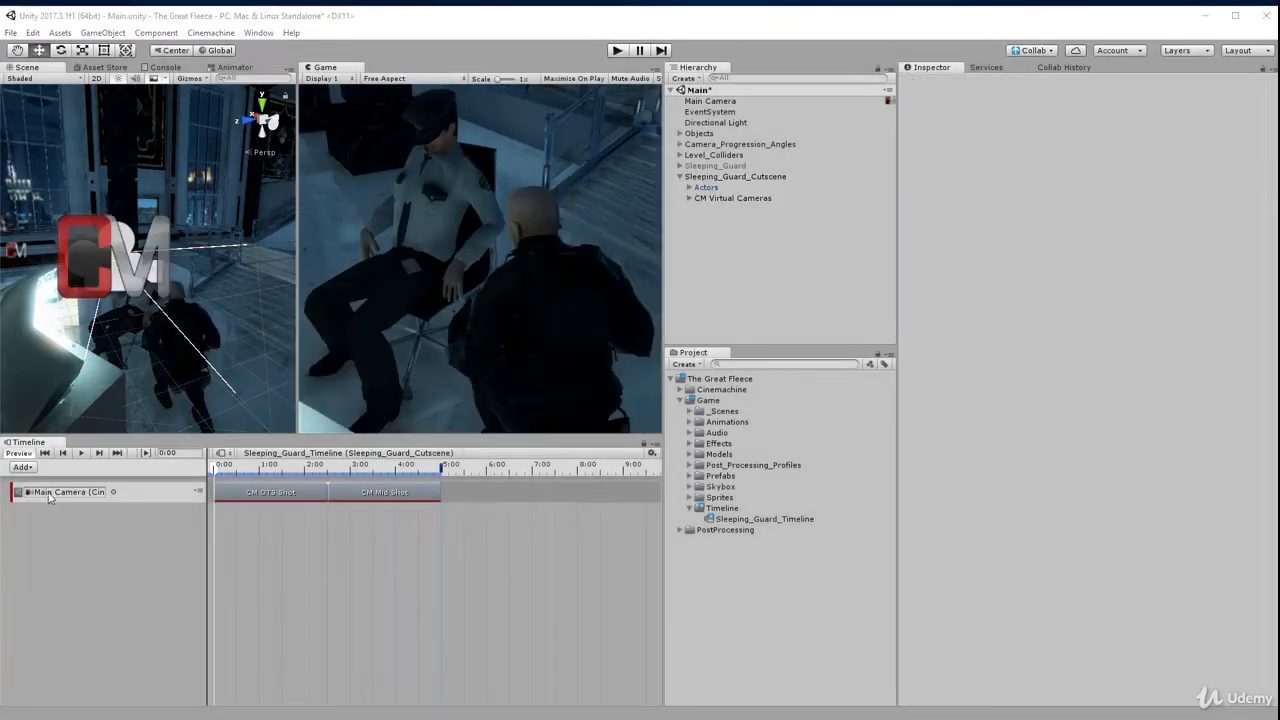
Add an animation track to the Sleeping_Guard_Timeline and bind the Actors object to it.
{"action": "left_click", "coordinate": [30, 469]}
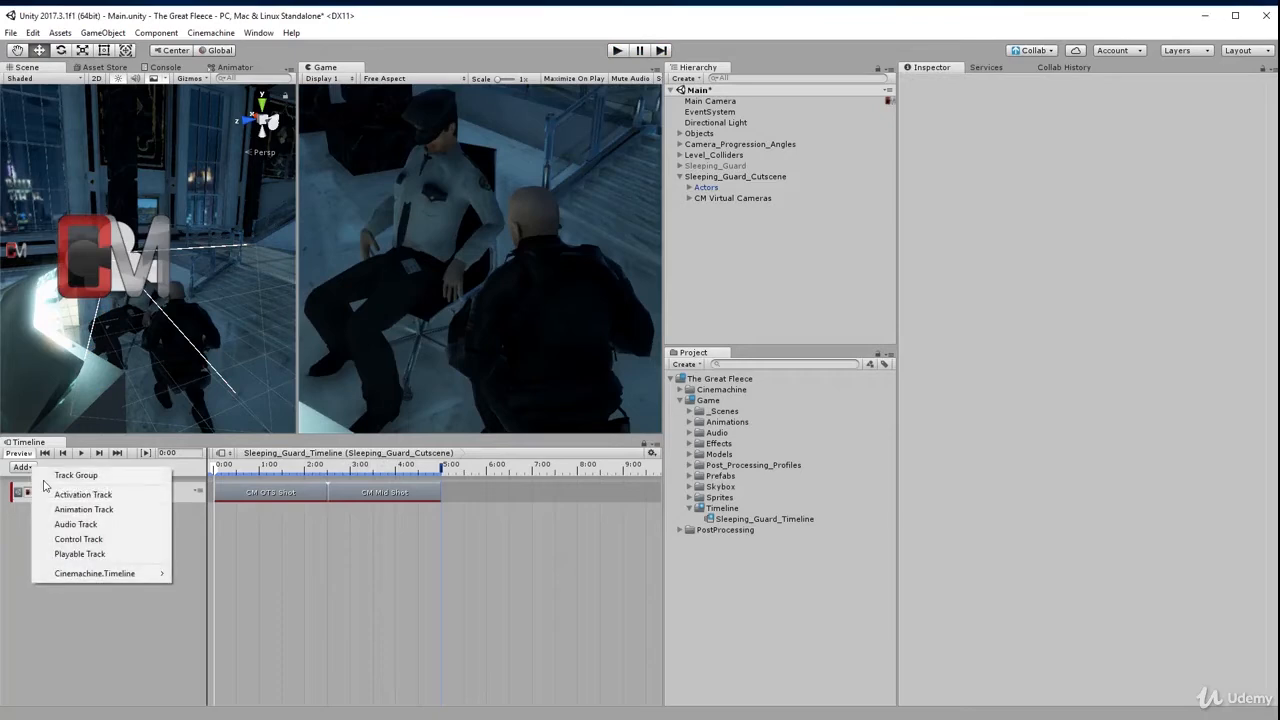
{"action": "left_click", "coordinate": [62, 510]}
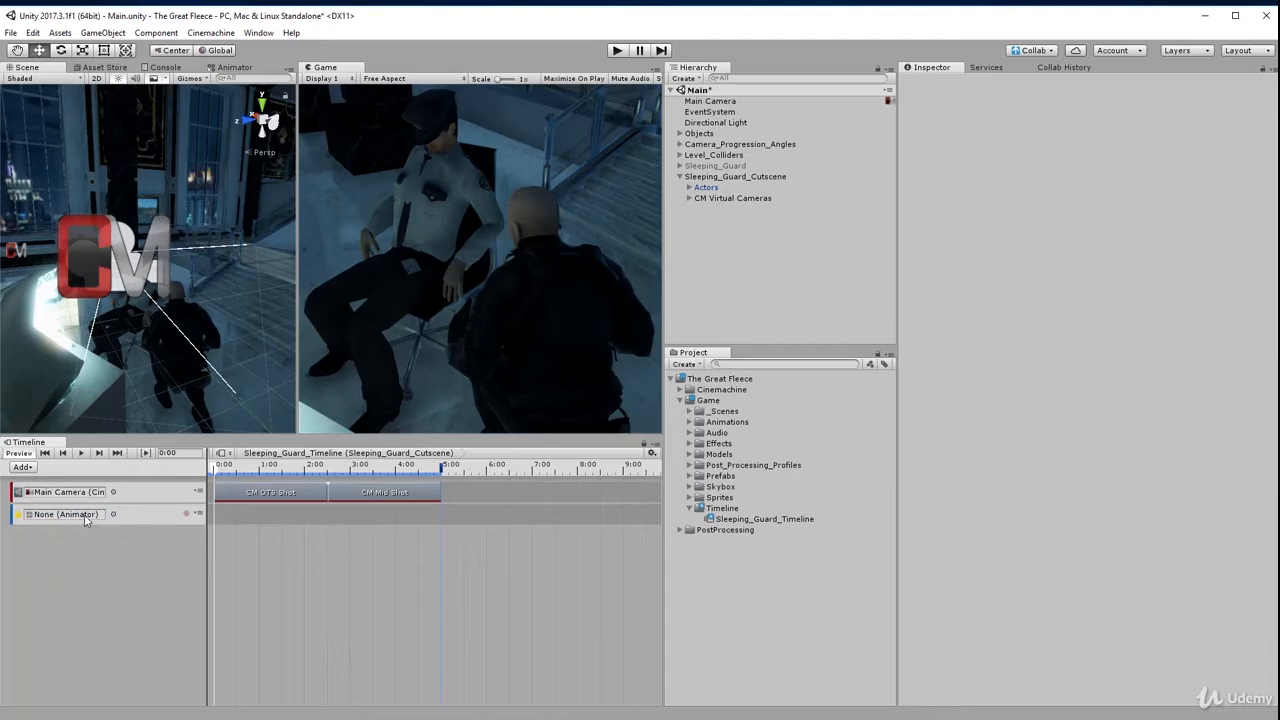
{"action": "left_click", "coordinate": [726, 188]}
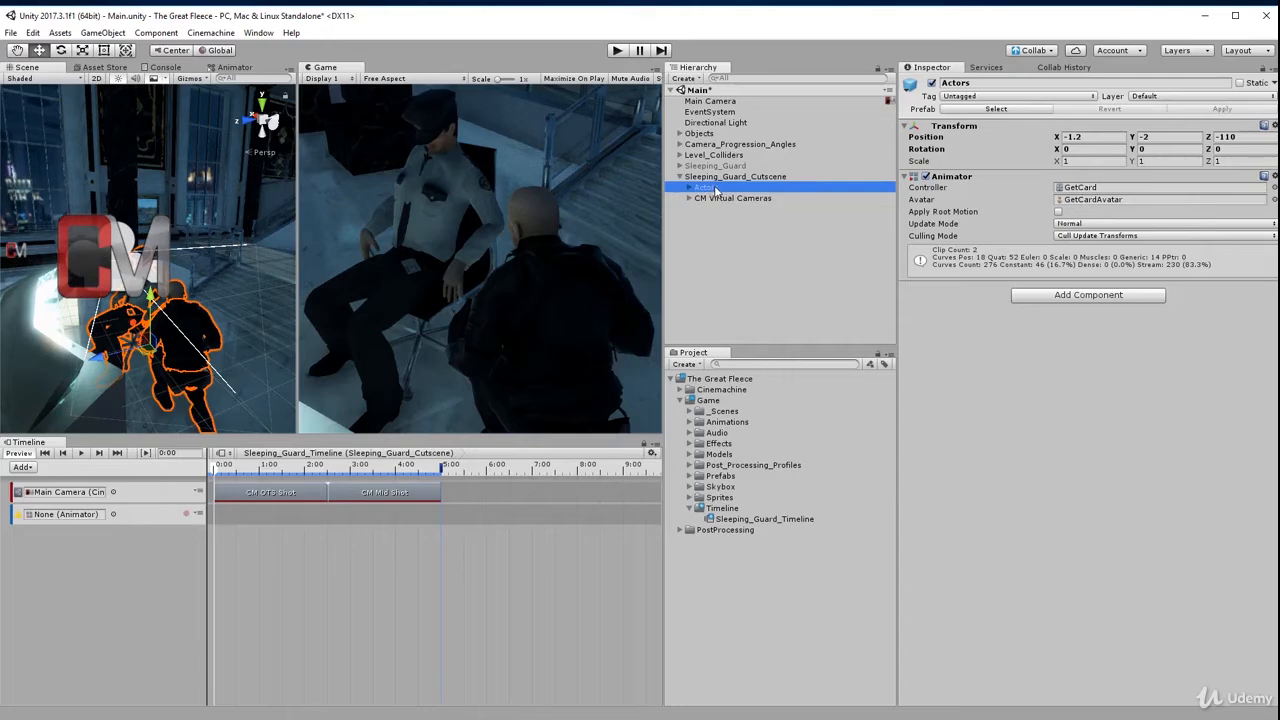
{"action": "left_click_drag", "start_coordinate": [715, 190], "coordinate": [79, 524]}
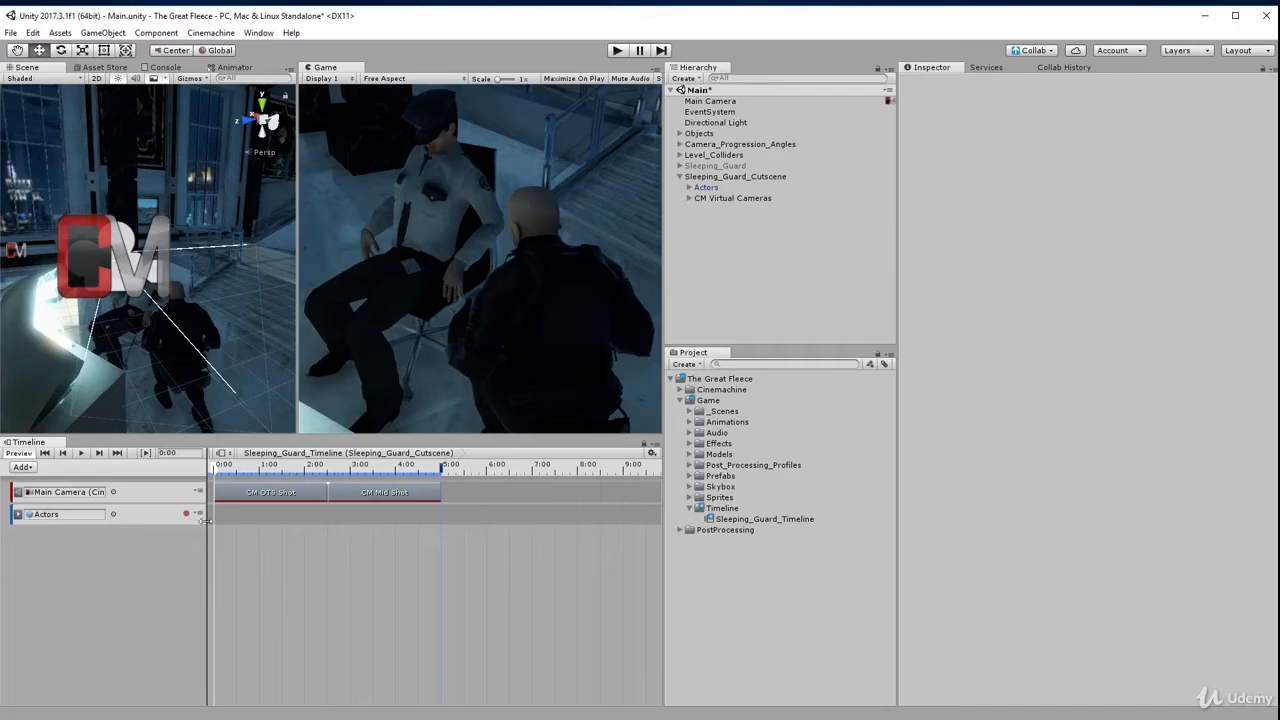
Add the GetCardAnimation clip to the Actors track and scrub the timeline to check it.
{"action": "left_click", "coordinate": [199, 515]}
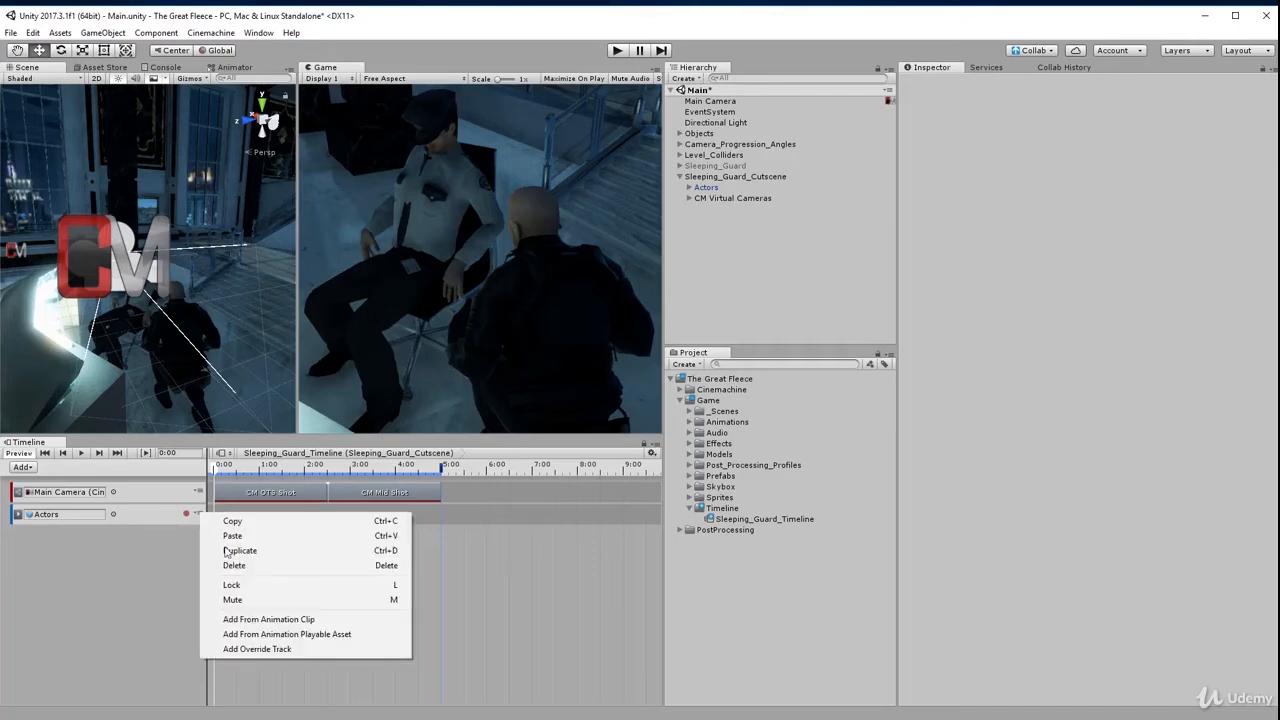
{"action": "left_click", "coordinate": [252, 620]}
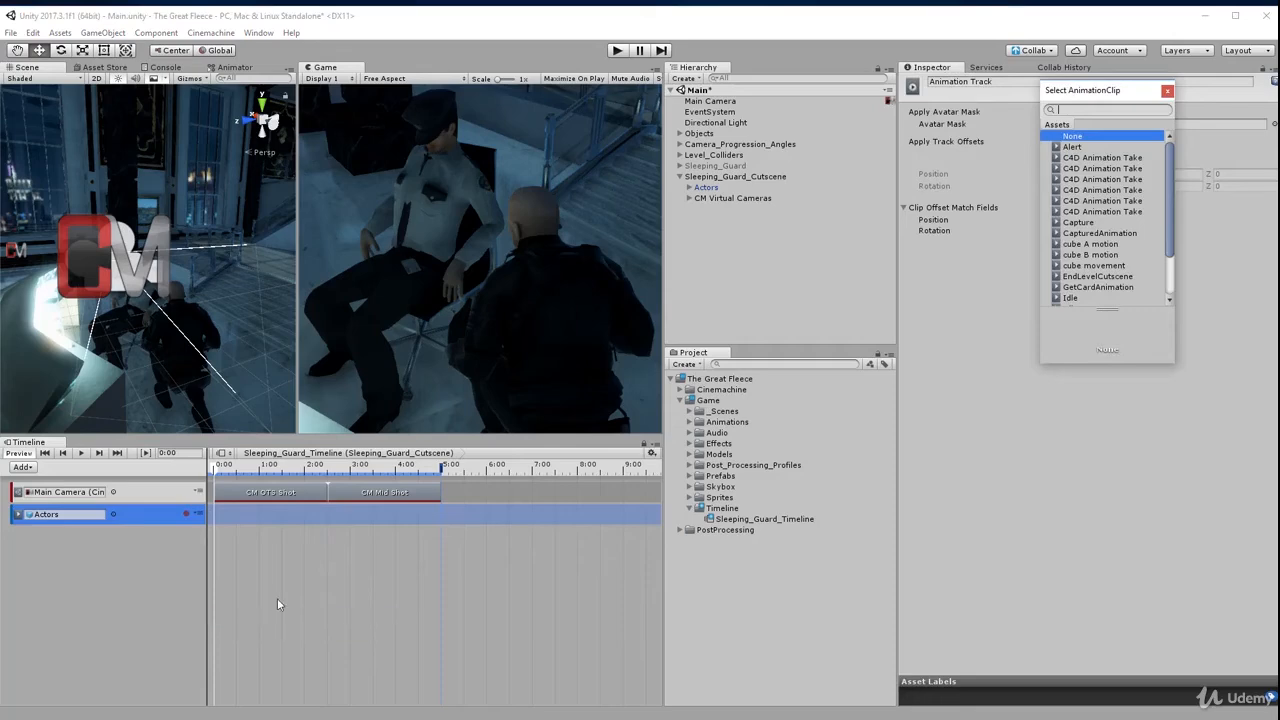
{"action": "scroll", "coordinate": [1077, 210], "scroll_direction": "down", "scroll_amount": 3}
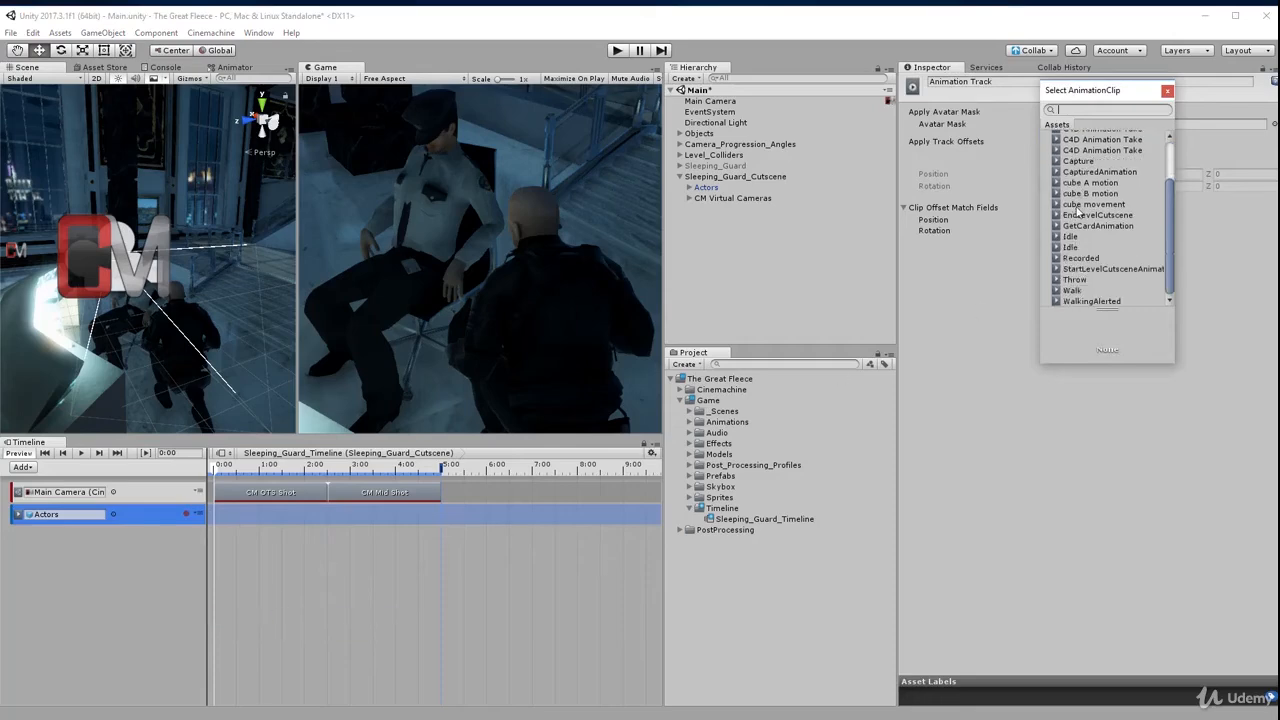
{"action": "scroll", "coordinate": [1077, 214], "scroll_direction": "up", "scroll_amount": 3}
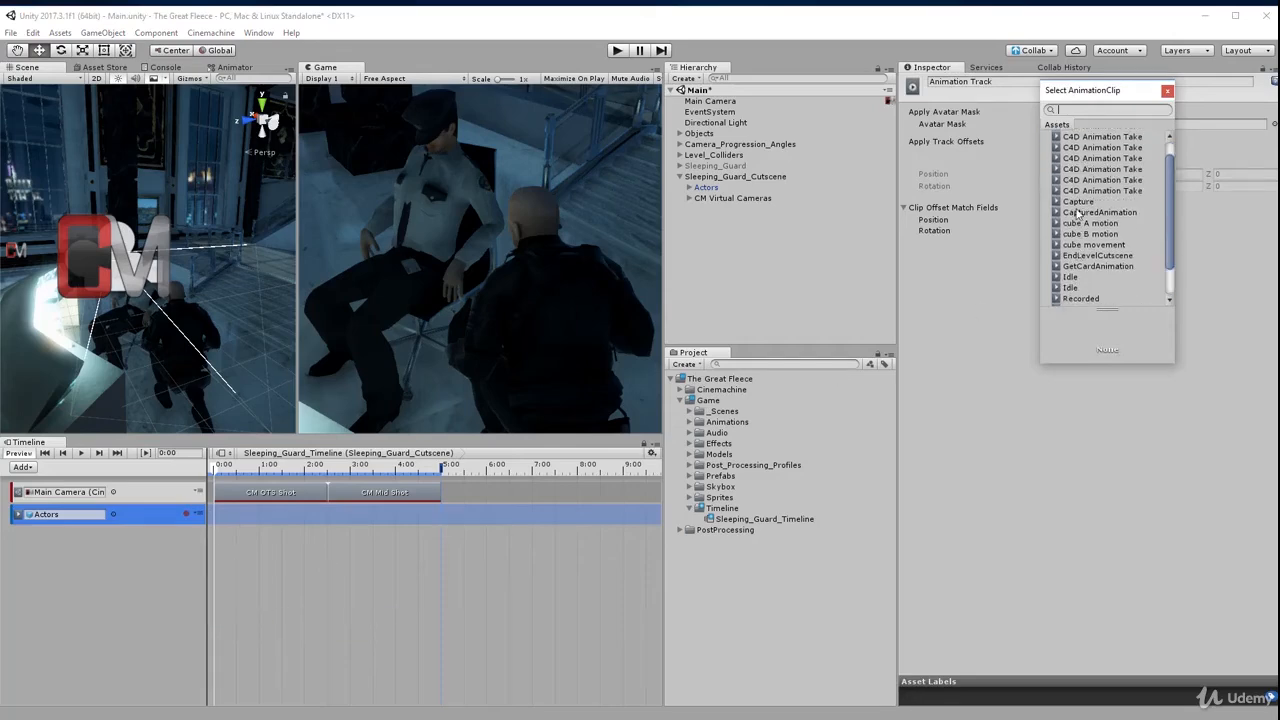
{"action": "scroll", "coordinate": [1084, 223], "scroll_direction": "down", "scroll_amount": 3}
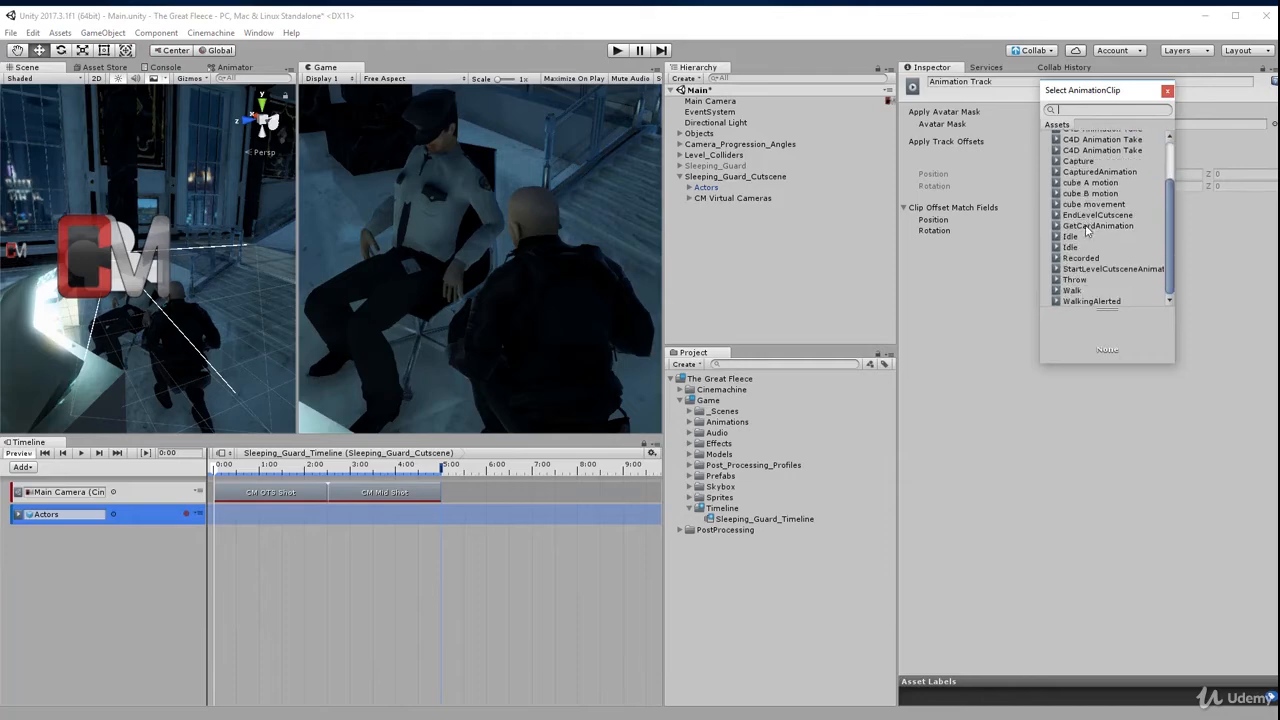
{"action": "left_click", "coordinate": [1090, 226]}
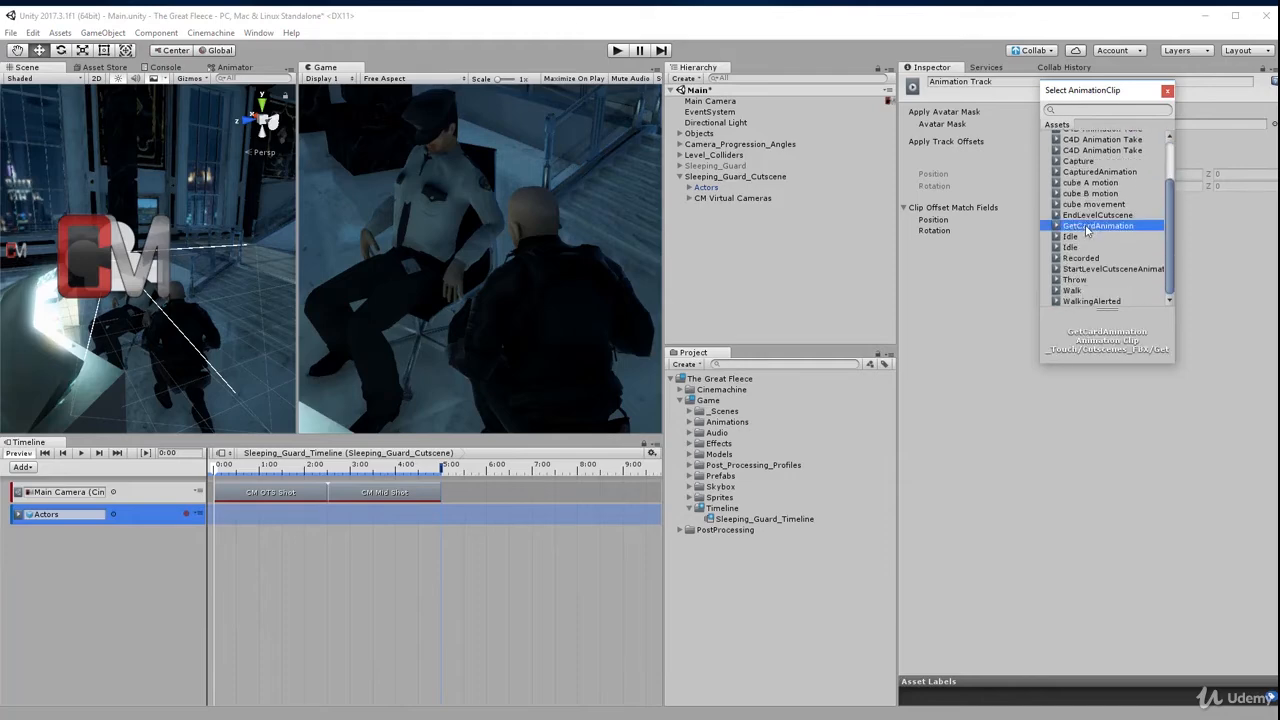
{"action": "double_click", "coordinate": [1090, 226]}
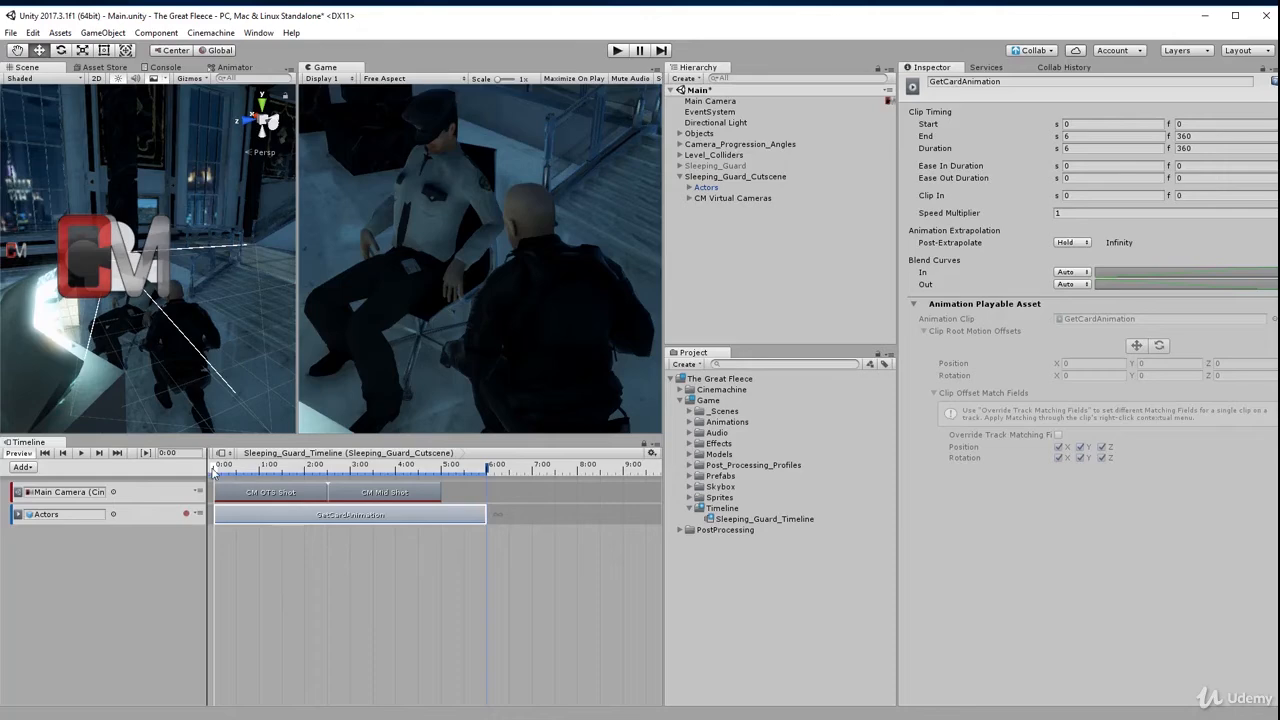
{"action": "left_click_drag", "start_coordinate": [215, 468], "coordinate": [287, 508]}
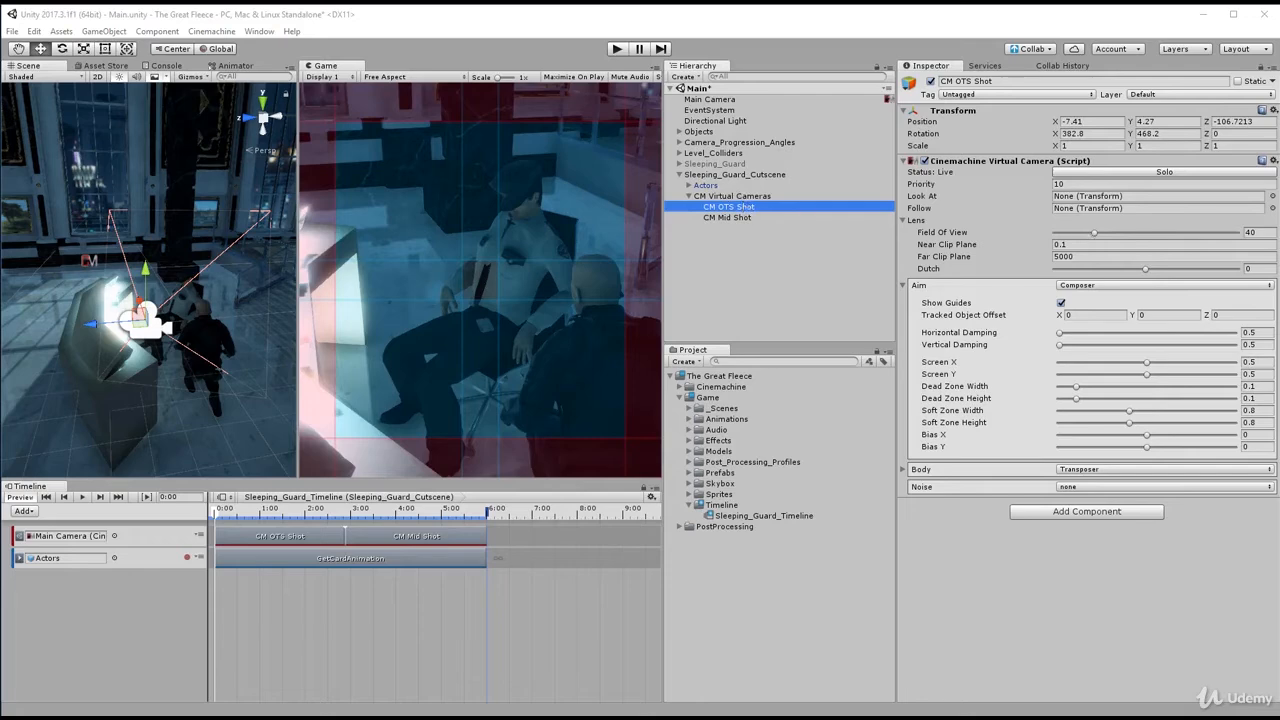
Review the opening shots in the Sleeping_Guard_Cutscene.pdf storyboard in the browser and return to Unity.
{"action": "left_click_drag", "start_coordinate": [1279, 125], "coordinate": [765, 68]}
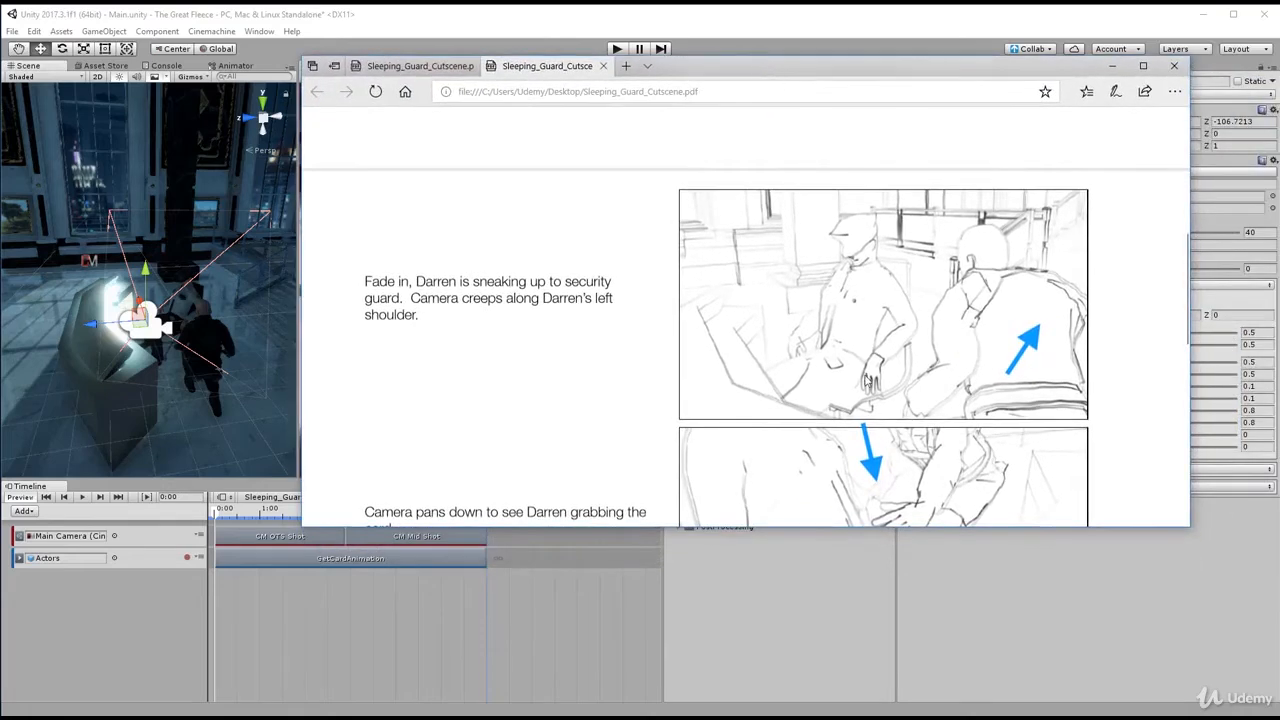
{"action": "scroll", "coordinate": [649, 441], "scroll_direction": "down", "scroll_amount": 3}
{"action": "scroll", "coordinate": [649, 441], "scroll_direction": "up", "scroll_amount": 4}
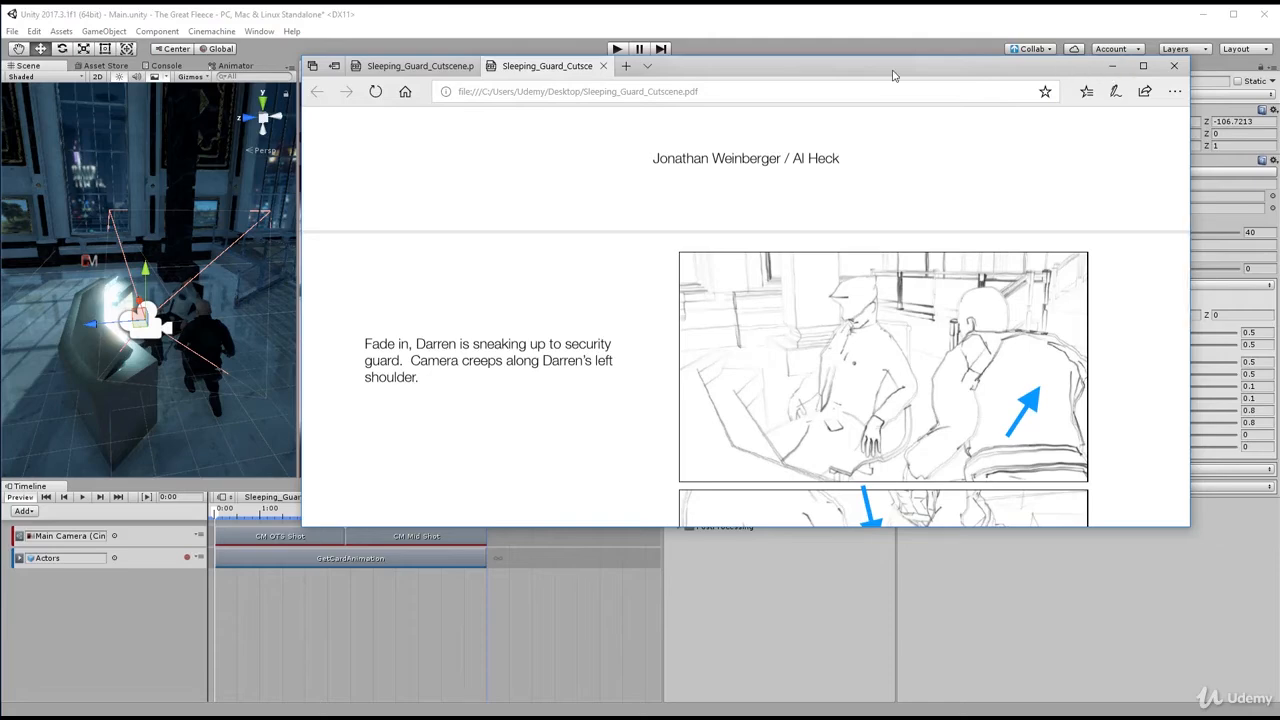
{"action": "left_click", "coordinate": [1110, 66]}
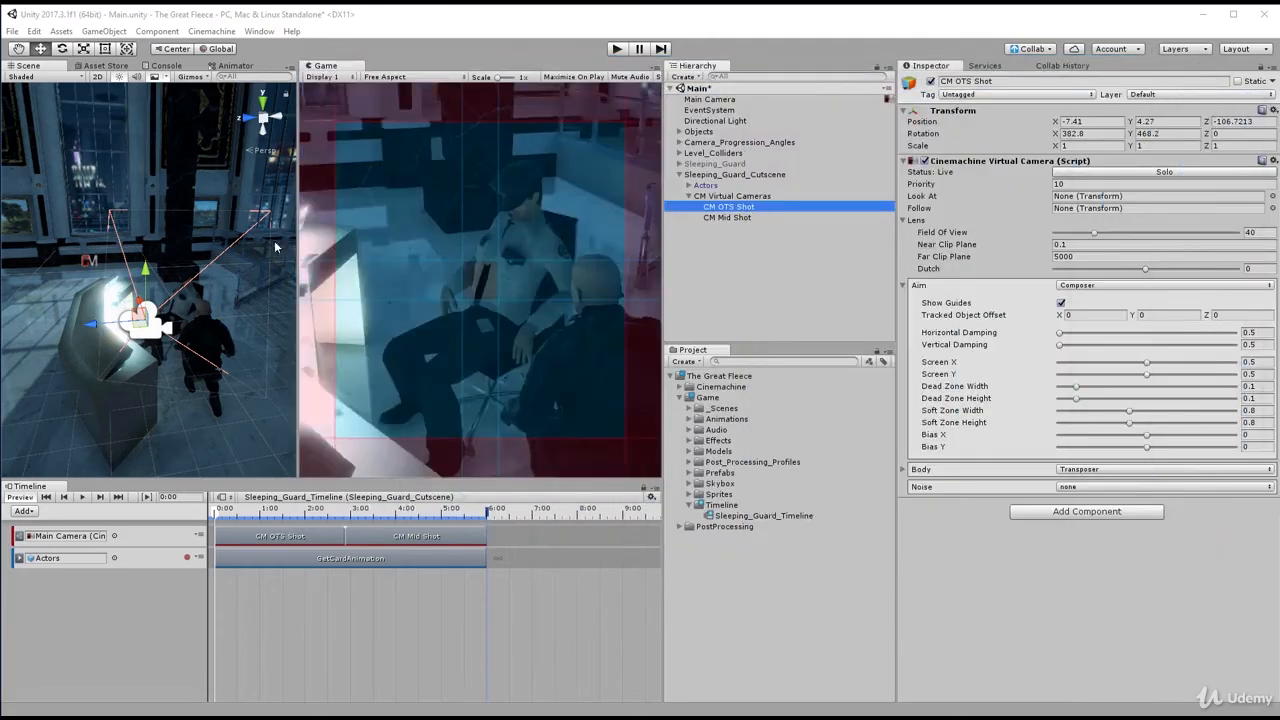
{"action": "left_click", "coordinate": [748, 196]}
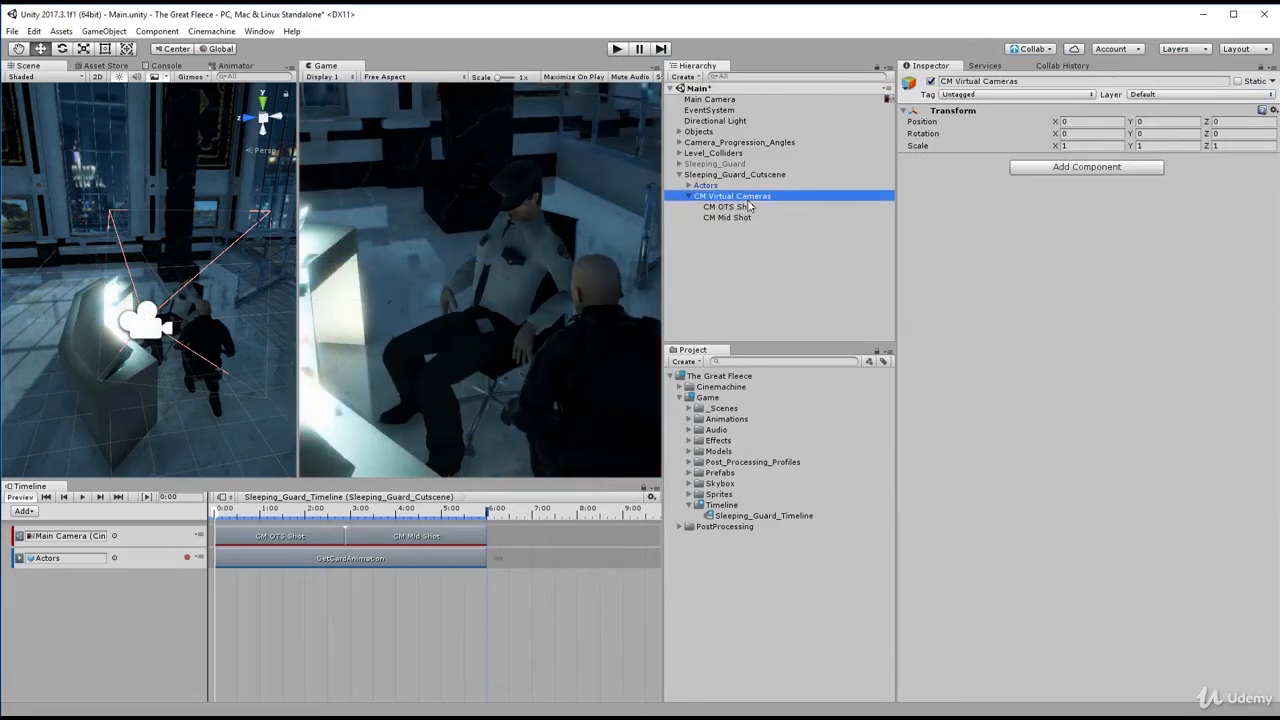
{"action": "left_click", "coordinate": [748, 207]}
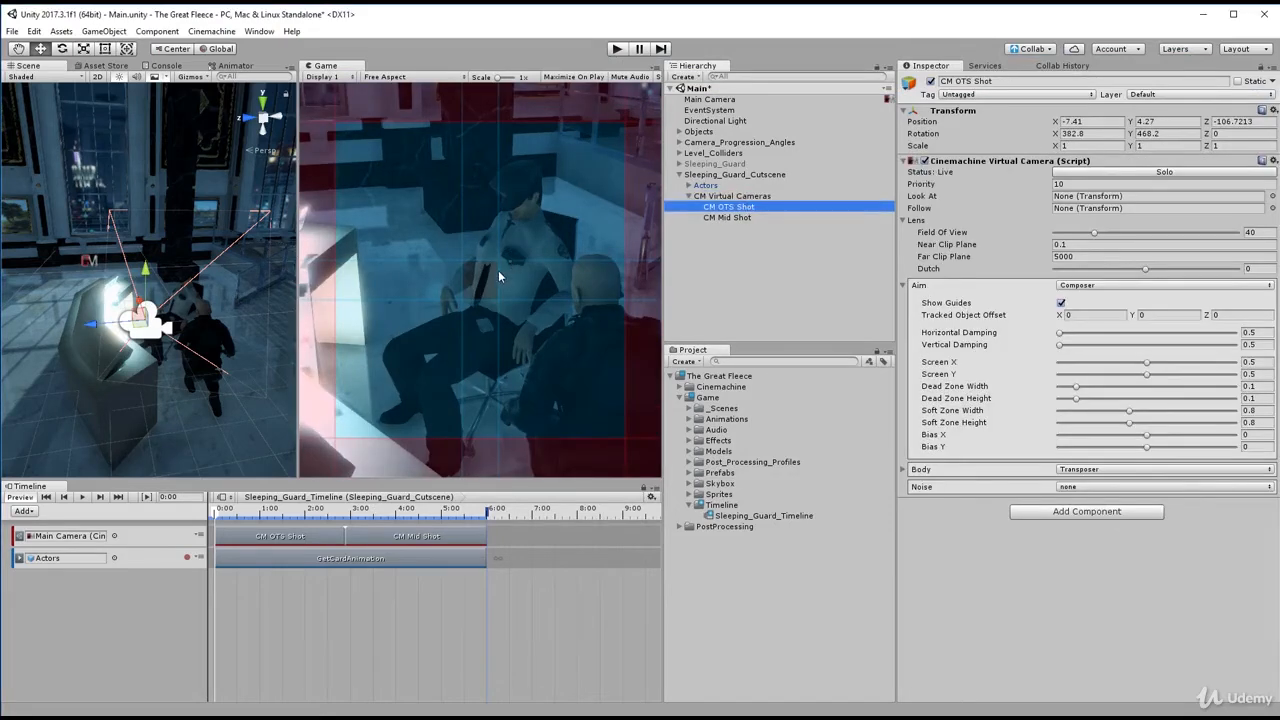
{"action": "left_click", "coordinate": [755, 260]}
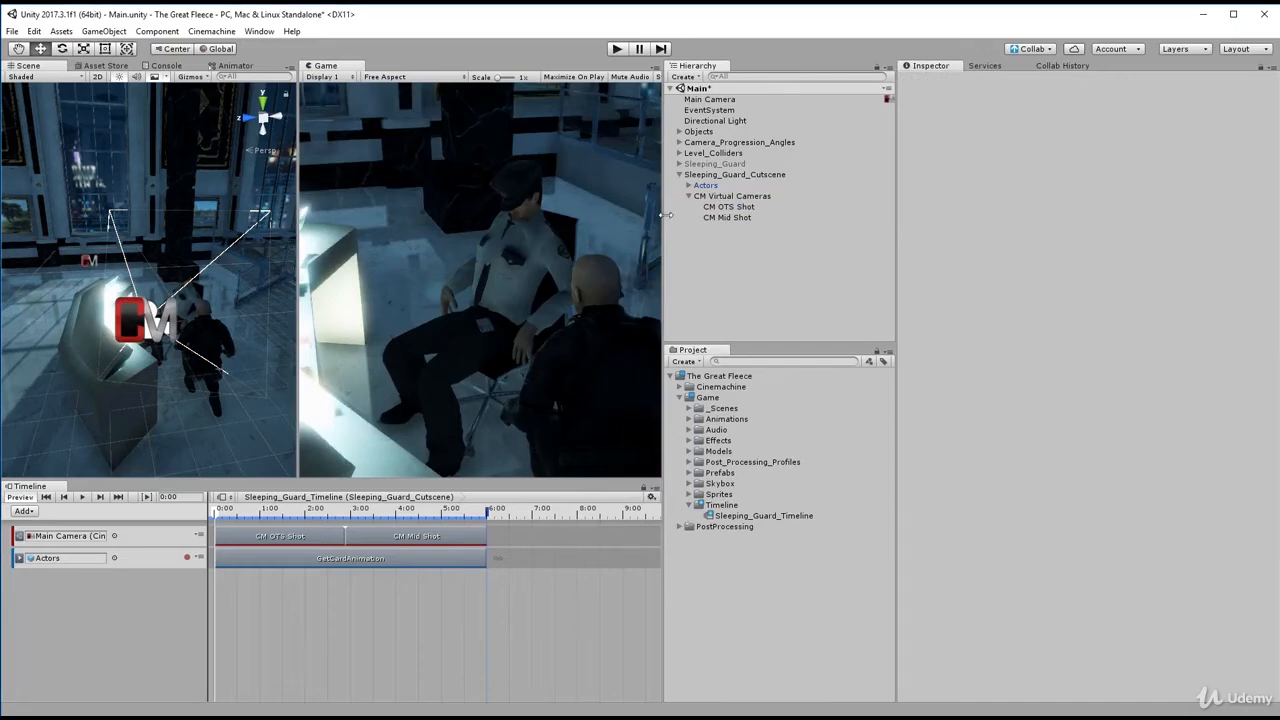
{"action": "left_click", "coordinate": [730, 207]}
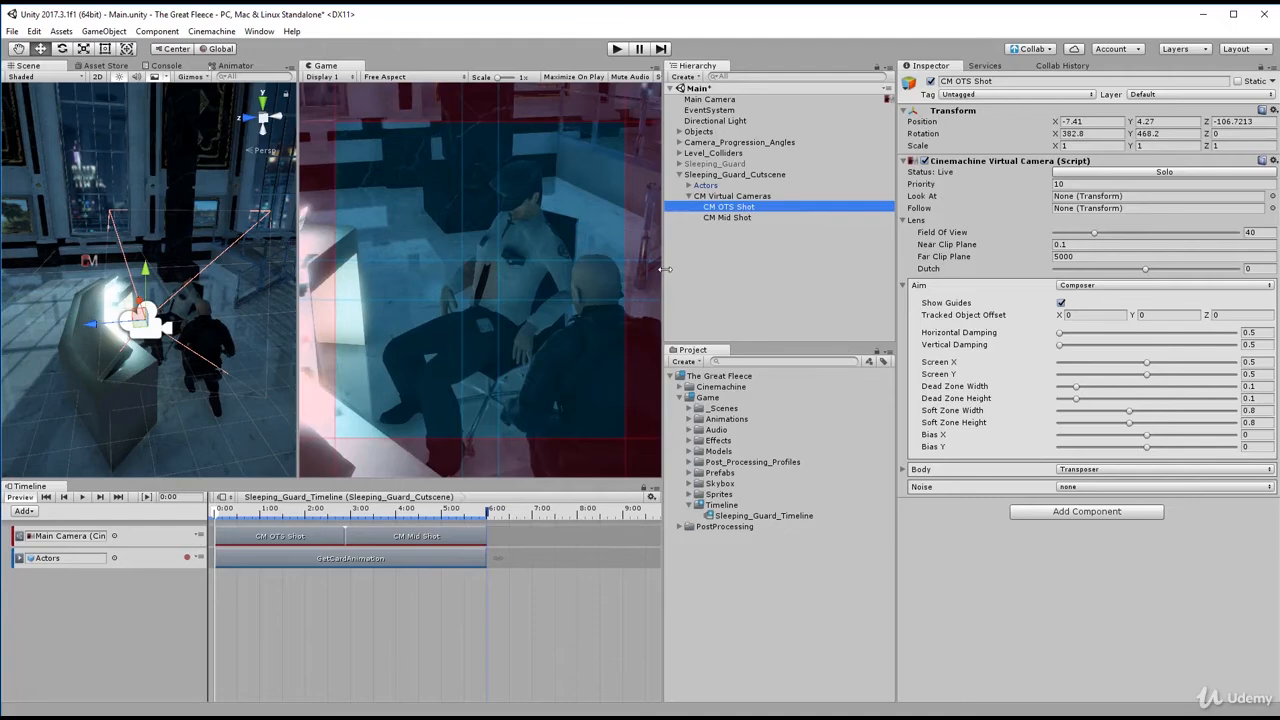
{"action": "left_click", "coordinate": [689, 197]}
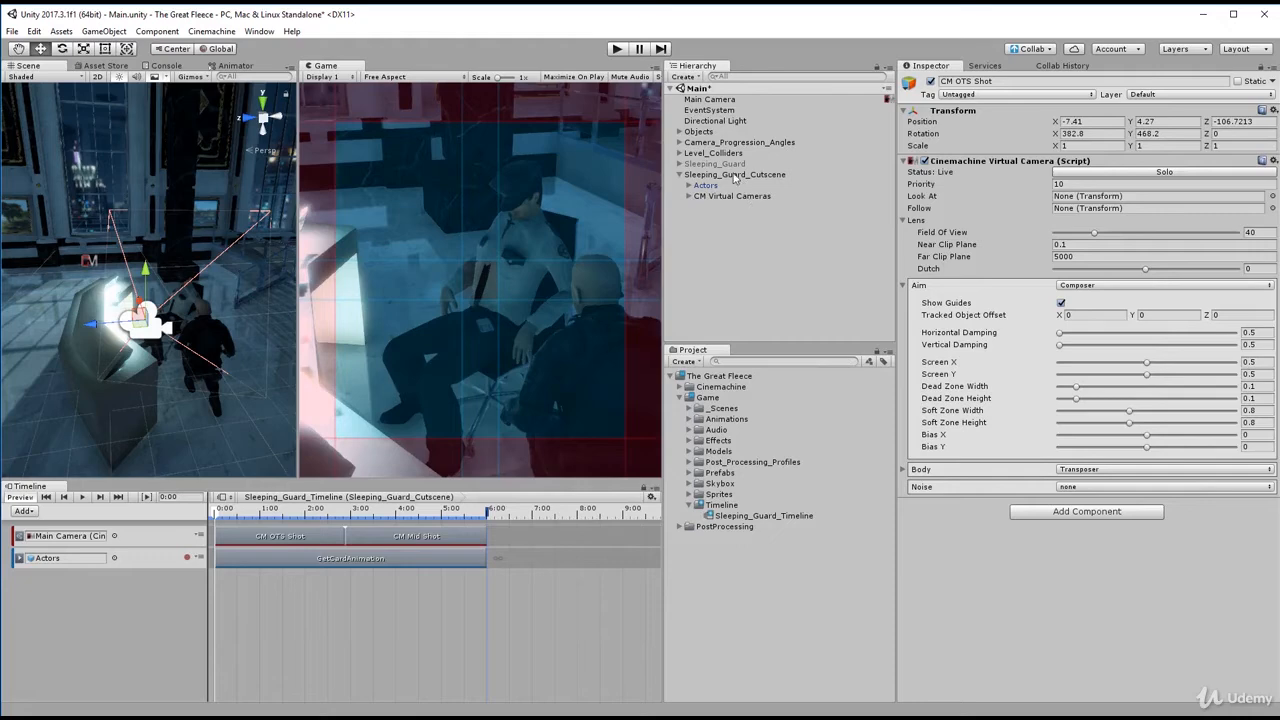
Add an animation track to the Sleeping_Guard_Timeline and bind CM OTS Shot to it, creating an Animator on that camera.
{"action": "left_click", "coordinate": [735, 176]}
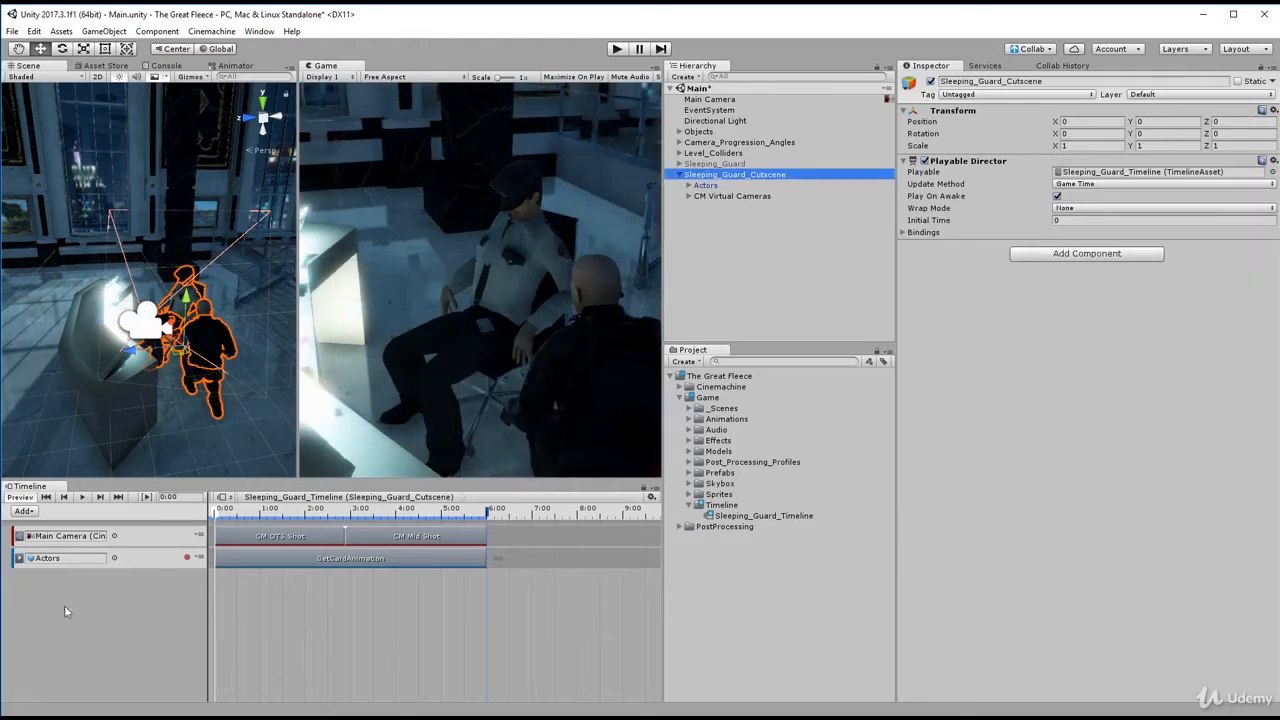
{"action": "left_click", "coordinate": [23, 511]}
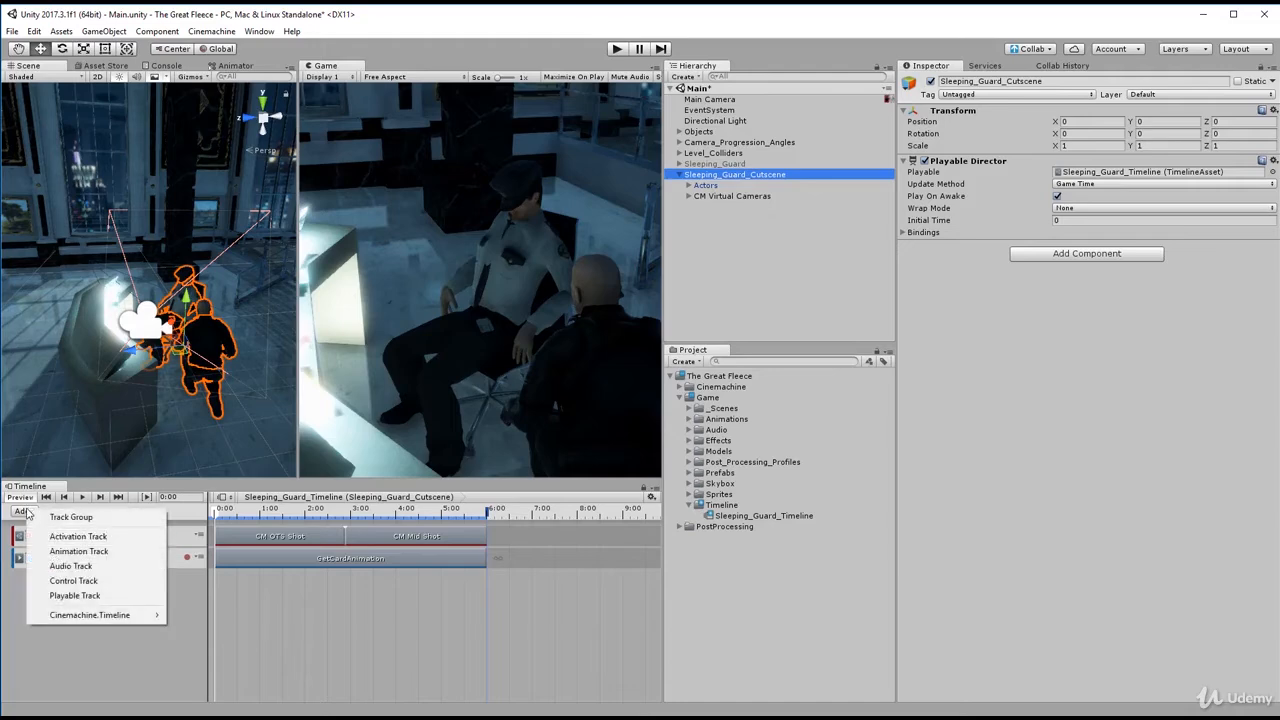
{"action": "left_click", "coordinate": [80, 551]}
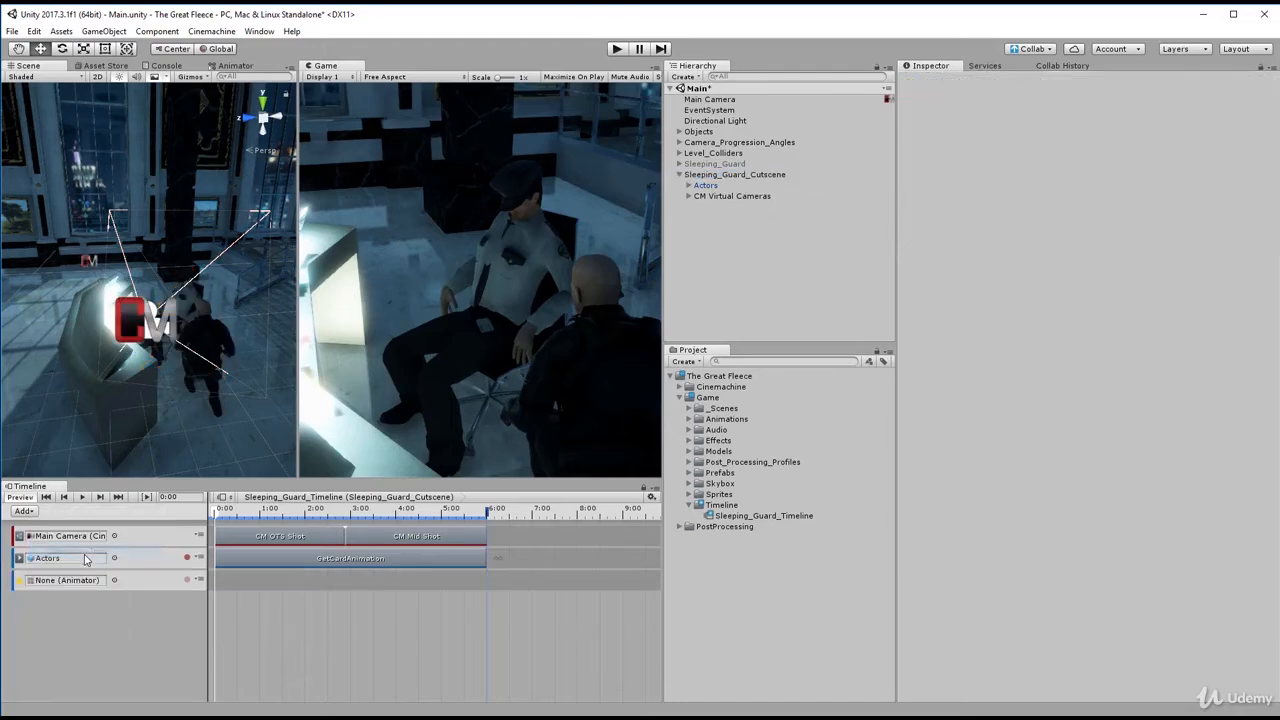
{"action": "left_click", "coordinate": [688, 197]}
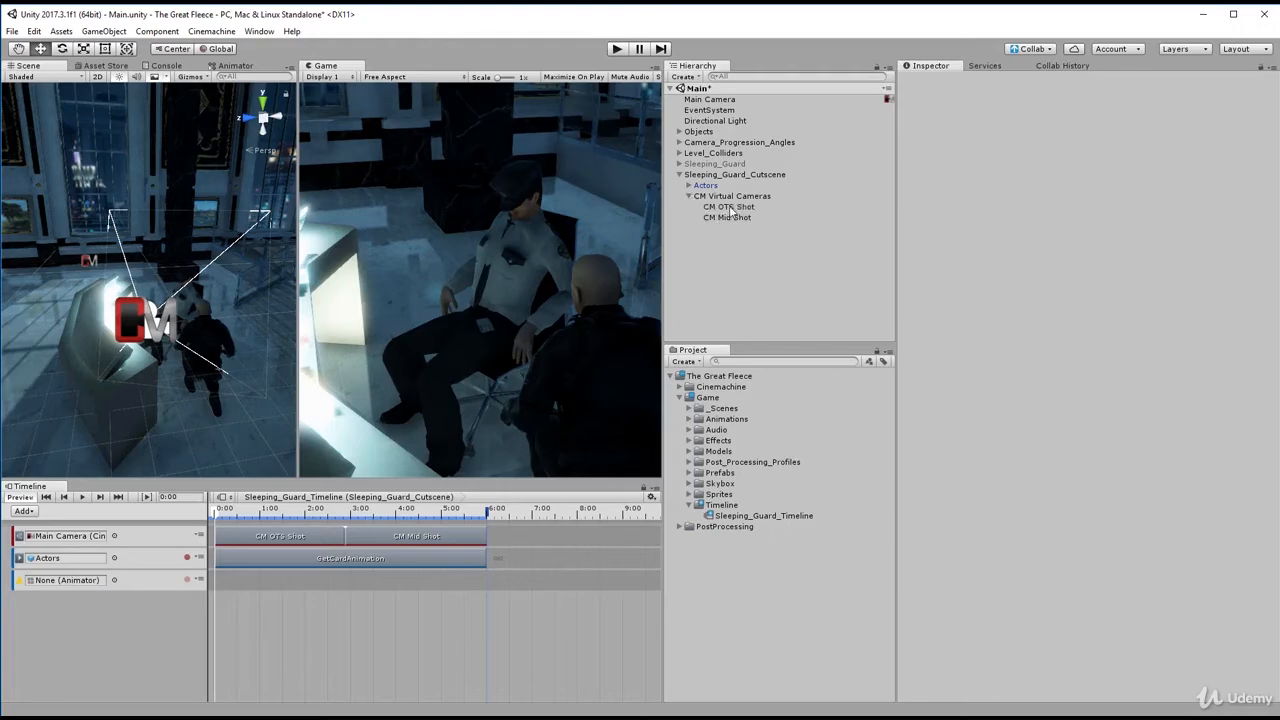
{"action": "left_click", "coordinate": [739, 208]}
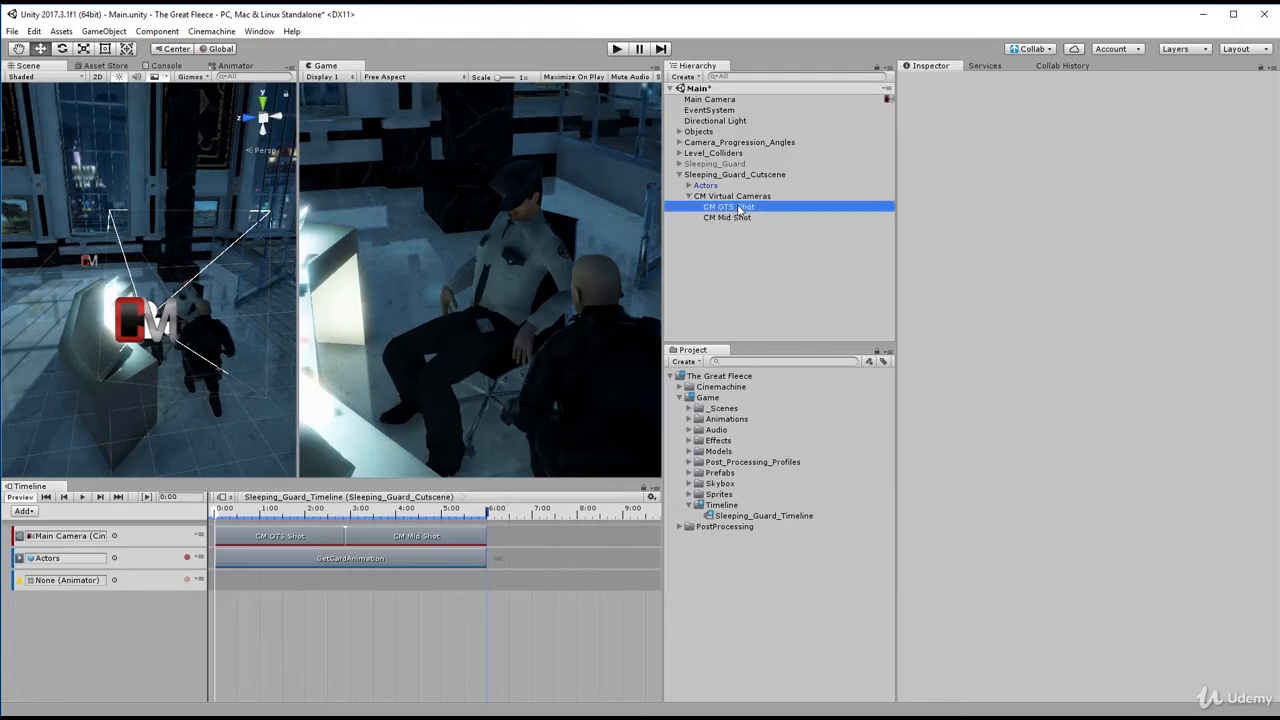
{"action": "left_click_drag", "start_coordinate": [739, 208], "coordinate": [57, 587]}
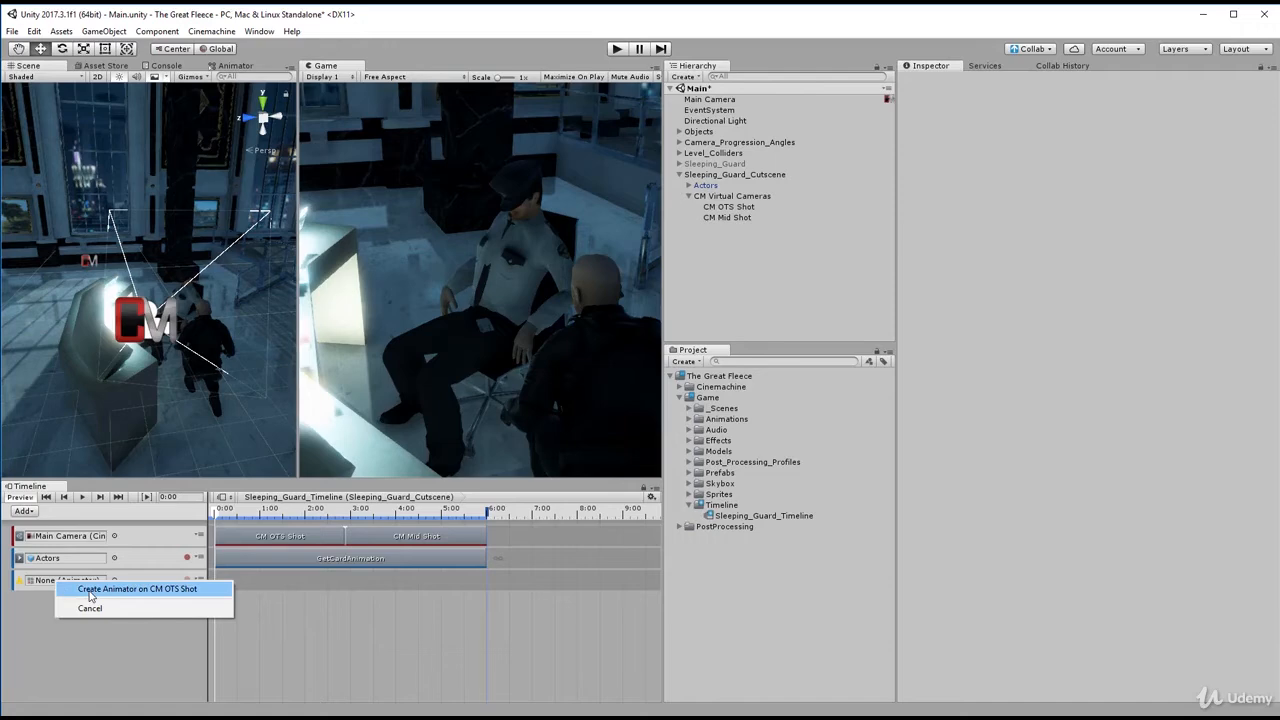
{"action": "left_click", "coordinate": [90, 592]}
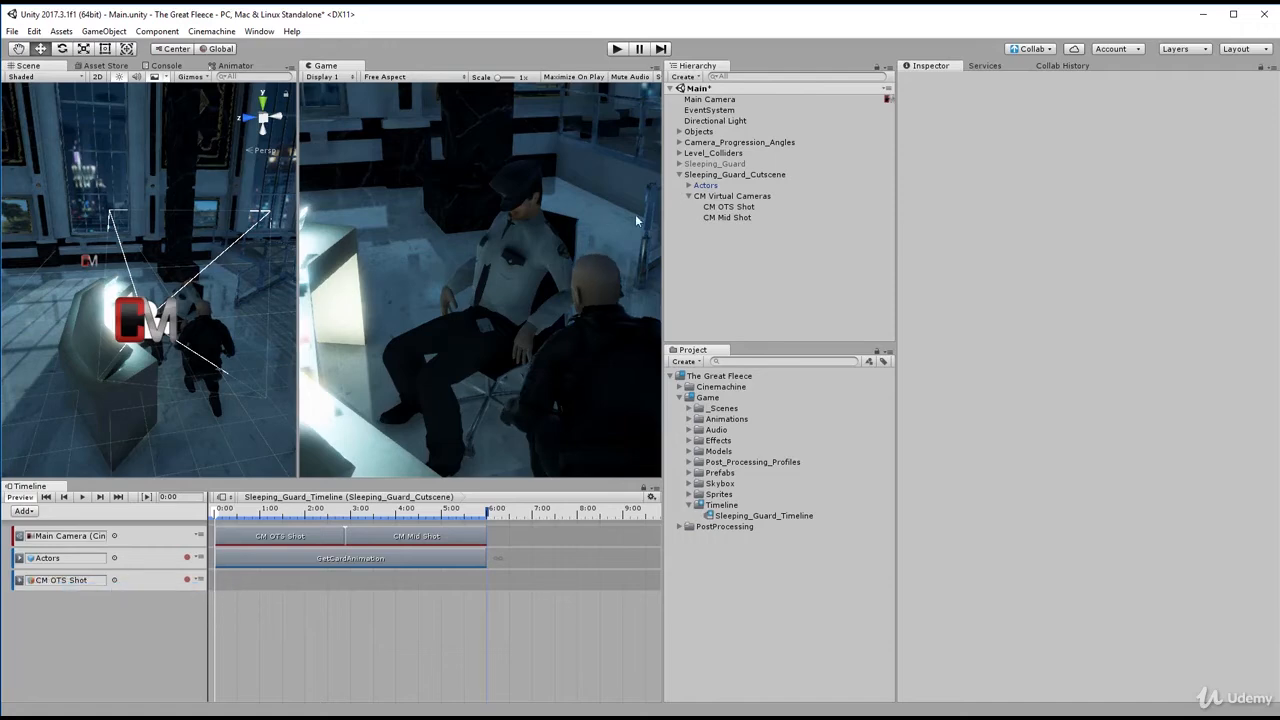
{"action": "left_click", "coordinate": [727, 207]}
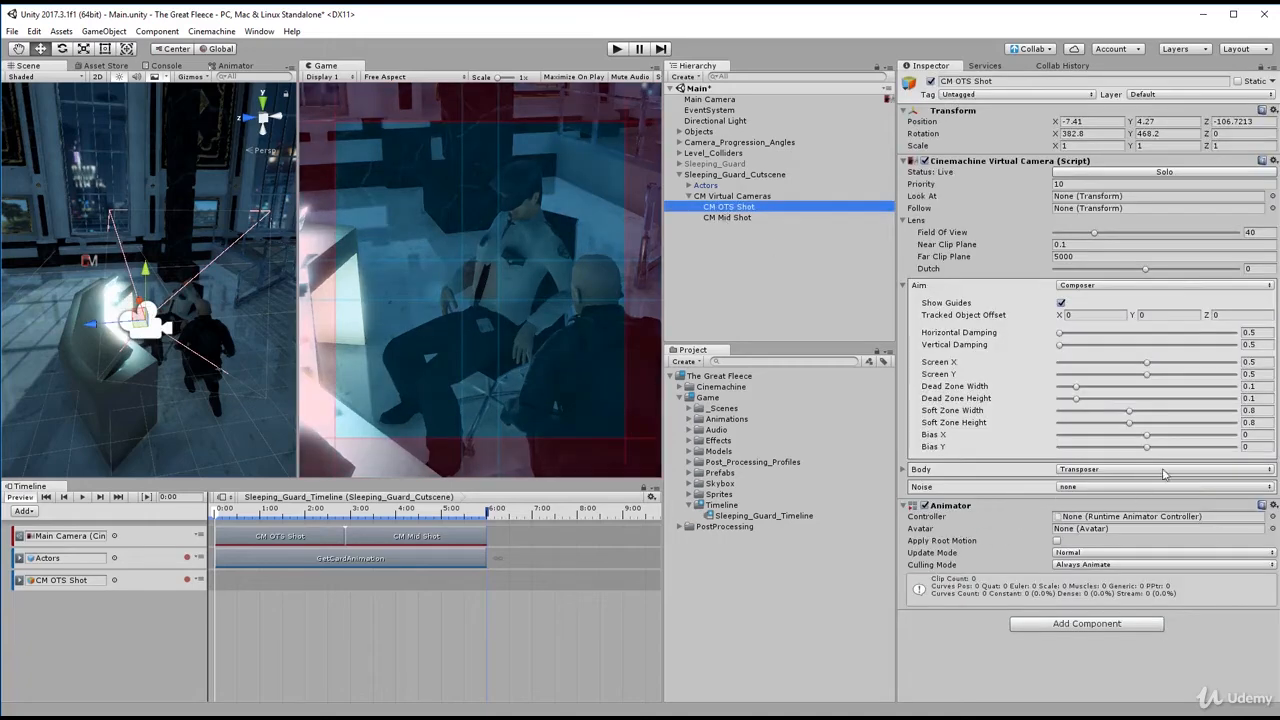
Start recording on the CM OTS Shot track and key the camera's starting position at 0:00 with X at -7.41.
{"action": "left_click", "coordinate": [729, 197]}
{"action": "key", "text": "Left"}
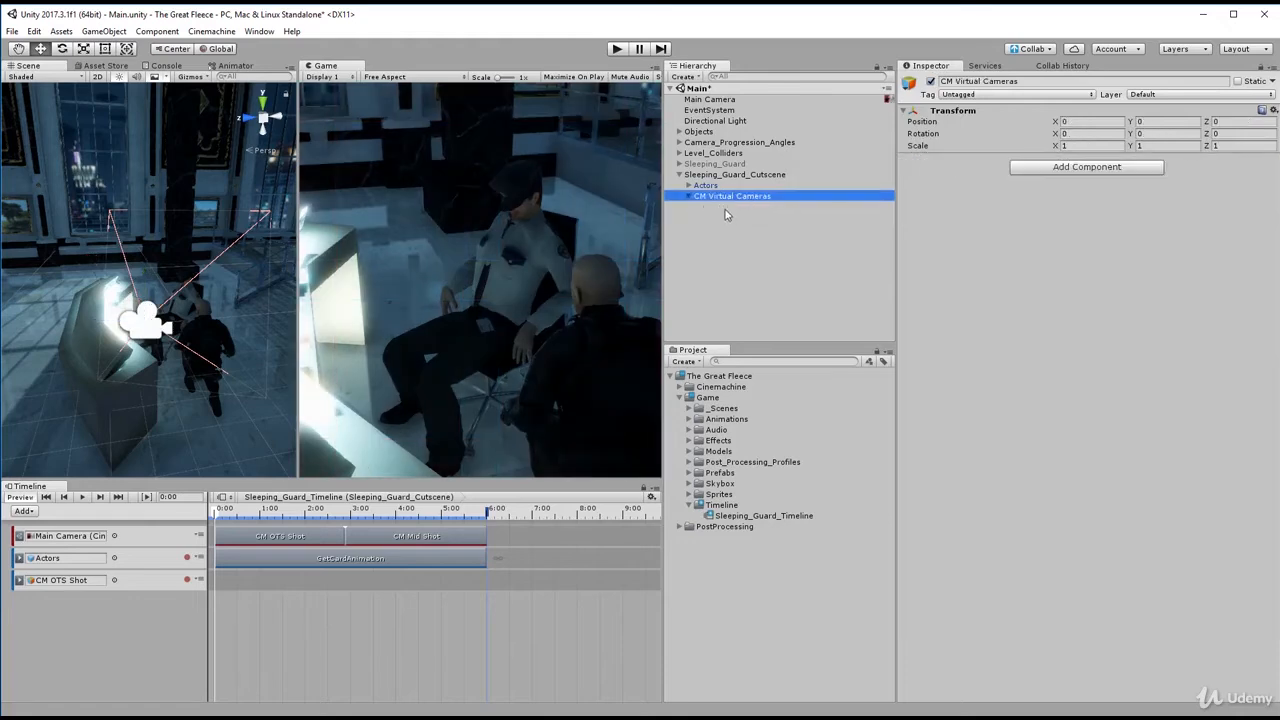
{"action": "left_click", "coordinate": [187, 581]}
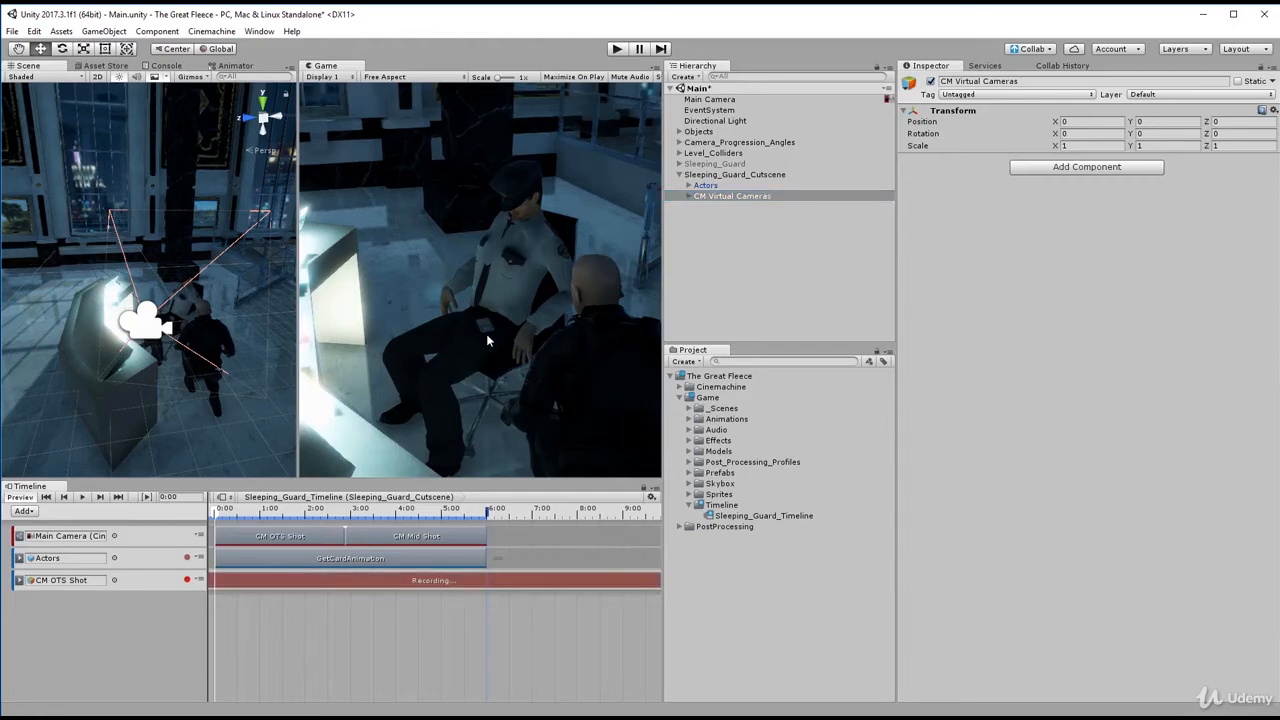
{"action": "left_click", "coordinate": [737, 196]}
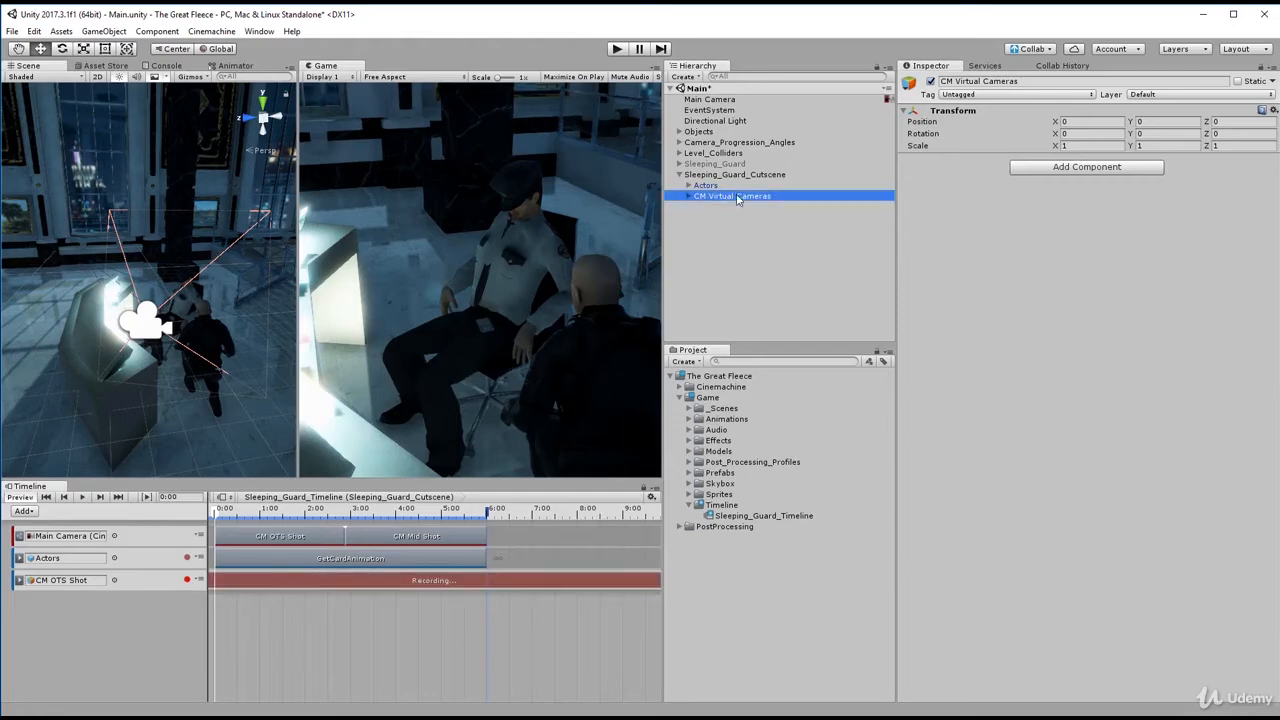
{"action": "key", "text": "Right"}
{"action": "left_click", "coordinate": [737, 206]}
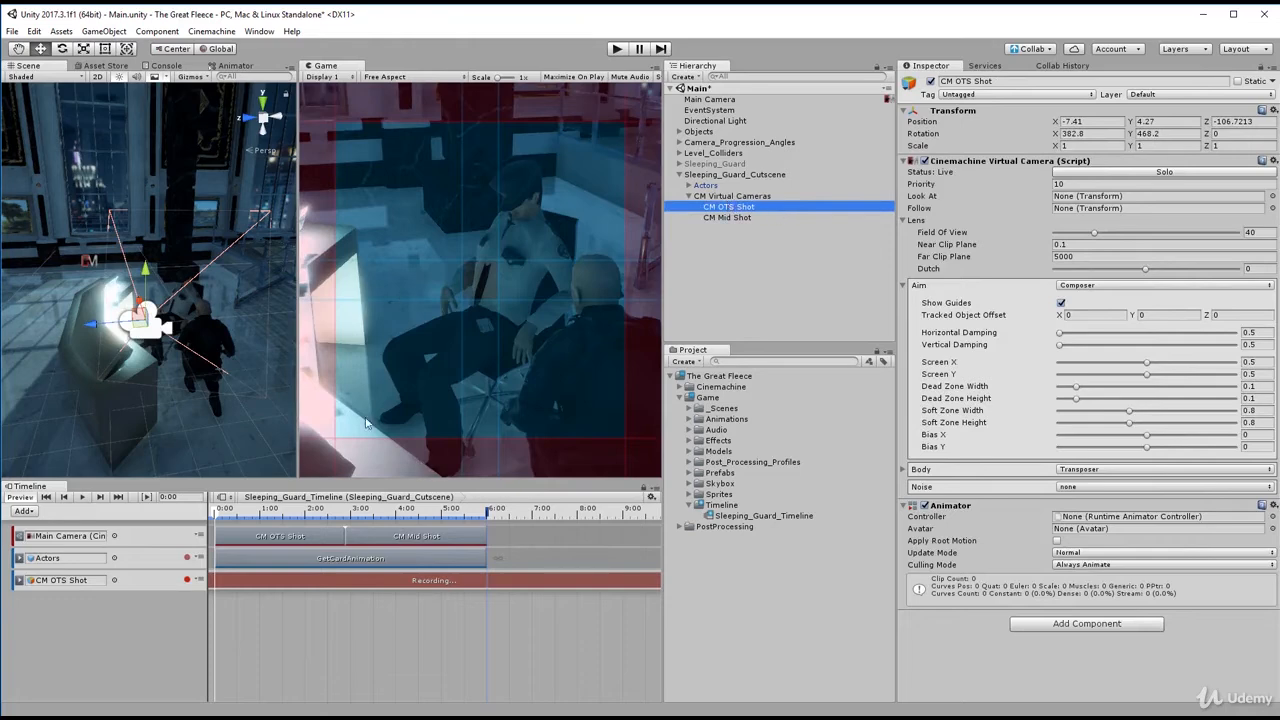
{"action": "left_click", "coordinate": [1092, 122]}
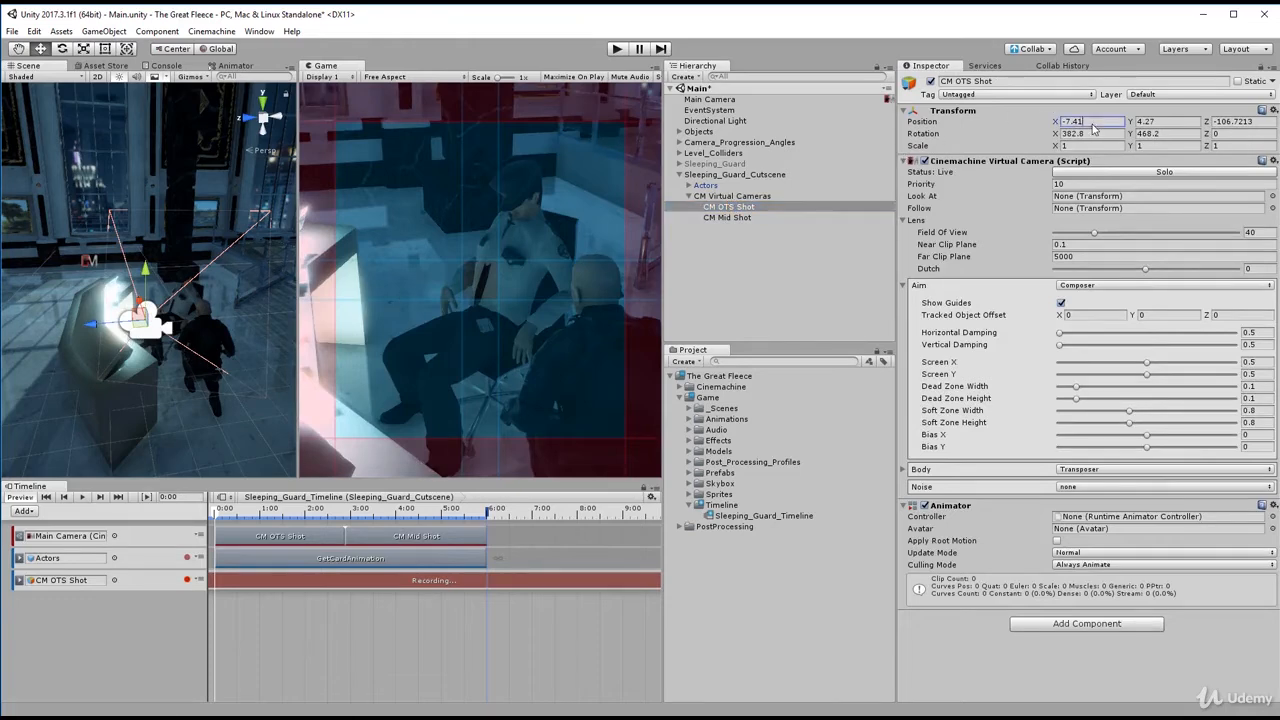
{"action": "type", "text": "-"}
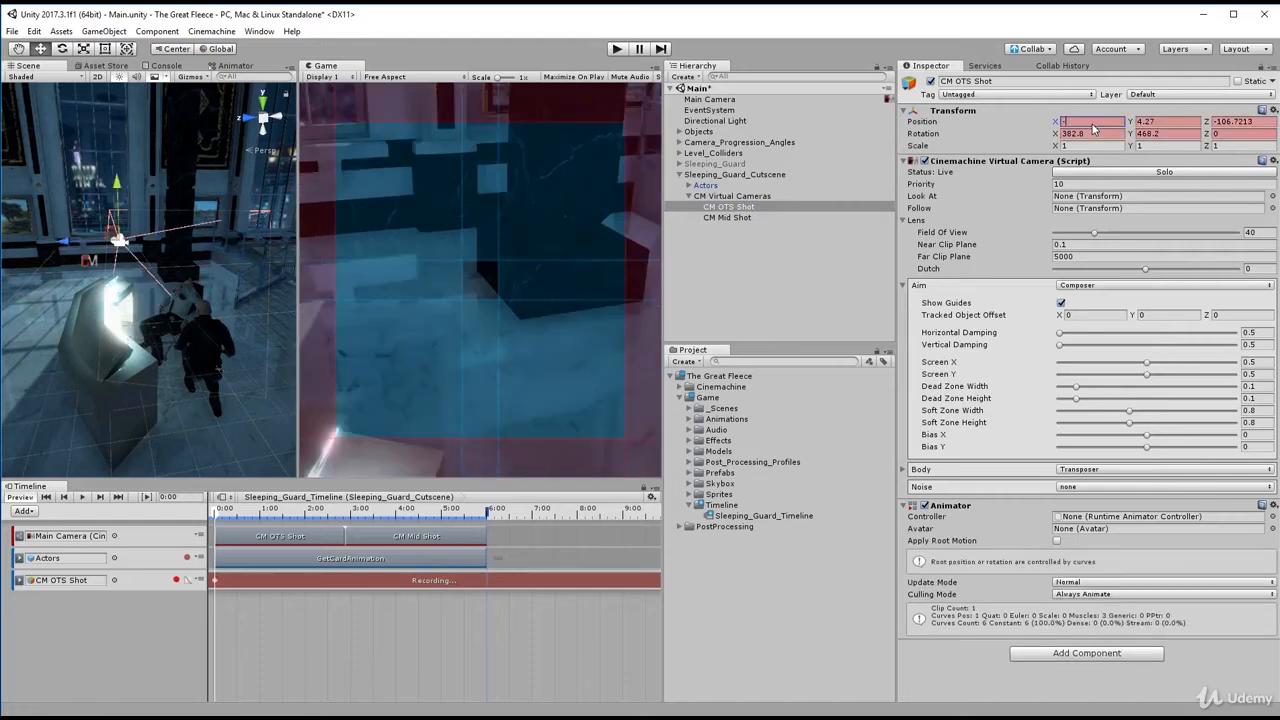
{"action": "type", "text": "7.41"}
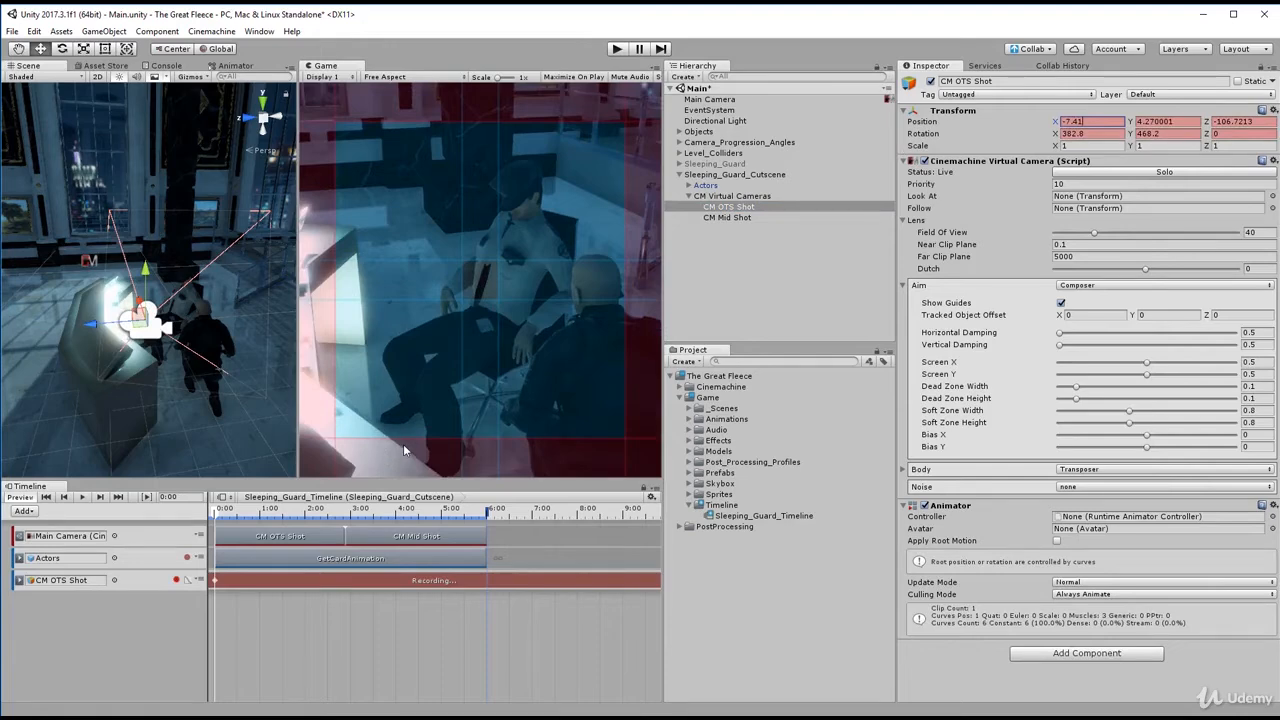
Record a CM OTS Shot keyframe at 2:47 with position Y 4.81 and Z -107.72, stop recording and scrub back to 0:00.
{"action": "left_click", "coordinate": [221, 514]}
{"action": "left_click_drag", "start_coordinate": [221, 516], "coordinate": [345, 564]}
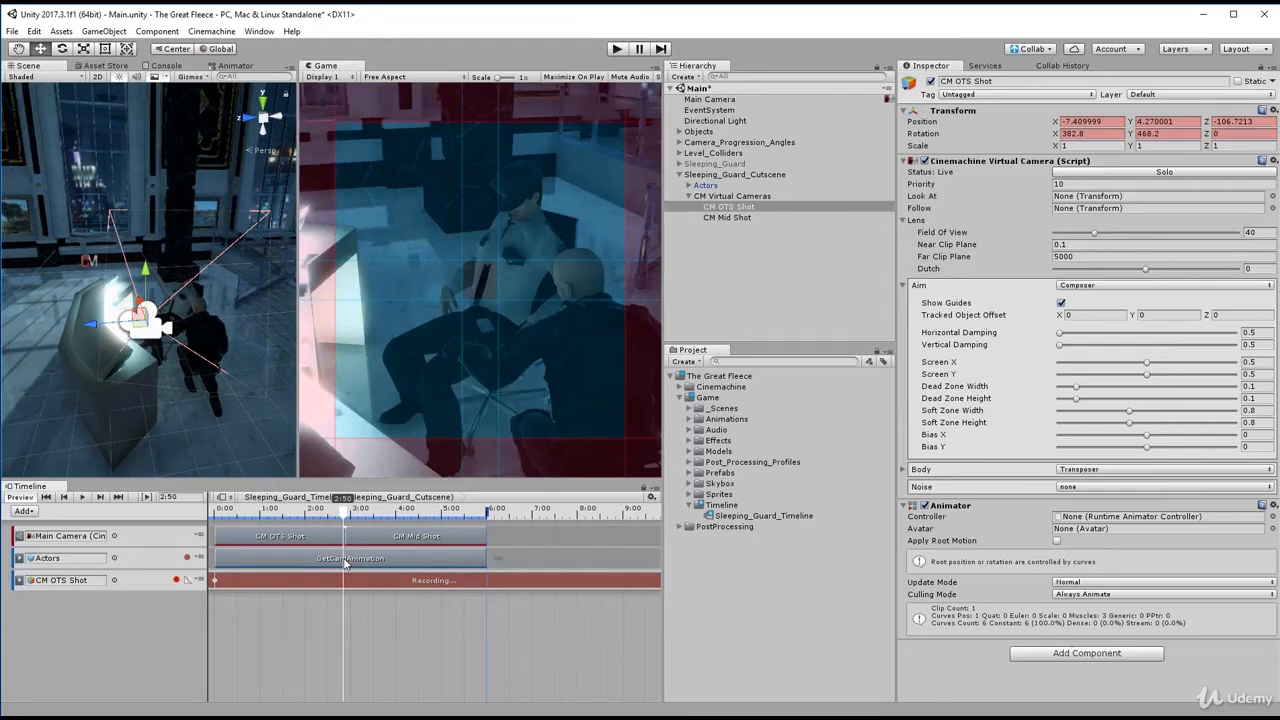
{"action": "left_click_drag", "start_coordinate": [345, 564], "coordinate": [345, 564]}
{"action": "mouse_move", "coordinate": [345, 564]}
{"action": "left_mouse_down"}
{"action": "mouse_move", "coordinate": [326, 566]}
{"action": "mouse_move", "coordinate": [341, 570]}
{"action": "left_mouse_up"}
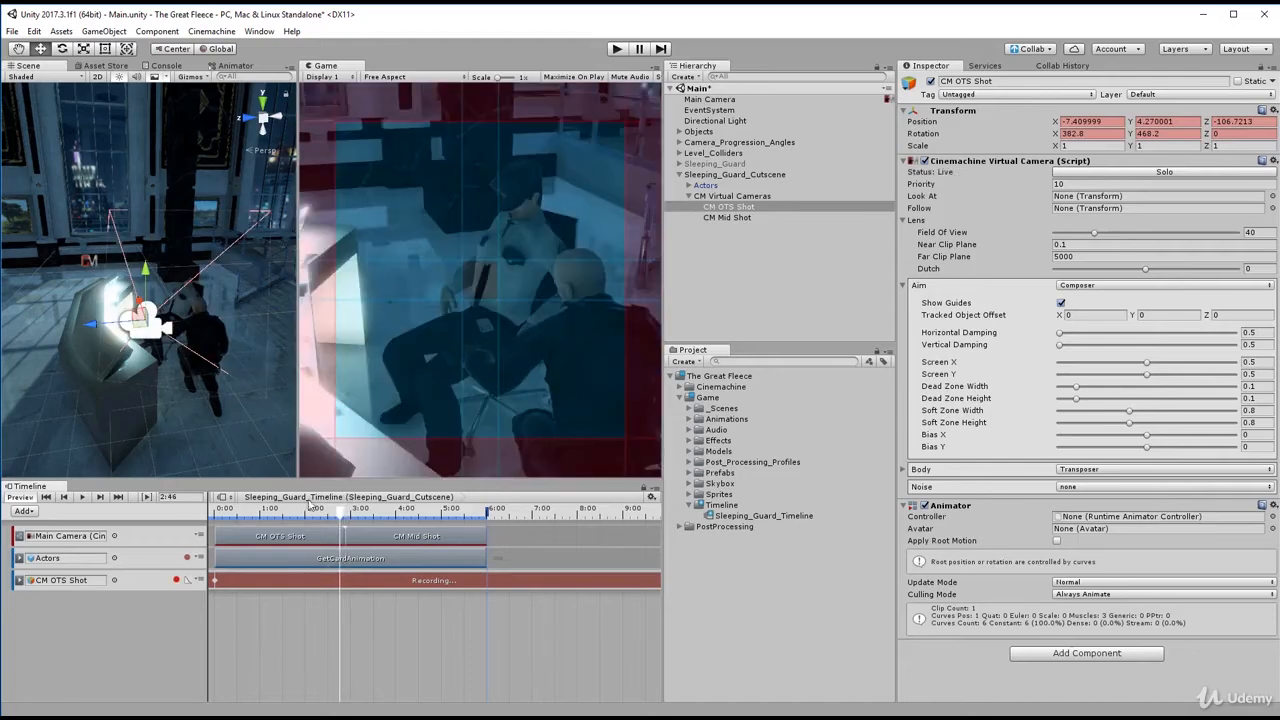
{"action": "left_click_drag", "start_coordinate": [342, 517], "coordinate": [343, 517]}
{"action": "left_click_drag", "start_coordinate": [93, 324], "coordinate": [157, 343]}
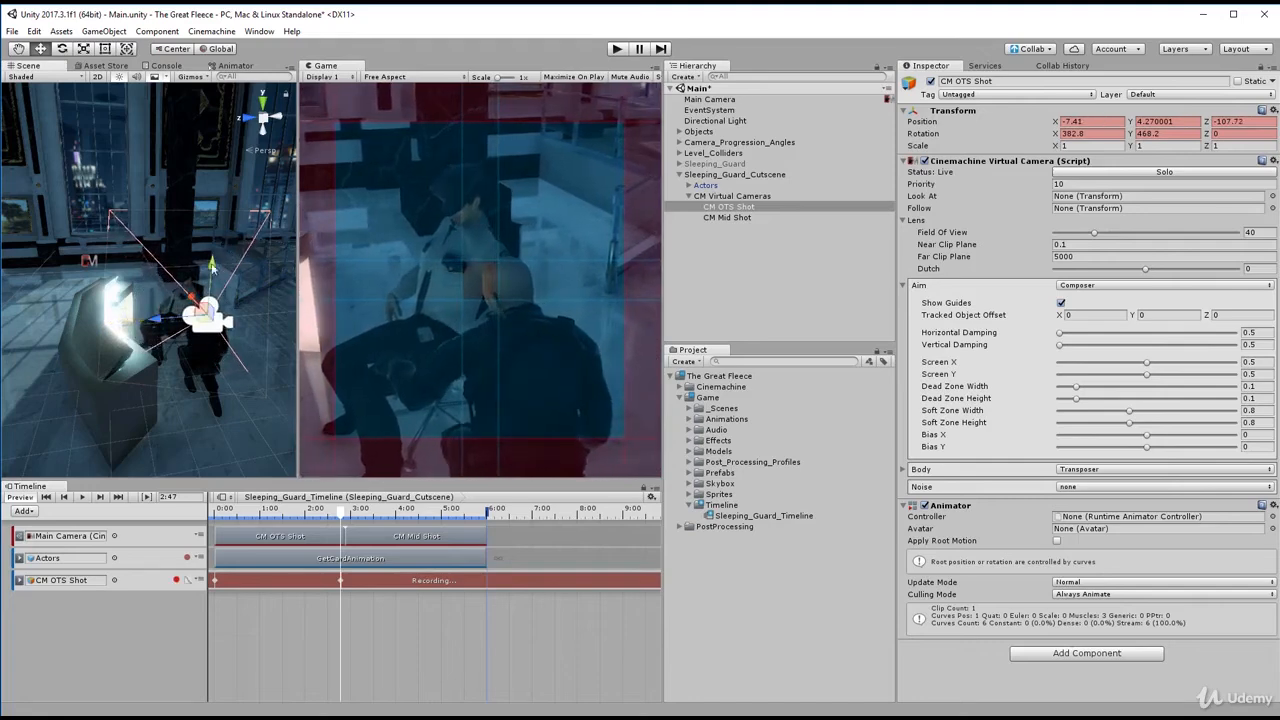
{"action": "left_click_drag", "start_coordinate": [210, 266], "coordinate": [227, 236]}
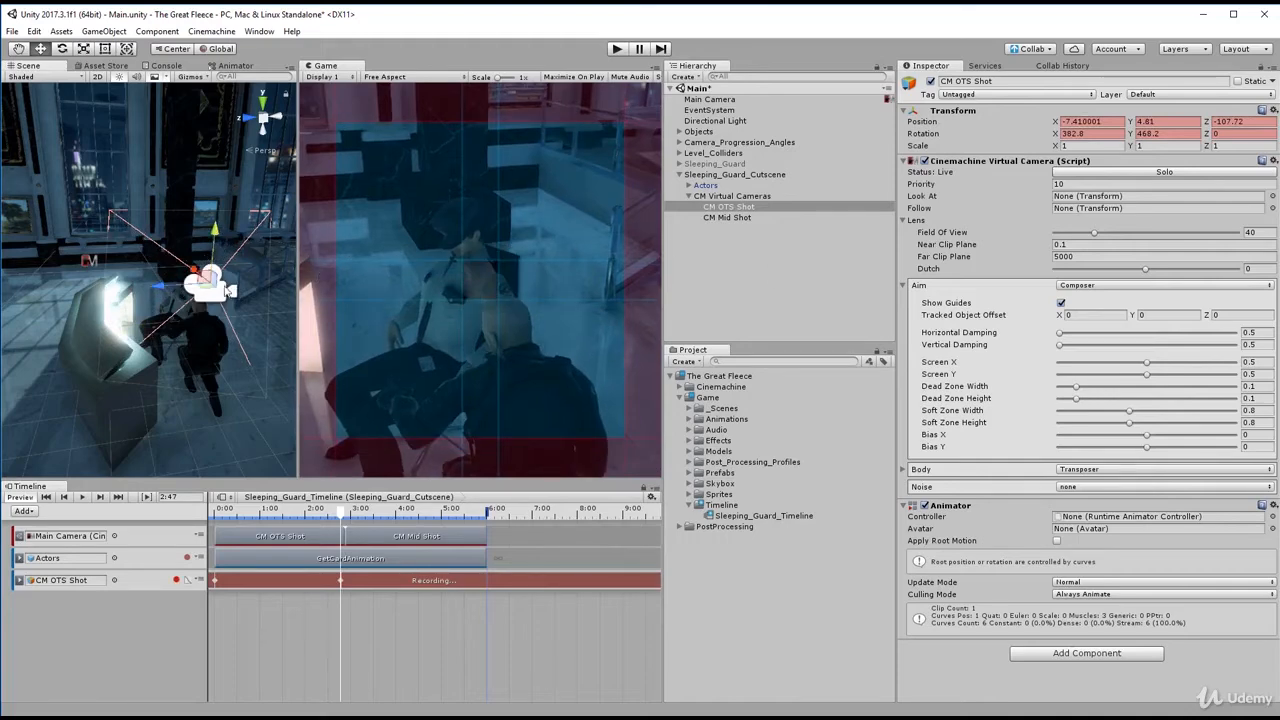
{"action": "left_click", "coordinate": [176, 580]}
{"action": "left_click_drag", "start_coordinate": [341, 513], "coordinate": [216, 530]}
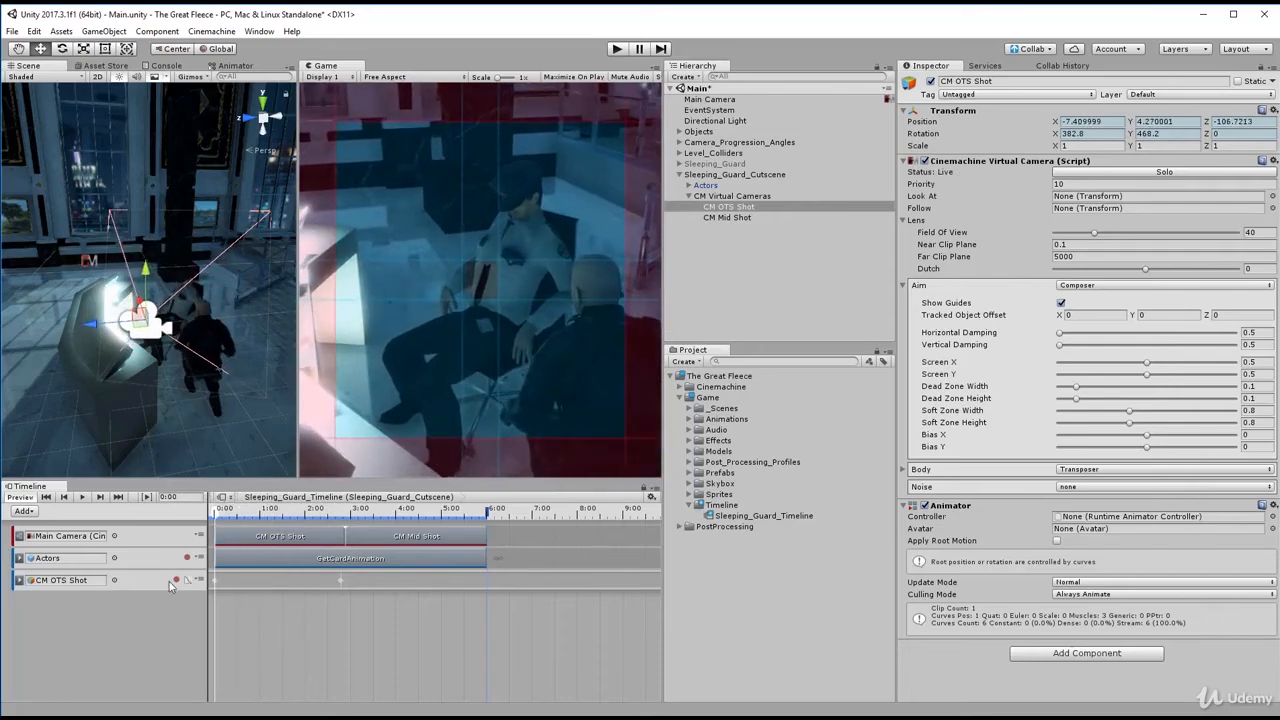
Open the CM OTS Shot recorded clip in the Animation window, dock that window above the Timeline and enlarge it.
{"action": "left_click", "coordinate": [343, 580]}
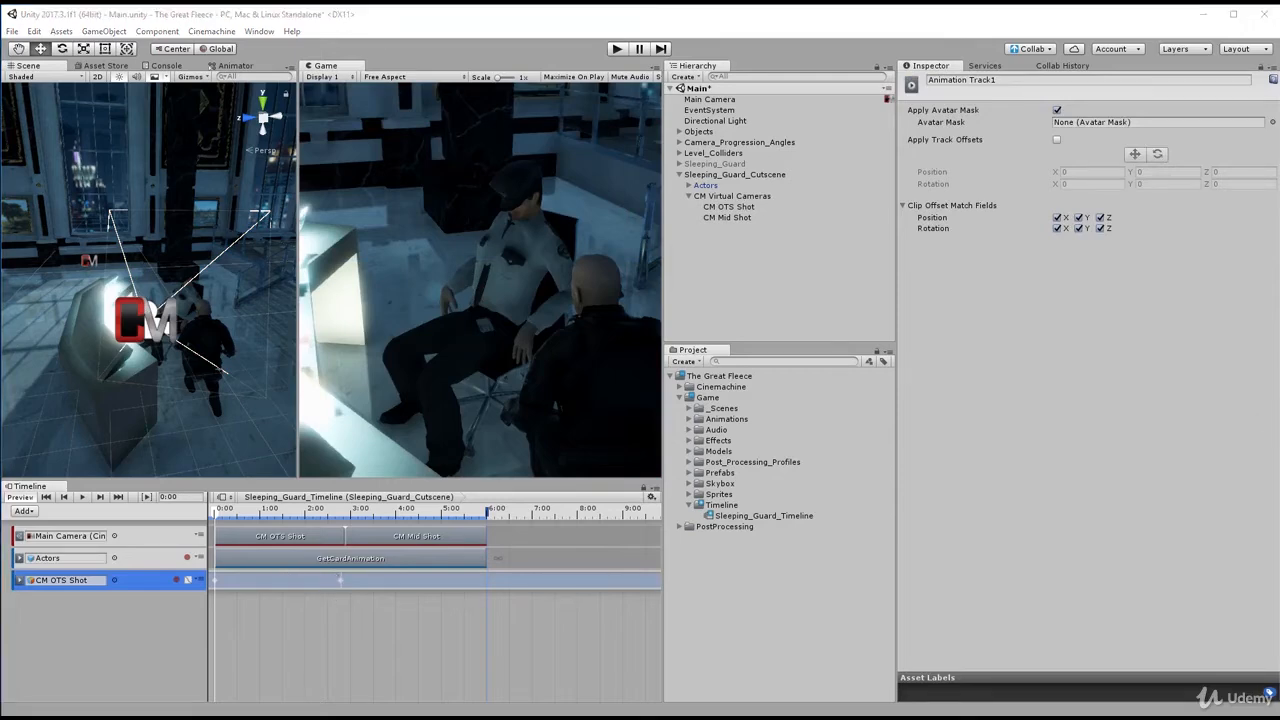
{"action": "left_click_drag", "start_coordinate": [1279, 400], "coordinate": [139, 478]}
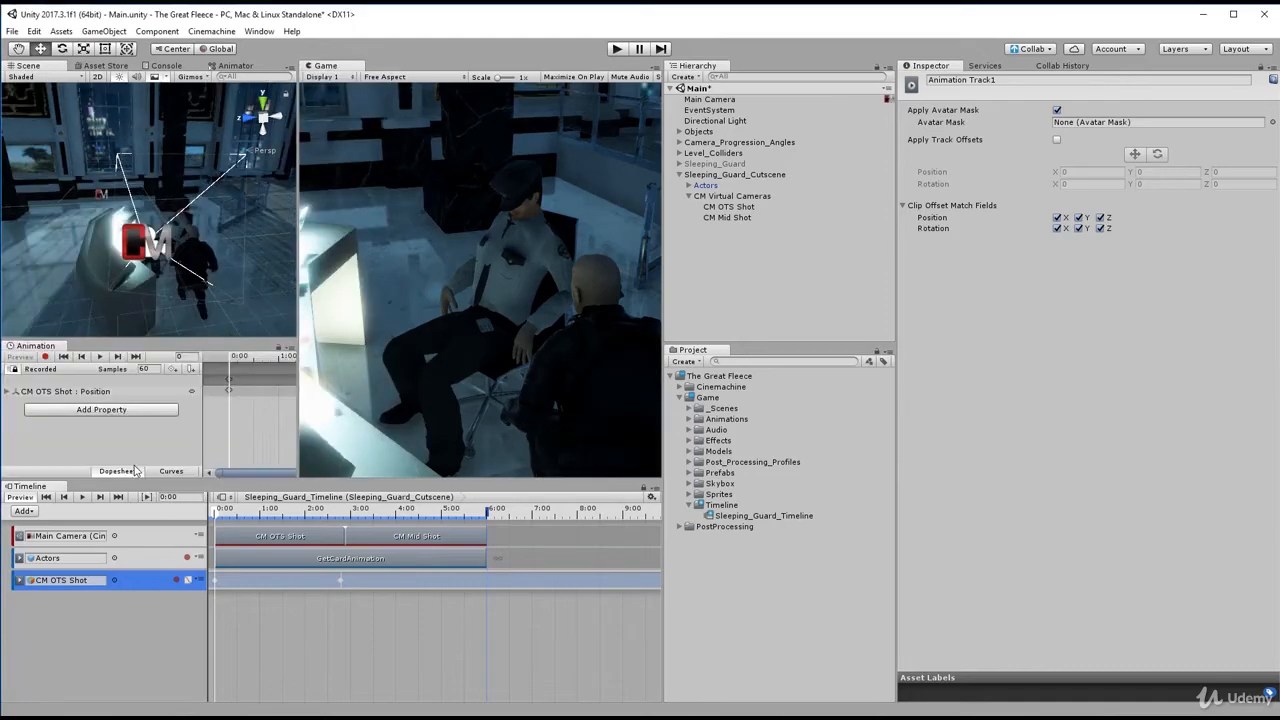
{"action": "left_click_drag", "start_coordinate": [35, 346], "coordinate": [287, 520]}
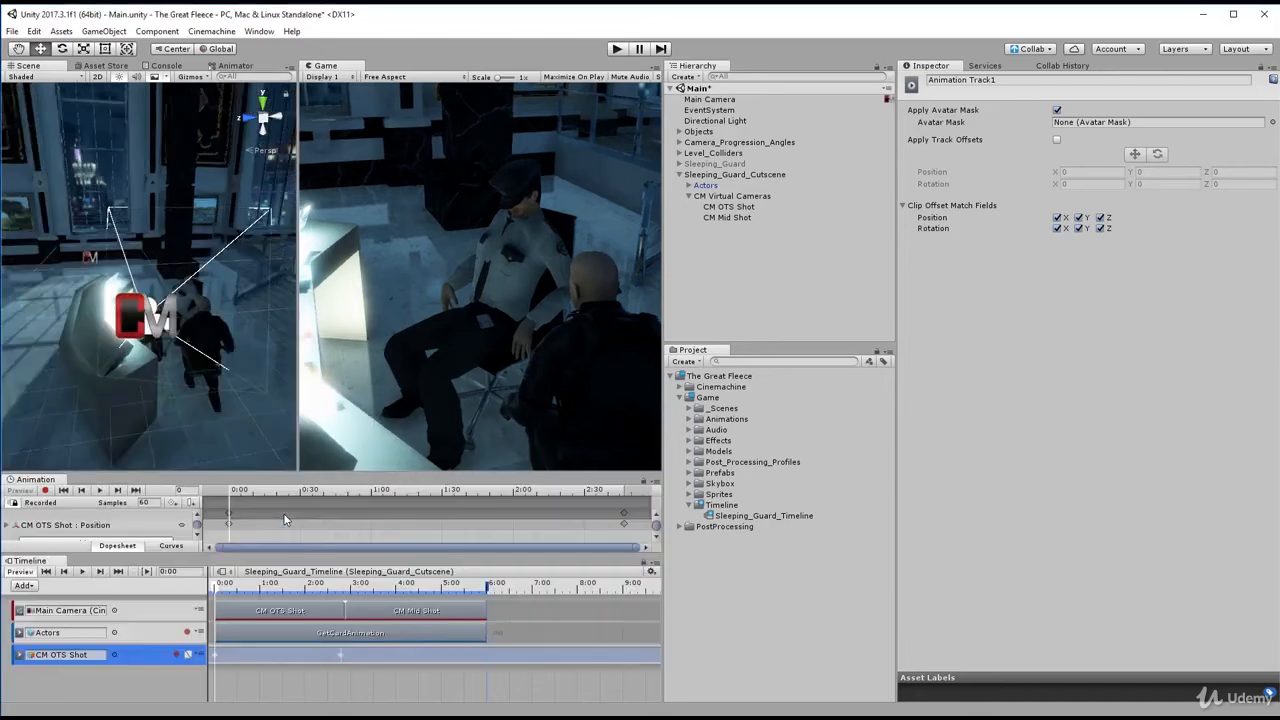
{"action": "left_click_drag", "start_coordinate": [243, 474], "coordinate": [266, 400]}
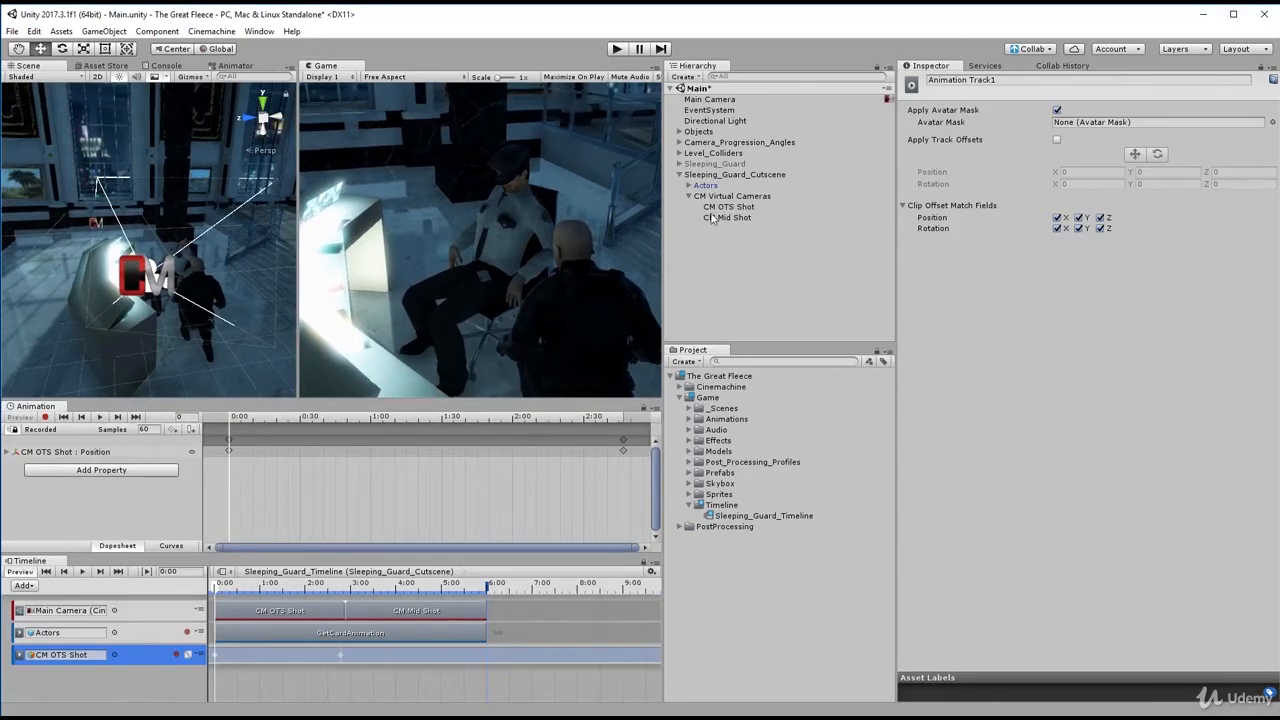
Delete the 2:47 position keyframe from the CM OTS Shot recorded clip, with the timeline playhead placed at 2:47.
{"action": "left_click", "coordinate": [713, 208]}
{"action": "left_click", "coordinate": [230, 442]}
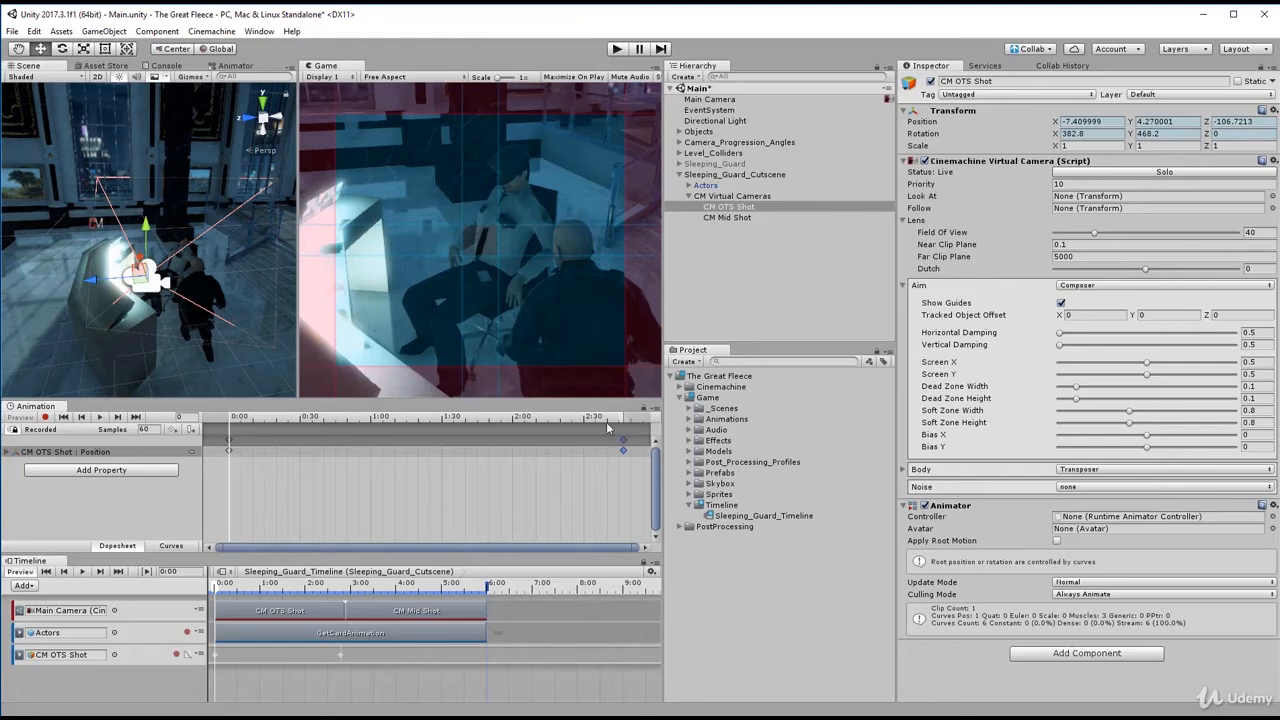
{"action": "left_click_drag", "start_coordinate": [220, 590], "coordinate": [346, 601]}
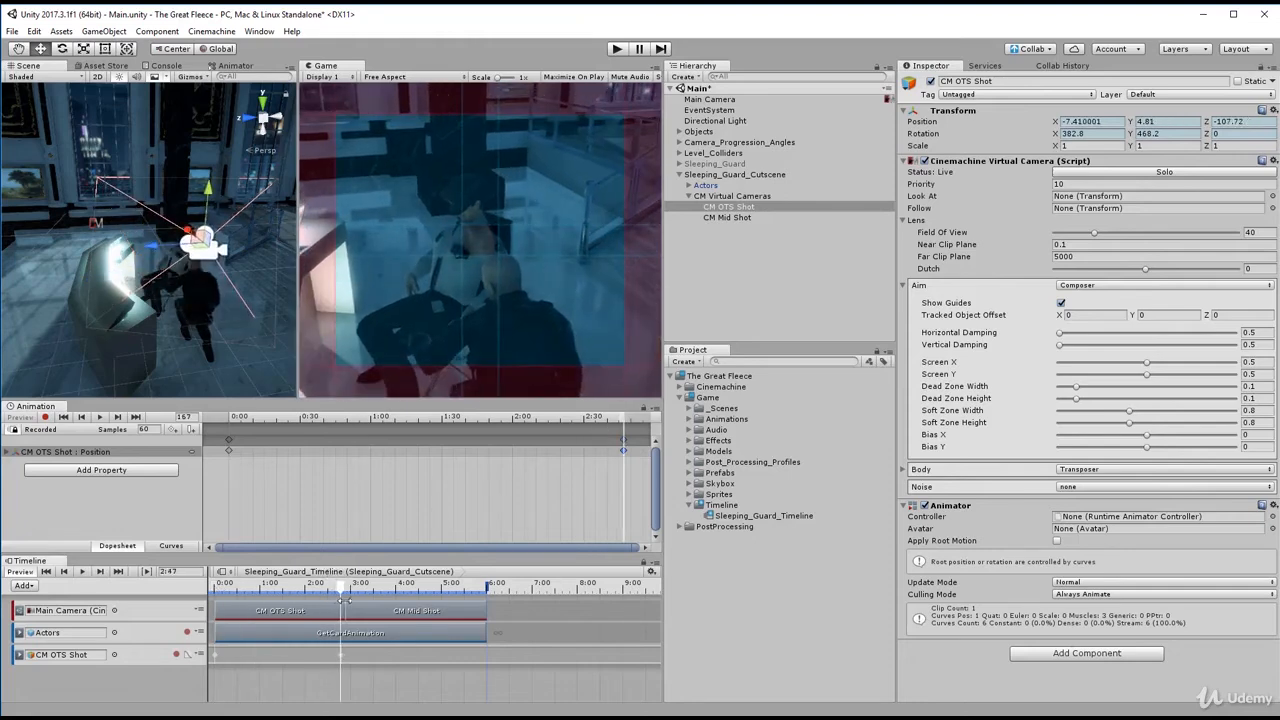
{"action": "left_click", "coordinate": [624, 445]}
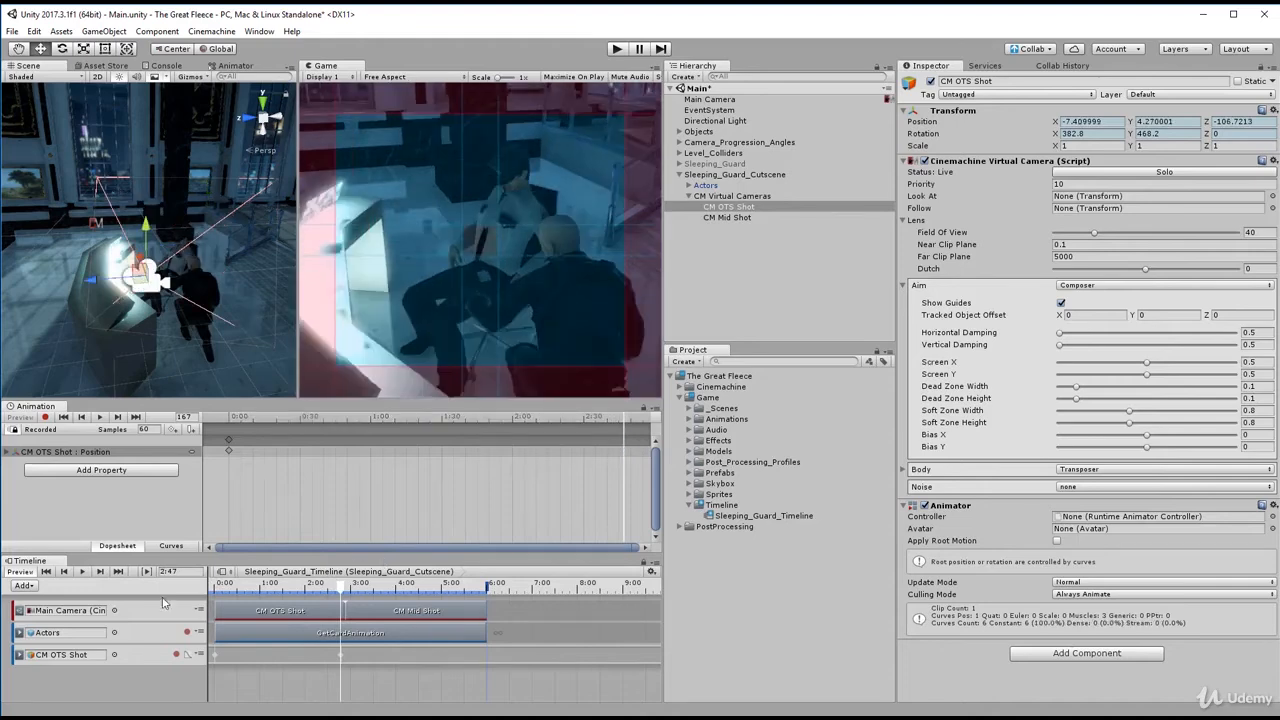
Record a new CM OTS Shot end keyframe at 2:47 with position Y about 4.94, Z -107.53 and rotation Y 462.
{"action": "left_click", "coordinate": [176, 655]}
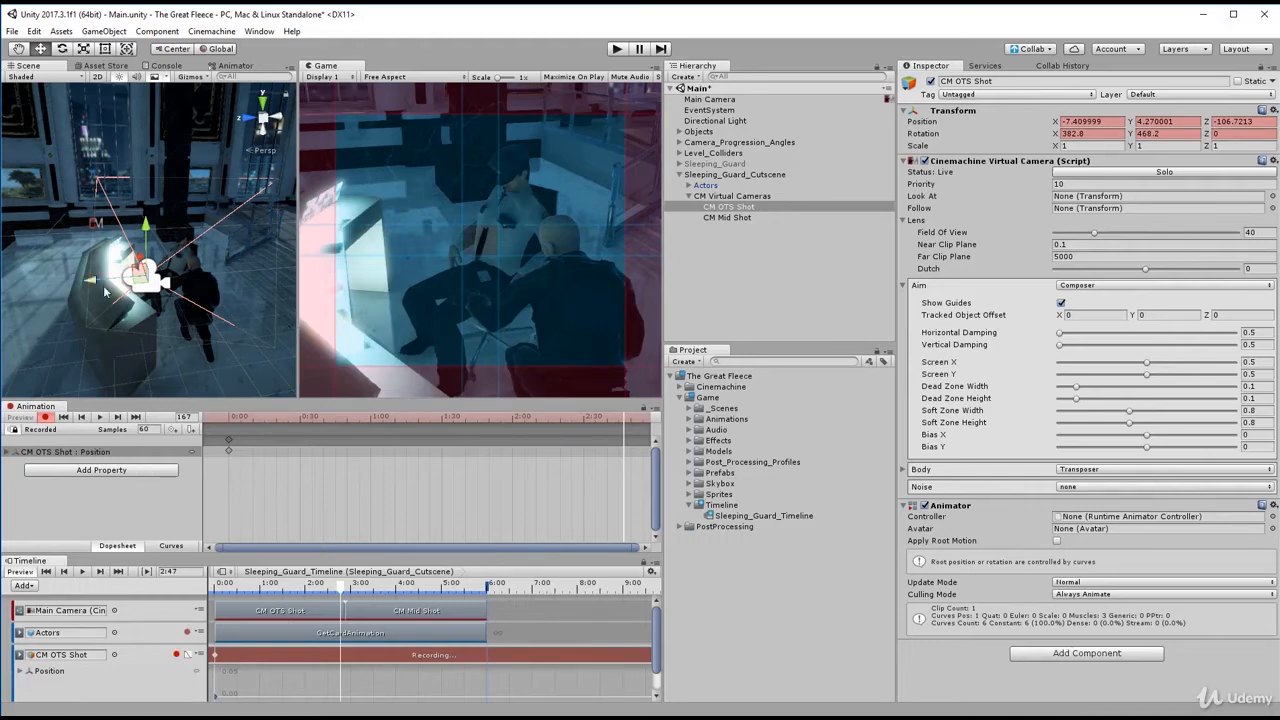
{"action": "left_click_drag", "start_coordinate": [93, 279], "coordinate": [147, 262]}
{"action": "left_click_drag", "start_coordinate": [194, 224], "coordinate": [221, 200]}
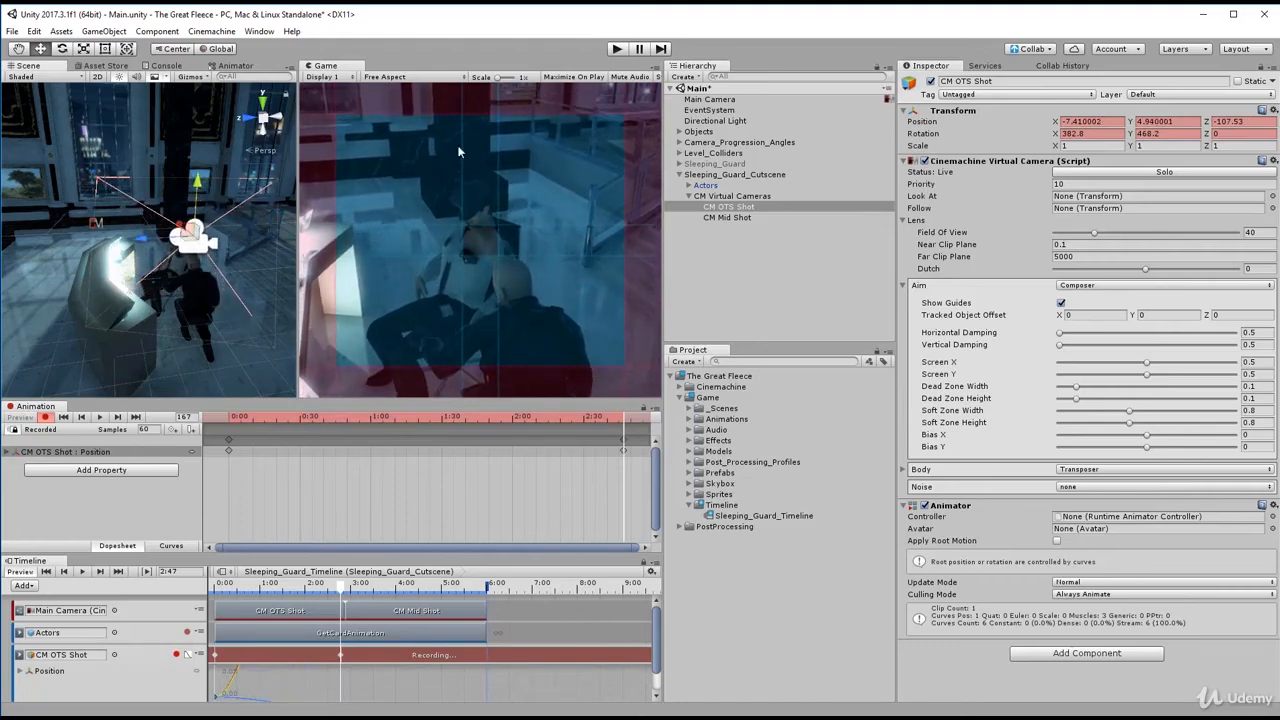
{"action": "left_click_drag", "start_coordinate": [1133, 139], "coordinate": [1118, 132]}
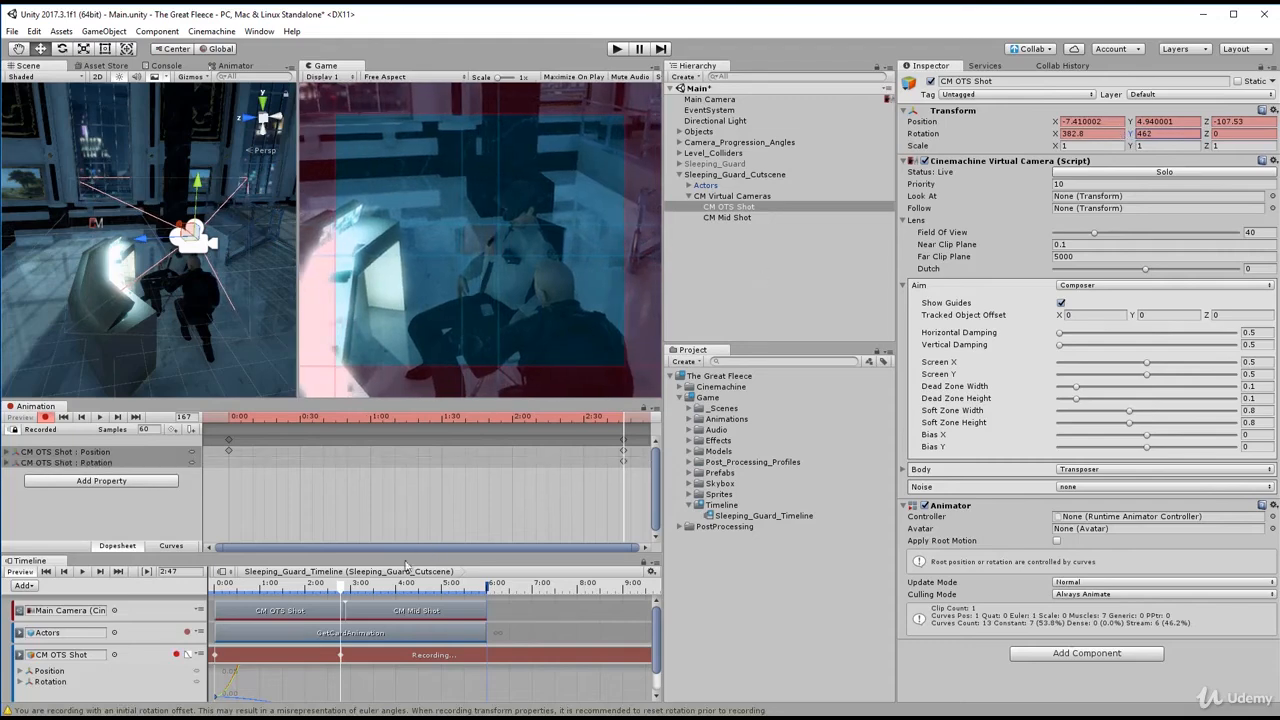
Stop recording on the CM OTS Shot track, check the cut to the mid shot, hide the track's curves and return the playhead to 0:00.
{"action": "left_click", "coordinate": [177, 655]}
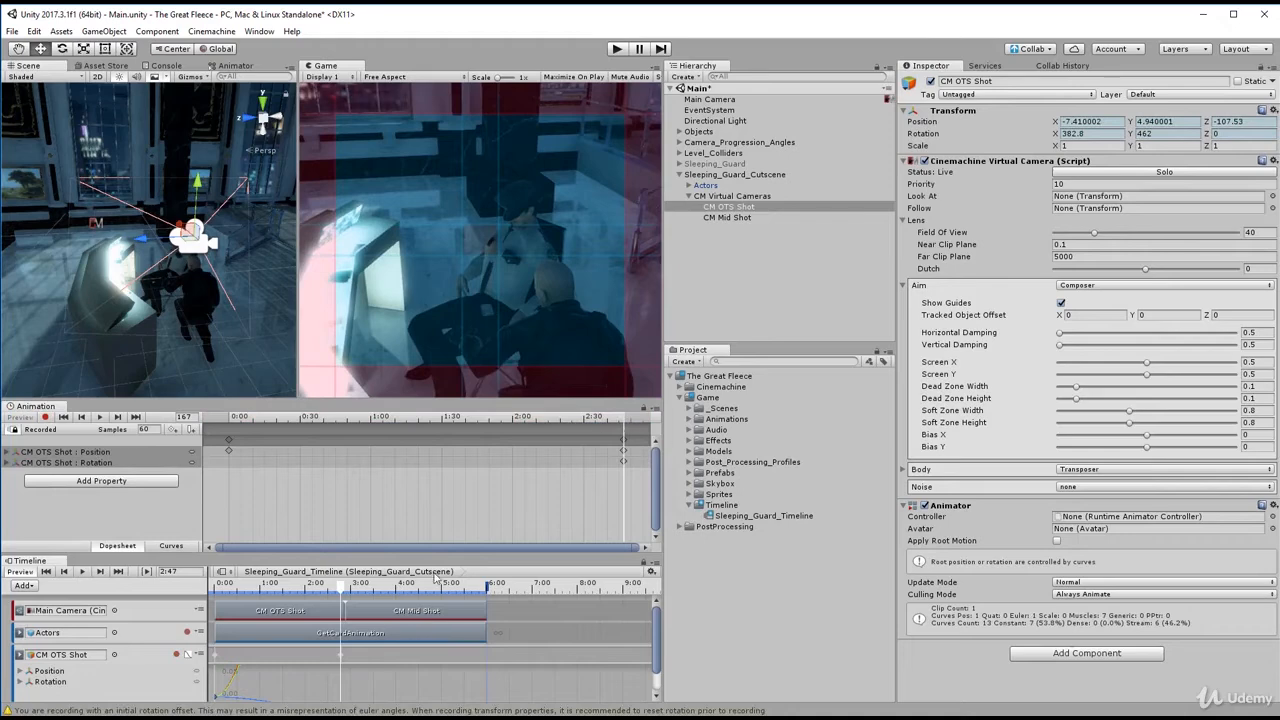
{"action": "left_click_drag", "start_coordinate": [343, 591], "coordinate": [403, 640]}
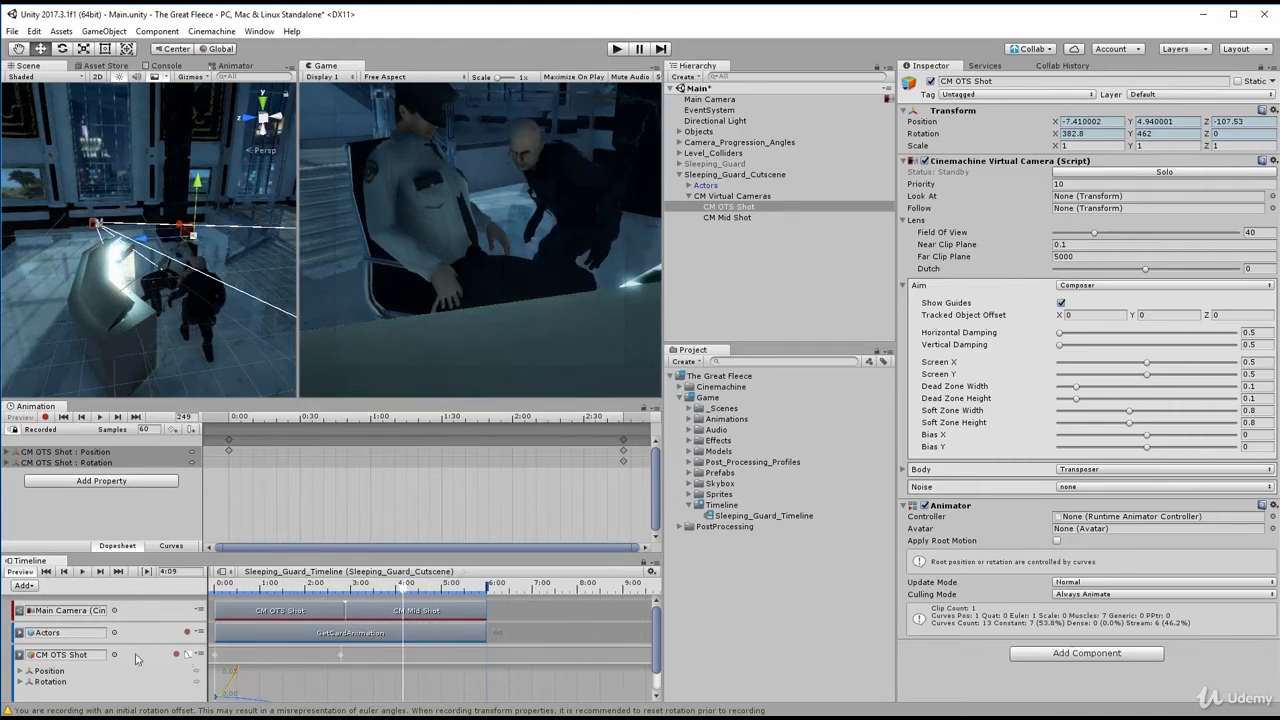
{"action": "left_click", "coordinate": [188, 655]}
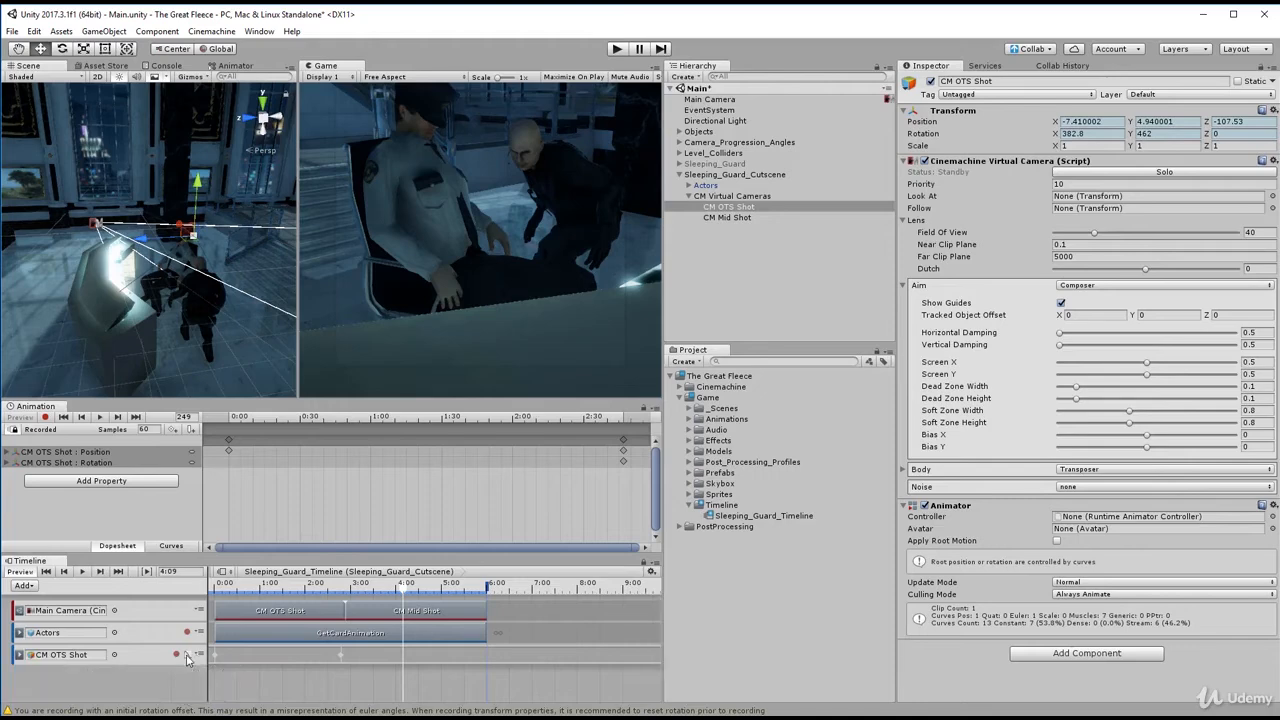
{"action": "left_click", "coordinate": [188, 655]}
{"action": "left_click", "coordinate": [188, 655]}
{"action": "left_click", "coordinate": [188, 655]}
{"action": "left_click", "coordinate": [188, 655]}
{"action": "left_click_drag", "start_coordinate": [404, 591], "coordinate": [190, 589]}
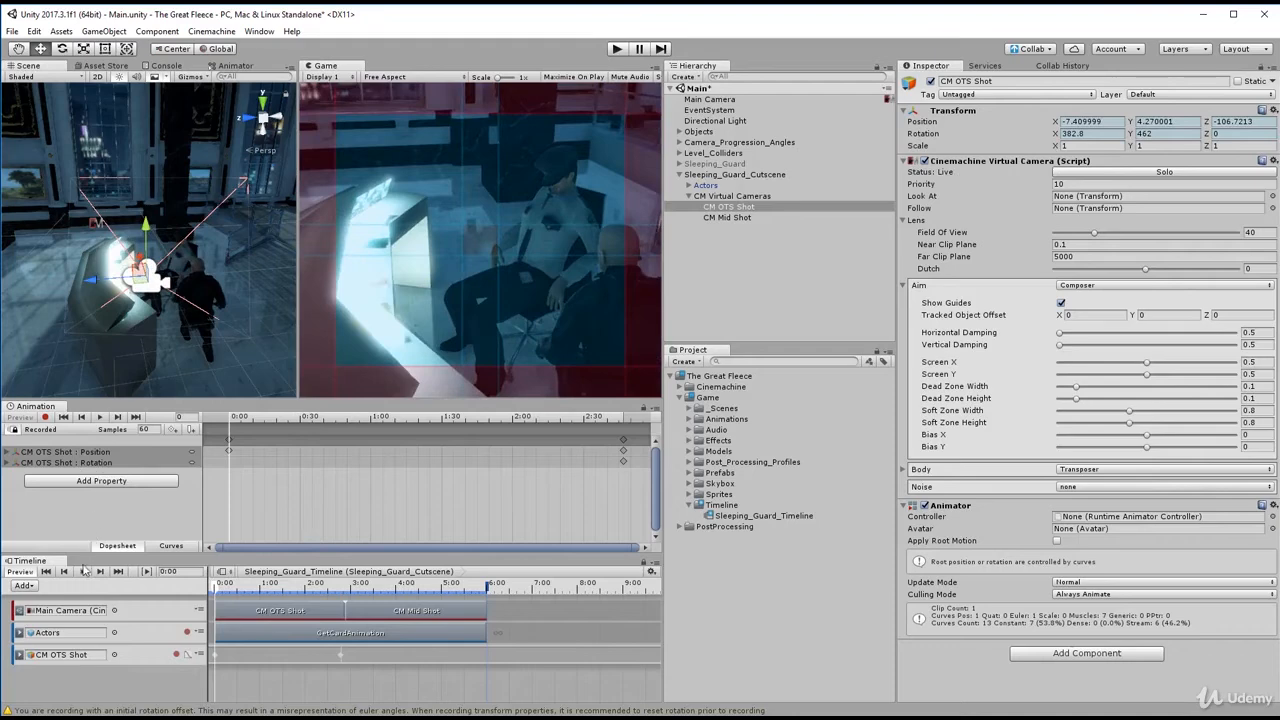
Play the cutscene from 0:00 and clear the selection to view the over-the-shoulder shot without the Cinemachine guides.
{"action": "left_click", "coordinate": [82, 571]}
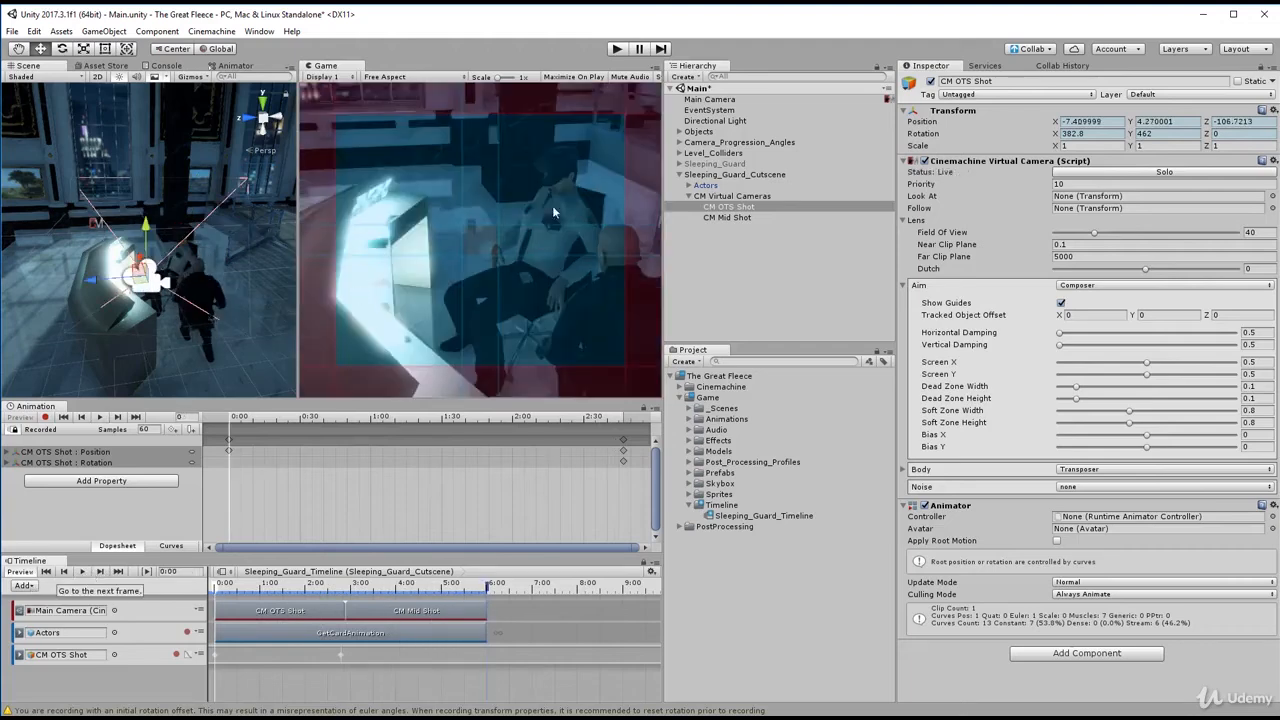
{"action": "left_click", "coordinate": [528, 679]}
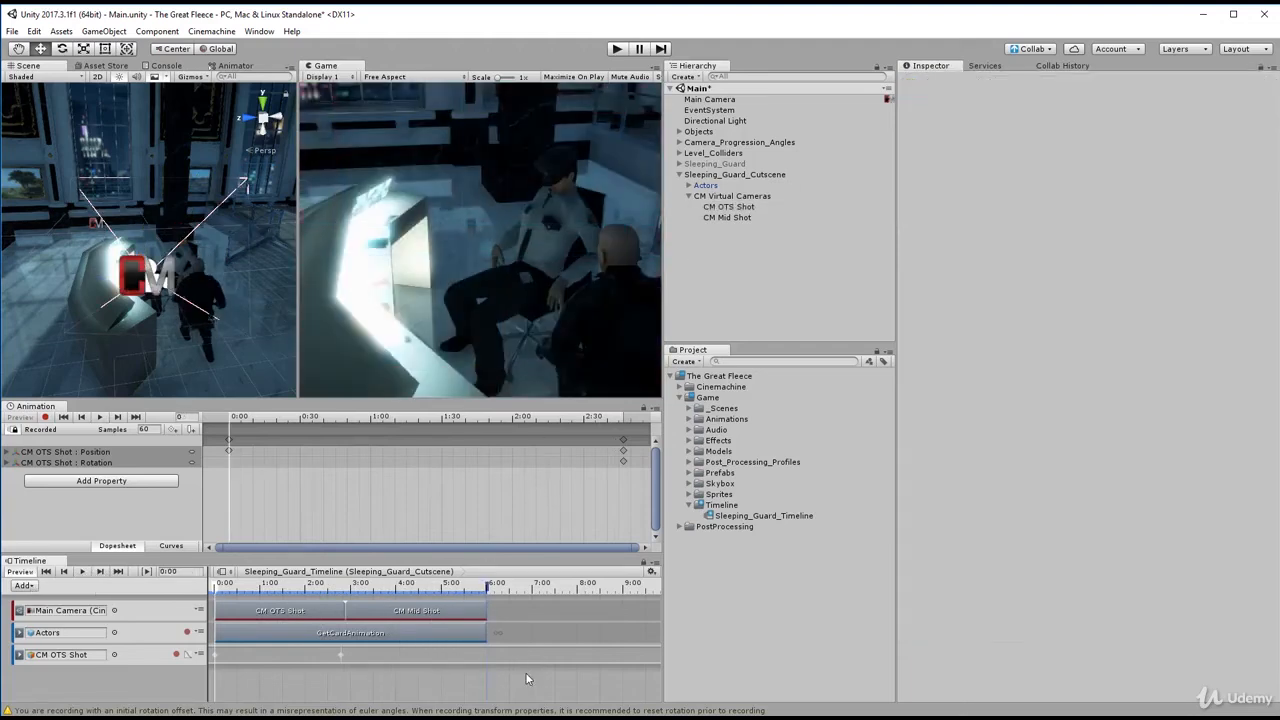
{"action": "left_click", "coordinate": [303, 611]}
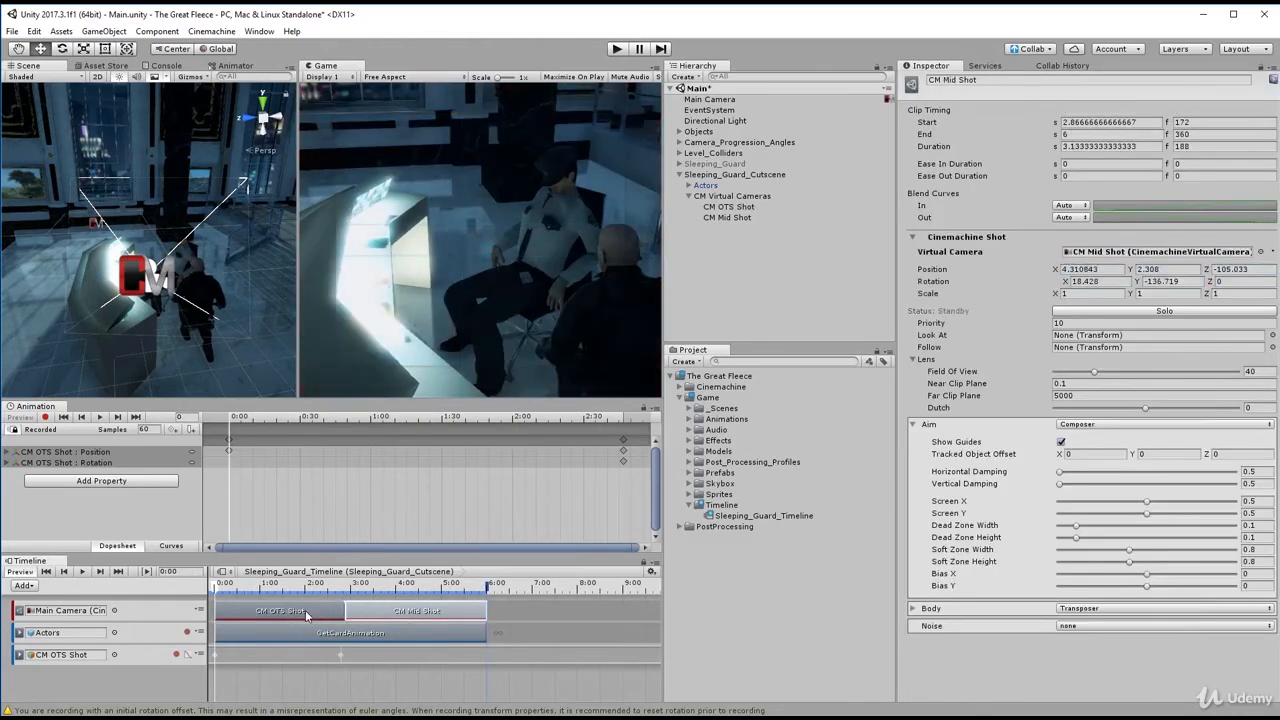
{"action": "left_click", "coordinate": [548, 621]}
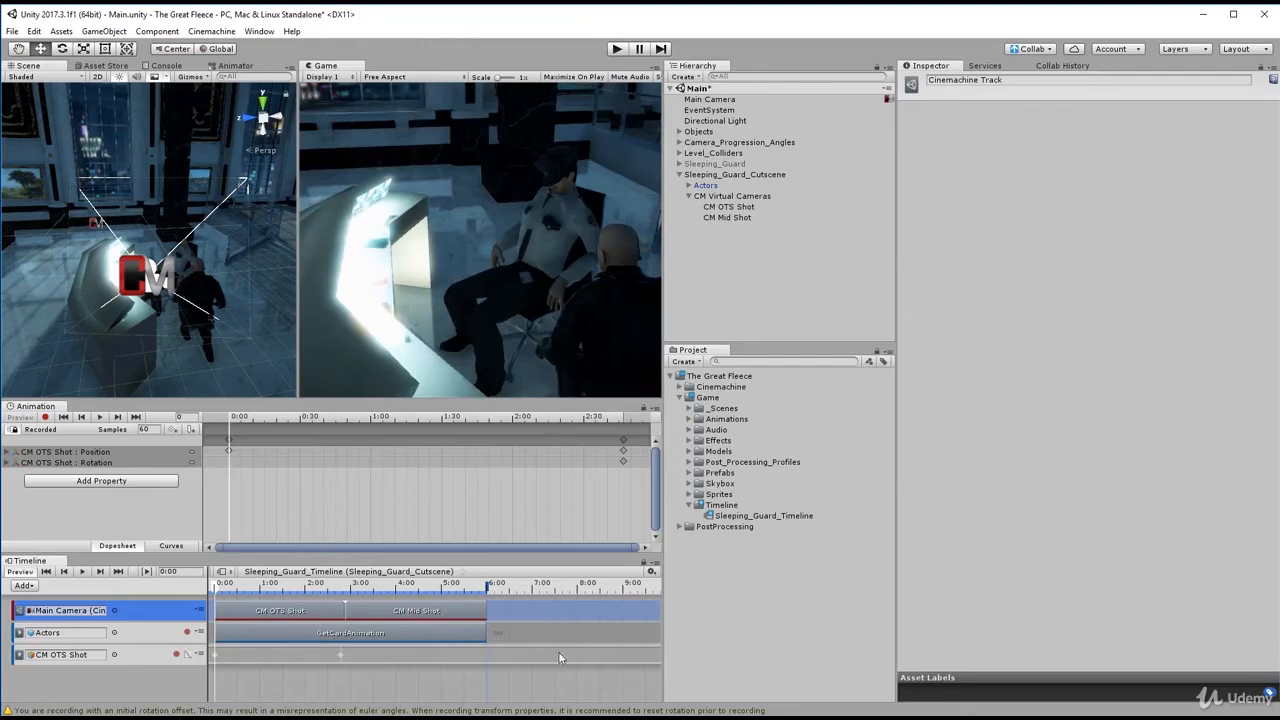
{"action": "left_click", "coordinate": [562, 677]}
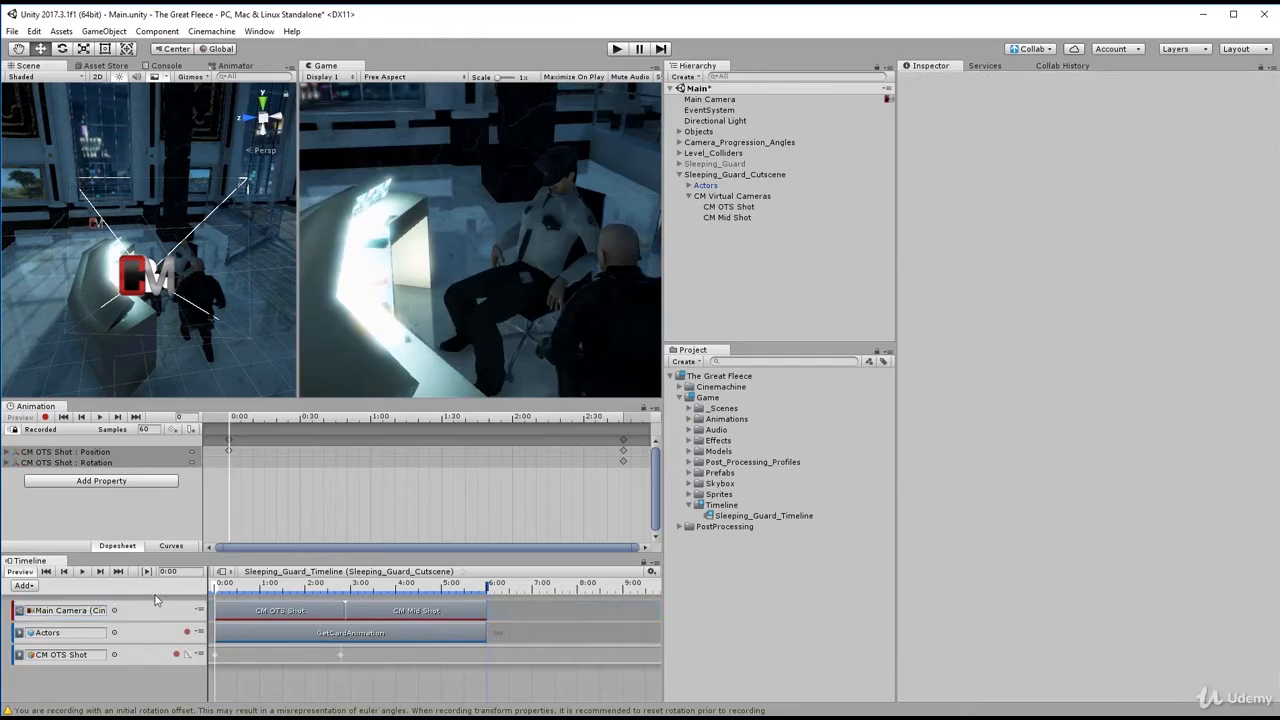
Toggle Show Guides off and back on in CM OTS Shot's Aim settings, collapse Aim and clear the selection.
{"action": "left_click", "coordinate": [731, 207]}
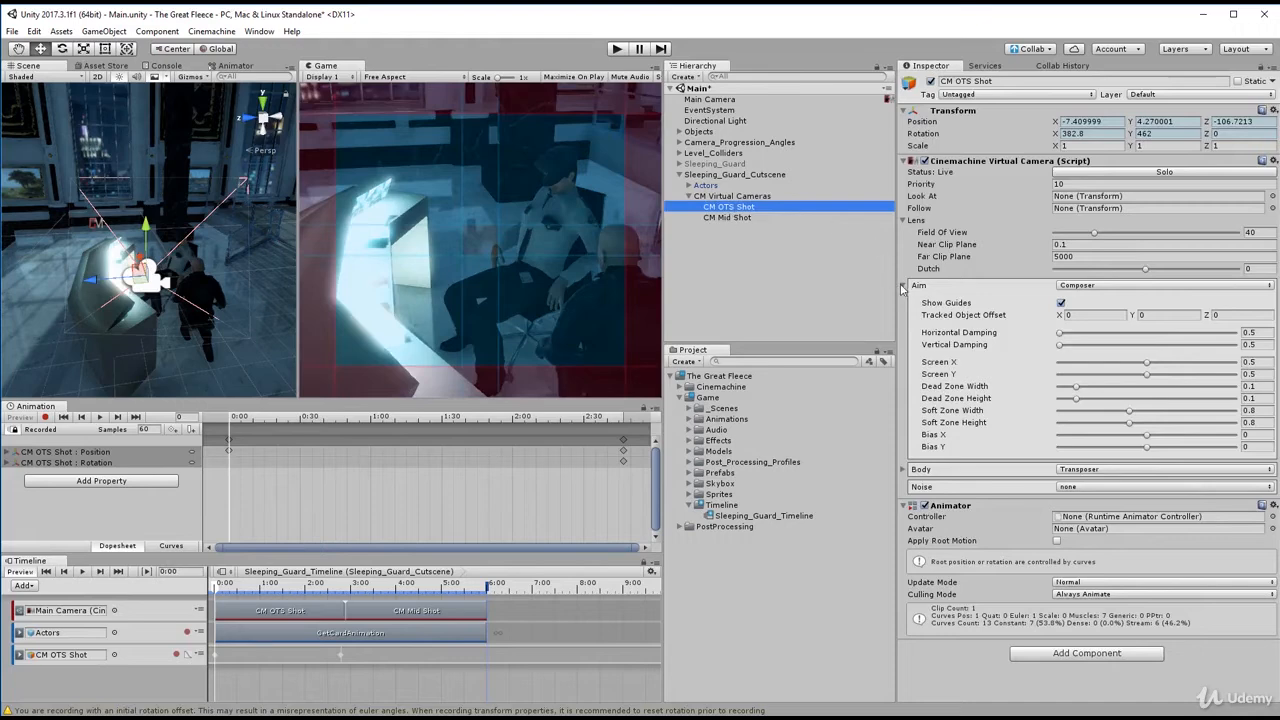
{"action": "left_click", "coordinate": [904, 287]}
{"action": "left_click", "coordinate": [904, 287]}
{"action": "left_click", "coordinate": [1060, 303]}
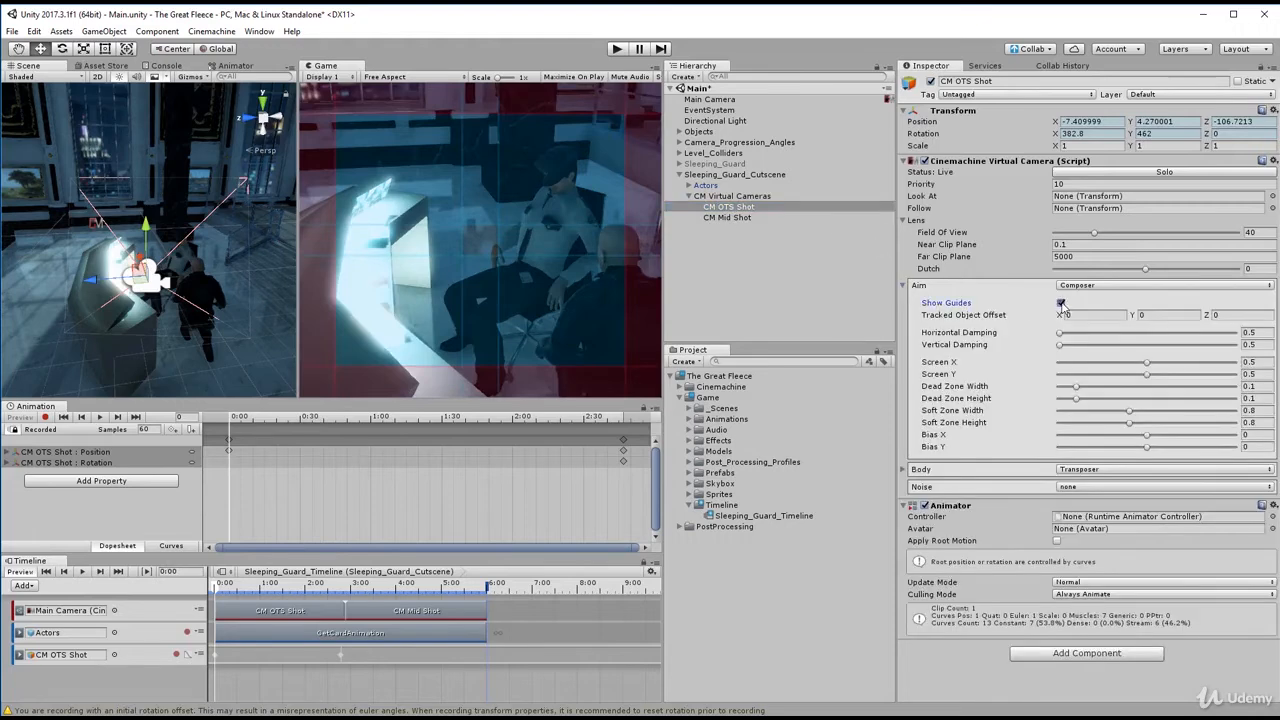
{"action": "left_click", "coordinate": [1060, 303]}
{"action": "left_click", "coordinate": [1061, 303]}
{"action": "left_click", "coordinate": [1061, 303]}
{"action": "left_click", "coordinate": [904, 286]}
{"action": "left_click", "coordinate": [562, 676]}
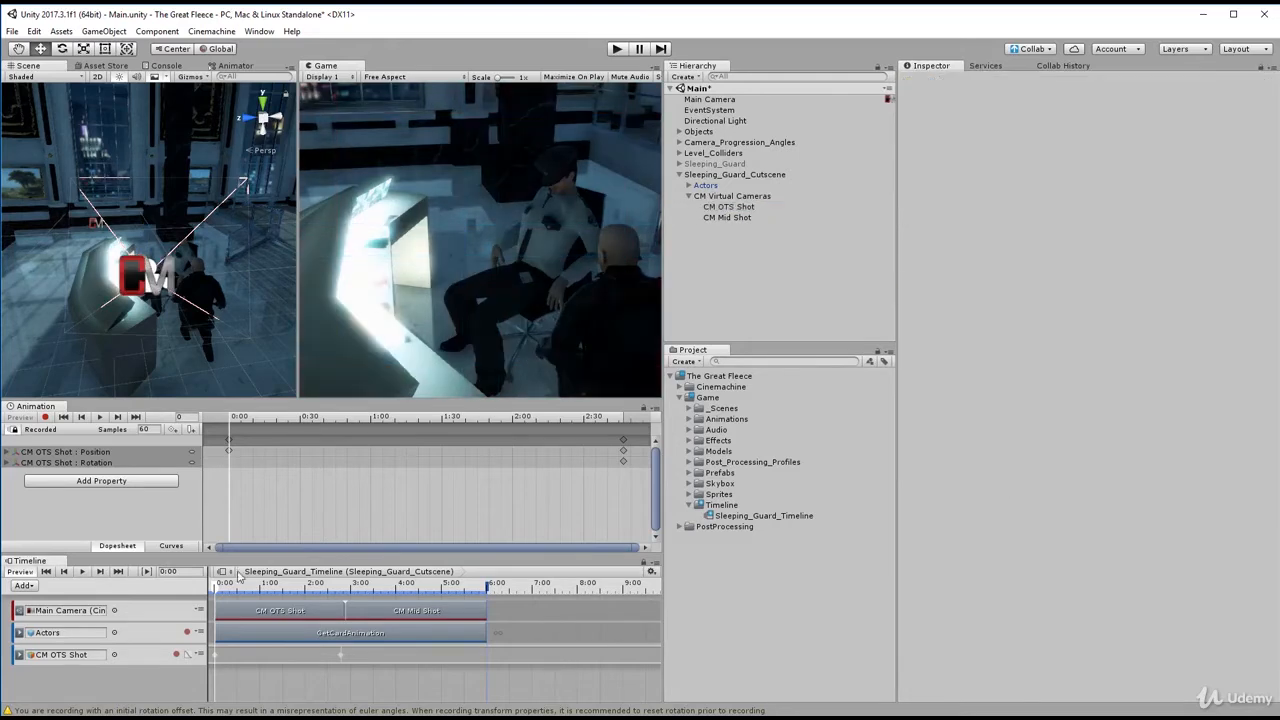
Play back the cutscene, stop it and delete CM OTS Shot's position and rotation keyframes at 2:47.
{"action": "left_click", "coordinate": [82, 571]}
{"action": "left_click", "coordinate": [98, 419]}
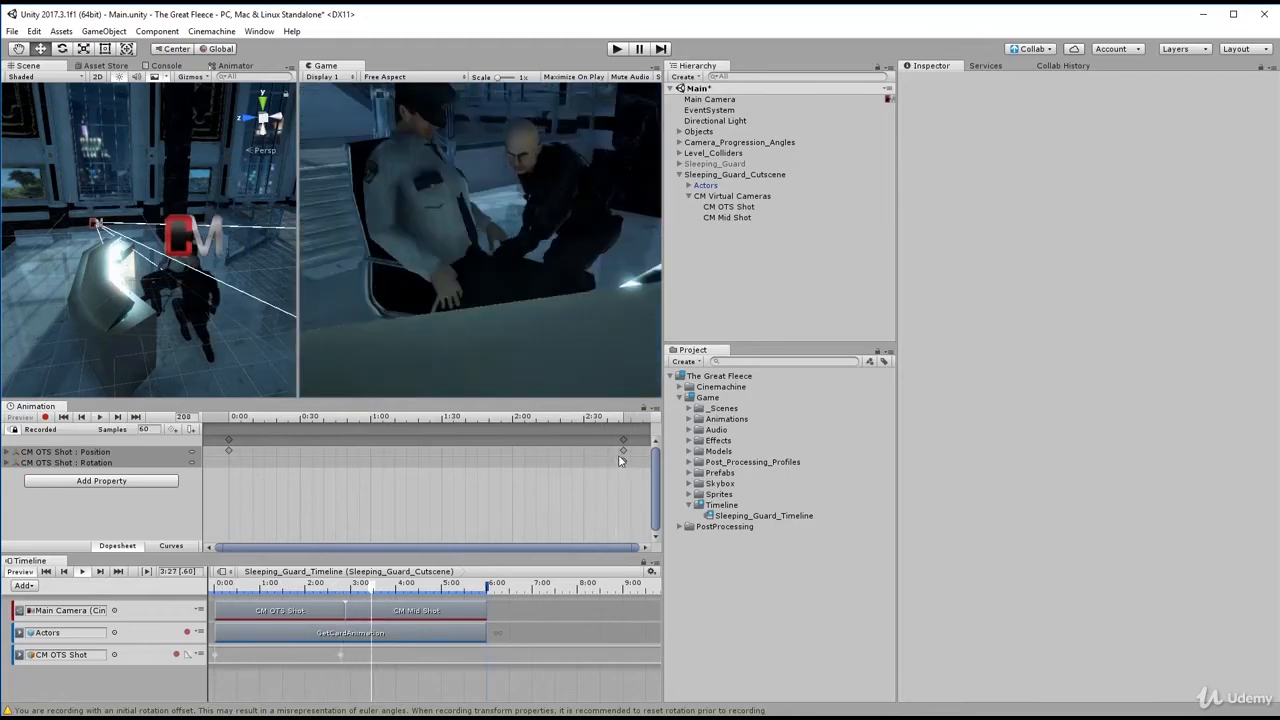
{"action": "left_click", "coordinate": [622, 451]}
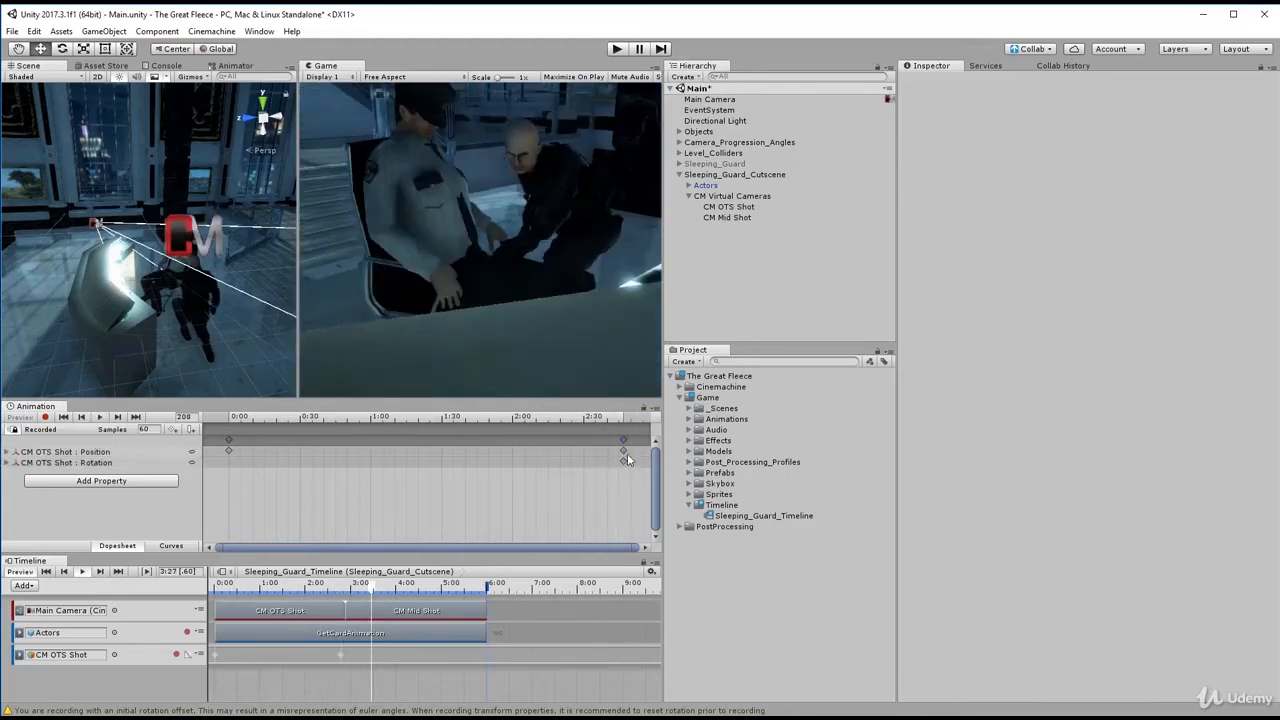
{"action": "left_click", "coordinate": [627, 462]}
{"action": "left_click", "coordinate": [624, 452], "text": "shift"}
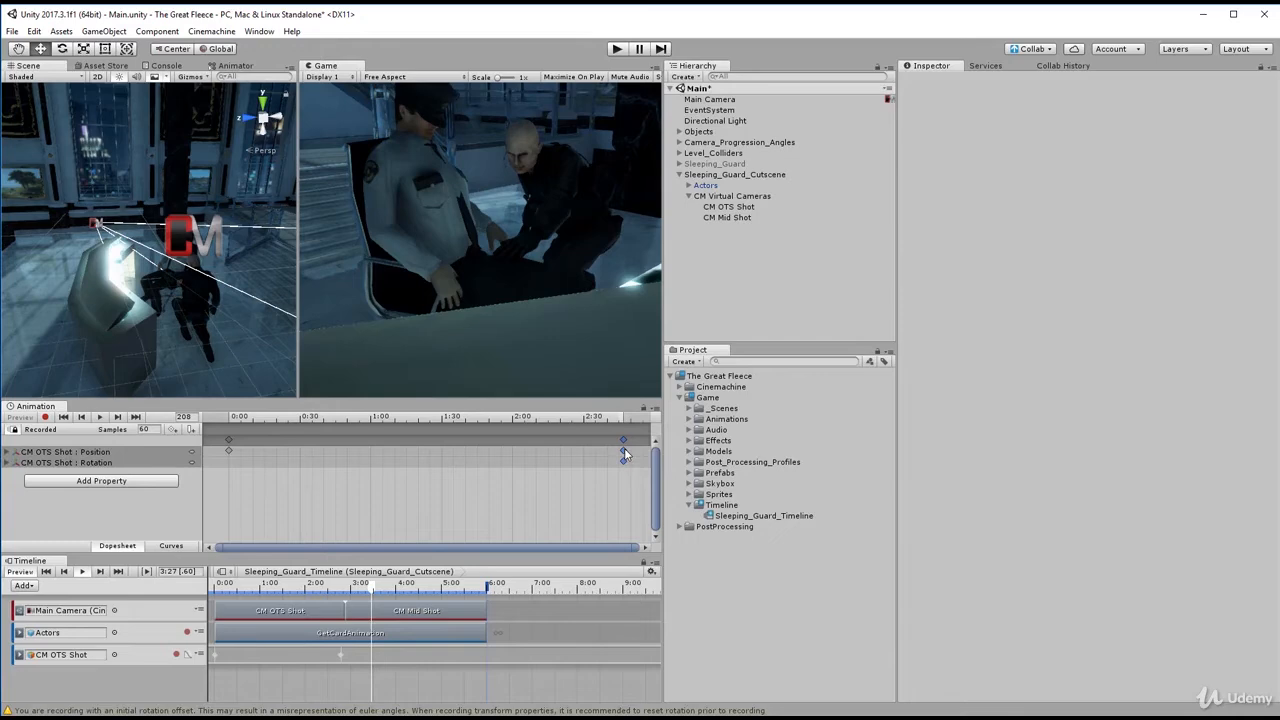
{"action": "key", "text": "Delete"}
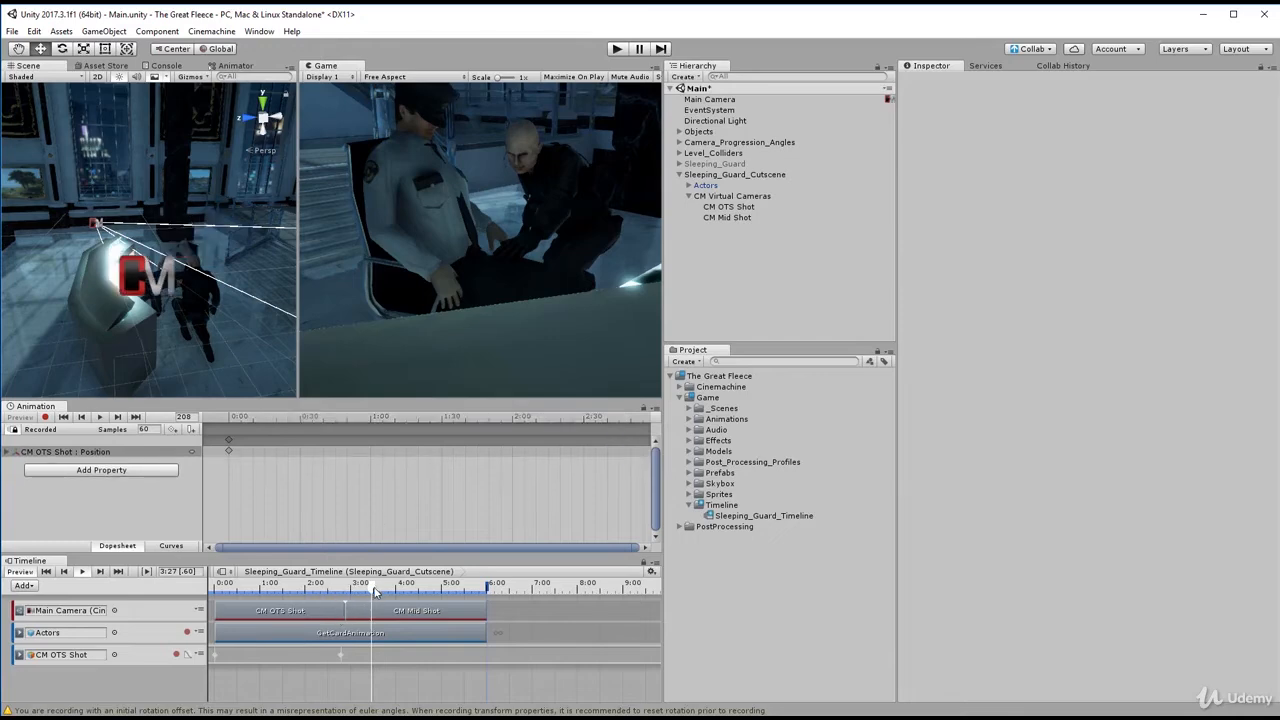
Record a CM OTS Shot end keyframe at 2:49 with position X about -6.74, Y 4.73 and Z -107.74, and stop recording.
{"action": "left_click_drag", "start_coordinate": [375, 592], "coordinate": [344, 598]}
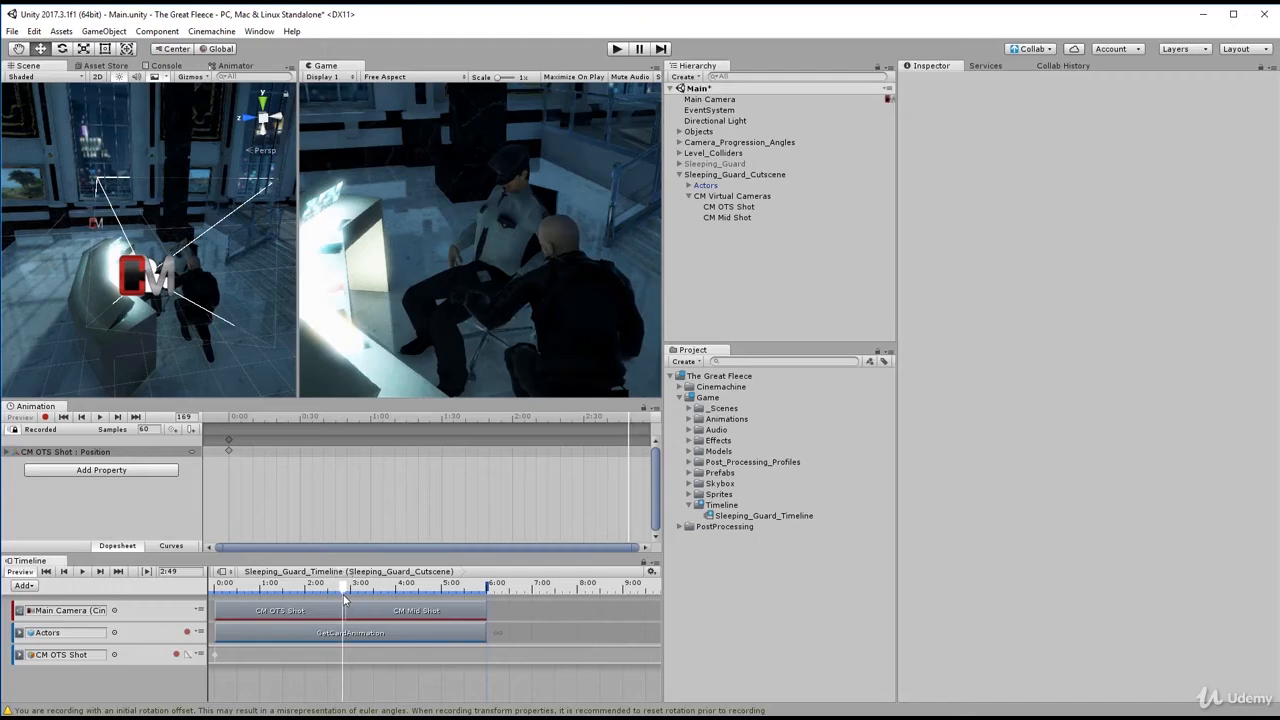
{"action": "left_click", "coordinate": [177, 654]}
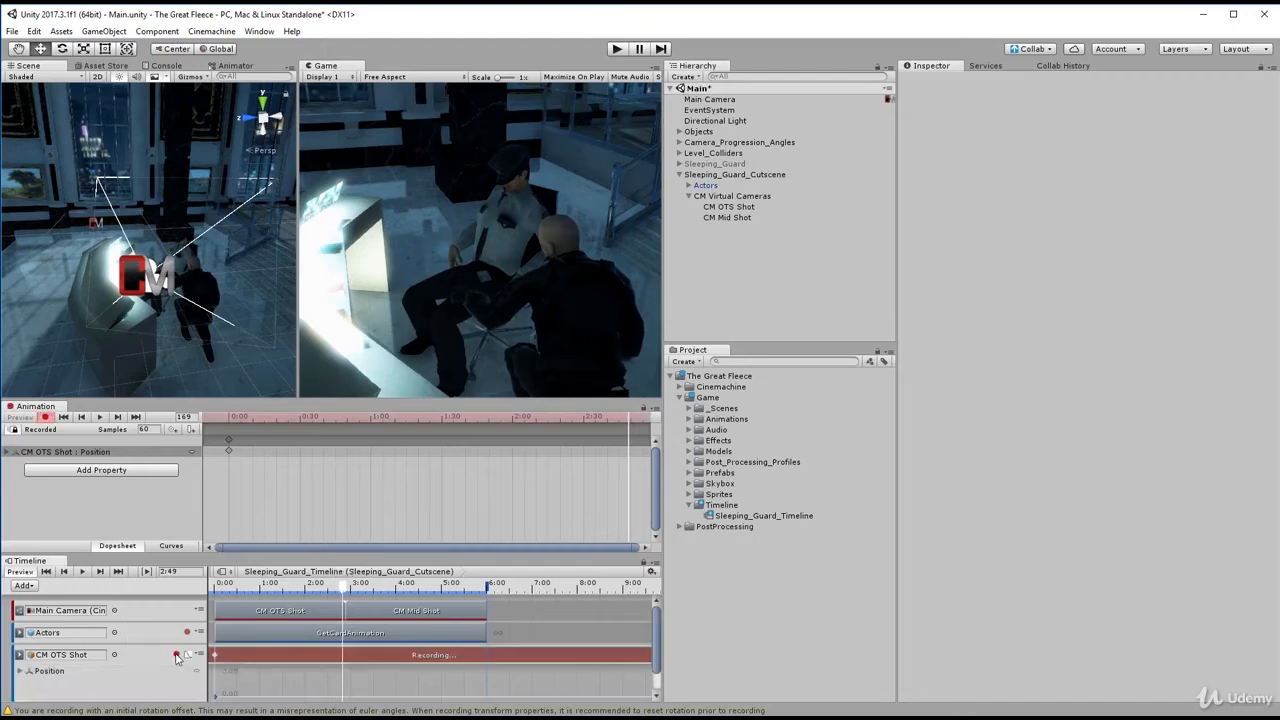
{"action": "left_click", "coordinate": [747, 207]}
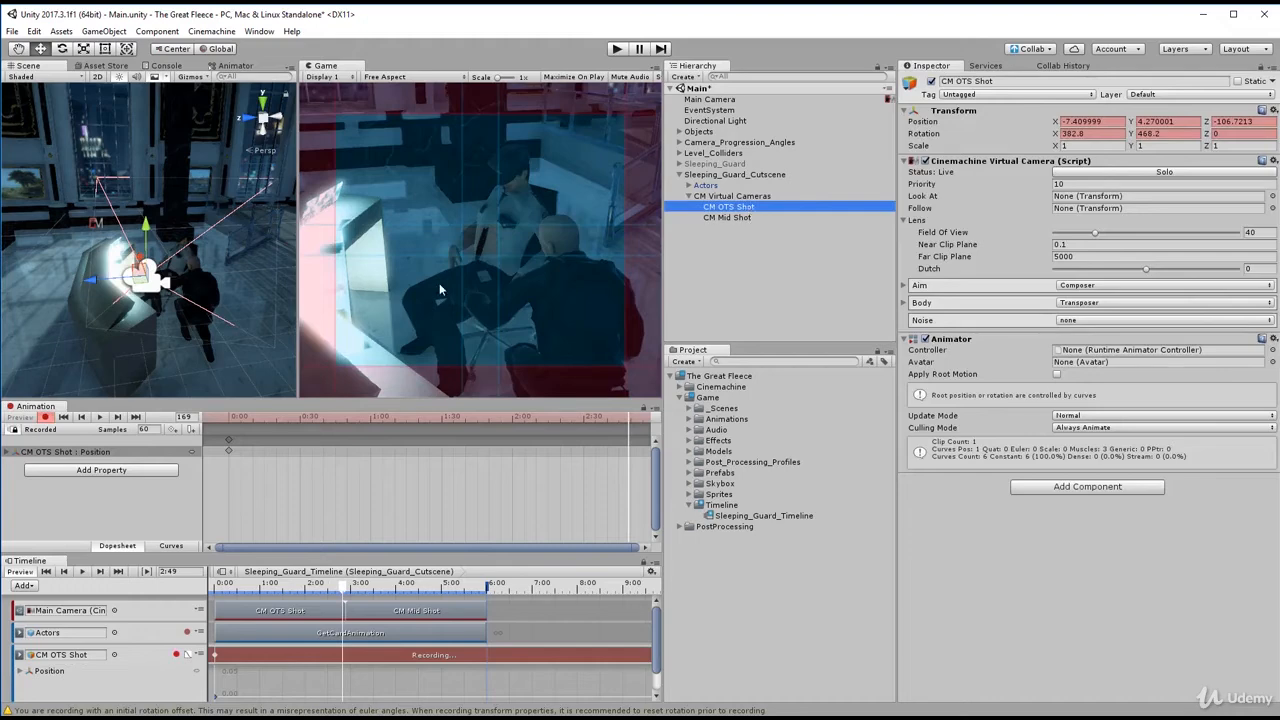
{"action": "left_click_drag", "start_coordinate": [96, 281], "coordinate": [161, 307]}
{"action": "left_click_drag", "start_coordinate": [206, 218], "coordinate": [180, 227]}
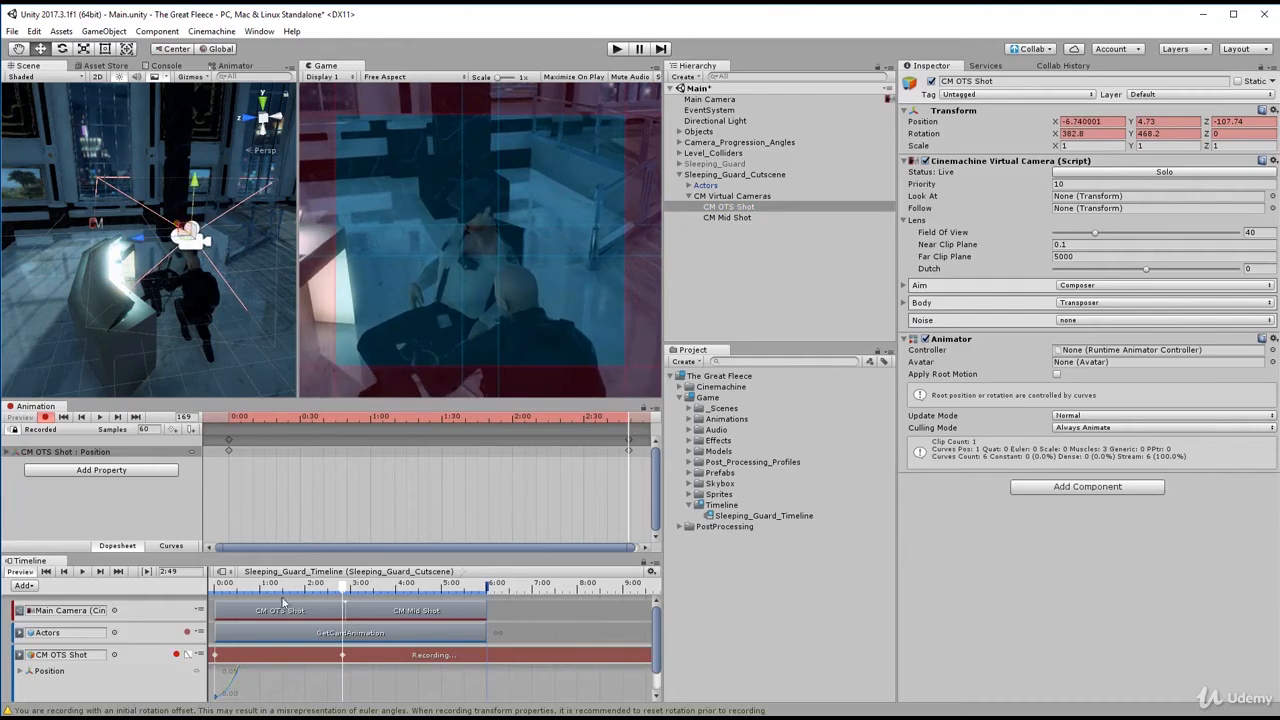
{"action": "left_click", "coordinate": [177, 656]}
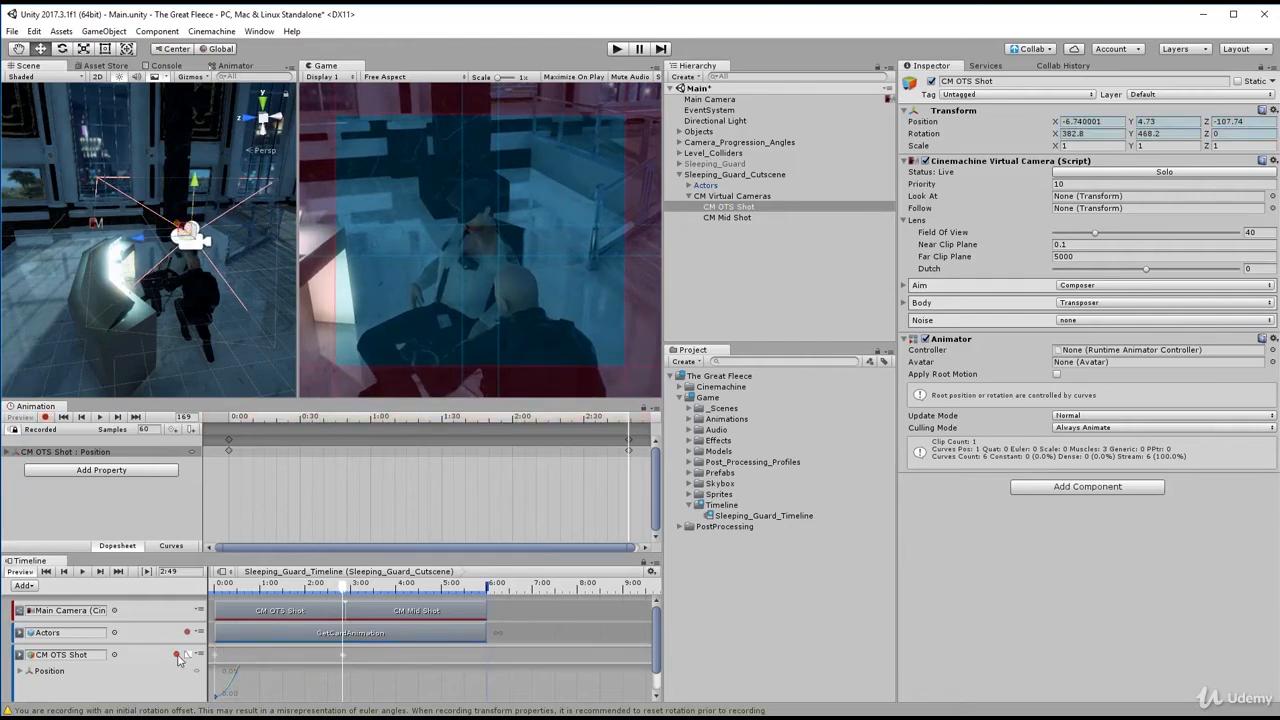
Return the playhead to 0:00, hide the CM OTS Shot track's curves and play the cutscene to check the camera move.
{"action": "left_click_drag", "start_coordinate": [341, 592], "coordinate": [210, 604]}
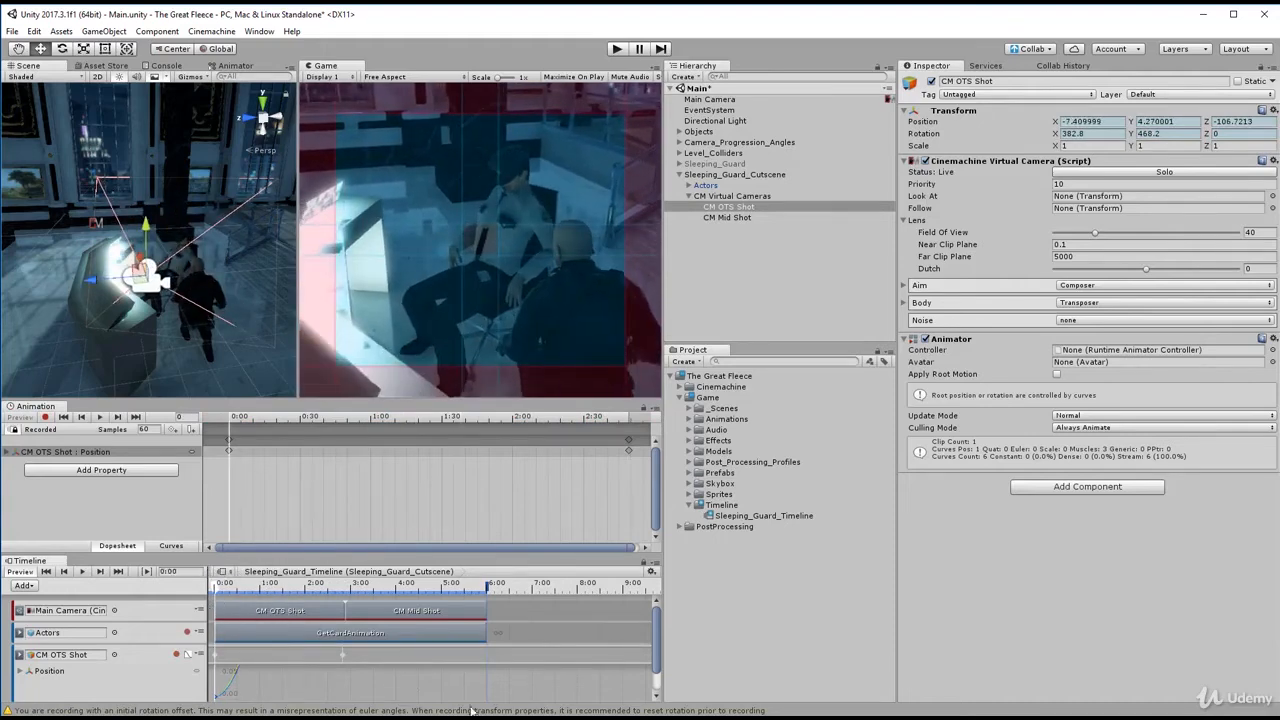
{"action": "left_click", "coordinate": [559, 641]}
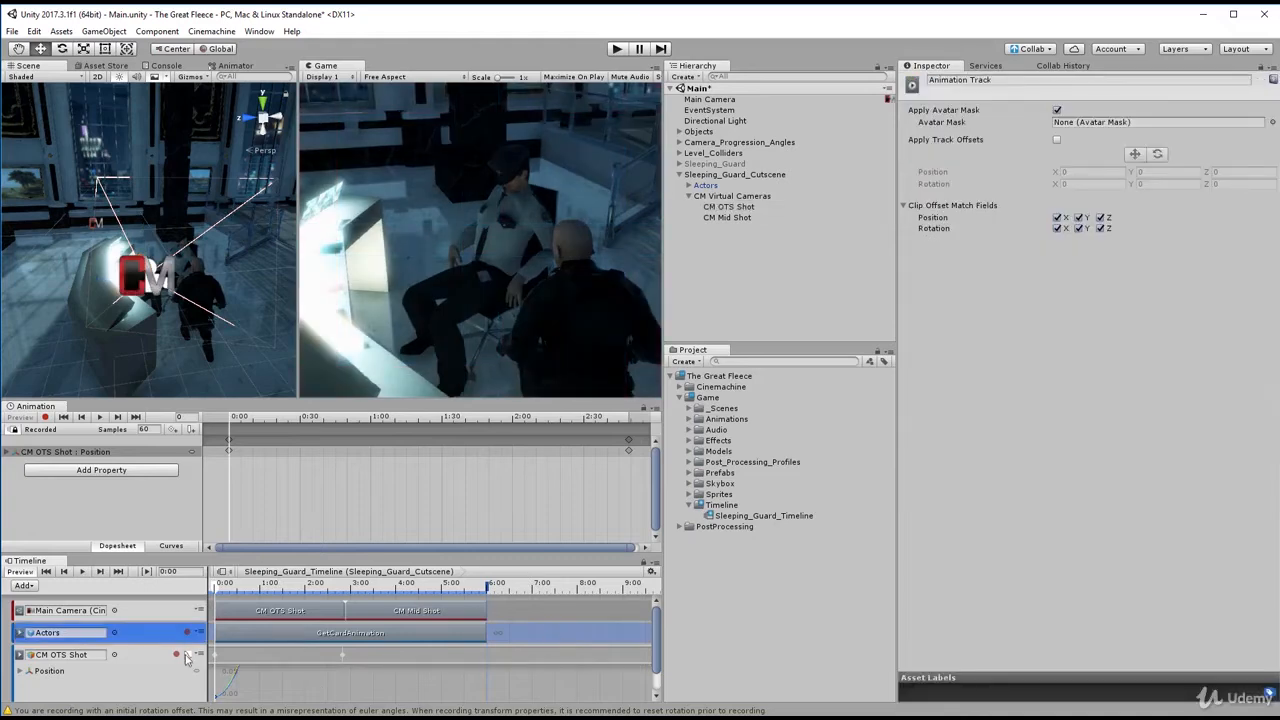
{"action": "left_click", "coordinate": [187, 655]}
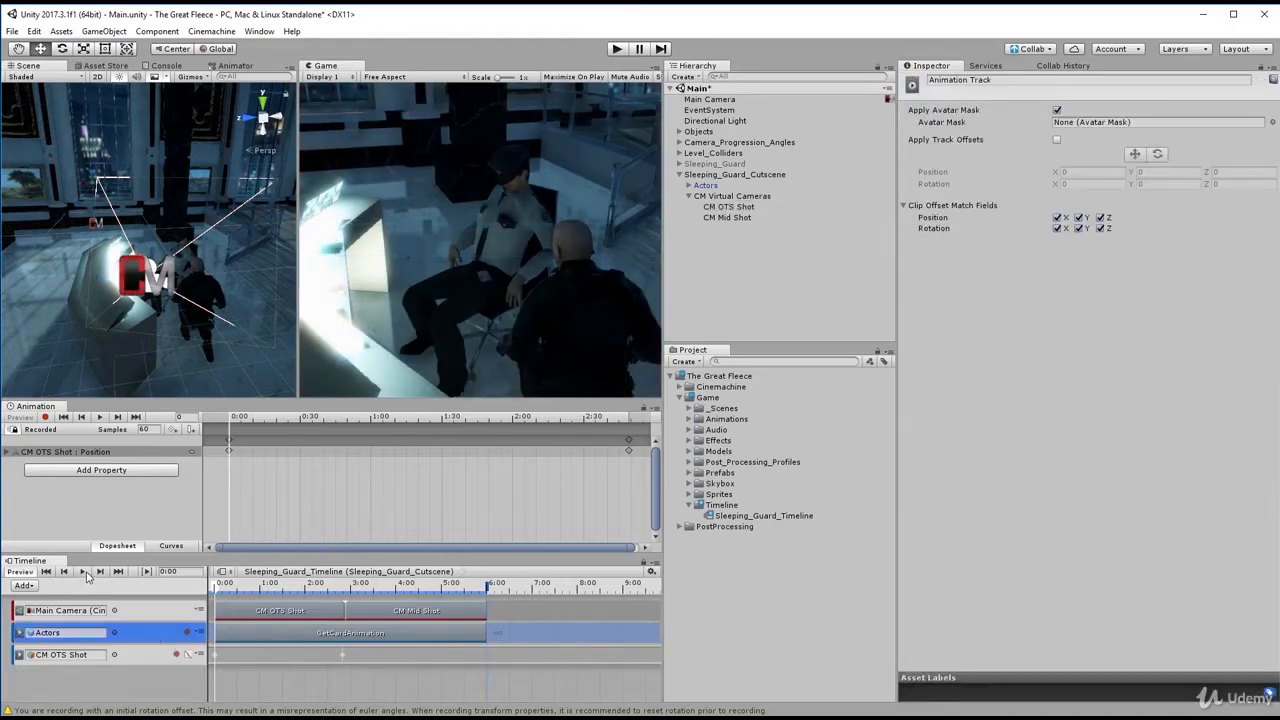
{"action": "left_click", "coordinate": [84, 573]}
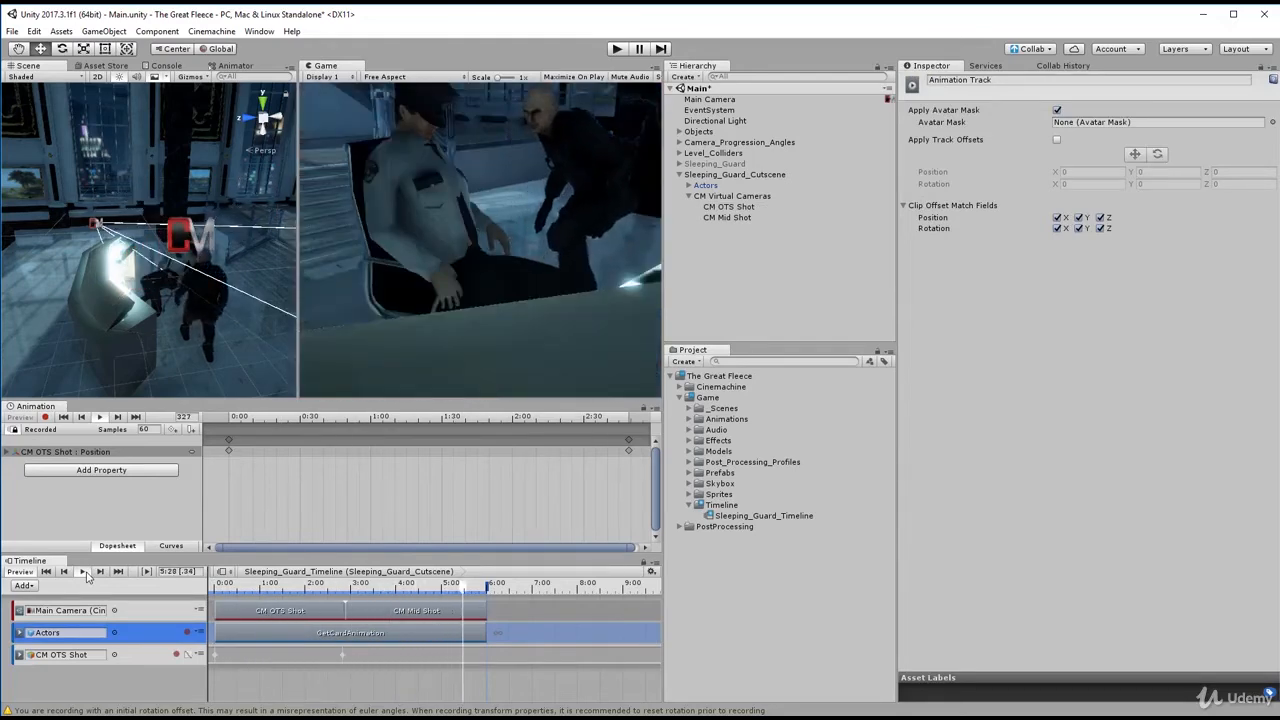
{"action": "left_click", "coordinate": [84, 572]}
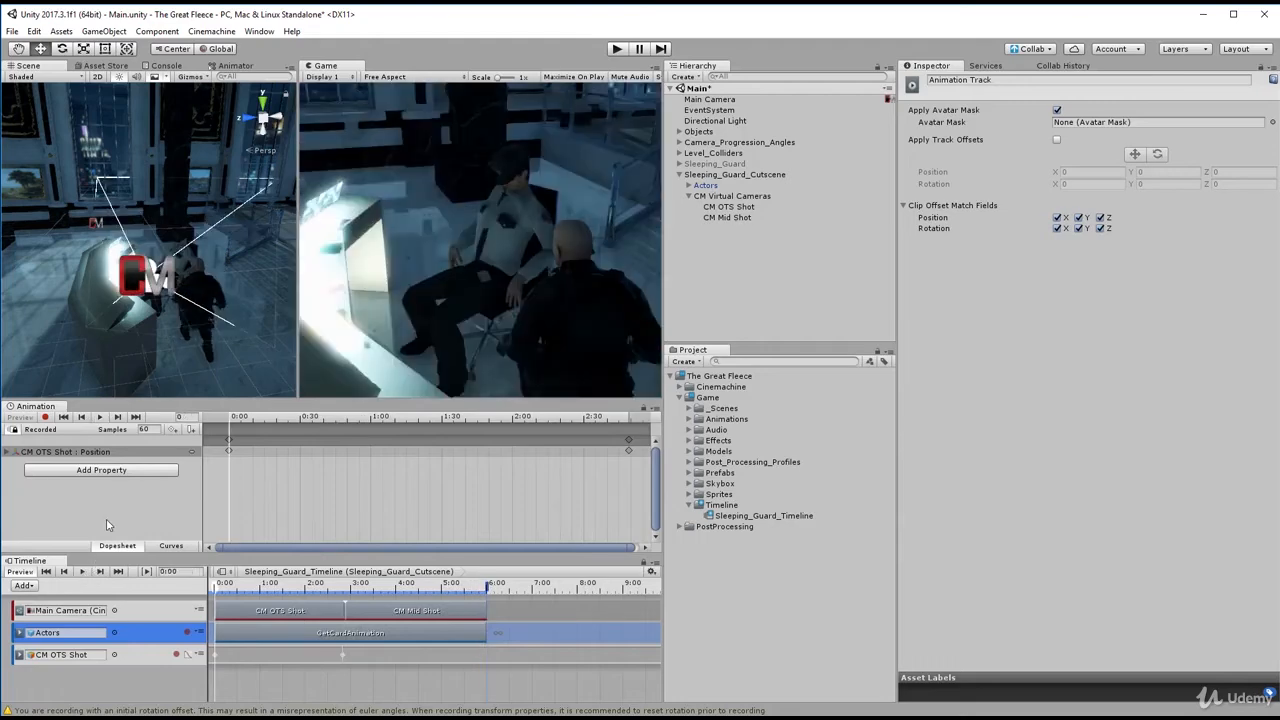
Switch to the Sleeping_Guard_Cutscene PDF, review the storyboard panels and camera directions, and return to Unity.
{"action": "key", "text": "alt+Tab"}
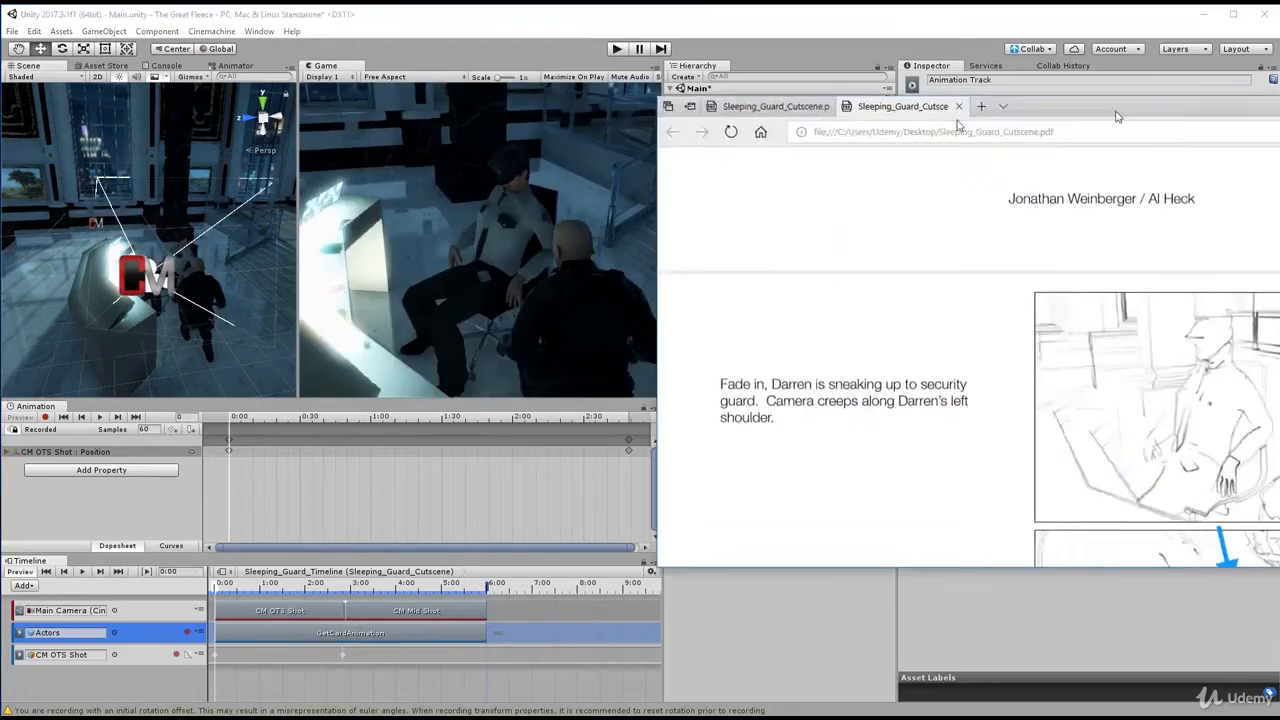
{"action": "scroll", "coordinate": [940, 389], "scroll_direction": "down", "scroll_amount": 5}
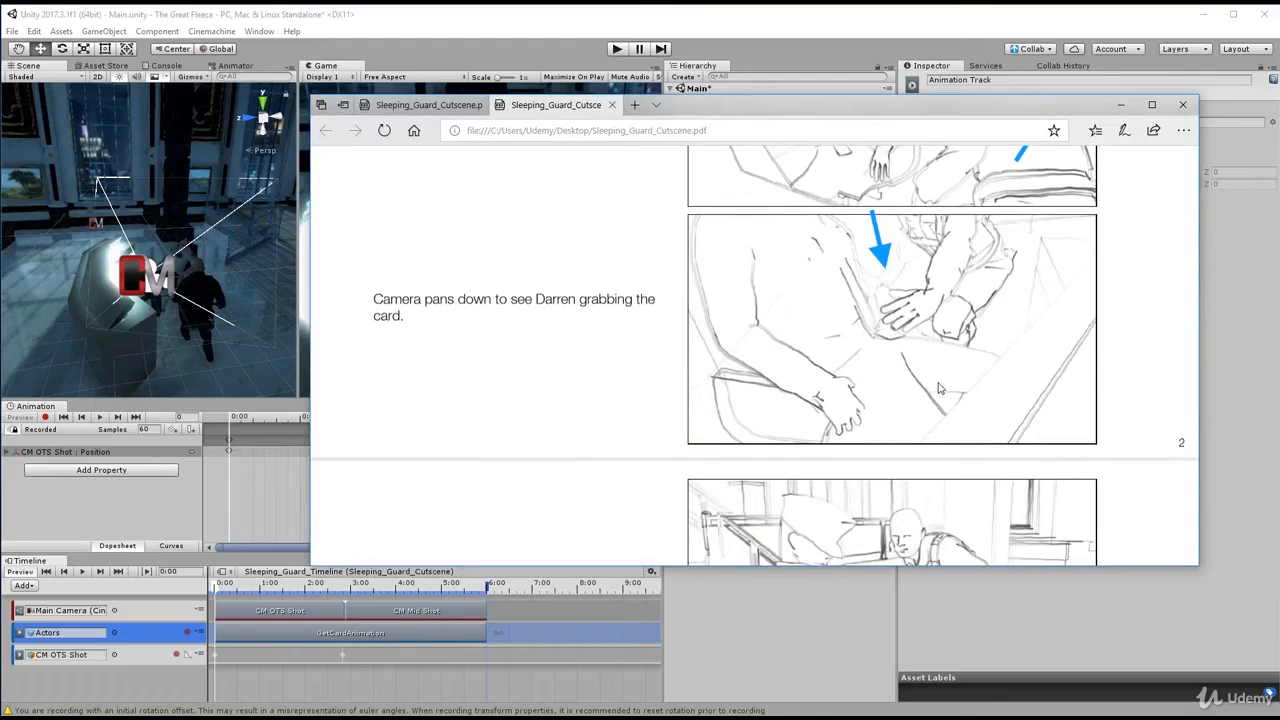
{"action": "scroll", "coordinate": [940, 389], "scroll_direction": "down", "scroll_amount": 3}
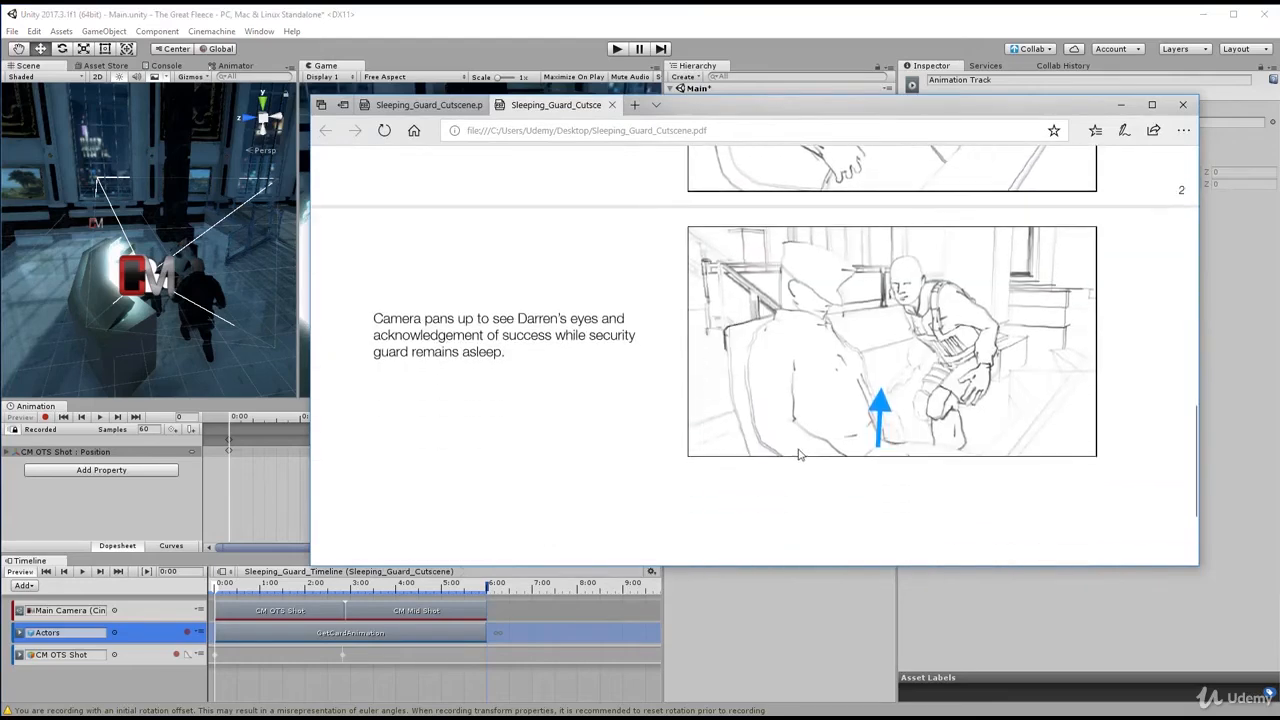
{"action": "scroll", "coordinate": [625, 379], "scroll_direction": "up", "scroll_amount": 2}
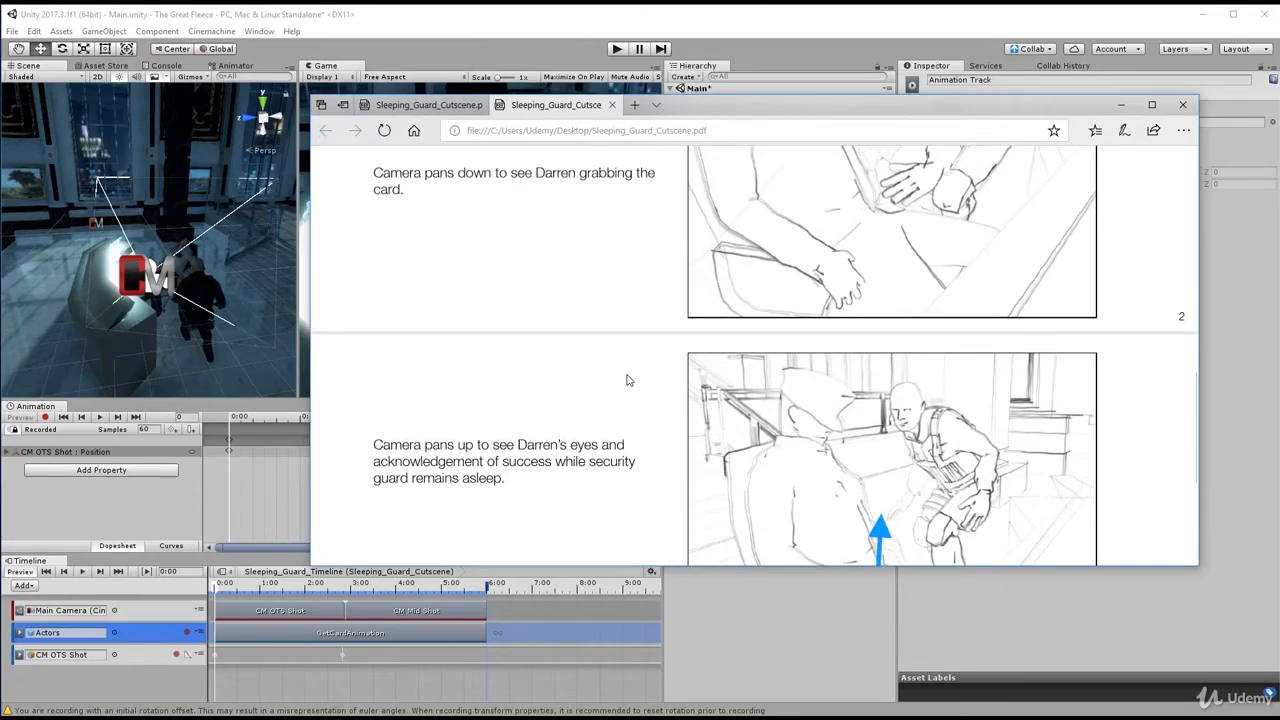
{"action": "left_click", "coordinate": [1121, 105]}
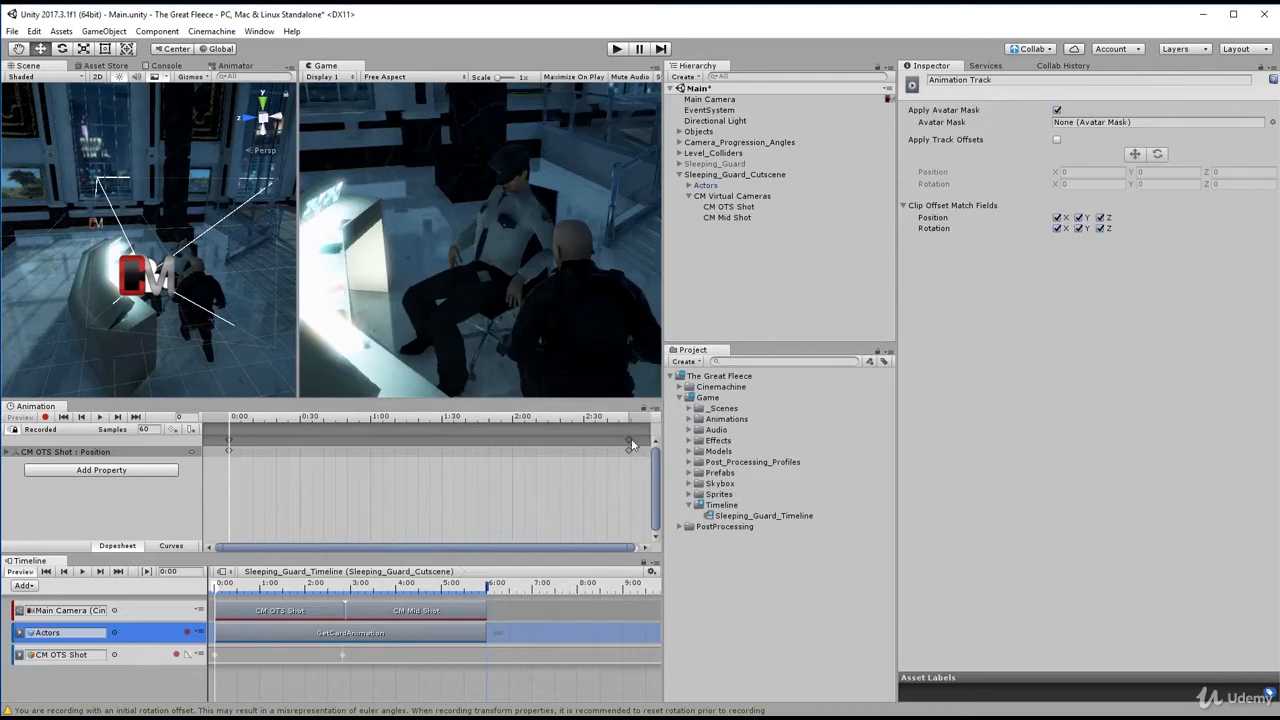
Delete the 2:49 position keyframe from the CM OTS Shot recorded clip.
{"action": "left_click_drag", "start_coordinate": [530, 545], "coordinate": [536, 545]}
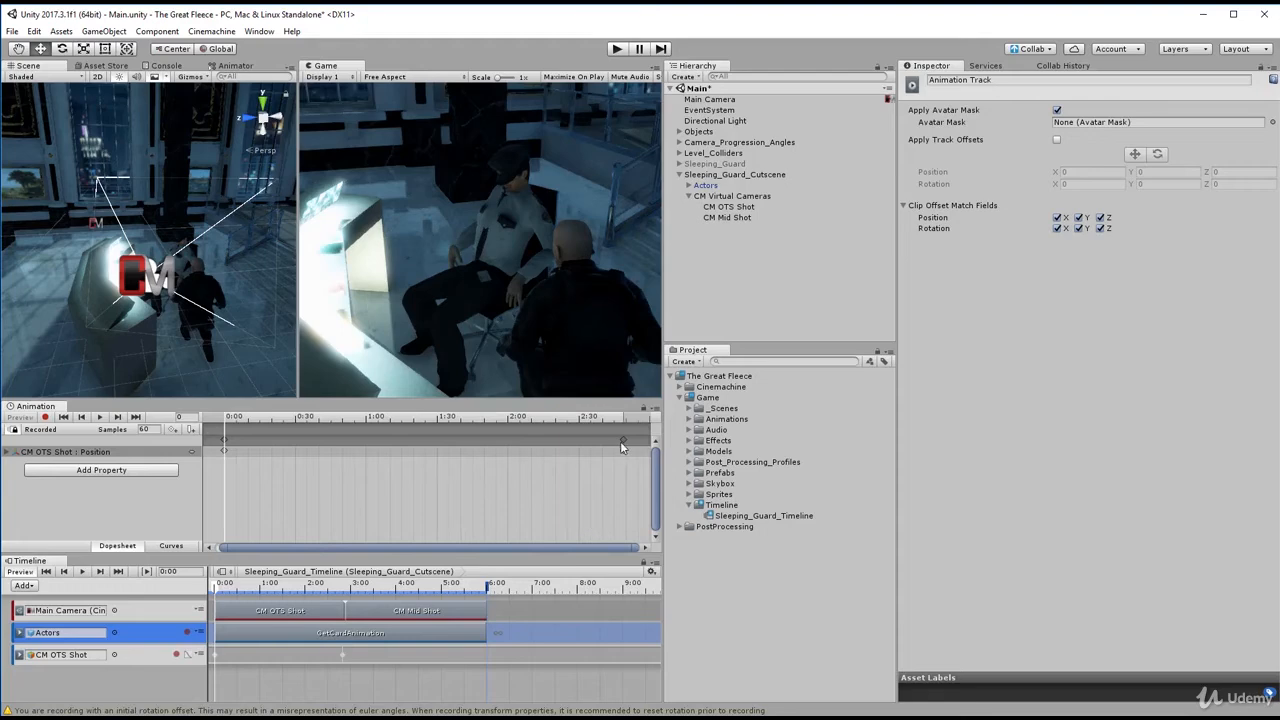
{"action": "left_click", "coordinate": [624, 451]}
{"action": "key", "text": "Delete"}
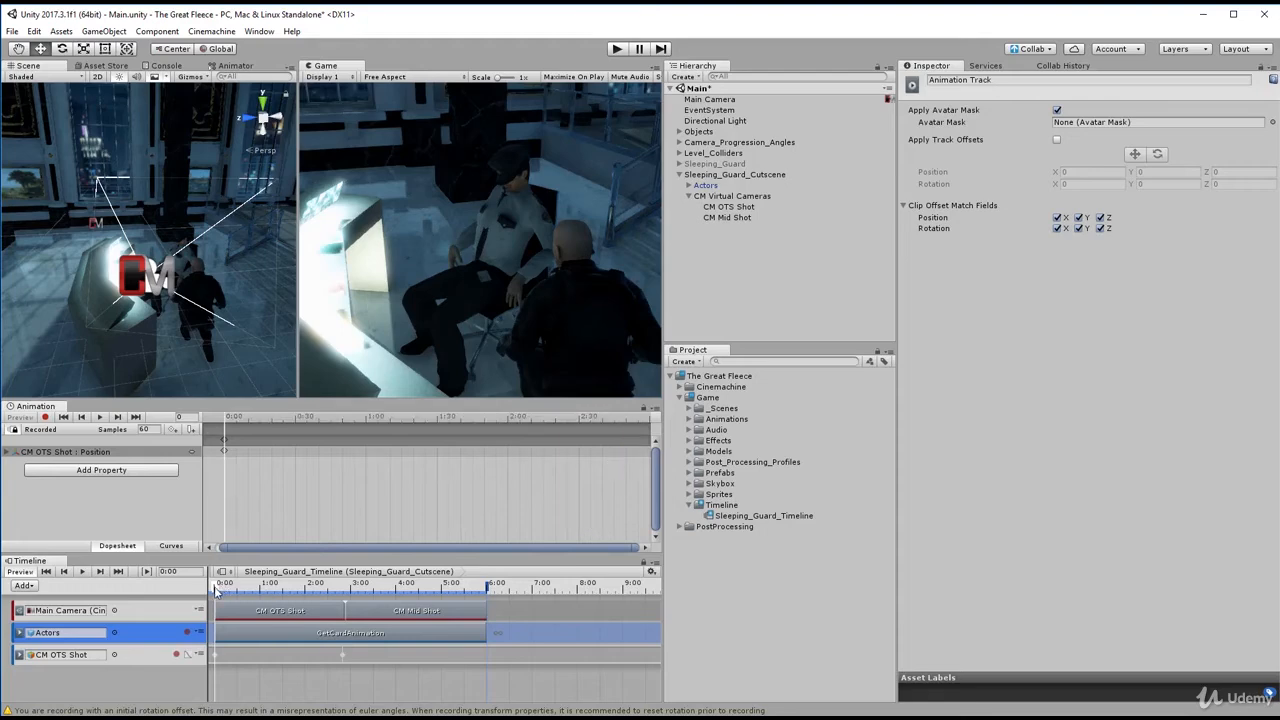
Record a CM OTS Shot end keyframe at 2:49 from a closer view, position about X -5.17, Y 3.05, Z -109.53, rotation X 376.88, Y 451.1.
{"action": "left_click_drag", "start_coordinate": [215, 590], "coordinate": [343, 590]}
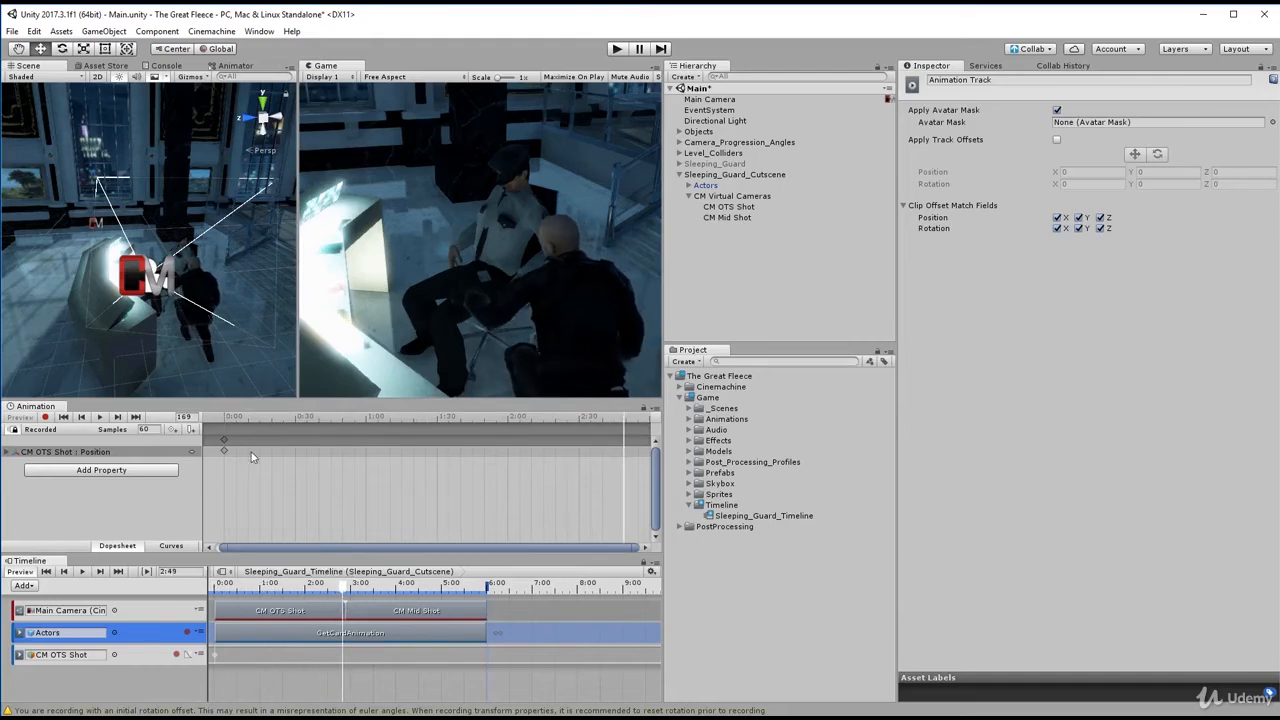
{"action": "scroll", "coordinate": [183, 346], "scroll_direction": "up", "scroll_amount": 4}
{"action": "right_click_drag", "start_coordinate": [236, 335], "coordinate": [196, 340]}
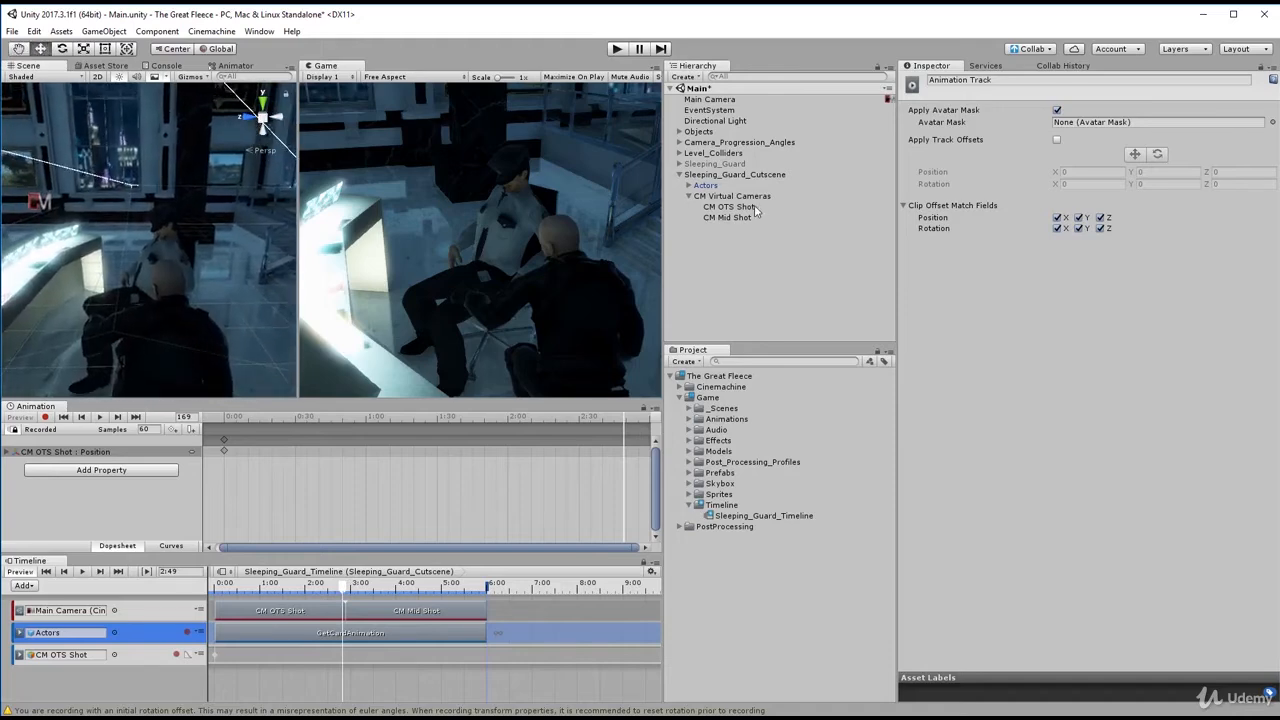
{"action": "left_click", "coordinate": [176, 655]}
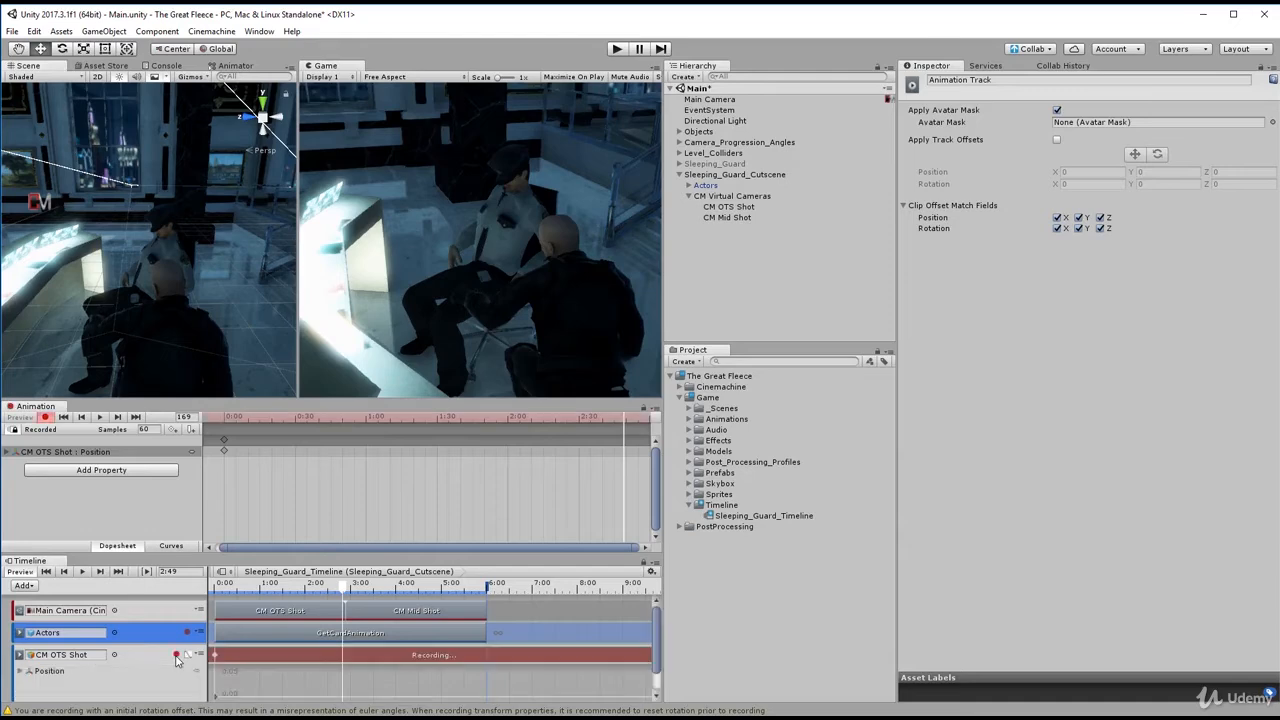
{"action": "left_click", "coordinate": [744, 207]}
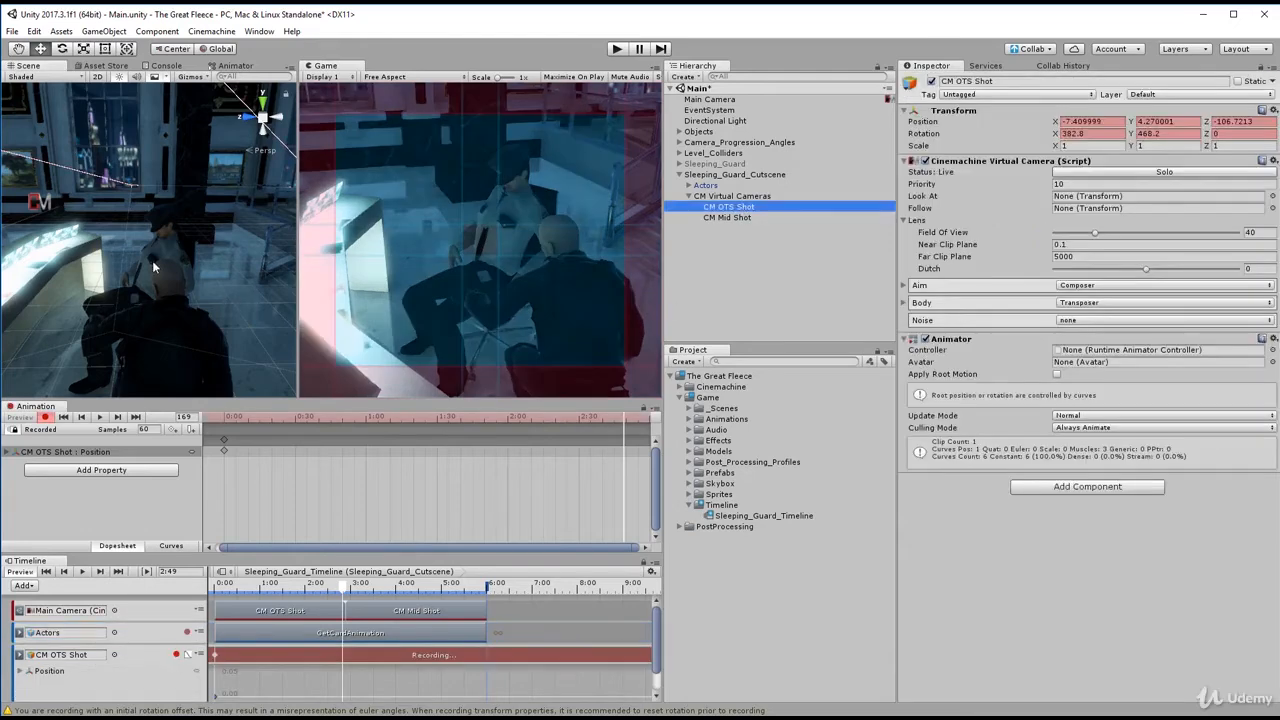
{"action": "key", "text": "ctrl+shift+f"}
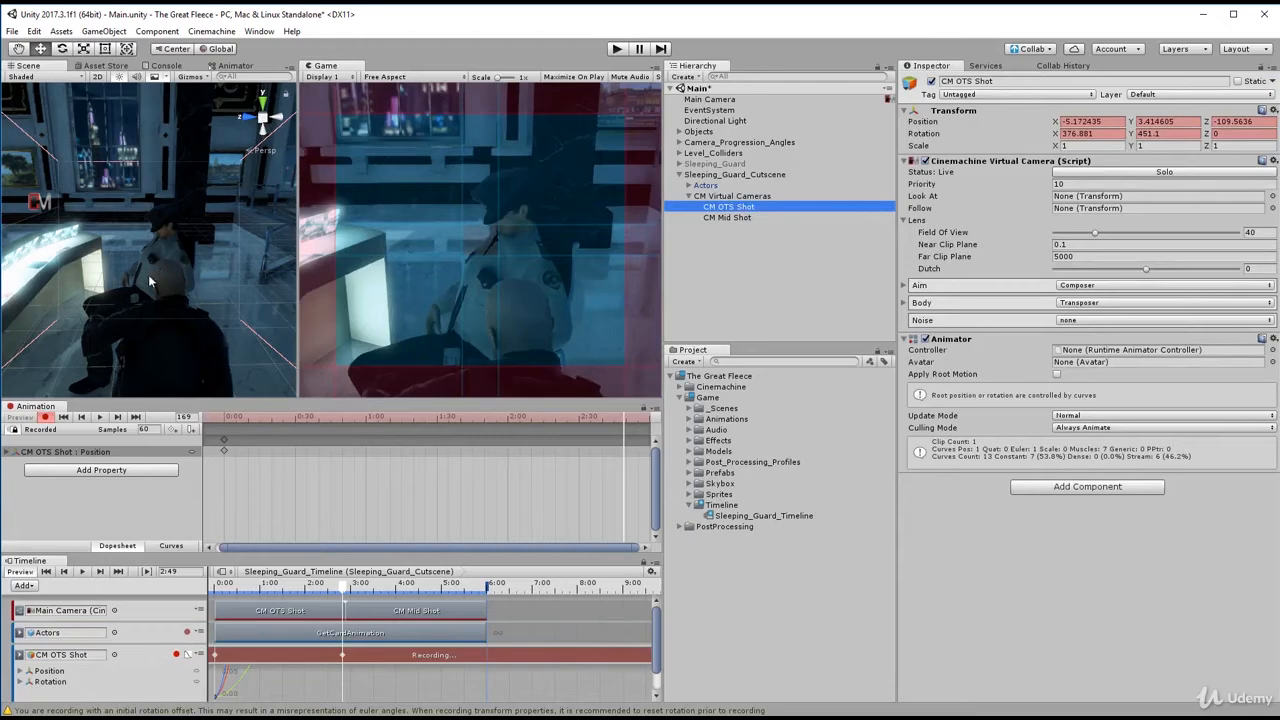
{"action": "scroll", "coordinate": [149, 281], "scroll_direction": "down", "scroll_amount": 3}
{"action": "left_click_drag", "start_coordinate": [150, 186], "coordinate": [152, 210]}
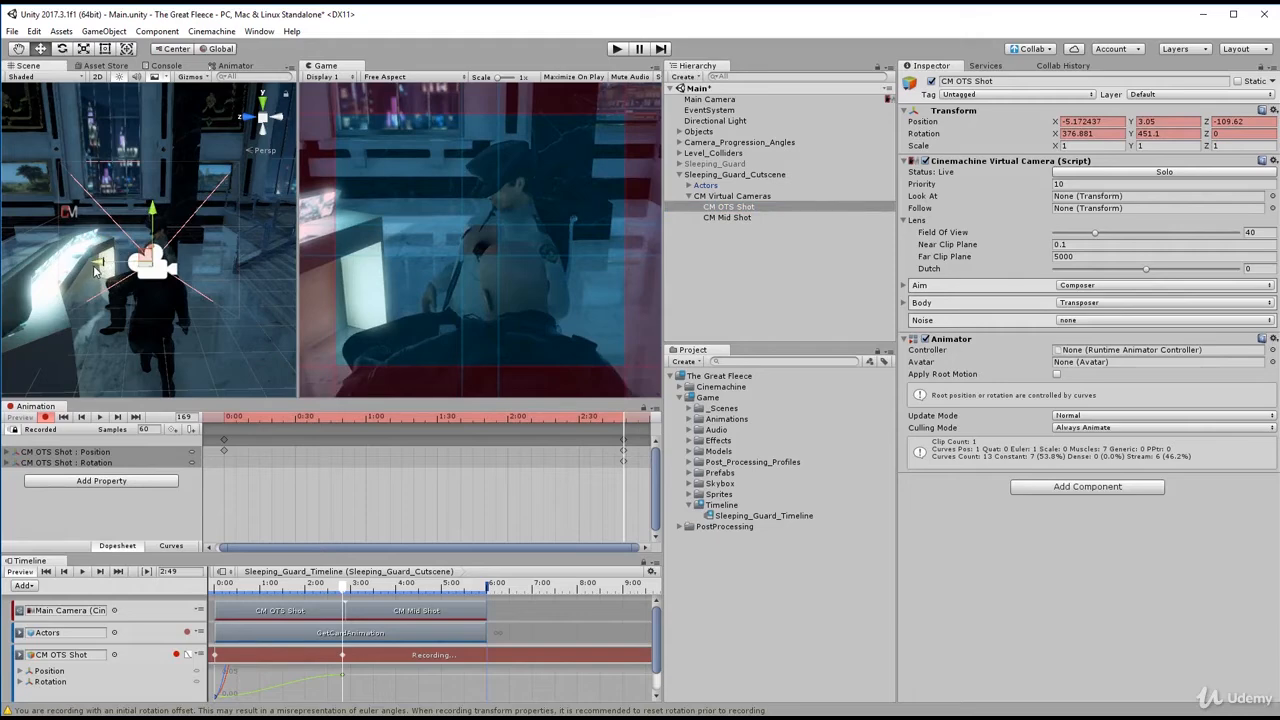
{"action": "left_click_drag", "start_coordinate": [102, 264], "coordinate": [96, 264]}
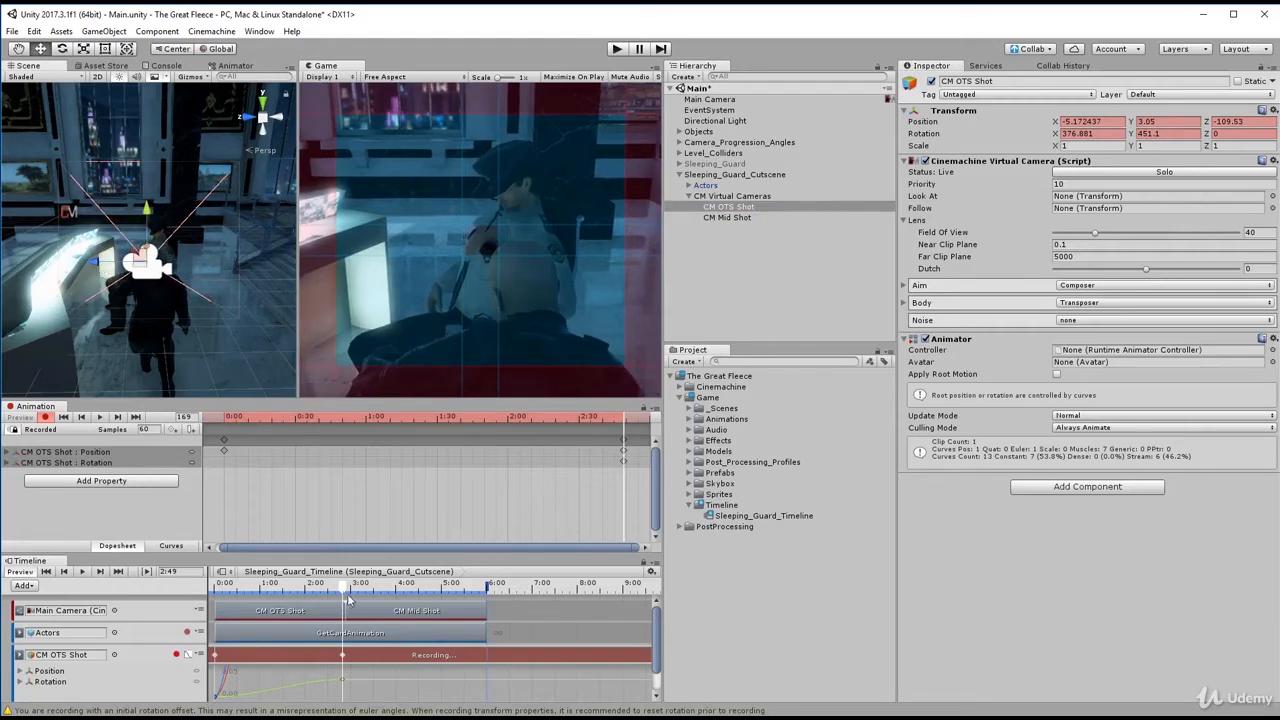
Return the playhead to 0:00 and delete the starting position keyframe from the CM OTS Shot recorded clip.
{"action": "left_click_drag", "start_coordinate": [348, 598], "coordinate": [216, 594]}
{"action": "key", "text": "space"}
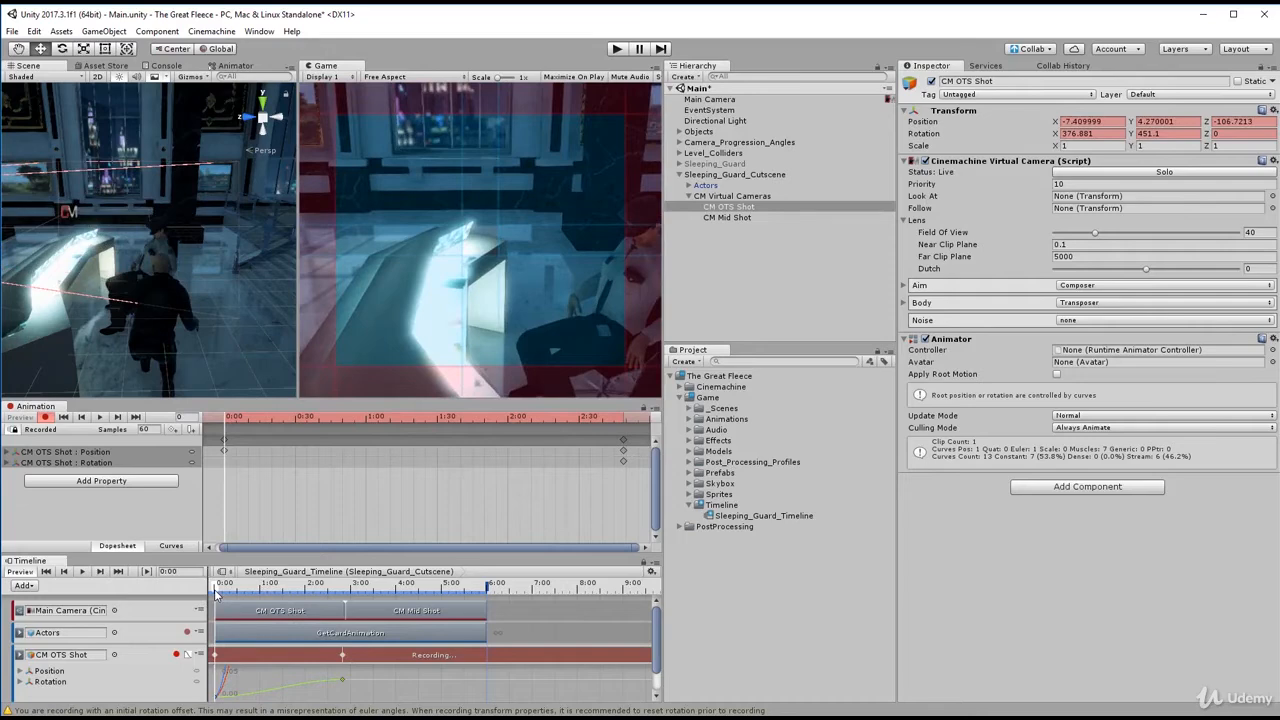
{"action": "left_click", "coordinate": [225, 450]}
{"action": "left_click", "coordinate": [225, 451]}
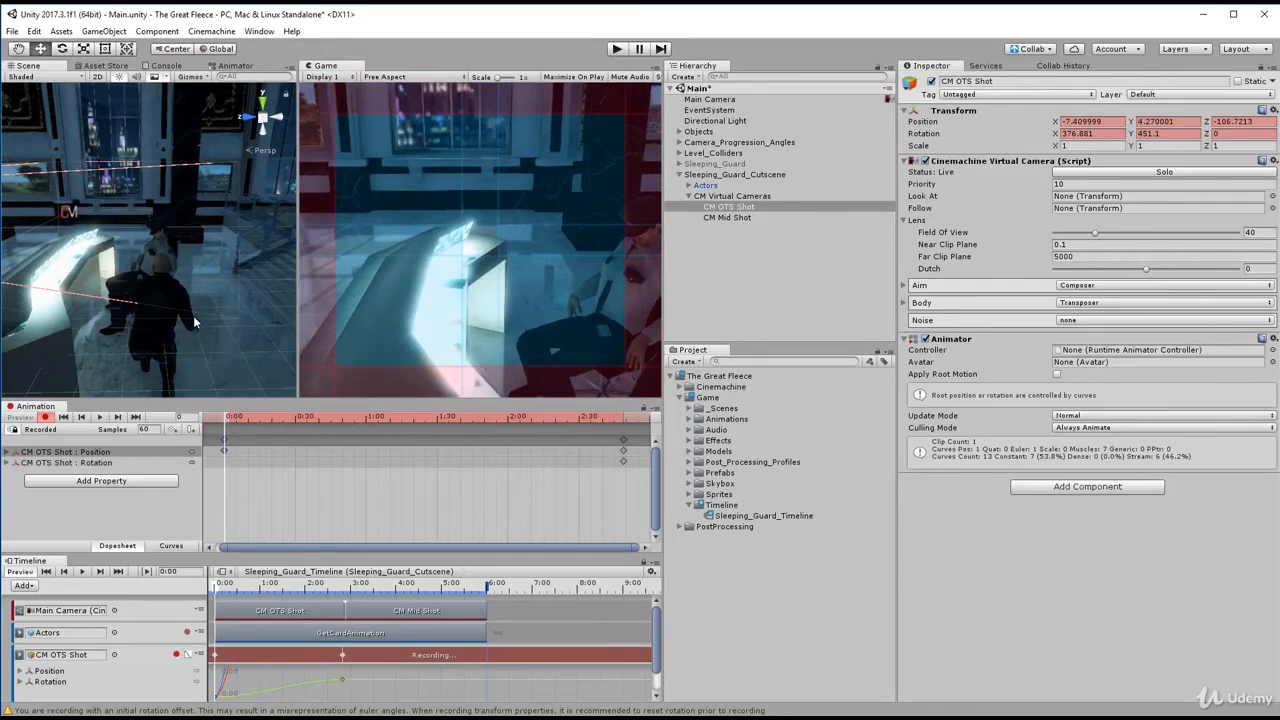
{"action": "key", "text": "Delete"}
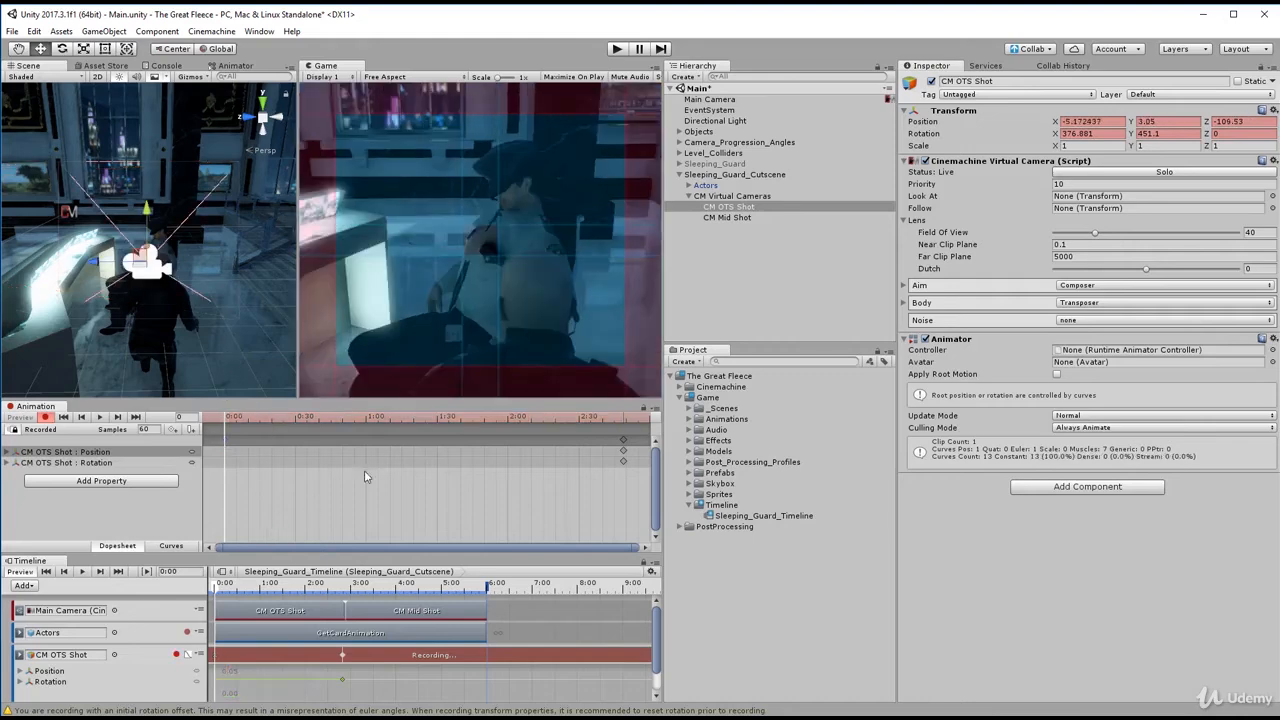
Record a new CM OTS Shot start keyframe at 0:00, position about X -7.34, Y 3.7, Z -107.36, rotation X 383.41, Y 467.9.
{"action": "left_click", "coordinate": [740, 207]}
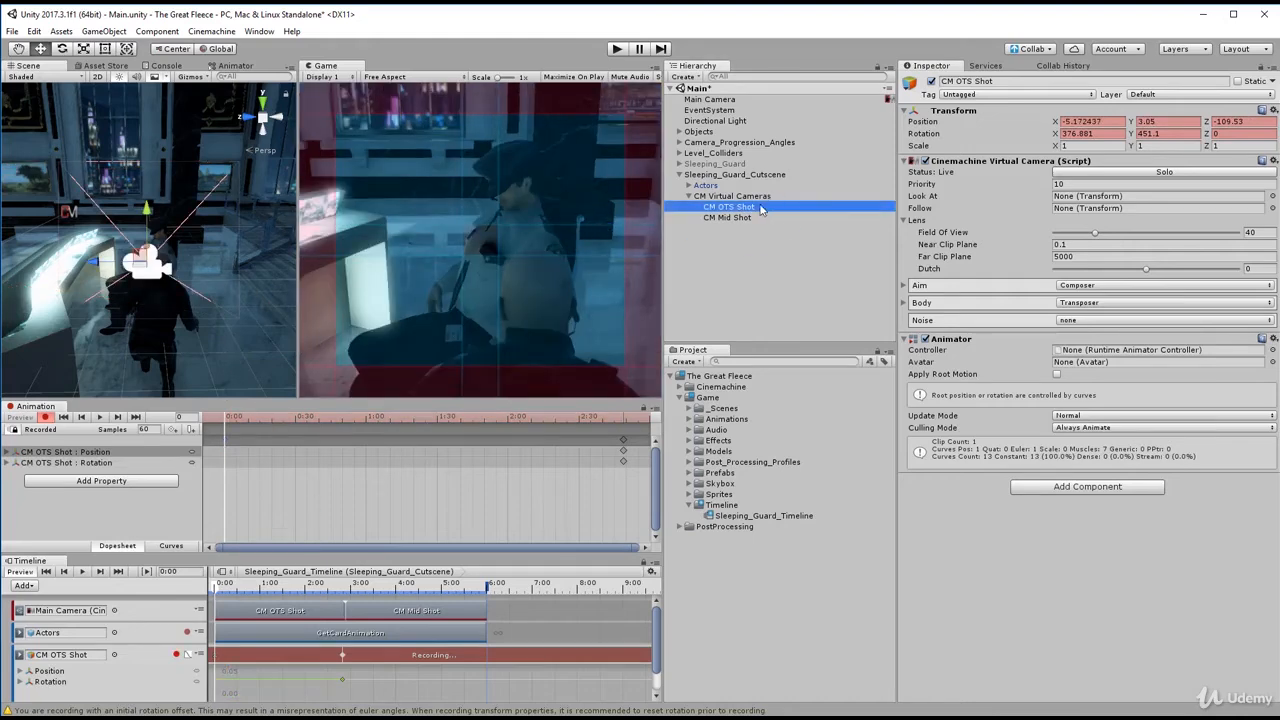
{"action": "right_click_drag", "start_coordinate": [118, 272], "coordinate": [225, 306]}
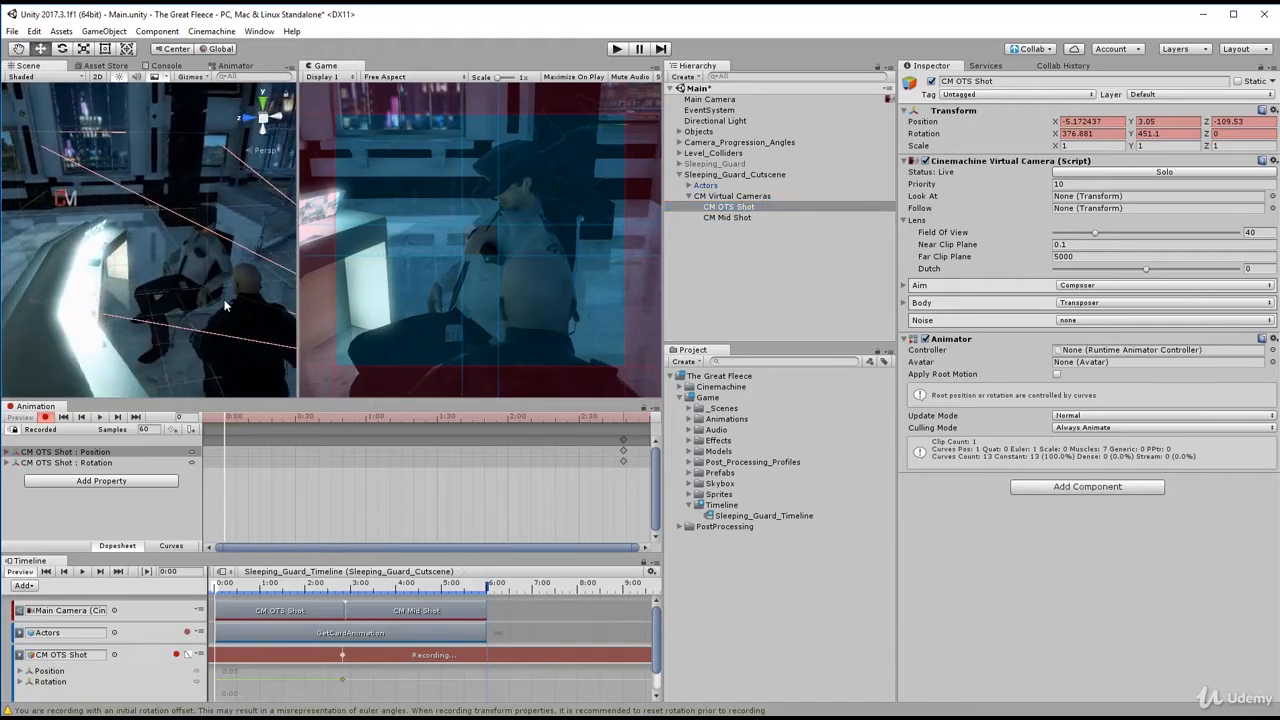
{"action": "key", "text": "ctrl+shift+f"}
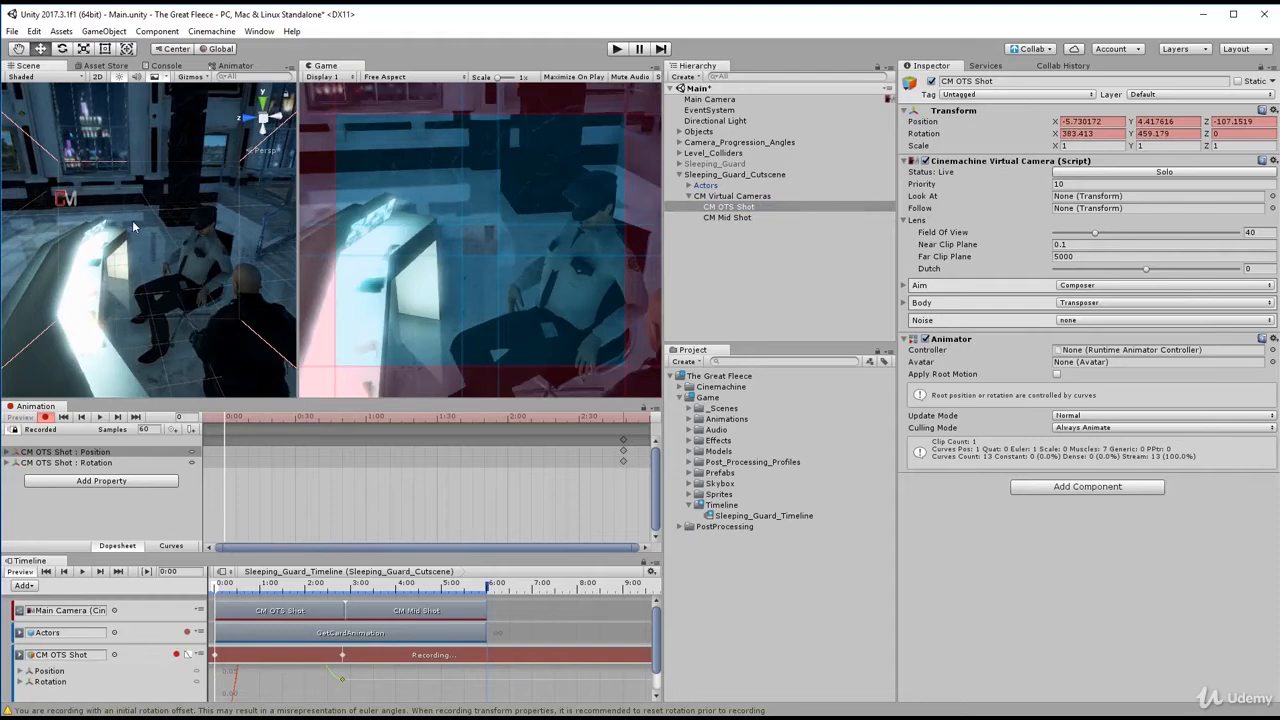
{"action": "scroll", "coordinate": [139, 238], "scroll_direction": "down", "scroll_amount": 3}
{"action": "left_click_drag", "start_coordinate": [108, 245], "coordinate": [123, 255]}
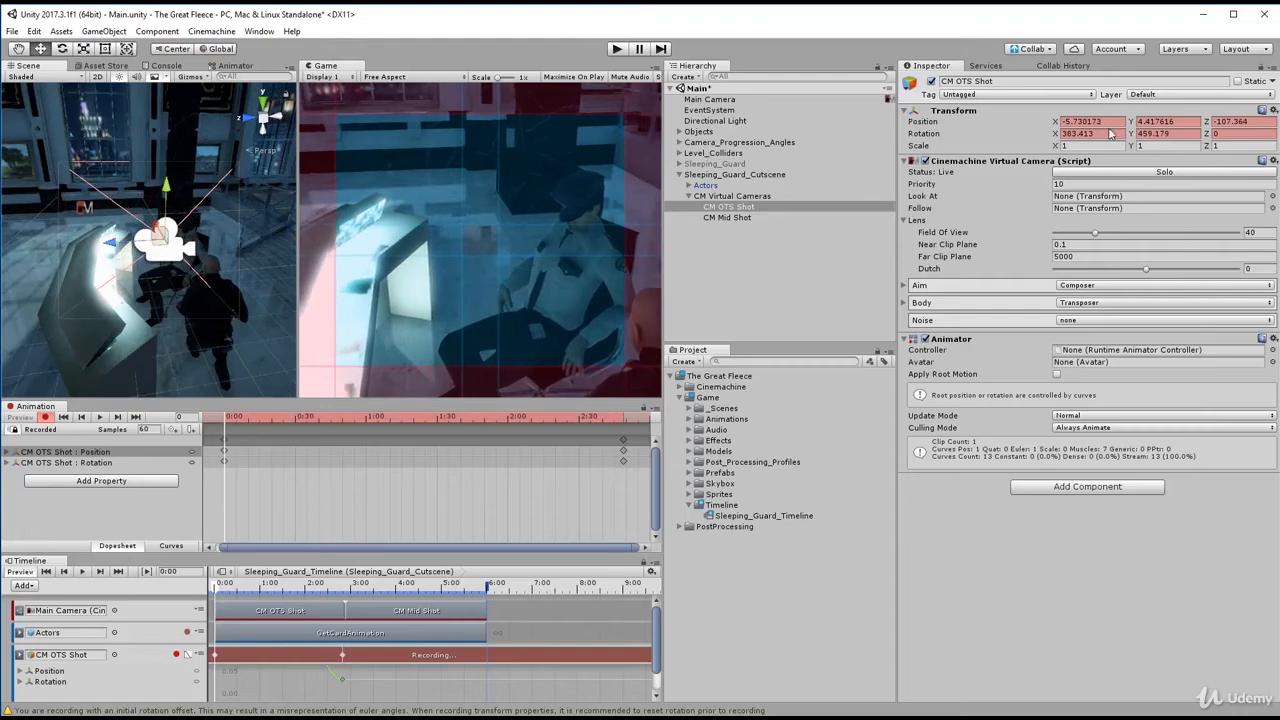
{"action": "left_click_drag", "start_coordinate": [1133, 134], "coordinate": [1147, 140]}
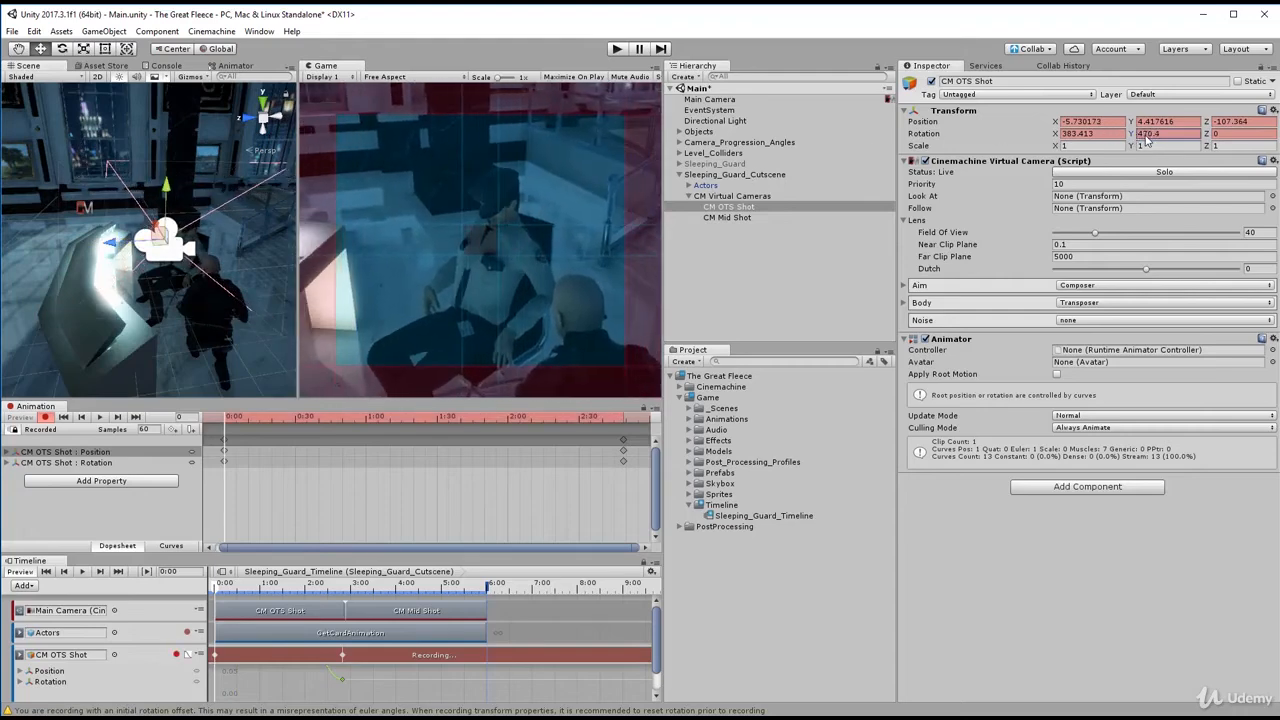
{"action": "scroll", "coordinate": [168, 207], "scroll_direction": "down", "scroll_amount": 1}
{"action": "left_click_drag", "start_coordinate": [154, 227], "coordinate": [181, 280]}
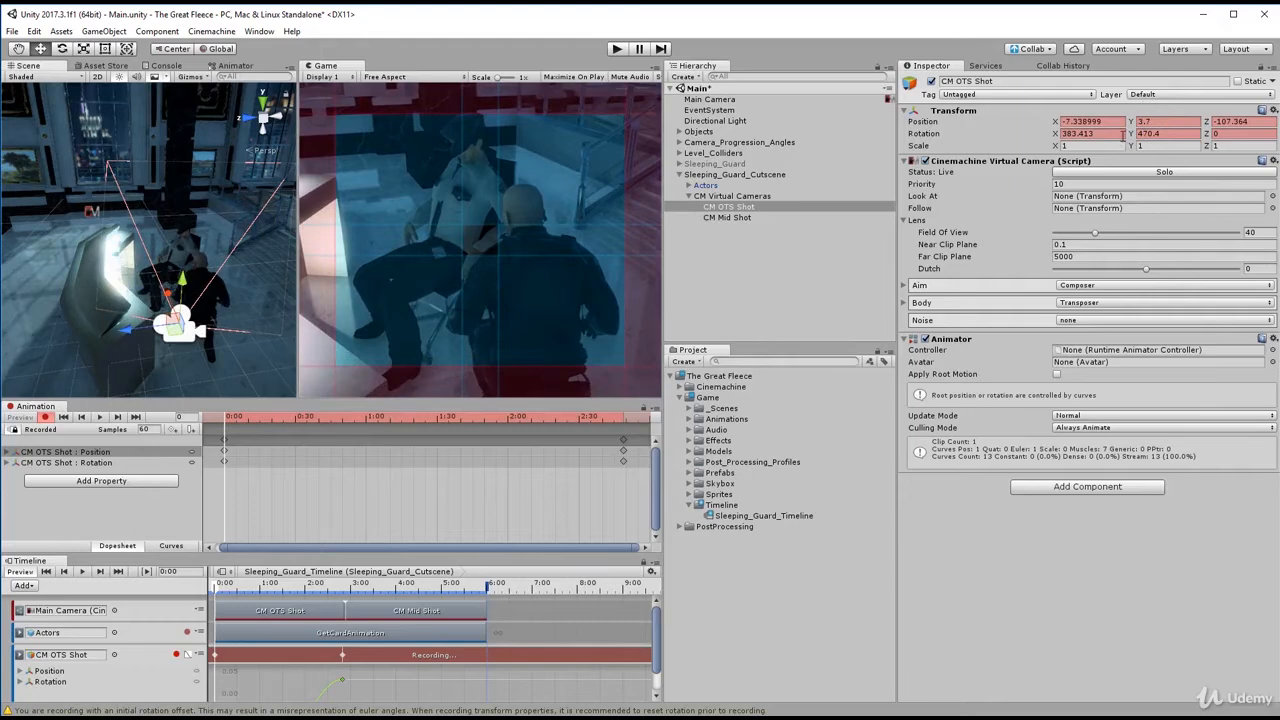
{"action": "left_click_drag", "start_coordinate": [1130, 139], "coordinate": [1125, 140]}
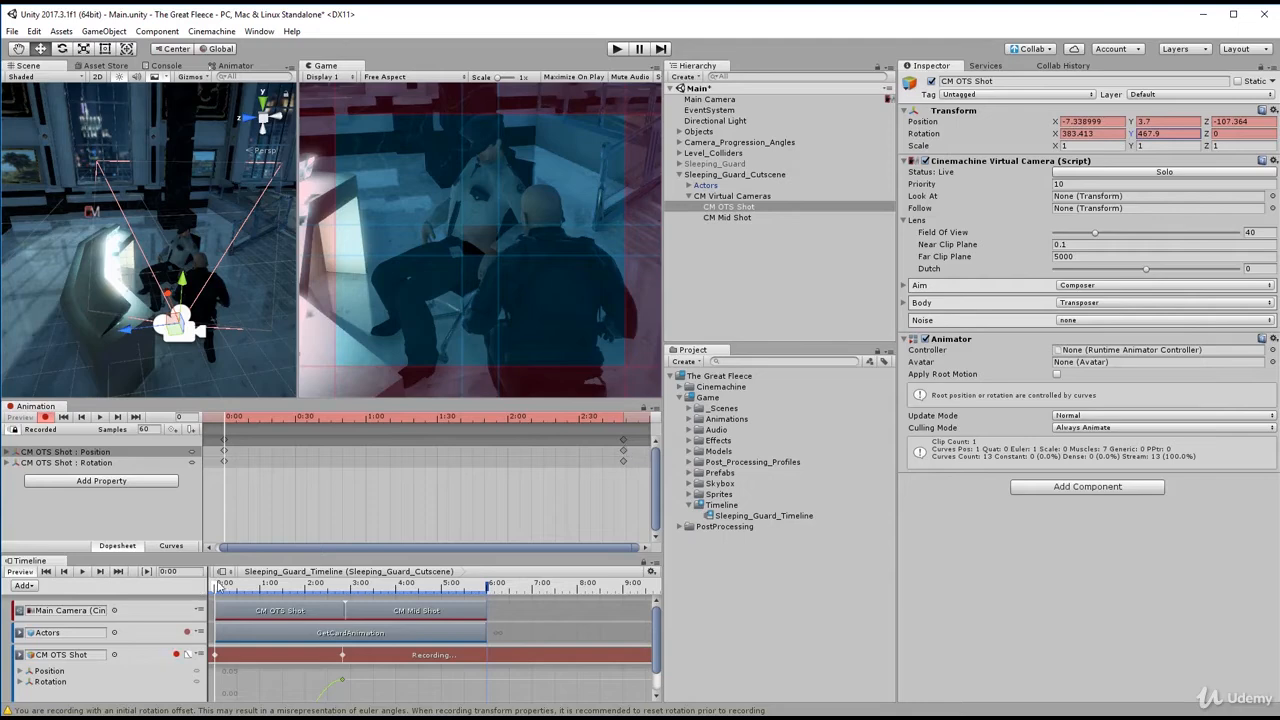
Stop recording on the CM OTS Shot track, hide its curves and play back the camera move from the start.
{"action": "mouse_move", "coordinate": [218, 586]}
{"action": "left_mouse_down"}
{"action": "mouse_move", "coordinate": [366, 594]}
{"action": "mouse_move", "coordinate": [214, 590]}
{"action": "left_mouse_up"}
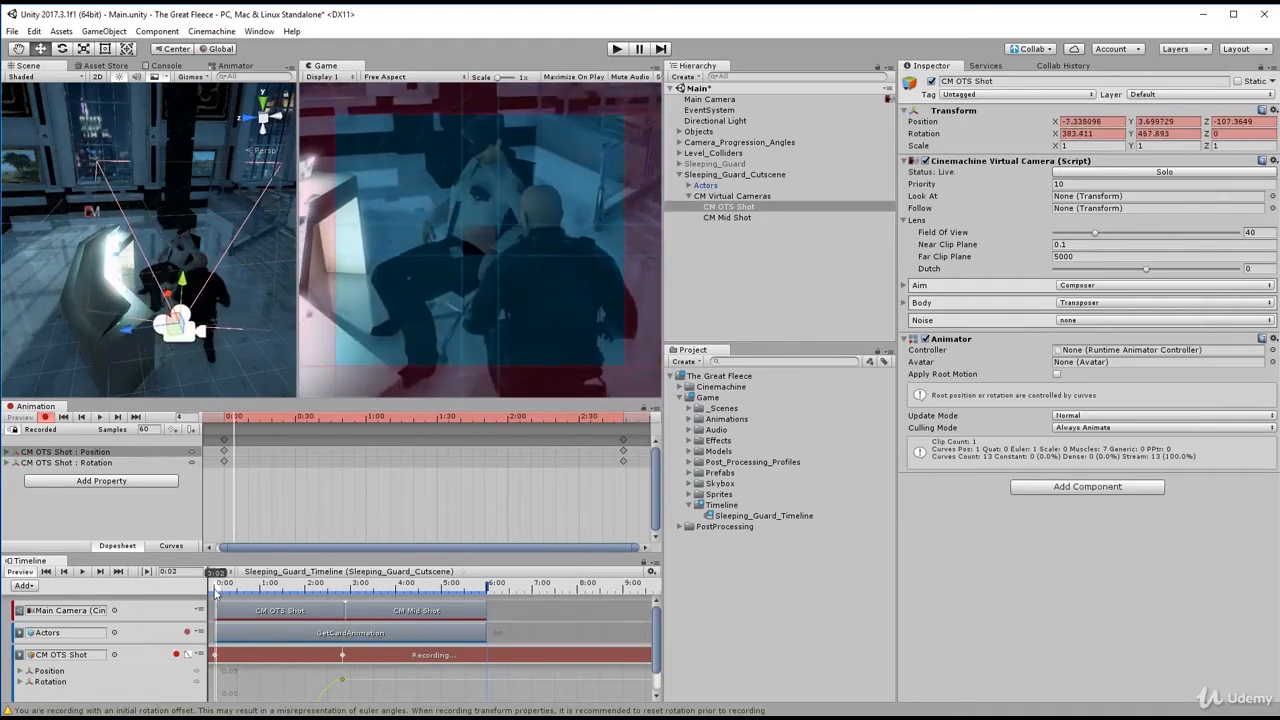
{"action": "left_click", "coordinate": [176, 654]}
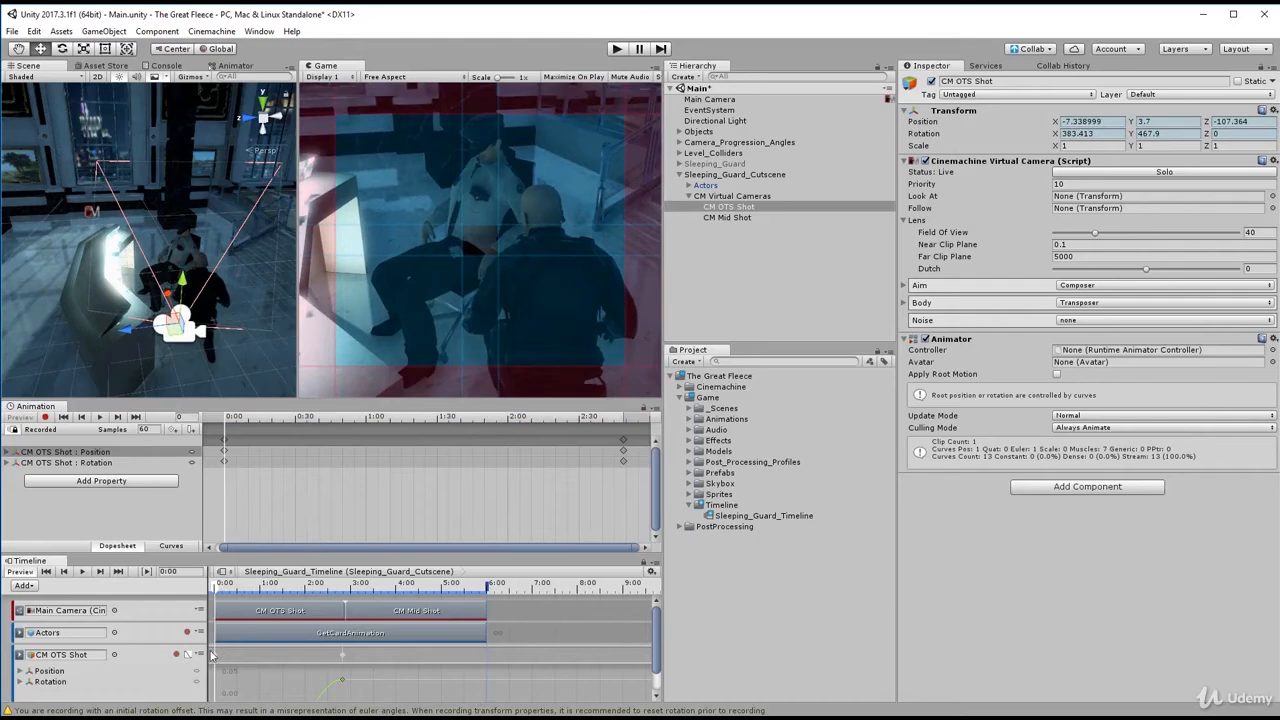
{"action": "left_click", "coordinate": [187, 655]}
{"action": "left_click", "coordinate": [349, 679]}
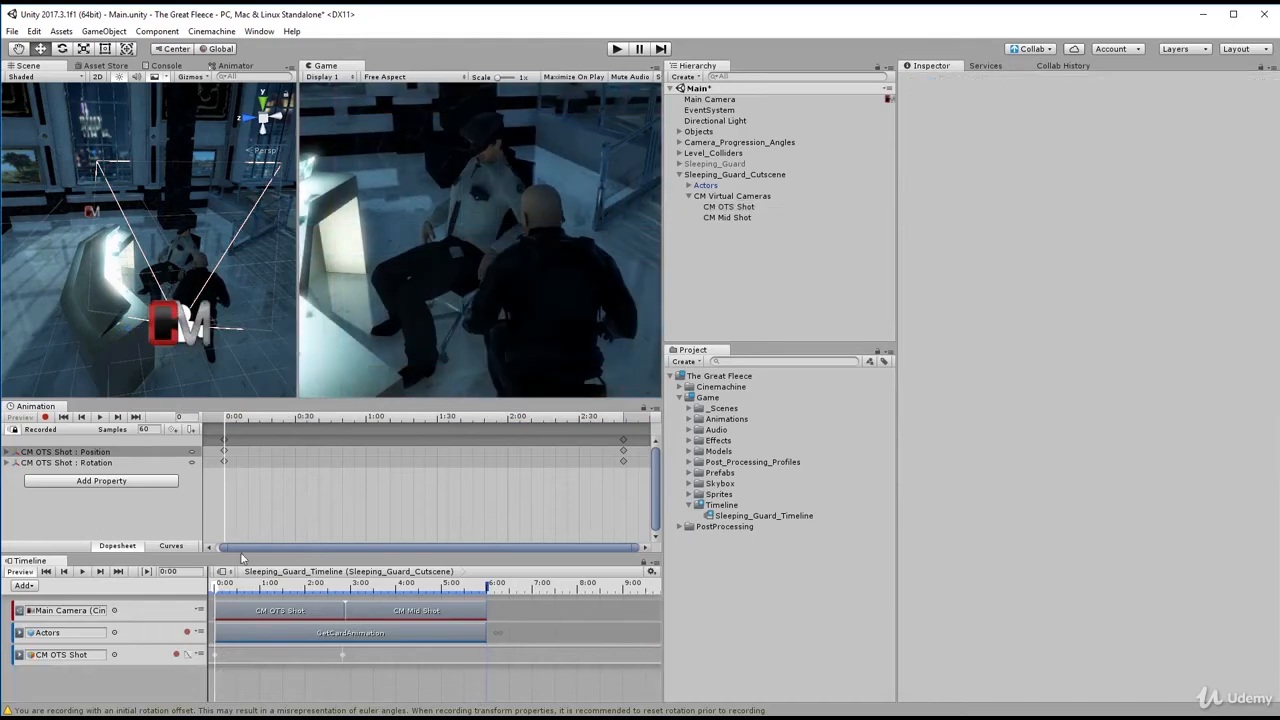
{"action": "left_click", "coordinate": [99, 417]}
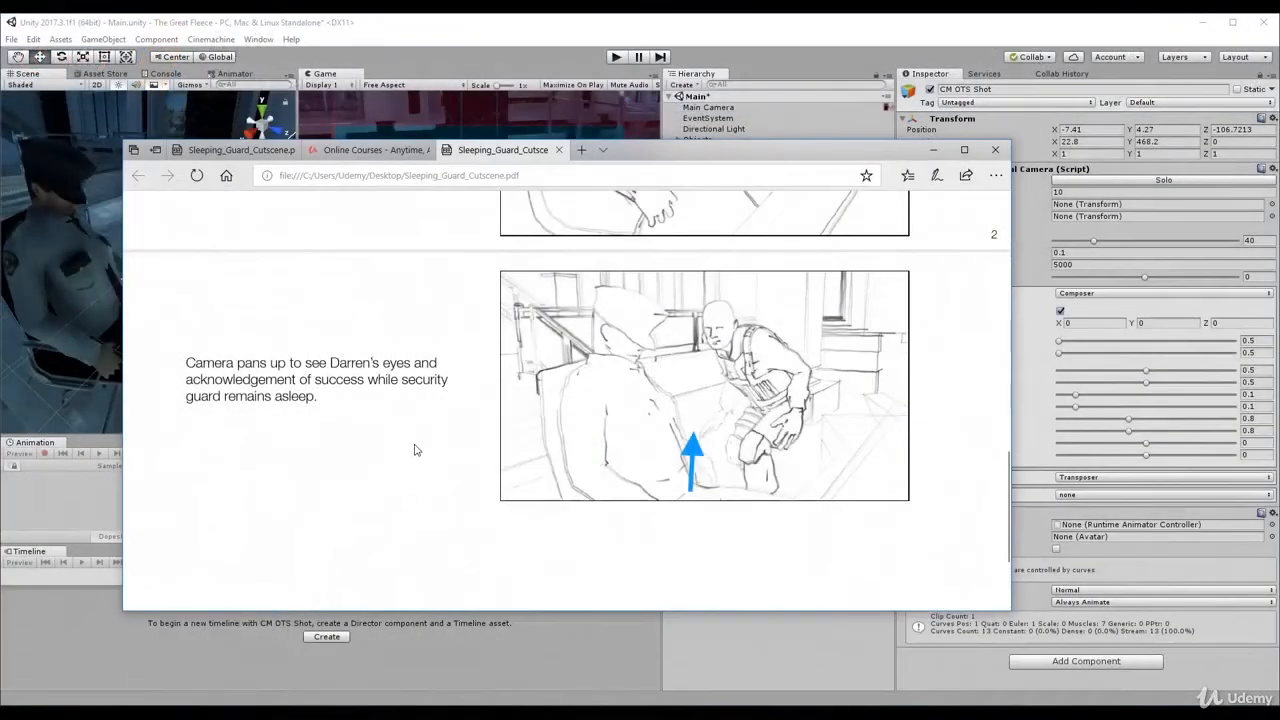
Review the storyboard panels and camera directions in the Sleeping_Guard_Cutscene PDF, and return to Unity.
{"action": "scroll", "coordinate": [416, 450], "scroll_direction": "up", "scroll_amount": 10}
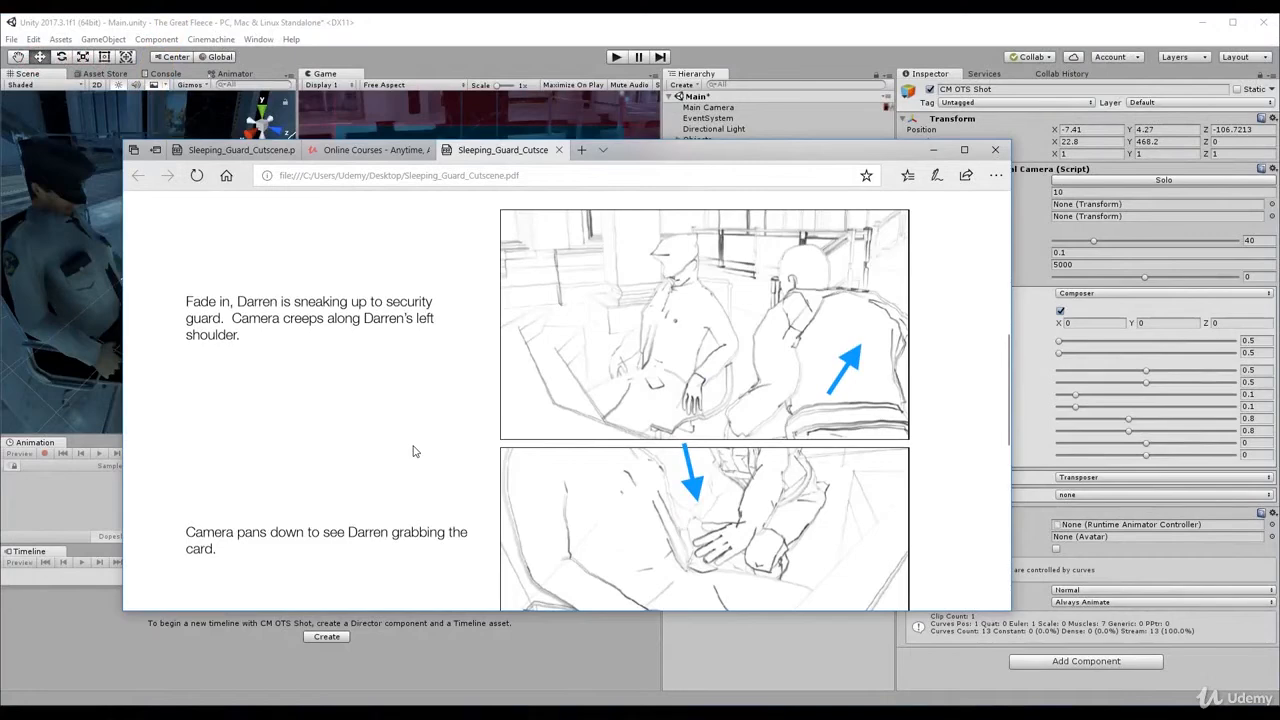
{"action": "scroll", "coordinate": [420, 450], "scroll_direction": "down", "scroll_amount": 3}
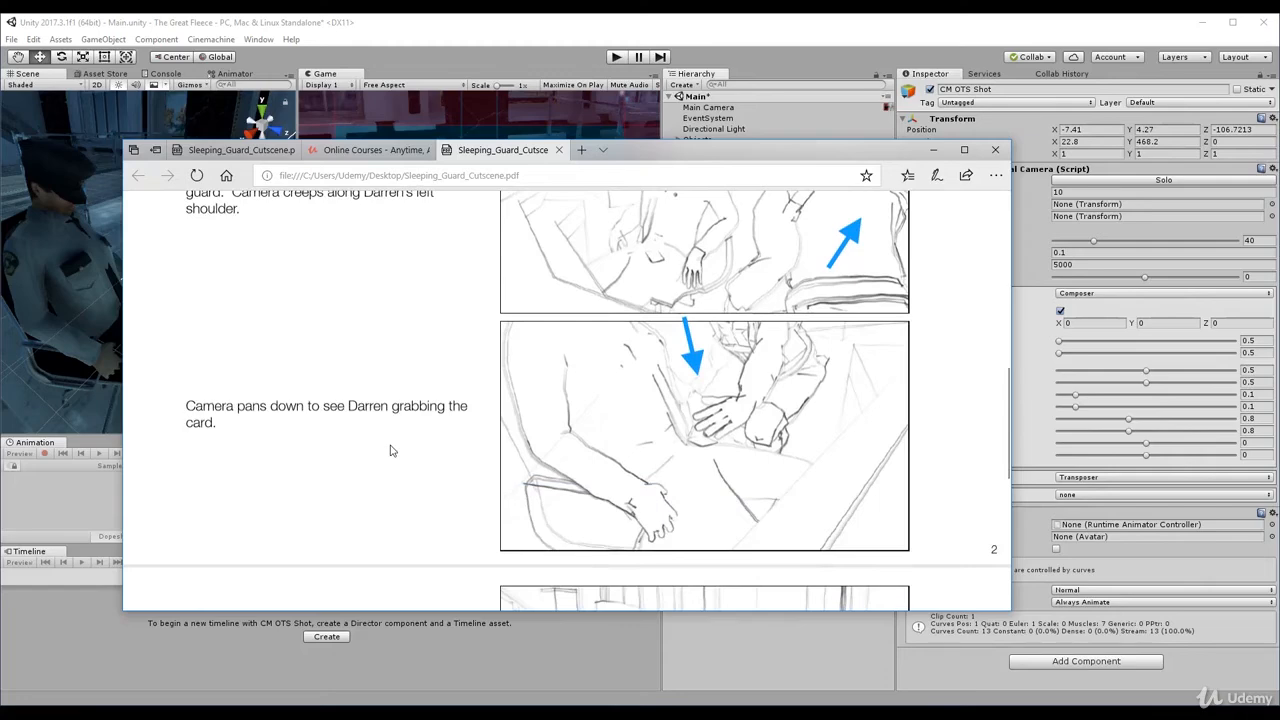
{"action": "scroll", "coordinate": [362, 428], "scroll_direction": "down", "scroll_amount": 6}
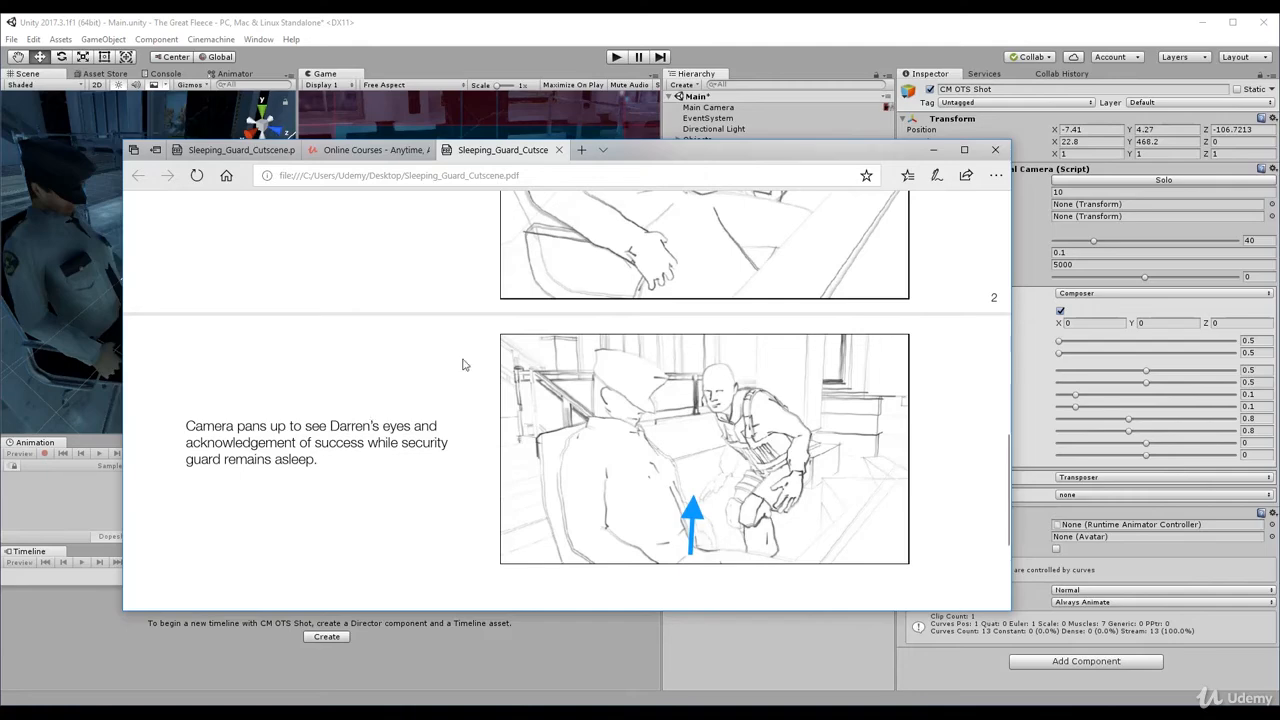
{"action": "scroll", "coordinate": [594, 511], "scroll_direction": "up", "scroll_amount": 10}
{"action": "scroll", "coordinate": [637, 406], "scroll_direction": "up", "scroll_amount": 4}
{"action": "scroll", "coordinate": [637, 406], "scroll_direction": "down", "scroll_amount": 6}
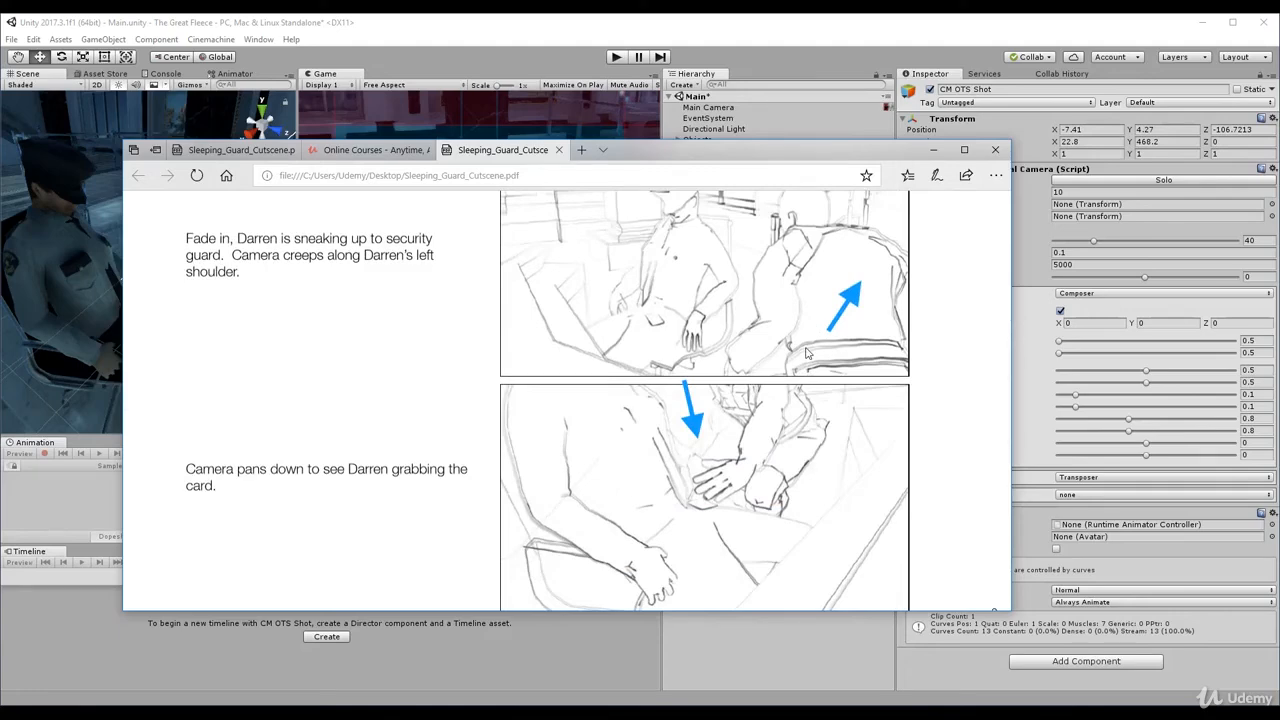
{"action": "scroll", "coordinate": [551, 437], "scroll_direction": "down", "scroll_amount": 4}
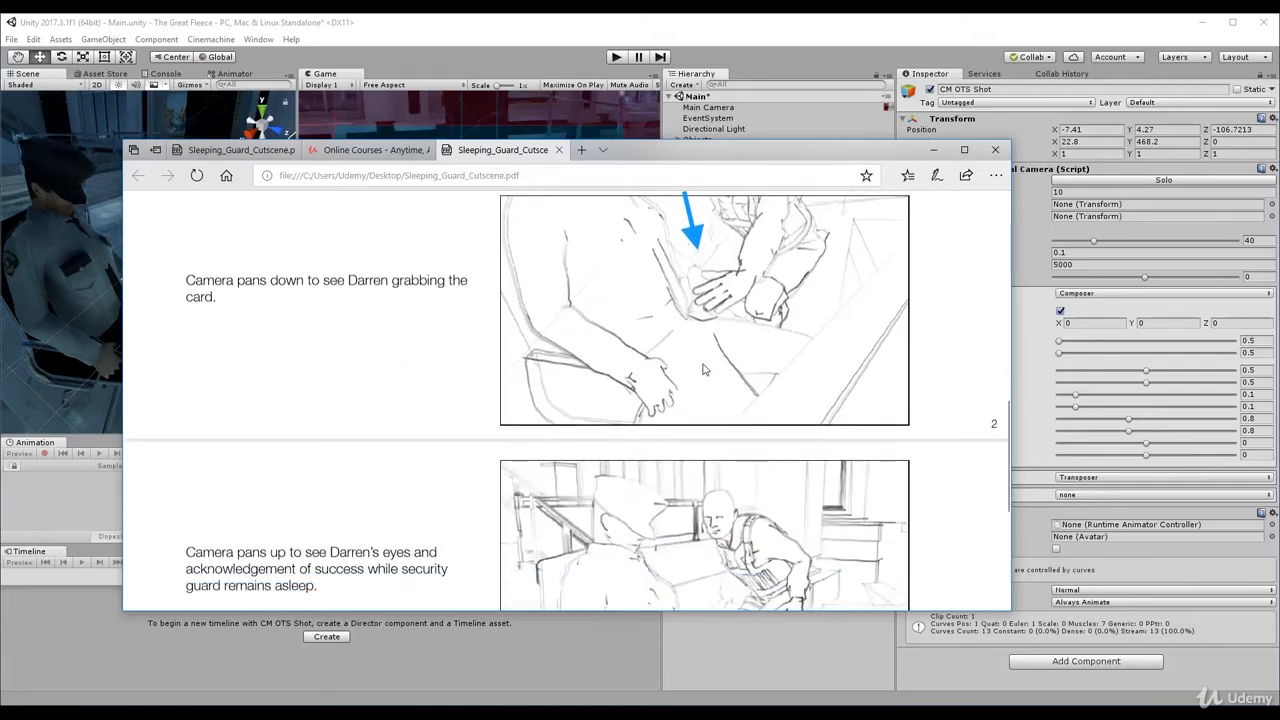
{"action": "scroll", "coordinate": [703, 370], "scroll_direction": "down", "scroll_amount": 3}
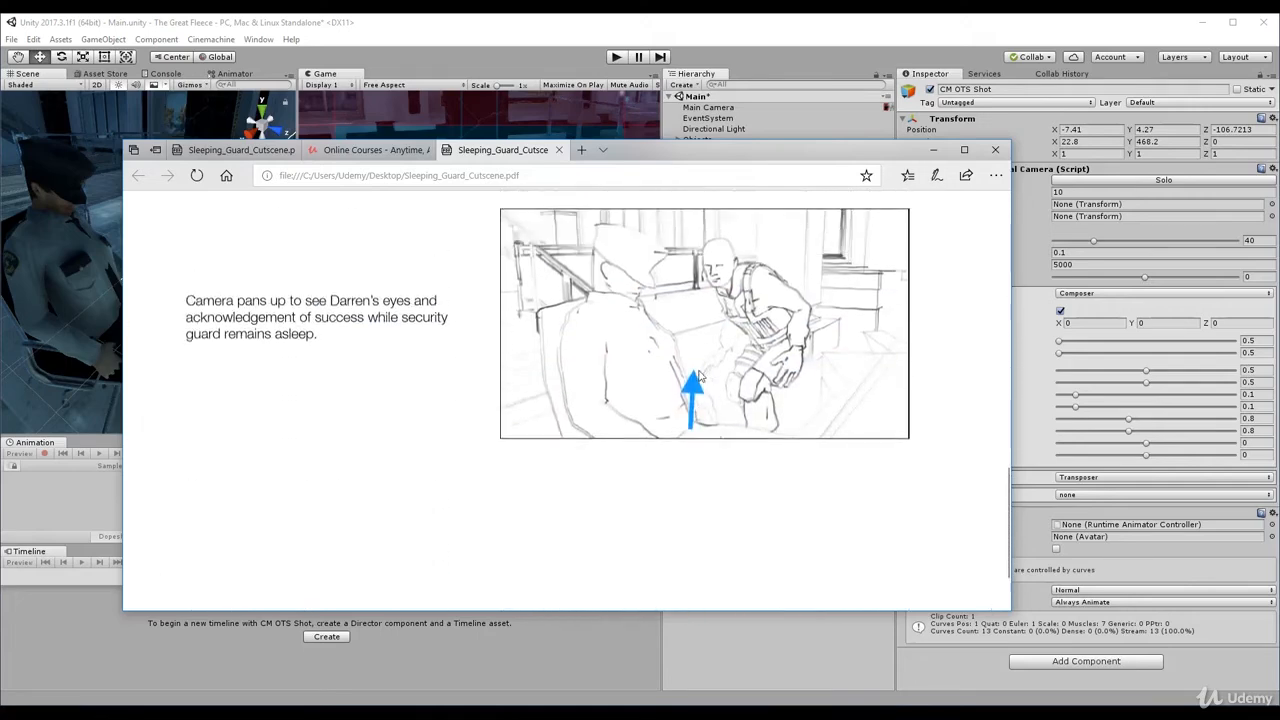
{"action": "scroll", "coordinate": [700, 374], "scroll_direction": "up", "scroll_amount": 2}
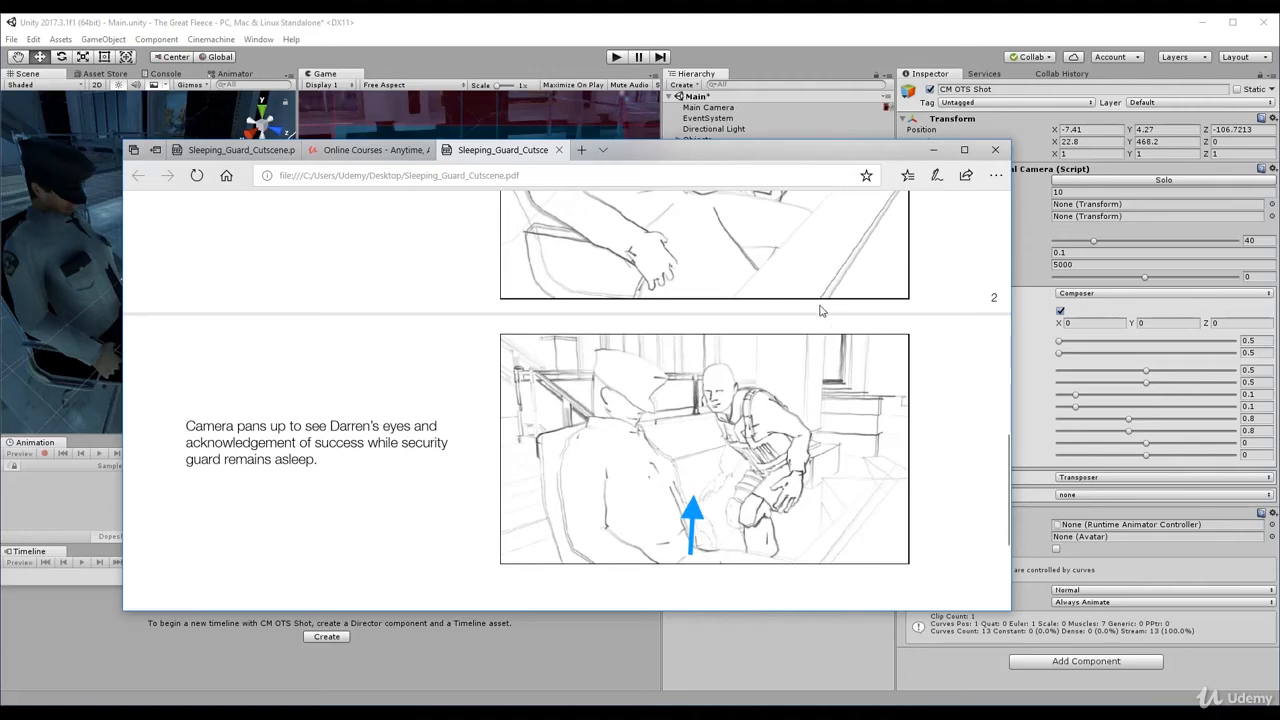
{"action": "left_click", "coordinate": [933, 149]}
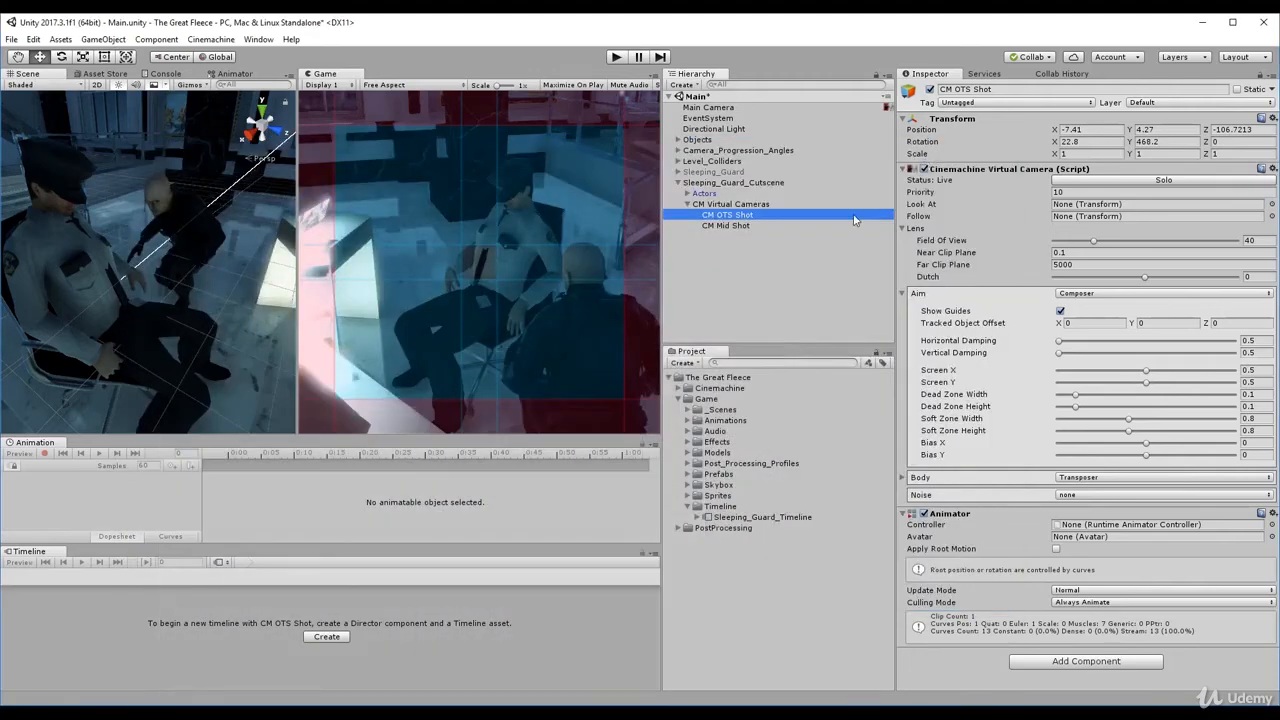
Collapse the CM Virtual Cameras group under Sleeping_Guard_Cutscene and clear the object selection.
{"action": "left_click", "coordinate": [738, 204]}
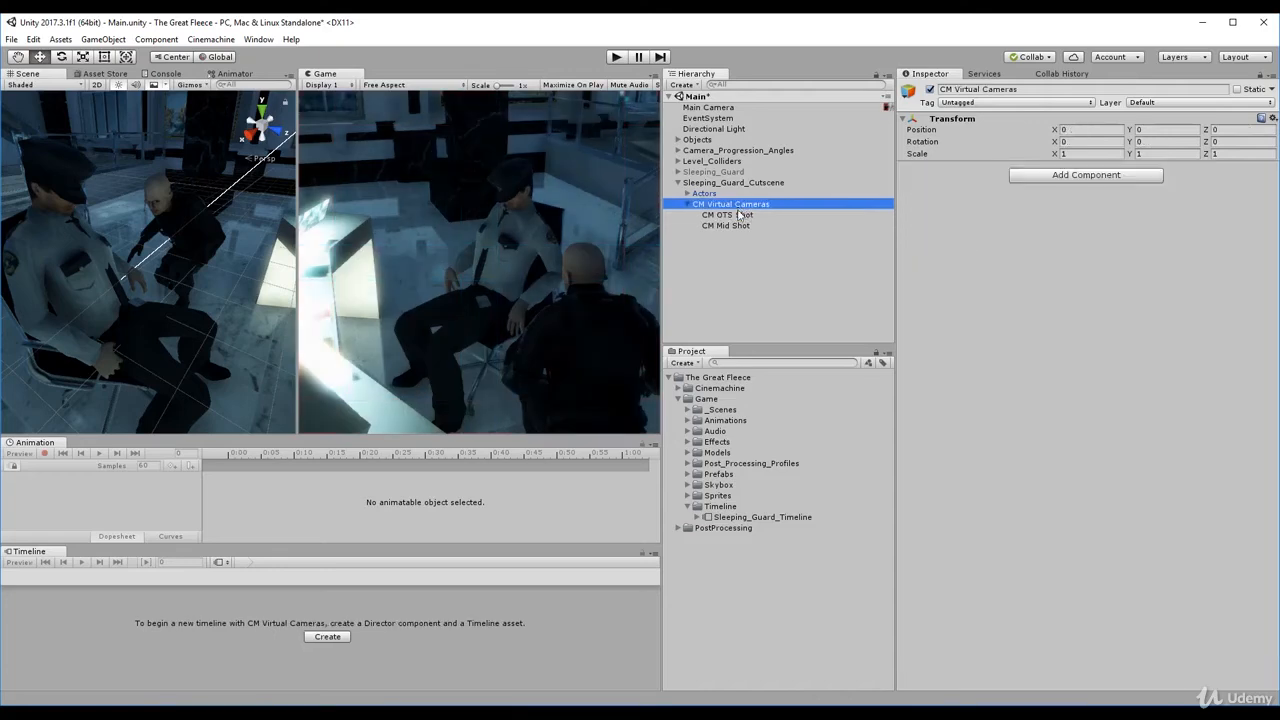
{"action": "key", "text": "Left"}
{"action": "key", "text": "Left"}
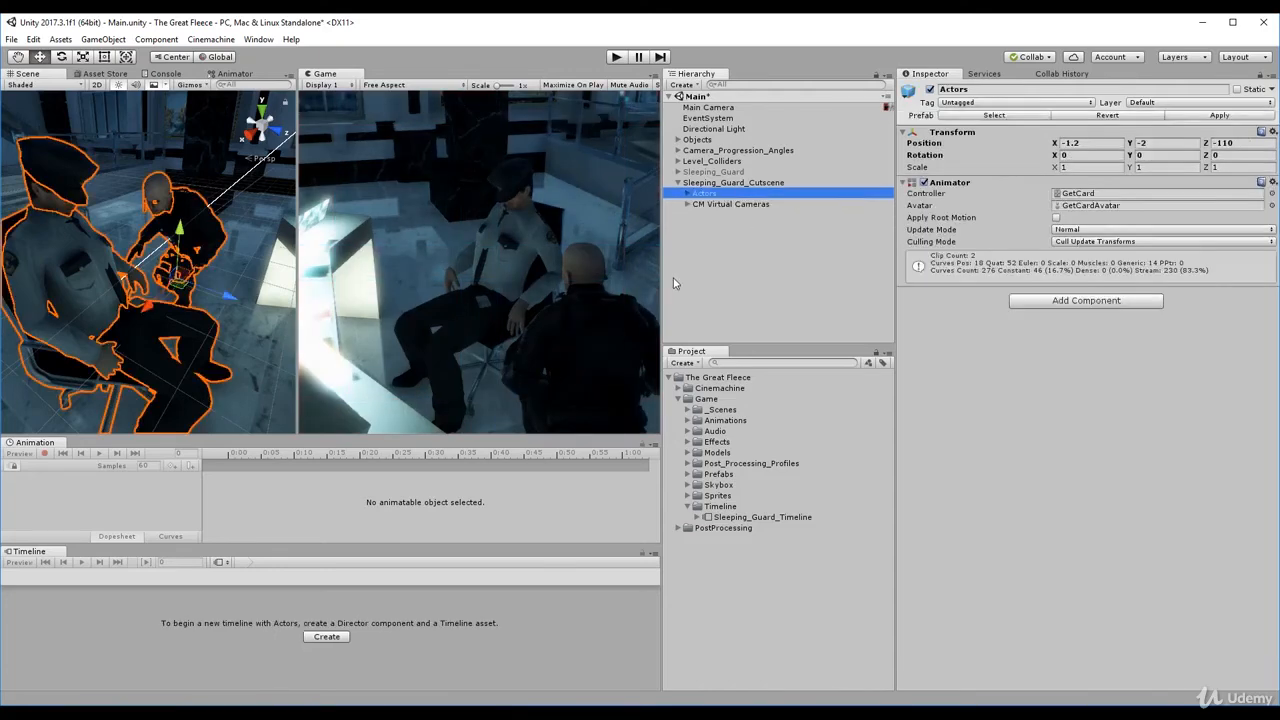
{"action": "left_click", "coordinate": [743, 278]}
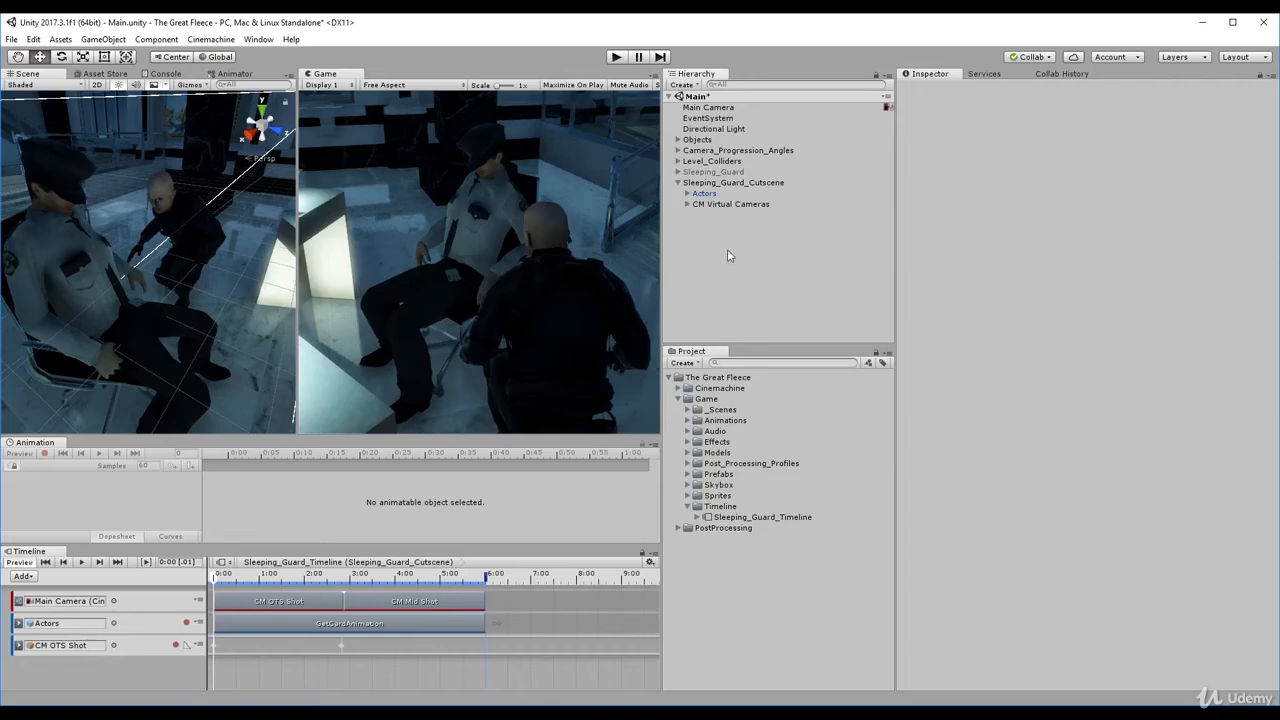
Create an empty game object in the scene and name it Mid_Shot_Look_At.
{"action": "key", "text": "ctrl+shift+n"}
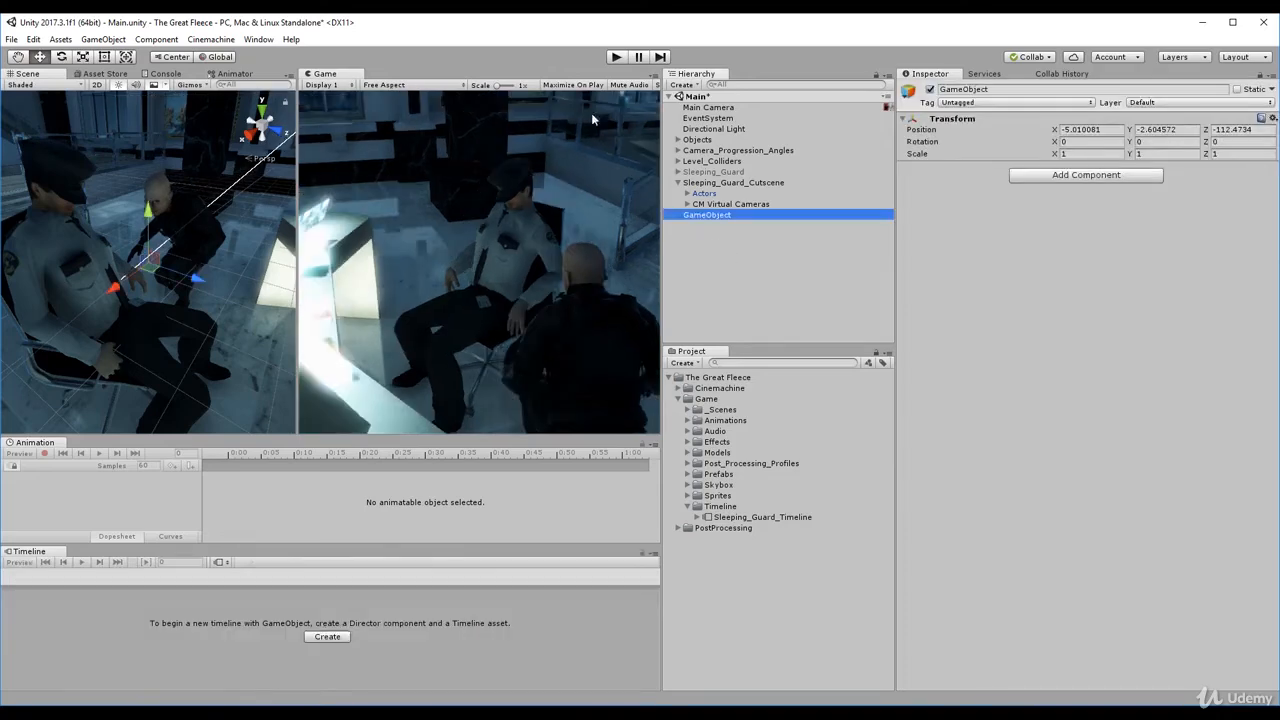
{"action": "left_click", "coordinate": [697, 84]}
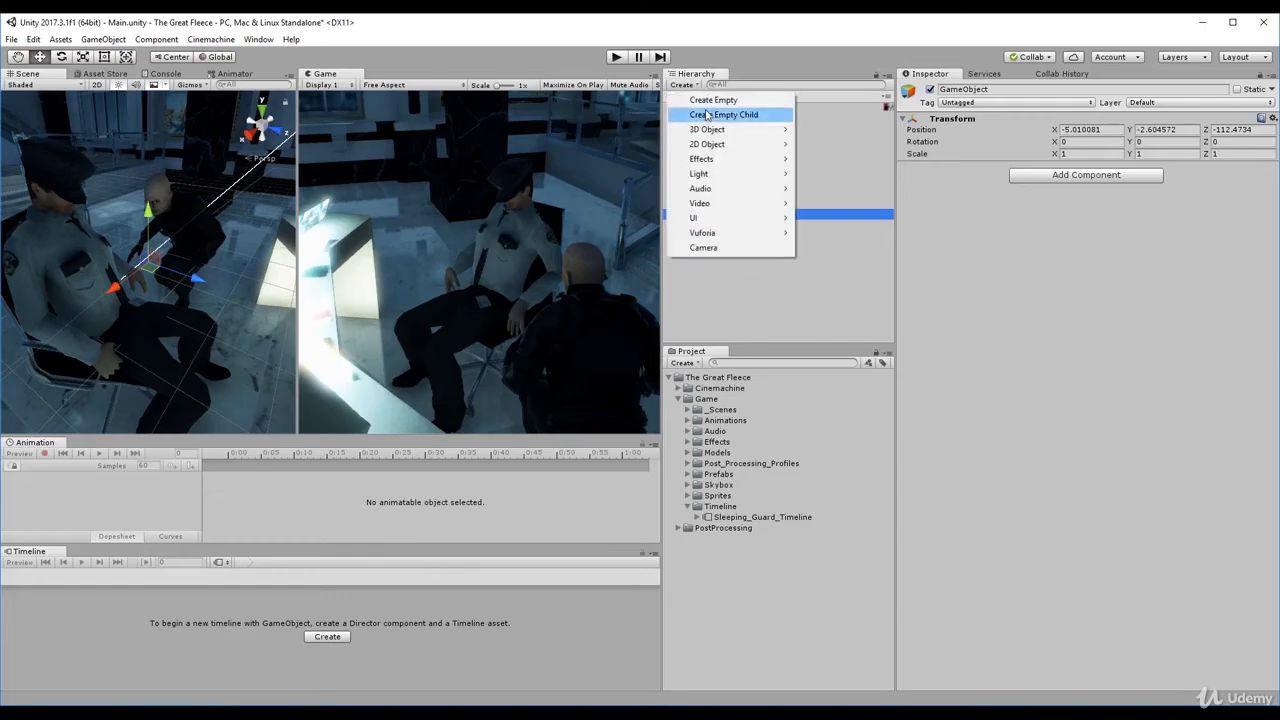
{"action": "left_click", "coordinate": [112, 40]}
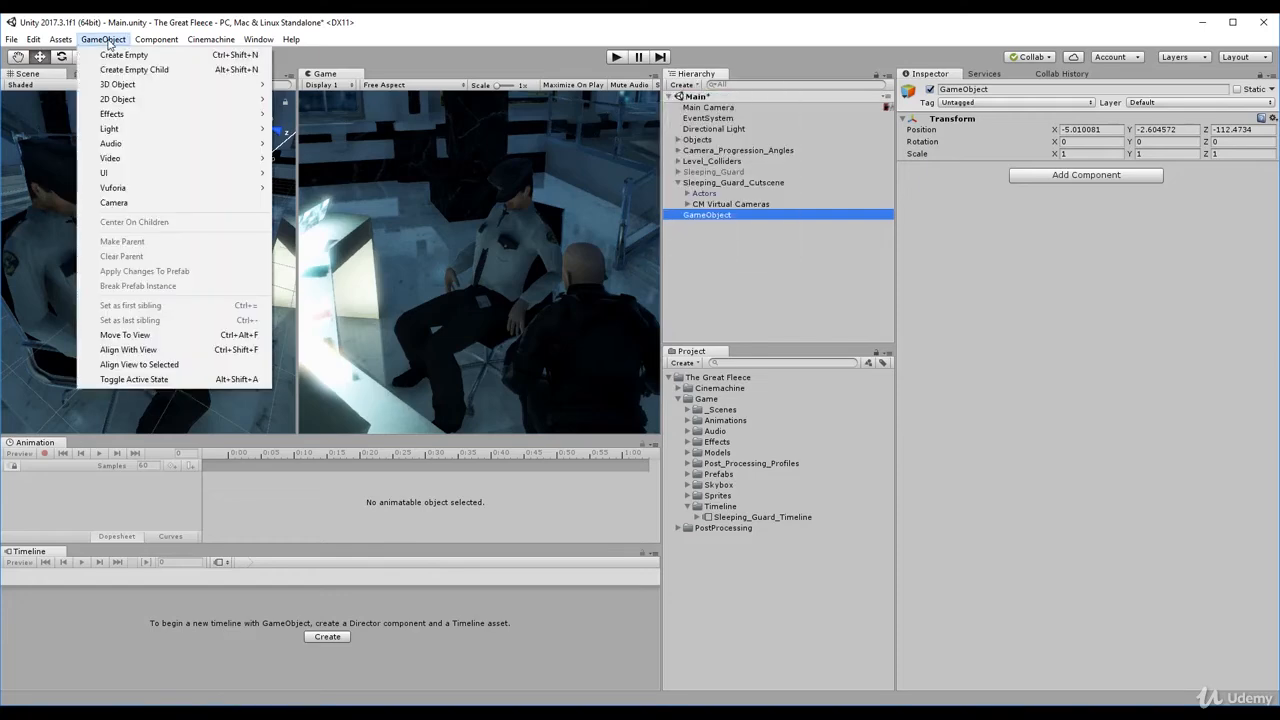
{"action": "left_click", "coordinate": [758, 273]}
{"action": "left_click", "coordinate": [740, 214]}
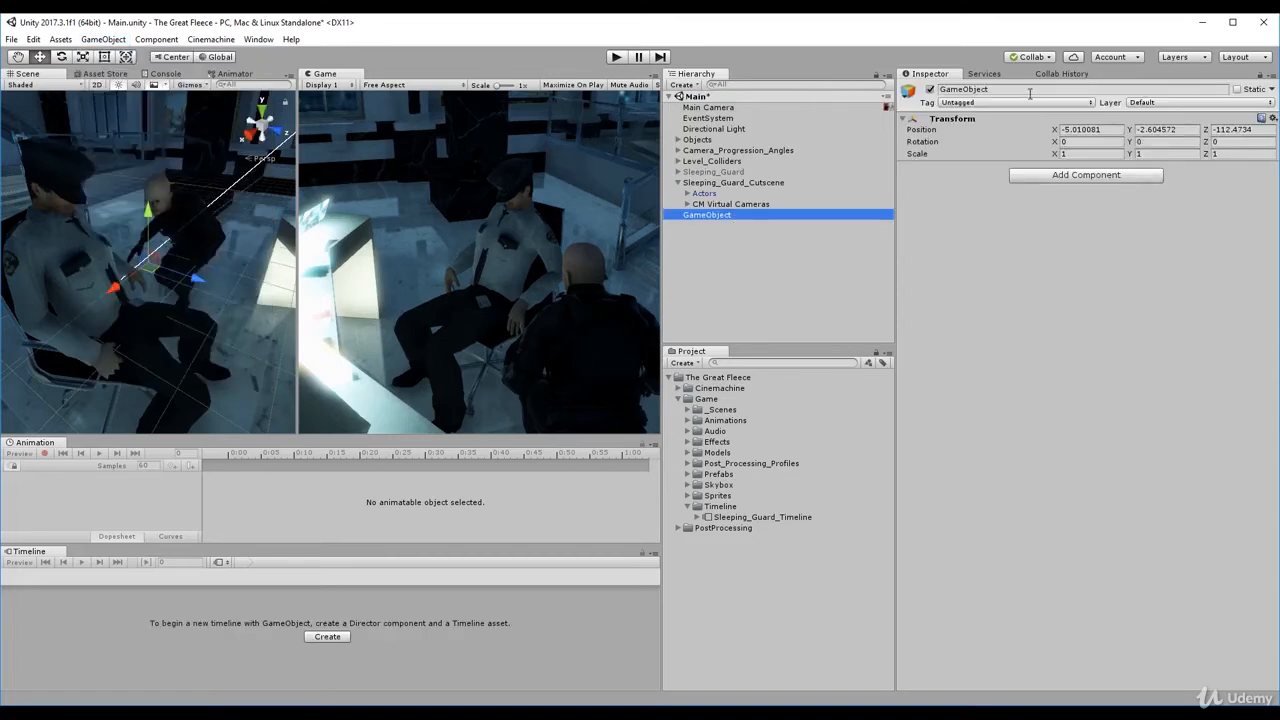
{"action": "left_click", "coordinate": [1030, 90]}
{"action": "type", "text": "M"}
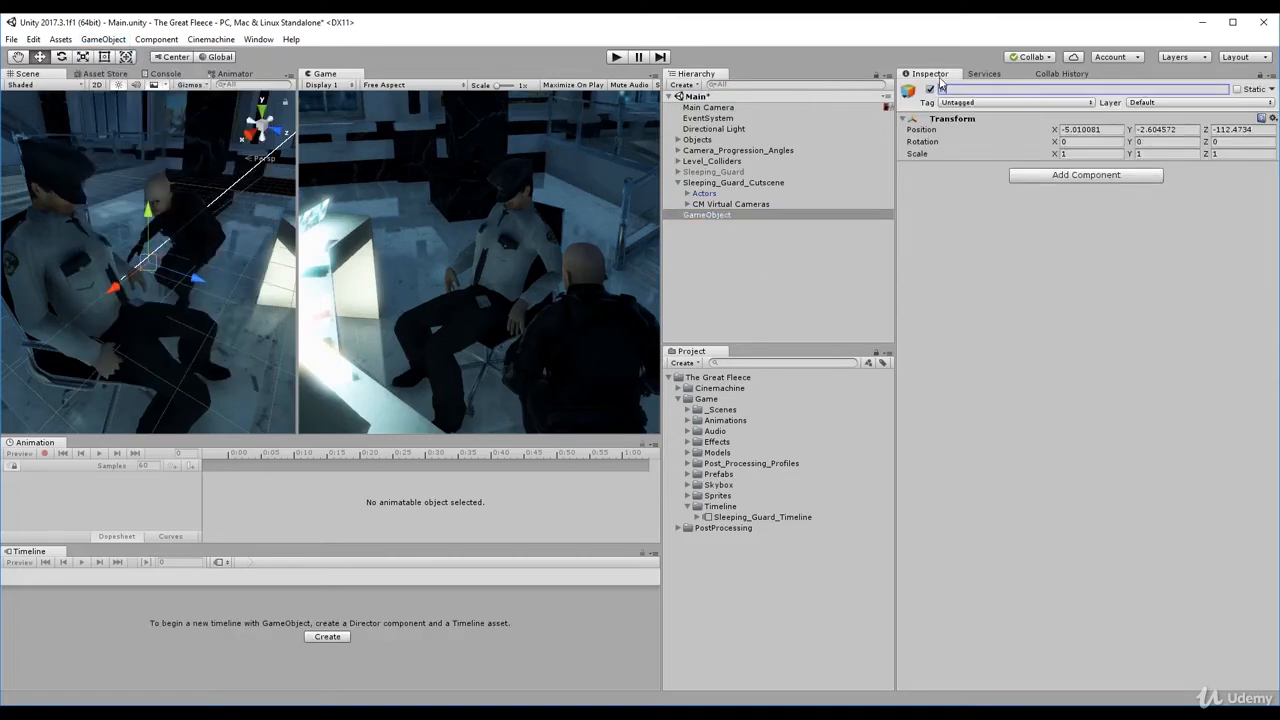
{"action": "type", "text": "id_Shot_Look_At"}
{"action": "key", "text": "Return"}
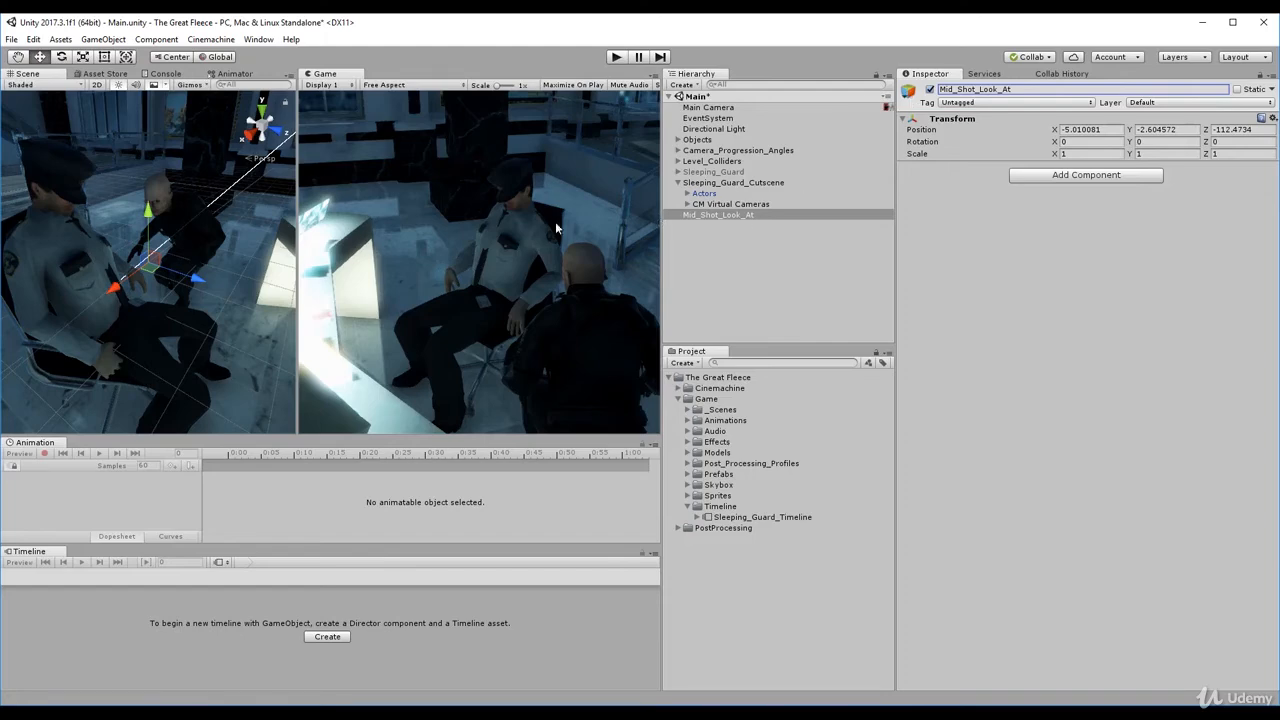
Set Mid_Shot_Look_At's position to X -5, Y -2, Z -113 and parent it to Actors.
{"action": "left_click", "coordinate": [399, 222]}
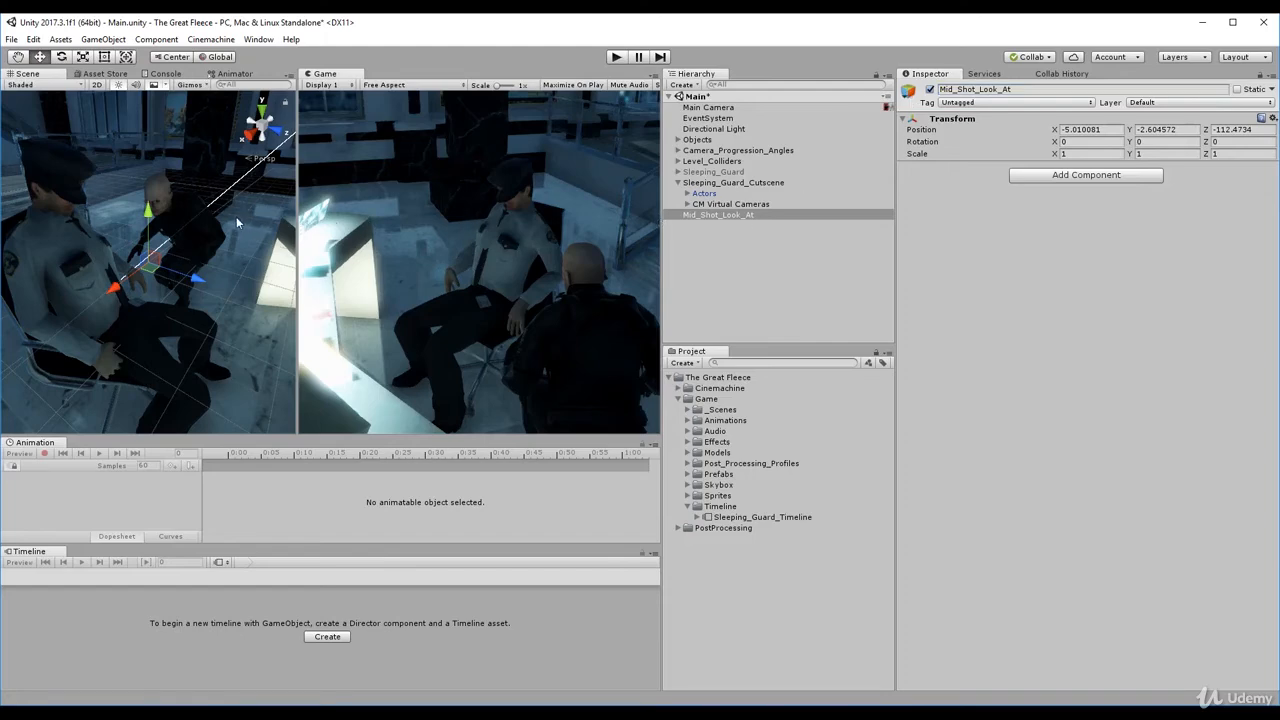
{"action": "left_click_drag", "start_coordinate": [236, 224], "coordinate": [222, 230], "text": "alt"}
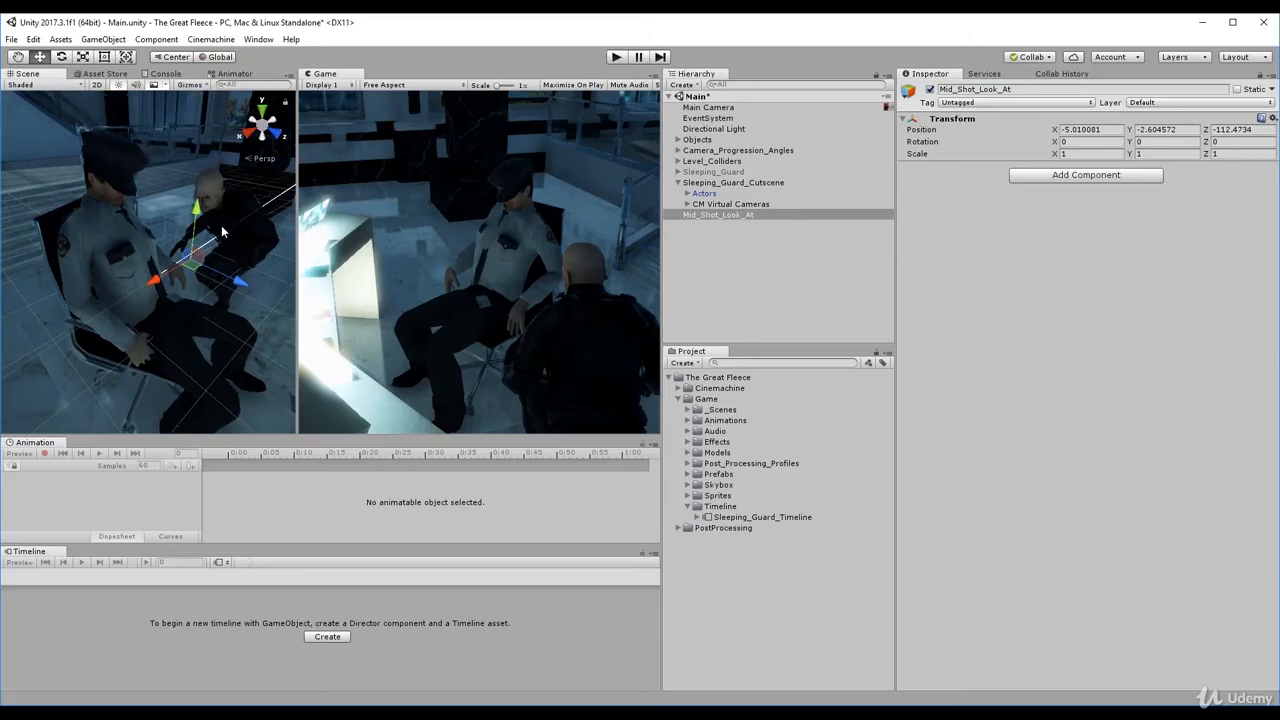
{"action": "left_click", "coordinate": [1098, 130]}
{"action": "type", "text": "-"}
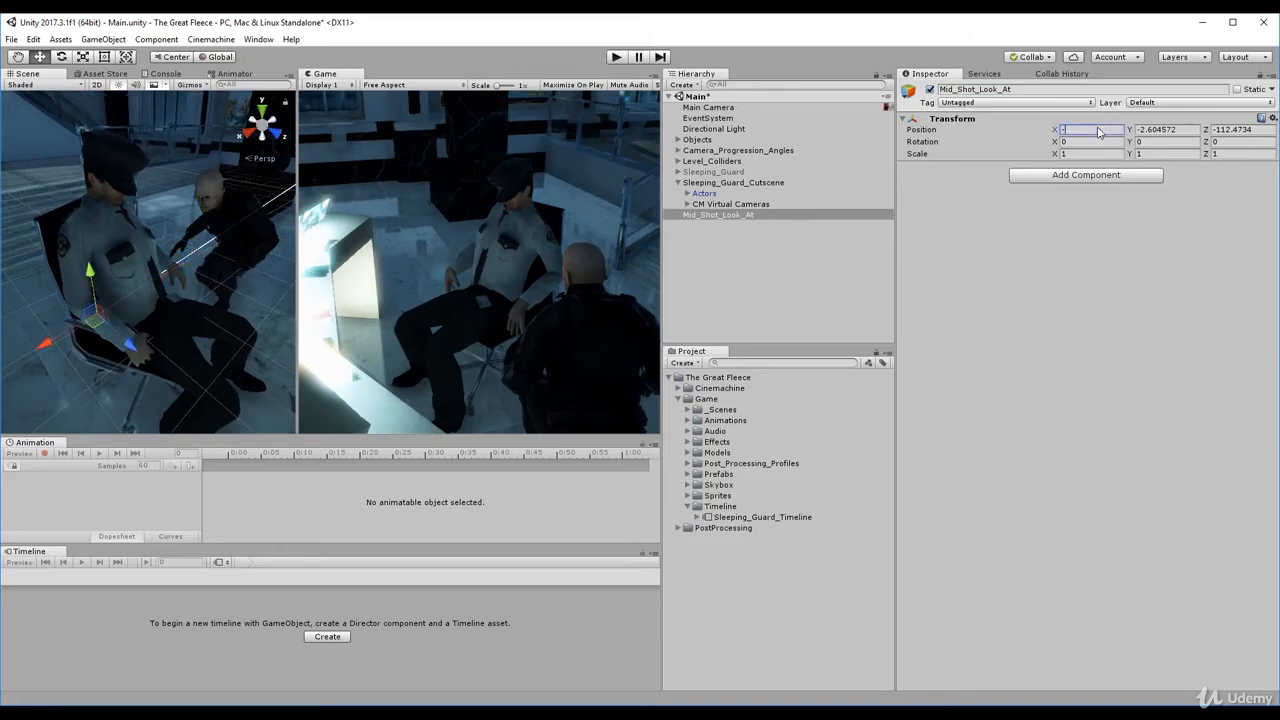
{"action": "type", "text": "5"}
{"action": "key", "text": "Tab"}
{"action": "type", "text": "-"}
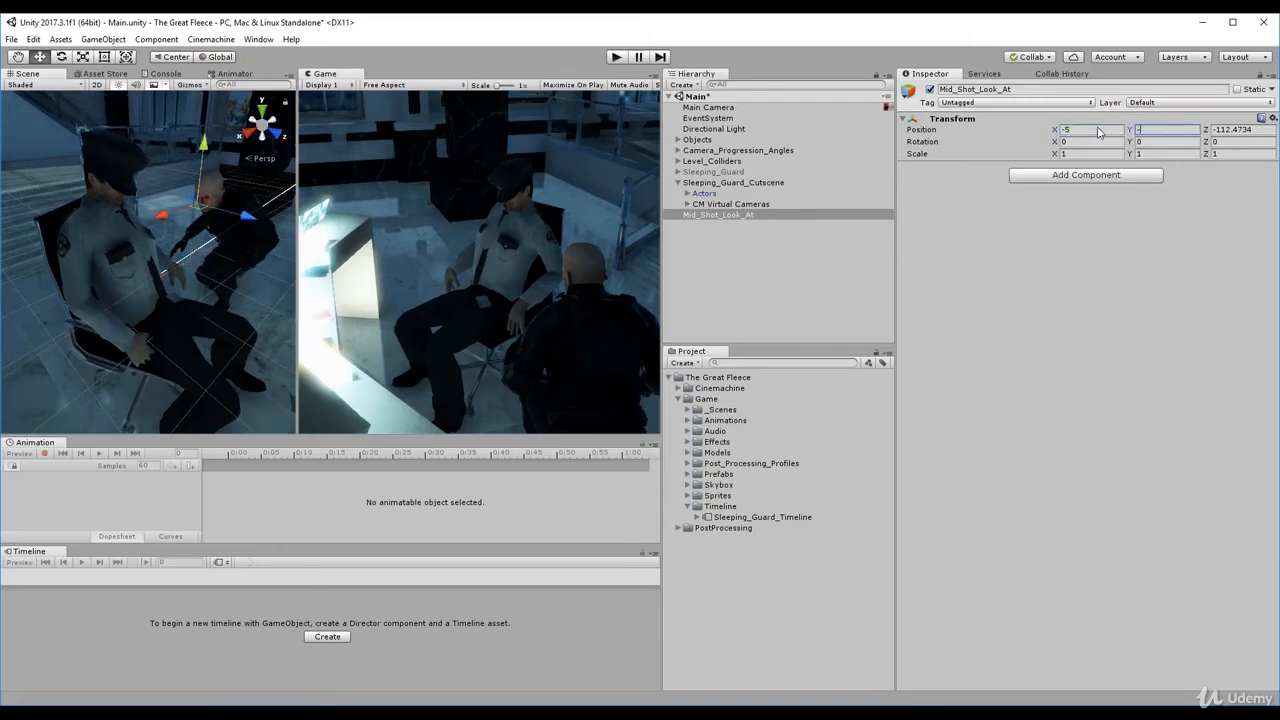
{"action": "type", "text": "2"}
{"action": "key", "text": "Tab"}
{"action": "type", "text": "-113"}
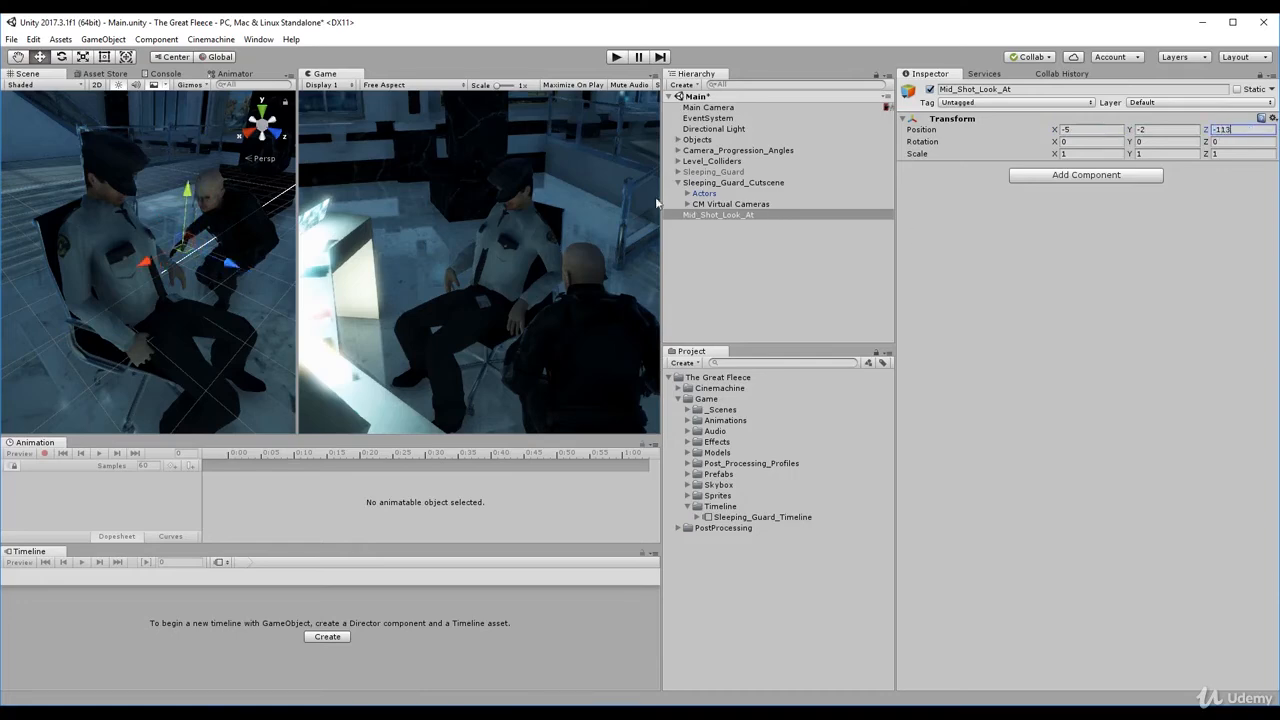
{"action": "left_click_drag", "start_coordinate": [698, 217], "coordinate": [706, 194]}
Solo the CM Mid Shot virtual camera and assign Mid_Shot_Look_At as its Look At target.
{"action": "key", "text": "Up"}
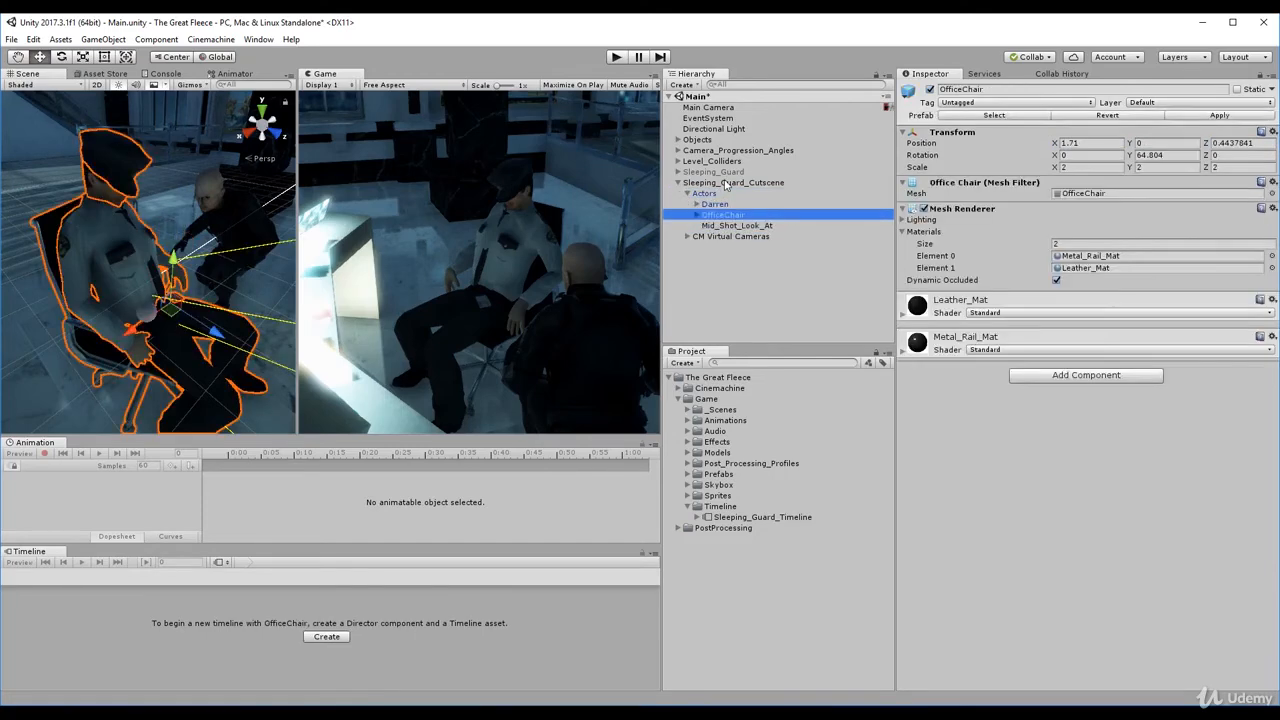
{"action": "key", "text": "Down"}
{"action": "key", "text": "Down"}
{"action": "key", "text": "Right"}
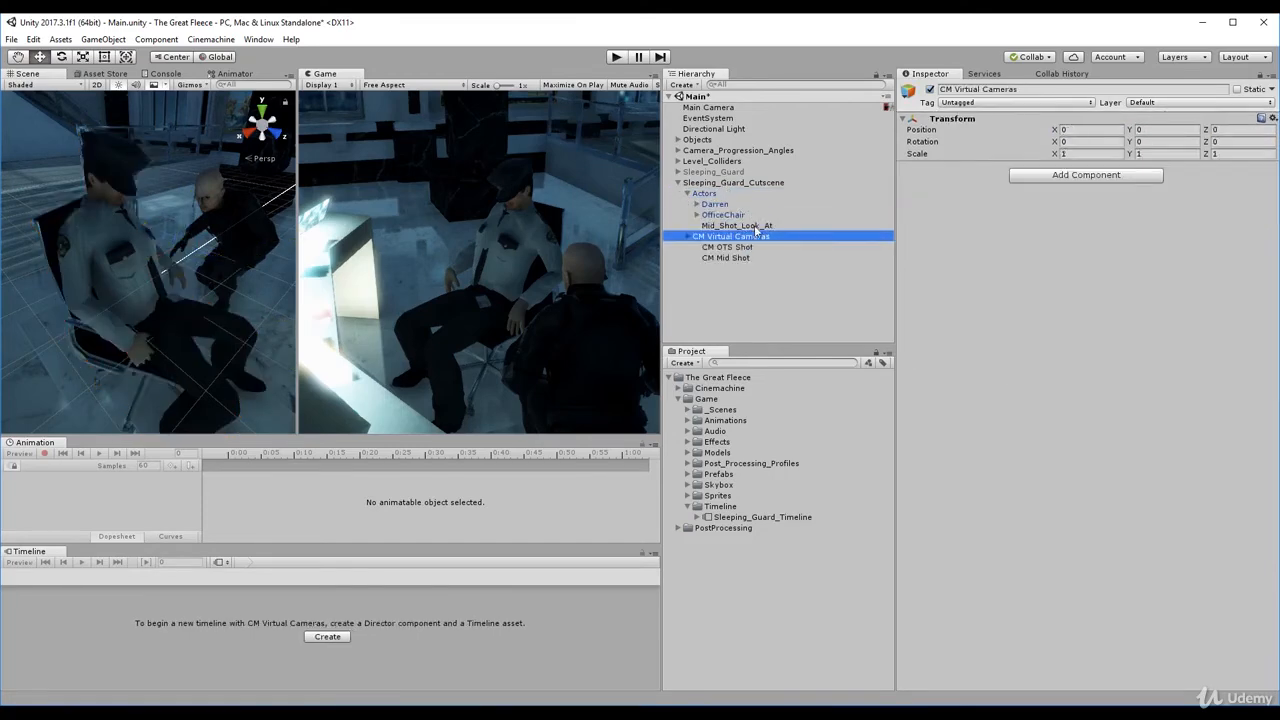
{"action": "left_click", "coordinate": [750, 258]}
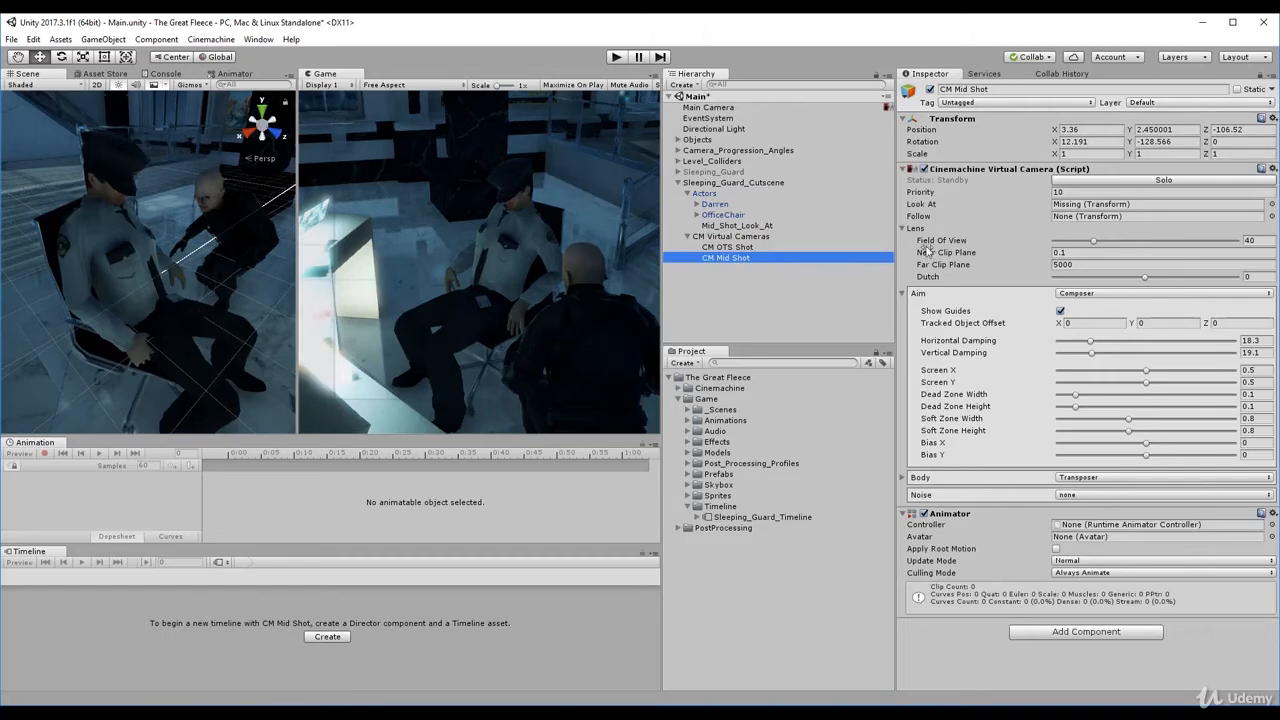
{"action": "left_click", "coordinate": [1115, 180]}
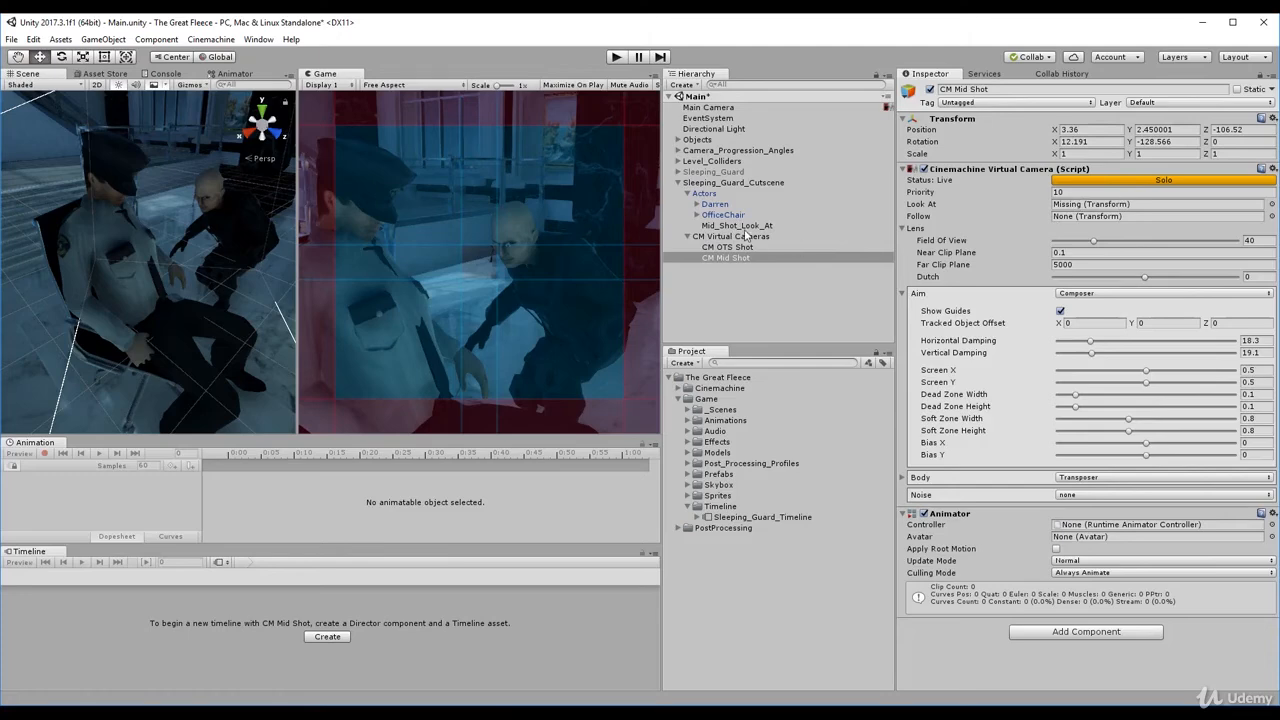
{"action": "left_click_drag", "start_coordinate": [737, 225], "coordinate": [1058, 206]}
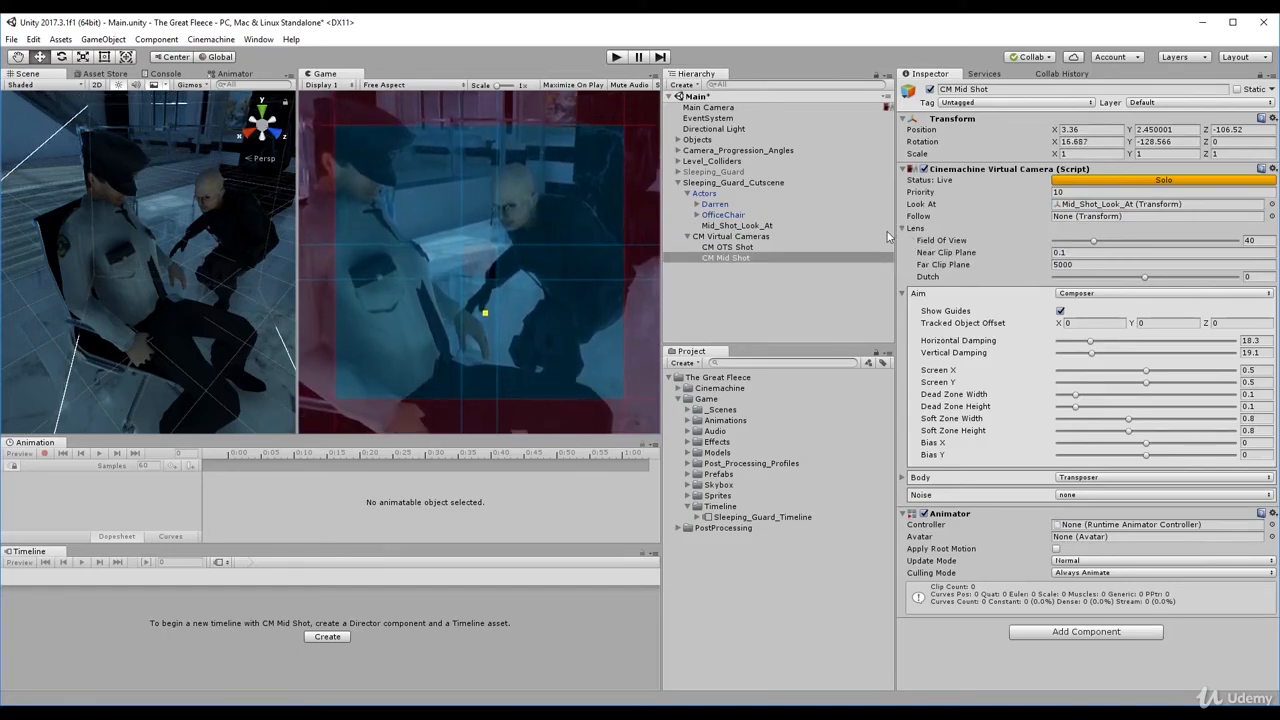
Set the CM Mid Shot composer's horizontal and vertical damping to 0.
{"action": "left_click", "coordinate": [1252, 341]}
{"action": "type", "text": "0"}
{"action": "key", "text": "Tab"}
{"action": "type", "text": "0"}
{"action": "key", "text": "Tab"}
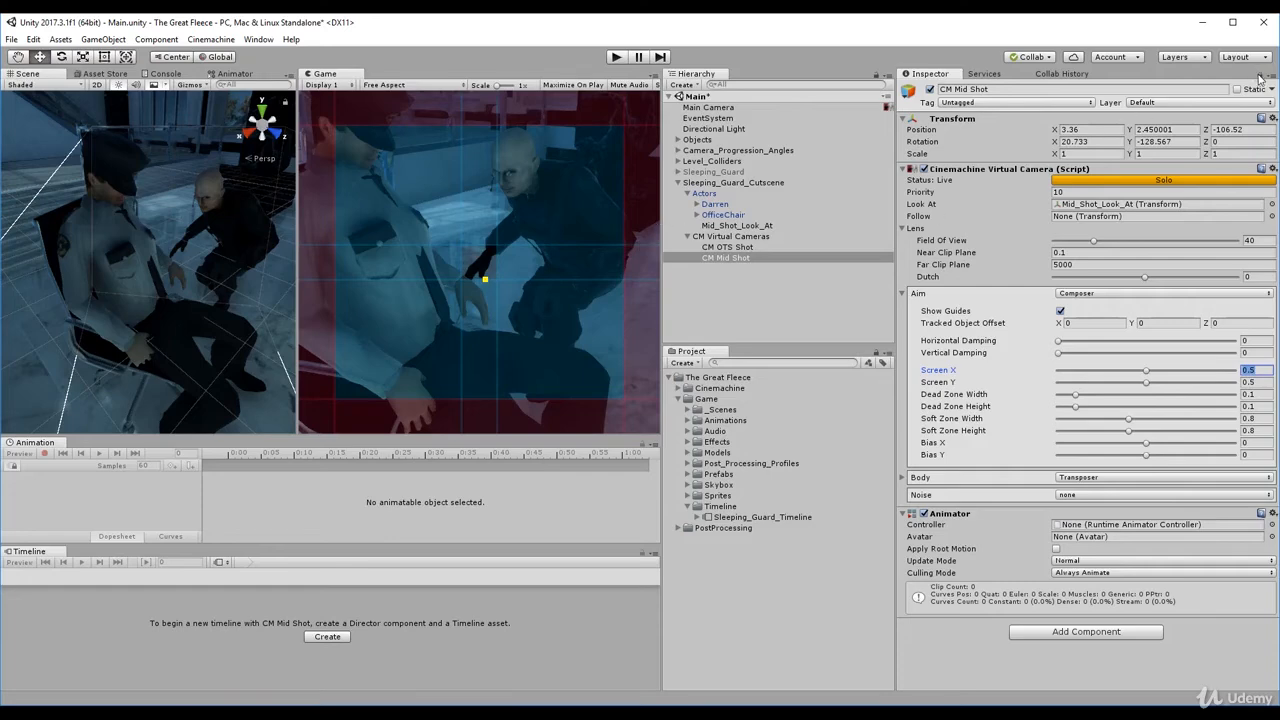
With CM Mid Shot's properties locked in view, move Mid_Shot_Look_At to about X -1.9, Y 2.93, Z -2.67, and unlock them.
{"action": "left_click", "coordinate": [732, 226]}
{"action": "mouse_move", "coordinate": [191, 185]}
{"action": "left_mouse_down"}
{"action": "mouse_move", "coordinate": [186, 172]}
{"action": "mouse_move", "coordinate": [190, 186]}
{"action": "left_mouse_up"}
{"action": "mouse_move", "coordinate": [147, 255]}
{"action": "left_mouse_down"}
{"action": "mouse_move", "coordinate": [112, 262]}
{"action": "mouse_move", "coordinate": [145, 250]}
{"action": "left_mouse_up"}
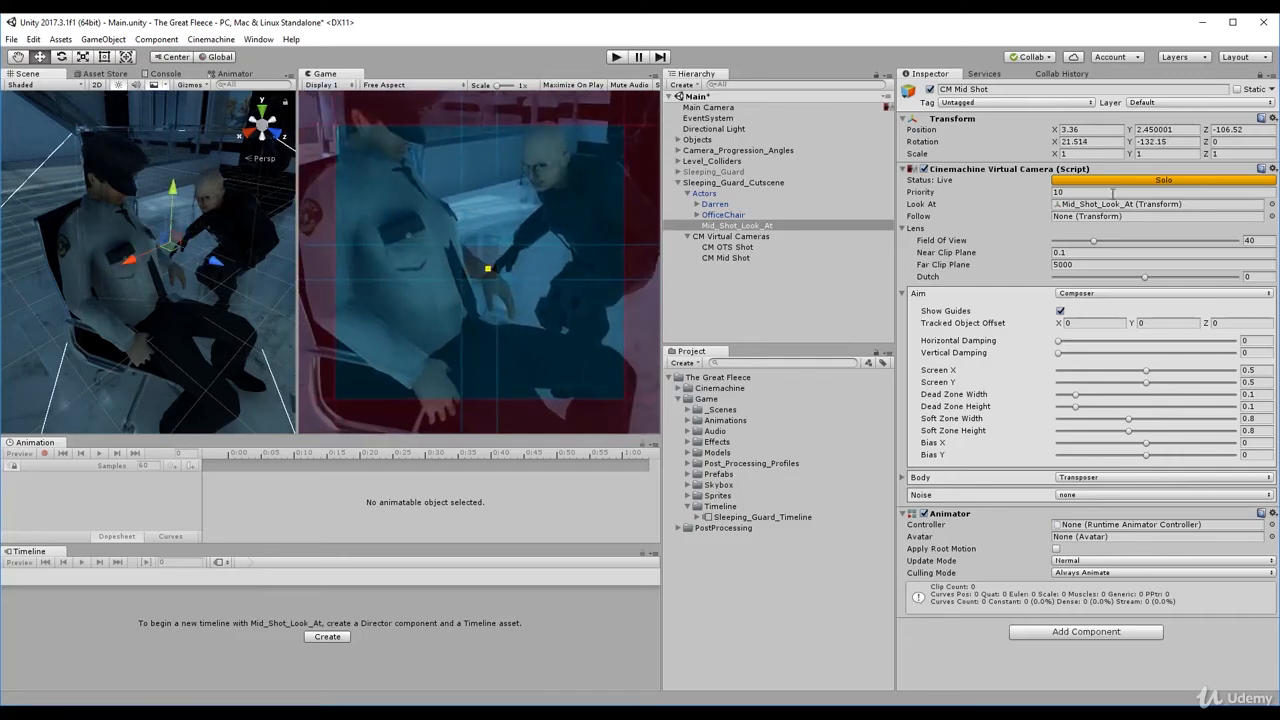
{"action": "left_click_drag", "start_coordinate": [174, 196], "coordinate": [170, 174]}
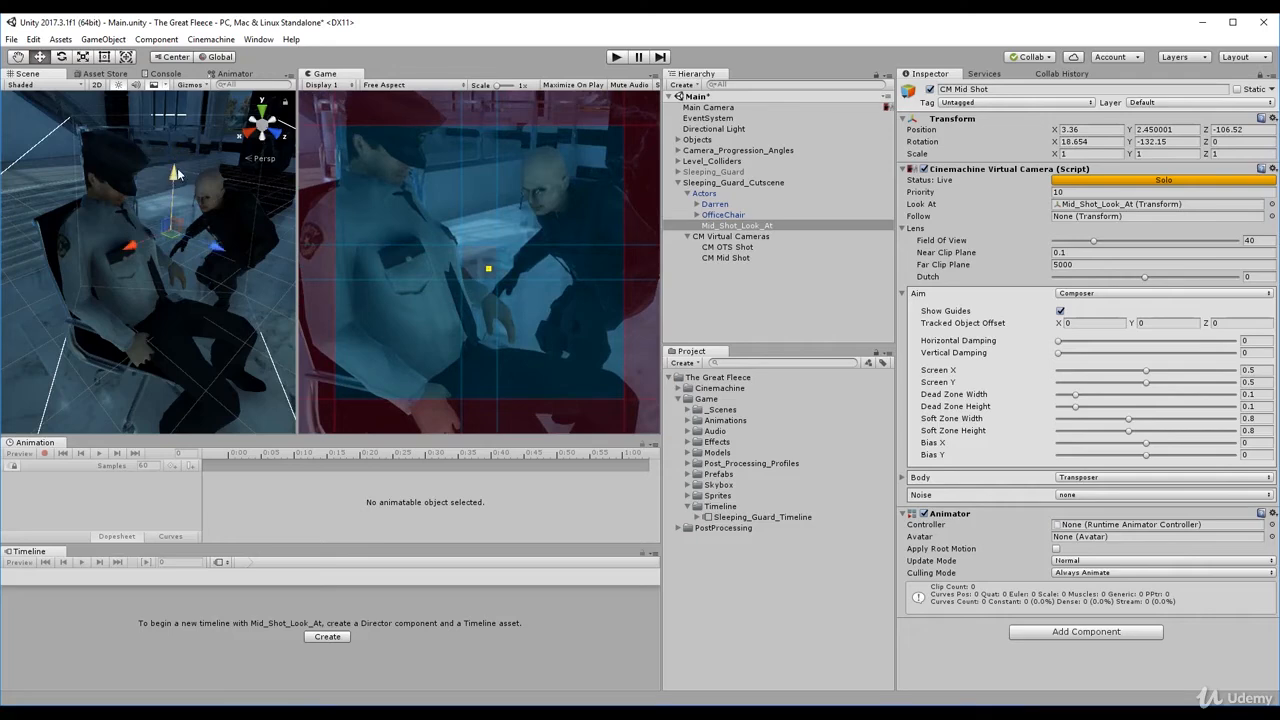
{"action": "left_click_drag", "start_coordinate": [176, 170], "coordinate": [181, 127]}
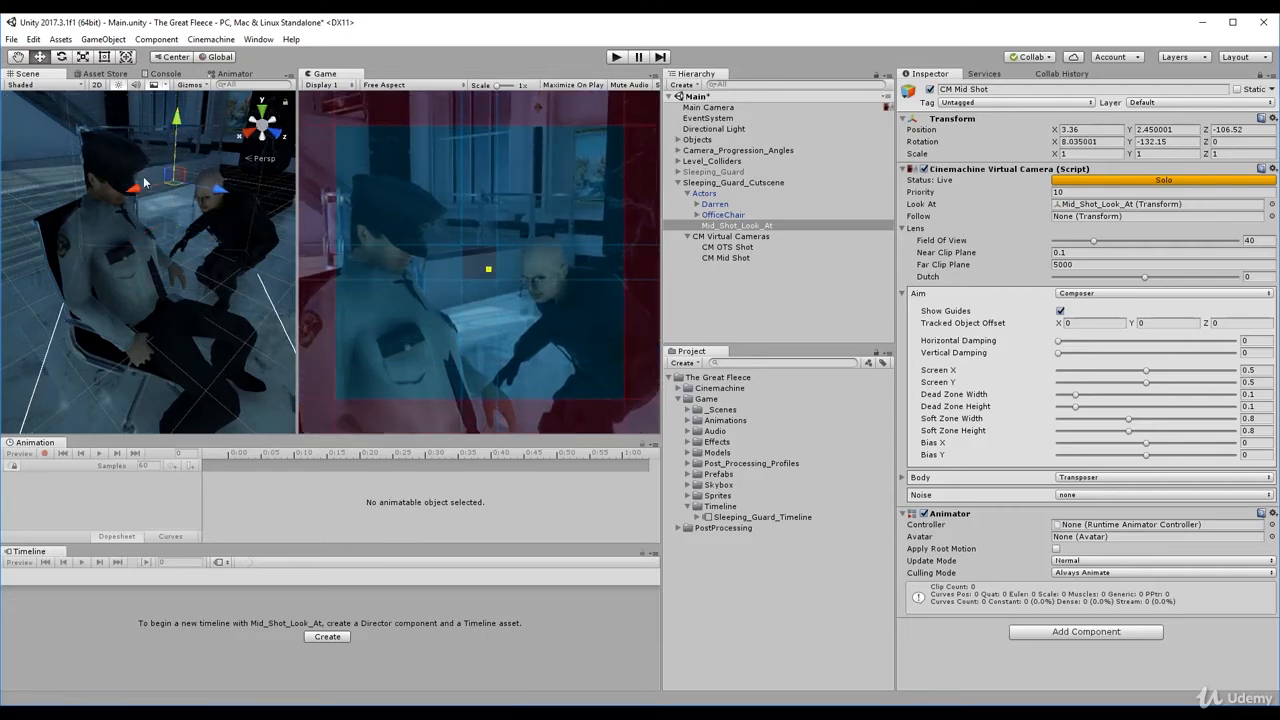
{"action": "left_click_drag", "start_coordinate": [140, 190], "coordinate": [135, 187]}
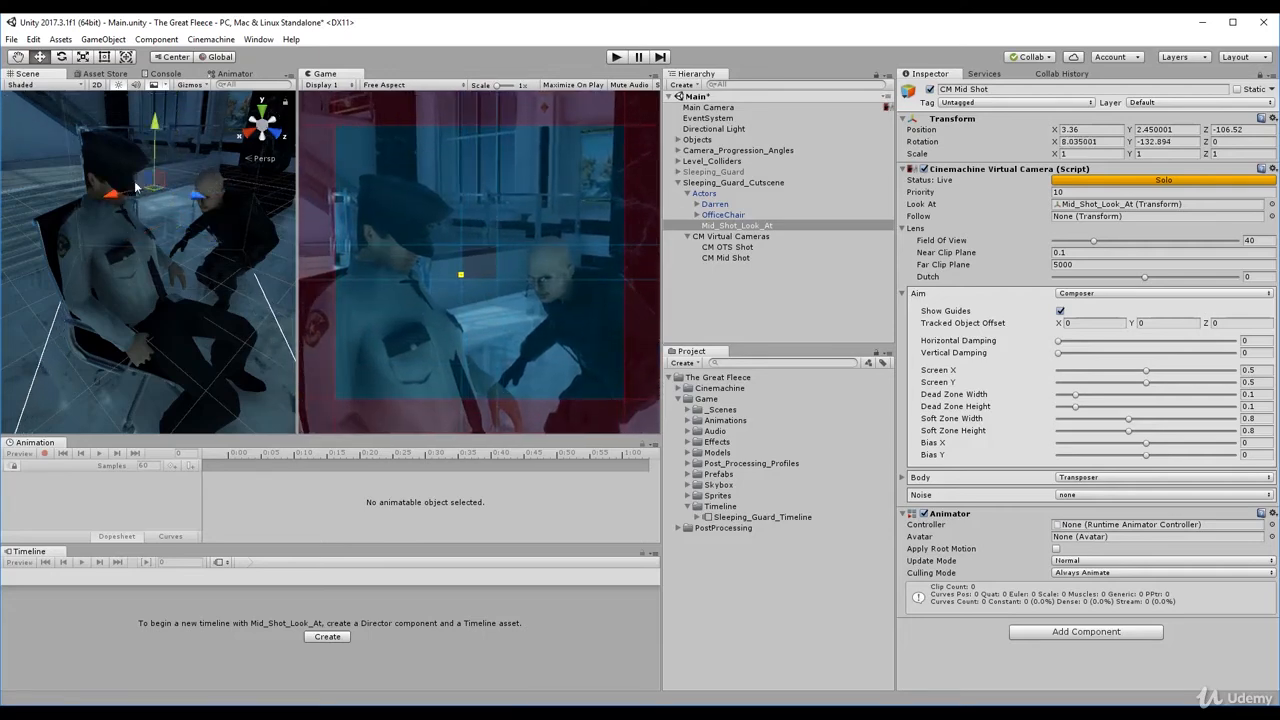
{"action": "mouse_move", "coordinate": [154, 145]}
{"action": "left_mouse_down"}
{"action": "mouse_move", "coordinate": [150, 125]}
{"action": "mouse_move", "coordinate": [168, 128]}
{"action": "mouse_move", "coordinate": [181, 222]}
{"action": "mouse_move", "coordinate": [159, 232]}
{"action": "mouse_move", "coordinate": [151, 158]}
{"action": "left_mouse_up"}
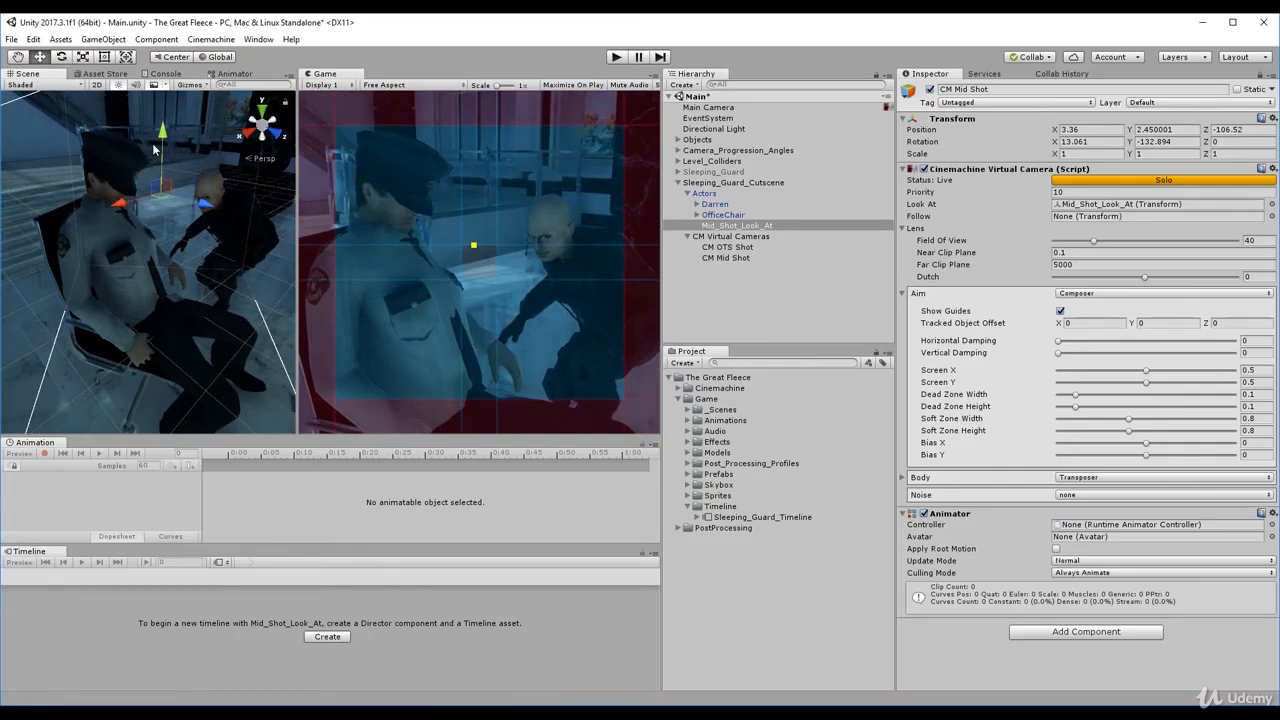
{"action": "mouse_move", "coordinate": [166, 138]}
{"action": "left_mouse_down"}
{"action": "mouse_move", "coordinate": [165, 119]}
{"action": "mouse_move", "coordinate": [173, 222]}
{"action": "mouse_move", "coordinate": [158, 203]}
{"action": "mouse_move", "coordinate": [157, 147]}
{"action": "mouse_move", "coordinate": [159, 159]}
{"action": "left_mouse_up"}
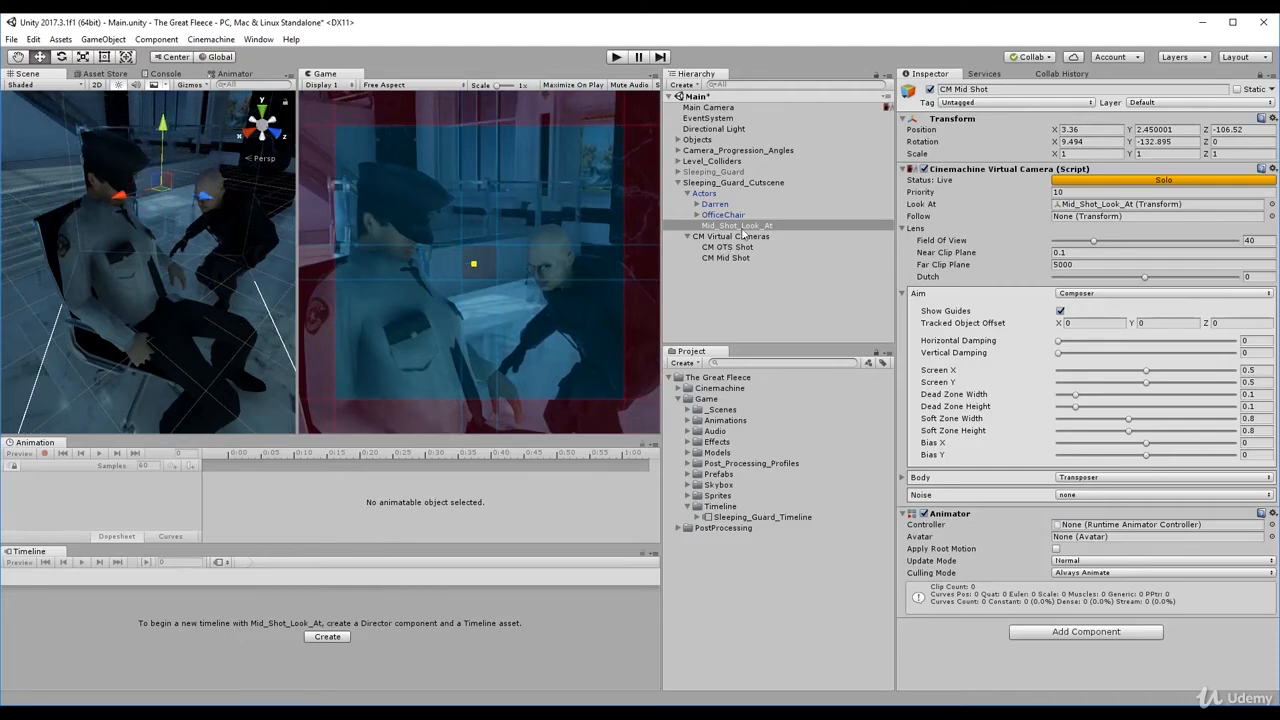
{"action": "left_click", "coordinate": [1261, 75]}
Add an animation track to Sleeping_Guard_Timeline and bind it to Mid_Shot_Look_At, creating an Animator on that object.
{"action": "left_click", "coordinate": [716, 183]}
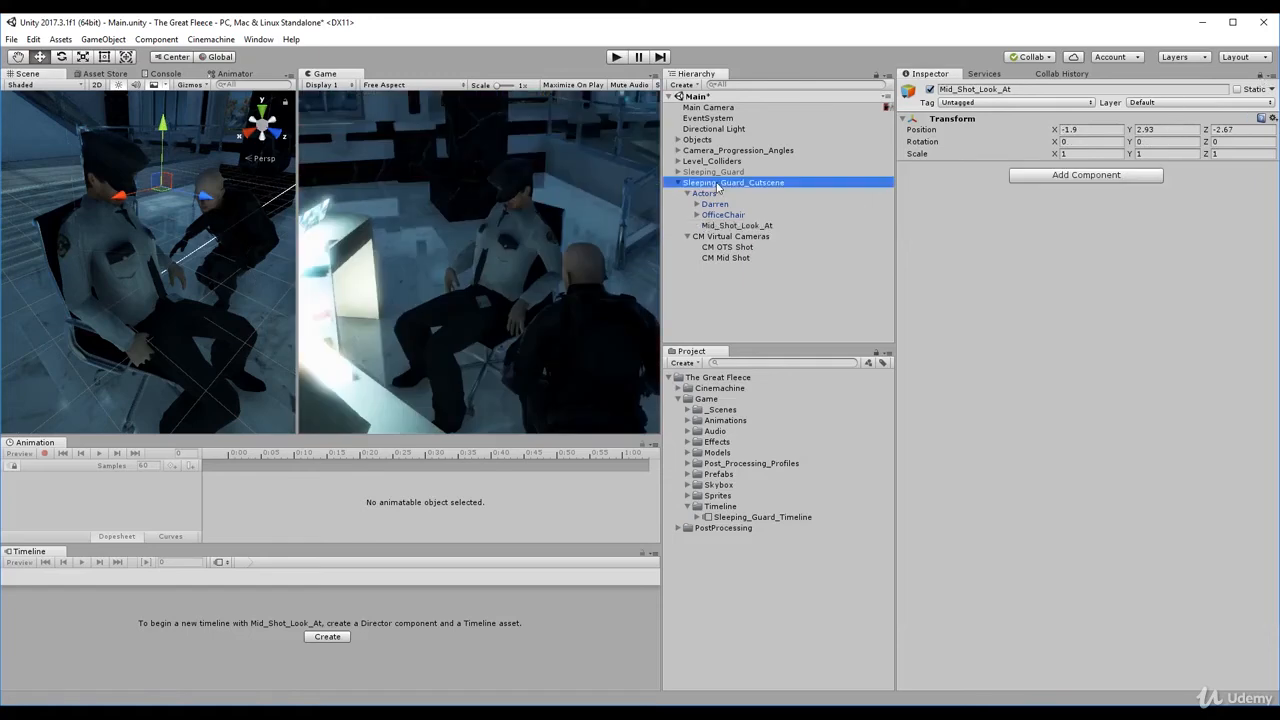
{"action": "key", "text": "Left"}
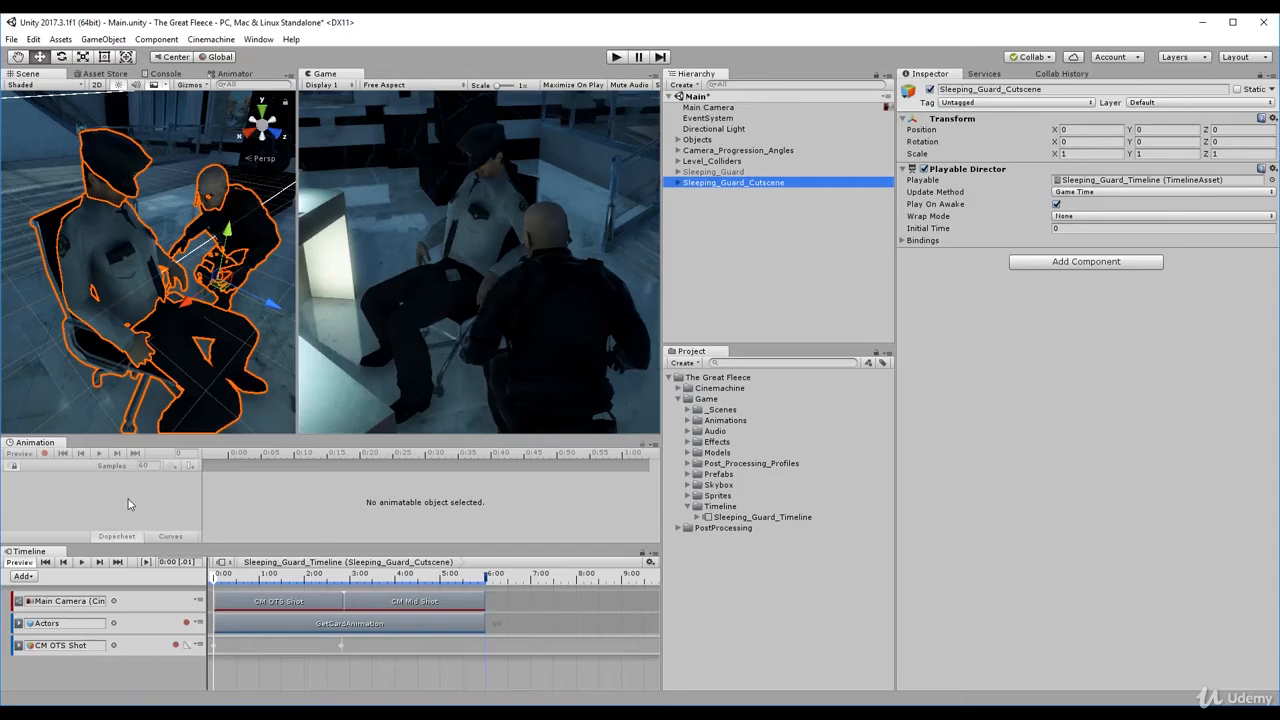
{"action": "left_click", "coordinate": [23, 576]}
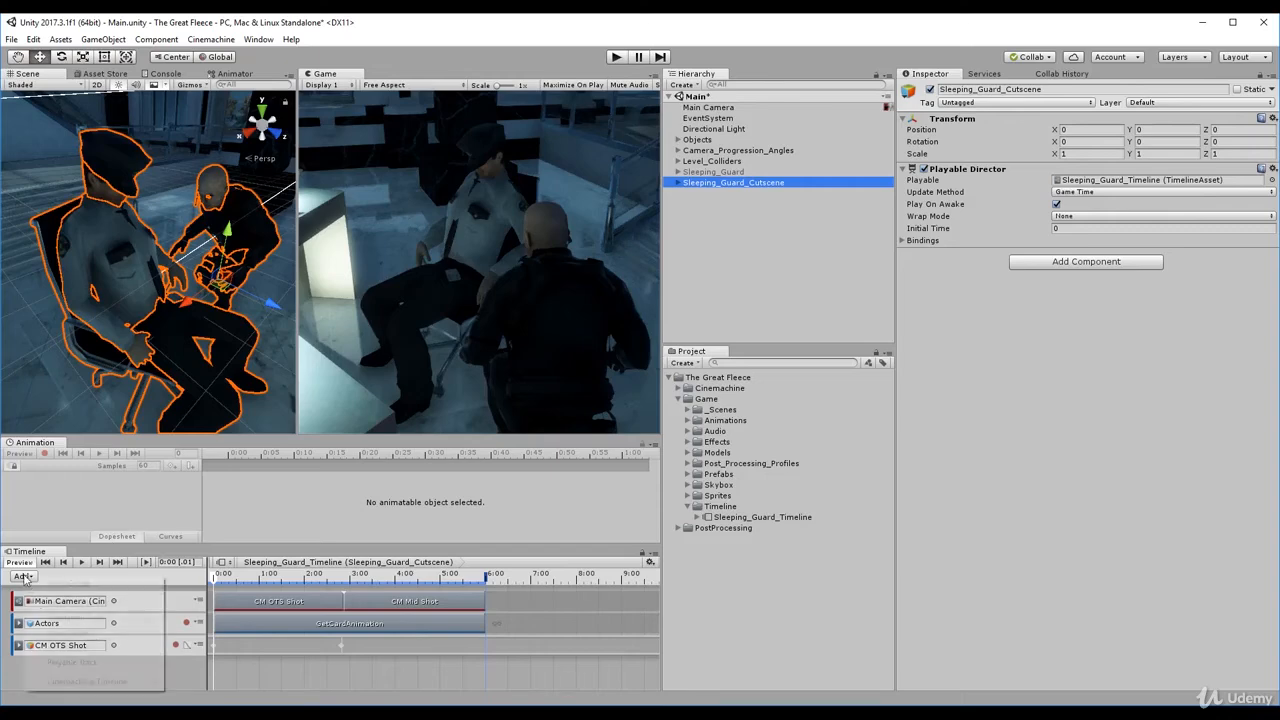
{"action": "left_click", "coordinate": [112, 620]}
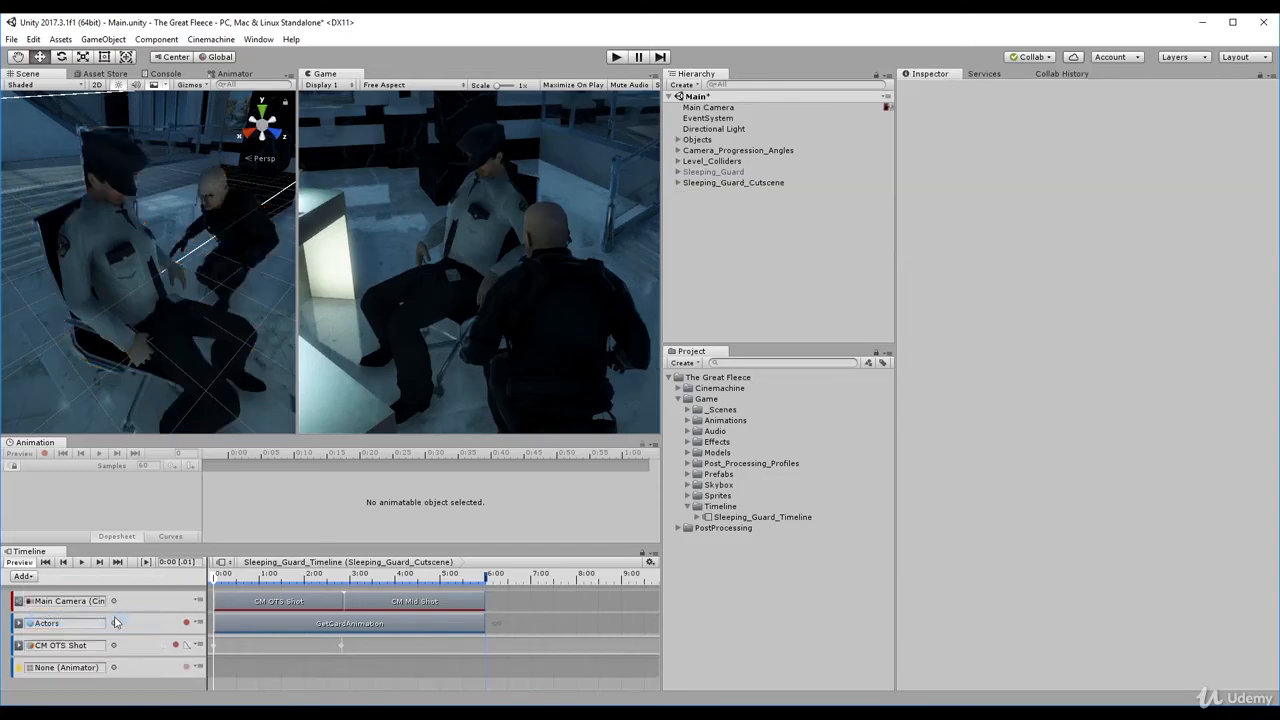
{"action": "left_click", "coordinate": [678, 182]}
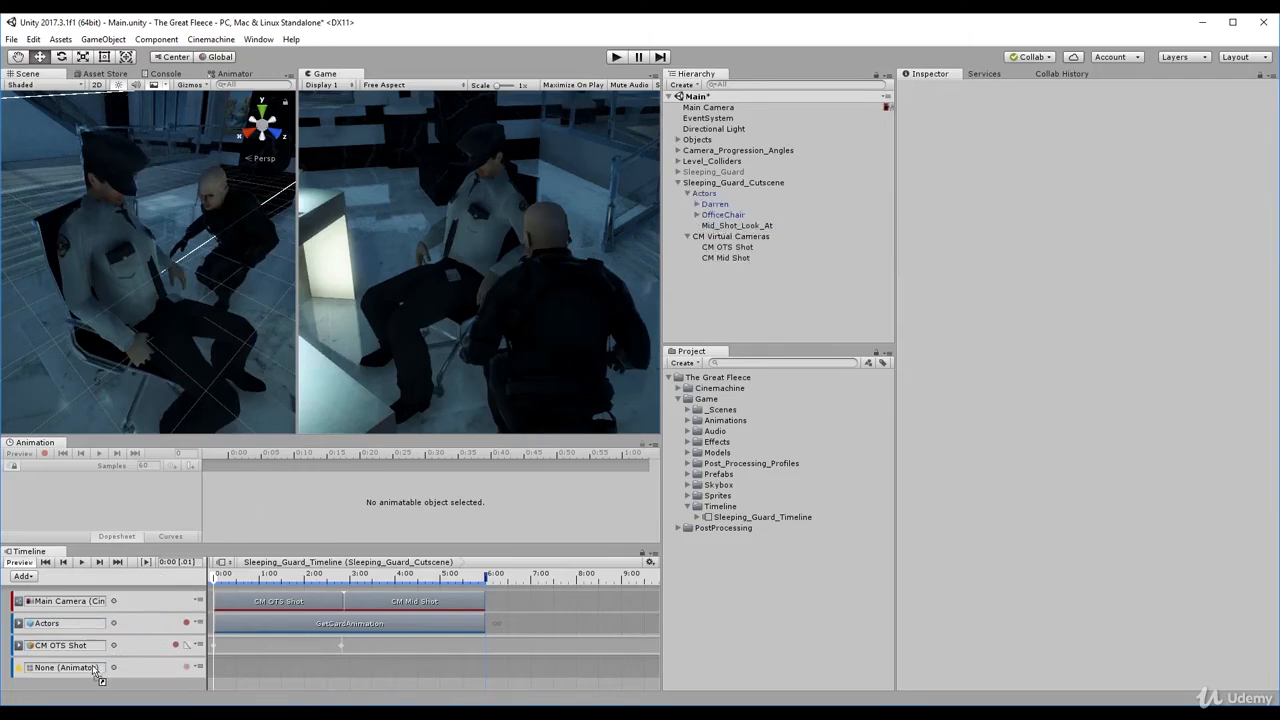
{"action": "left_click_drag", "start_coordinate": [98, 677], "coordinate": [95, 666]}
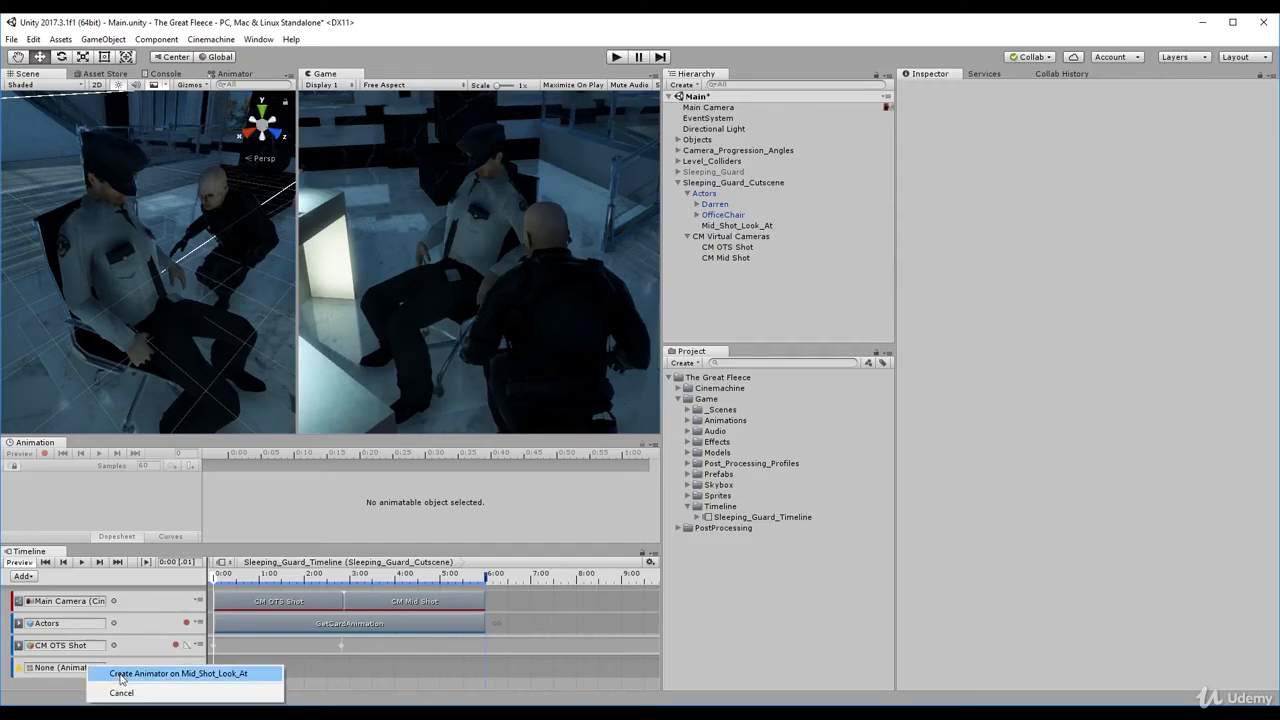
{"action": "left_click", "coordinate": [121, 676]}
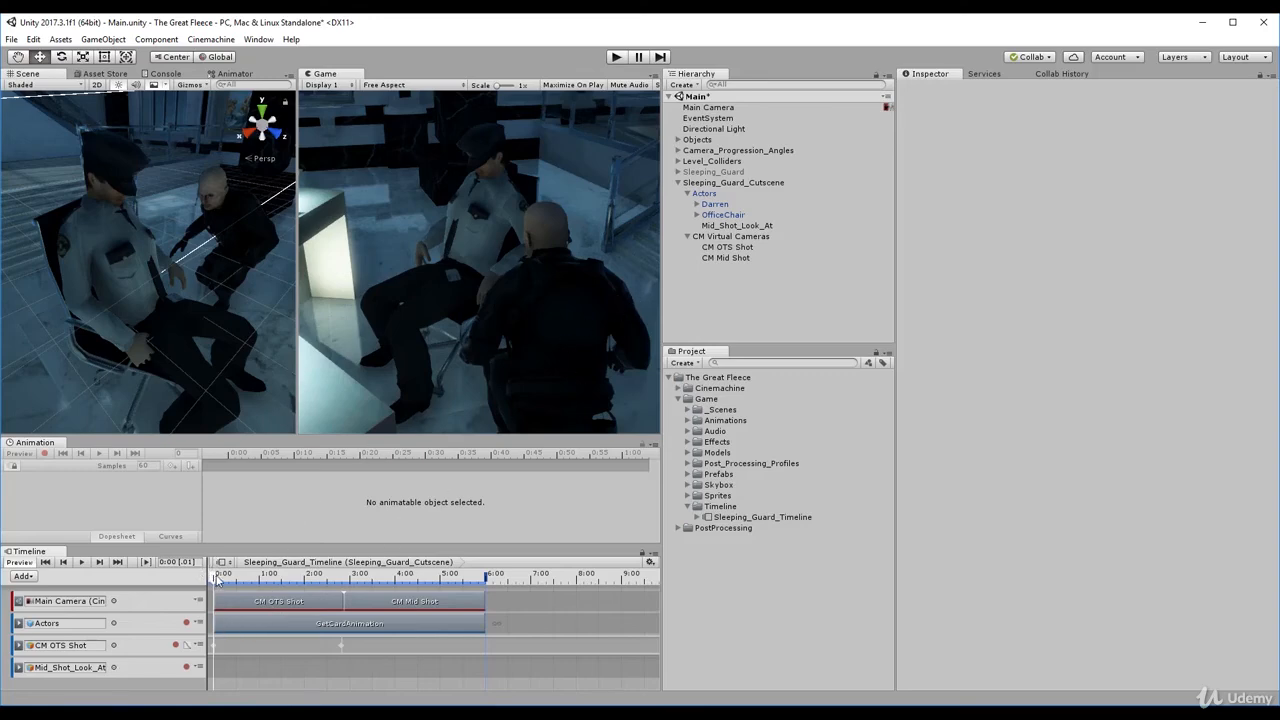
Record a Mid_Shot_Look_At start keyframe at 2:53, where CM Mid Shot begins, at position X -1.9, Y 3.03, Z -2.67.
{"action": "left_click_drag", "start_coordinate": [218, 584], "coordinate": [346, 592]}
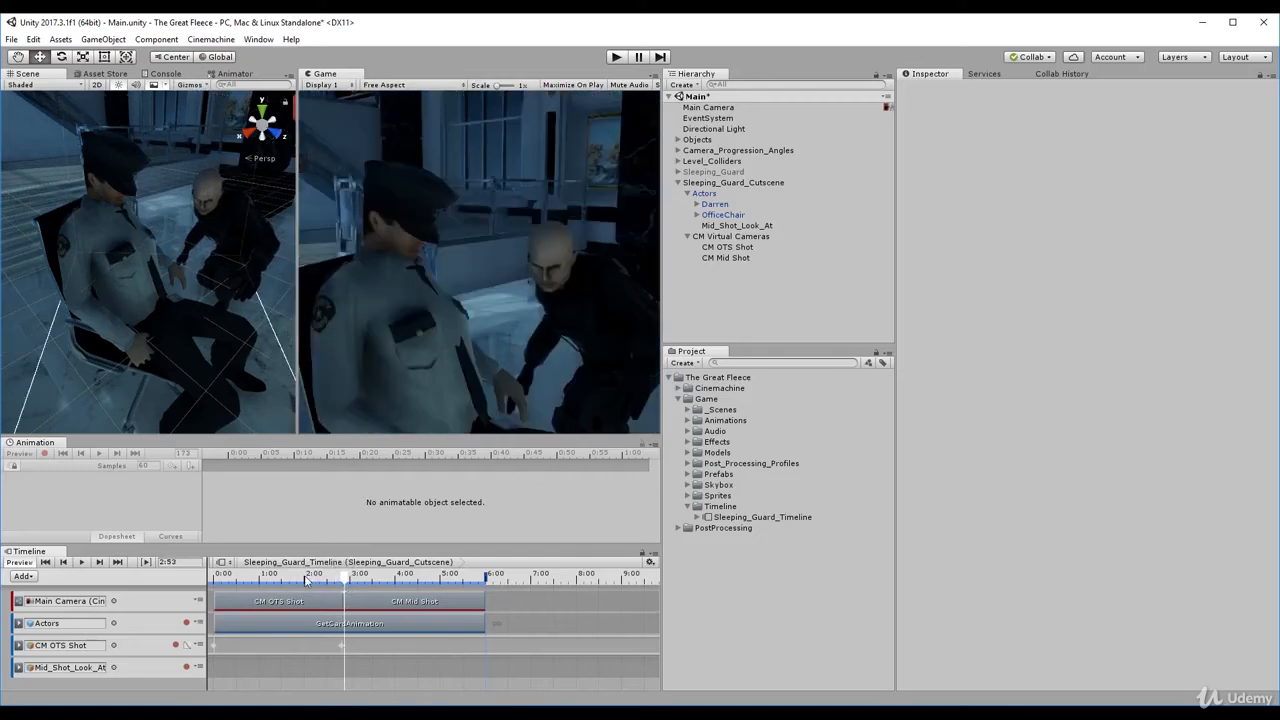
{"action": "left_click", "coordinate": [186, 667]}
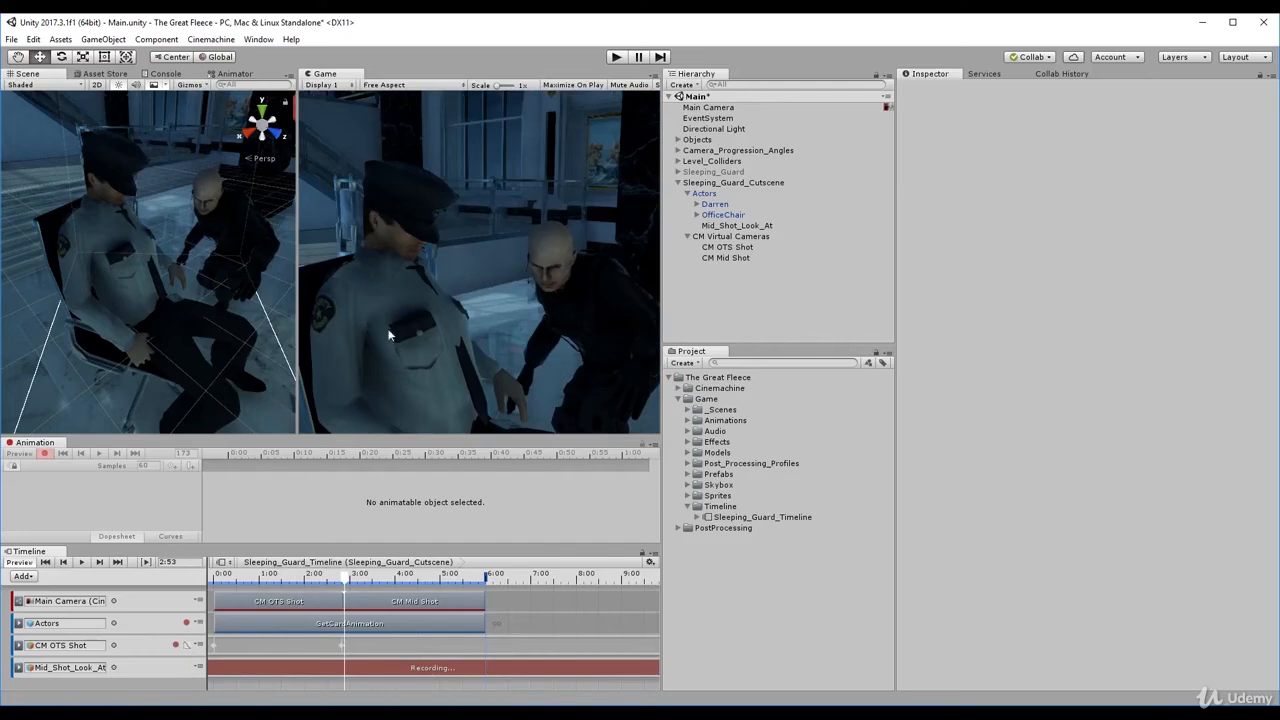
{"action": "right_click", "coordinate": [747, 258]}
{"action": "left_click", "coordinate": [740, 247]}
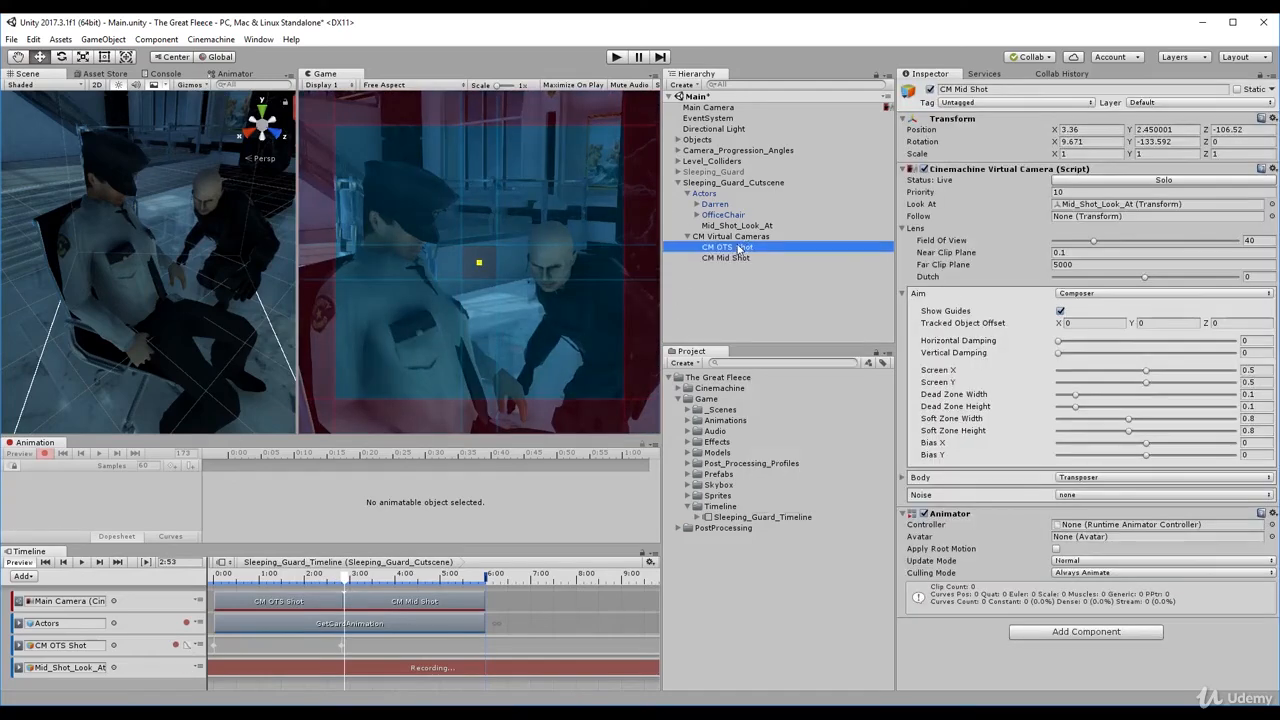
{"action": "left_click", "coordinate": [739, 227]}
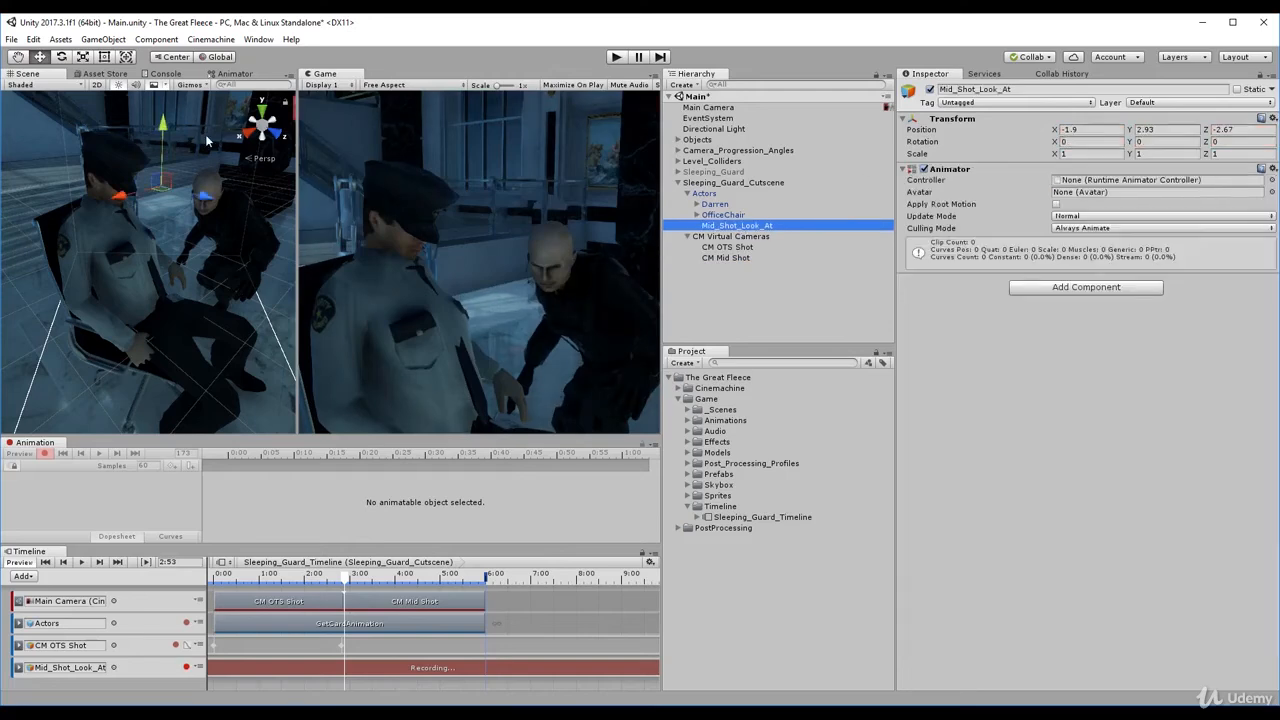
{"action": "left_click_drag", "start_coordinate": [169, 124], "coordinate": [176, 125]}
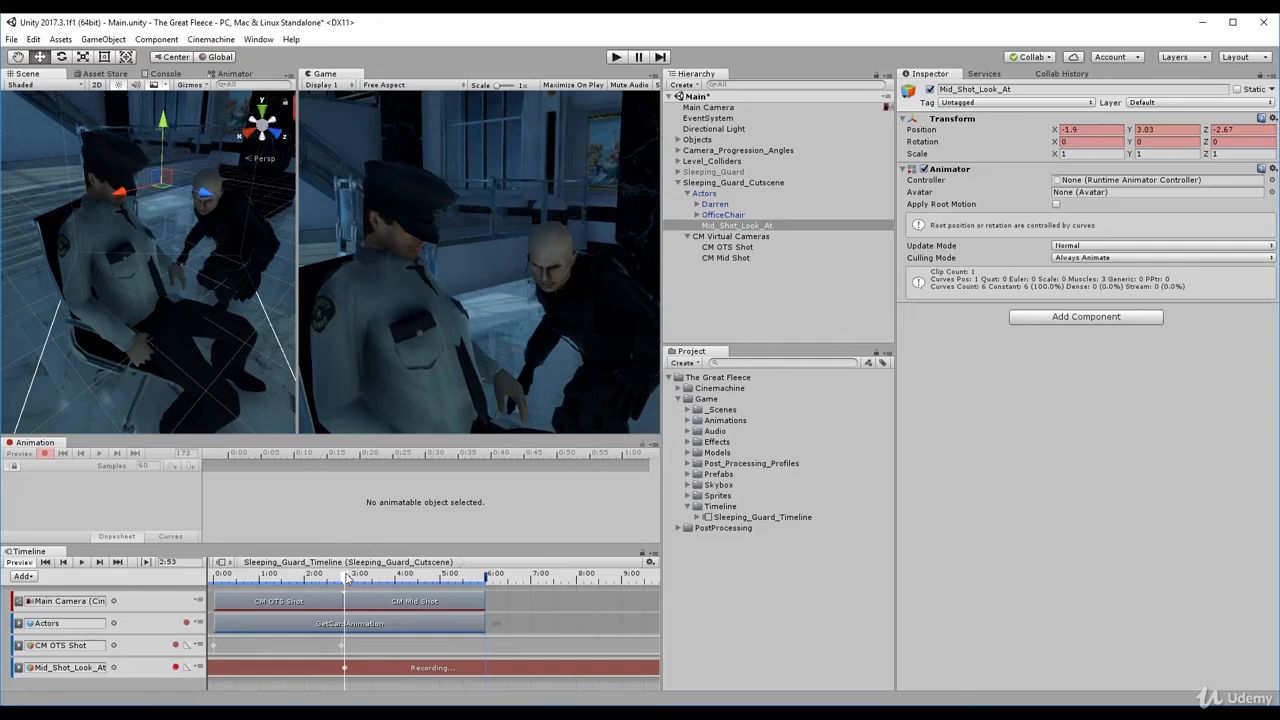
Record a lowered Mid_Shot_Look_At keyframe at 3:32, refining its height with CM Mid Shot's properties locked until the camera's X rotation is about 25.9.
{"action": "left_click_drag", "start_coordinate": [346, 578], "coordinate": [376, 585]}
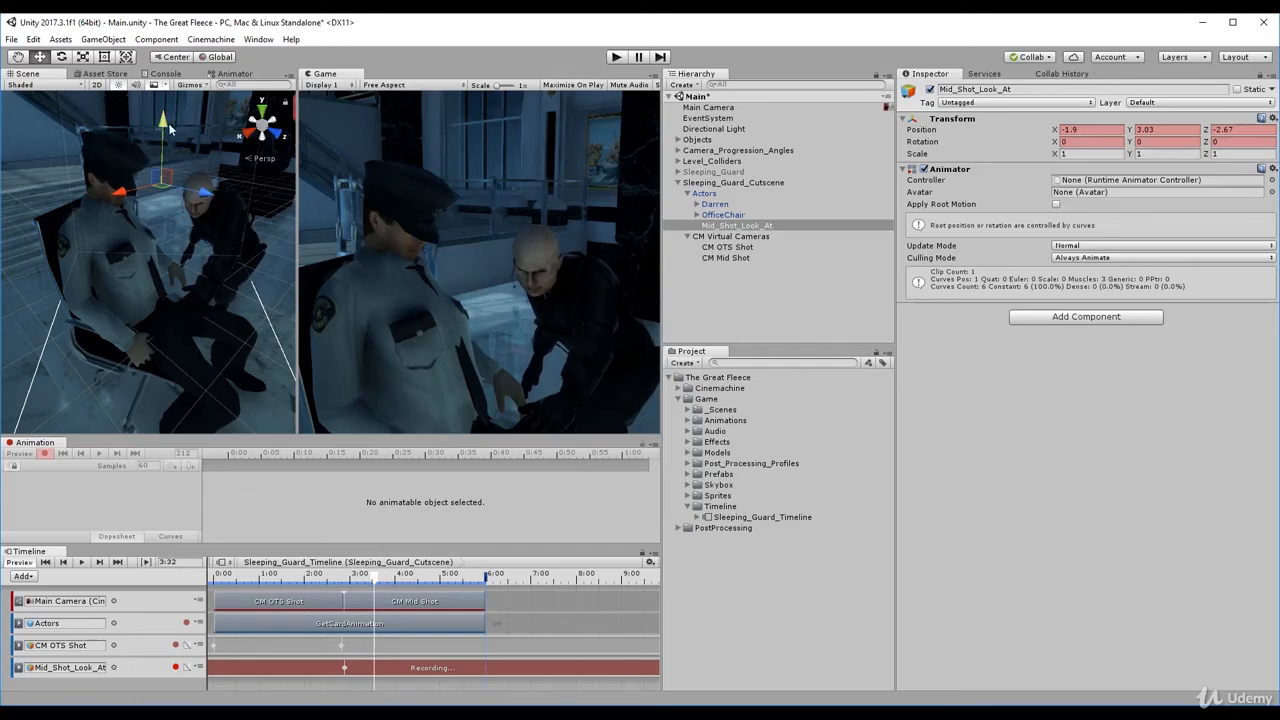
{"action": "left_click_drag", "start_coordinate": [162, 121], "coordinate": [175, 184]}
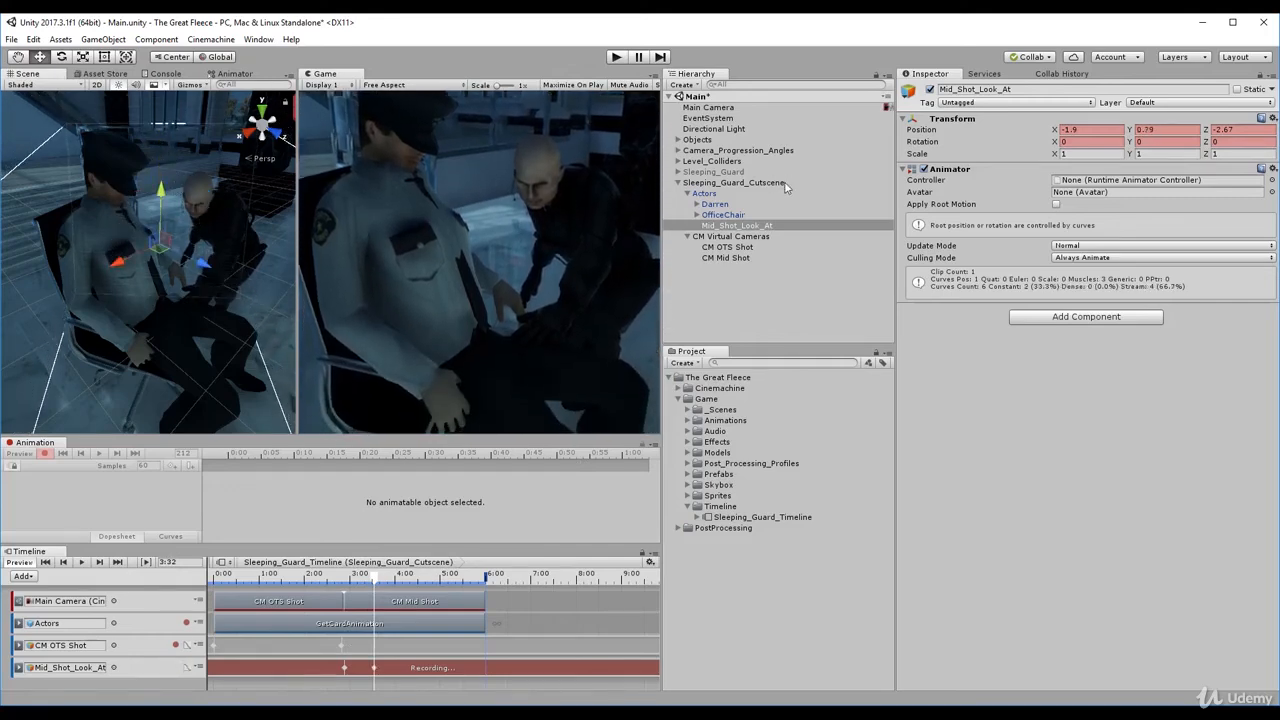
{"action": "left_click", "coordinate": [741, 237]}
{"action": "left_click", "coordinate": [741, 258]}
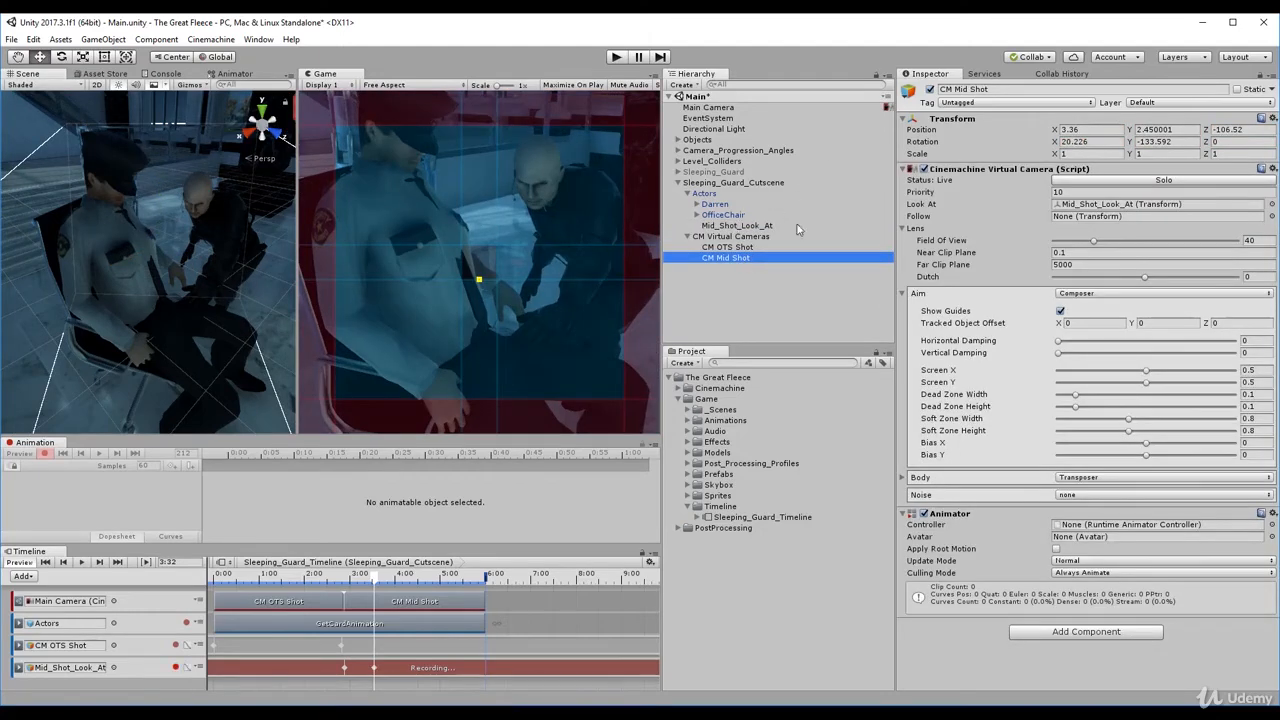
{"action": "left_click", "coordinate": [1262, 77]}
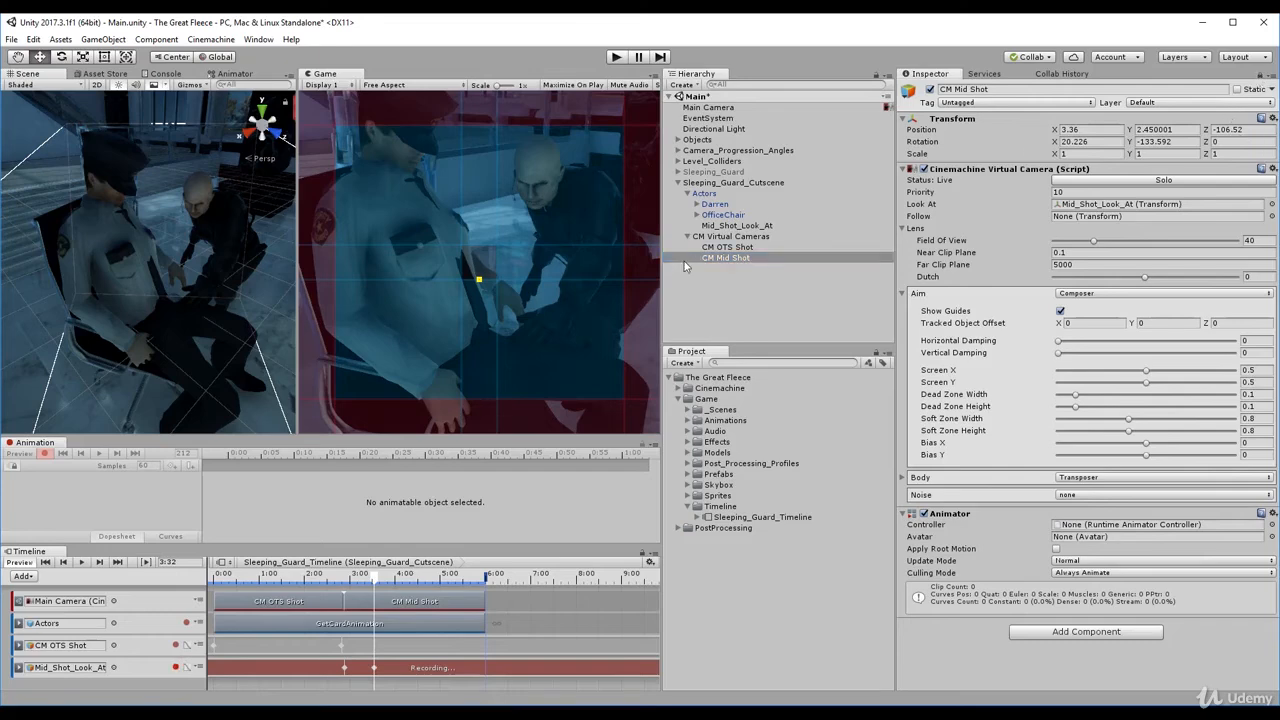
{"action": "left_click", "coordinate": [735, 247]}
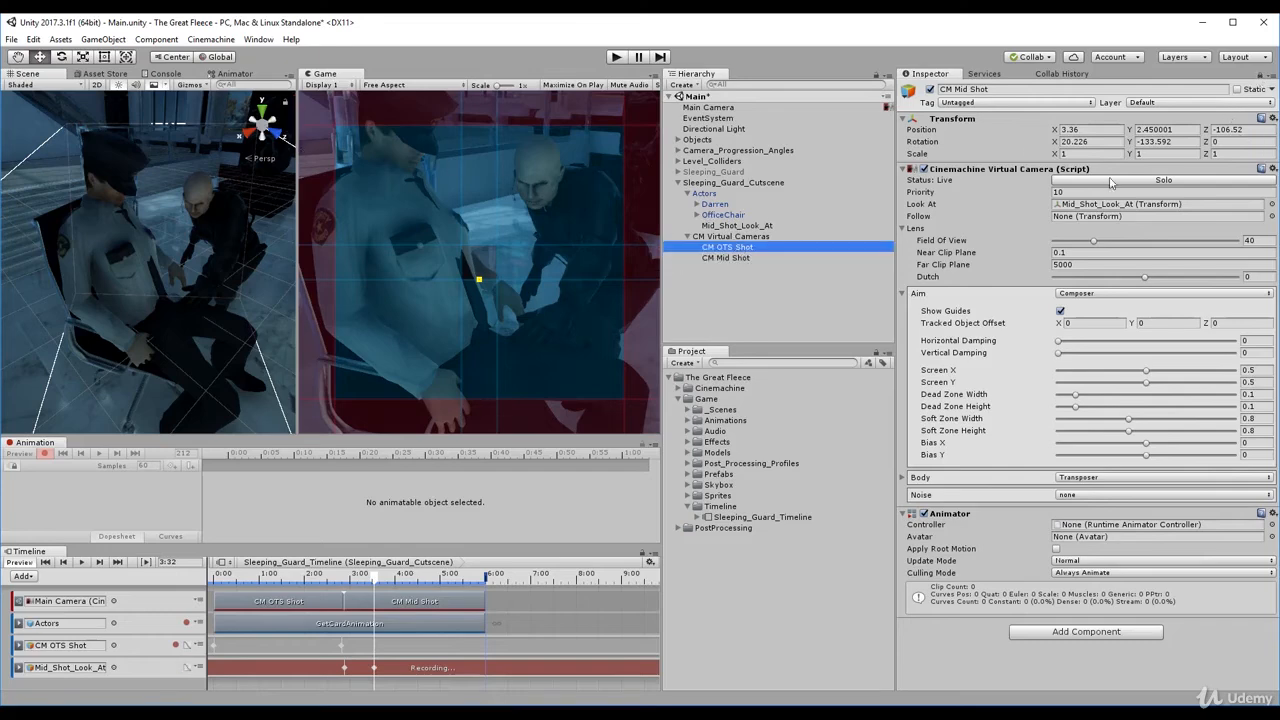
{"action": "left_click", "coordinate": [735, 247]}
{"action": "left_click", "coordinate": [737, 225]}
{"action": "left_click_drag", "start_coordinate": [158, 192], "coordinate": [162, 218]}
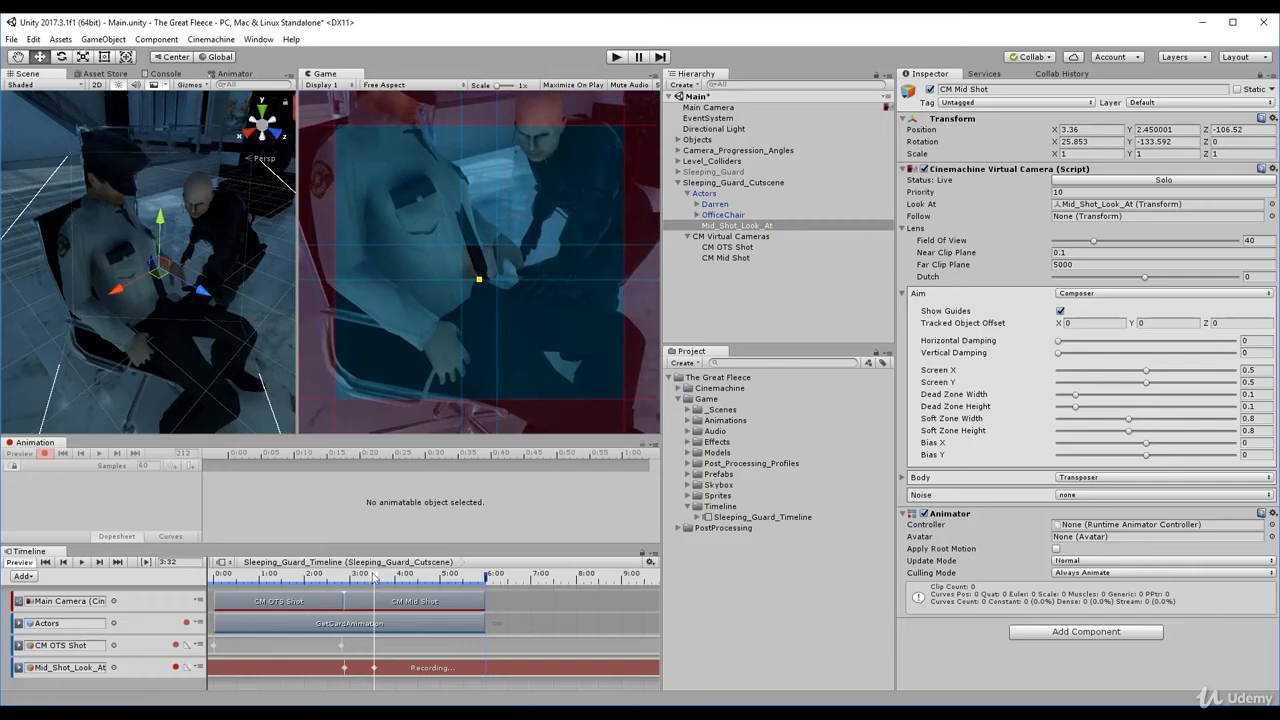
Record a raised Mid_Shot_Look_At keyframe at 4:45, giving CM Mid Shot an X rotation of about 5.9, then stop recording and unlock the properties.
{"action": "left_click_drag", "start_coordinate": [374, 580], "coordinate": [430, 612]}
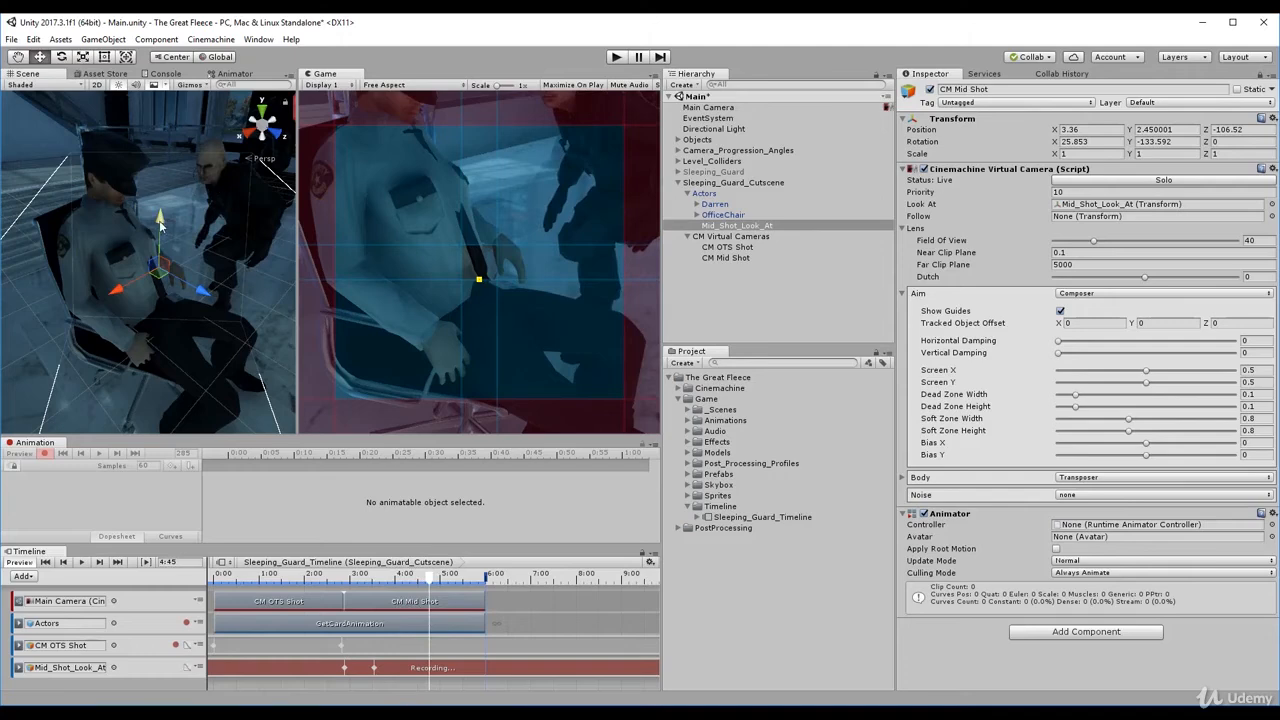
{"action": "left_click_drag", "start_coordinate": [160, 222], "coordinate": [167, 141]}
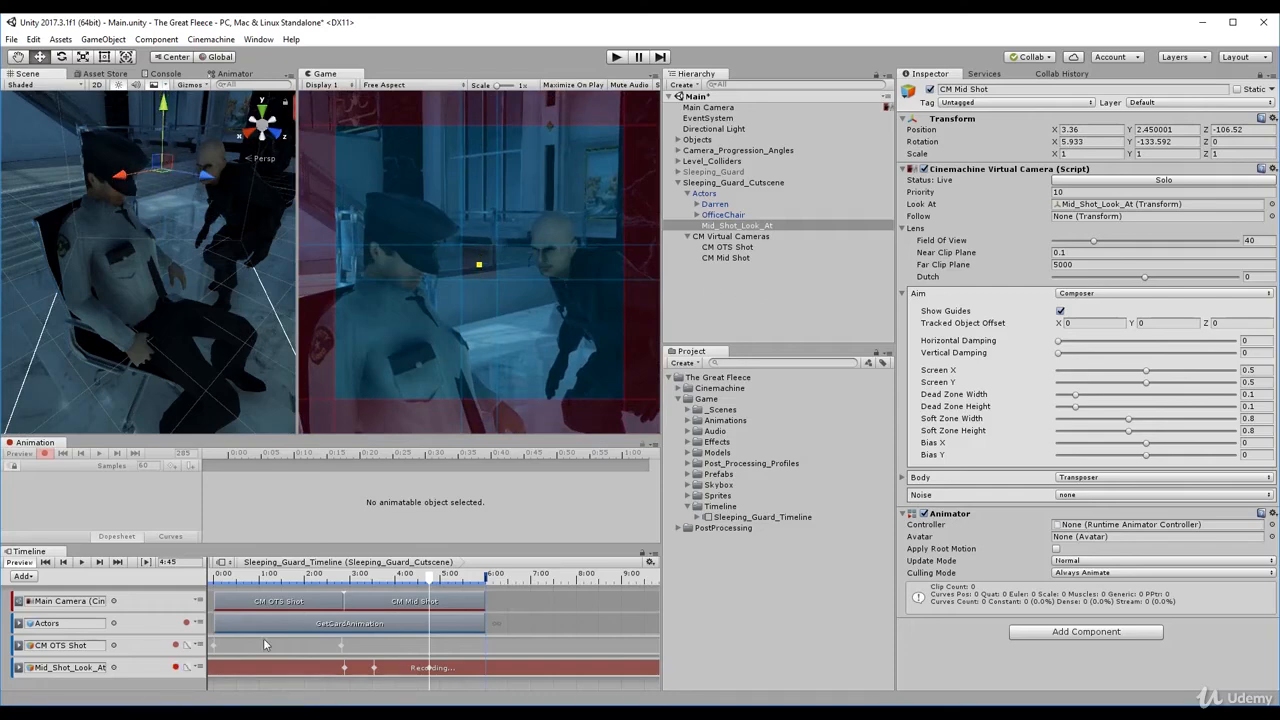
{"action": "left_click", "coordinate": [176, 668]}
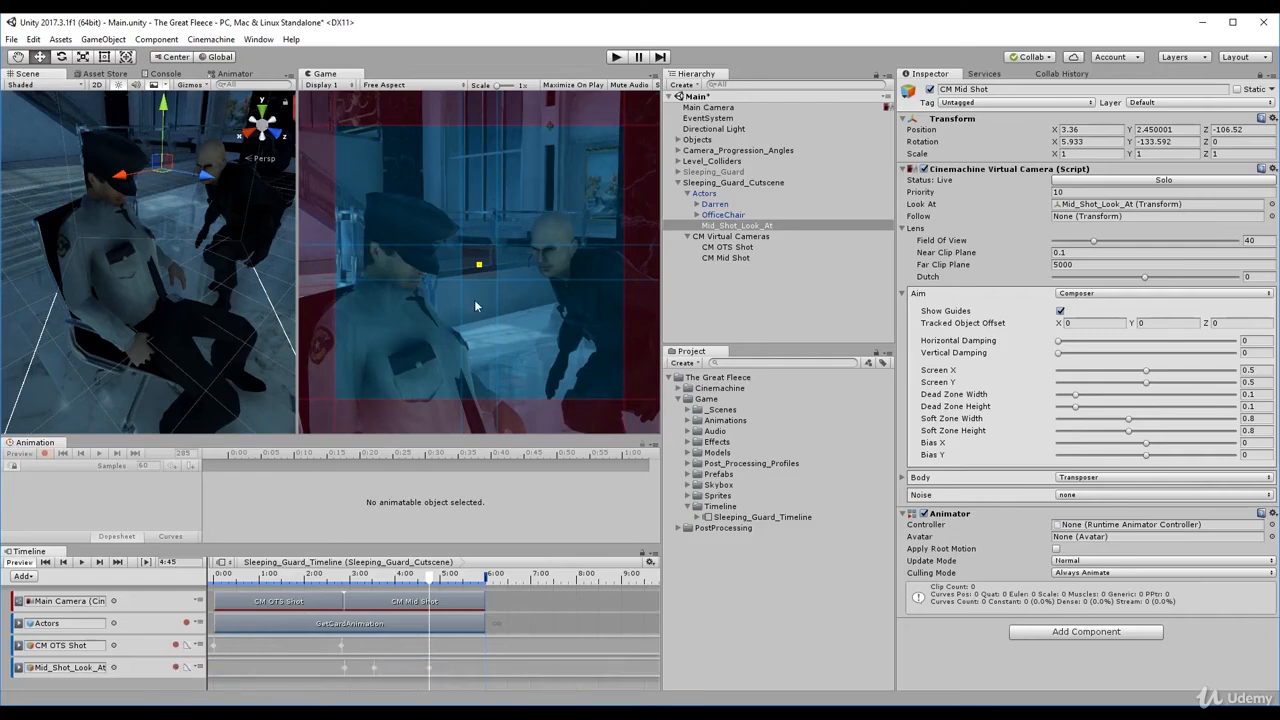
{"action": "left_click", "coordinate": [1260, 75]}
Collapse the CM Virtual Cameras, Actors and Sleeping_Guard_Cutscene hierarchies, leaving Sleeping_Guard_Cutscene selected.
{"action": "left_click", "coordinate": [718, 238]}
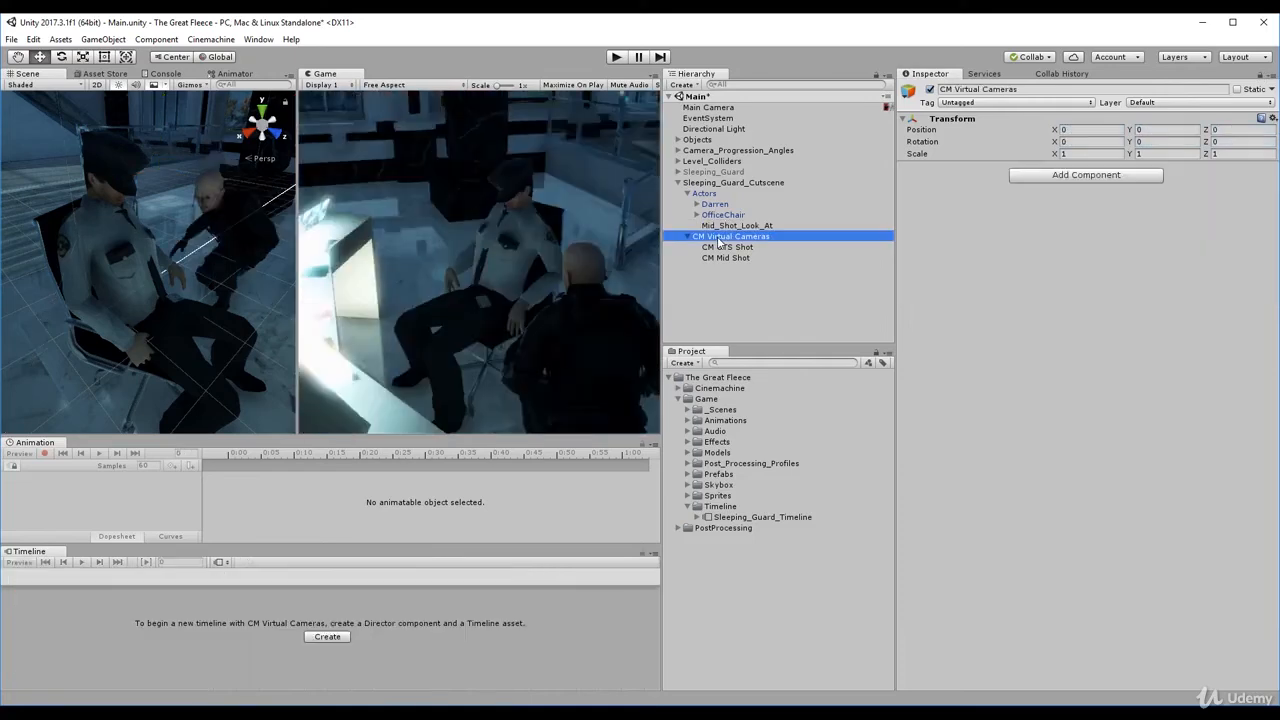
{"action": "key", "text": "Up"}
{"action": "key", "text": "Up"}
{"action": "key", "text": "Up"}
{"action": "key", "text": "Up"}
{"action": "key", "text": "Up"}
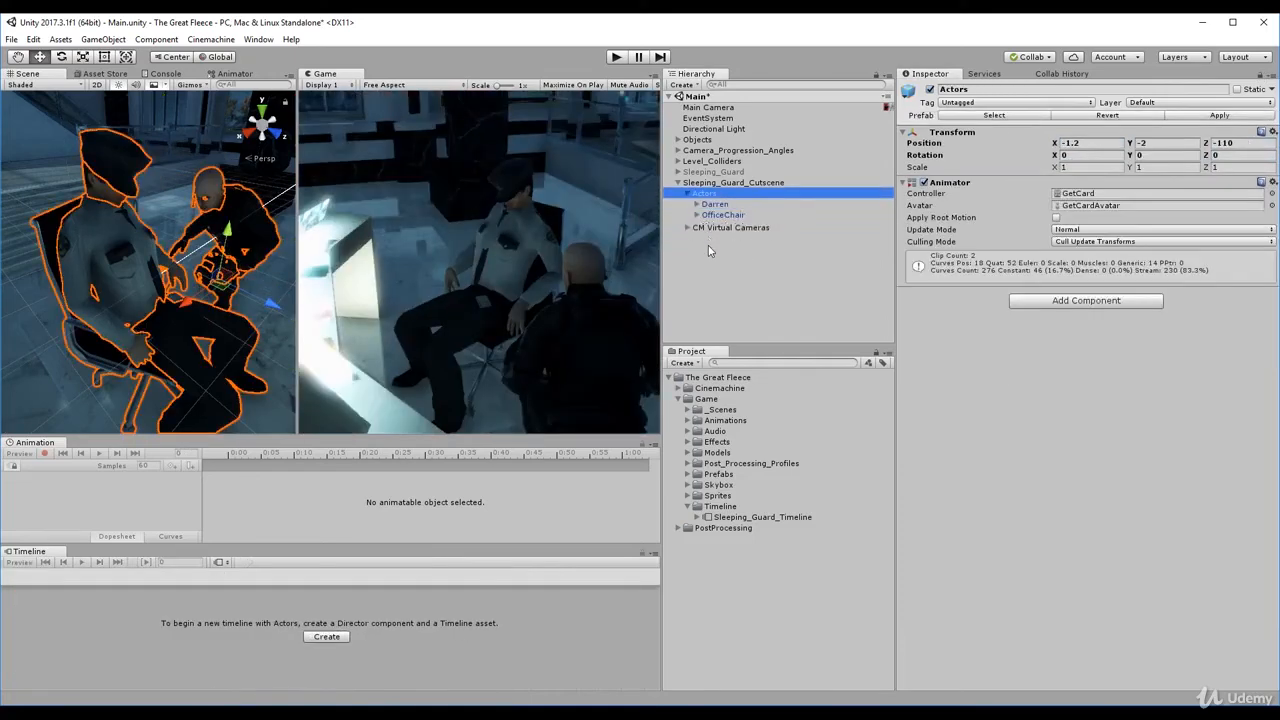
{"action": "key", "text": "Left"}
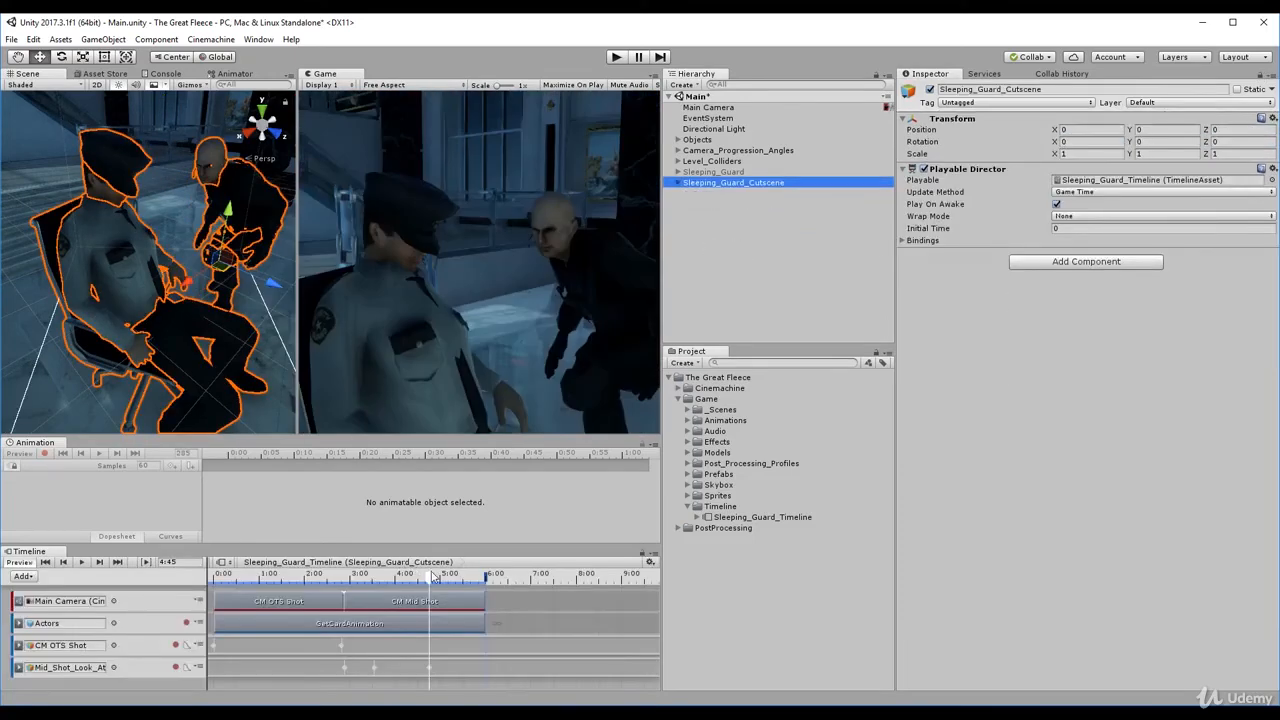
Play Sleeping_Guard_Timeline from the start to review the camera move in the mid shot.
{"action": "left_click_drag", "start_coordinate": [432, 577], "coordinate": [216, 580]}
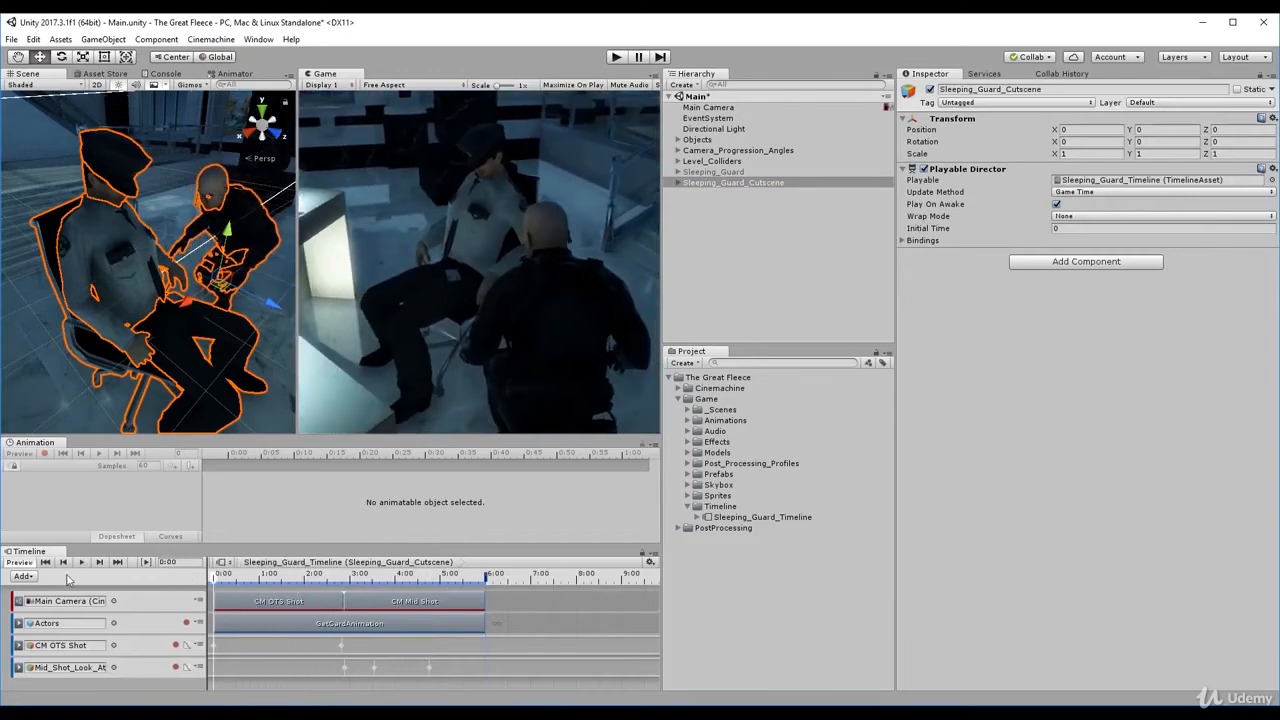
{"action": "left_click", "coordinate": [84, 563]}
{"action": "left_click", "coordinate": [218, 585]}
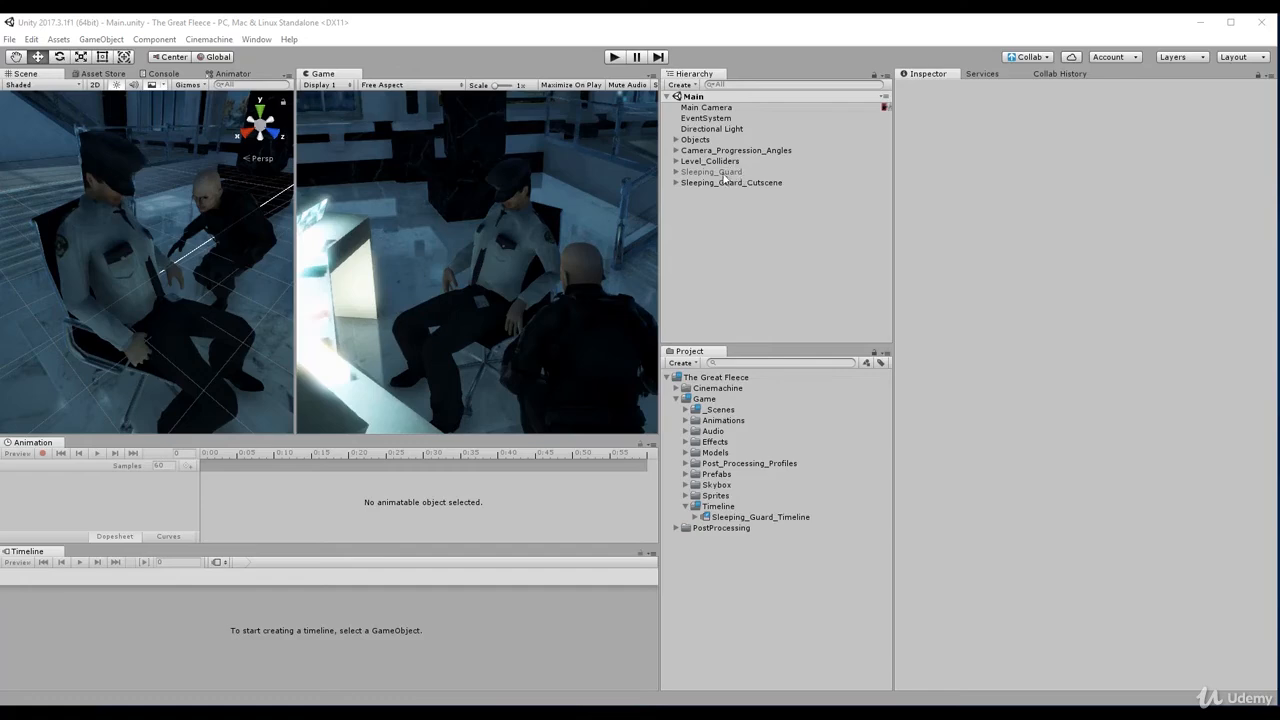
{"action": "left_click", "coordinate": [726, 183]}
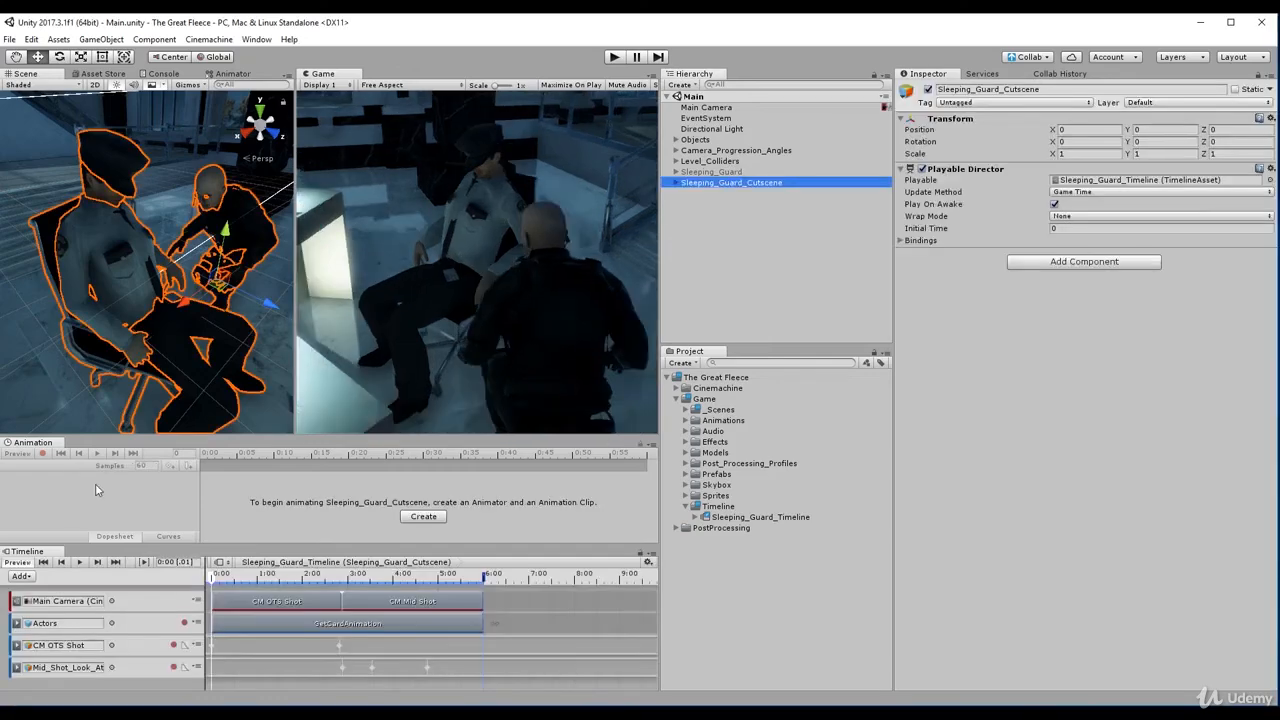
{"action": "left_click", "coordinate": [79, 563]}
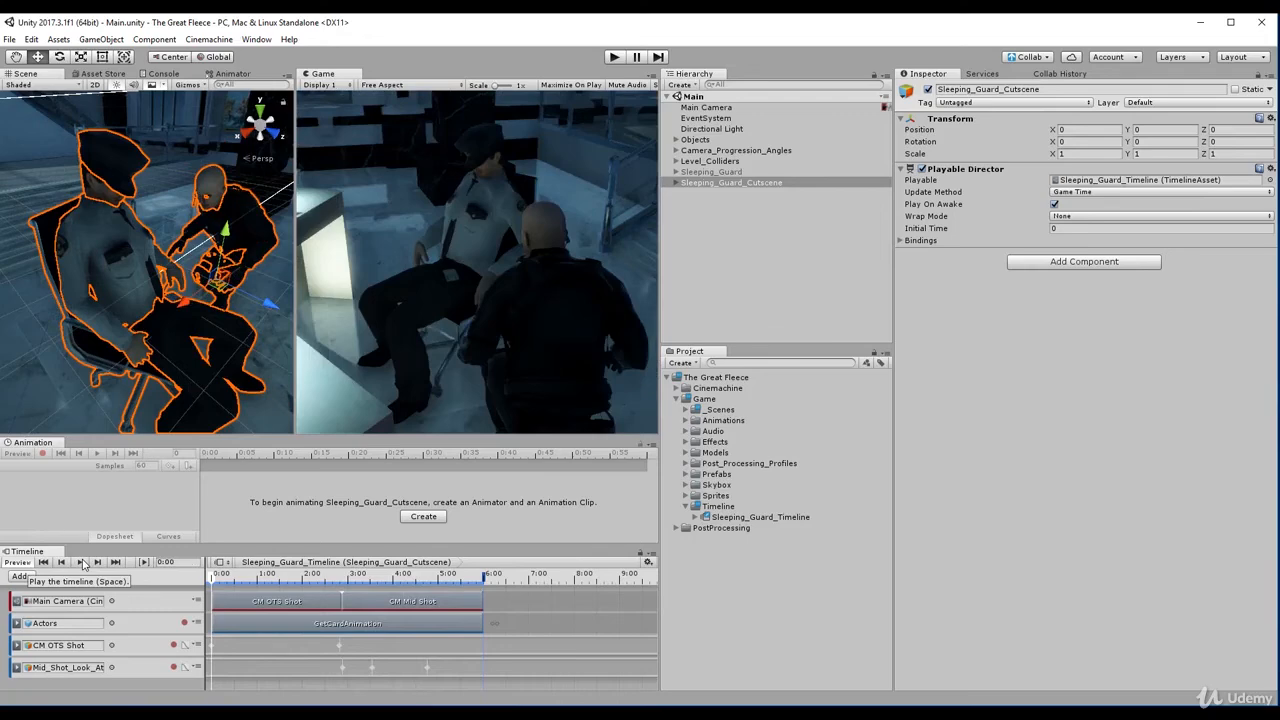
{"action": "left_click", "coordinate": [81, 563]}
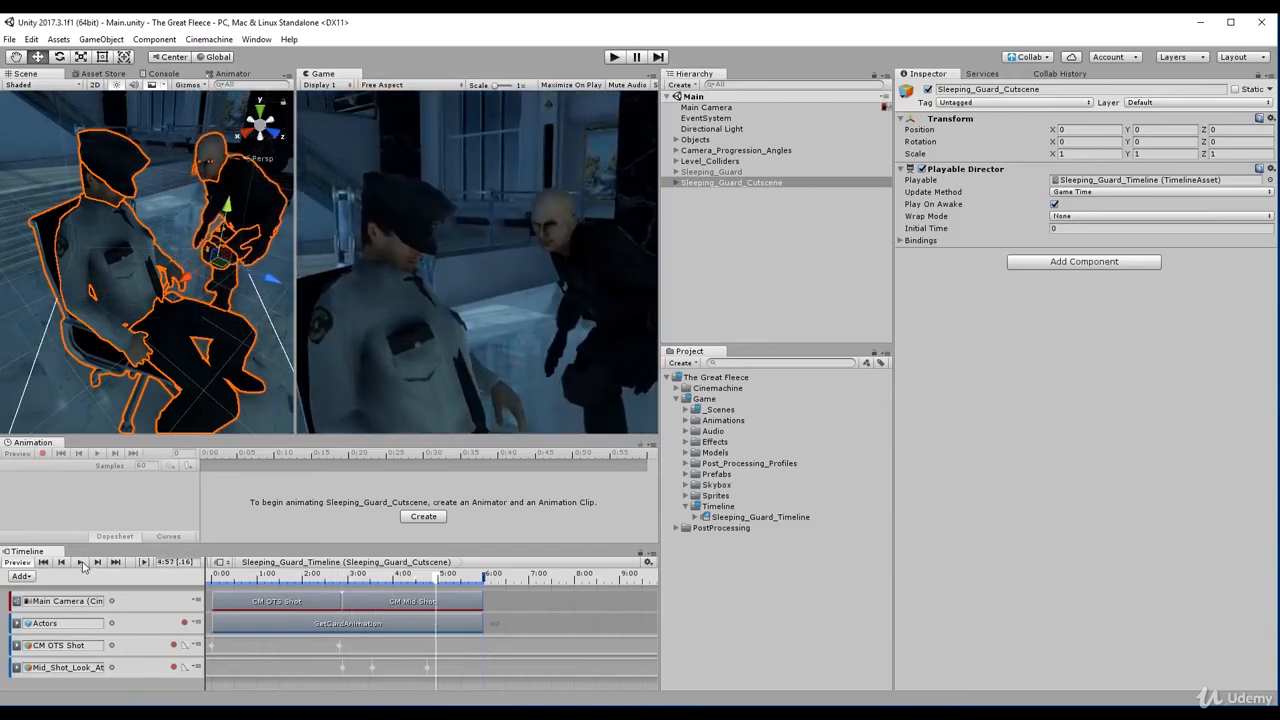
Set the CM Mid Shot composer's horizontal and vertical damping to 8 and replay Sleeping_Guard_Timeline.
{"action": "left_click", "coordinate": [700, 182]}
{"action": "key", "text": "Right"}
{"action": "key", "text": "Right"}
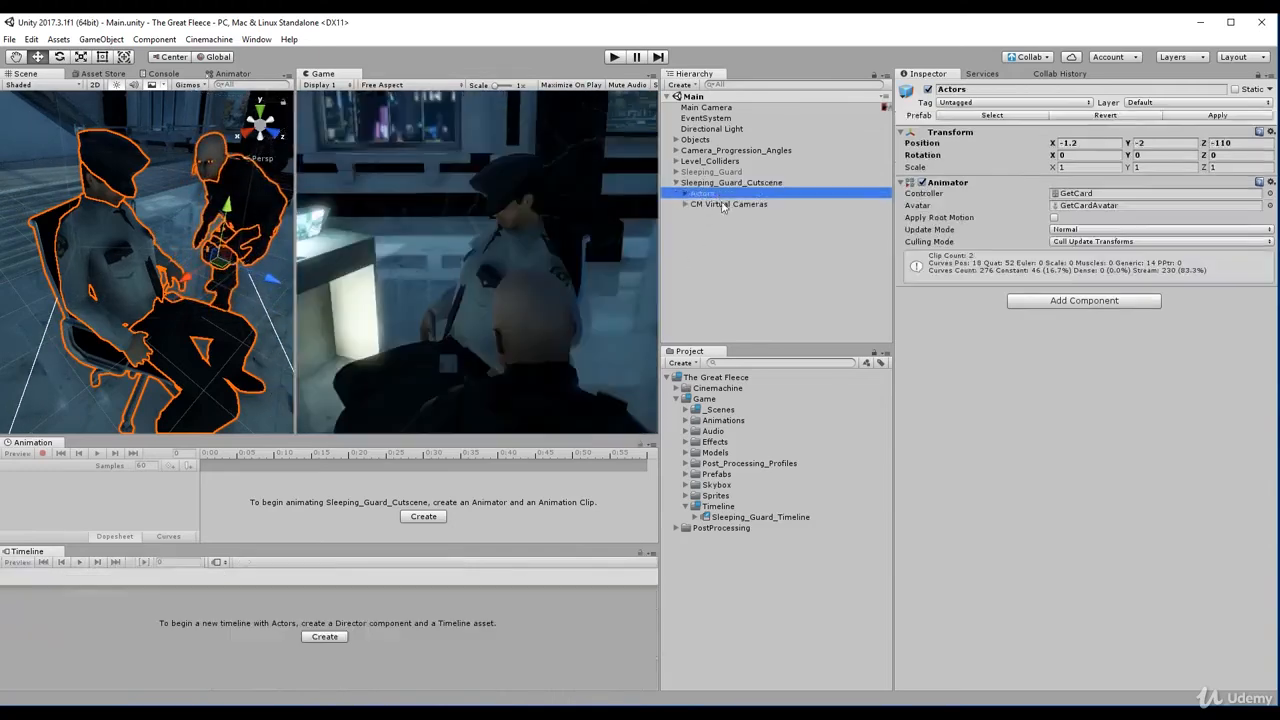
{"action": "key", "text": "Down"}
{"action": "key", "text": "Right"}
{"action": "key", "text": "Right"}
{"action": "key", "text": "Down"}
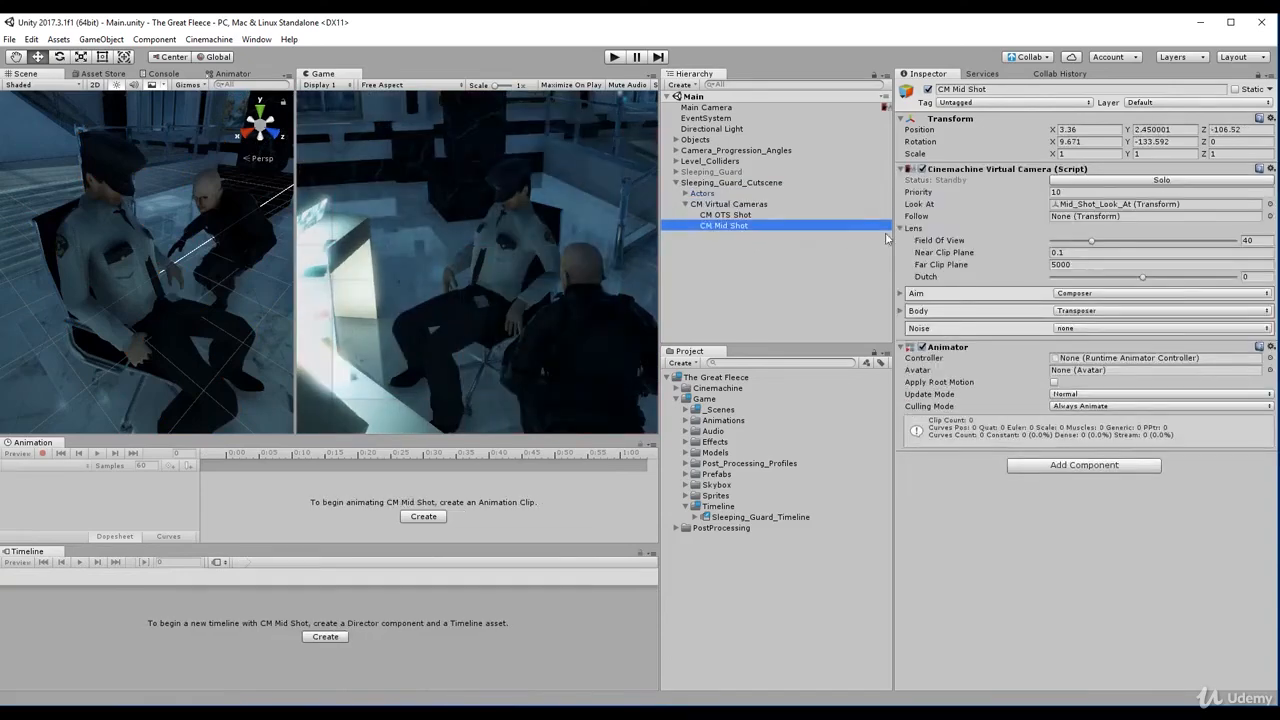
{"action": "left_click", "coordinate": [901, 294]}
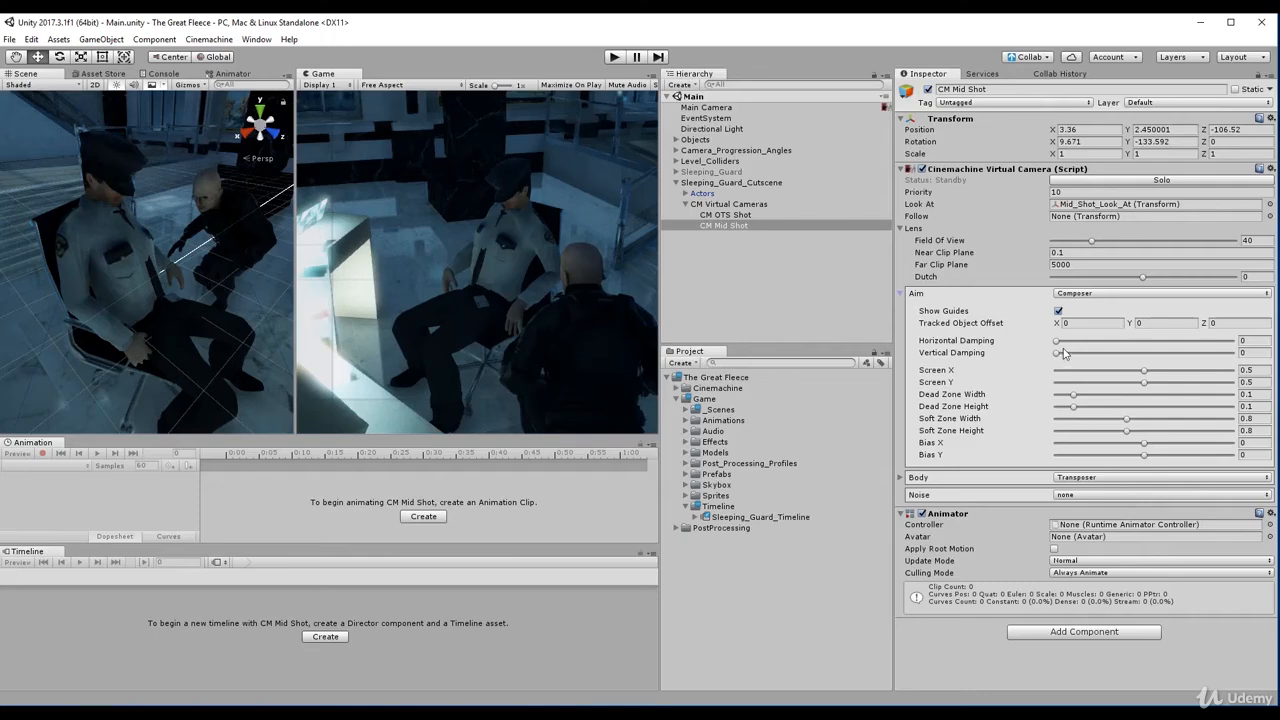
{"action": "left_click", "coordinate": [1246, 342]}
{"action": "type", "text": "2"}
{"action": "left_click", "coordinate": [1248, 350]}
{"action": "type", "text": "8"}
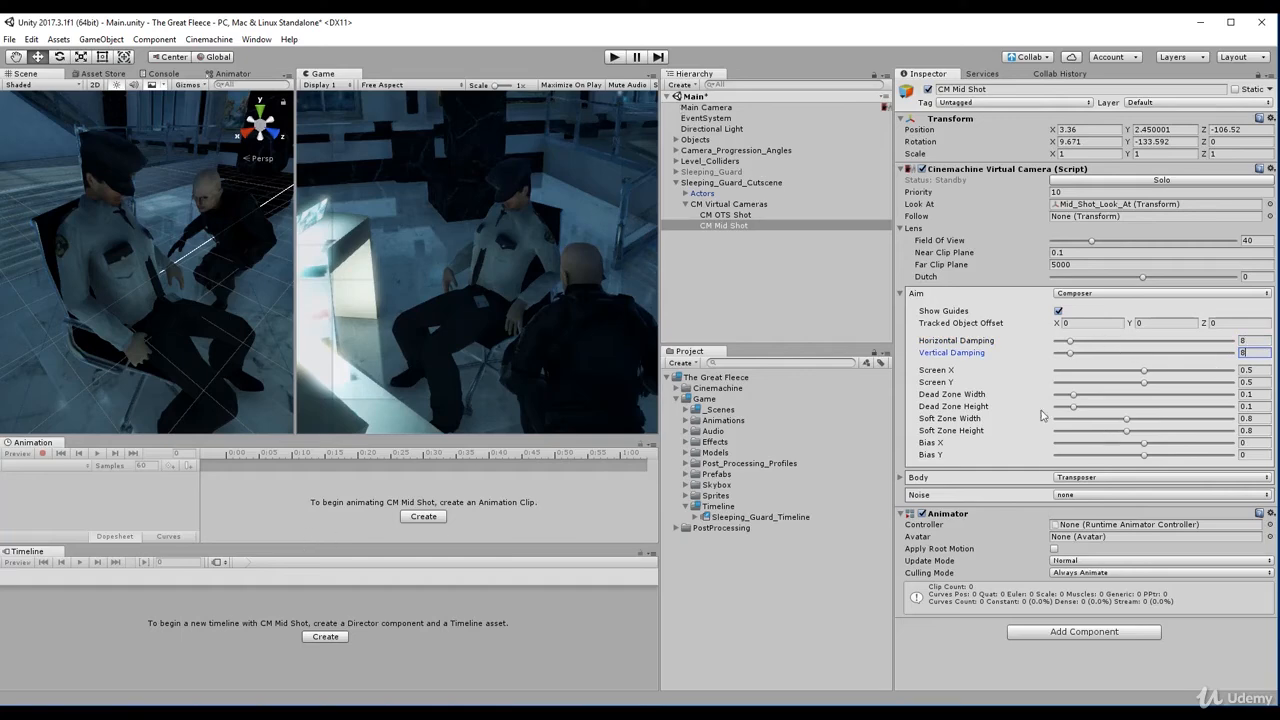
{"action": "left_click", "coordinate": [748, 183]}
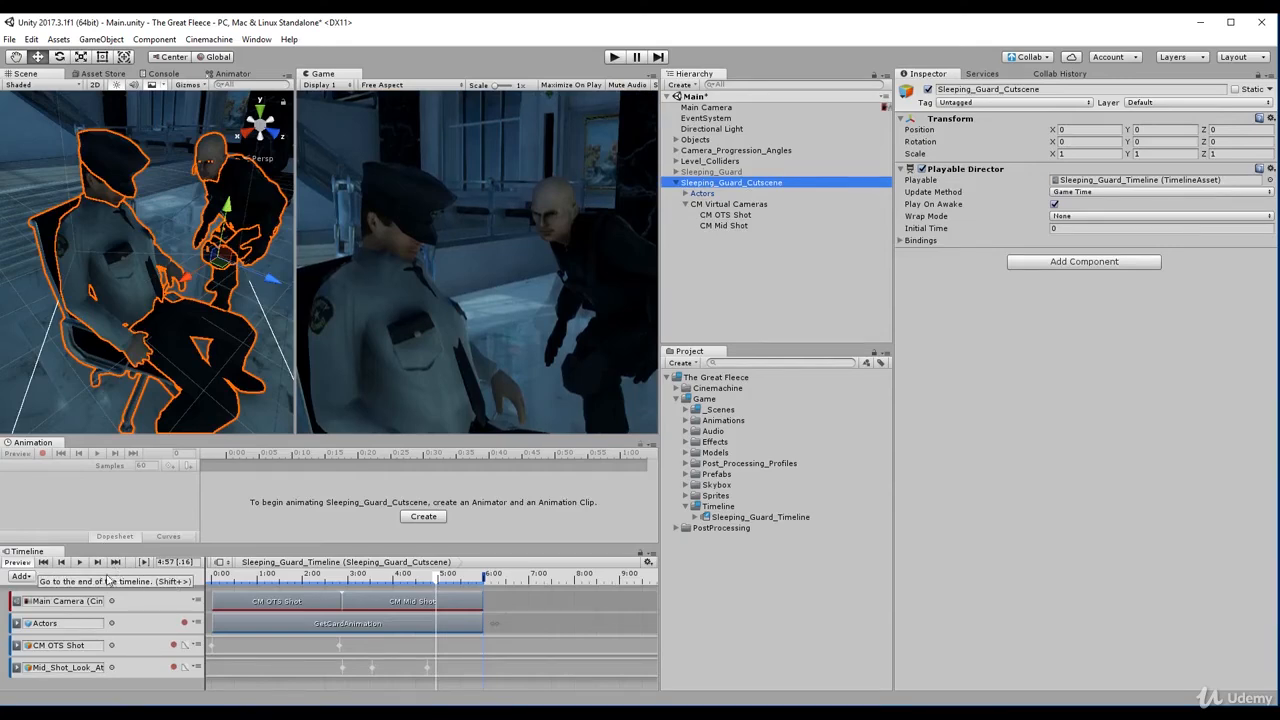
{"action": "left_click", "coordinate": [80, 563]}
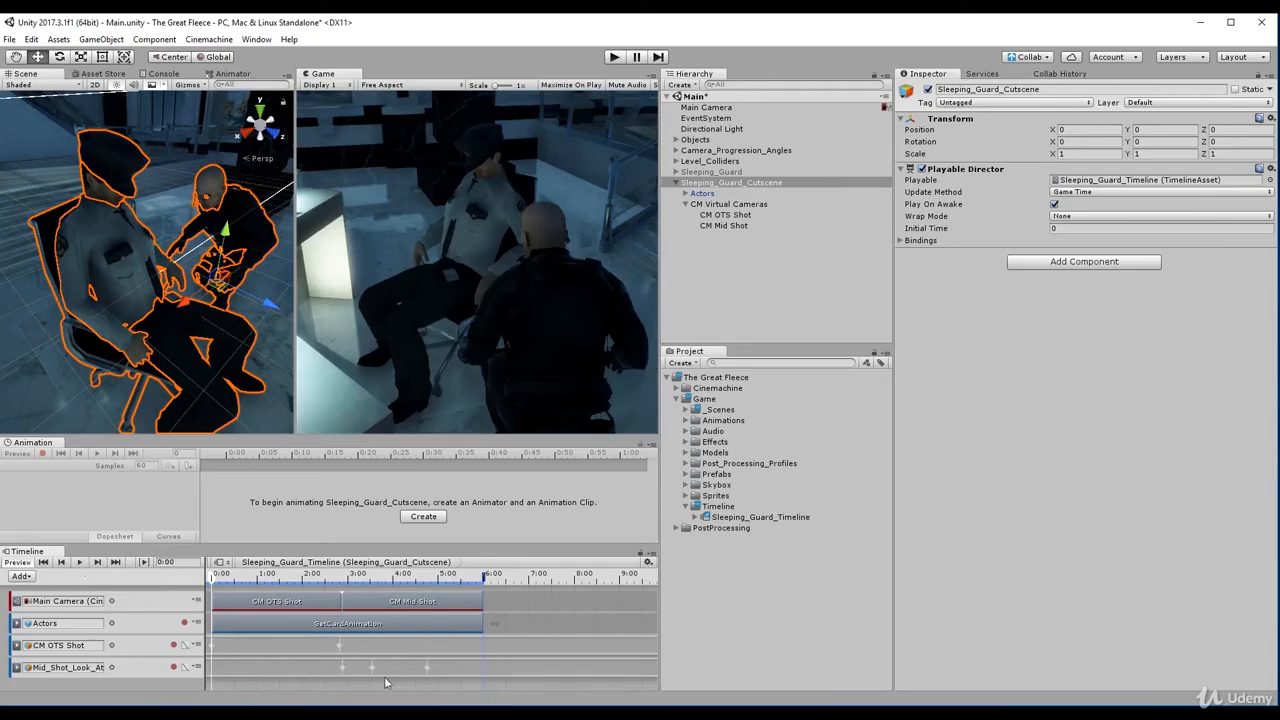
Examine the Mid_Shot_Look_At track's position curves around its three keyframes.
{"action": "left_click", "coordinate": [310, 673]}
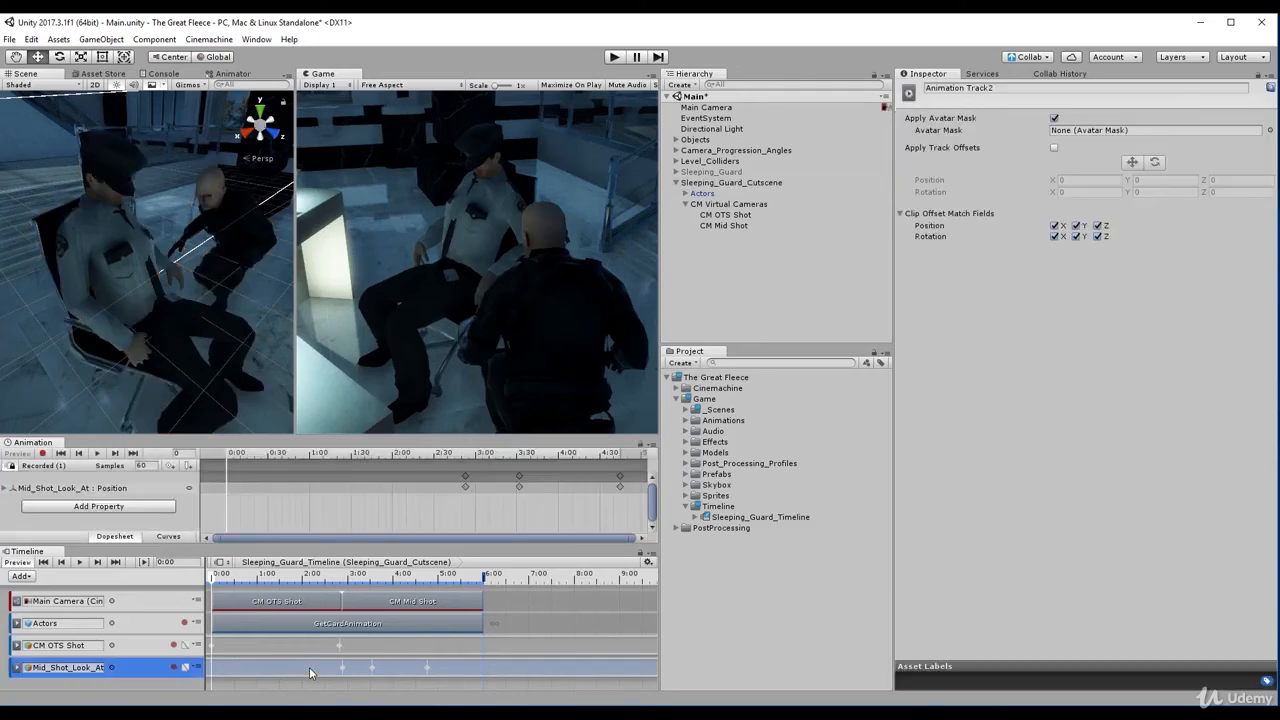
{"action": "left_click", "coordinate": [168, 537]}
{"action": "scroll", "coordinate": [530, 523], "scroll_direction": "up", "scroll_amount": 3}
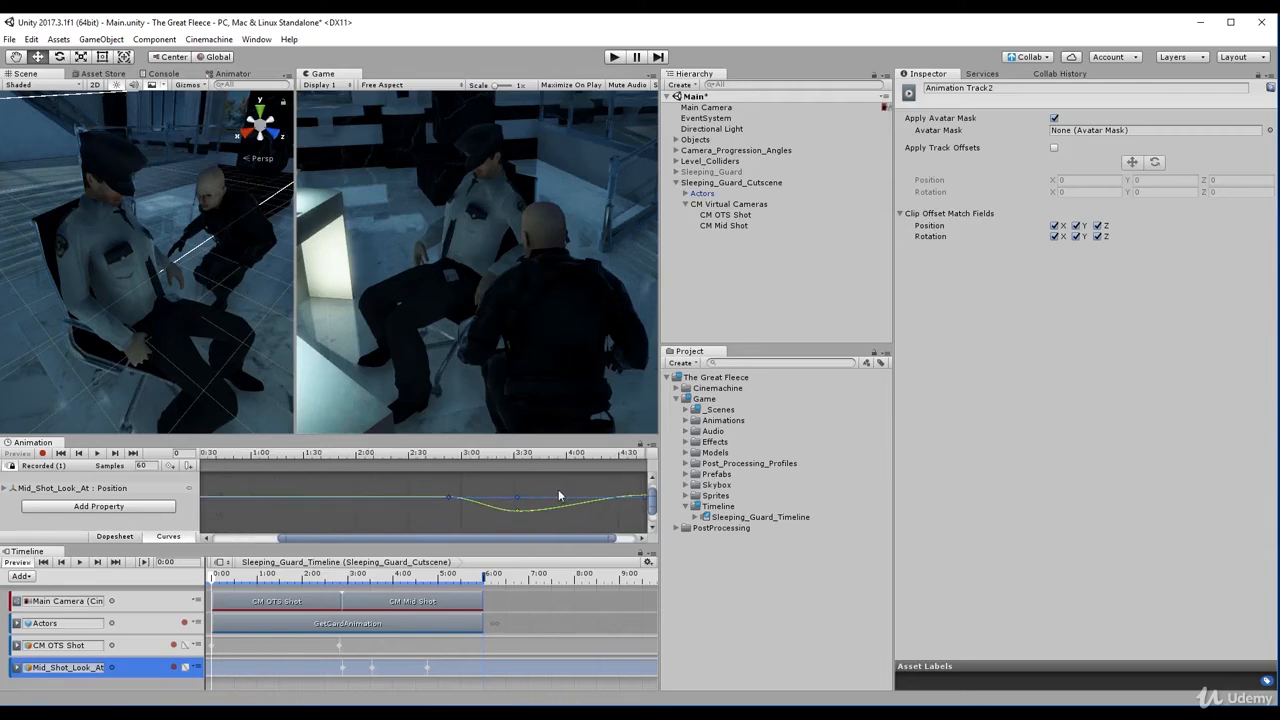
{"action": "right_click", "coordinate": [541, 492]}
{"action": "left_click", "coordinate": [542, 537]}
{"action": "left_click_drag", "start_coordinate": [543, 538], "coordinate": [592, 540]}
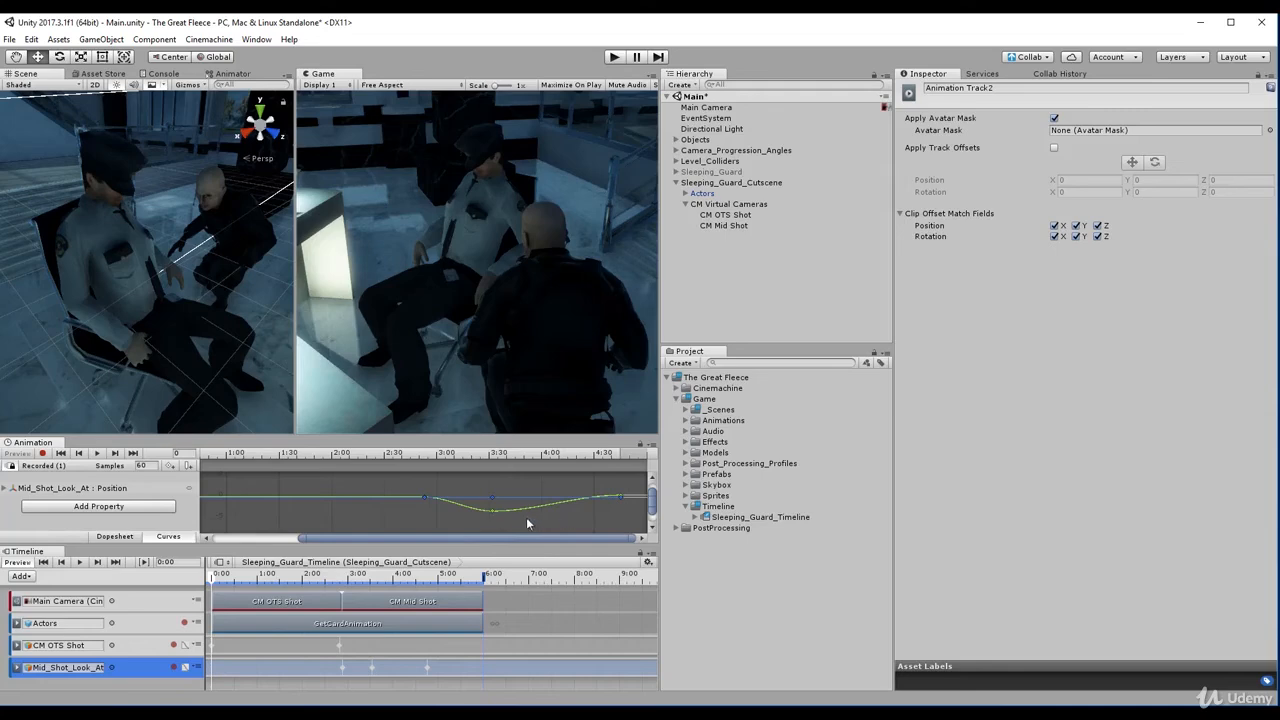
Try delaying and deepening the dip in Mid_Shot_Look_At's position curve, check the framing near 3:06, and undo the curve edits.
{"action": "left_click_drag", "start_coordinate": [493, 512], "coordinate": [528, 512]}
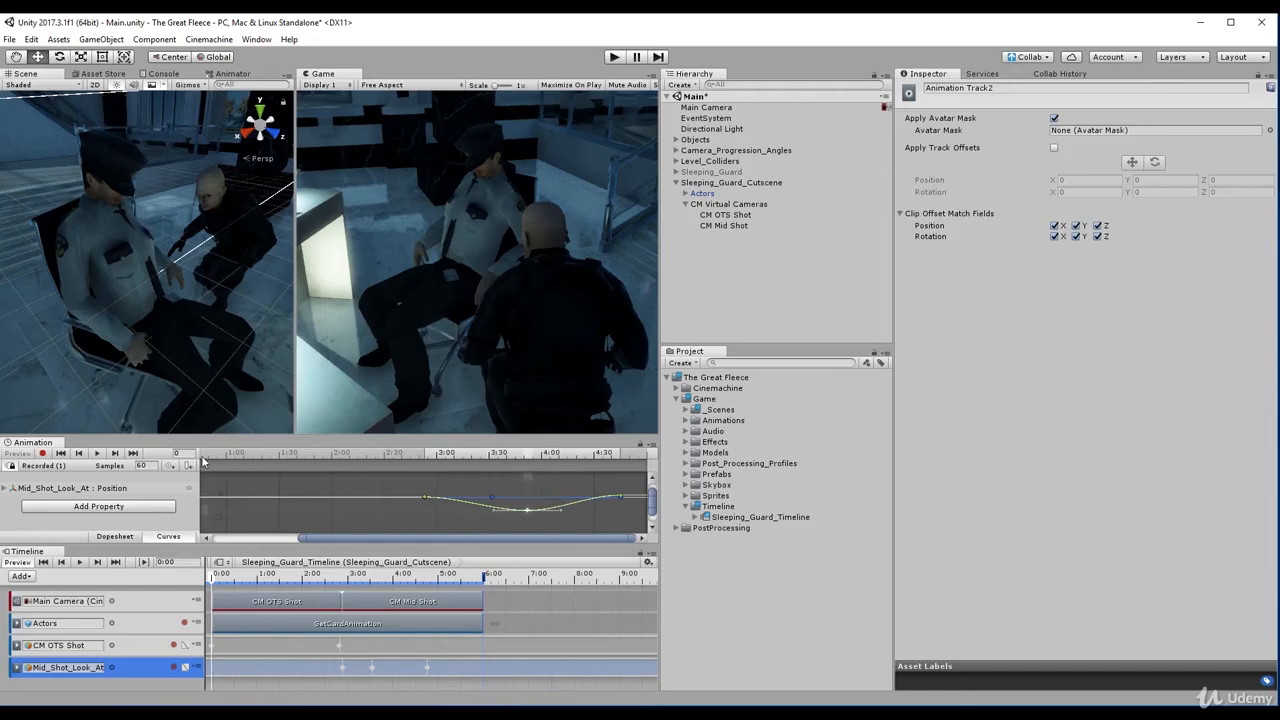
{"action": "left_click_drag", "start_coordinate": [203, 462], "coordinate": [533, 527]}
{"action": "left_click_drag", "start_coordinate": [532, 463], "coordinate": [447, 458]}
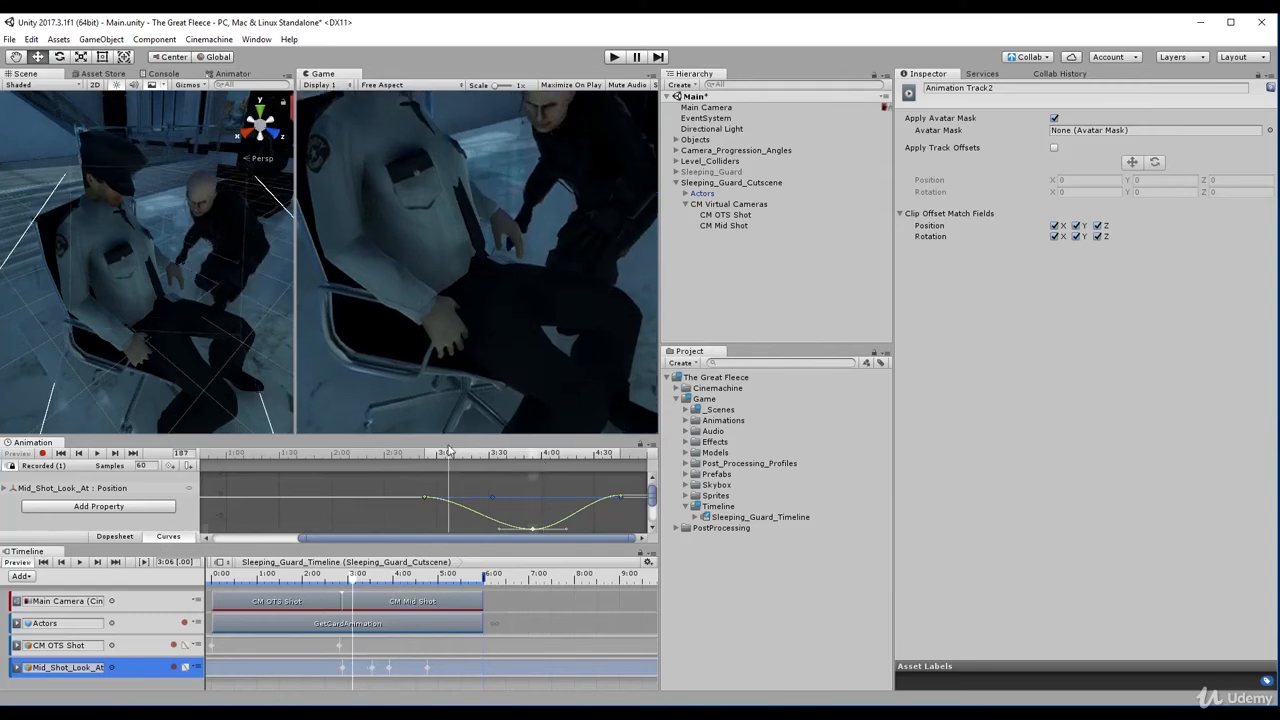
{"action": "left_click_drag", "start_coordinate": [511, 528], "coordinate": [506, 529]}
{"action": "left_click", "coordinate": [506, 528]}
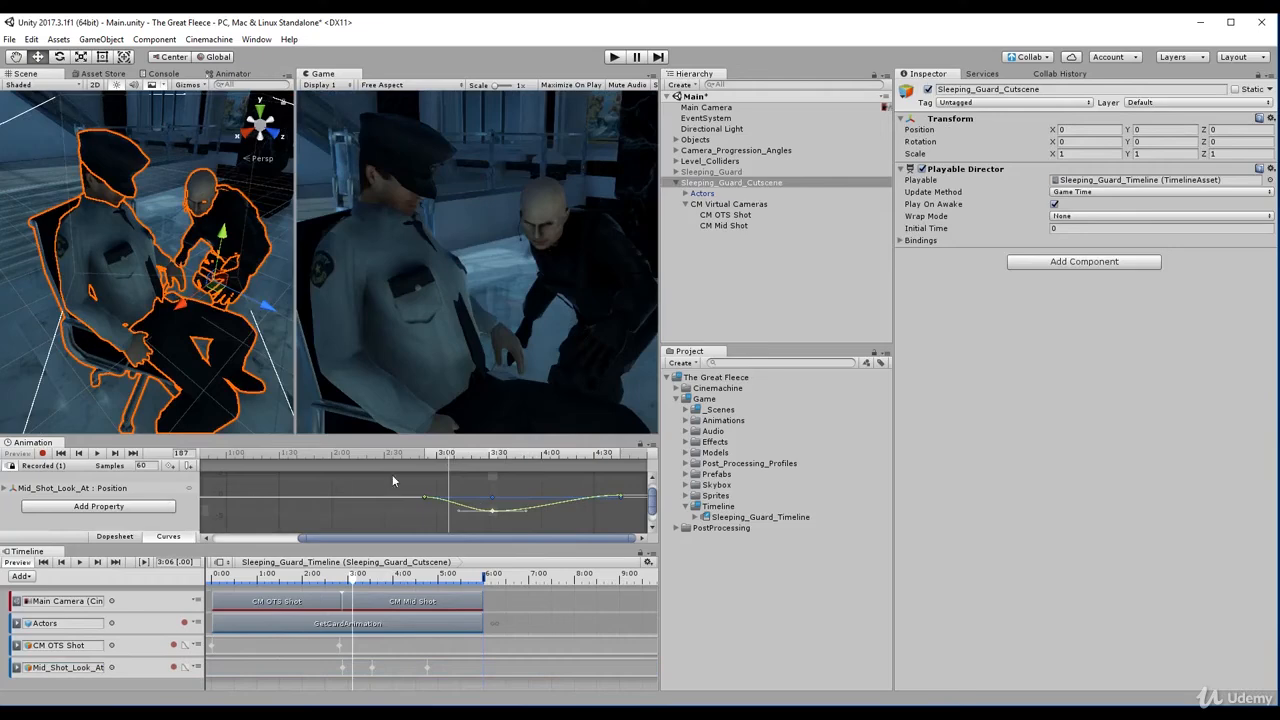
Collapse the Sleeping_Guard_Cutscene hierarchy, return the Mid_Shot_Look_At animation to its dopesheet view, and replay the timeline.
{"action": "double_click", "coordinate": [722, 205]}
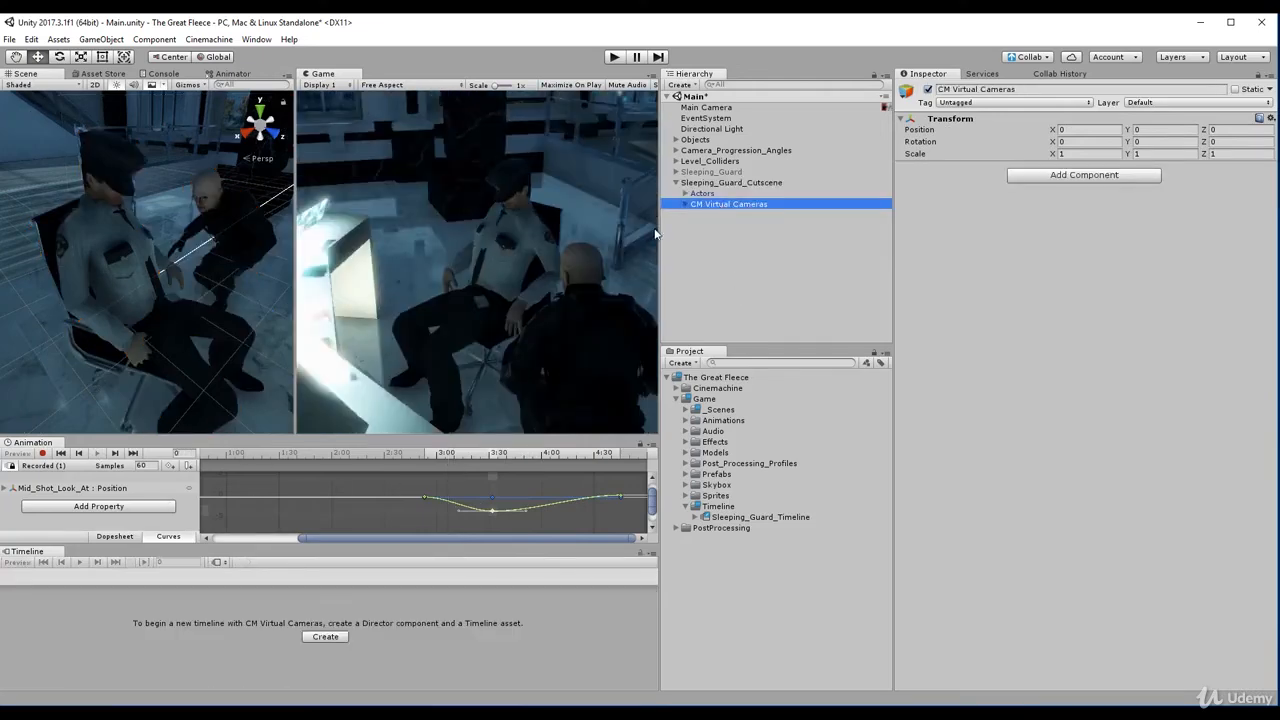
{"action": "left_click", "coordinate": [711, 184]}
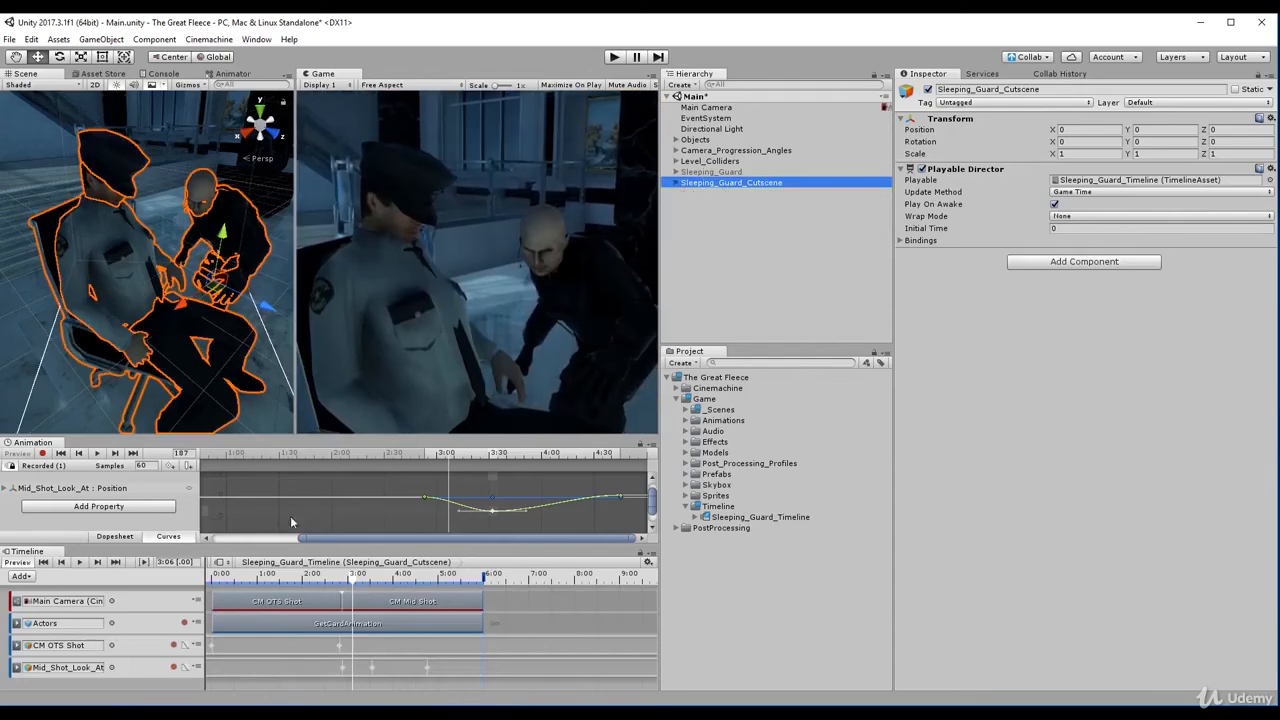
{"action": "left_click", "coordinate": [611, 660]}
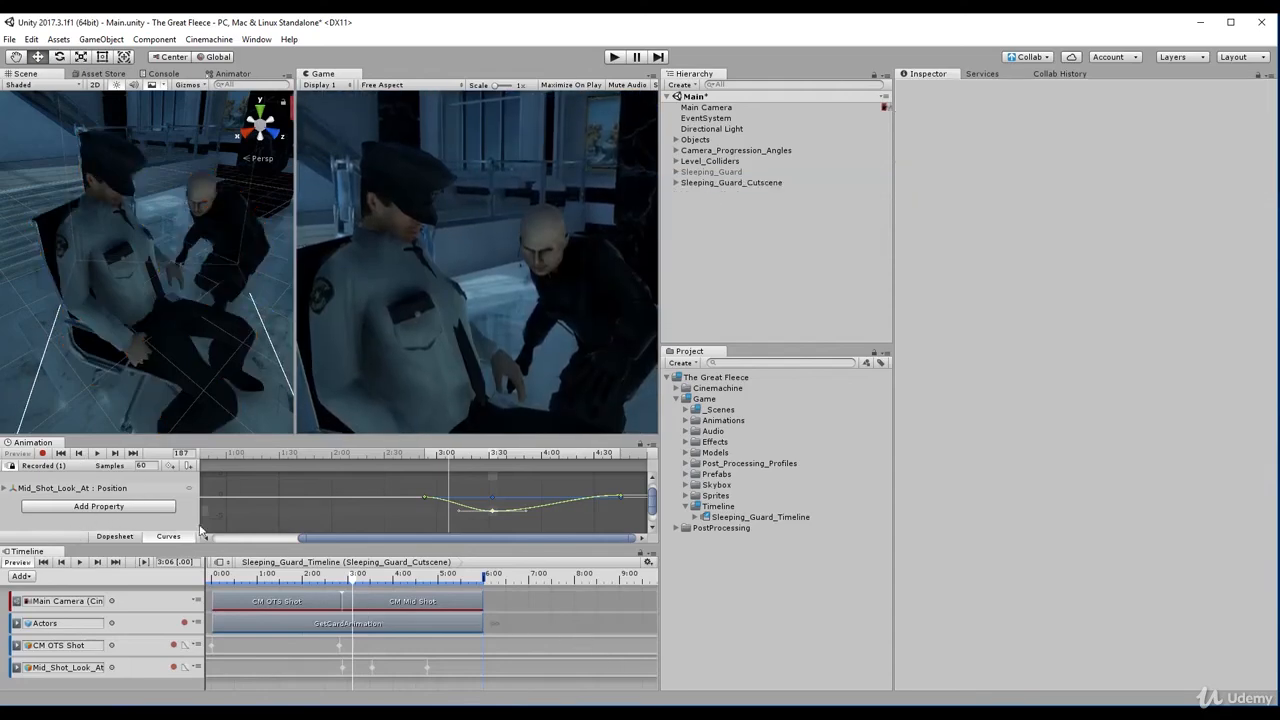
{"action": "left_click", "coordinate": [106, 537]}
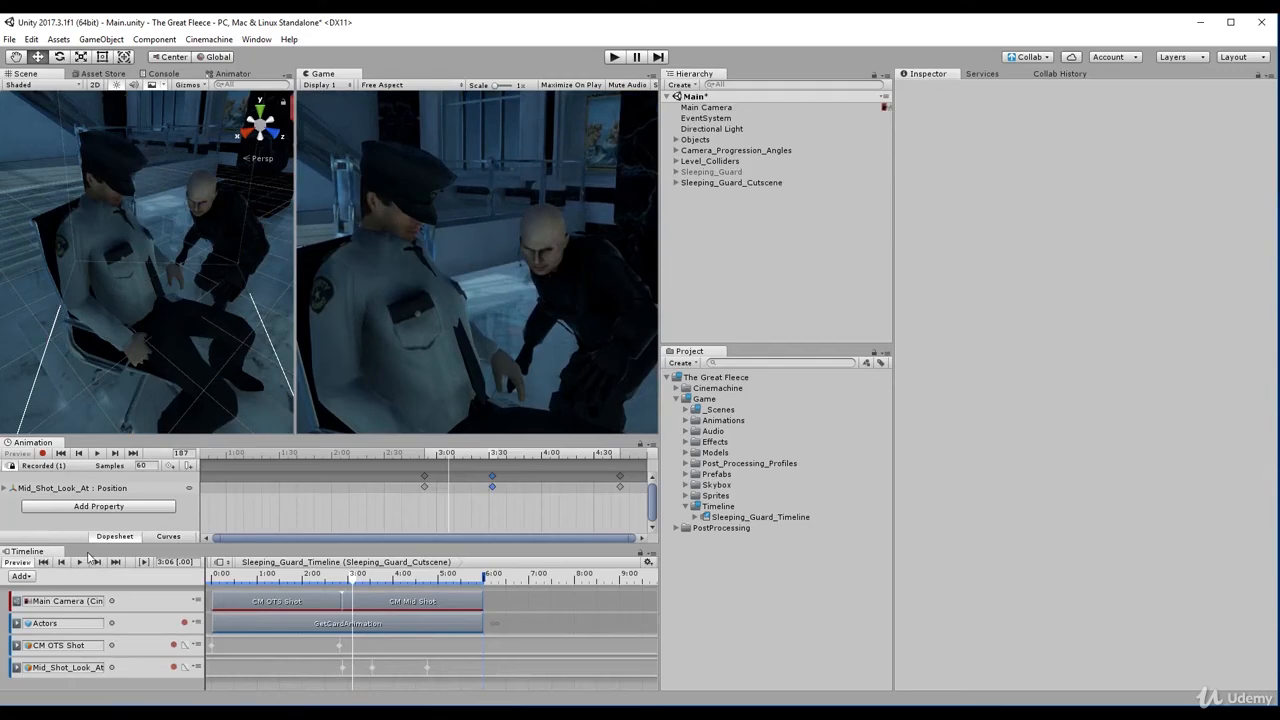
{"action": "left_click", "coordinate": [79, 562]}
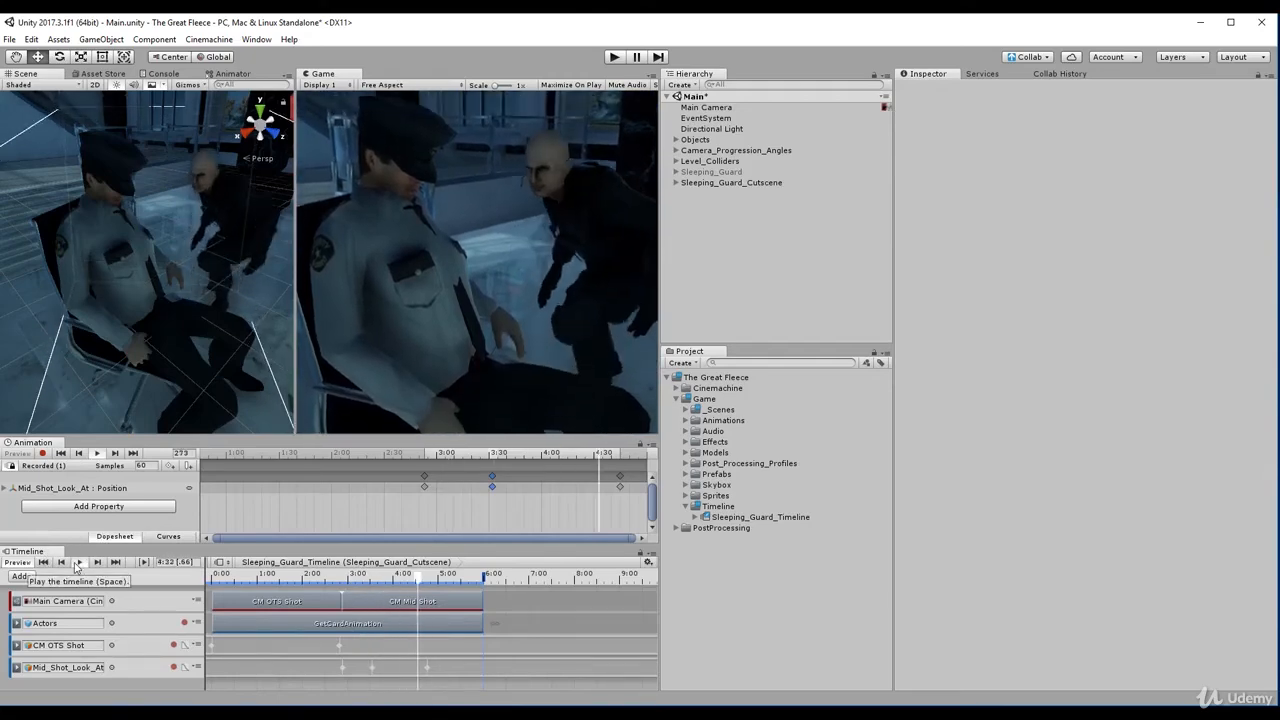
{"action": "left_click", "coordinate": [77, 565]}
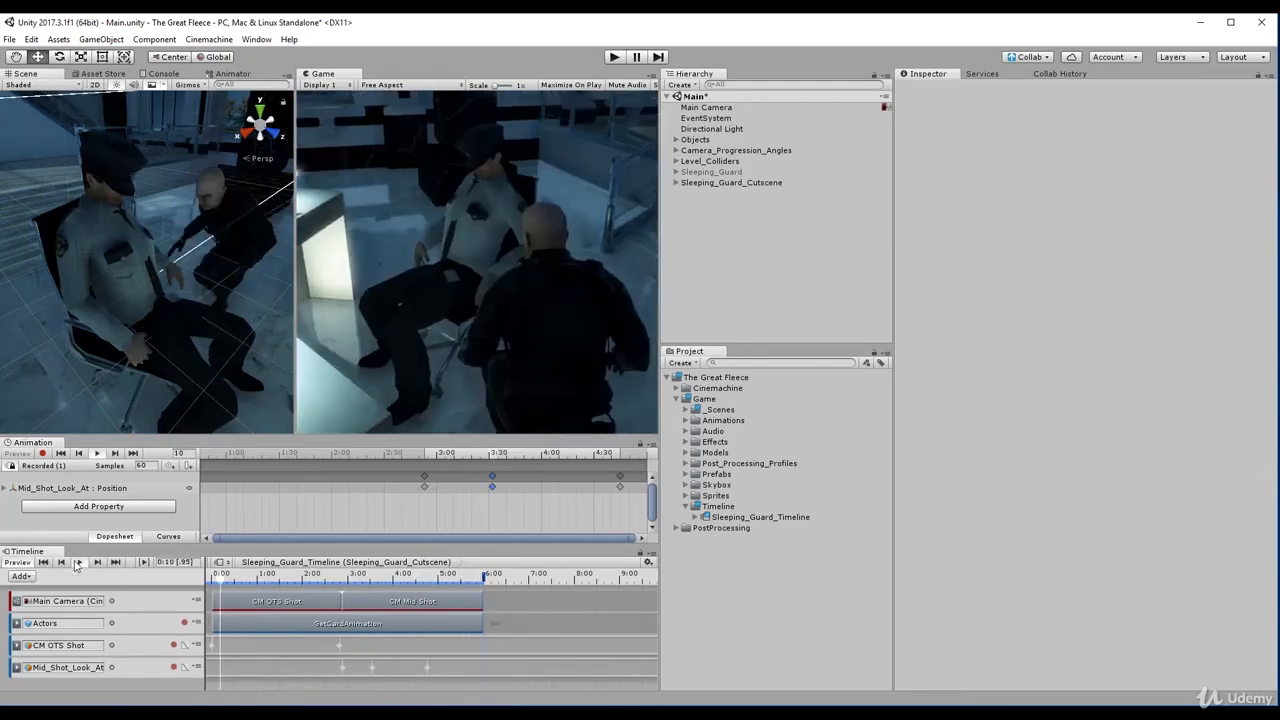
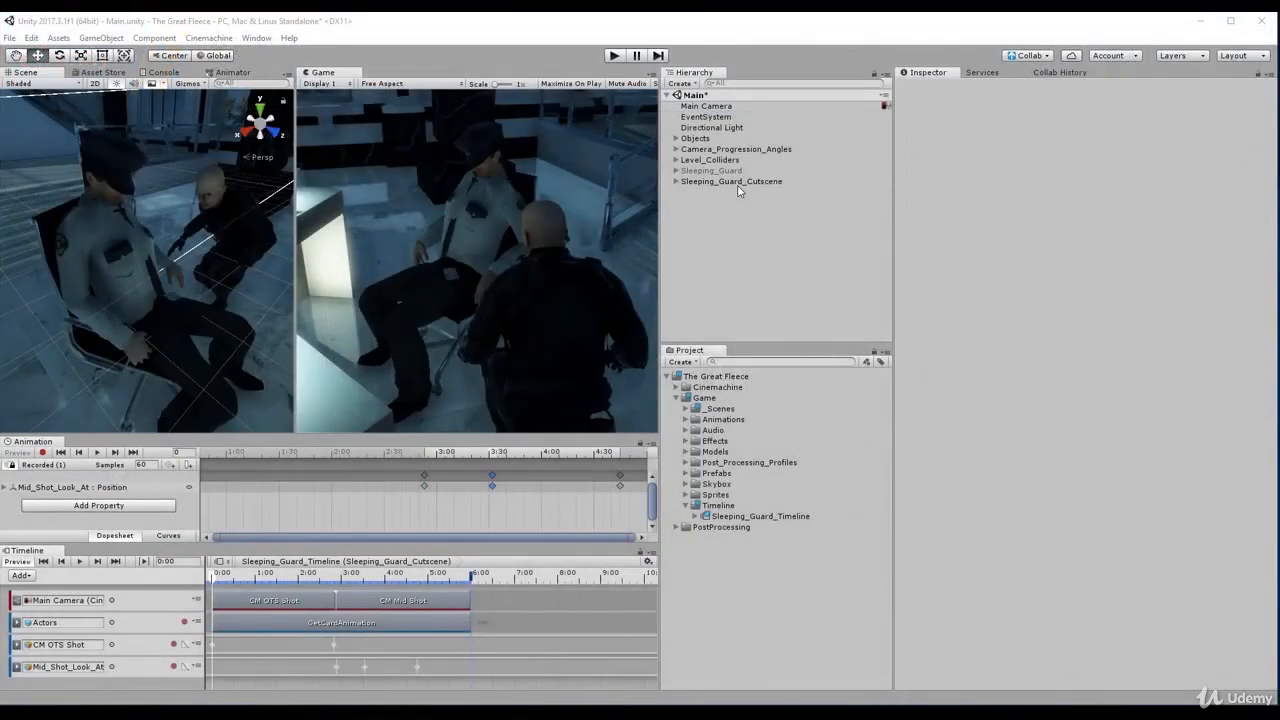
Scrub Sleeping_Guard_Timeline from the start to 3:21 to examine the mid shot around the card grab.
{"action": "left_click", "coordinate": [733, 182]}
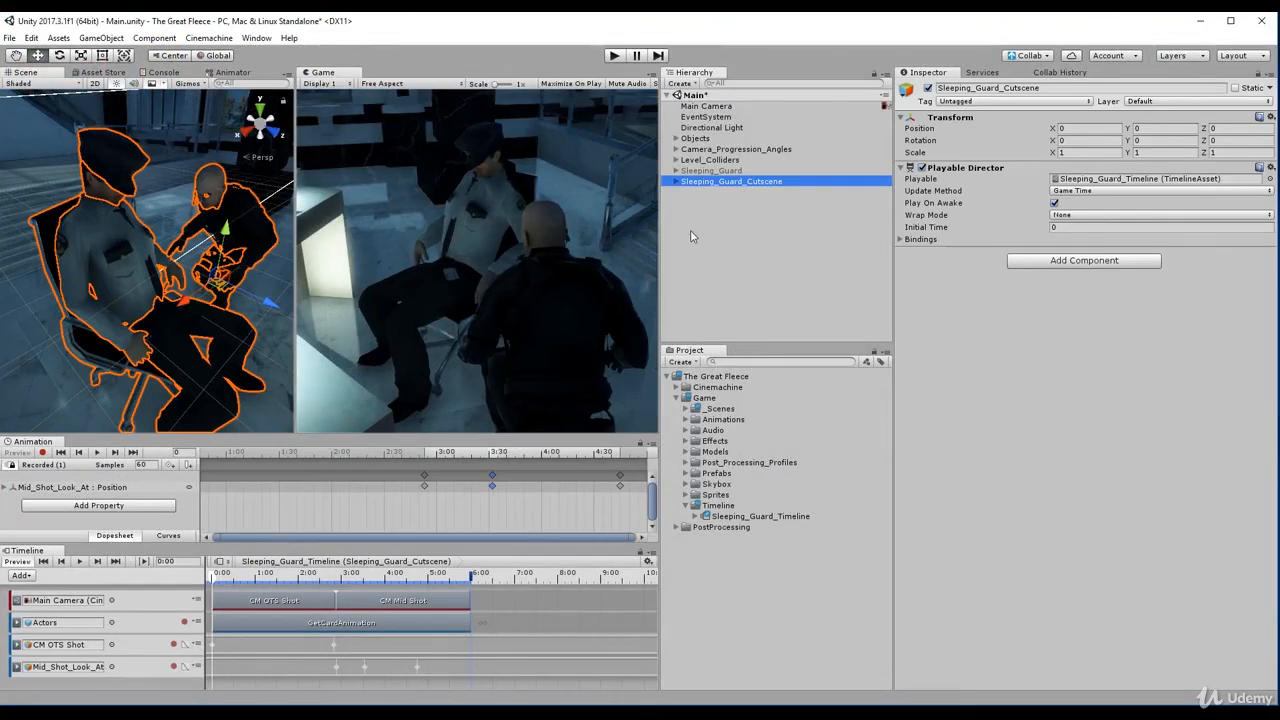
{"action": "left_click", "coordinate": [744, 209]}
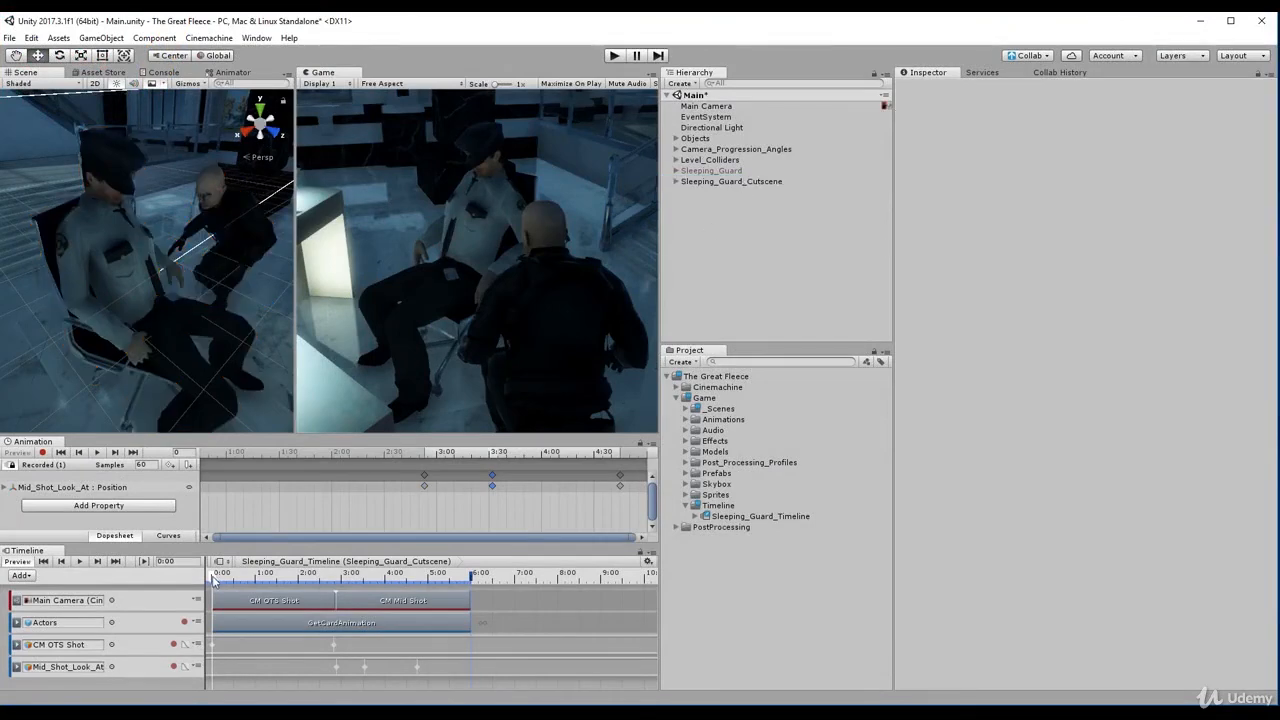
{"action": "left_click_drag", "start_coordinate": [213, 580], "coordinate": [341, 589]}
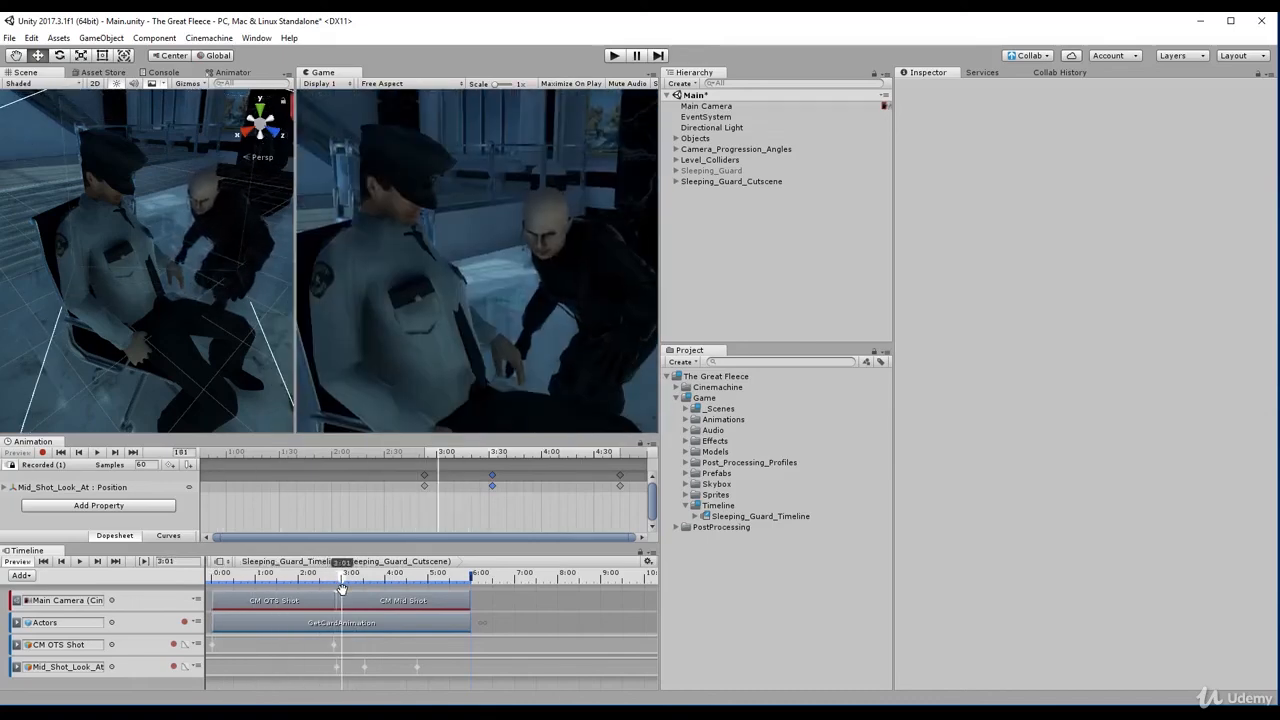
{"action": "left_click_drag", "start_coordinate": [341, 589], "coordinate": [341, 589]}
{"action": "left_click_drag", "start_coordinate": [343, 577], "coordinate": [358, 610]}
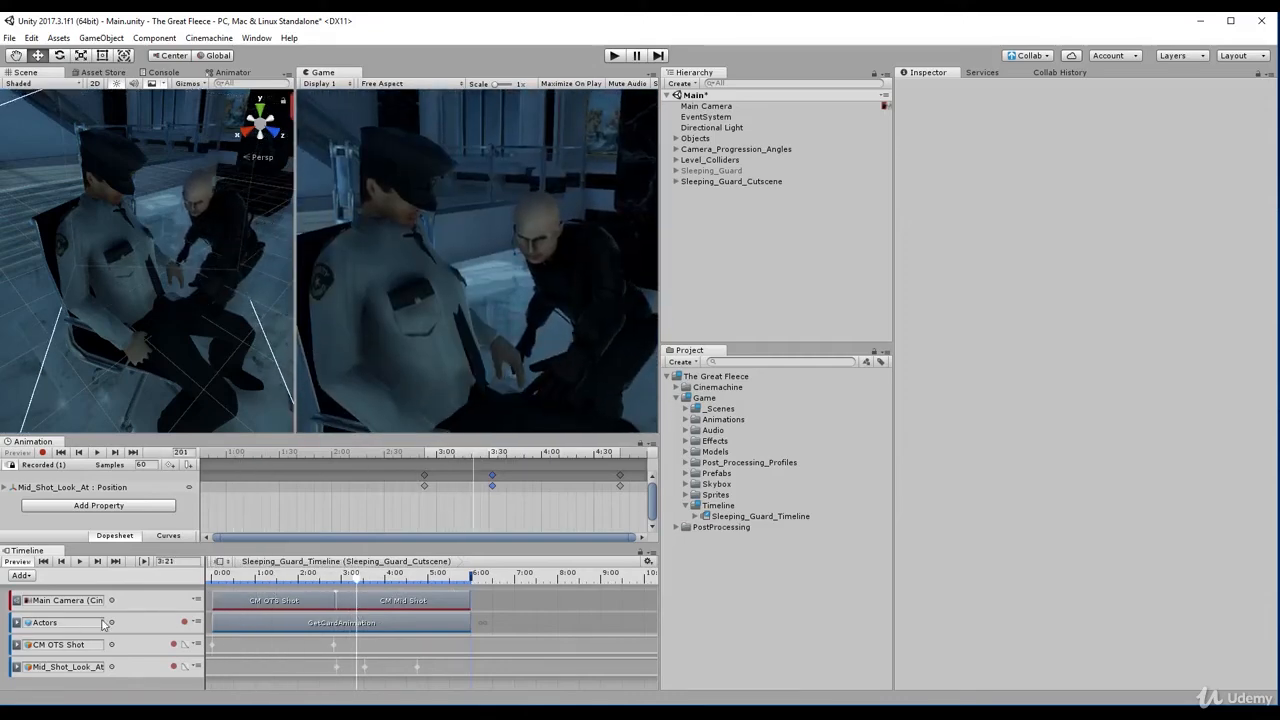
{"action": "scroll", "coordinate": [127, 665], "scroll_direction": "down", "scroll_amount": 1}
{"action": "scroll", "coordinate": [127, 665], "scroll_direction": "up", "scroll_amount": 1}
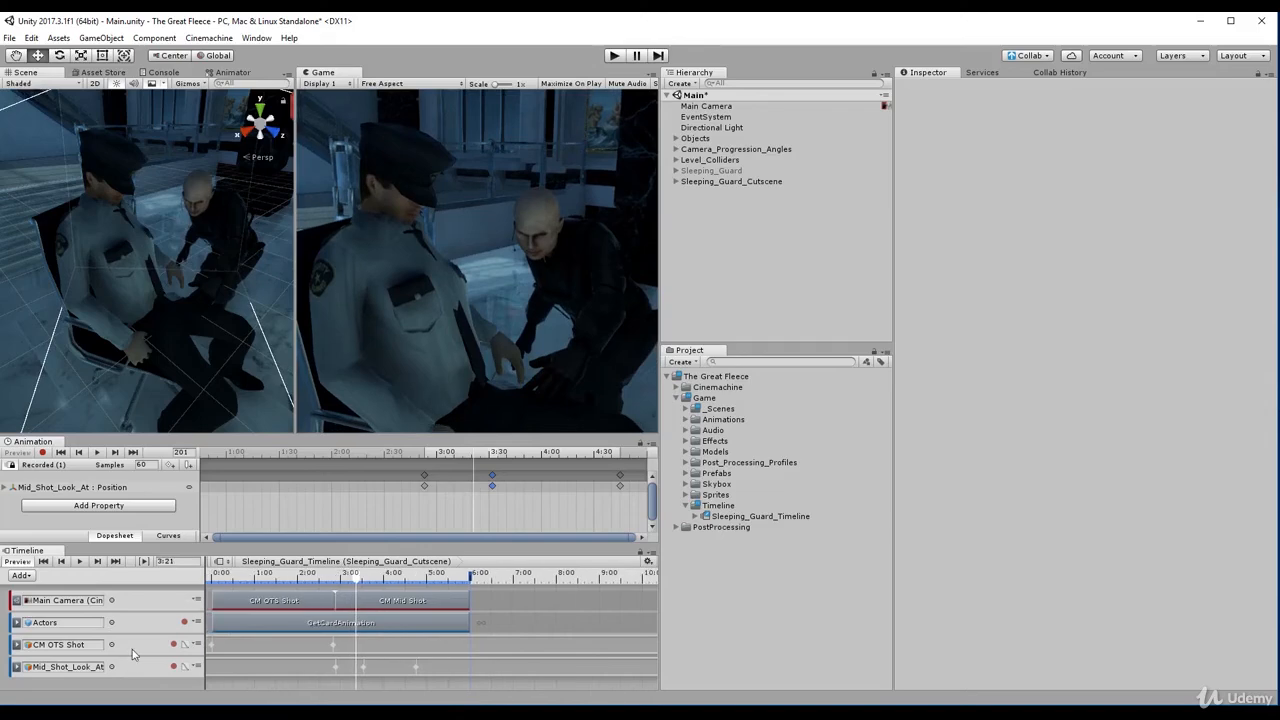
Add an activation track to Sleeping_Guard_Timeline and extend its Active clip to 6 seconds (frame 360).
{"action": "left_click", "coordinate": [22, 576]}
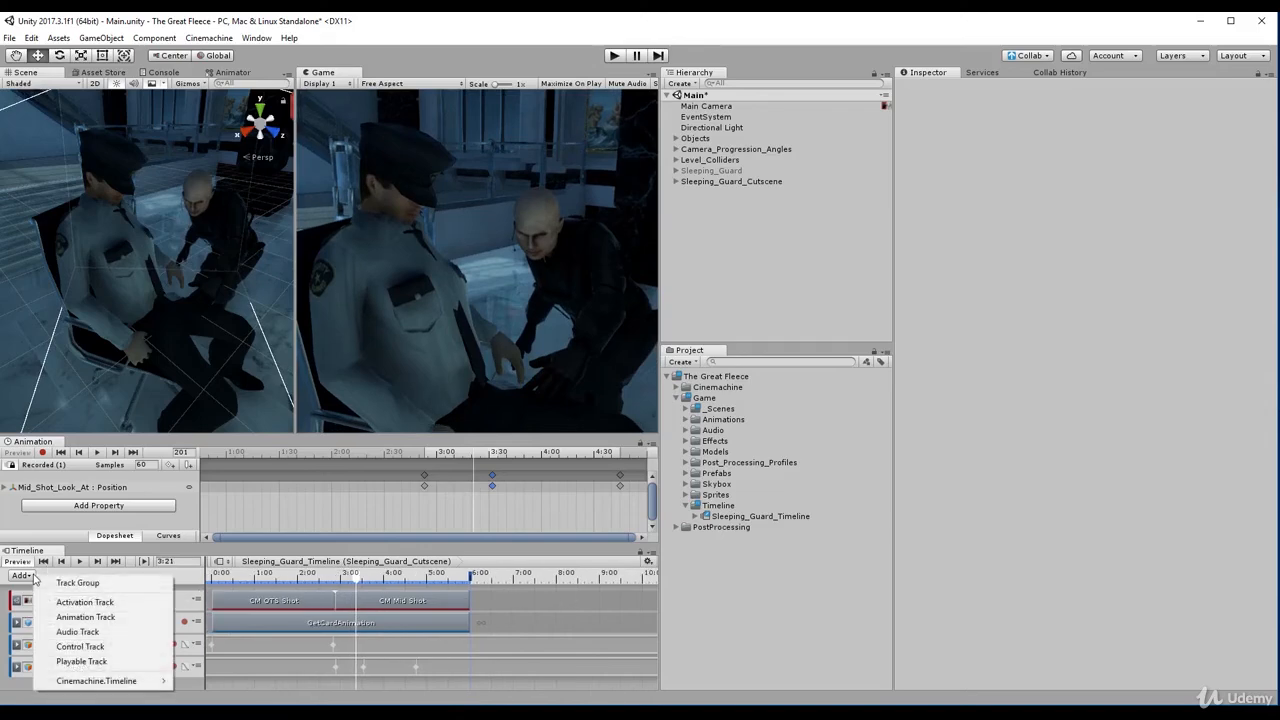
{"action": "left_click", "coordinate": [84, 602]}
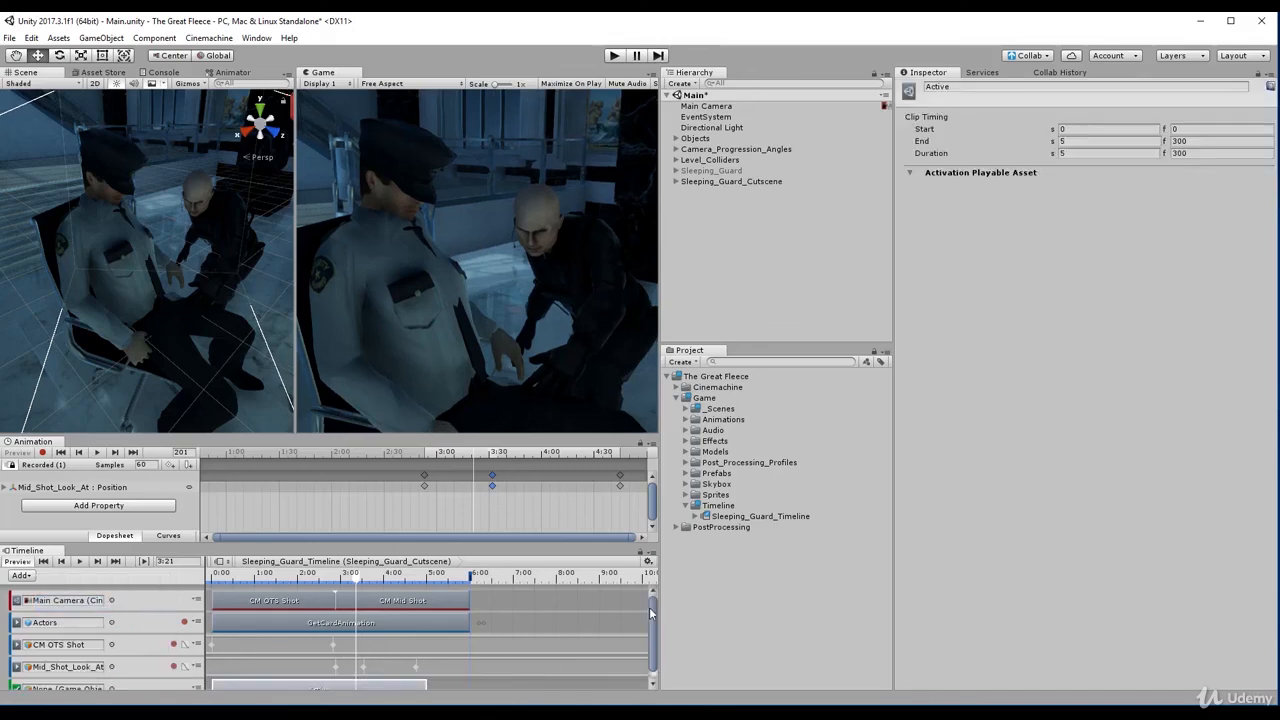
{"action": "left_click_drag", "start_coordinate": [650, 612], "coordinate": [650, 652]}
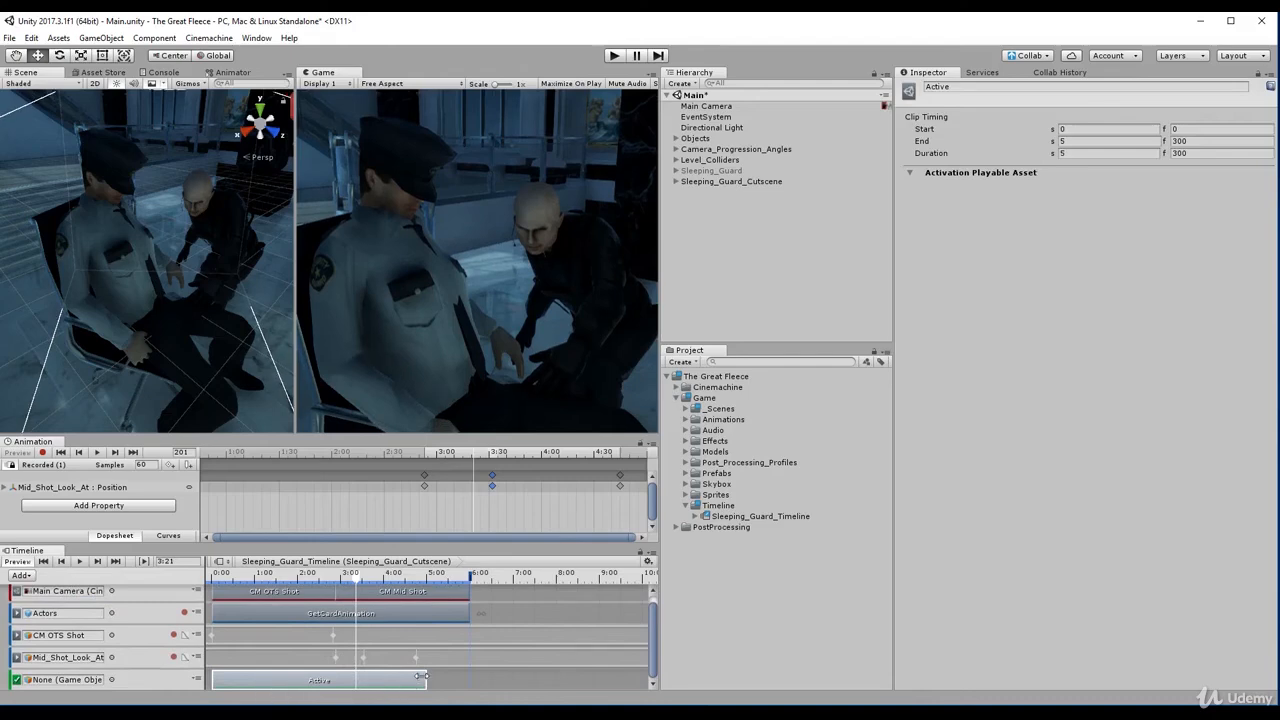
{"action": "left_click_drag", "start_coordinate": [425, 680], "coordinate": [466, 689]}
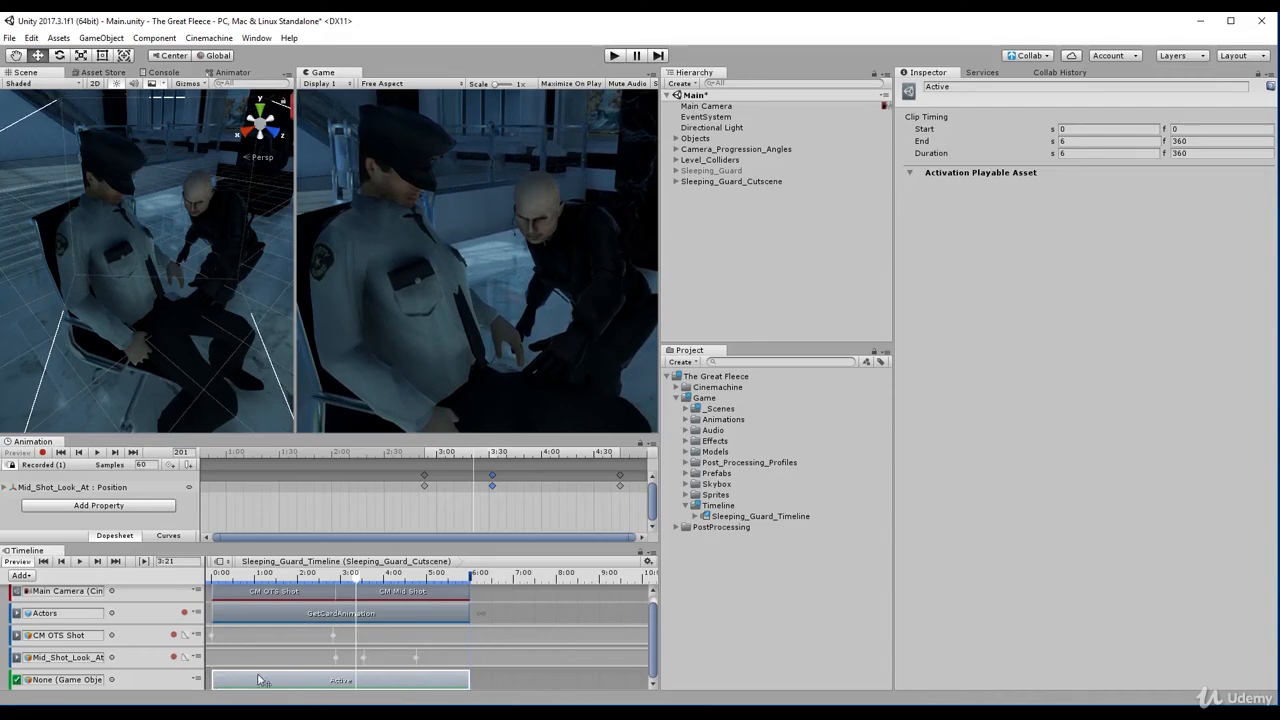
{"action": "left_click_drag", "start_coordinate": [357, 580], "coordinate": [368, 608]}
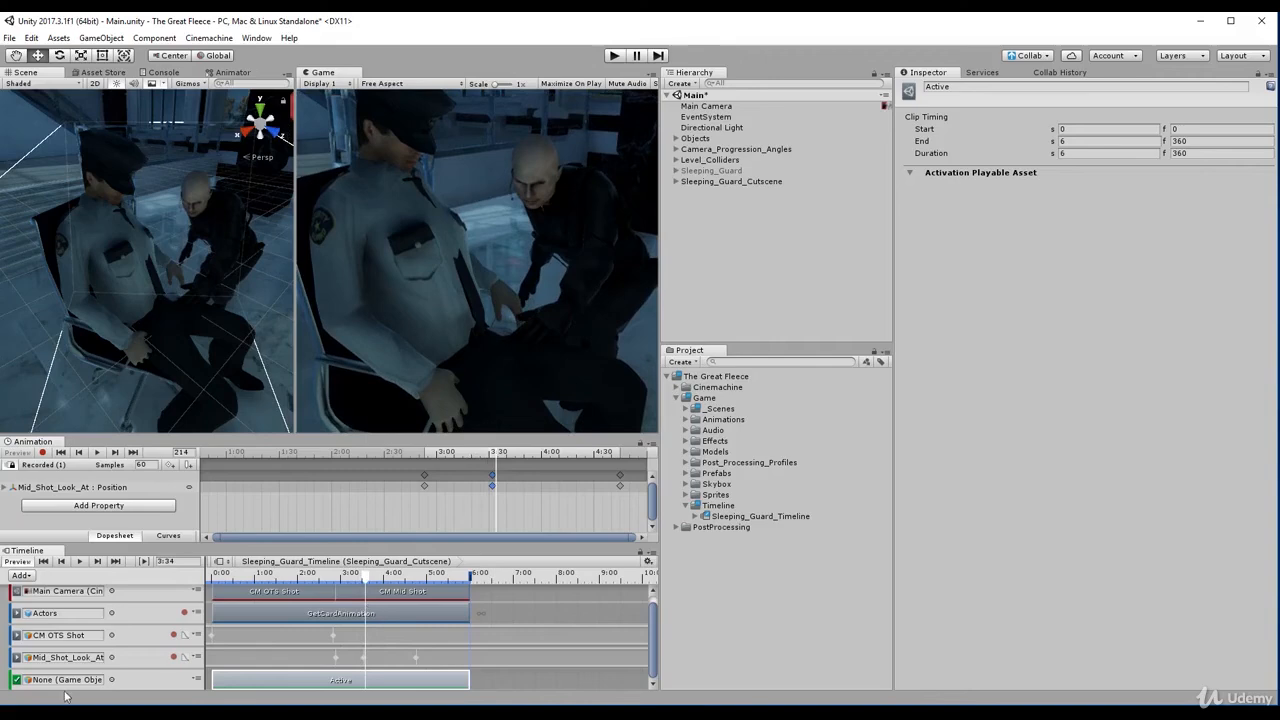
Expand Actors and OfficeChair under Sleeping_Guard_Cutscene and bind the Card object to the new activation track.
{"action": "left_click", "coordinate": [718, 184]}
{"action": "key", "text": "Right"}
{"action": "left_click", "coordinate": [701, 192]}
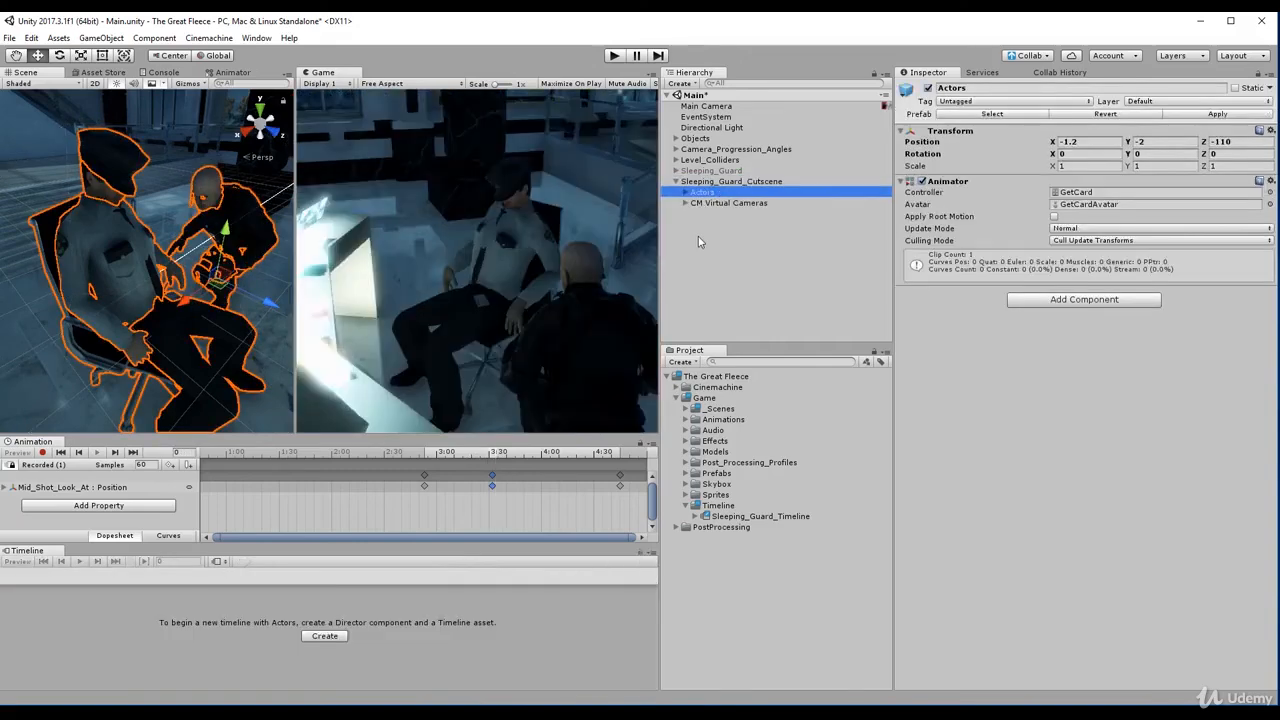
{"action": "key", "text": "Right"}
{"action": "key", "text": "Down"}
{"action": "key", "text": "Down"}
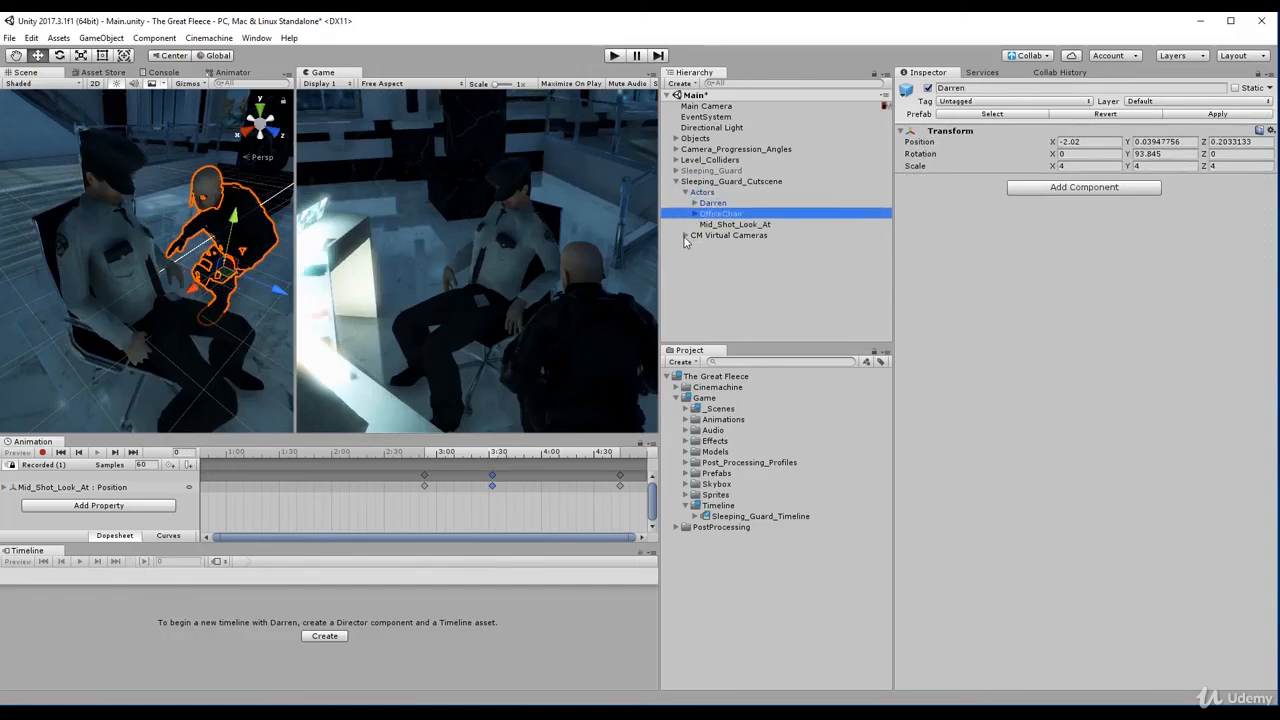
{"action": "key", "text": "Right"}
{"action": "key", "text": "Down"}
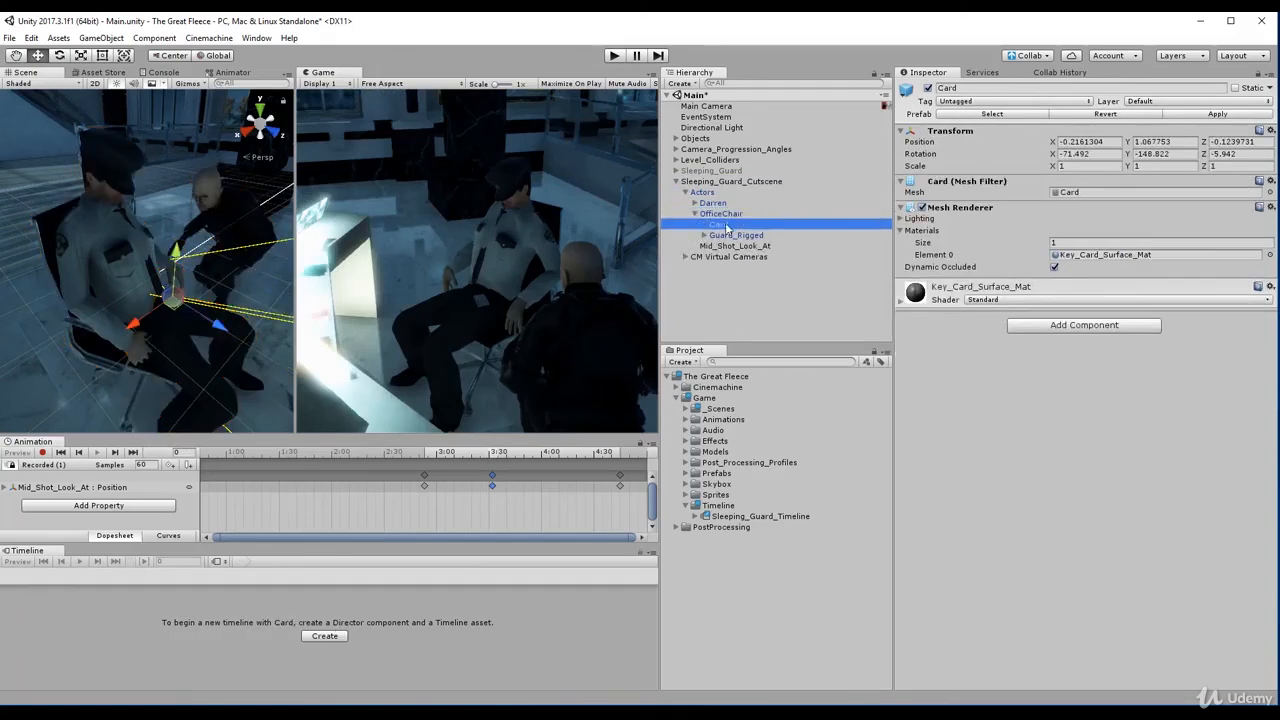
{"action": "left_click", "coordinate": [721, 183]}
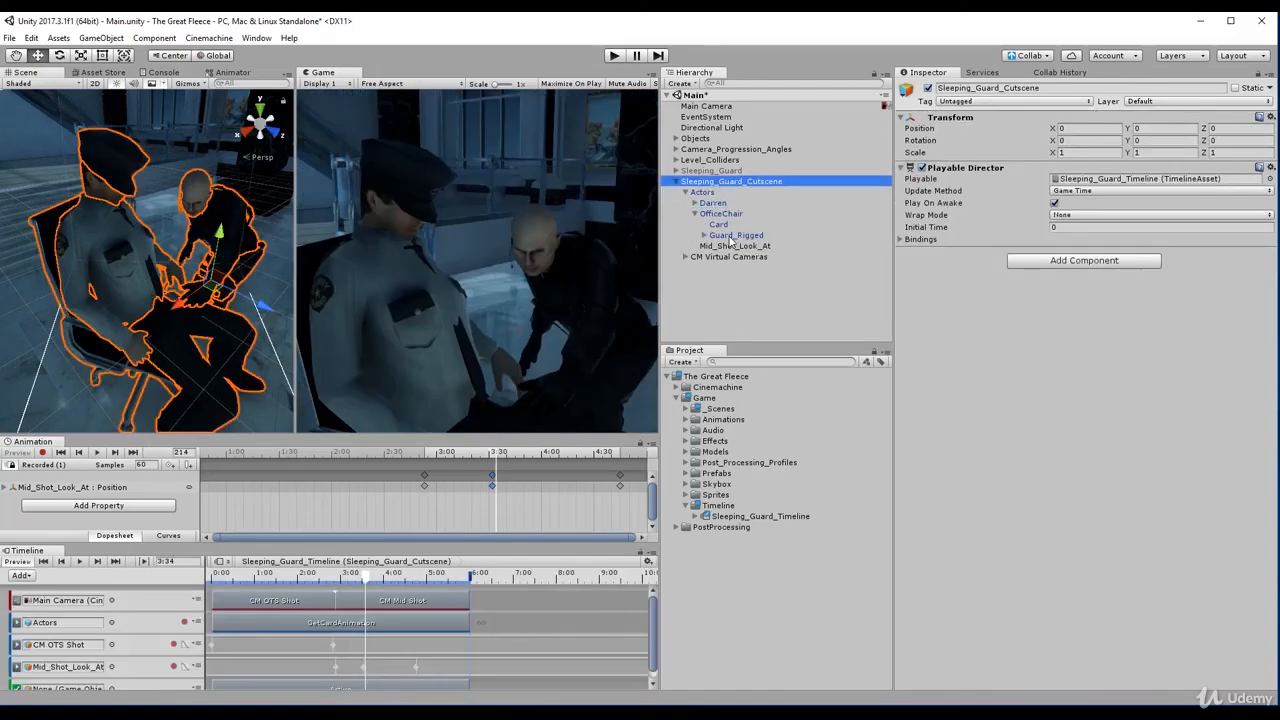
{"action": "left_click", "coordinate": [720, 224]}
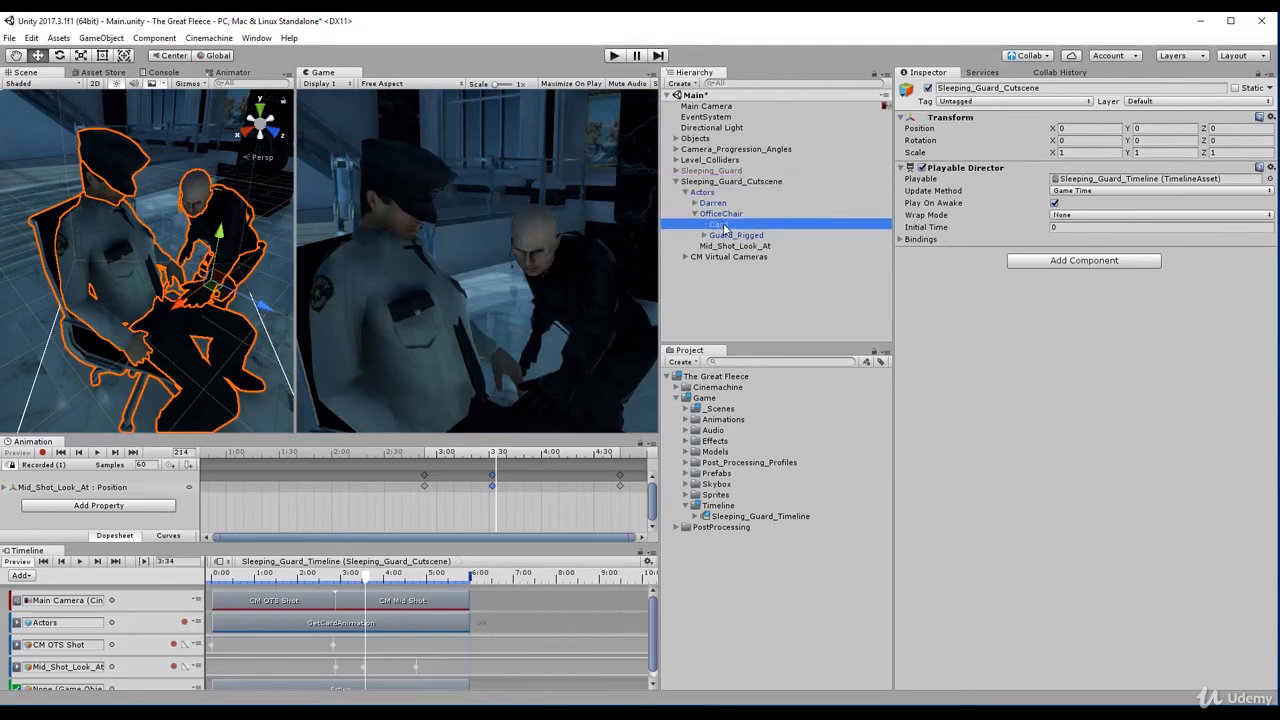
{"action": "left_click_drag", "start_coordinate": [722, 228], "coordinate": [85, 687]}
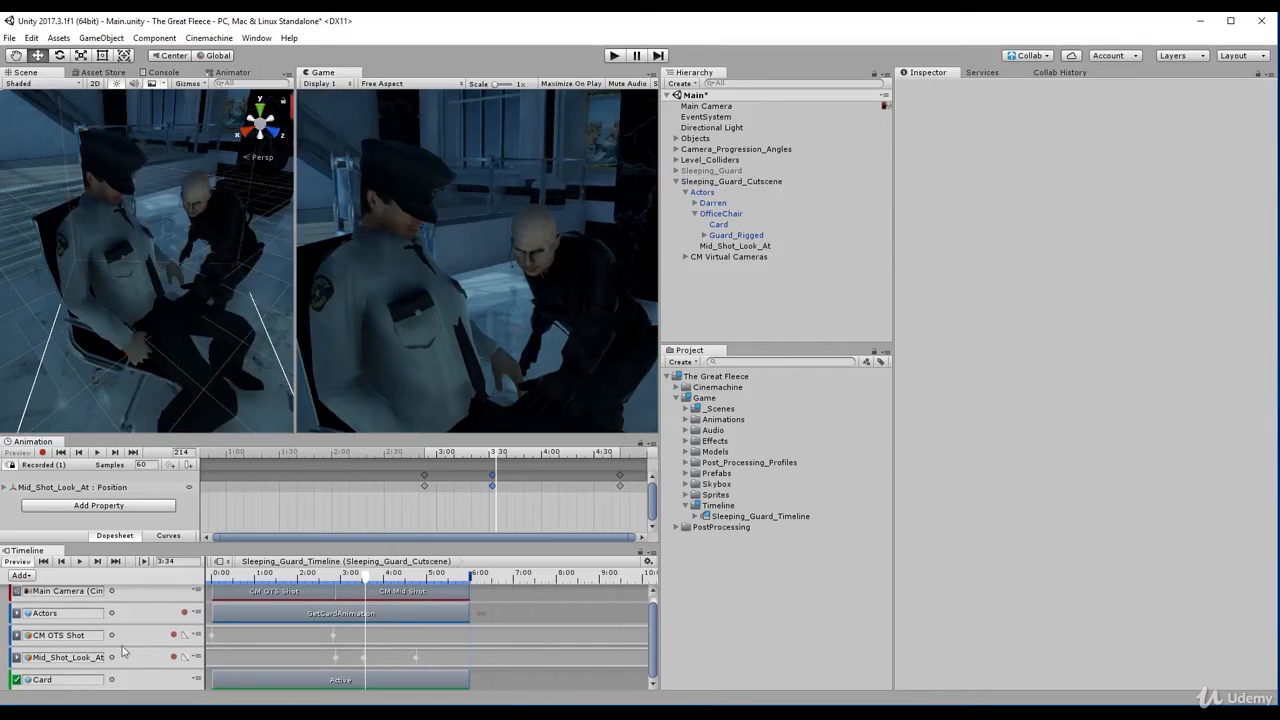
Trim the Card track's Active clip to end at frame 207 (3.45 s) and replay the timeline.
{"action": "mouse_move", "coordinate": [366, 575]}
{"action": "left_mouse_down"}
{"action": "mouse_move", "coordinate": [231, 591]}
{"action": "mouse_move", "coordinate": [434, 610]}
{"action": "mouse_move", "coordinate": [320, 595]}
{"action": "mouse_move", "coordinate": [324, 582]}
{"action": "mouse_move", "coordinate": [374, 584]}
{"action": "mouse_move", "coordinate": [362, 585]}
{"action": "left_mouse_up"}
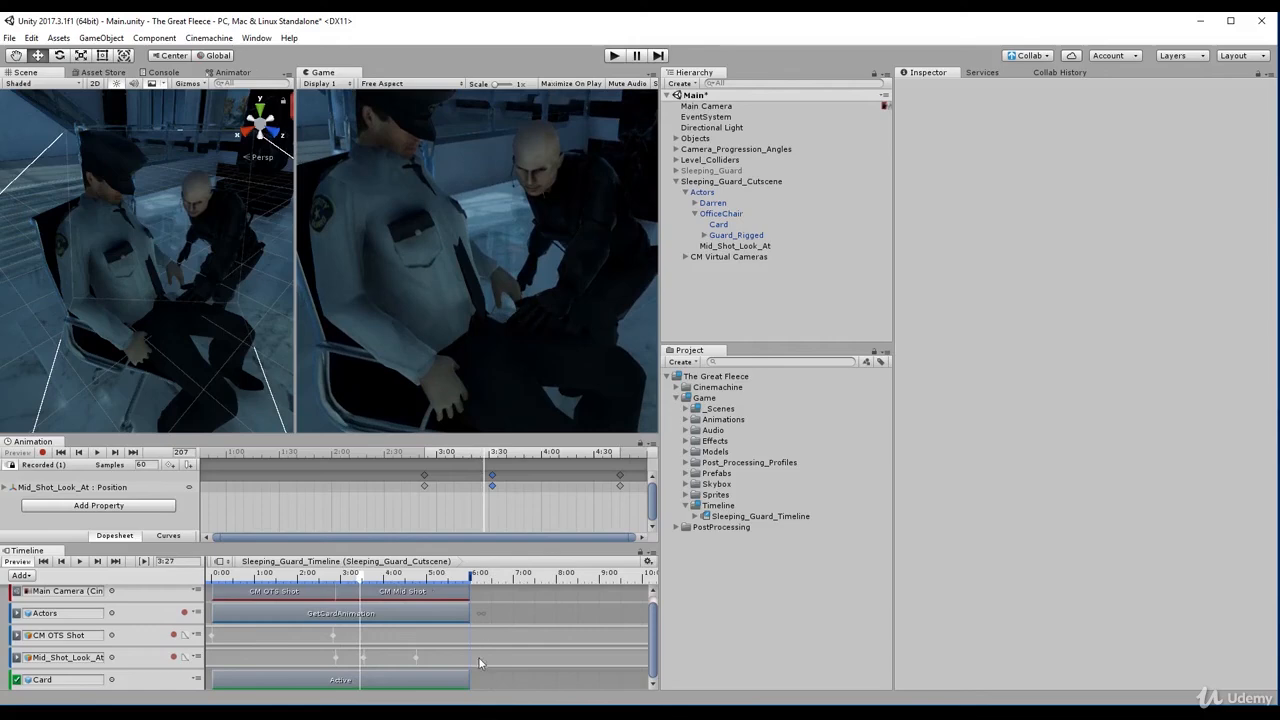
{"action": "left_click_drag", "start_coordinate": [468, 682], "coordinate": [361, 682]}
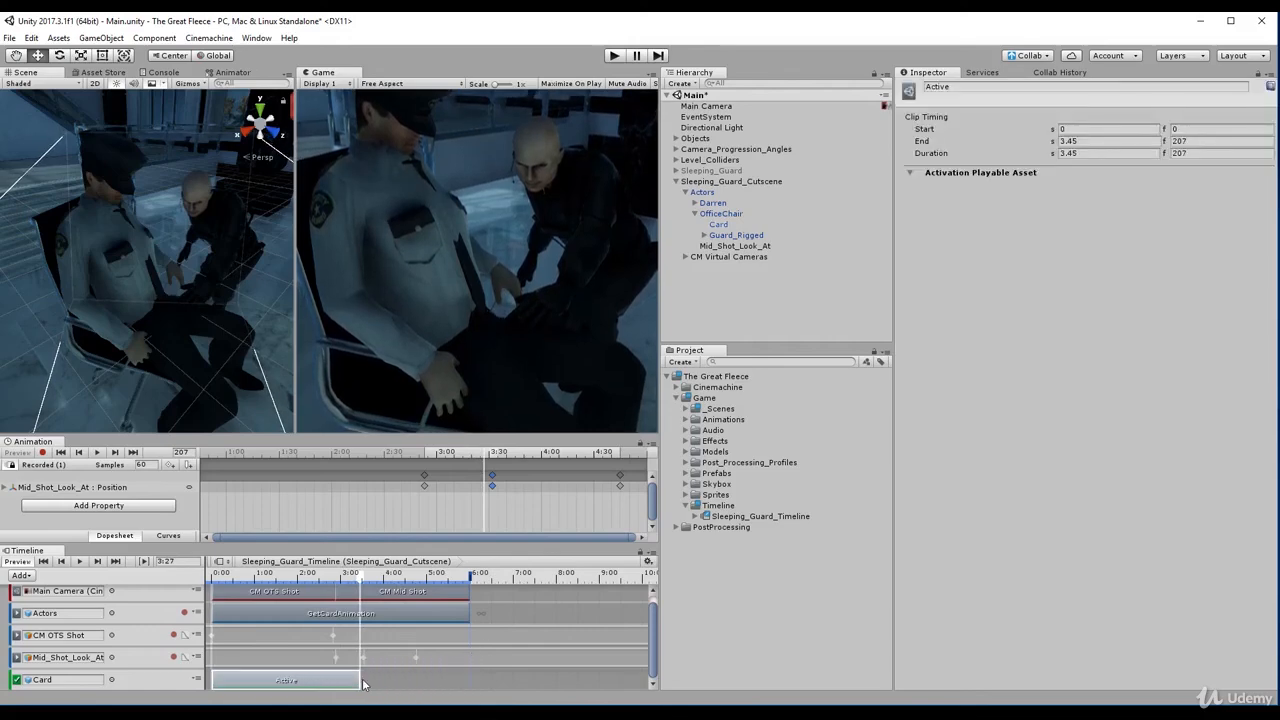
{"action": "mouse_move", "coordinate": [362, 580]}
{"action": "left_mouse_down"}
{"action": "mouse_move", "coordinate": [324, 583]}
{"action": "mouse_move", "coordinate": [386, 598]}
{"action": "mouse_move", "coordinate": [250, 588]}
{"action": "mouse_move", "coordinate": [395, 622]}
{"action": "mouse_move", "coordinate": [255, 626]}
{"action": "mouse_move", "coordinate": [469, 640]}
{"action": "mouse_move", "coordinate": [242, 601]}
{"action": "mouse_move", "coordinate": [346, 595]}
{"action": "left_mouse_up"}
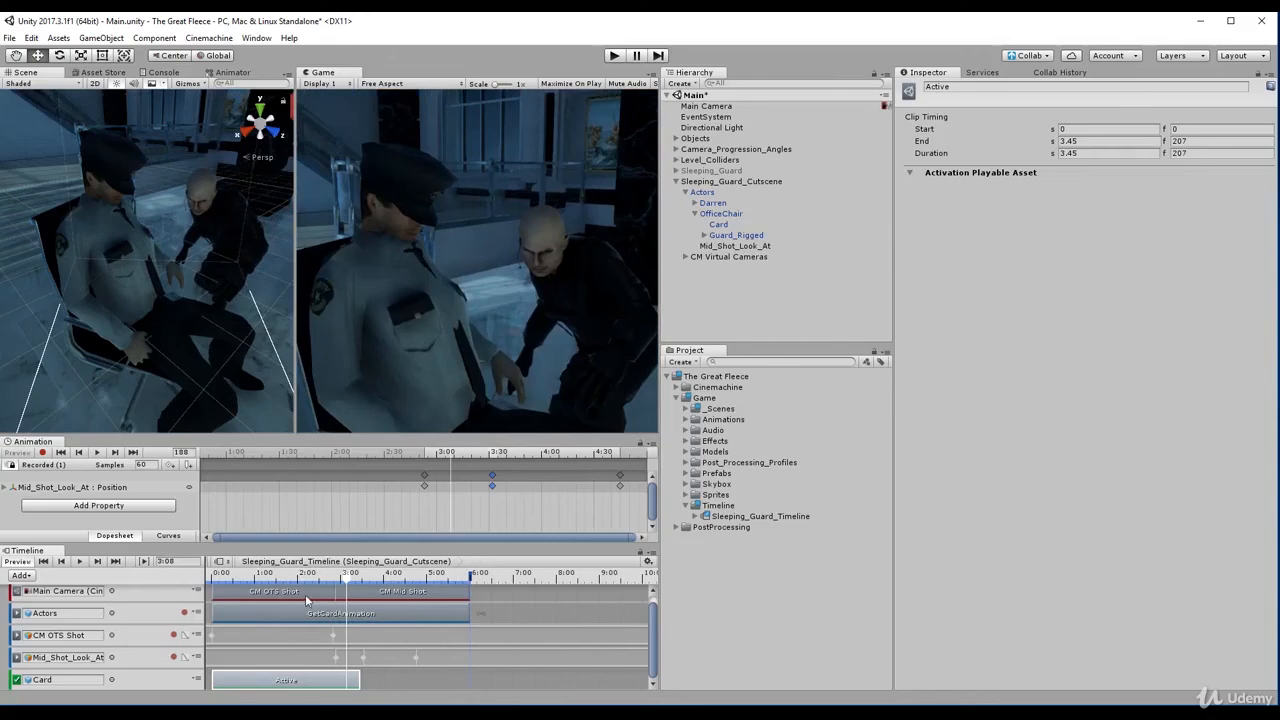
{"action": "left_click", "coordinate": [82, 562]}
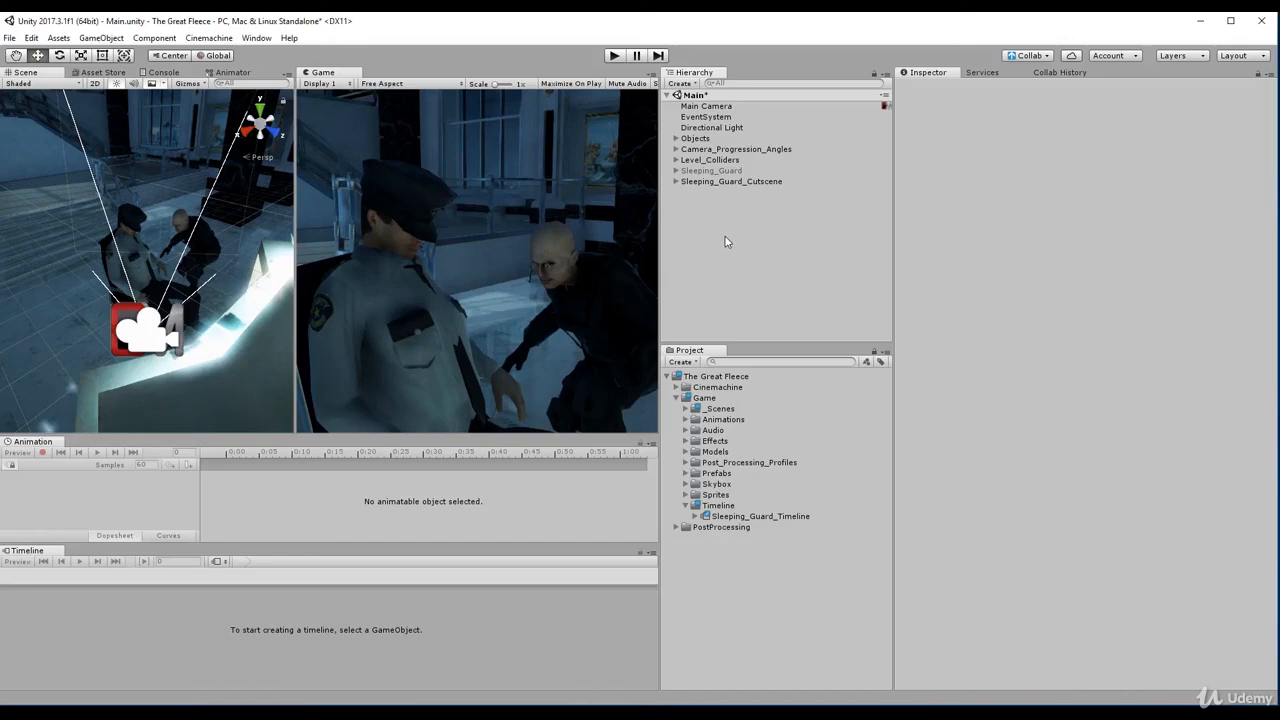
Create a UI Image in the scene and rename it Camera_Fade_Alpha.
{"action": "right_click", "coordinate": [722, 232]}
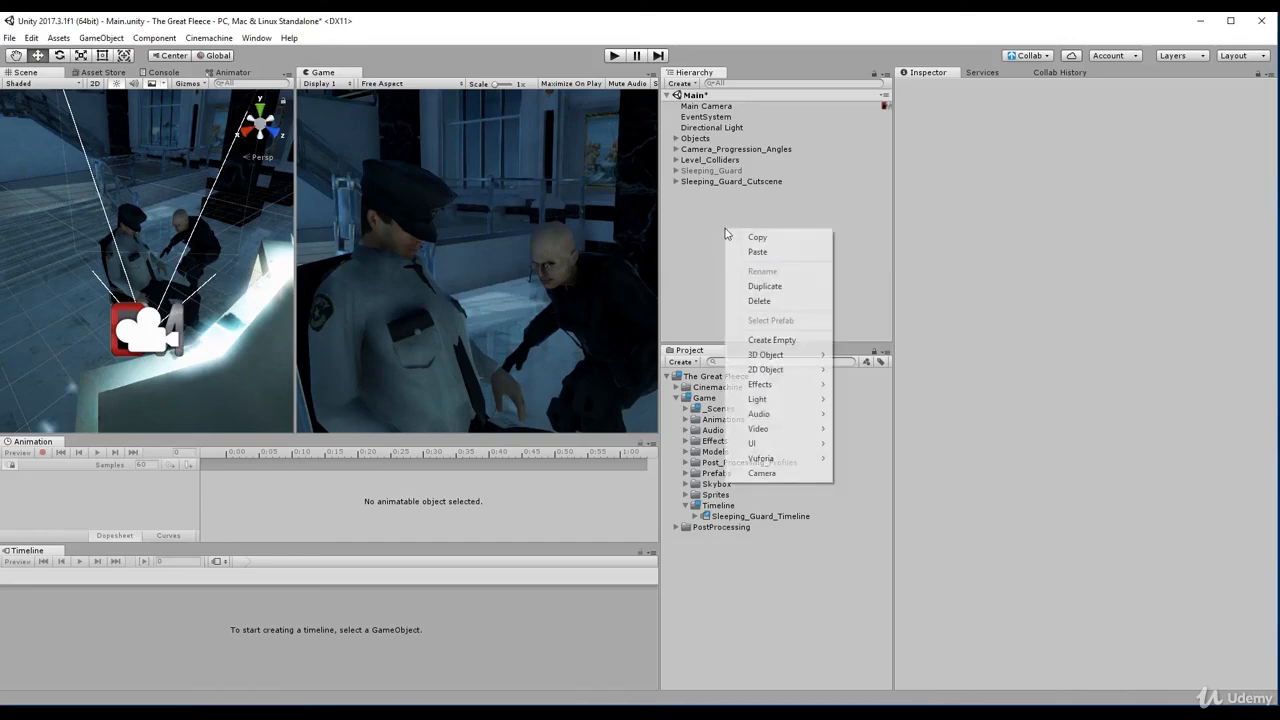
{"action": "mouse_move", "coordinate": [755, 443]}
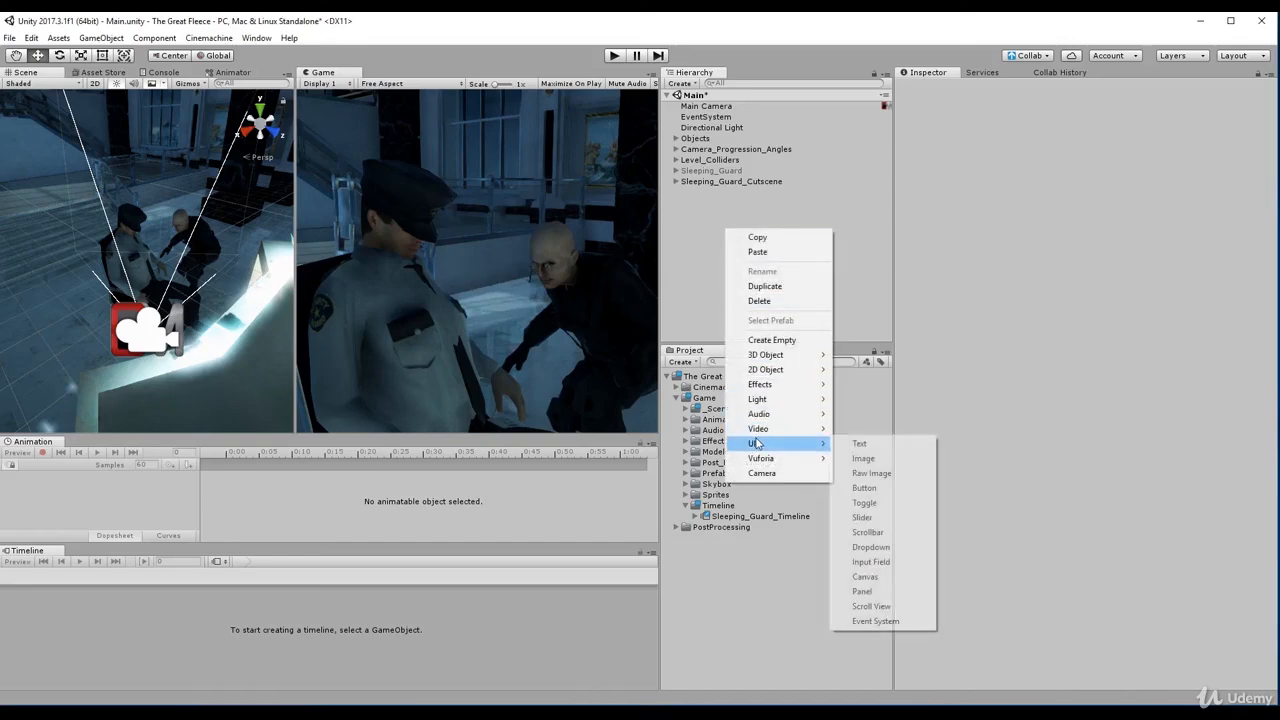
{"action": "left_click", "coordinate": [862, 458]}
{"action": "left_click", "coordinate": [964, 88]}
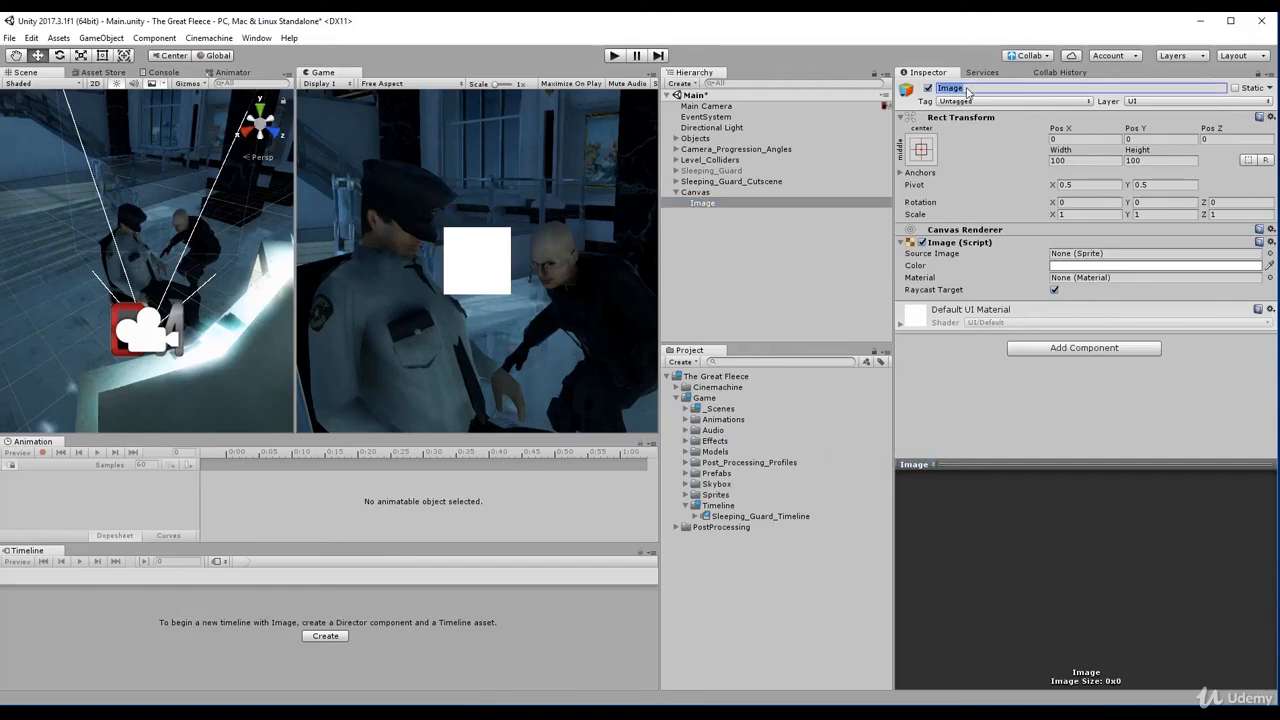
{"action": "type", "text": "Ca"}
{"action": "type", "text": "mera_Fade_Alpha"}
{"action": "key", "text": "Return"}
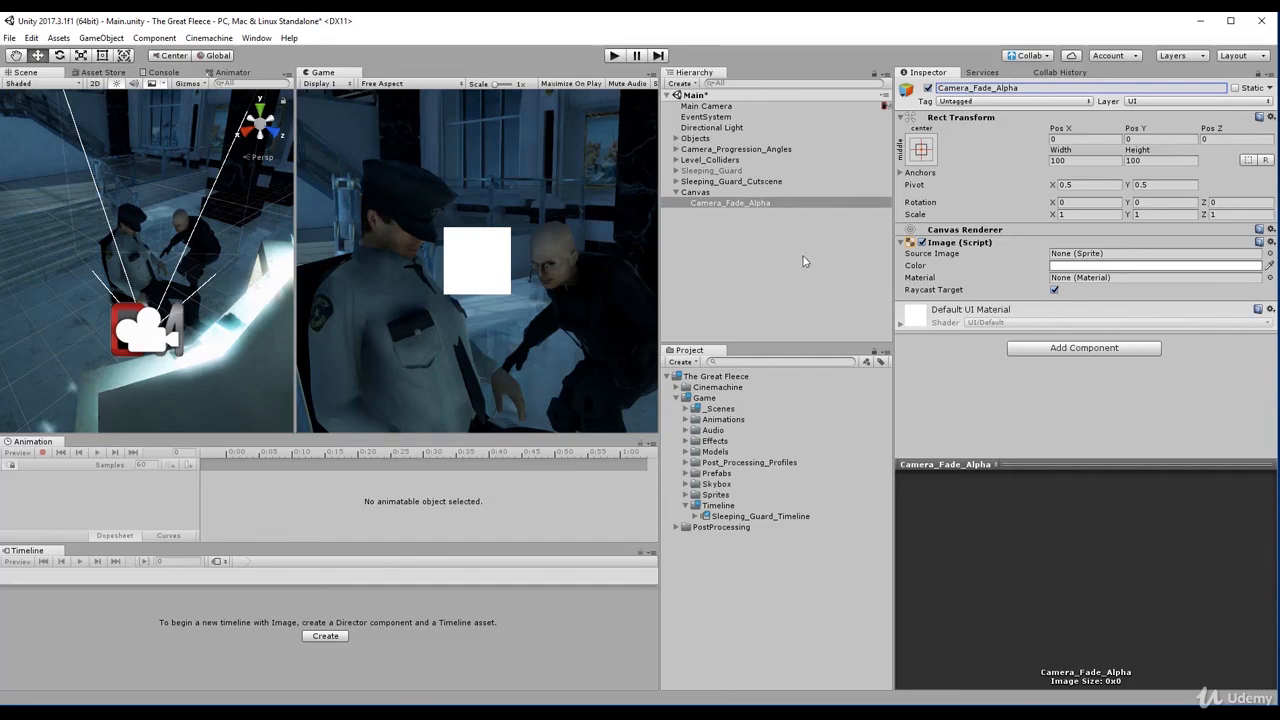
Test the Camera_Fade_Alpha image's transparency at alpha 0, then set its color to opaque black (000000FF).
{"action": "left_click", "coordinate": [1092, 267]}
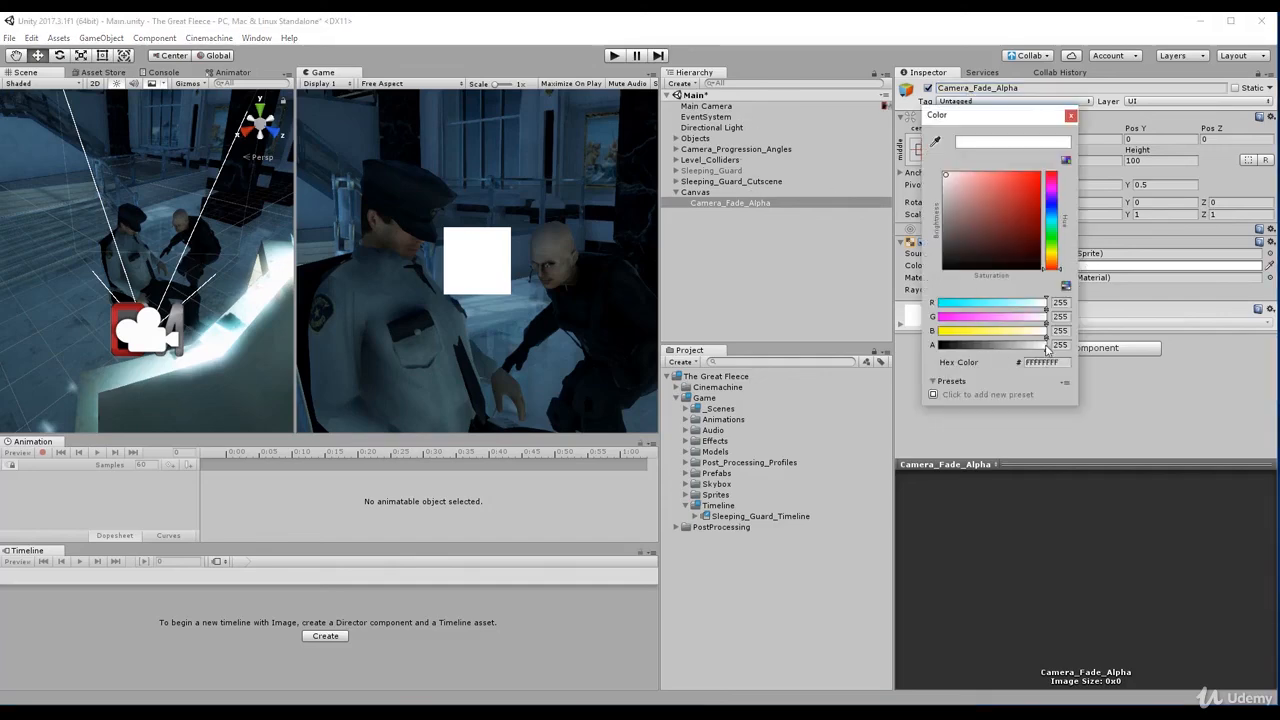
{"action": "left_click_drag", "start_coordinate": [1047, 349], "coordinate": [935, 358]}
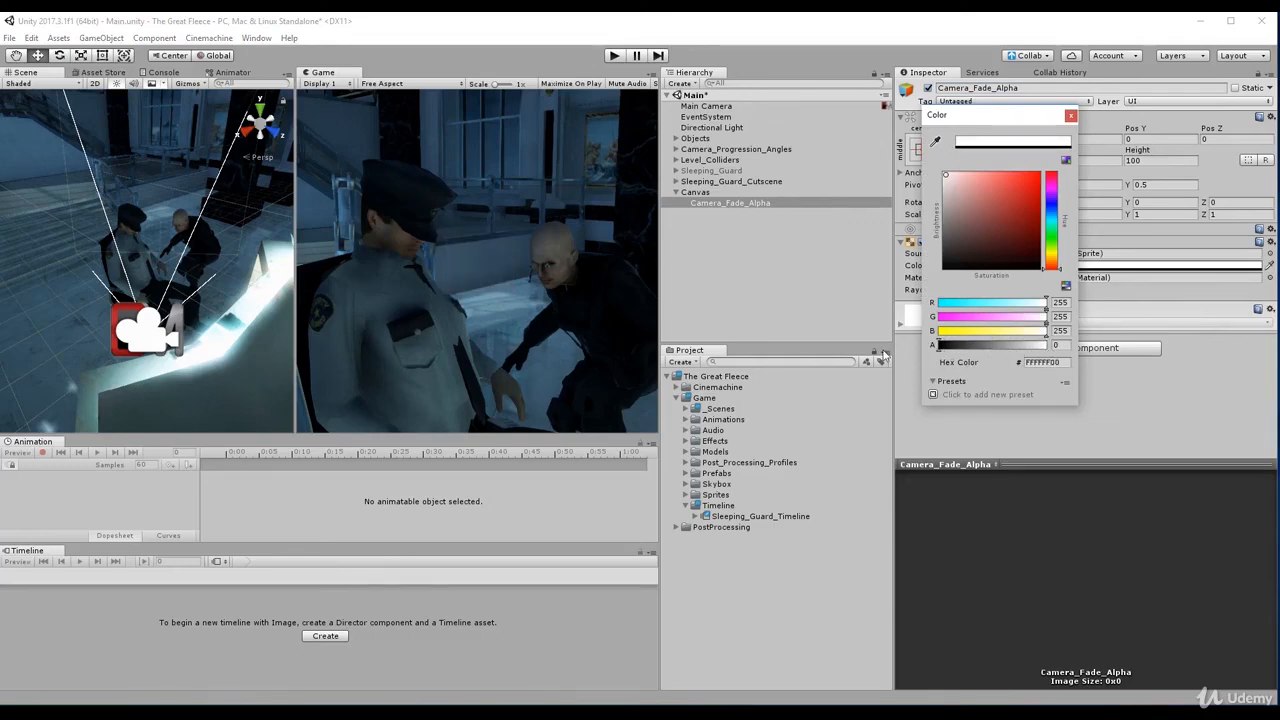
{"action": "left_click", "coordinate": [1043, 346]}
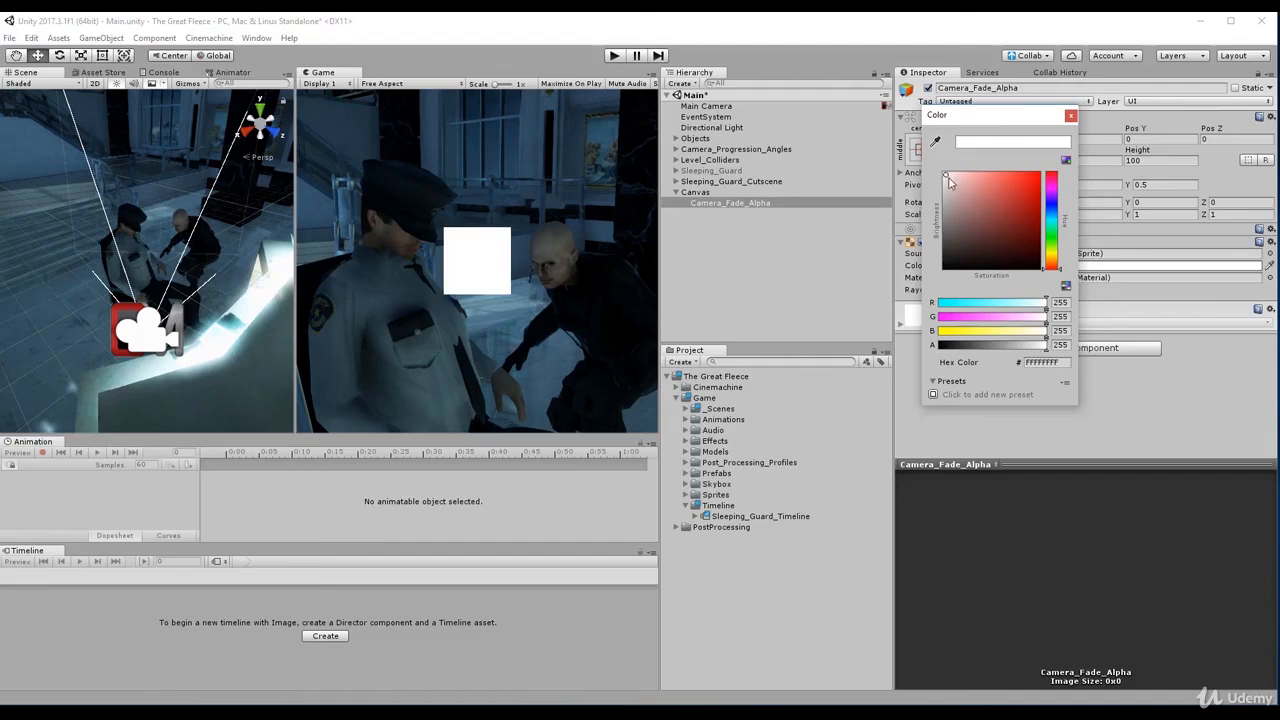
{"action": "left_click_drag", "start_coordinate": [947, 177], "coordinate": [939, 272]}
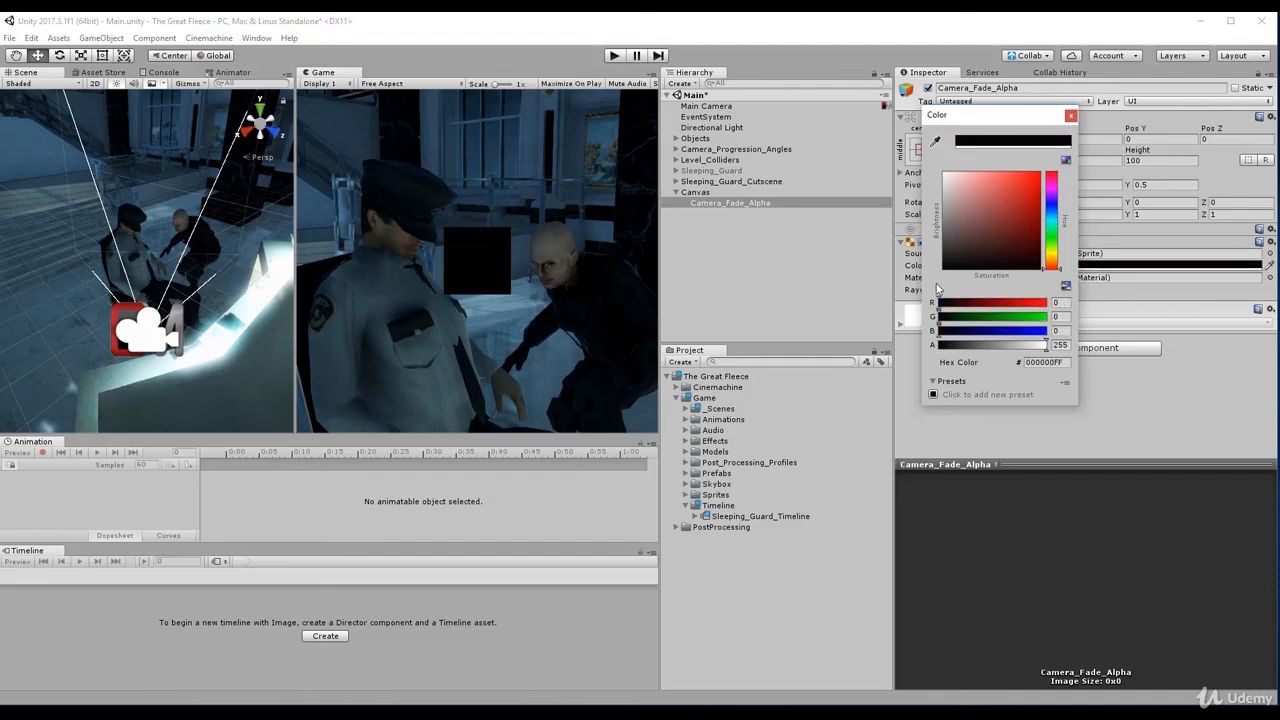
{"action": "left_click", "coordinate": [1071, 116]}
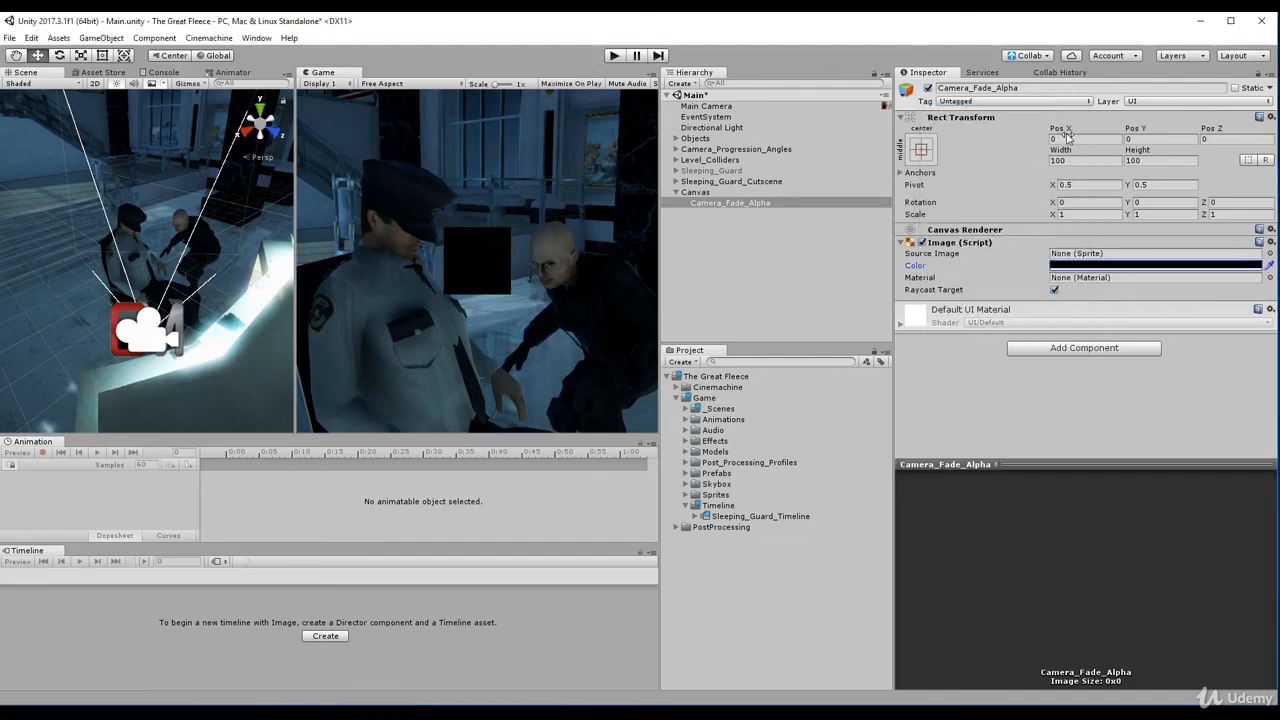
Stretch the Camera_Fade_Alpha image's anchors in both directions and set its Left, Top, Right and Bottom offsets to 0.
{"action": "left_click", "coordinate": [922, 149]}
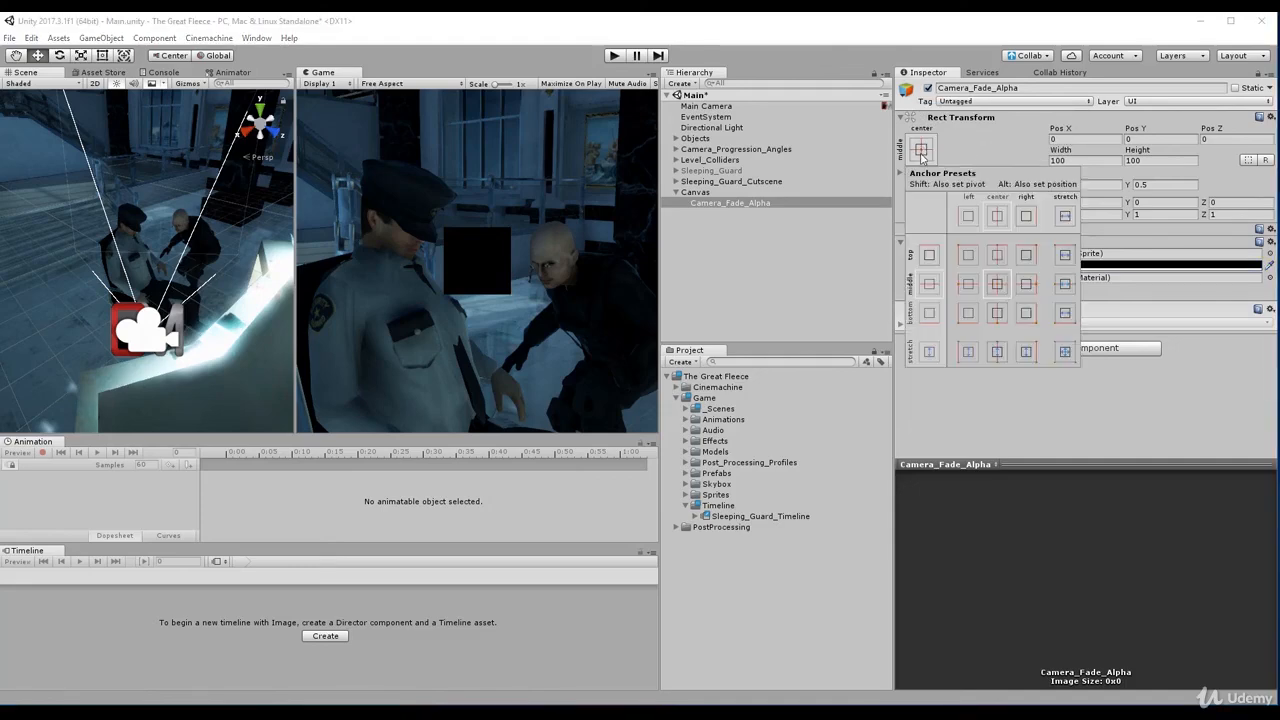
{"action": "left_click", "coordinate": [1064, 352]}
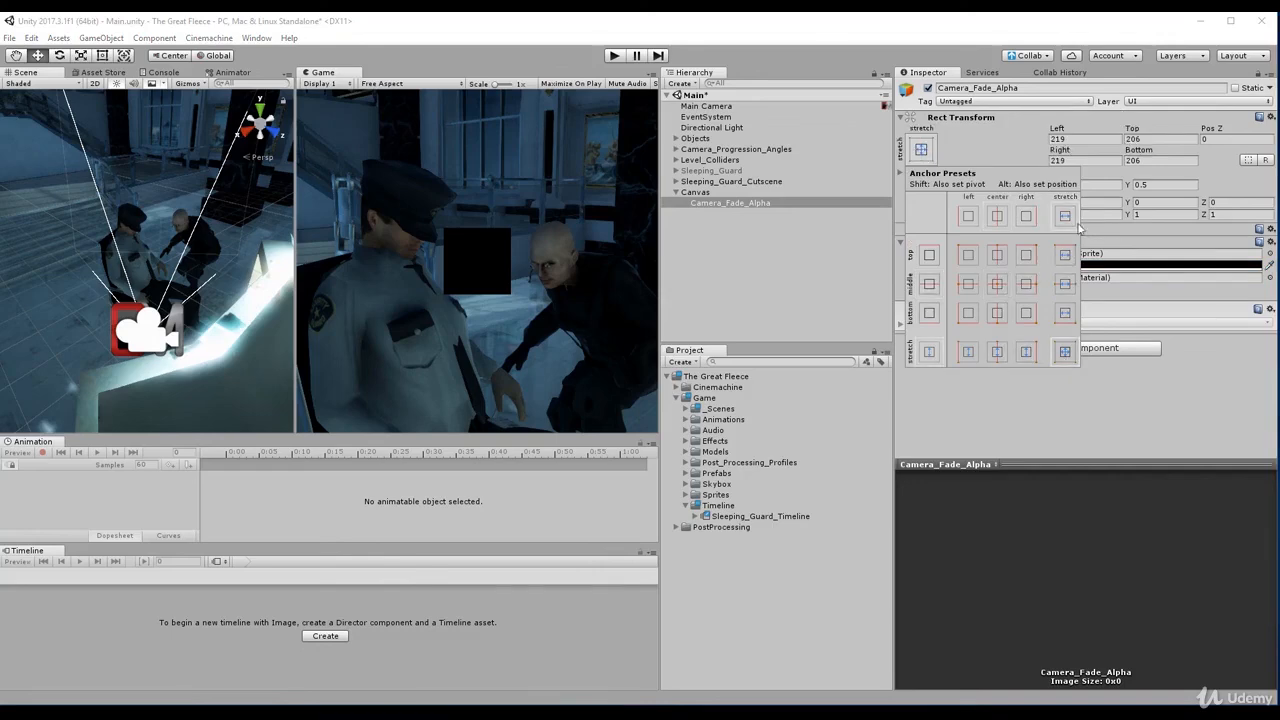
{"action": "left_click", "coordinate": [1082, 141]}
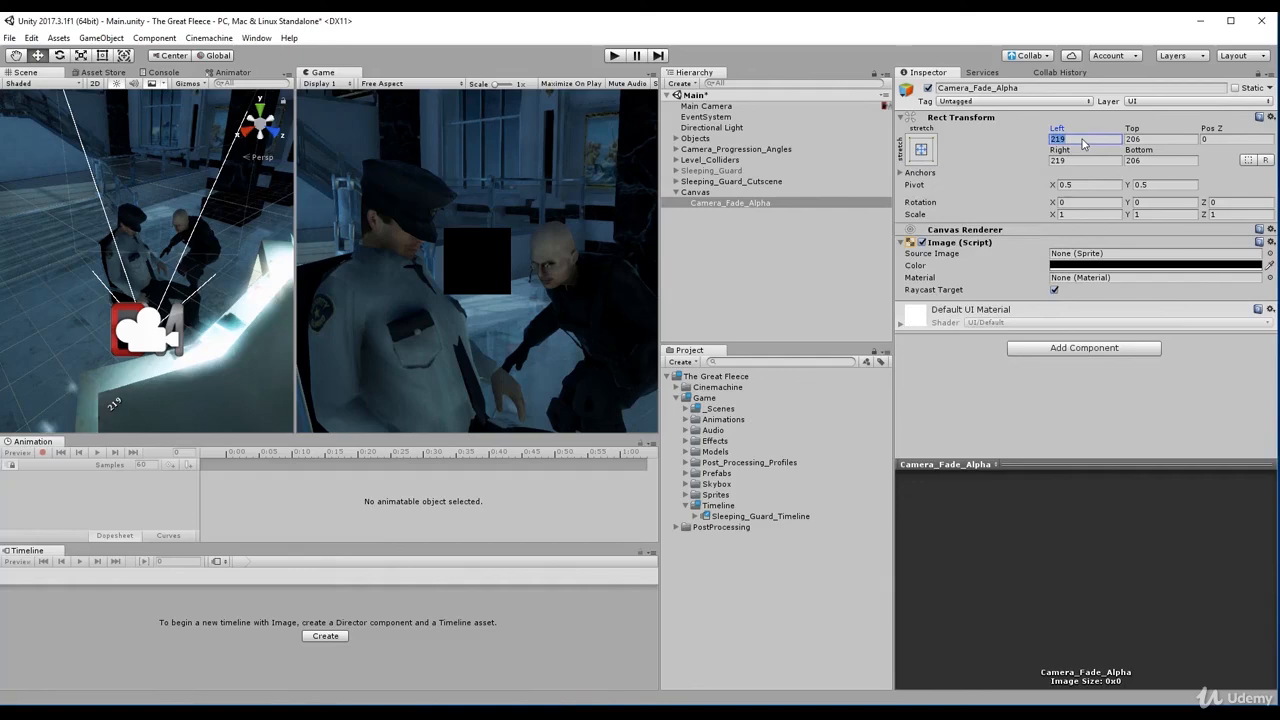
{"action": "type", "text": "0"}
{"action": "key", "text": "Tab"}
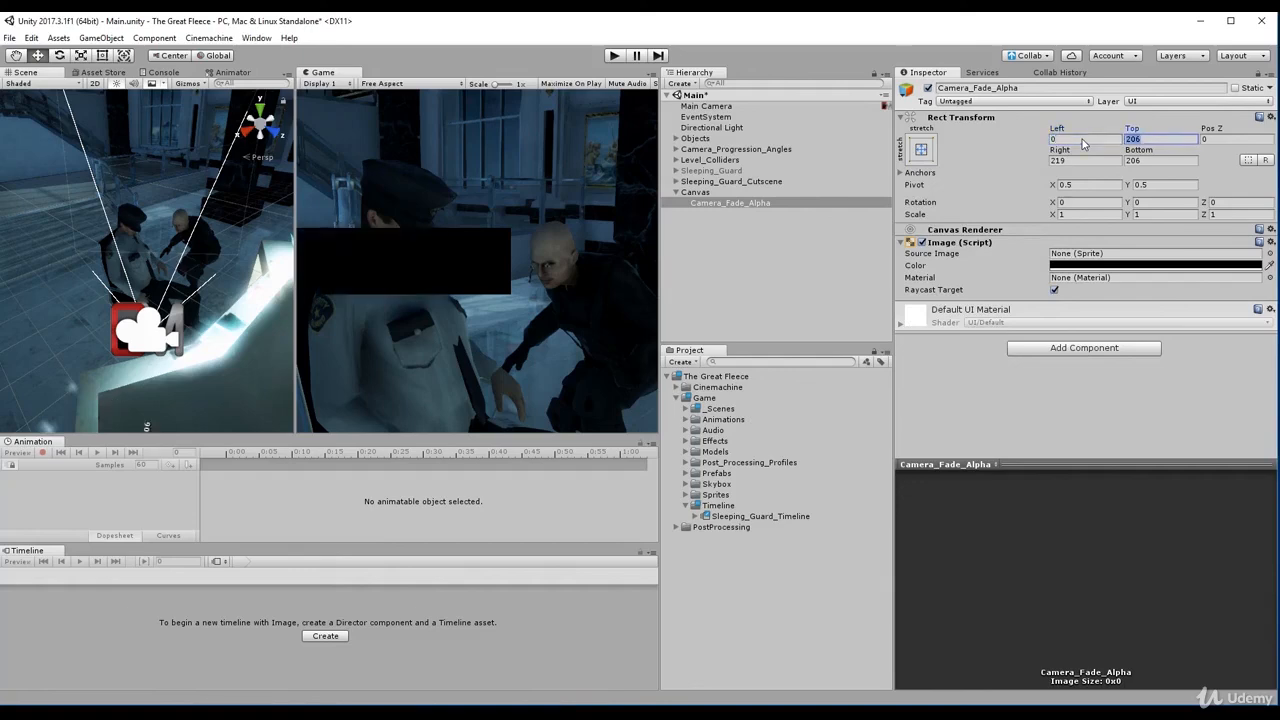
{"action": "type", "text": "0"}
{"action": "key", "text": "Tab"}
{"action": "key", "text": "Tab"}
{"action": "type", "text": "0"}
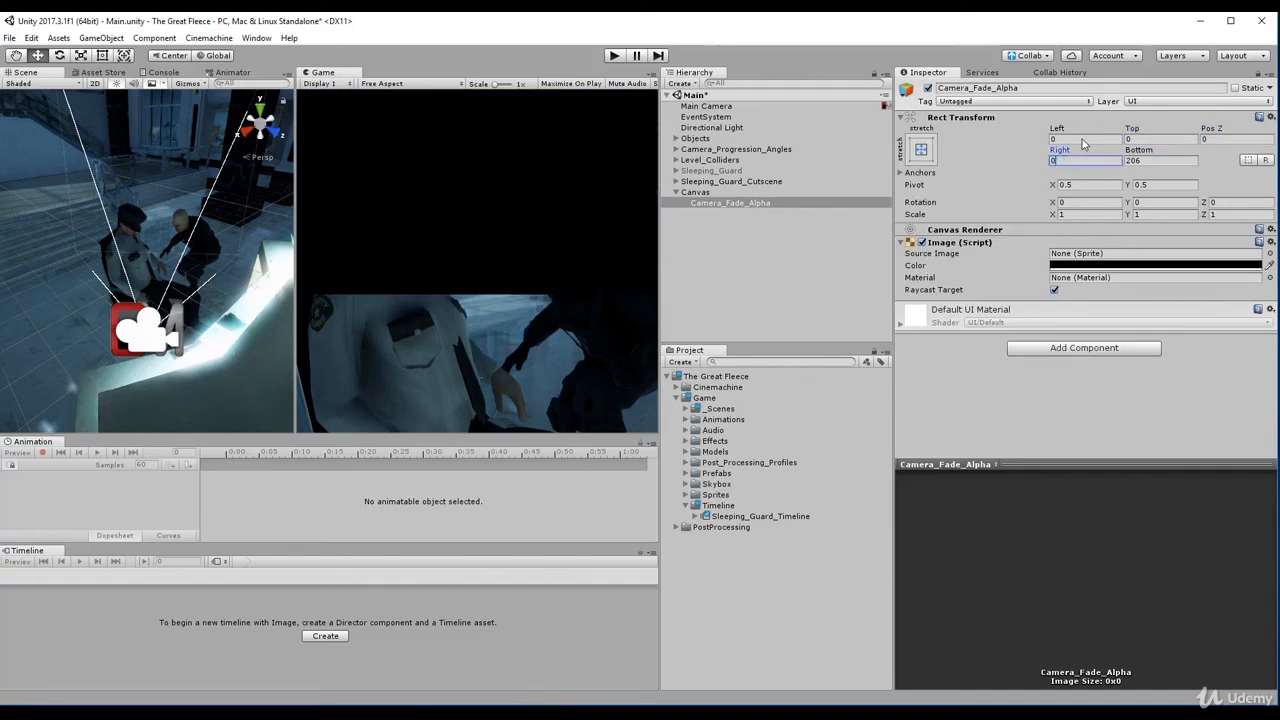
{"action": "key", "text": "Tab"}
{"action": "type", "text": "0"}
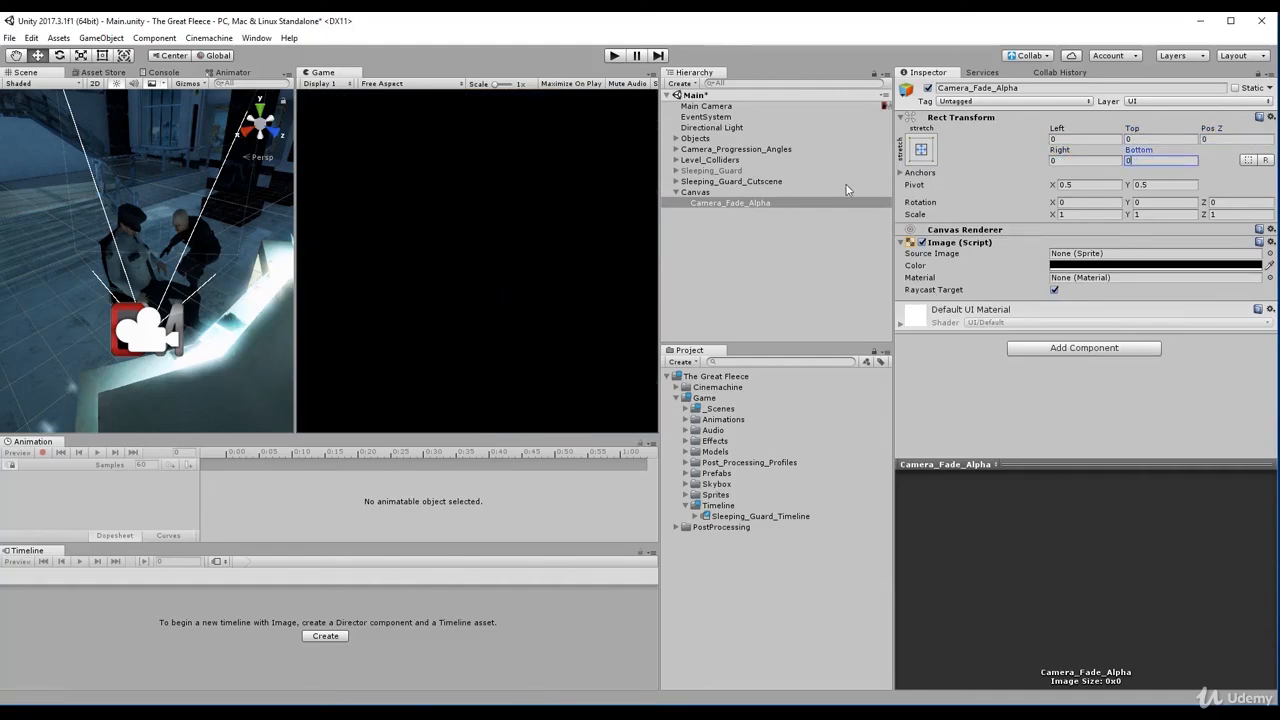
Set the Canvas Scaler's UI Scale Mode to Scale With Screen Size on the Canvas object.
{"action": "left_click", "coordinate": [714, 193]}
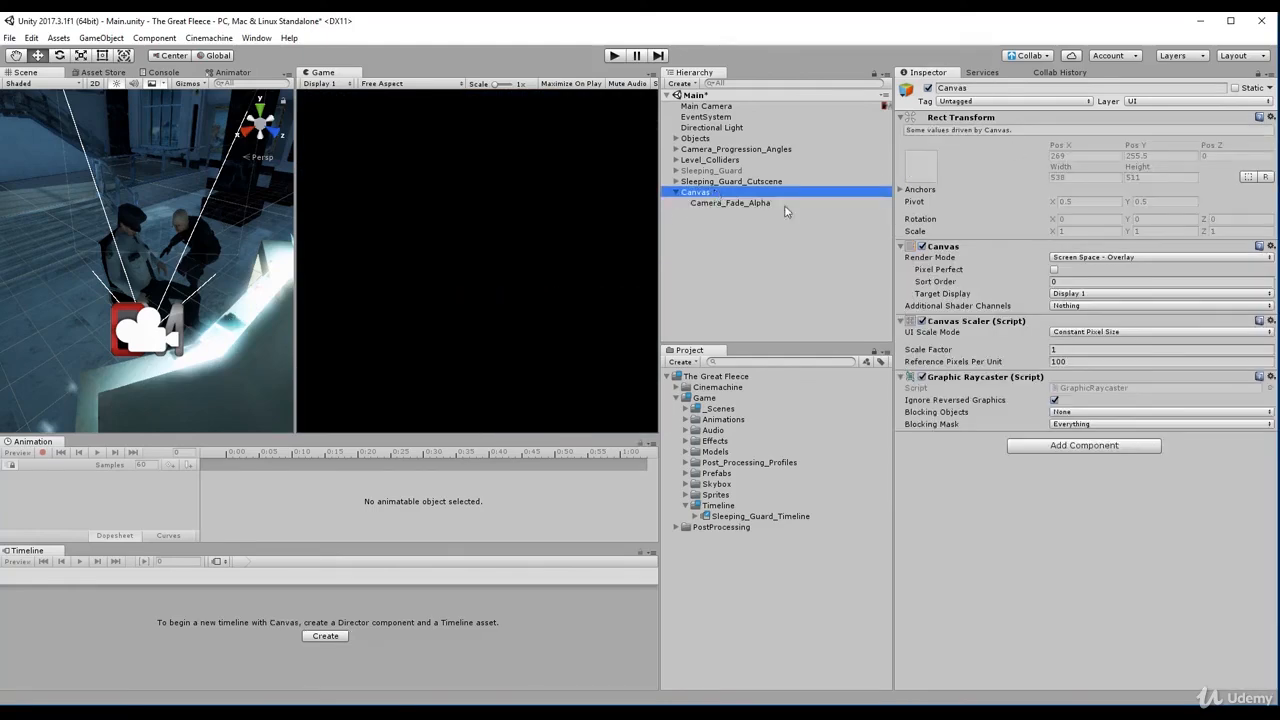
{"action": "left_click", "coordinate": [1072, 333]}
{"action": "left_click", "coordinate": [1083, 362]}
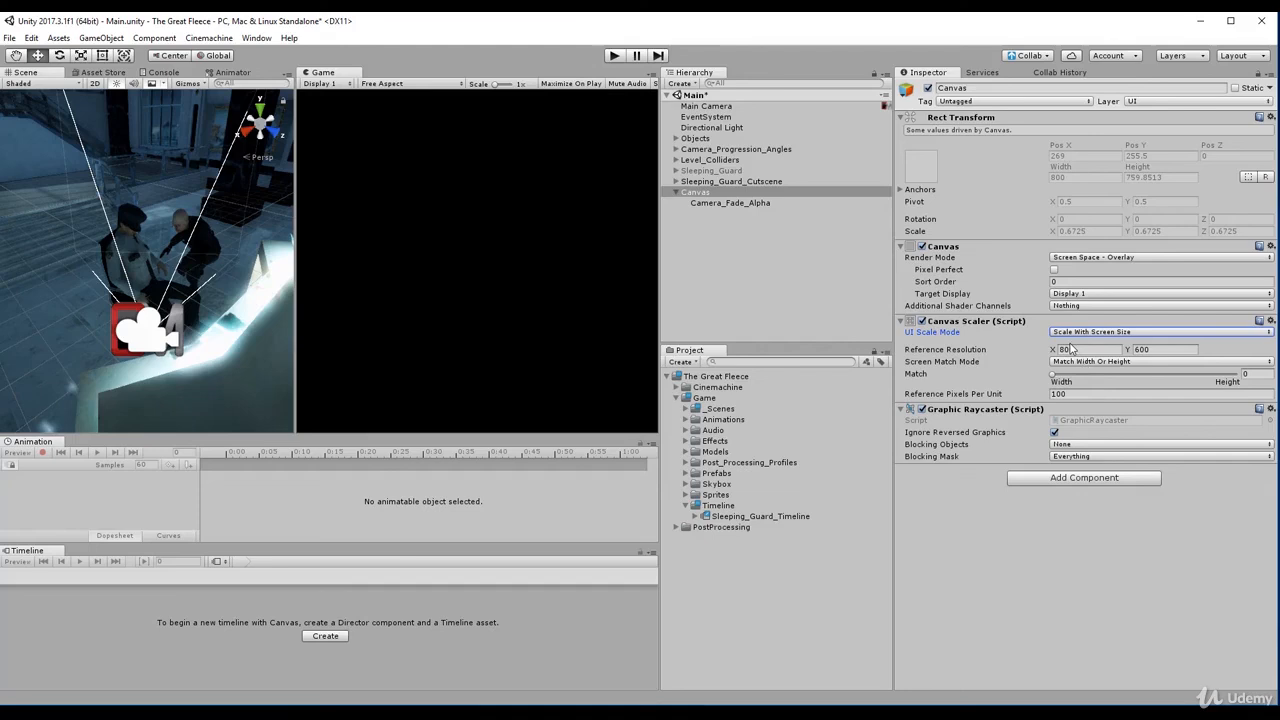
{"action": "left_click", "coordinate": [1098, 334]}
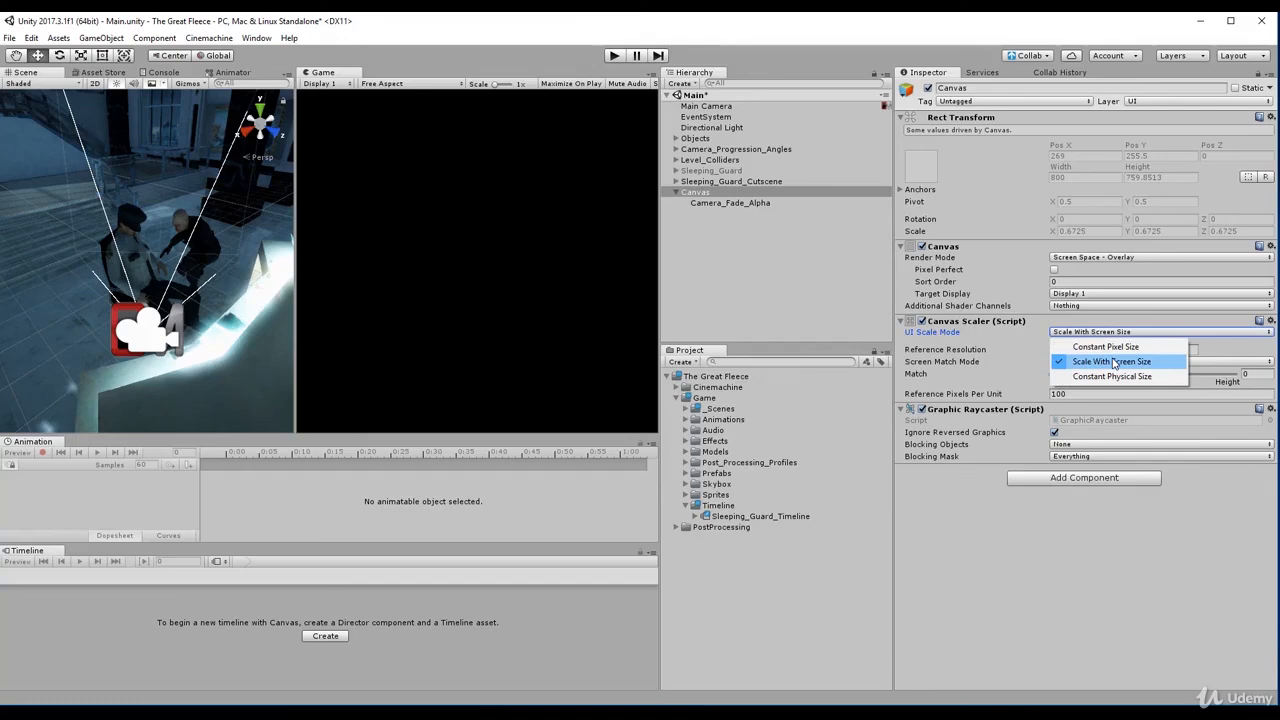
{"action": "left_click", "coordinate": [1112, 362]}
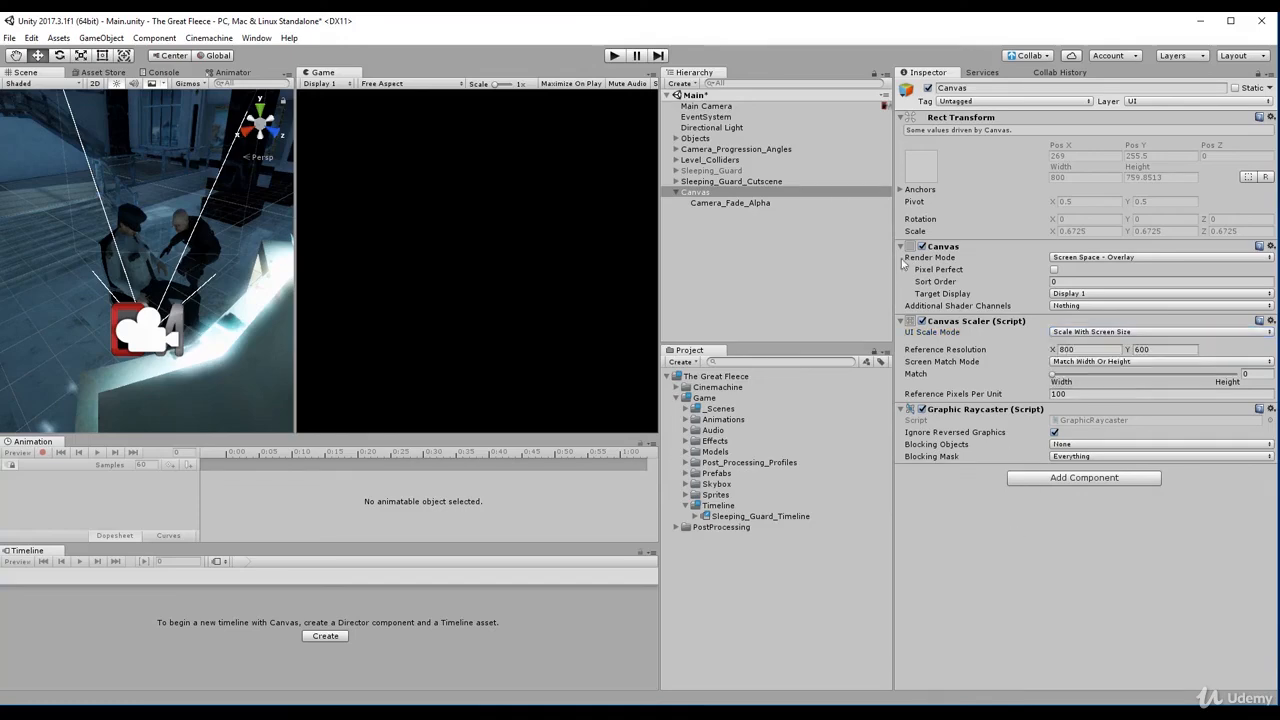
Collapse the Canvas, select Sleeping_Guard_Cutscene and delete the unbound None (Animator) track from its timeline.
{"action": "left_click", "coordinate": [729, 194]}
{"action": "key", "text": "Left"}
{"action": "key", "text": "Right"}
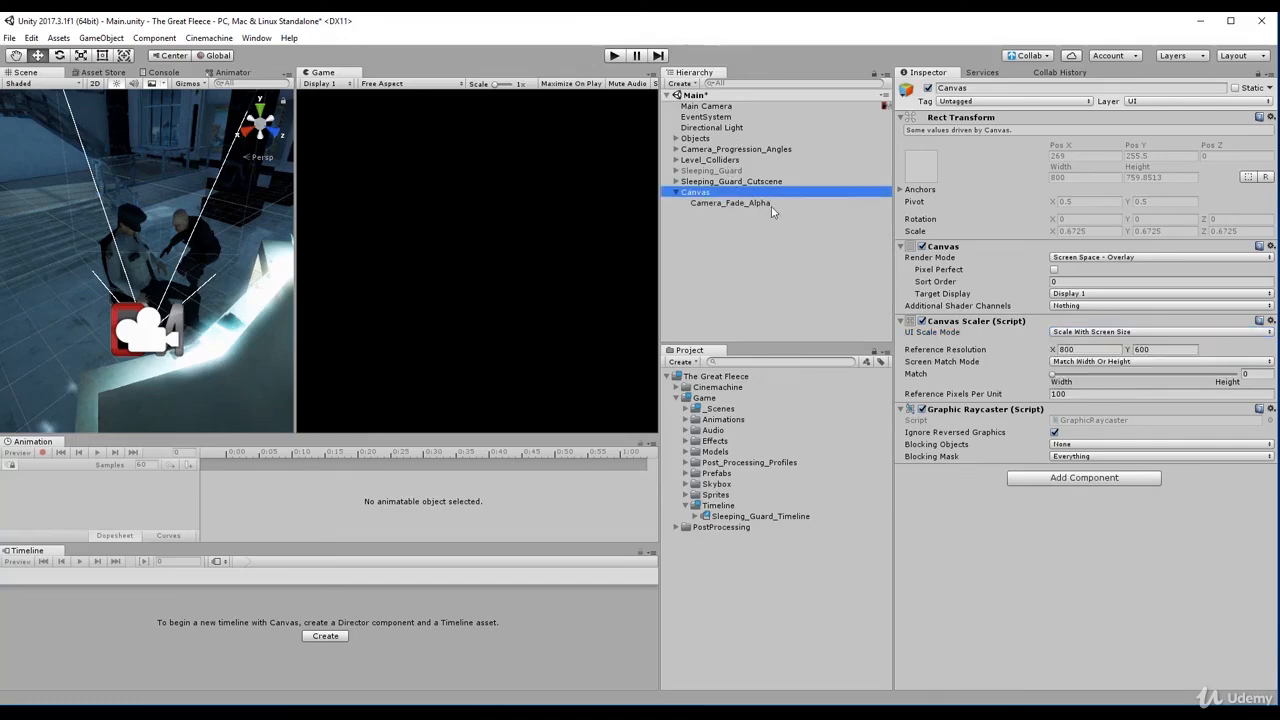
{"action": "key", "text": "Down"}
{"action": "key", "text": "Up"}
{"action": "key", "text": "Left"}
{"action": "key", "text": "Up"}
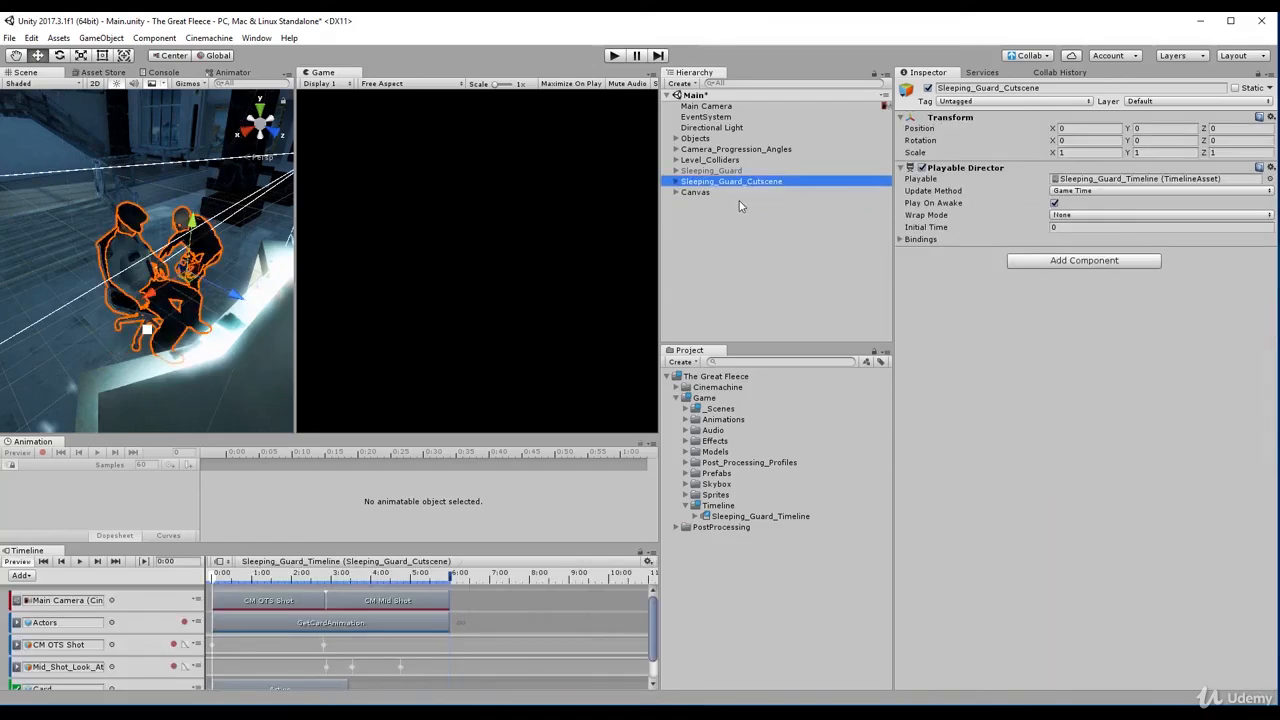
{"action": "scroll", "coordinate": [400, 640], "scroll_direction": "down", "scroll_amount": 2}
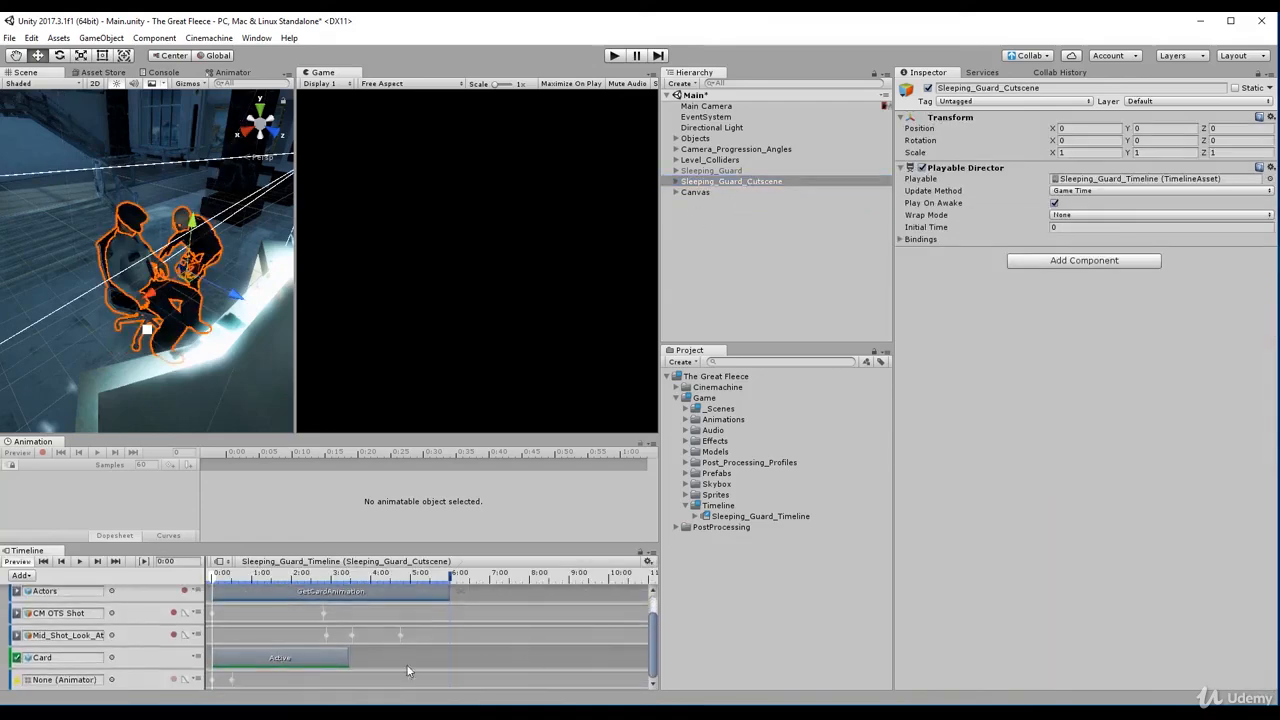
{"action": "left_click", "coordinate": [136, 680]}
{"action": "key", "text": "Delete"}
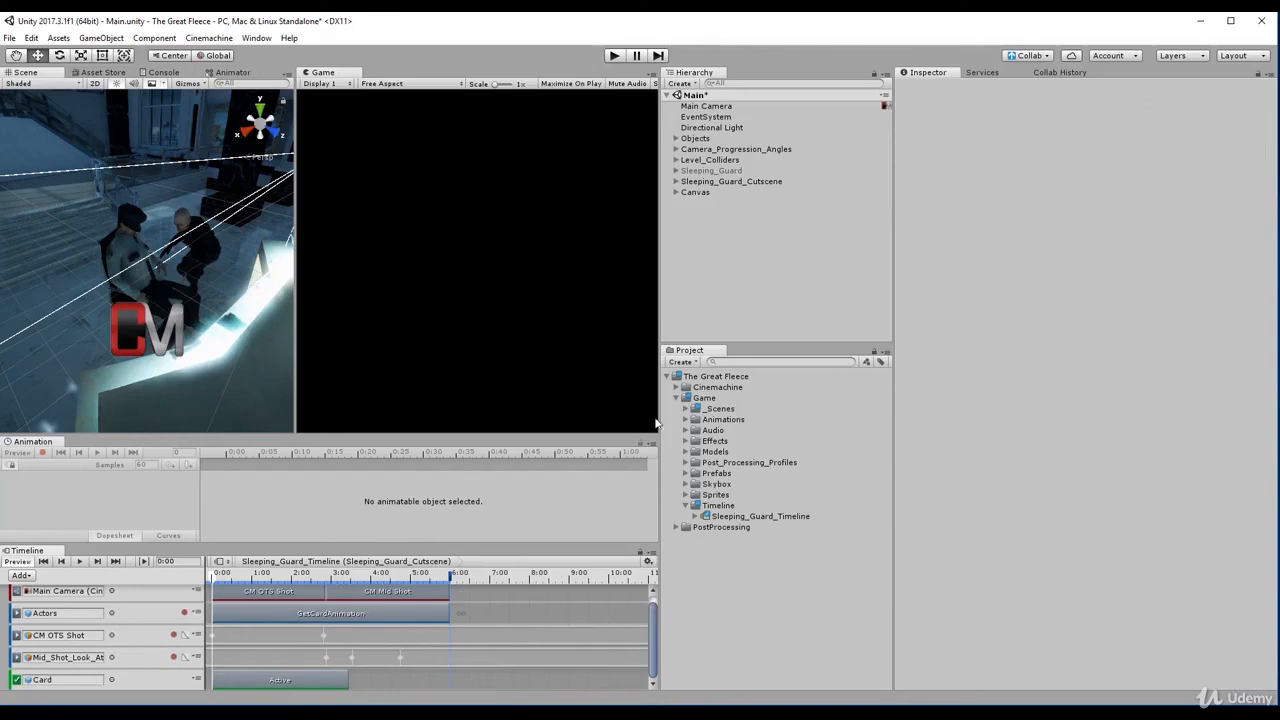
Add an animation track to the timeline and bind Camera_Fade_Alpha to it, creating an Animator on the image.
{"action": "left_click", "coordinate": [28, 577]}
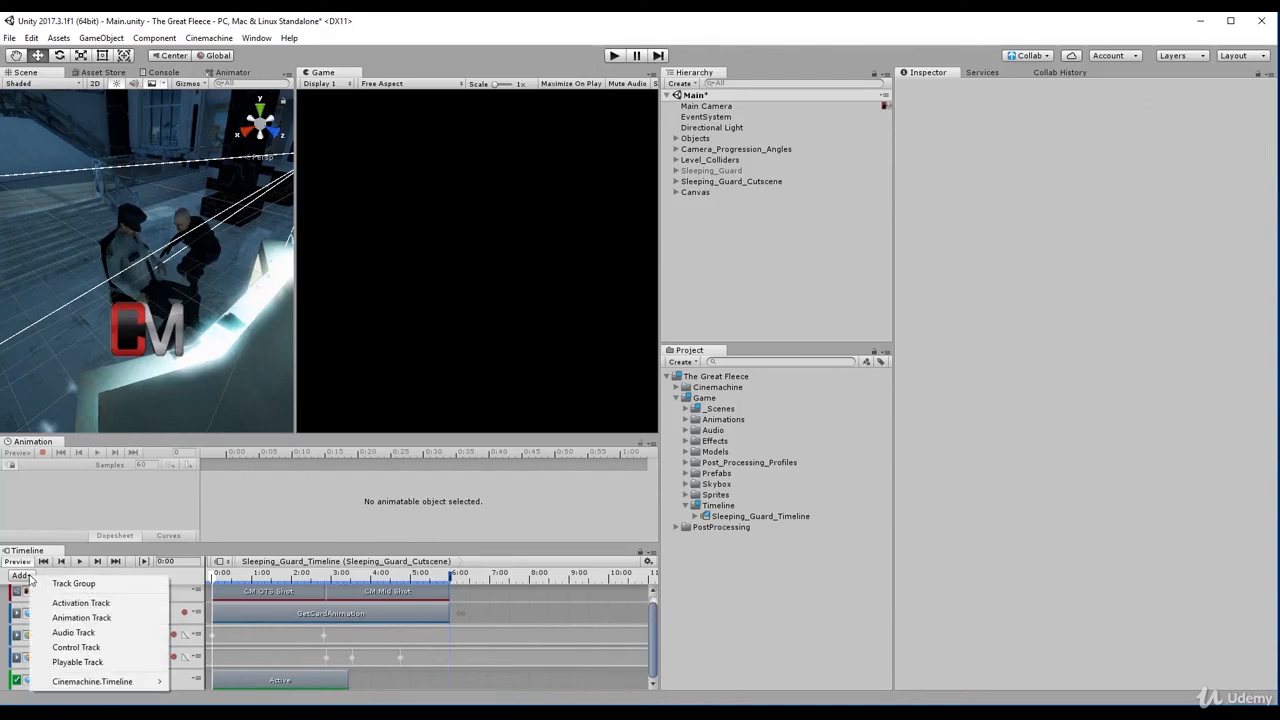
{"action": "left_click", "coordinate": [110, 616]}
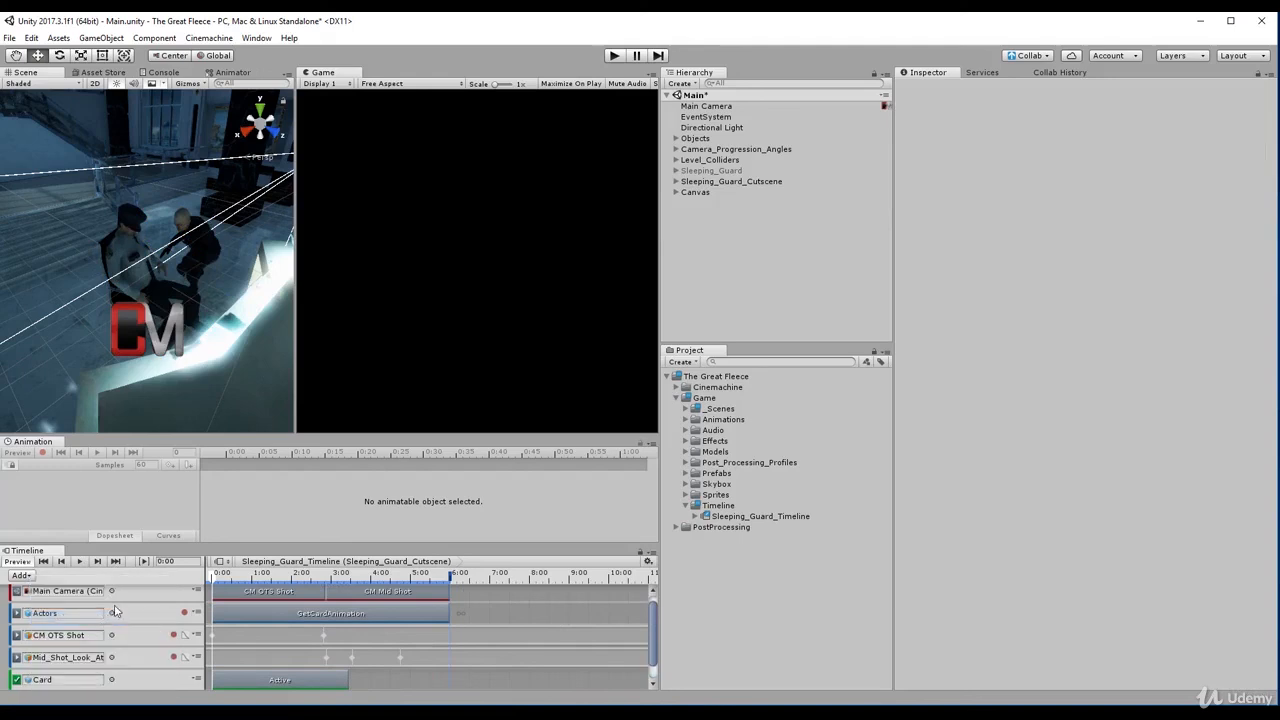
{"action": "scroll", "coordinate": [640, 607], "scroll_direction": "down", "scroll_amount": 2}
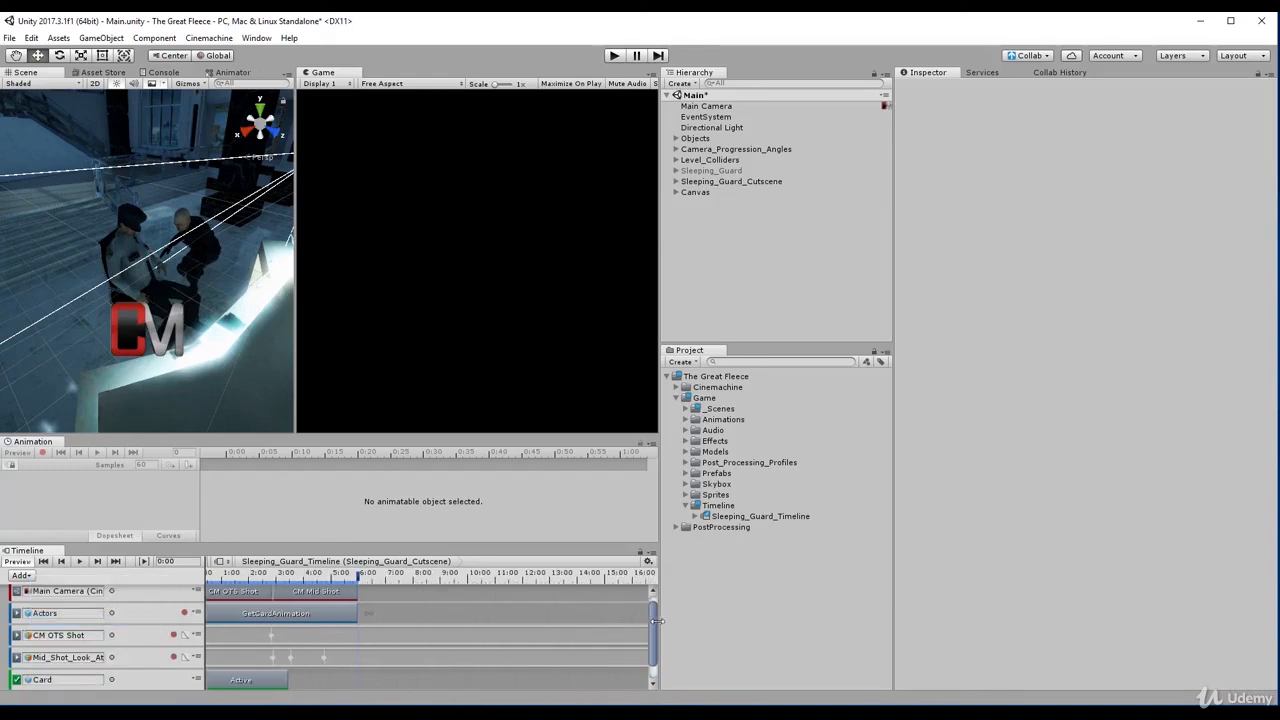
{"action": "left_click_drag", "start_coordinate": [652, 625], "coordinate": [660, 665]}
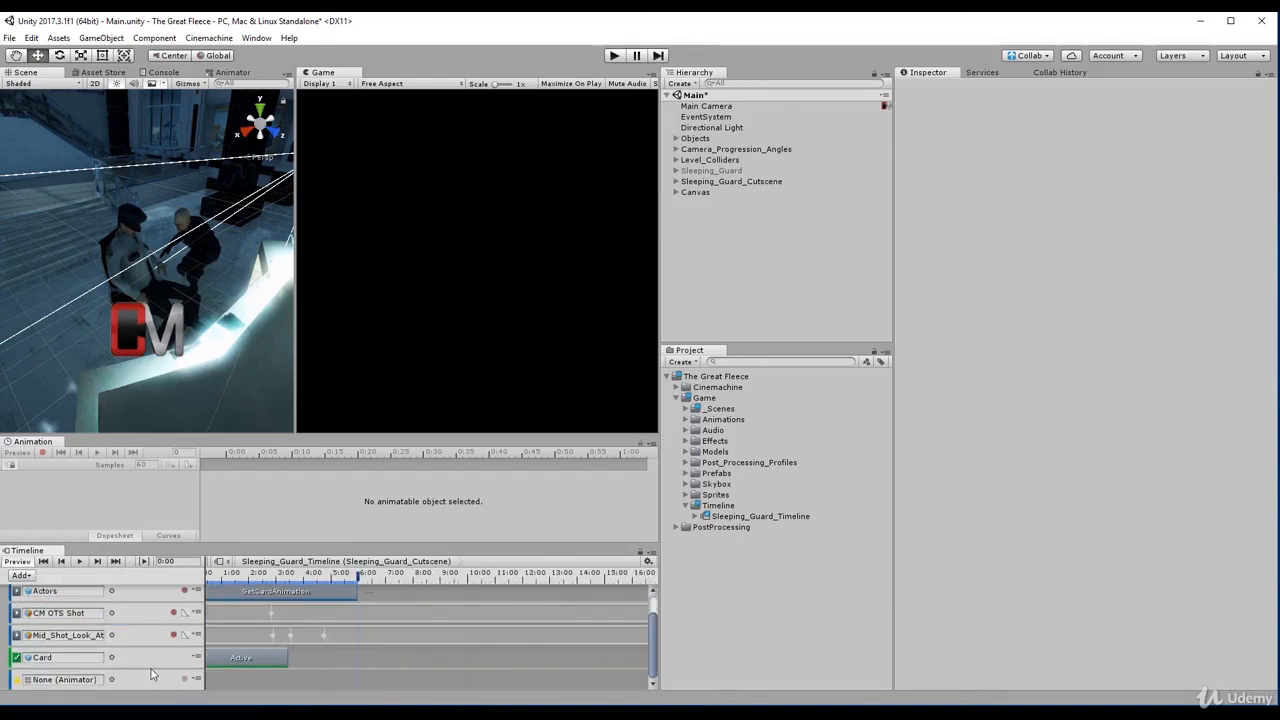
{"action": "left_click", "coordinate": [677, 193]}
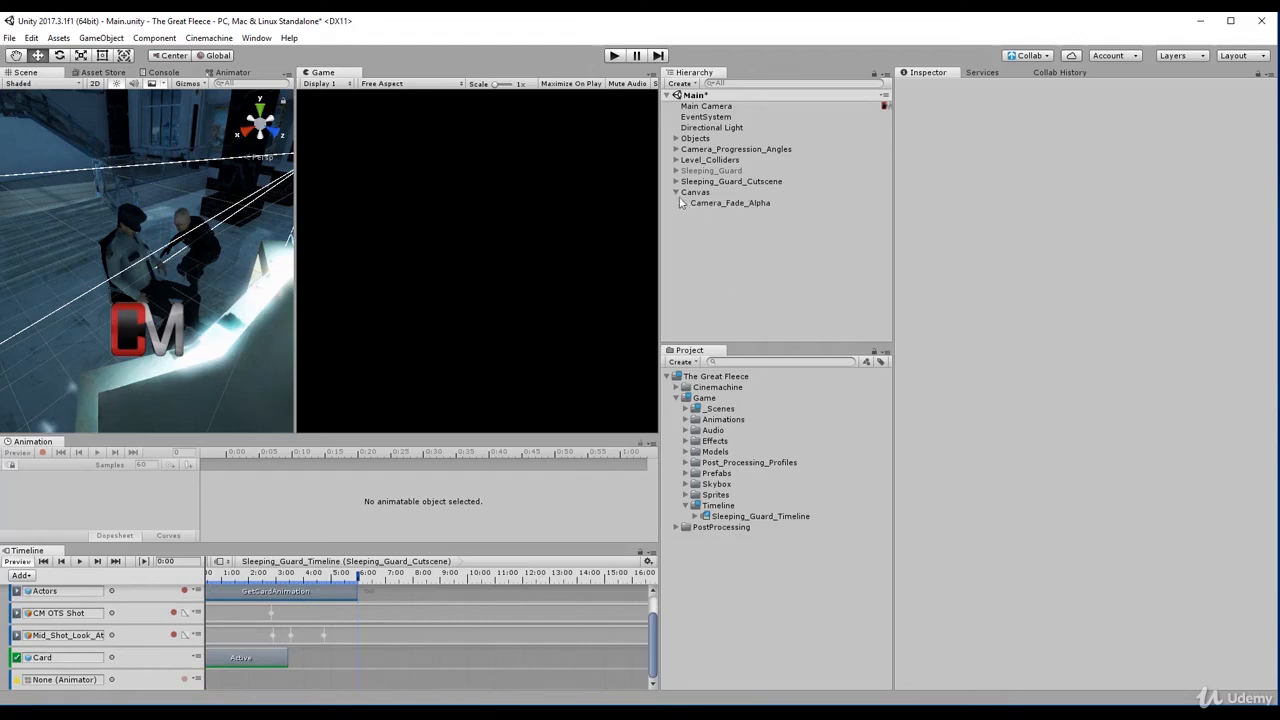
{"action": "left_click_drag", "start_coordinate": [700, 203], "coordinate": [86, 684]}
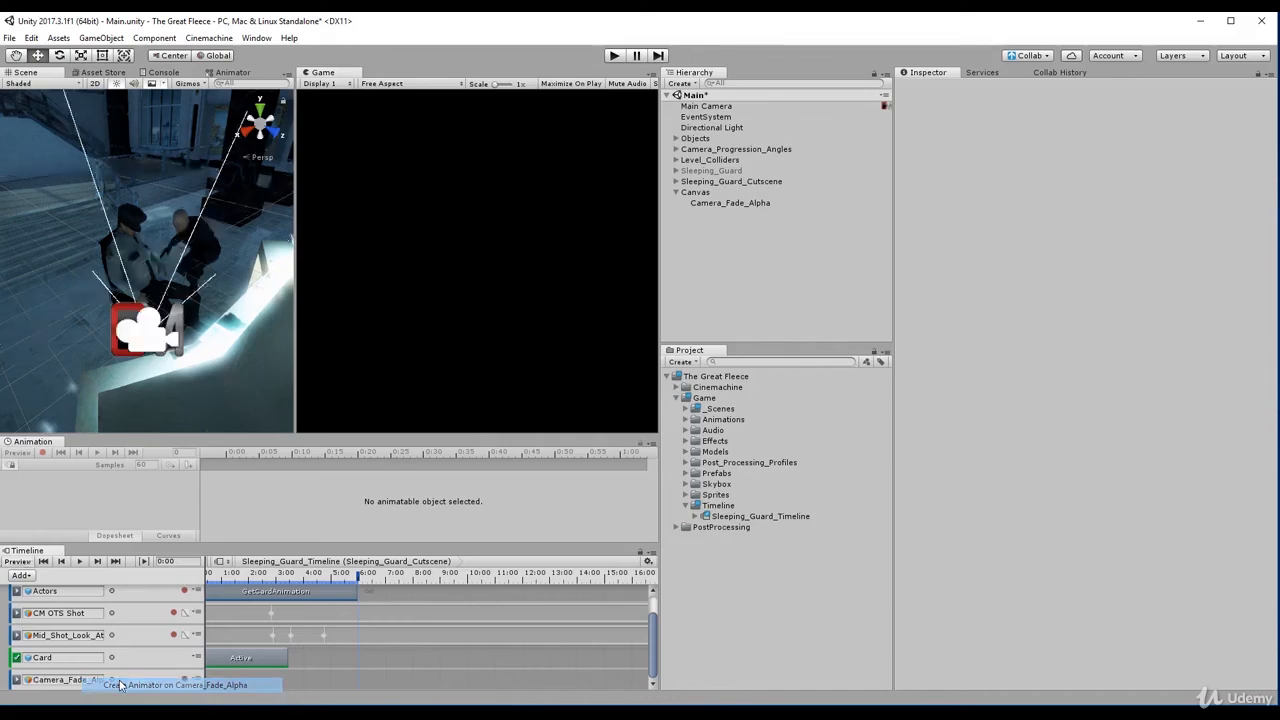
{"action": "left_click", "coordinate": [120, 685]}
Start recording on the Camera_Fade_Alpha track and key the image's color at frame 0 with alpha 255.
{"action": "left_click", "coordinate": [184, 679]}
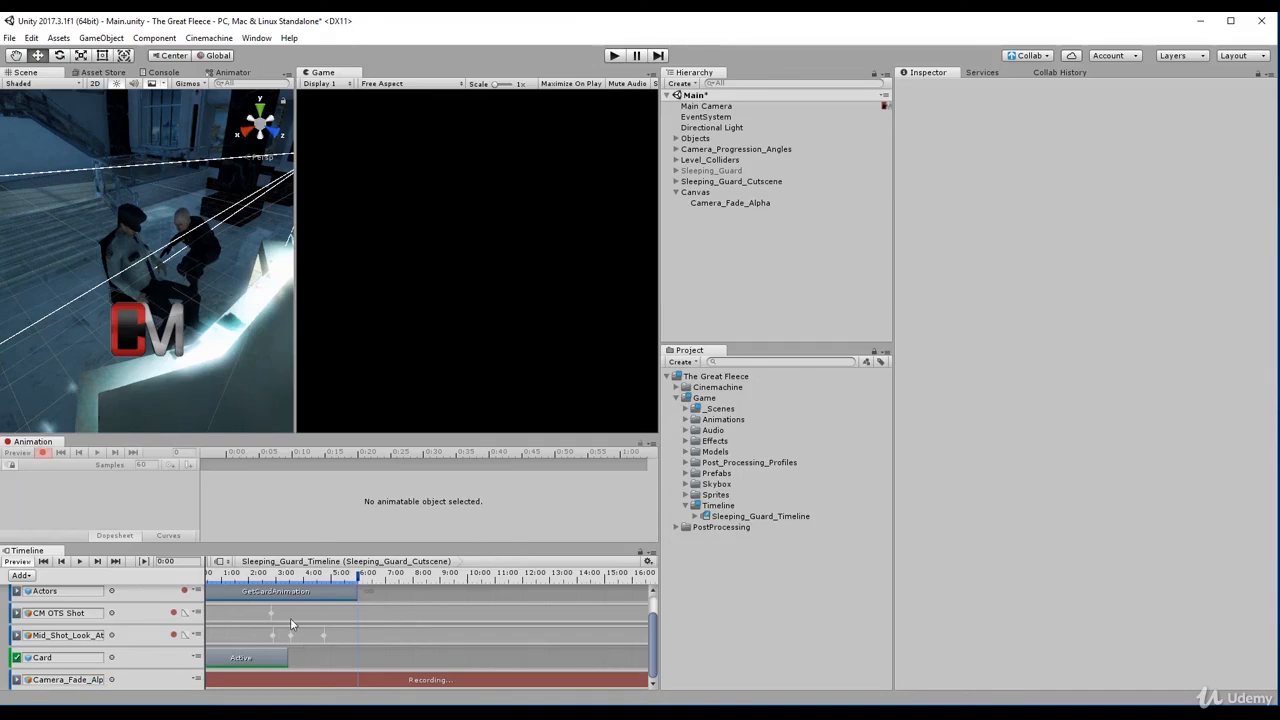
{"action": "left_click_drag", "start_coordinate": [380, 607], "coordinate": [545, 590], "text": "alt"}
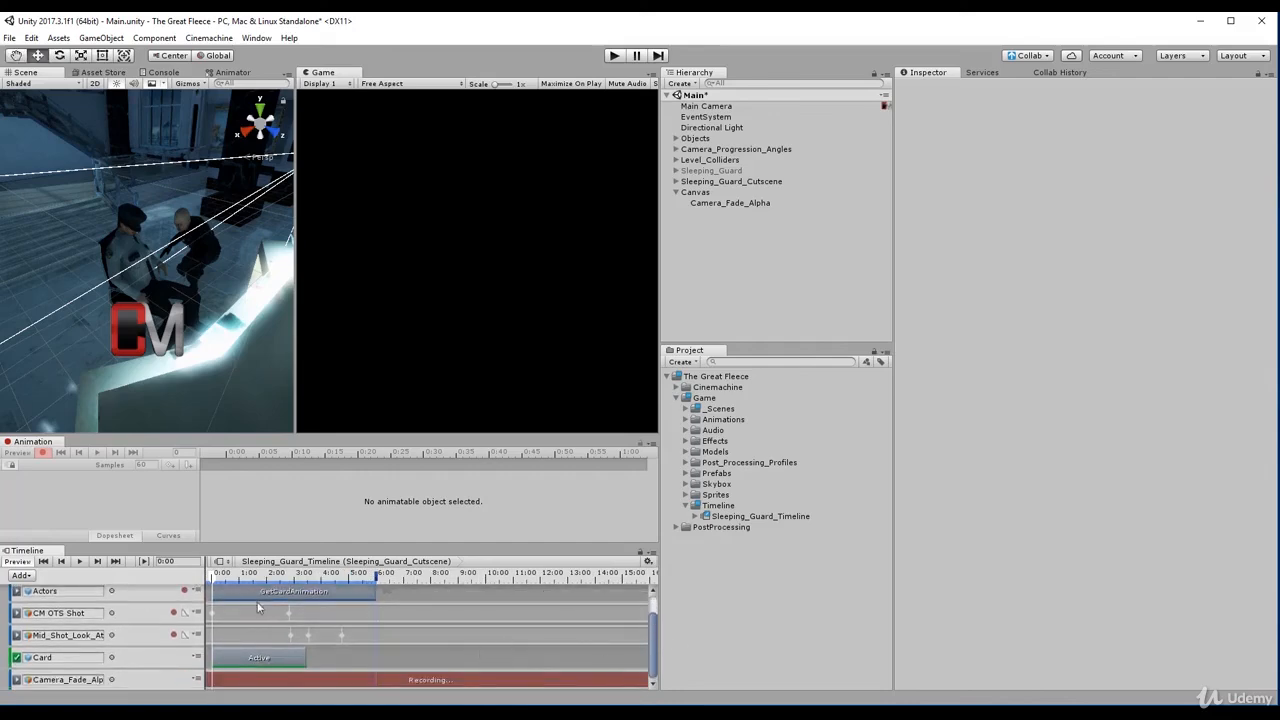
{"action": "left_click", "coordinate": [222, 577]}
{"action": "left_click_drag", "start_coordinate": [222, 582], "coordinate": [214, 582]}
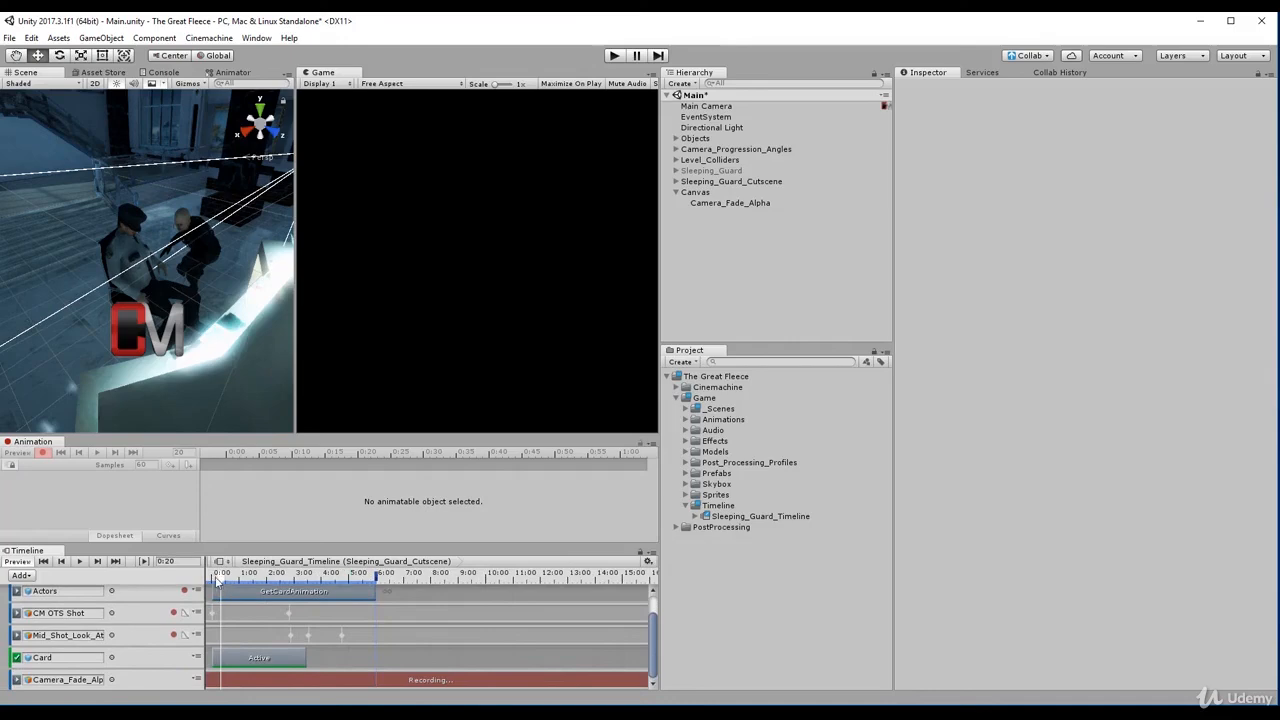
{"action": "left_click", "coordinate": [703, 204]}
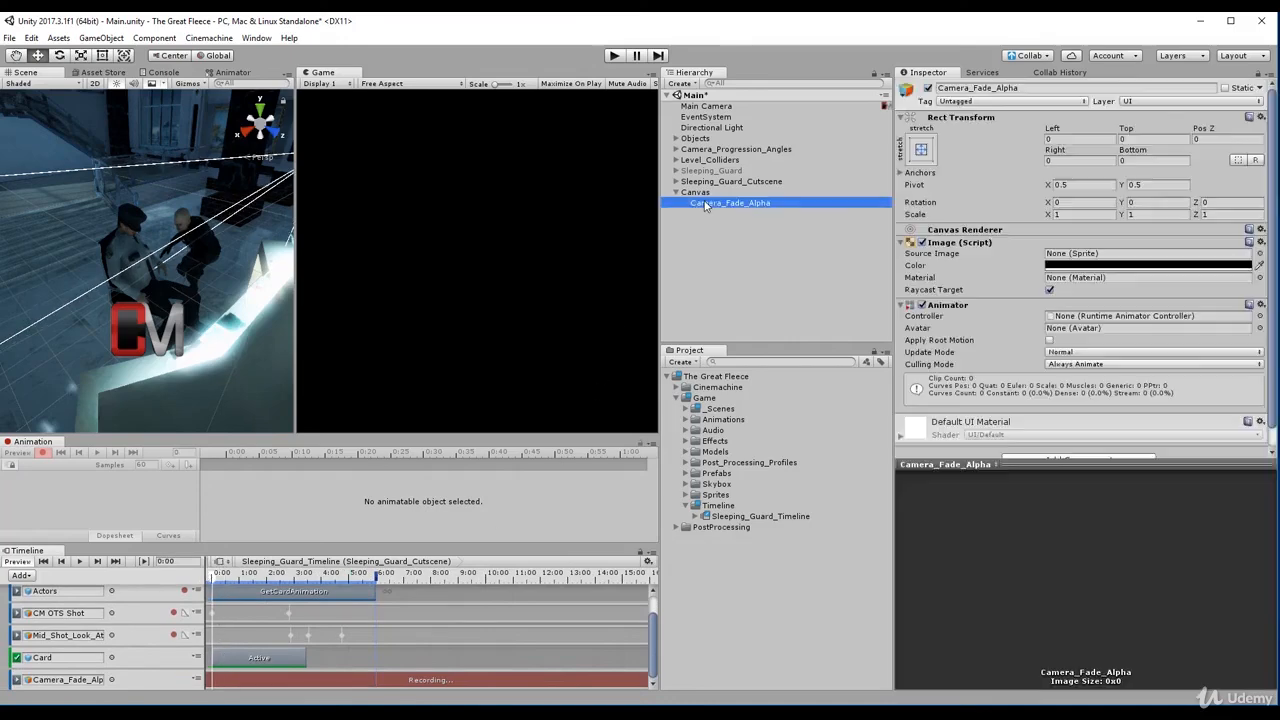
{"action": "left_click", "coordinate": [1062, 268]}
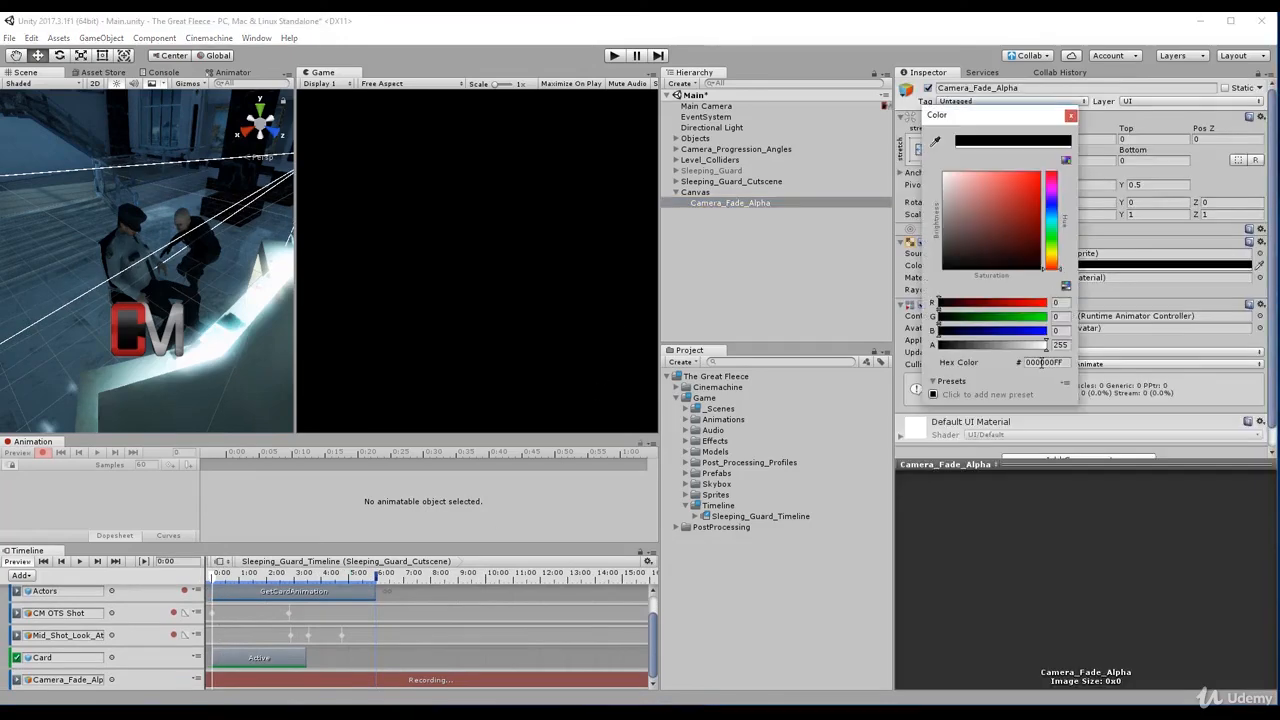
{"action": "mouse_move", "coordinate": [1047, 347]}
{"action": "left_mouse_down"}
{"action": "mouse_move", "coordinate": [995, 346]}
{"action": "mouse_move", "coordinate": [1051, 349]}
{"action": "left_mouse_up"}
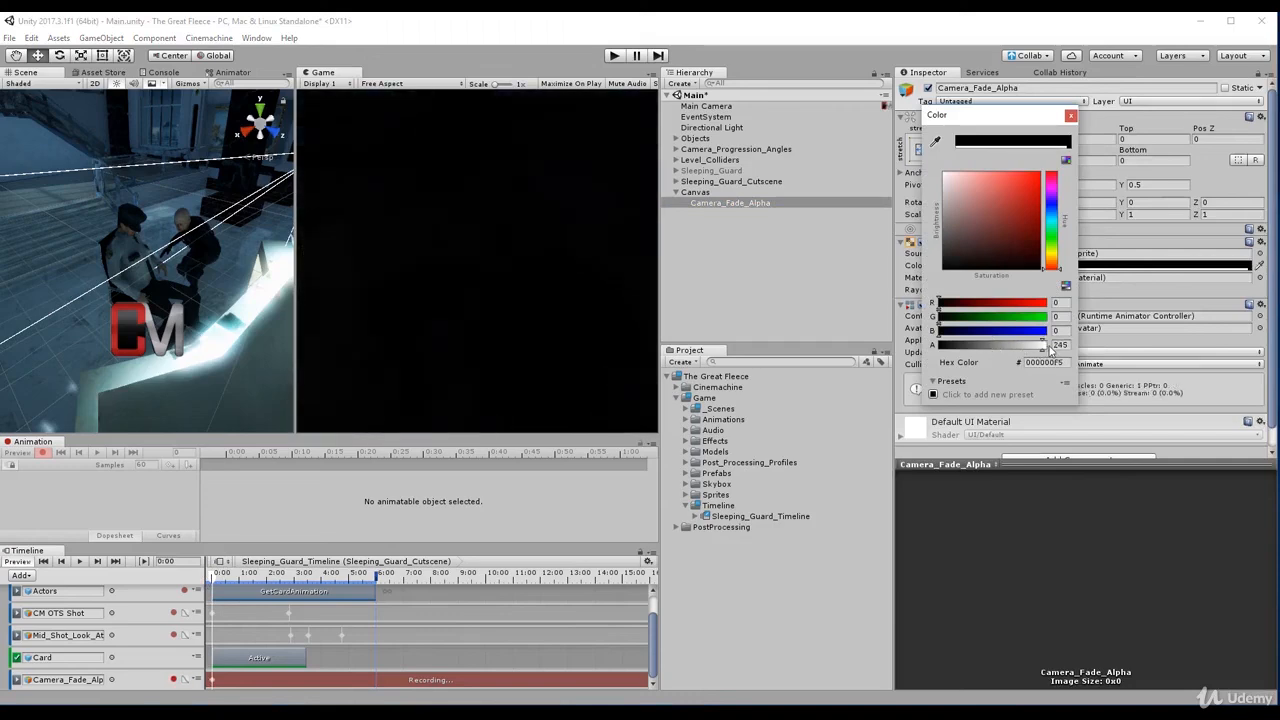
{"action": "left_click", "coordinate": [212, 580]}
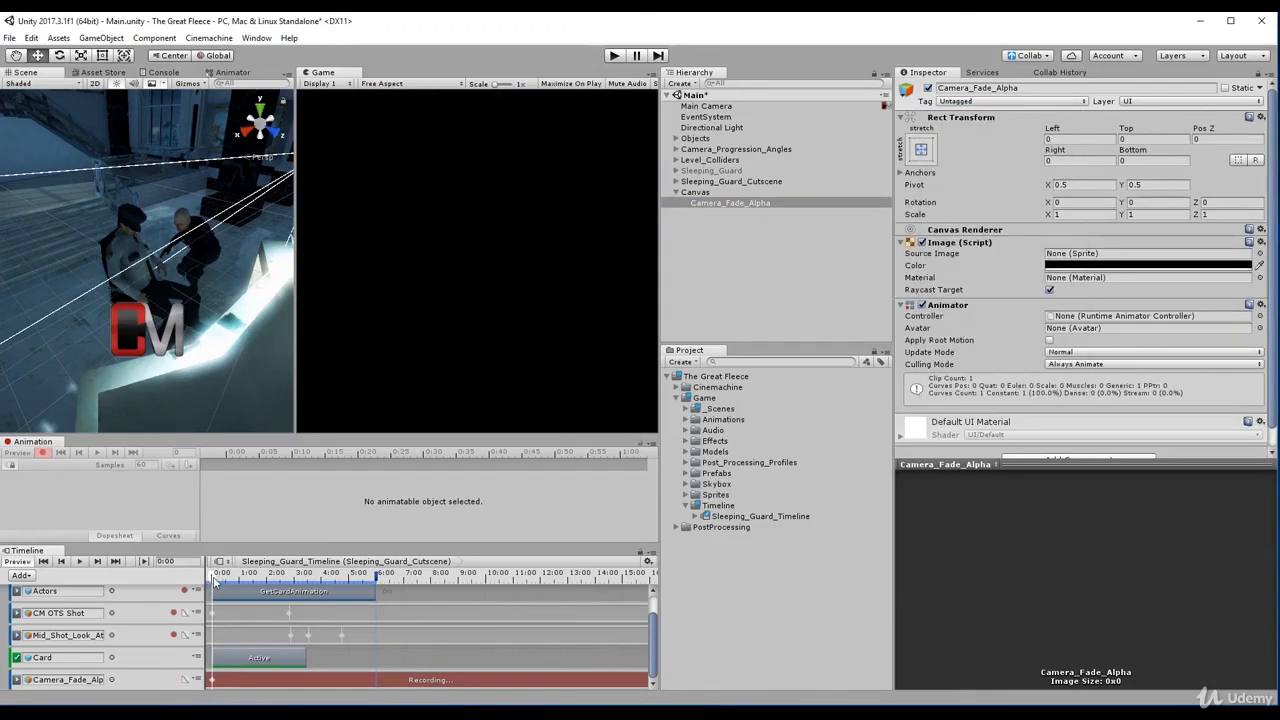
Key the Camera_Fade_Alpha color at frame 30 with alpha 0, and stop recording on its track.
{"action": "left_click_drag", "start_coordinate": [214, 579], "coordinate": [225, 582]}
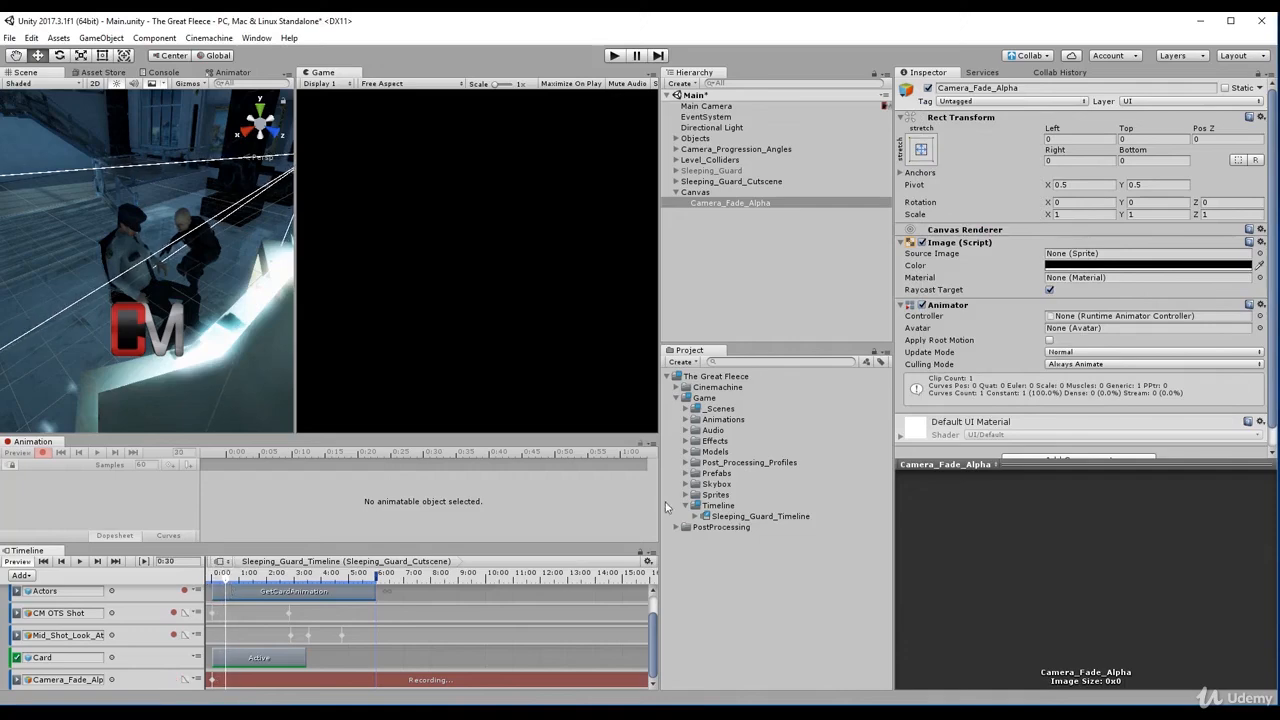
{"action": "left_click", "coordinate": [1103, 265]}
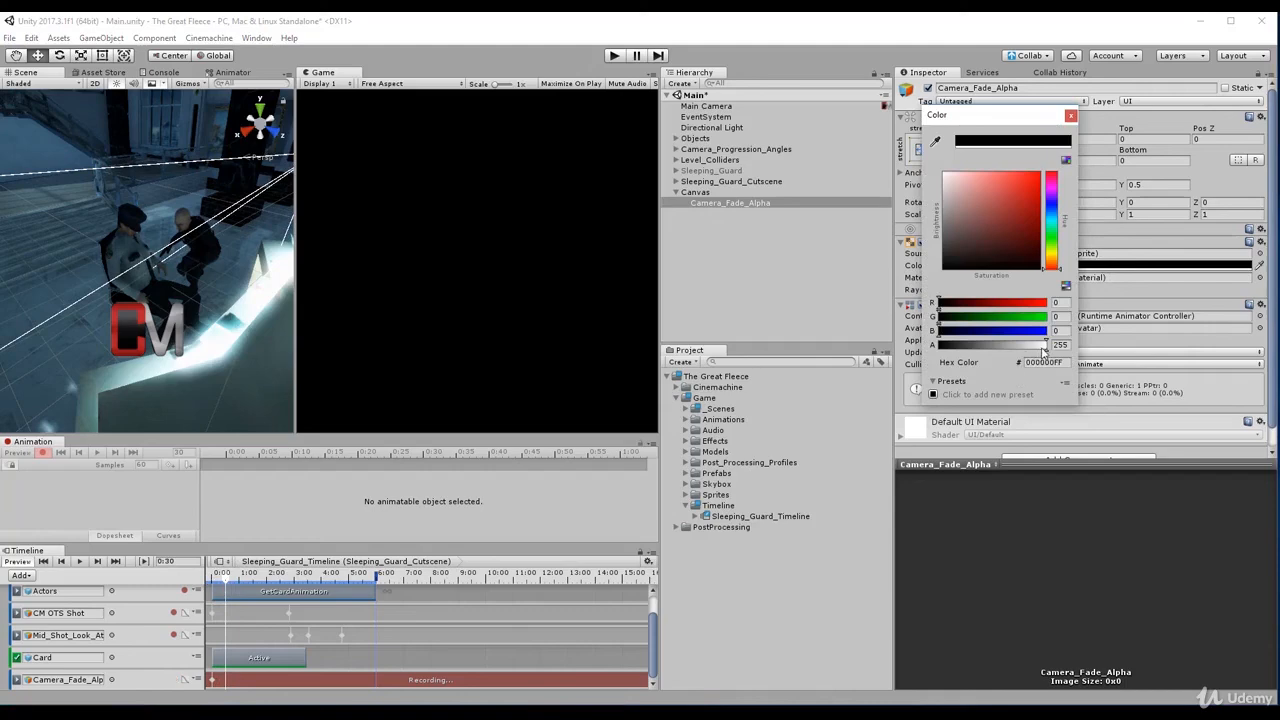
{"action": "left_click_drag", "start_coordinate": [1046, 345], "coordinate": [936, 352]}
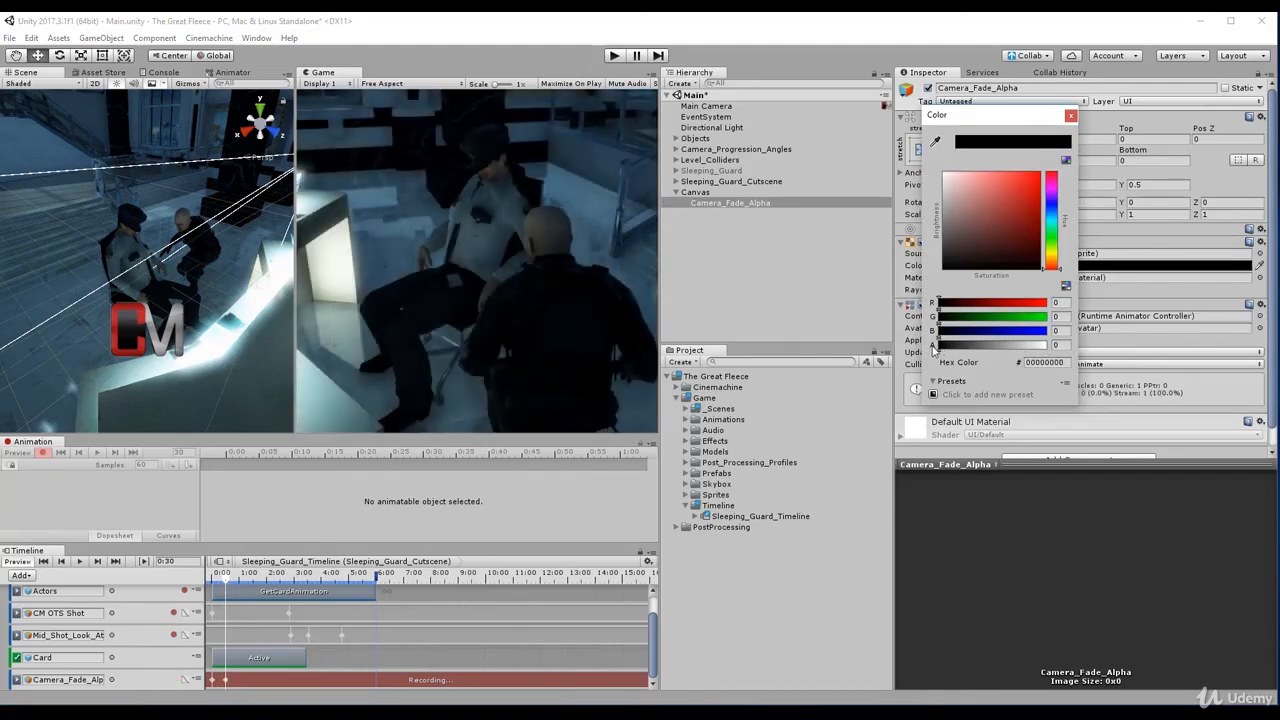
{"action": "left_click", "coordinate": [1068, 115]}
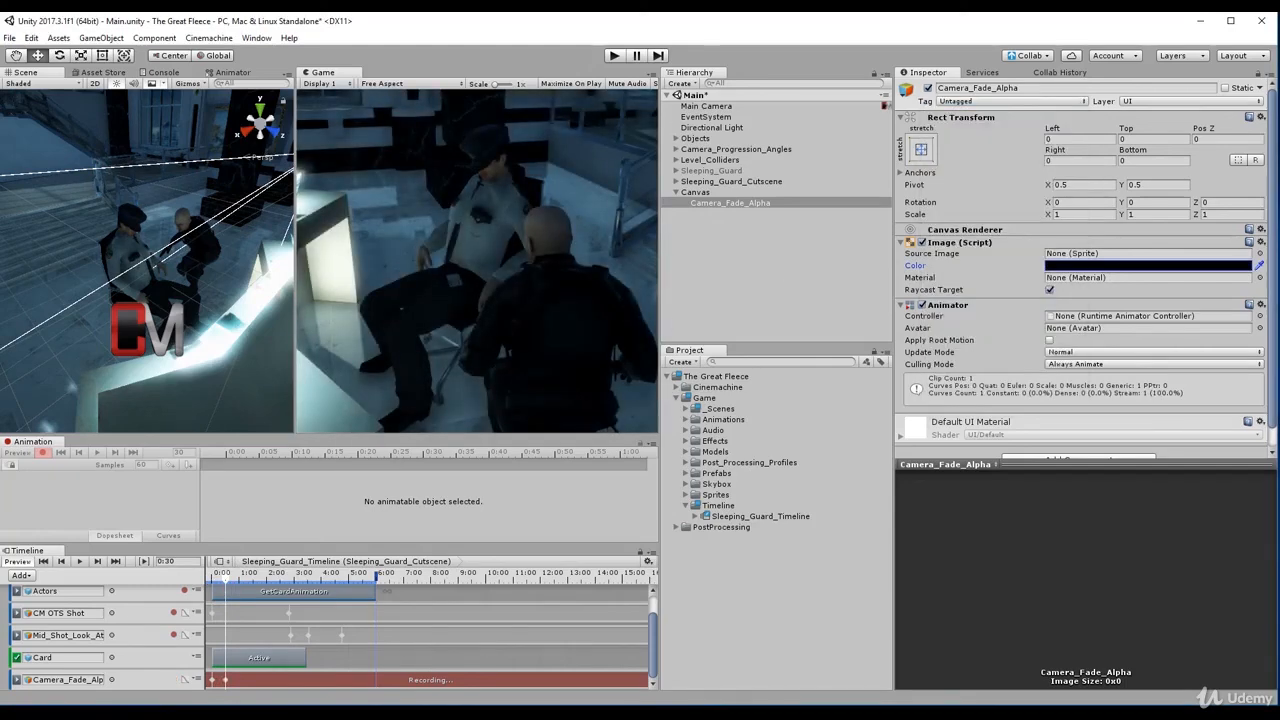
{"action": "left_click", "coordinate": [173, 679]}
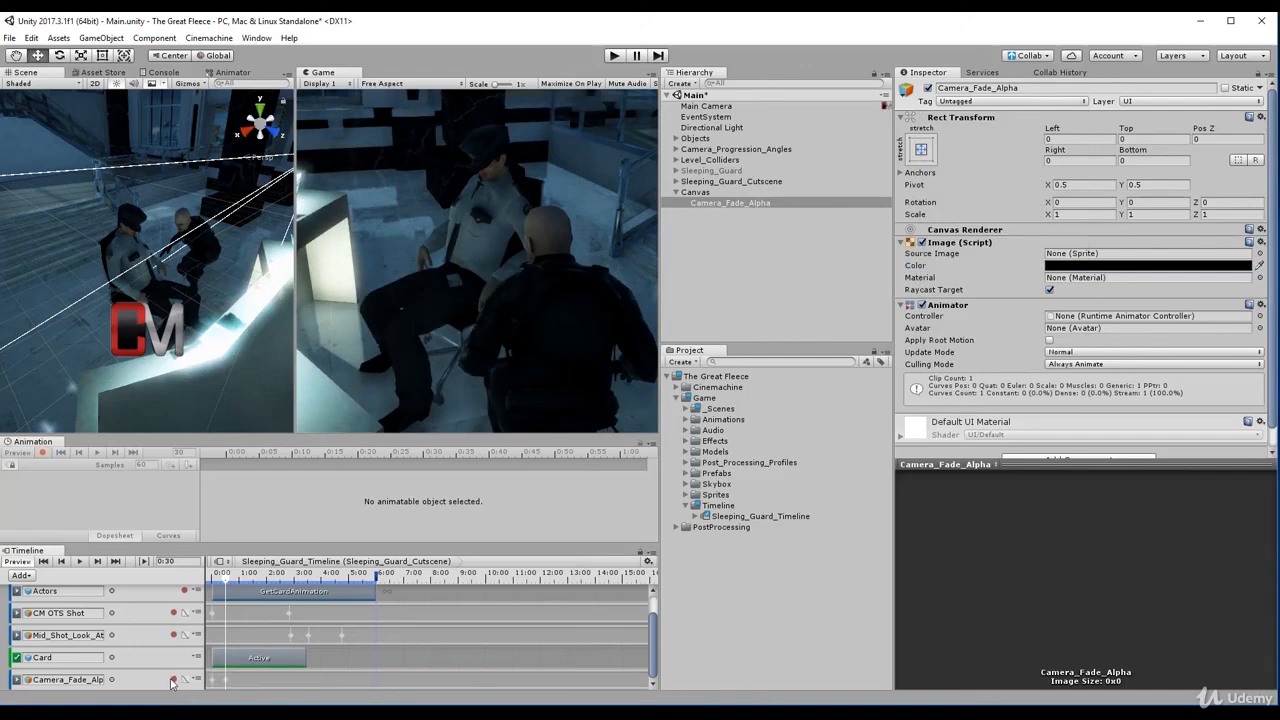
Return the timeline to frame 0 and preview the fade-in from black.
{"action": "left_click", "coordinate": [221, 580]}
{"action": "mouse_move", "coordinate": [219, 579]}
{"action": "left_mouse_down"}
{"action": "mouse_move", "coordinate": [251, 596]}
{"action": "mouse_move", "coordinate": [211, 581]}
{"action": "left_mouse_up"}
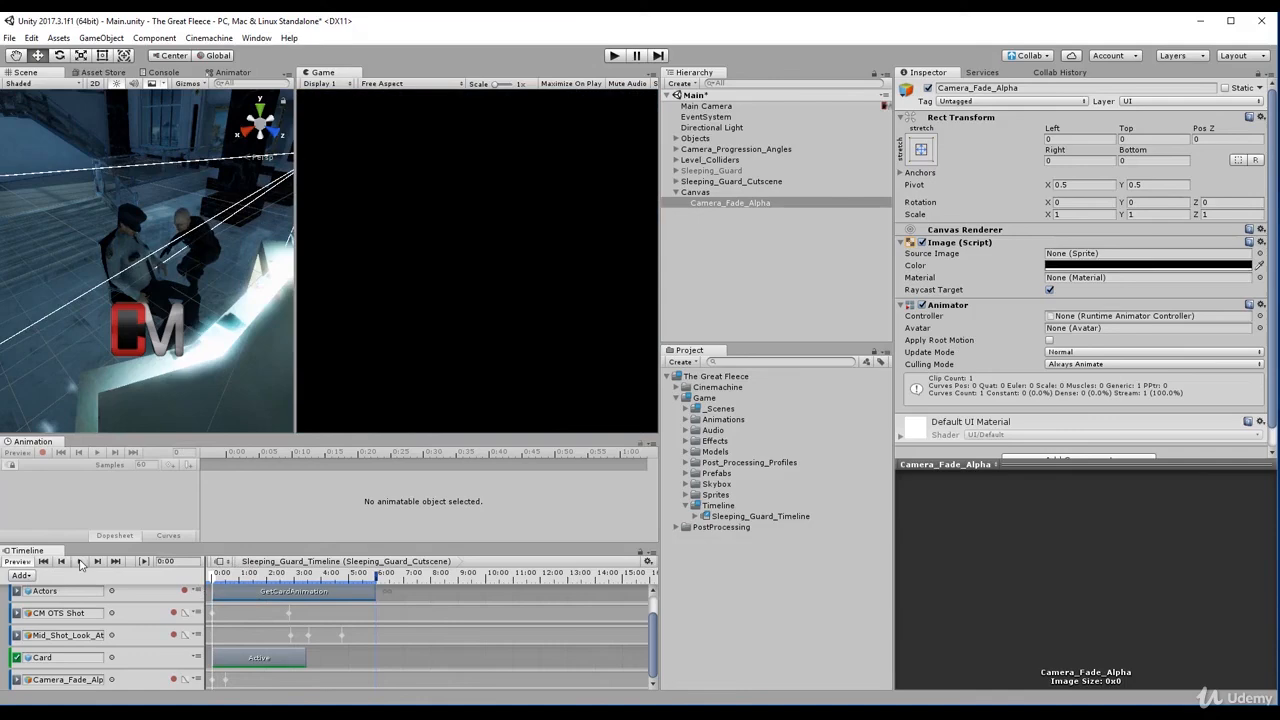
{"action": "left_click_drag", "start_coordinate": [213, 581], "coordinate": [200, 614]}
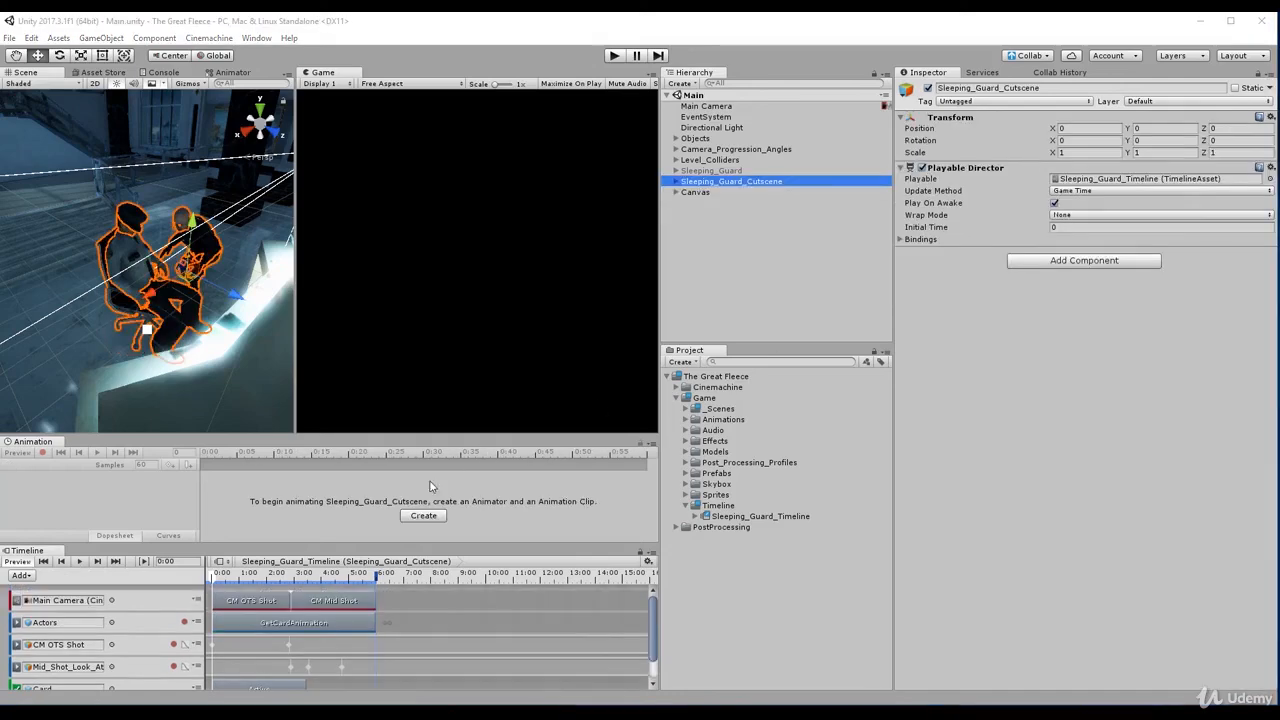
{"action": "left_click", "coordinate": [432, 486]}
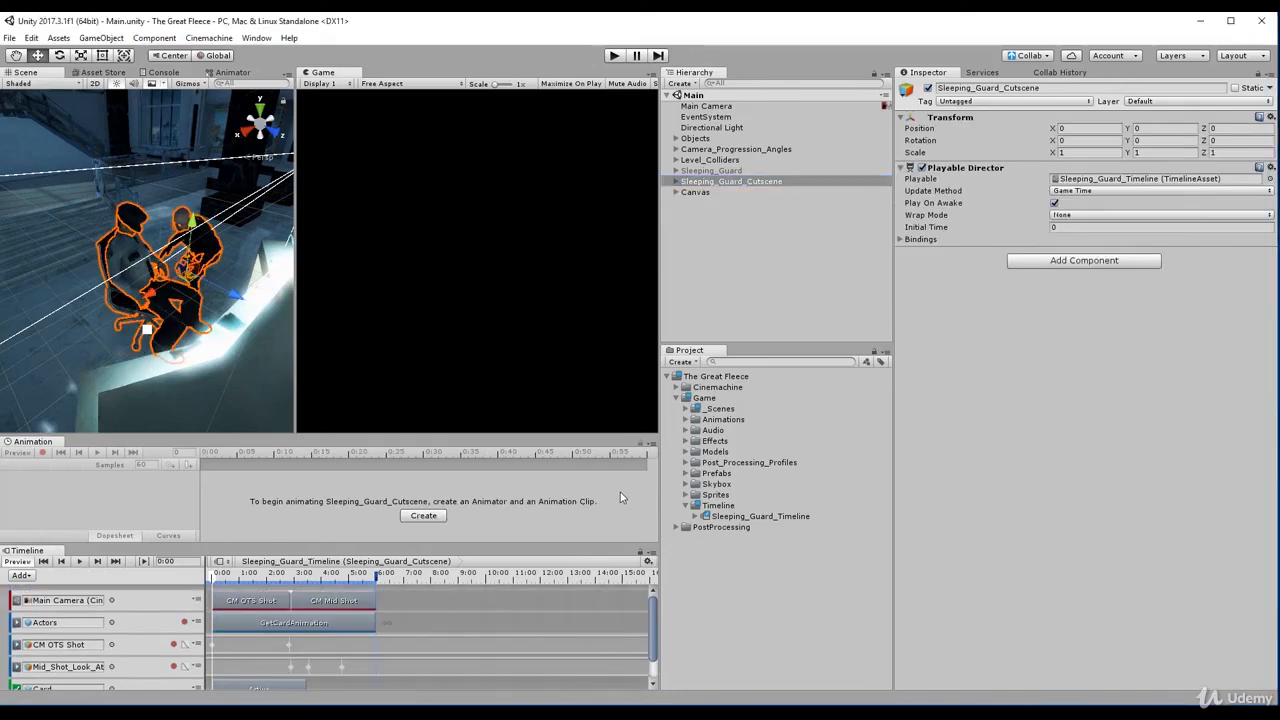
Play the cutscene preview from the timeline, and make the Canvas a child of Sleeping_Guard_Cutscene.
{"action": "left_click", "coordinate": [81, 561]}
{"action": "left_click", "coordinate": [80, 561]}
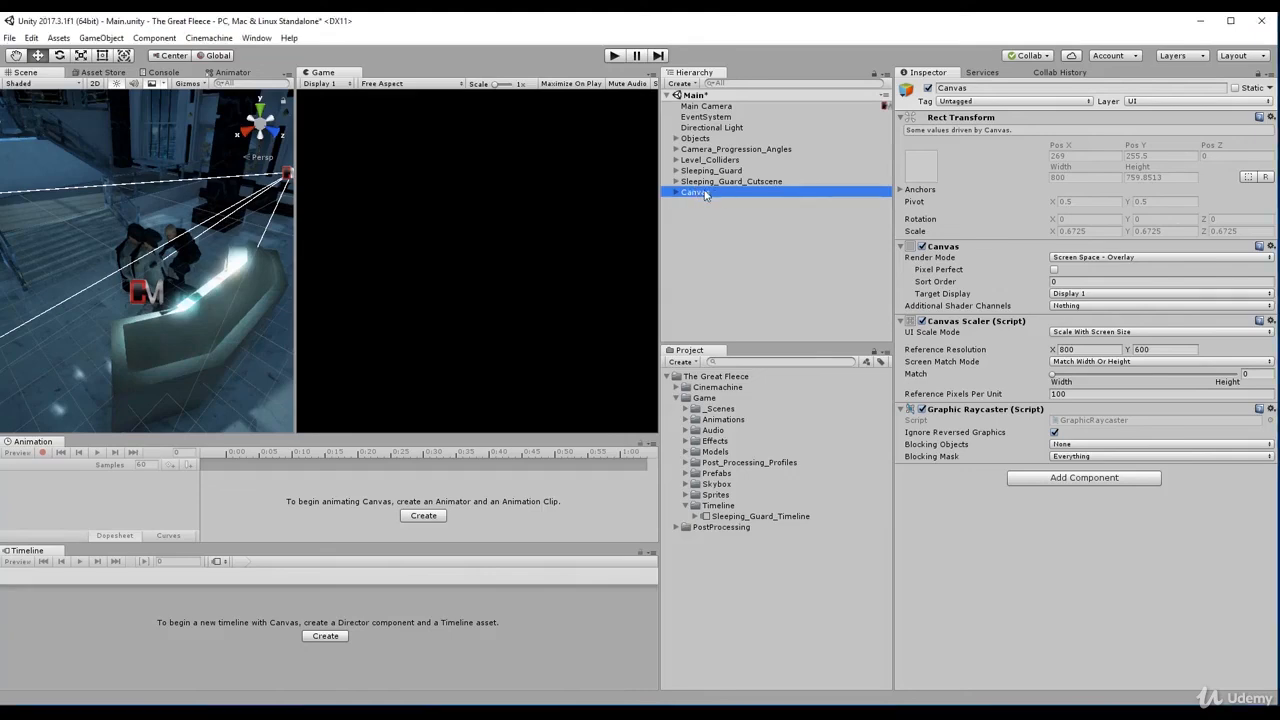
{"action": "left_click", "coordinate": [702, 194]}
{"action": "left_click", "coordinate": [678, 192]}
{"action": "left_click_drag", "start_coordinate": [678, 194], "coordinate": [709, 180]}
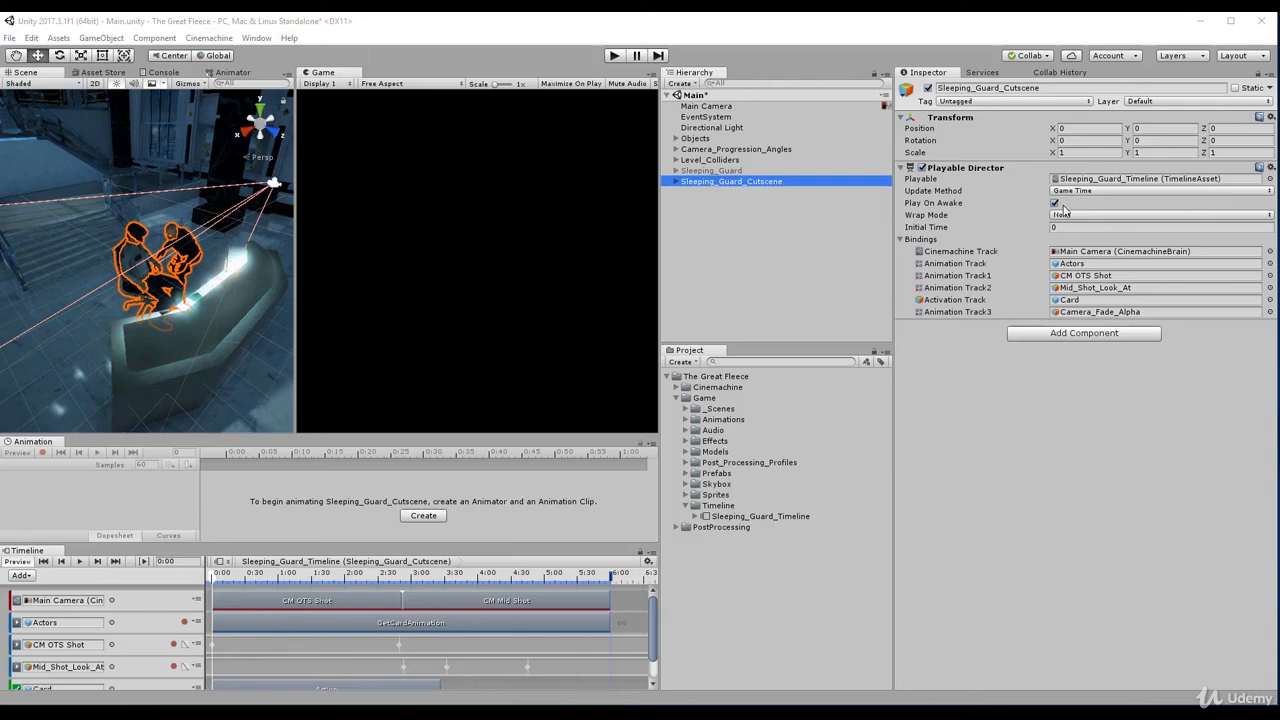
Activate the Sleeping_Guard object and deactivate Sleeping_Guard_Cutscene.
{"action": "left_click", "coordinate": [711, 171]}
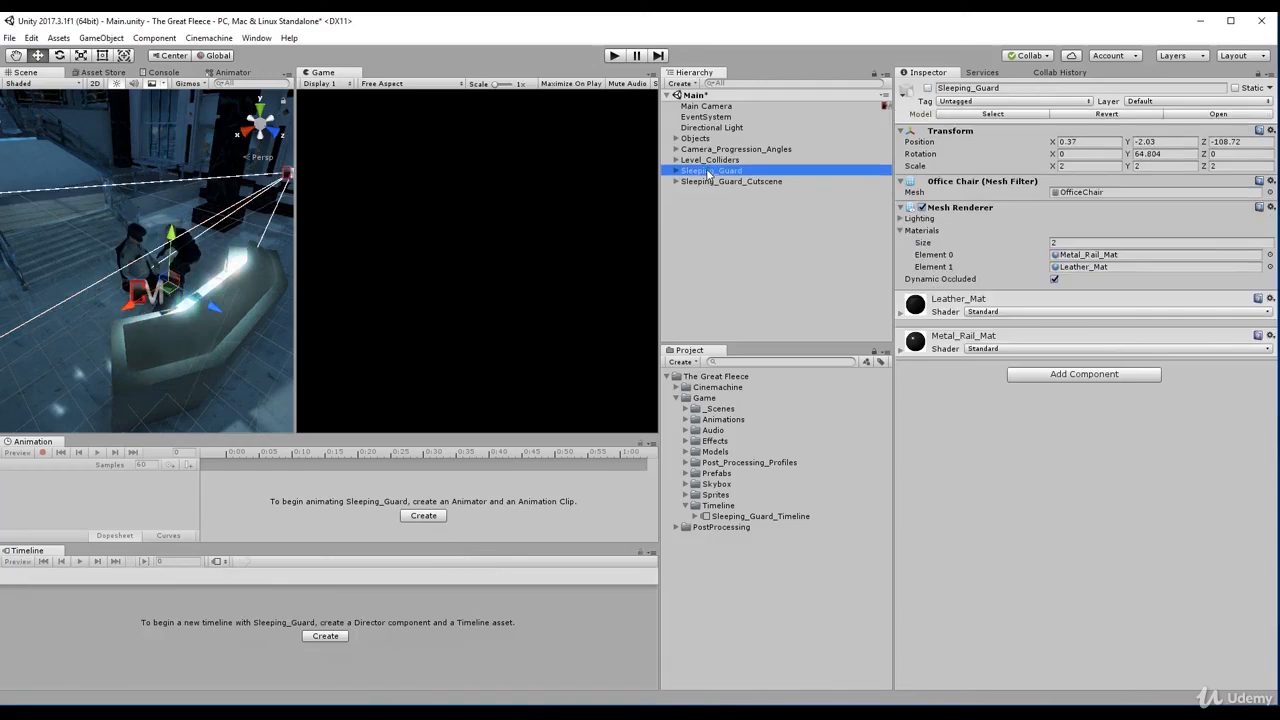
{"action": "left_click", "coordinate": [928, 88]}
{"action": "left_click", "coordinate": [757, 184]}
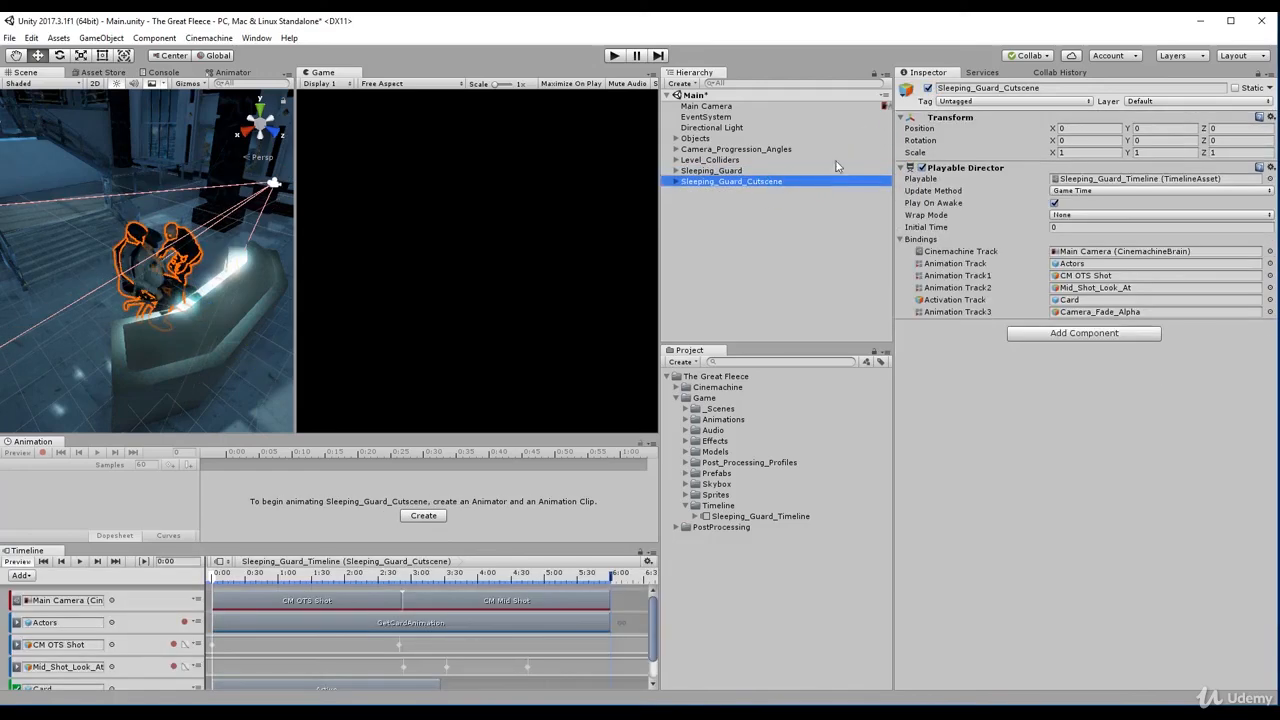
{"action": "left_click", "coordinate": [928, 88]}
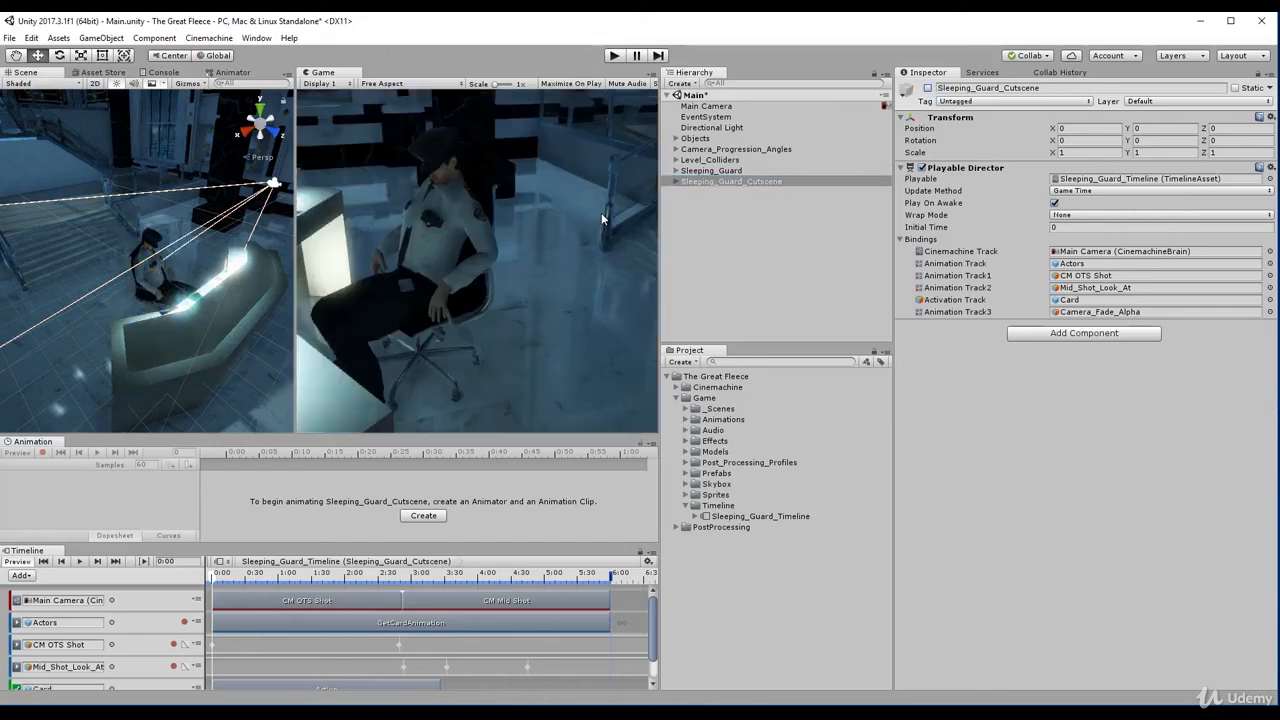
Create an empty game object at the root of the hierarchy and name it Cutscenes.
{"action": "left_click", "coordinate": [710, 208]}
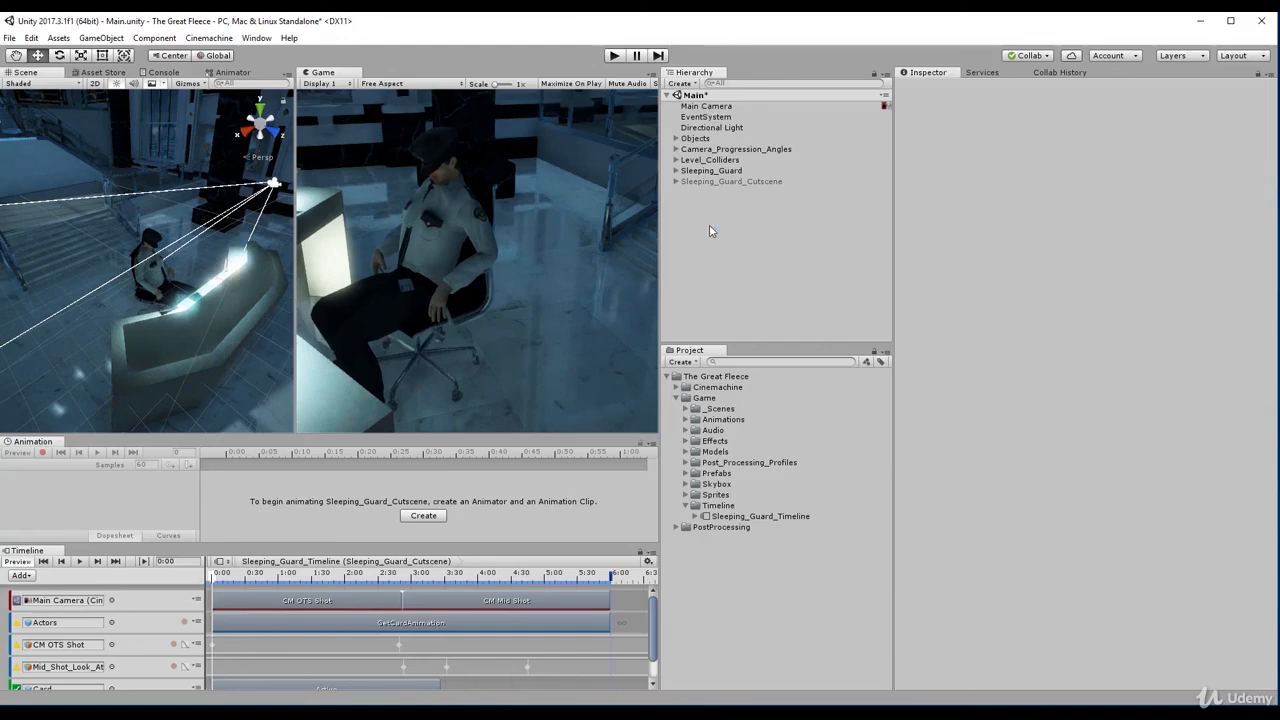
{"action": "key", "text": "ctrl+shift+n"}
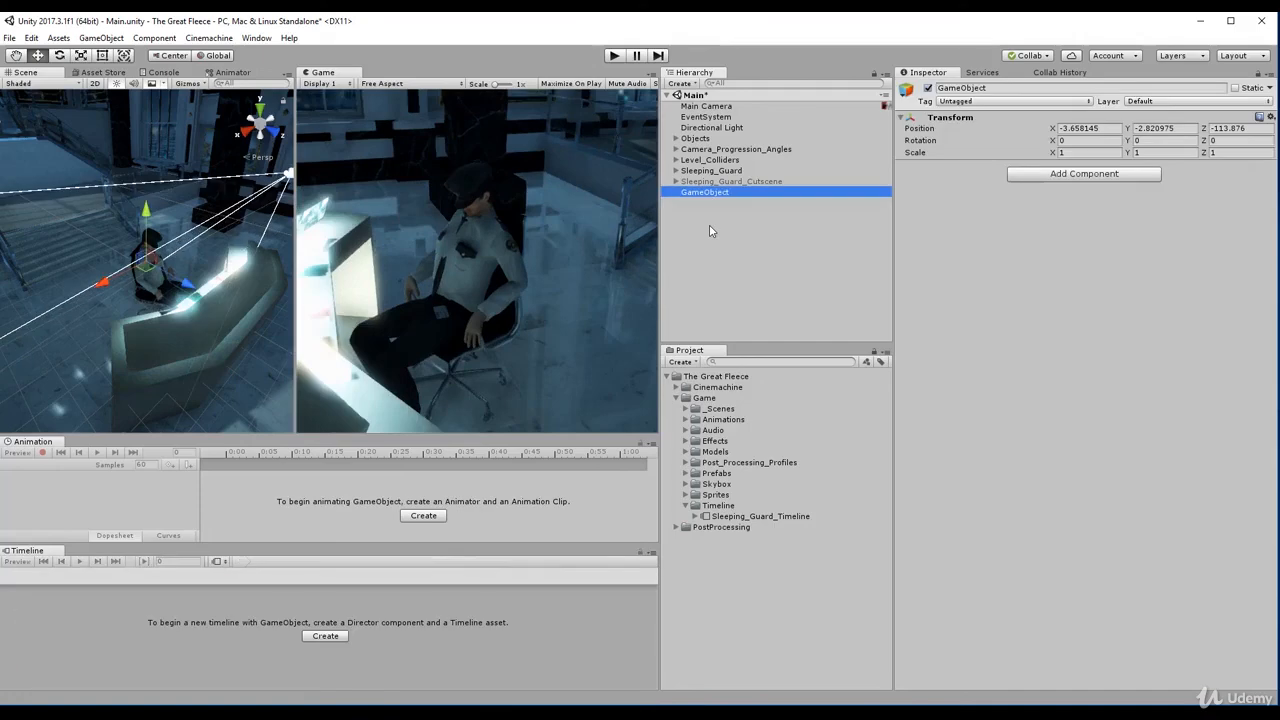
{"action": "left_click", "coordinate": [695, 84]}
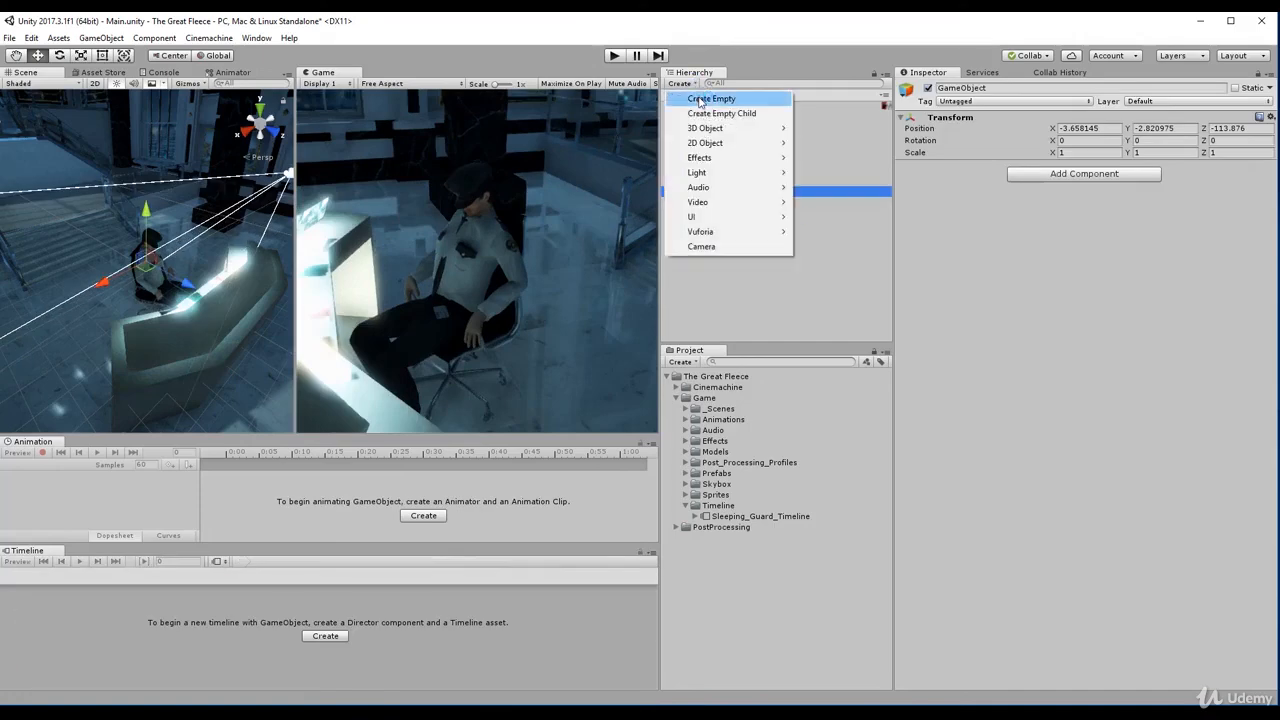
{"action": "left_click", "coordinate": [93, 37]}
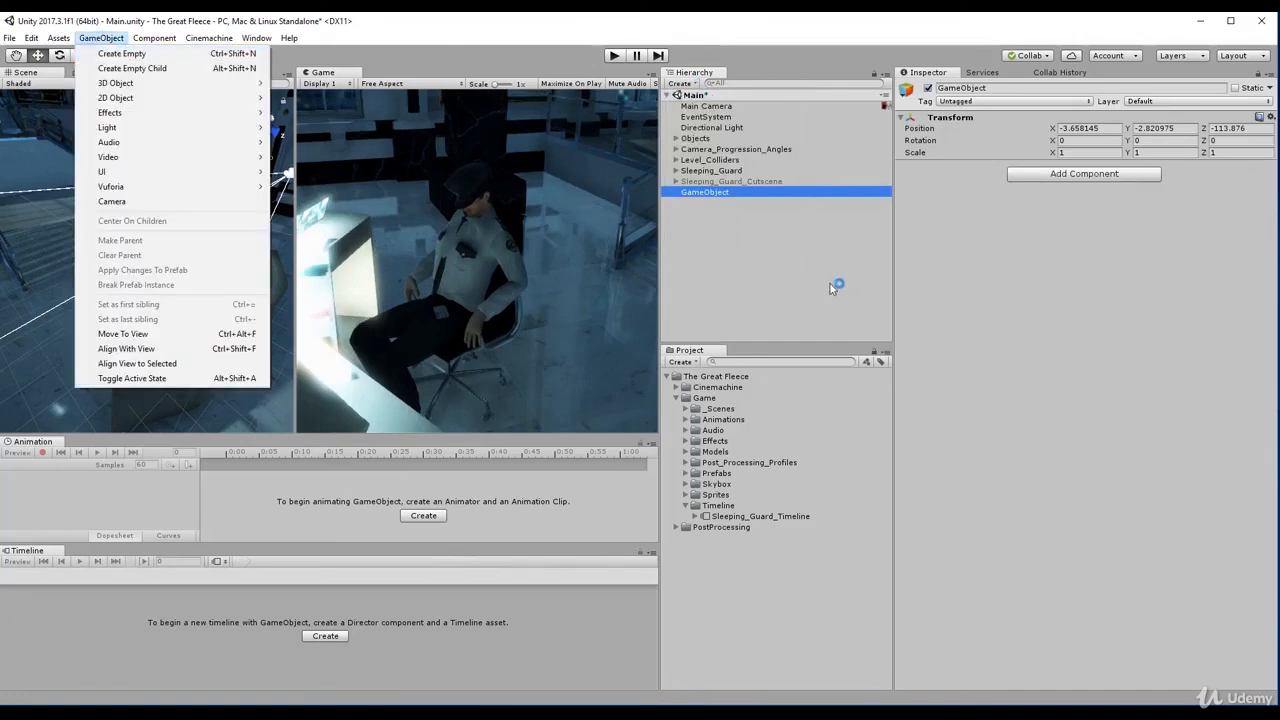
{"action": "left_click", "coordinate": [785, 256]}
{"action": "left_click", "coordinate": [706, 193]}
{"action": "left_click", "coordinate": [975, 90]}
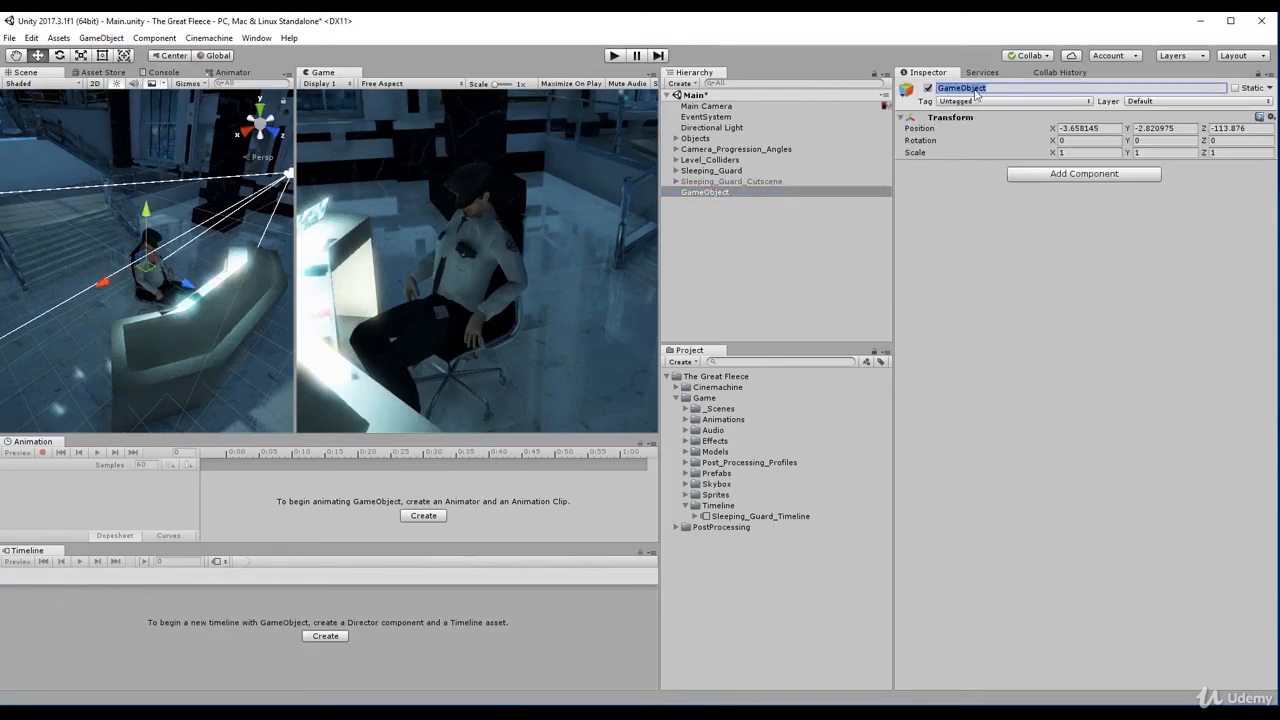
{"action": "type", "text": "Cutscenes"}
{"action": "key", "text": "Return"}
Set the position of the Cutscenes object to 0, 0, 0.
{"action": "left_click", "coordinate": [1114, 127]}
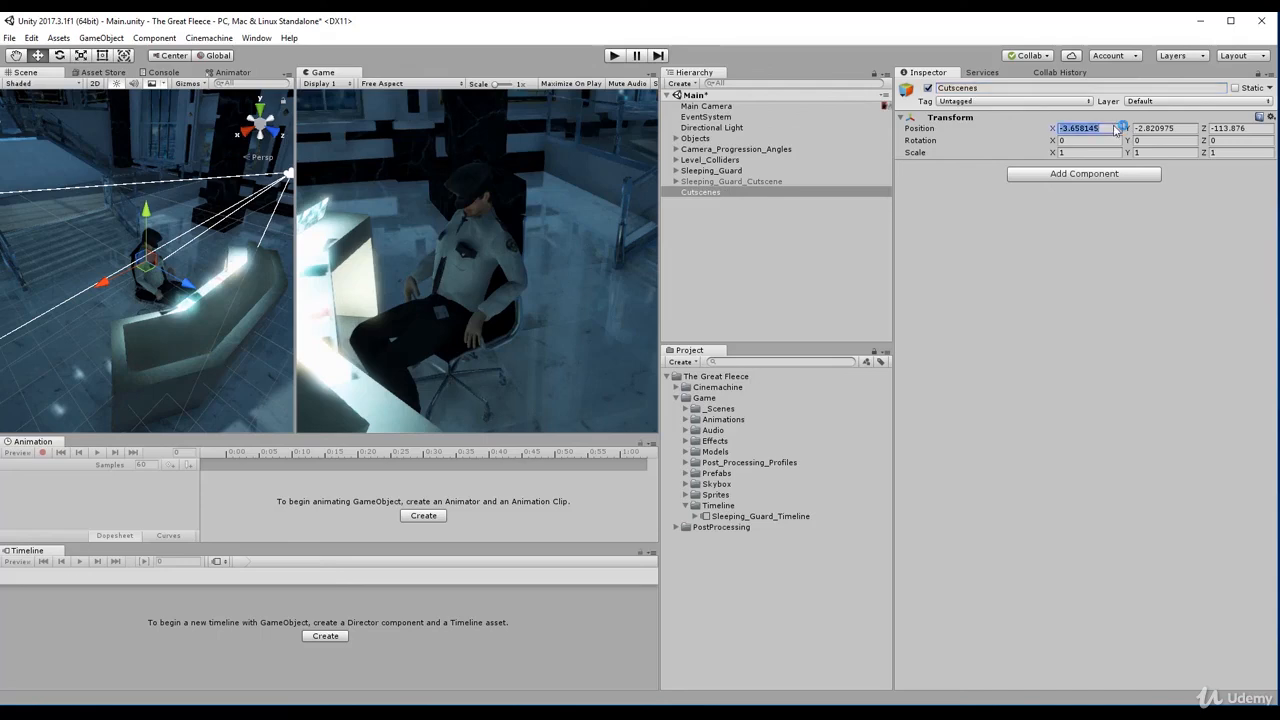
{"action": "type", "text": "0"}
{"action": "key", "text": "Tab"}
{"action": "type", "text": "0"}
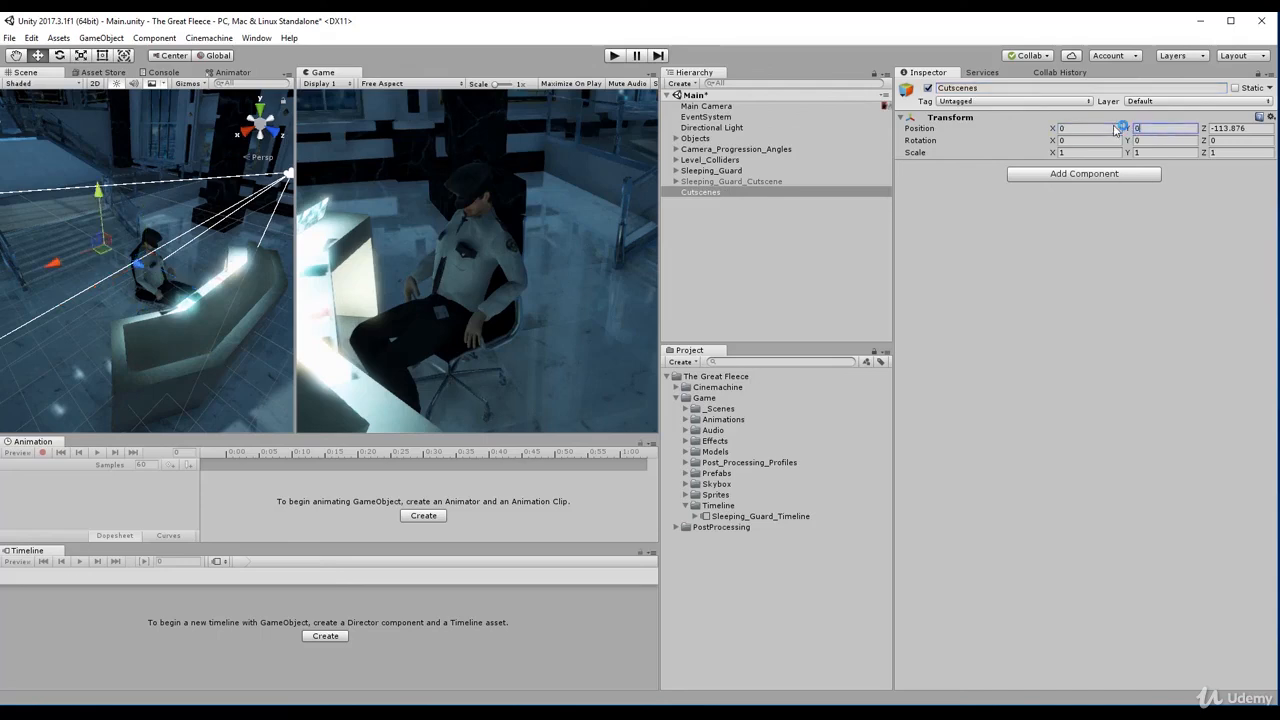
{"action": "key", "text": "Tab"}
{"action": "type", "text": "0"}
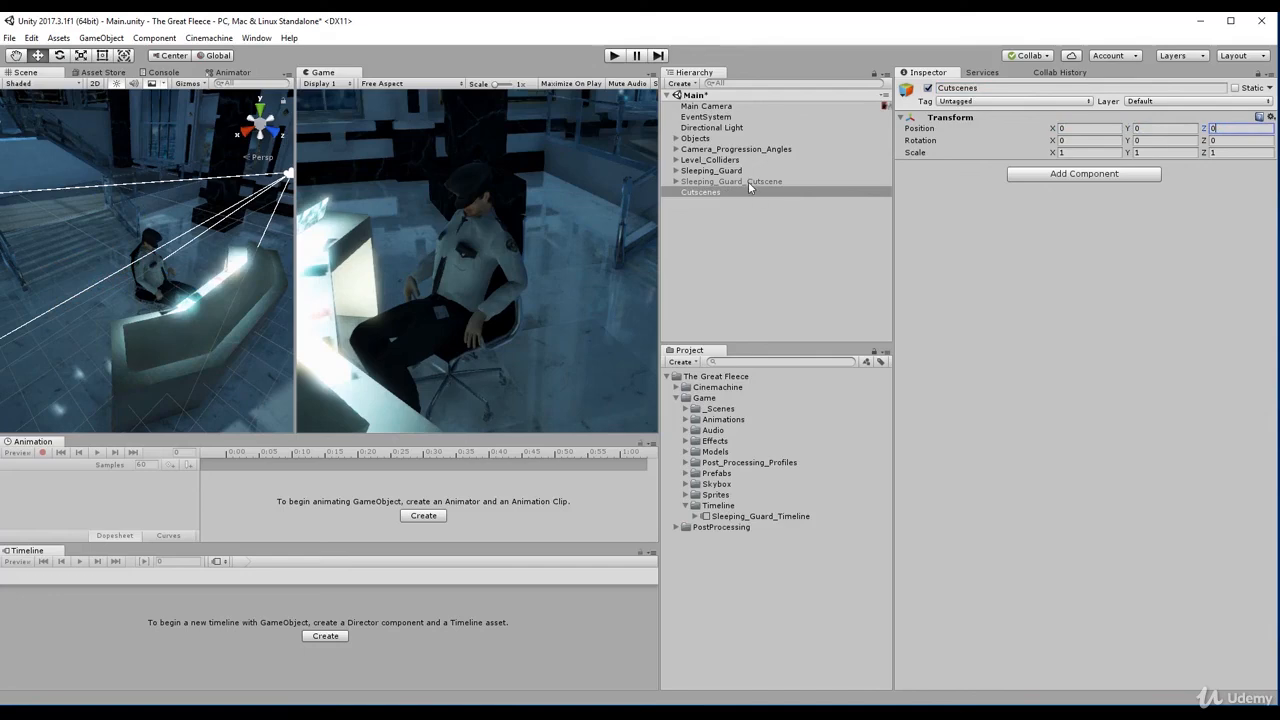
Make Sleeping_Guard_Cutscene a child of the Cutscenes object and expand the parent in the hierarchy.
{"action": "mouse_move", "coordinate": [748, 181]}
{"action": "left_mouse_down"}
{"action": "mouse_move", "coordinate": [750, 196]}
{"action": "mouse_move", "coordinate": [732, 193]}
{"action": "left_mouse_up"}
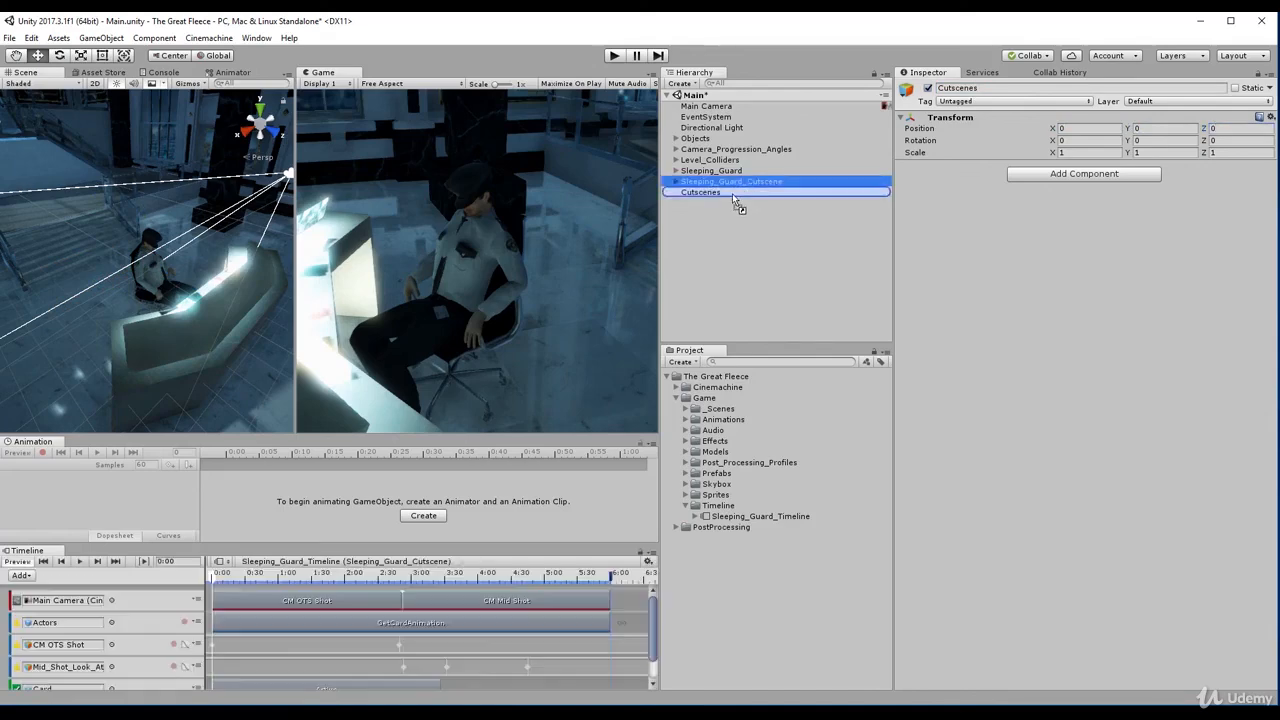
{"action": "left_click", "coordinate": [676, 181]}
{"action": "left_click", "coordinate": [676, 181]}
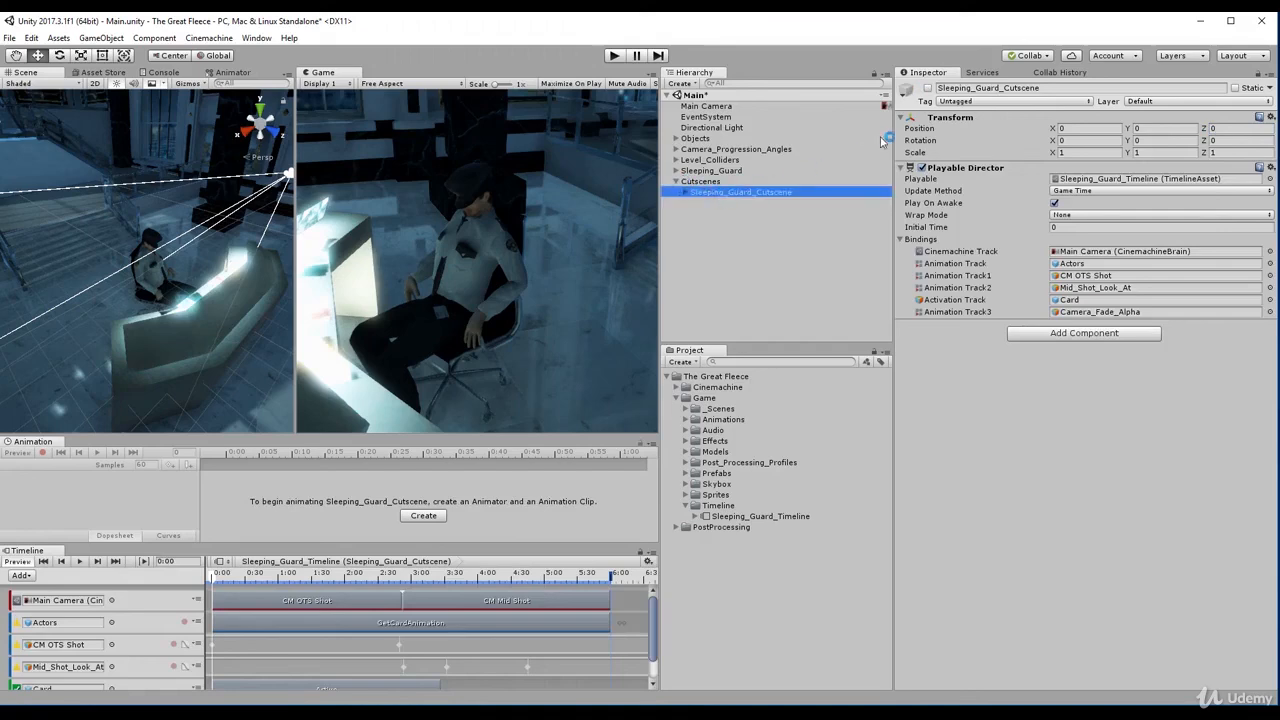
Reactivate Sleeping_Guard_Cutscene, play its timeline preview, and select the Cutscenes parent object.
{"action": "left_click", "coordinate": [928, 88]}
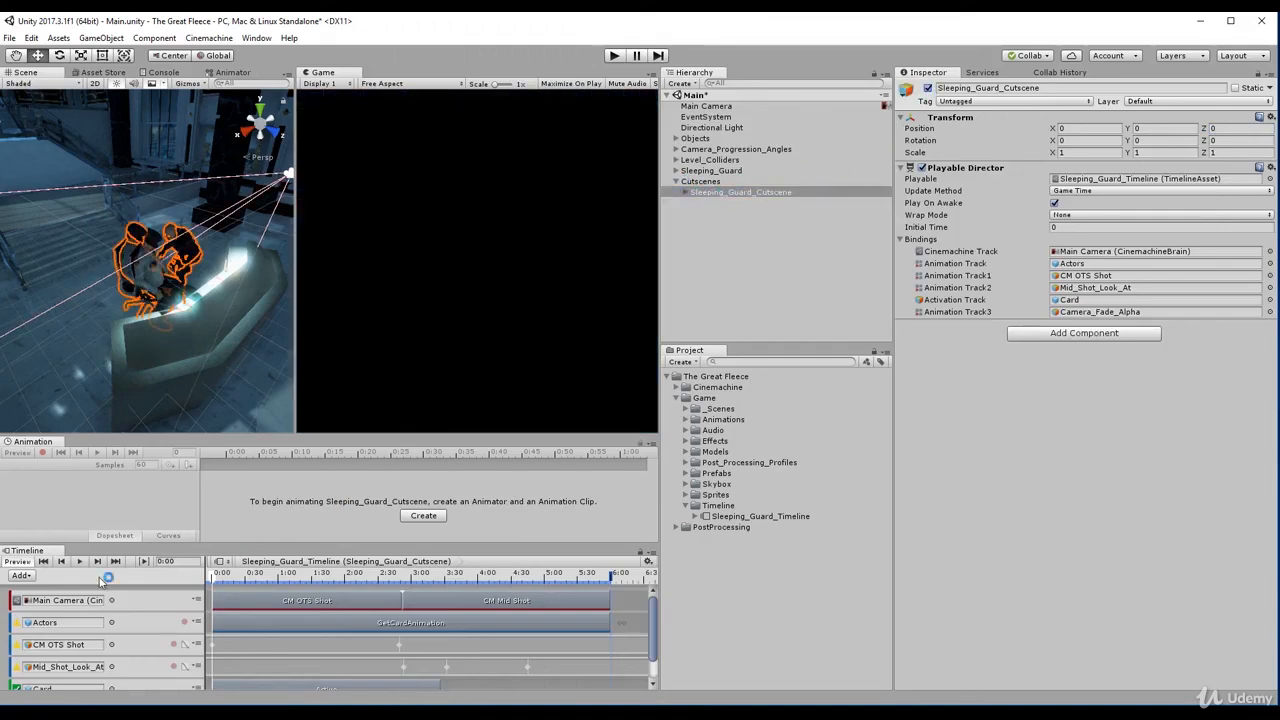
{"action": "left_click", "coordinate": [80, 562]}
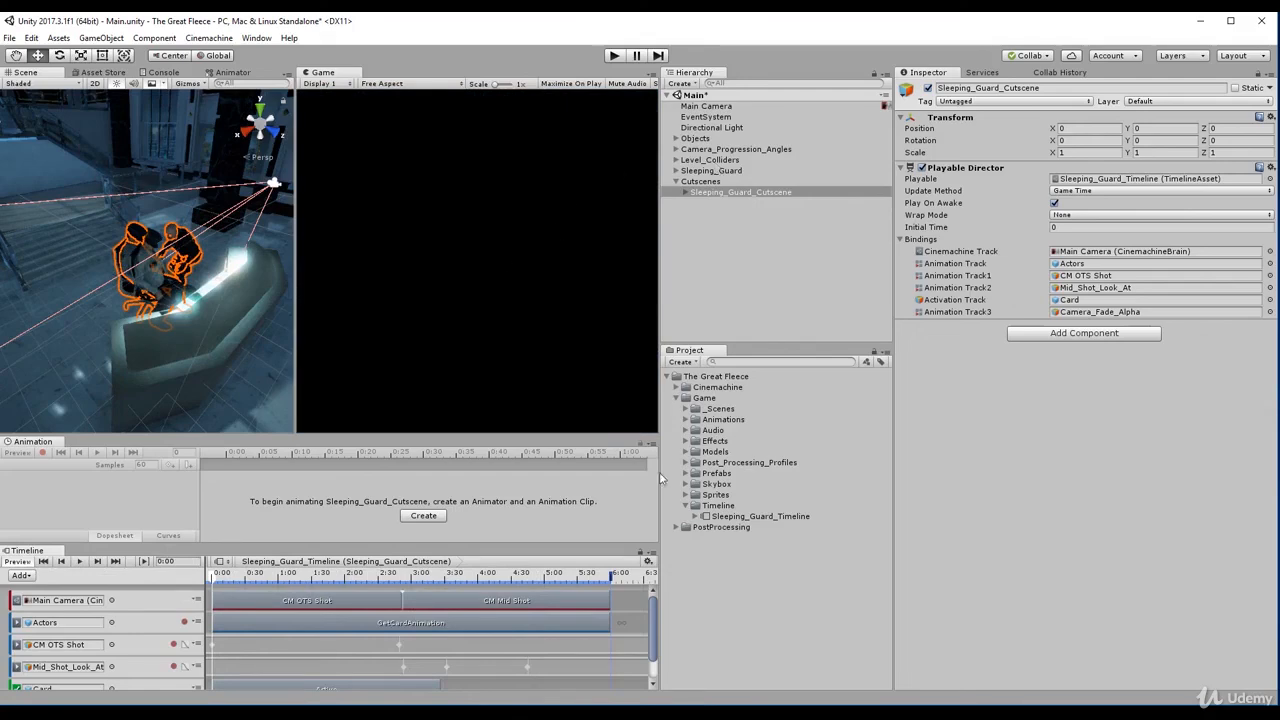
{"action": "left_click", "coordinate": [705, 182]}
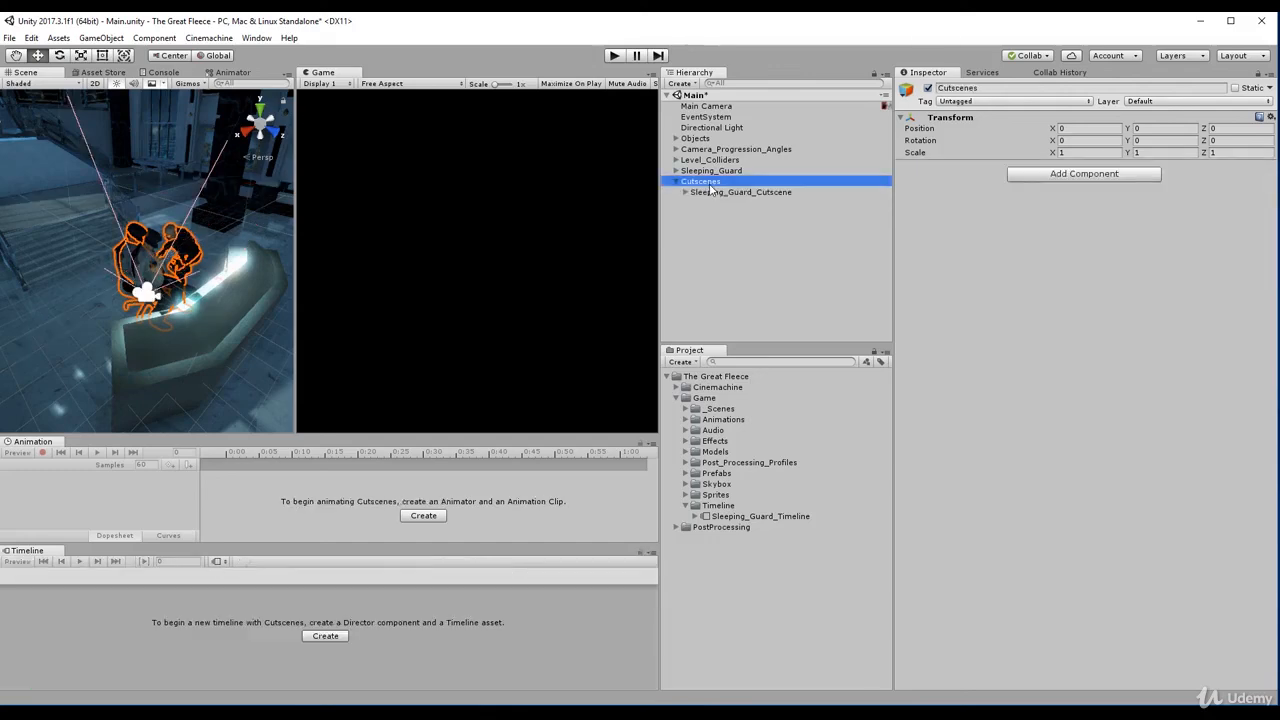